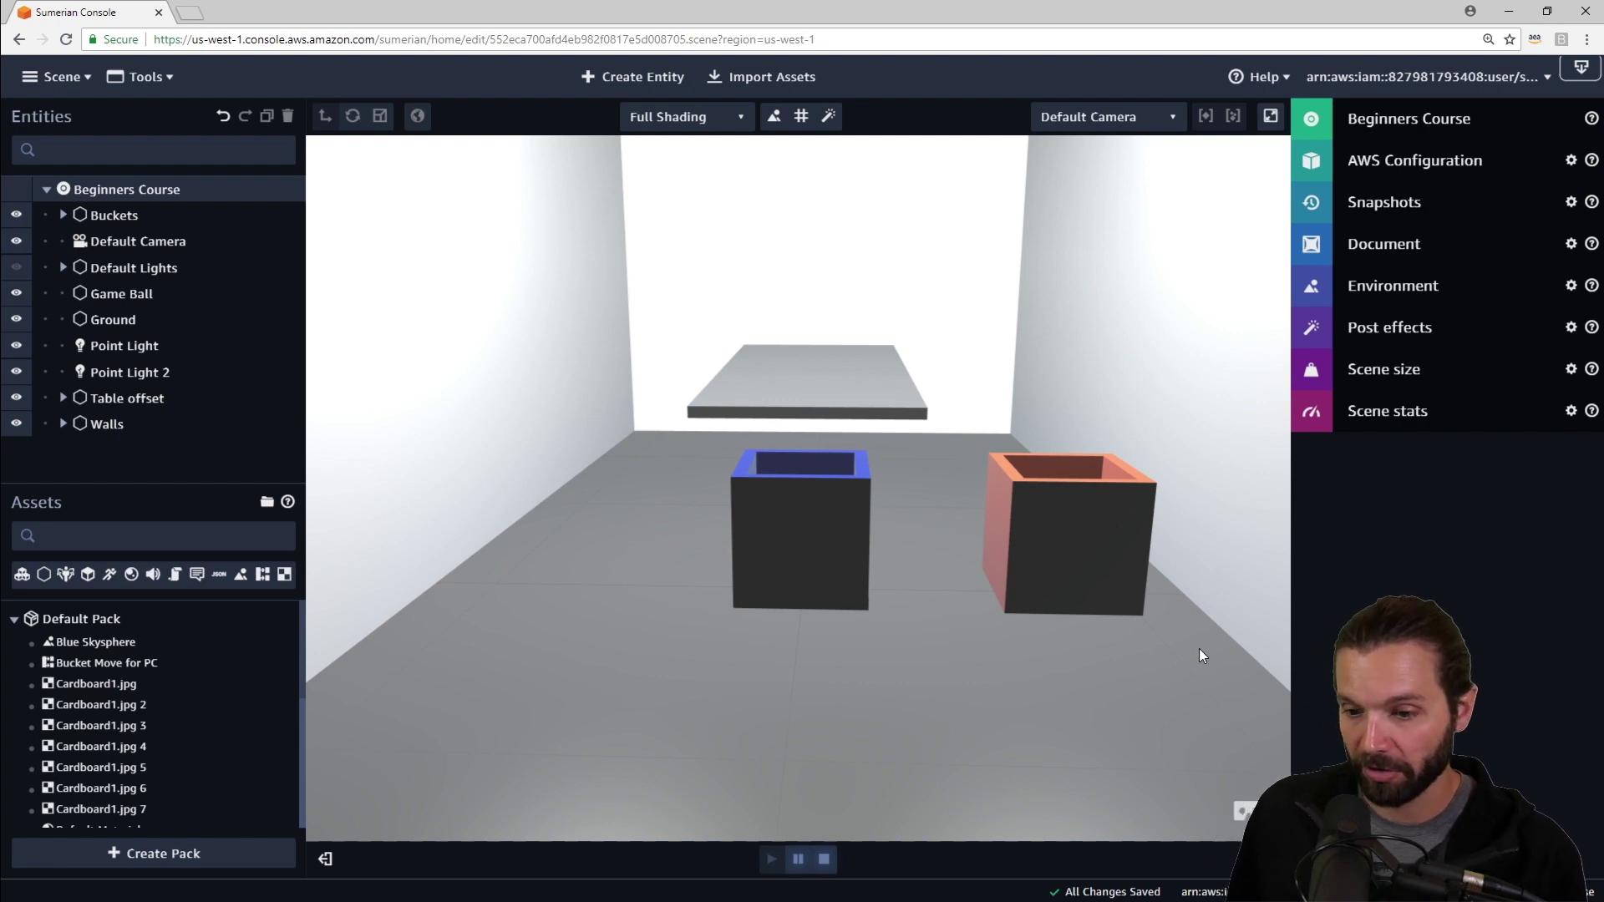
Stop the scene playback and add a box primitive to the scene.
{"action": "left_click", "coordinate": [823, 860]}
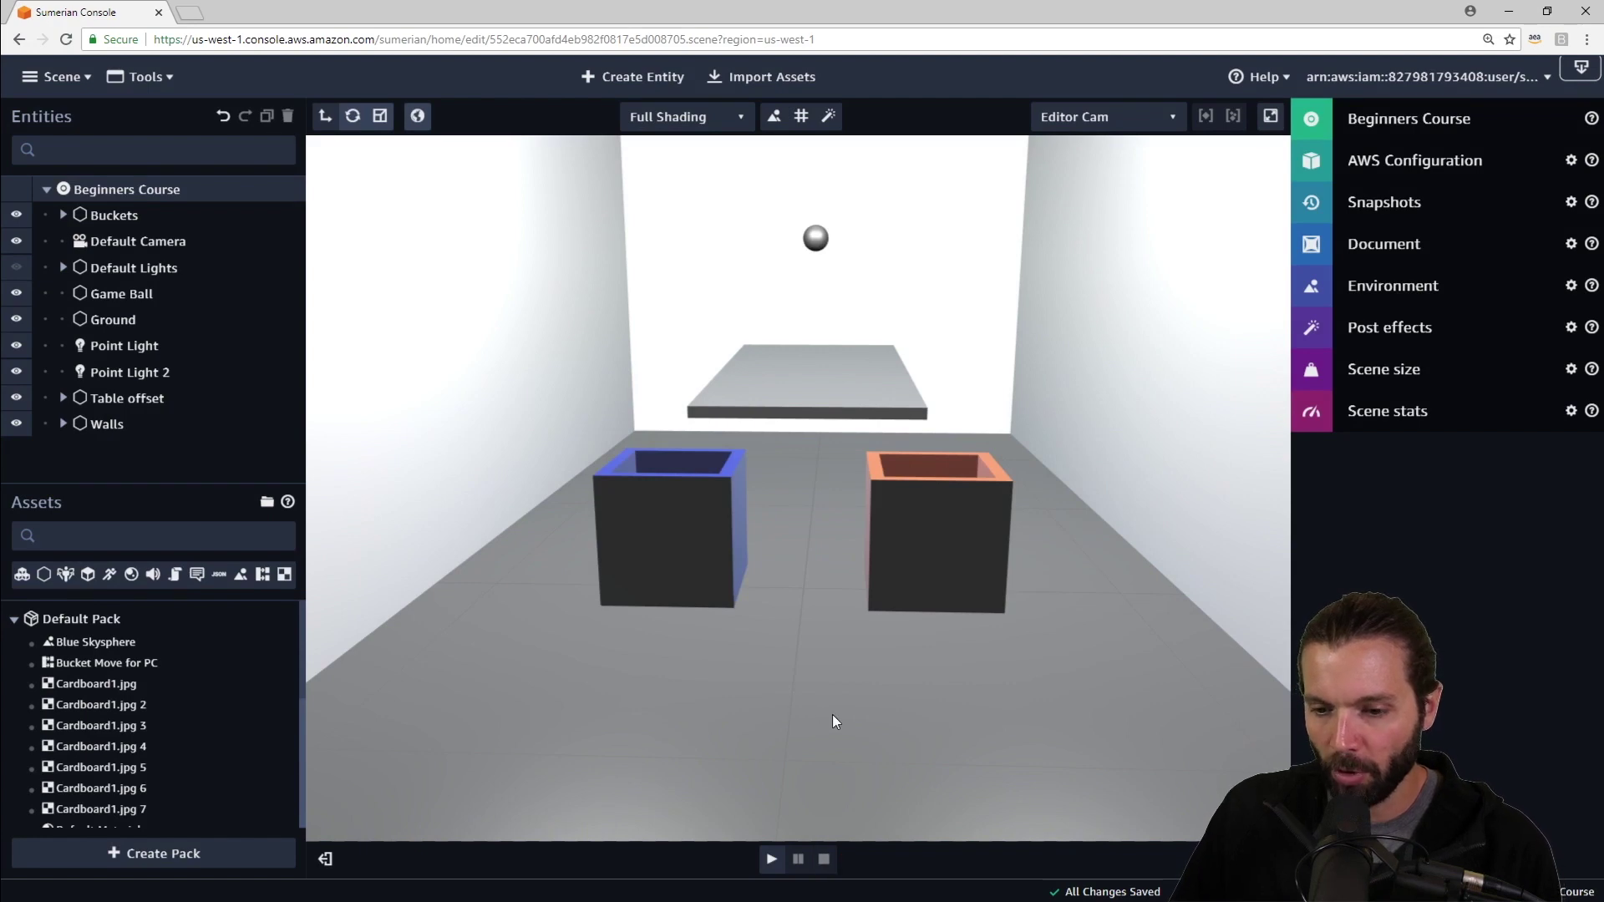
{"action": "mouse_move", "coordinate": [833, 720]}
{"action": "left_mouse_down"}
{"action": "mouse_move", "coordinate": [845, 749]}
{"action": "mouse_move", "coordinate": [840, 710]}
{"action": "left_mouse_up"}
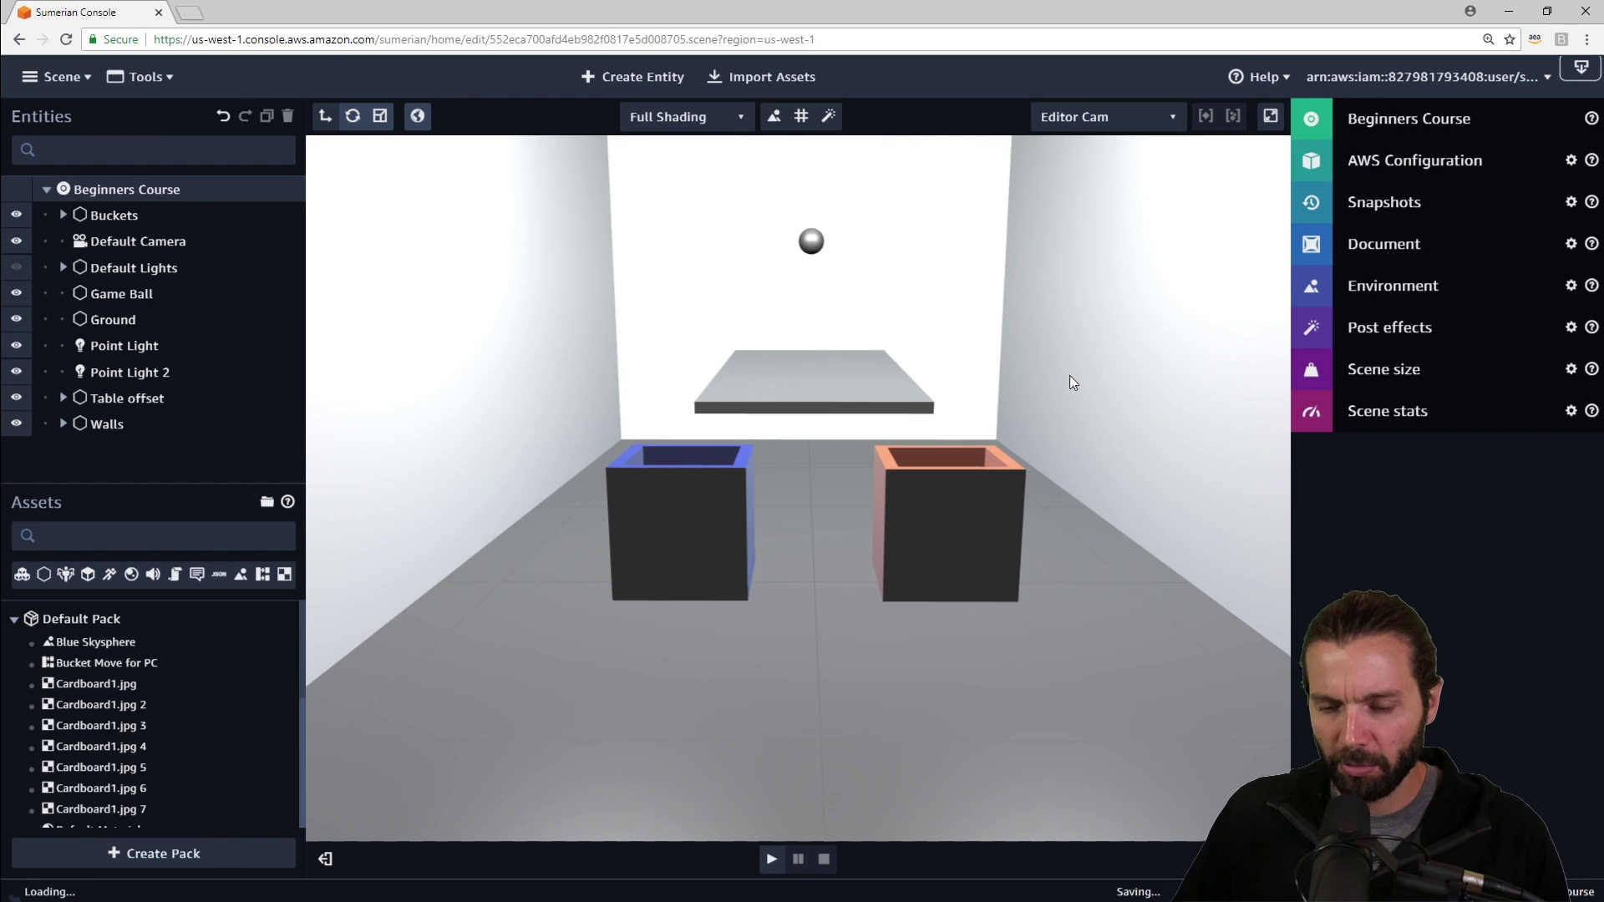
{"action": "left_click_drag", "start_coordinate": [1069, 374], "coordinate": [1053, 403]}
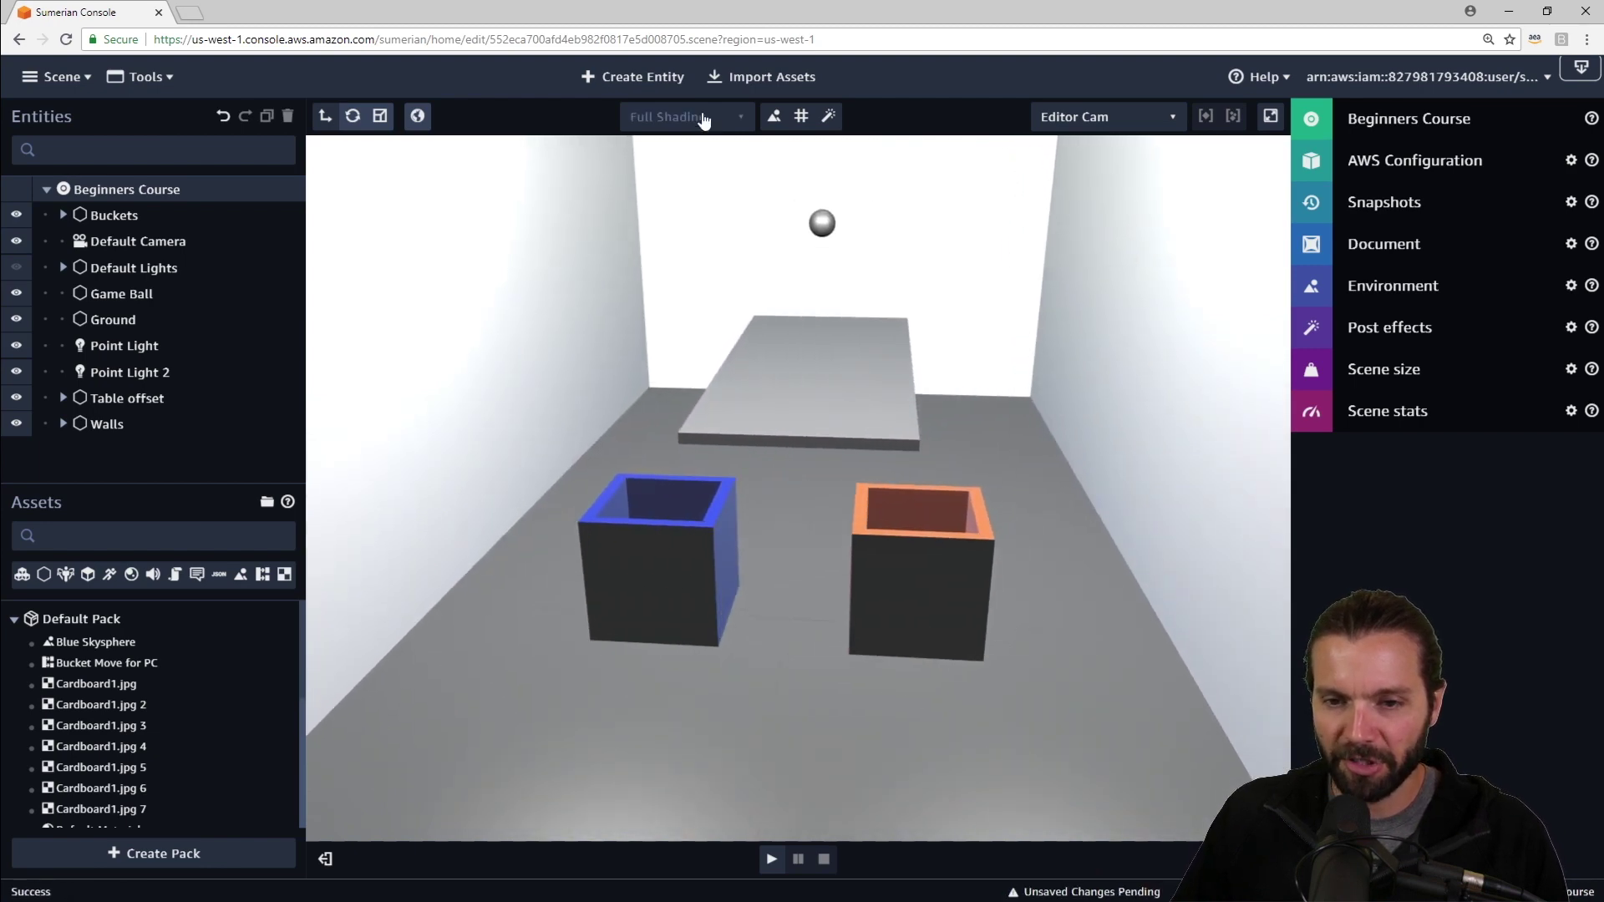
{"action": "left_click", "coordinate": [626, 80]}
{"action": "left_click", "coordinate": [608, 332]}
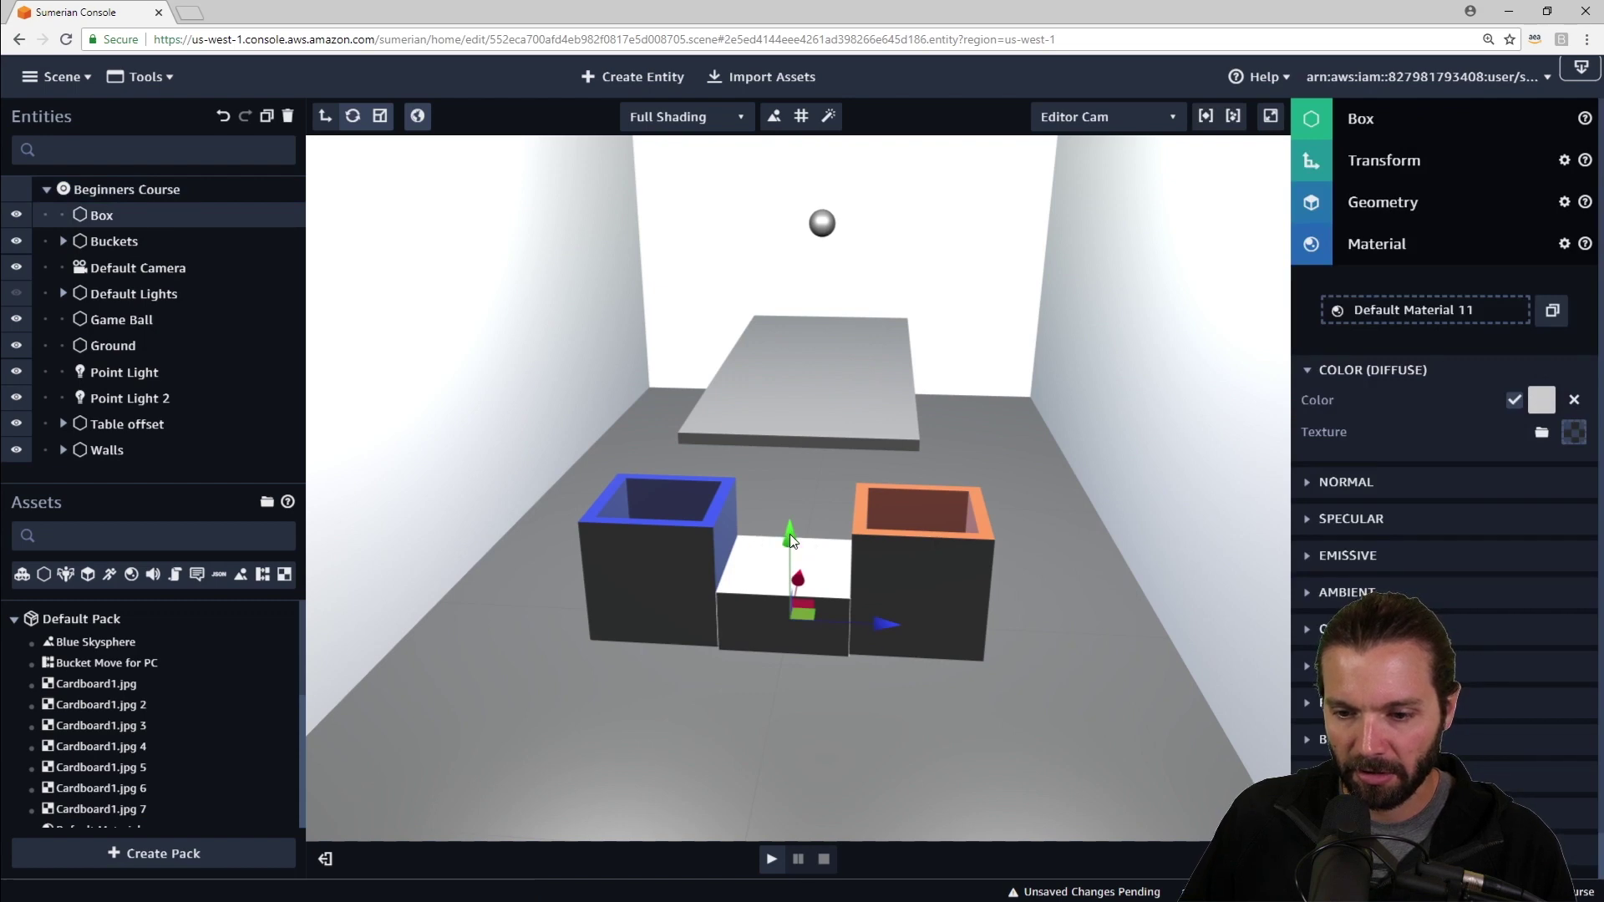
Reposition the new box at about X 1.34 and Y 0.55, just below the table, and show its transform values.
{"action": "left_click_drag", "start_coordinate": [789, 534], "coordinate": [797, 468]}
{"action": "left_click_drag", "start_coordinate": [915, 513], "coordinate": [806, 473]}
{"action": "left_click", "coordinate": [1402, 163]}
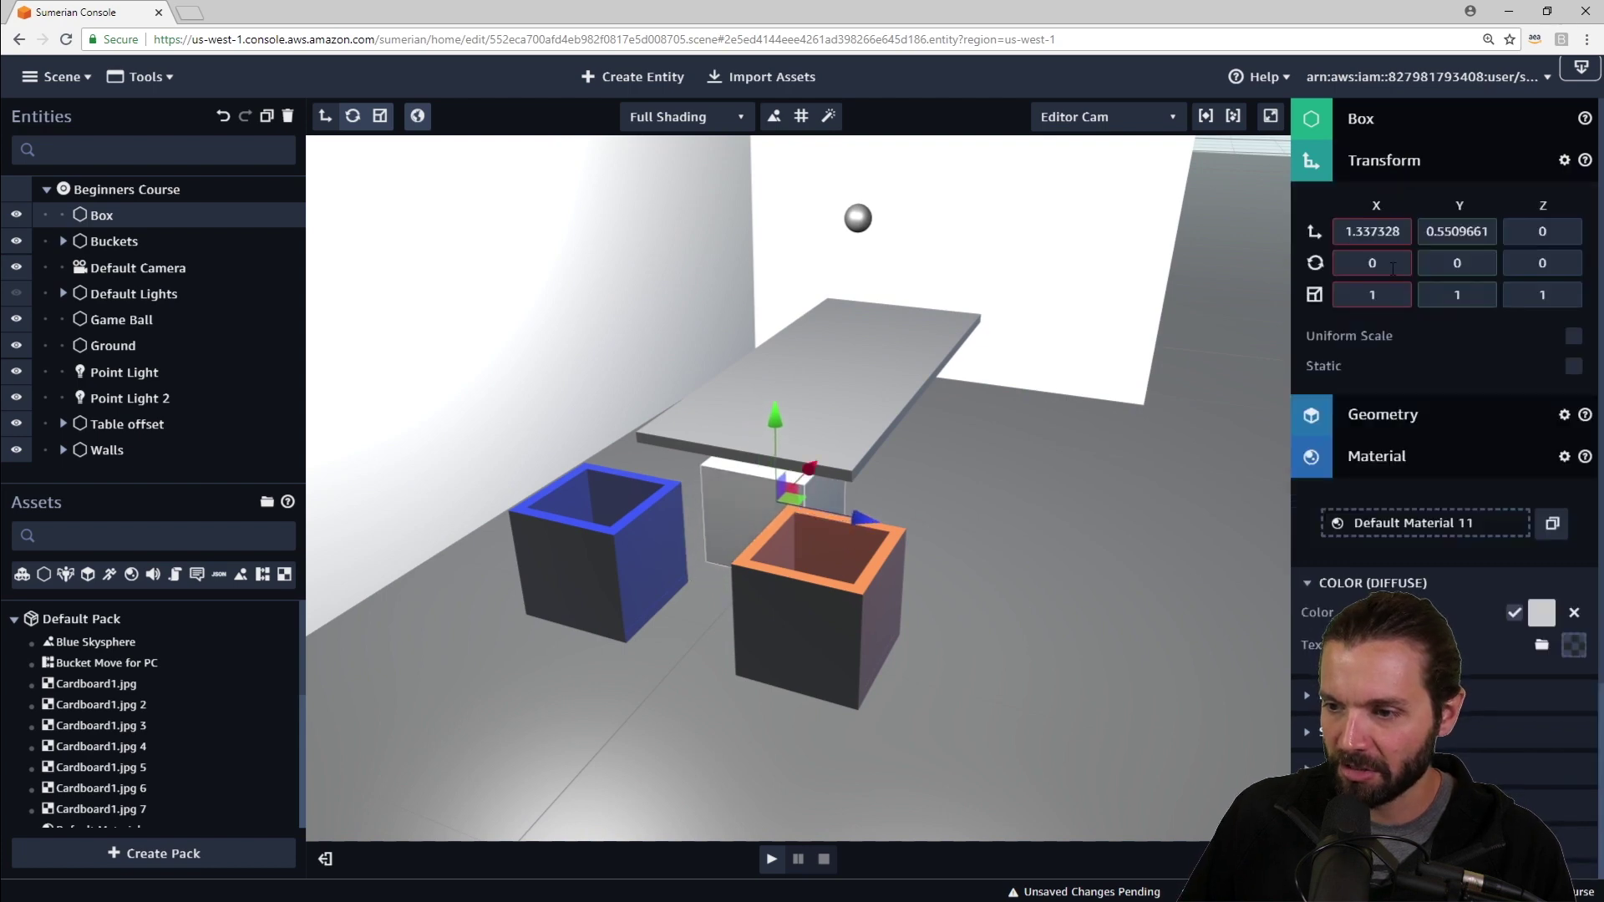
{"action": "left_click", "coordinate": [1458, 294]}
{"action": "type", "text": "0.3"}
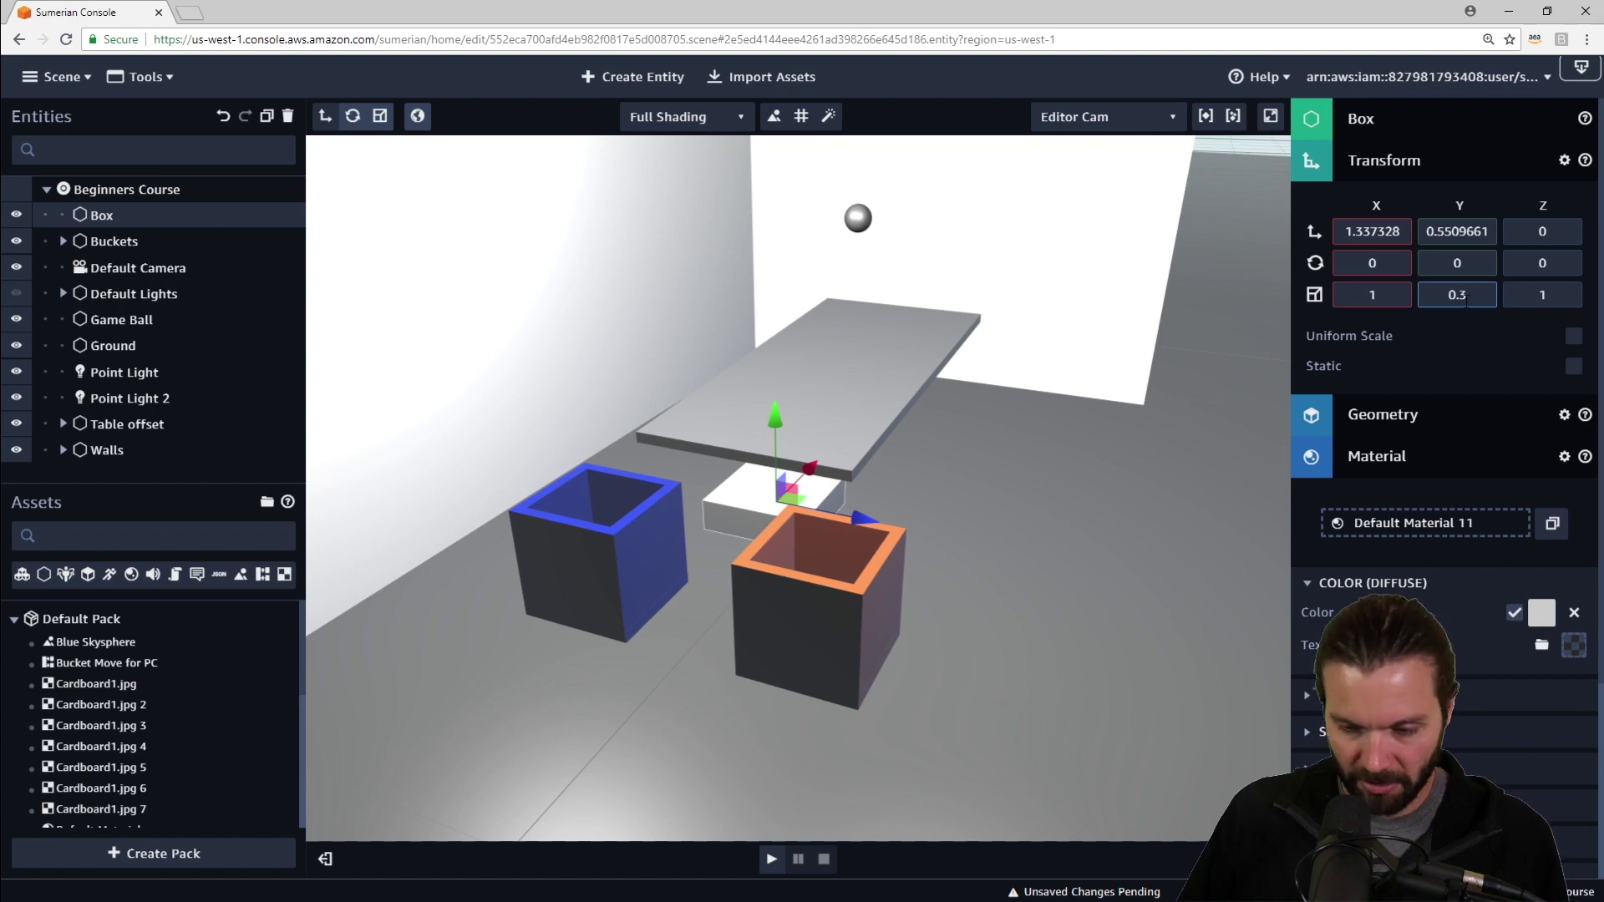
{"action": "key", "text": "ctrl+z"}
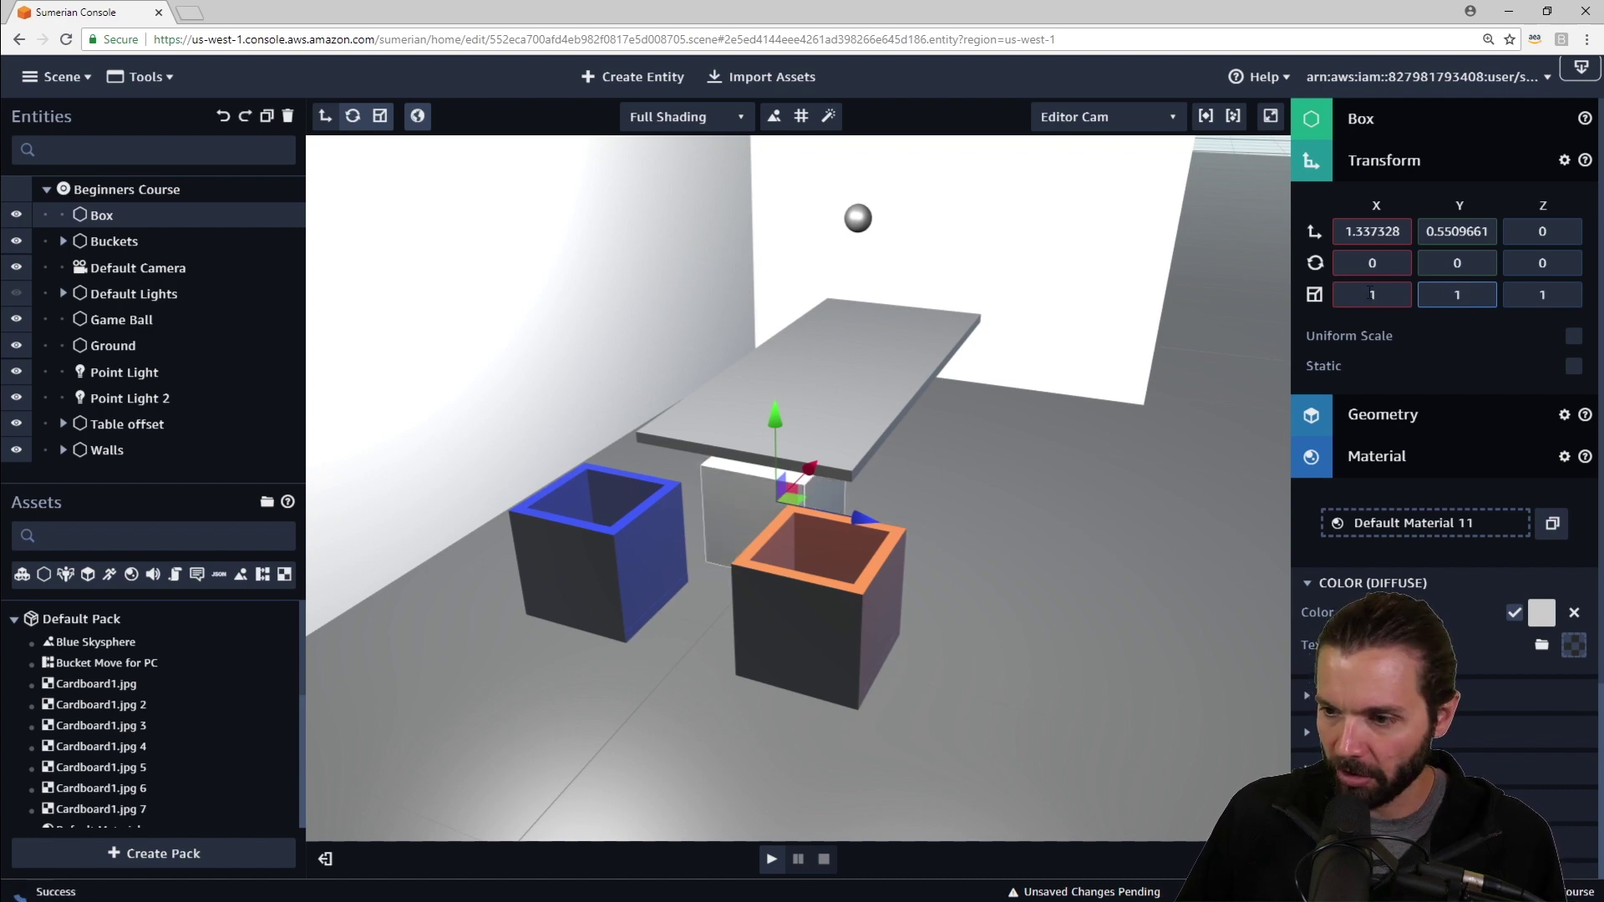
Set the box's X scale to 0.5 and shift it along X to about 0.94, near the front edge of the table.
{"action": "left_click", "coordinate": [1370, 294]}
{"action": "type", "text": "0.5"}
{"action": "scroll", "coordinate": [740, 488], "scroll_direction": "up", "scroll_amount": 10}
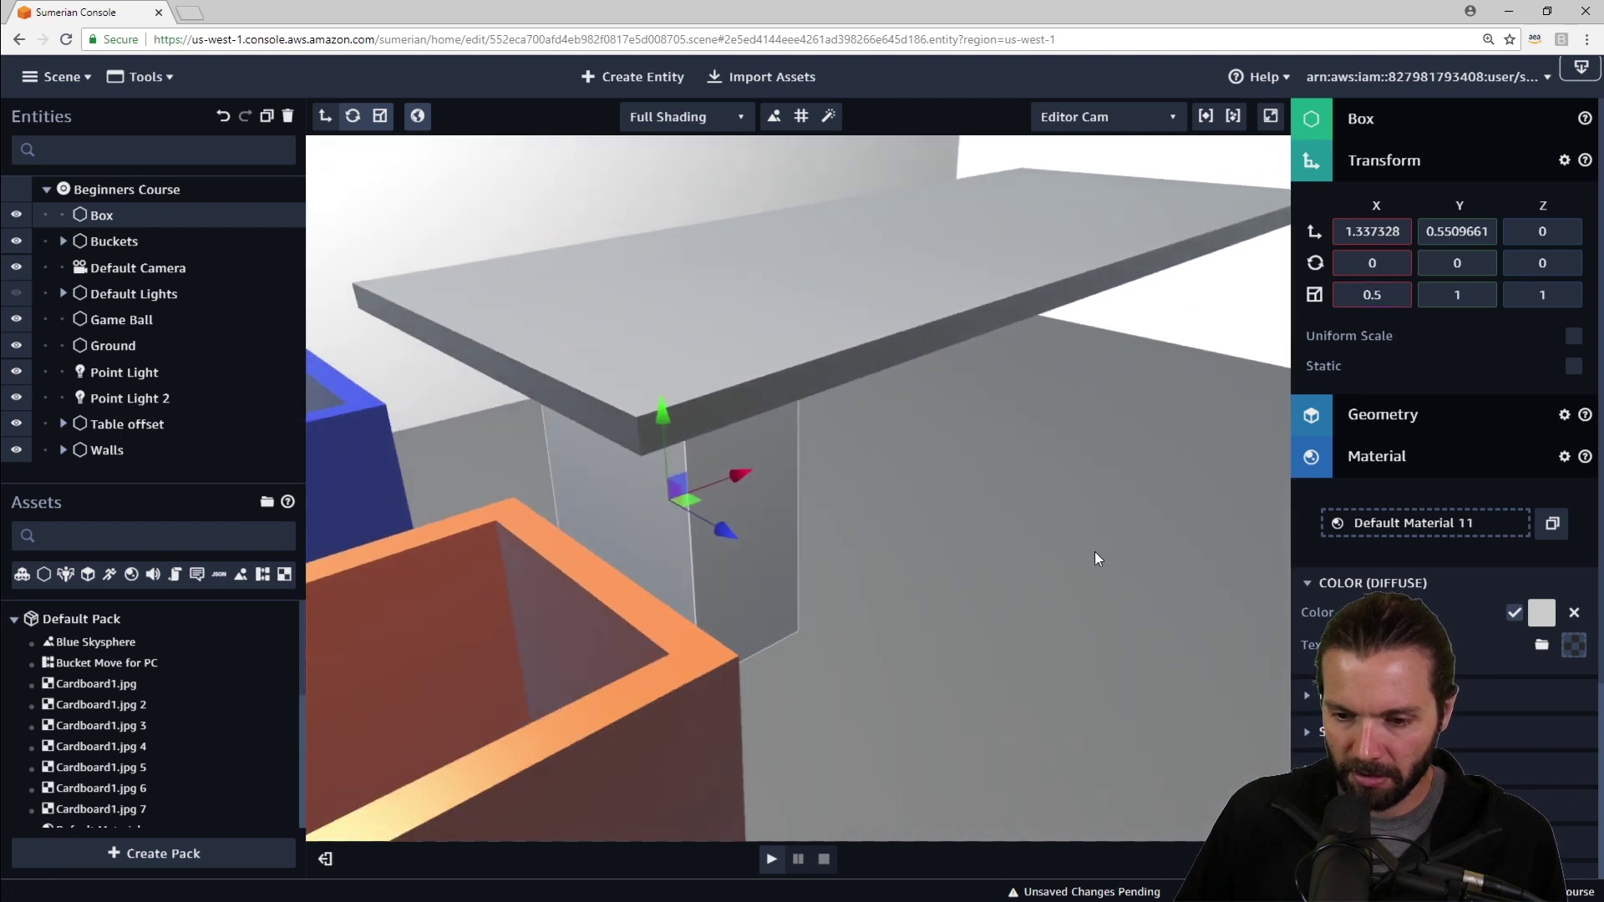
{"action": "left_click_drag", "start_coordinate": [1098, 558], "coordinate": [1024, 555]}
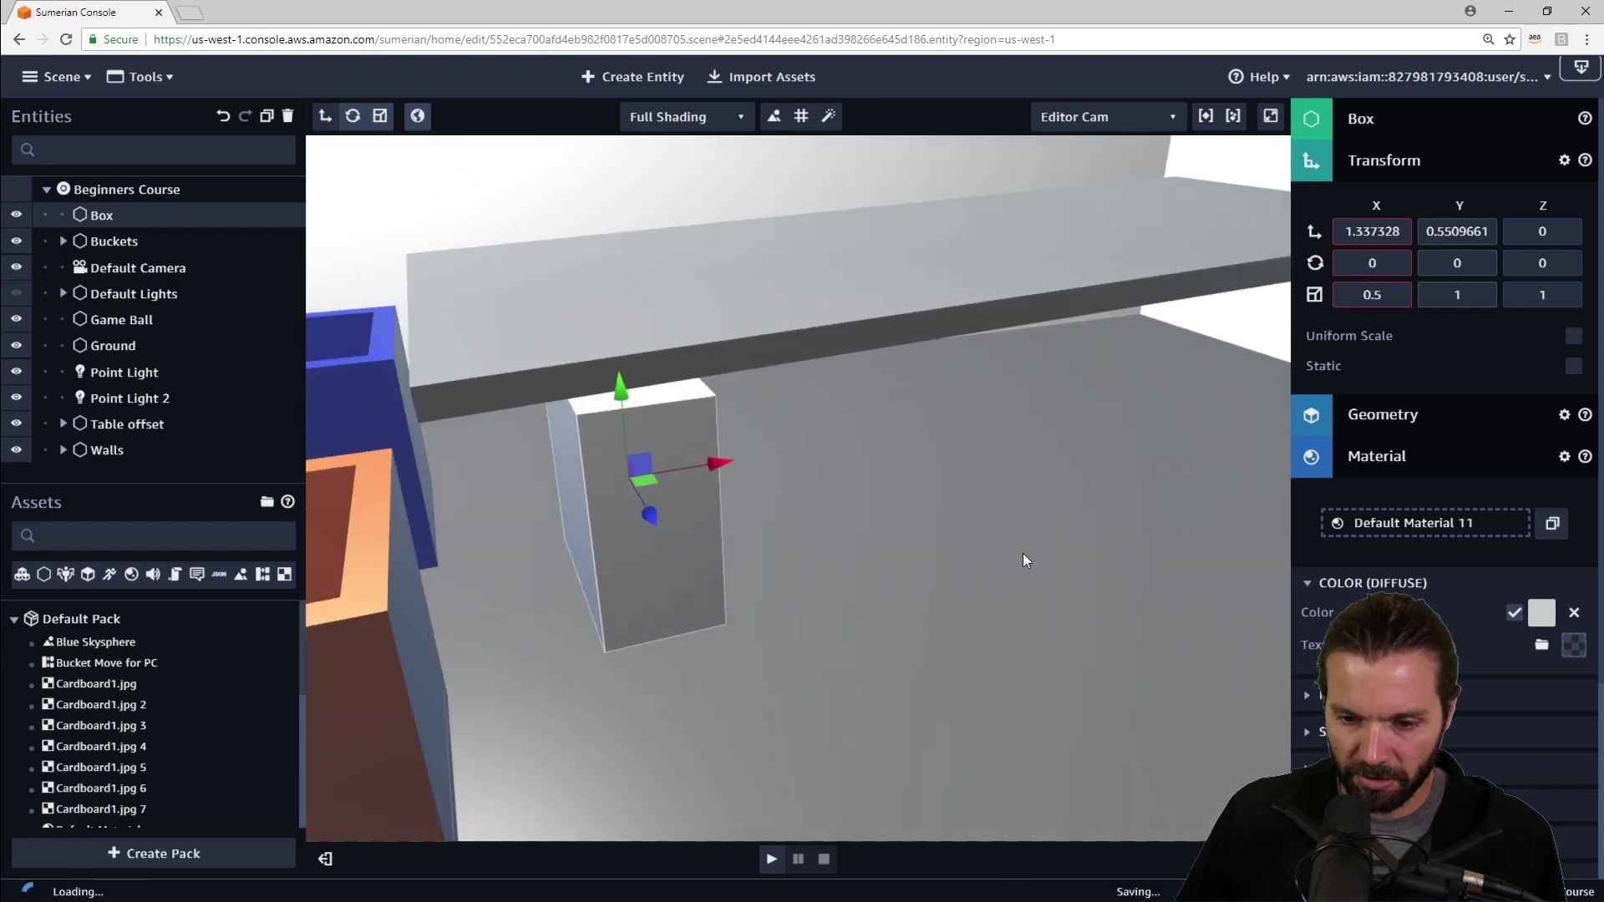
{"action": "left_click_drag", "start_coordinate": [716, 458], "coordinate": [630, 496]}
{"action": "left_click_drag", "start_coordinate": [564, 670], "coordinate": [790, 683]}
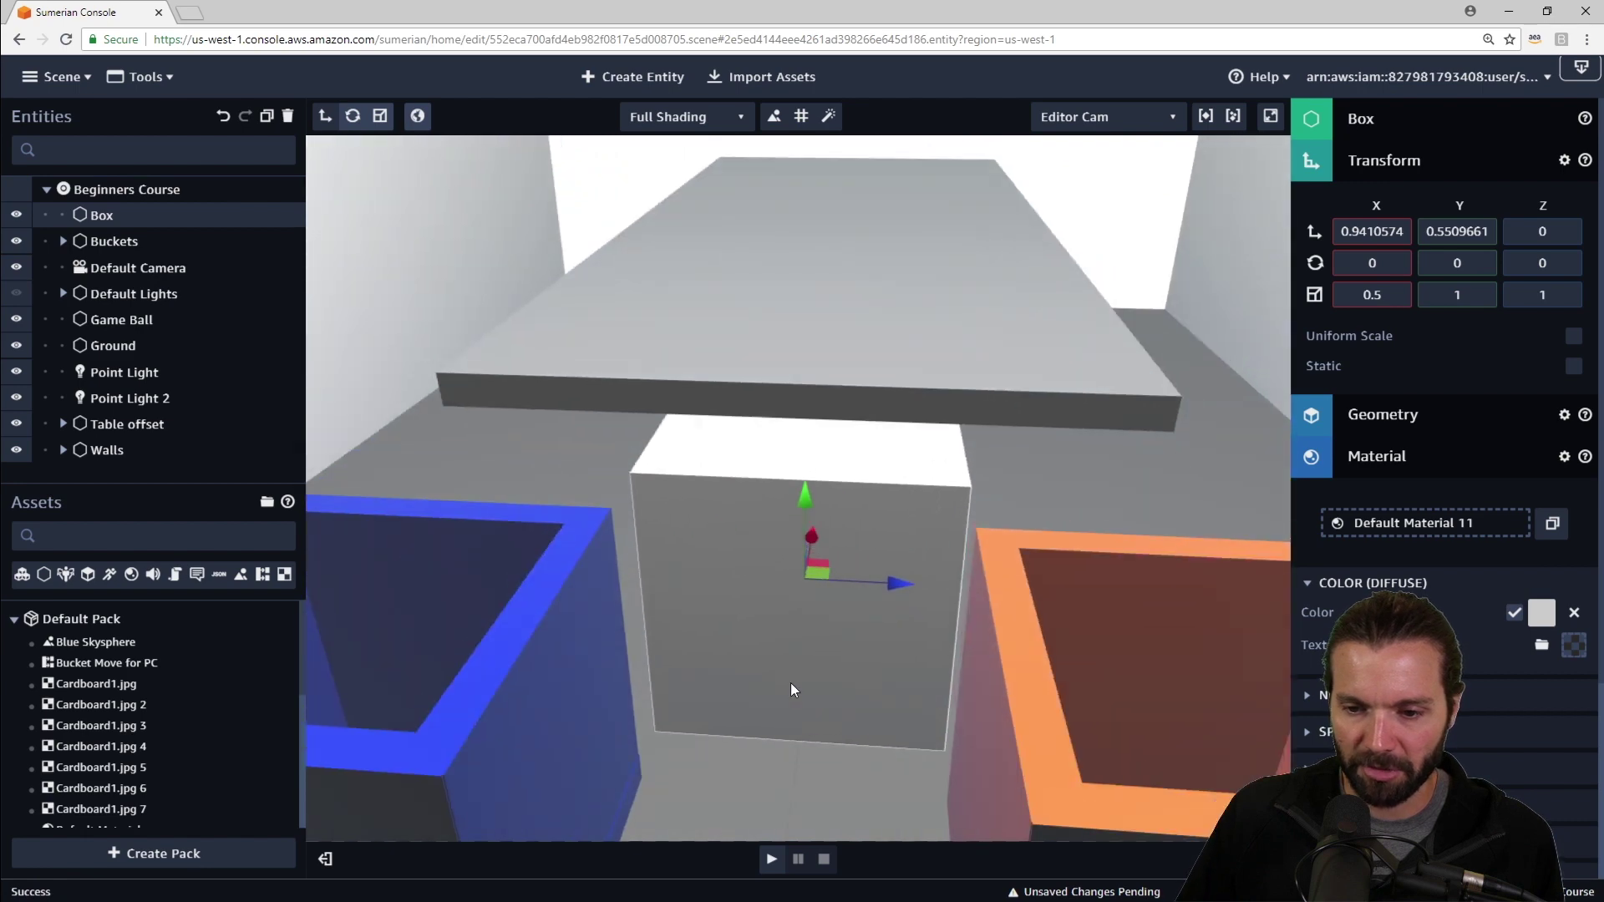
Set the box's Z scale to 0.7.
{"action": "left_click", "coordinate": [1554, 293]}
{"action": "type", "text": "0.5"}
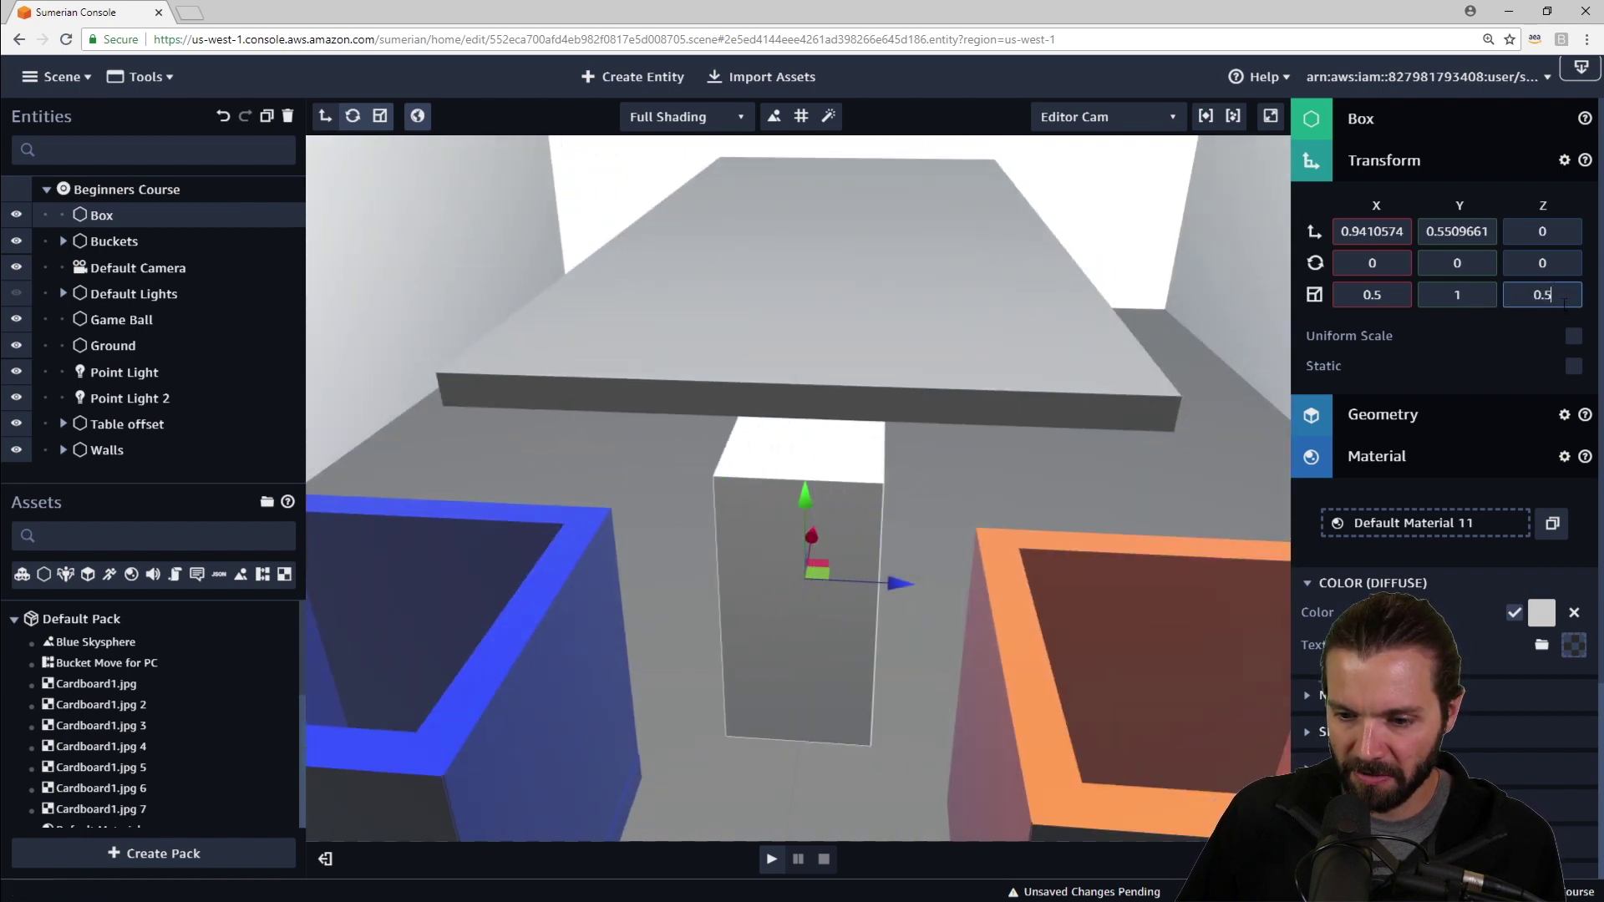
{"action": "key", "text": "BackSpace"}
{"action": "type", "text": "7"}
Check the box against the ground from a low angle and lower it slightly along Y to meet the floor.
{"action": "left_click", "coordinate": [1062, 434]}
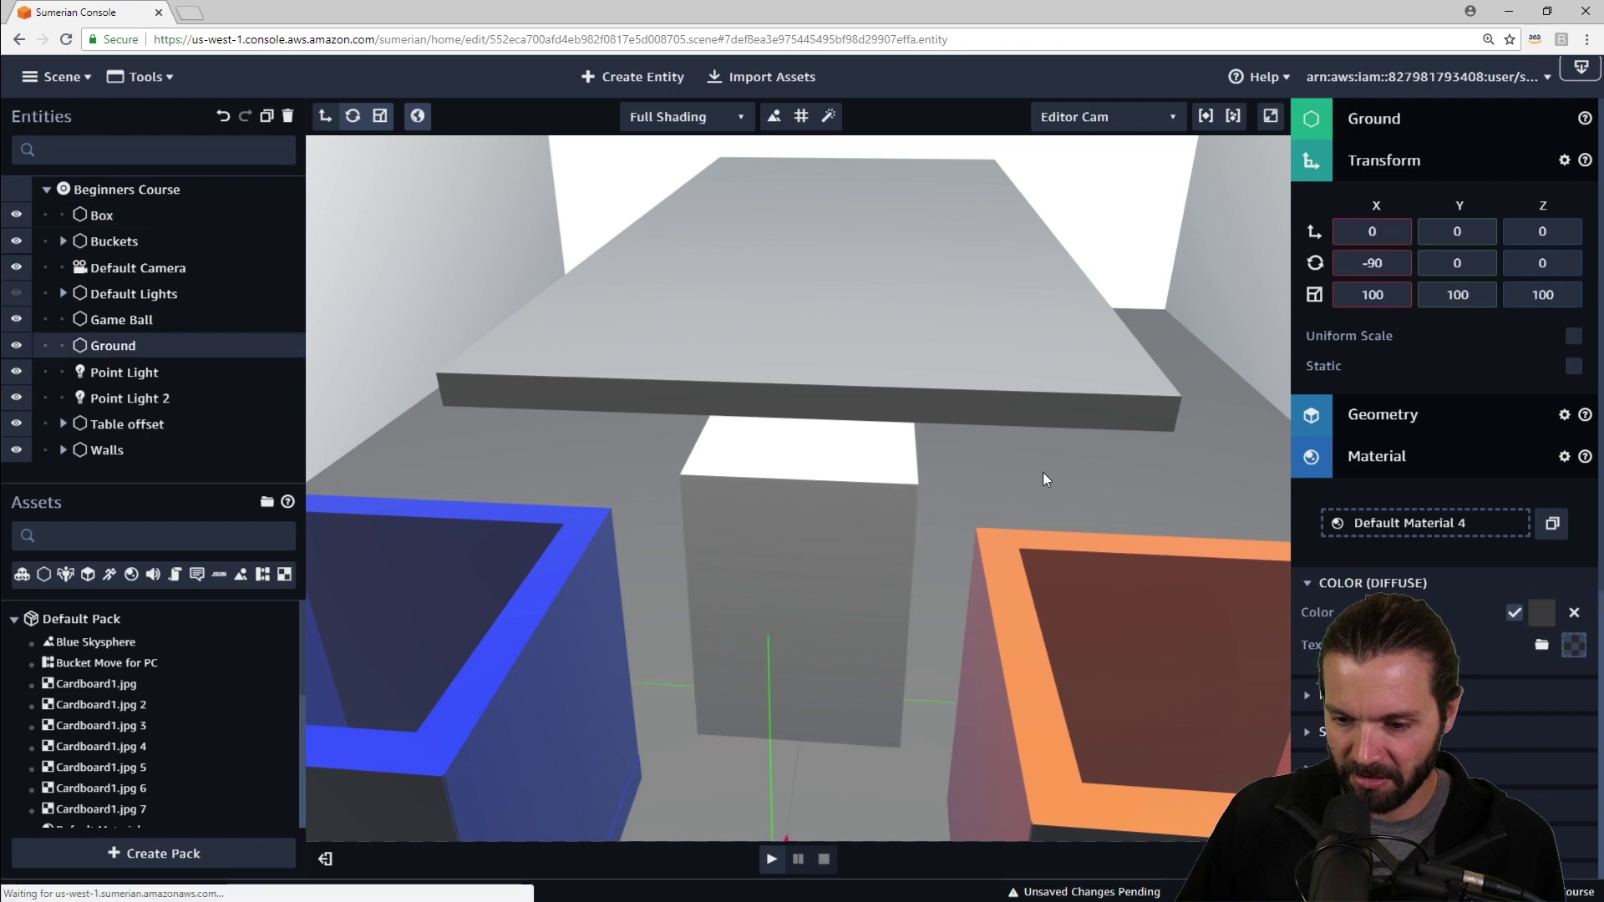
{"action": "key", "text": "f"}
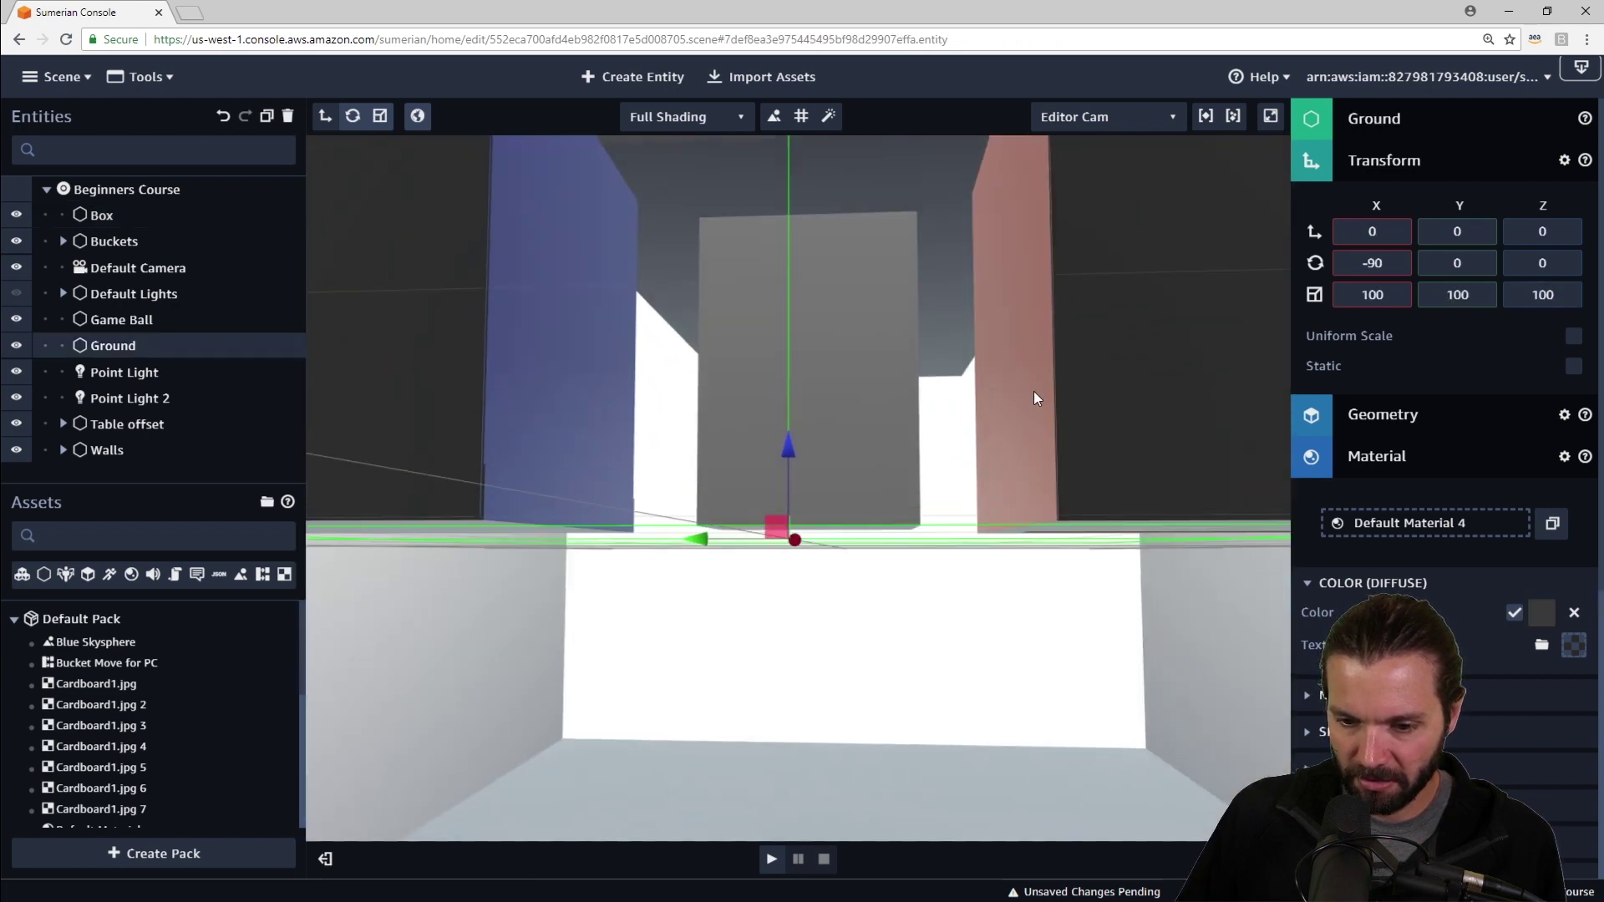
{"action": "left_click", "coordinate": [823, 424]}
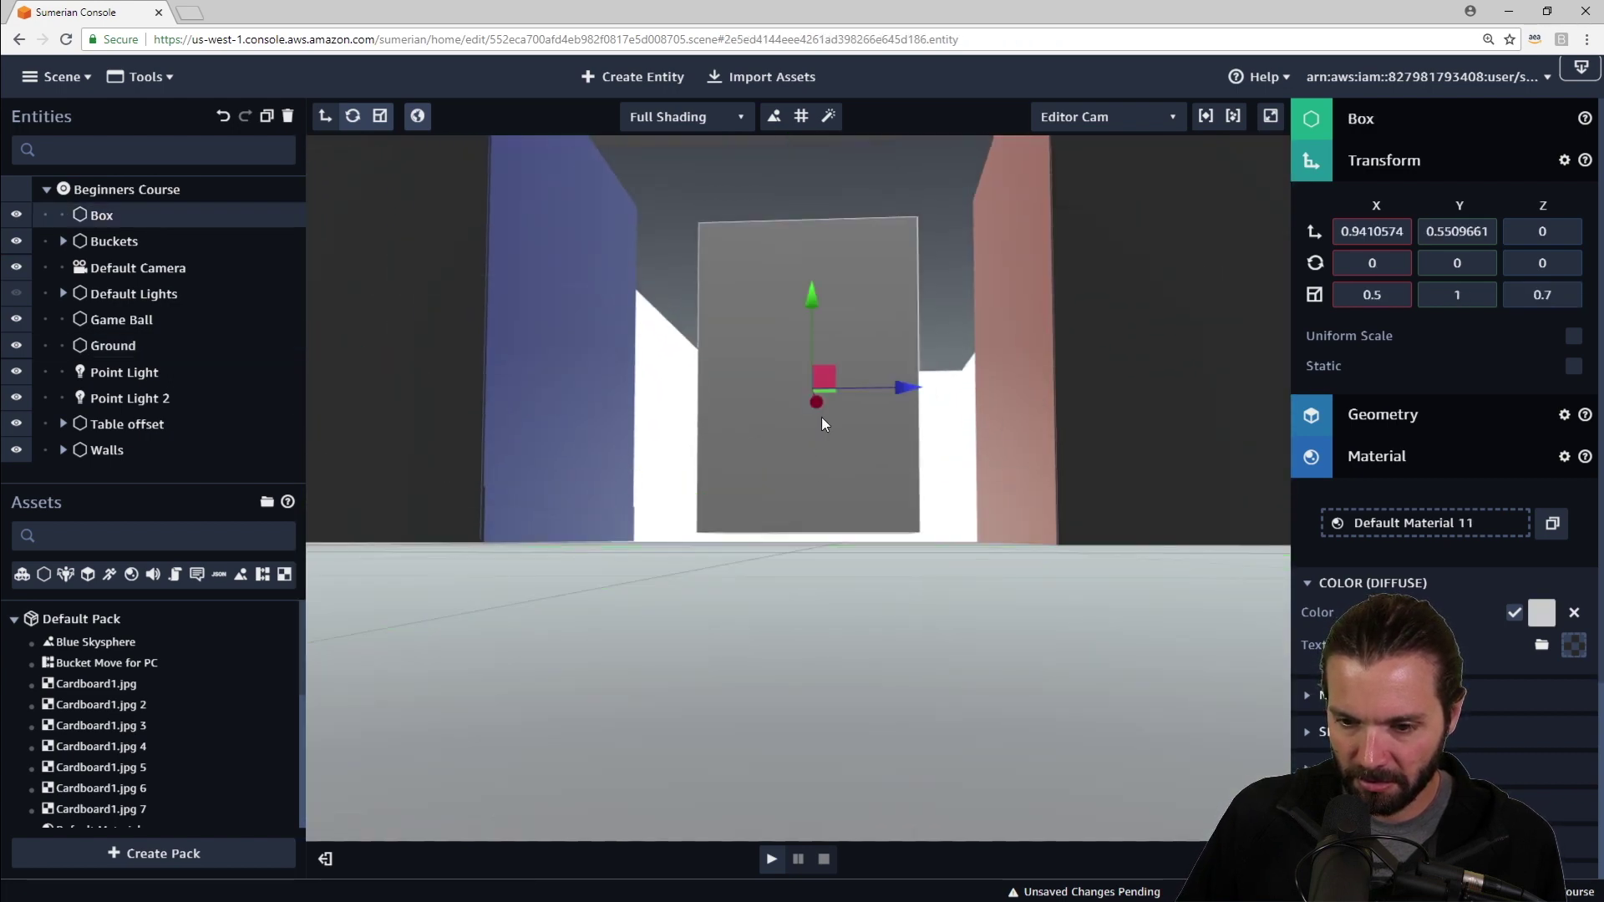
{"action": "left_click_drag", "start_coordinate": [804, 294], "coordinate": [810, 316]}
{"action": "left_click_drag", "start_coordinate": [658, 316], "coordinate": [668, 410]}
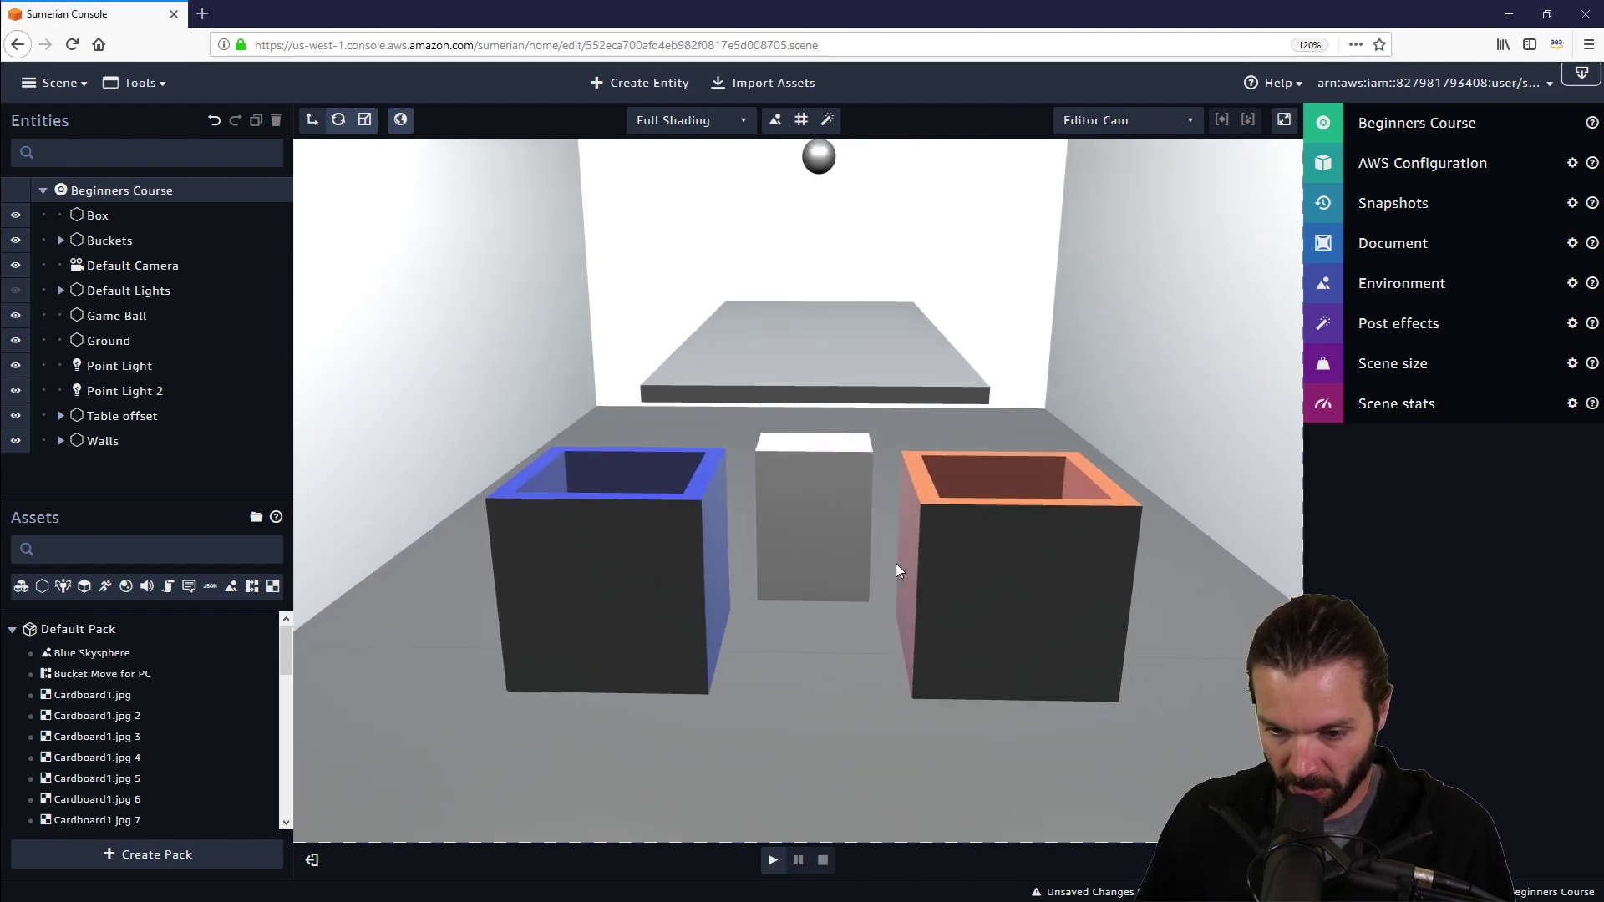
Add a 2D triangle shape to the scene.
{"action": "mouse_move", "coordinate": [896, 563]}
{"action": "left_mouse_down"}
{"action": "mouse_move", "coordinate": [888, 524]}
{"action": "mouse_move", "coordinate": [838, 548]}
{"action": "mouse_move", "coordinate": [896, 574]}
{"action": "left_mouse_up"}
{"action": "mouse_move", "coordinate": [971, 418]}
{"action": "left_mouse_down"}
{"action": "mouse_move", "coordinate": [930, 428]}
{"action": "mouse_move", "coordinate": [954, 406]}
{"action": "mouse_move", "coordinate": [1058, 404]}
{"action": "mouse_move", "coordinate": [966, 409]}
{"action": "left_mouse_up"}
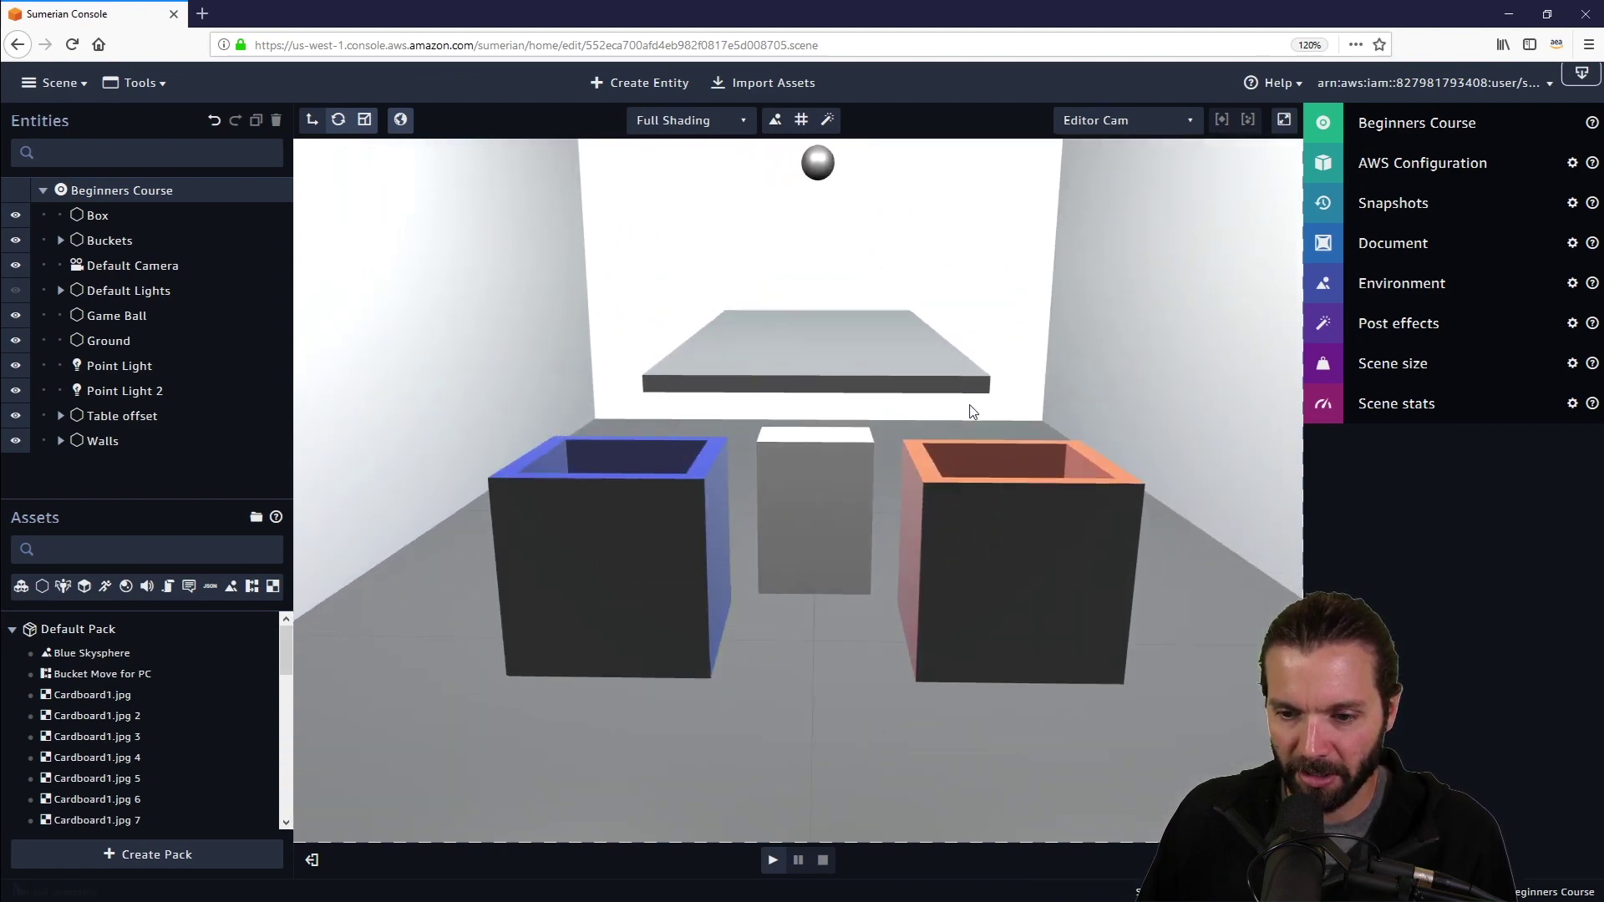
{"action": "left_click", "coordinate": [647, 88]}
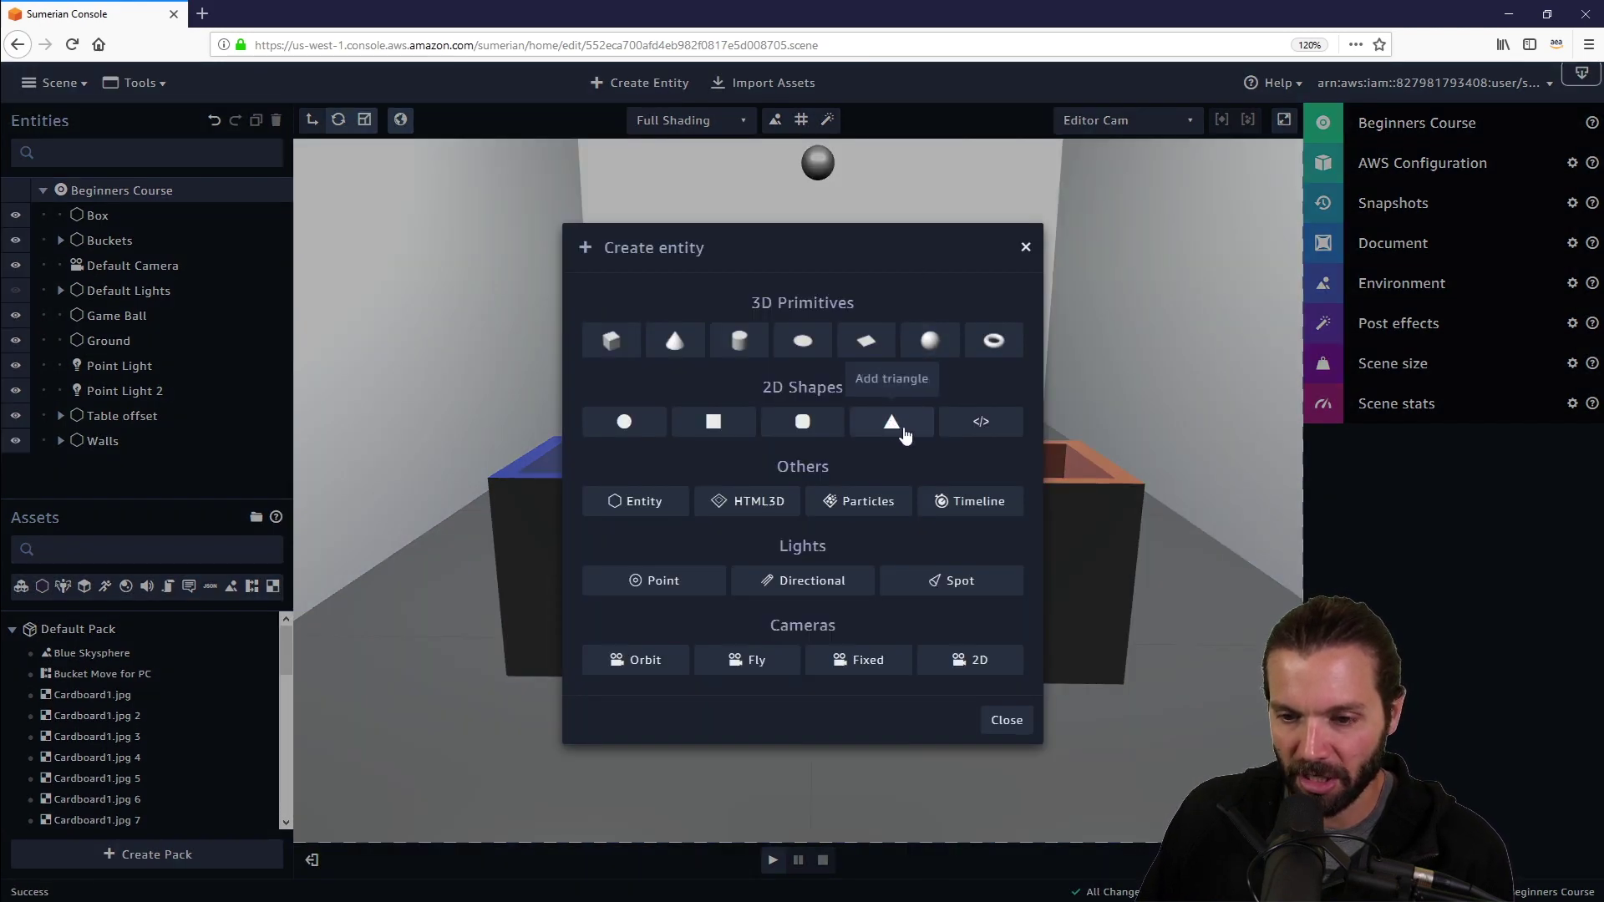
{"action": "left_click", "coordinate": [892, 422]}
{"action": "scroll", "coordinate": [903, 456], "scroll_direction": "down", "scroll_amount": 3}
{"action": "left_click_drag", "start_coordinate": [903, 456], "coordinate": [923, 483]}
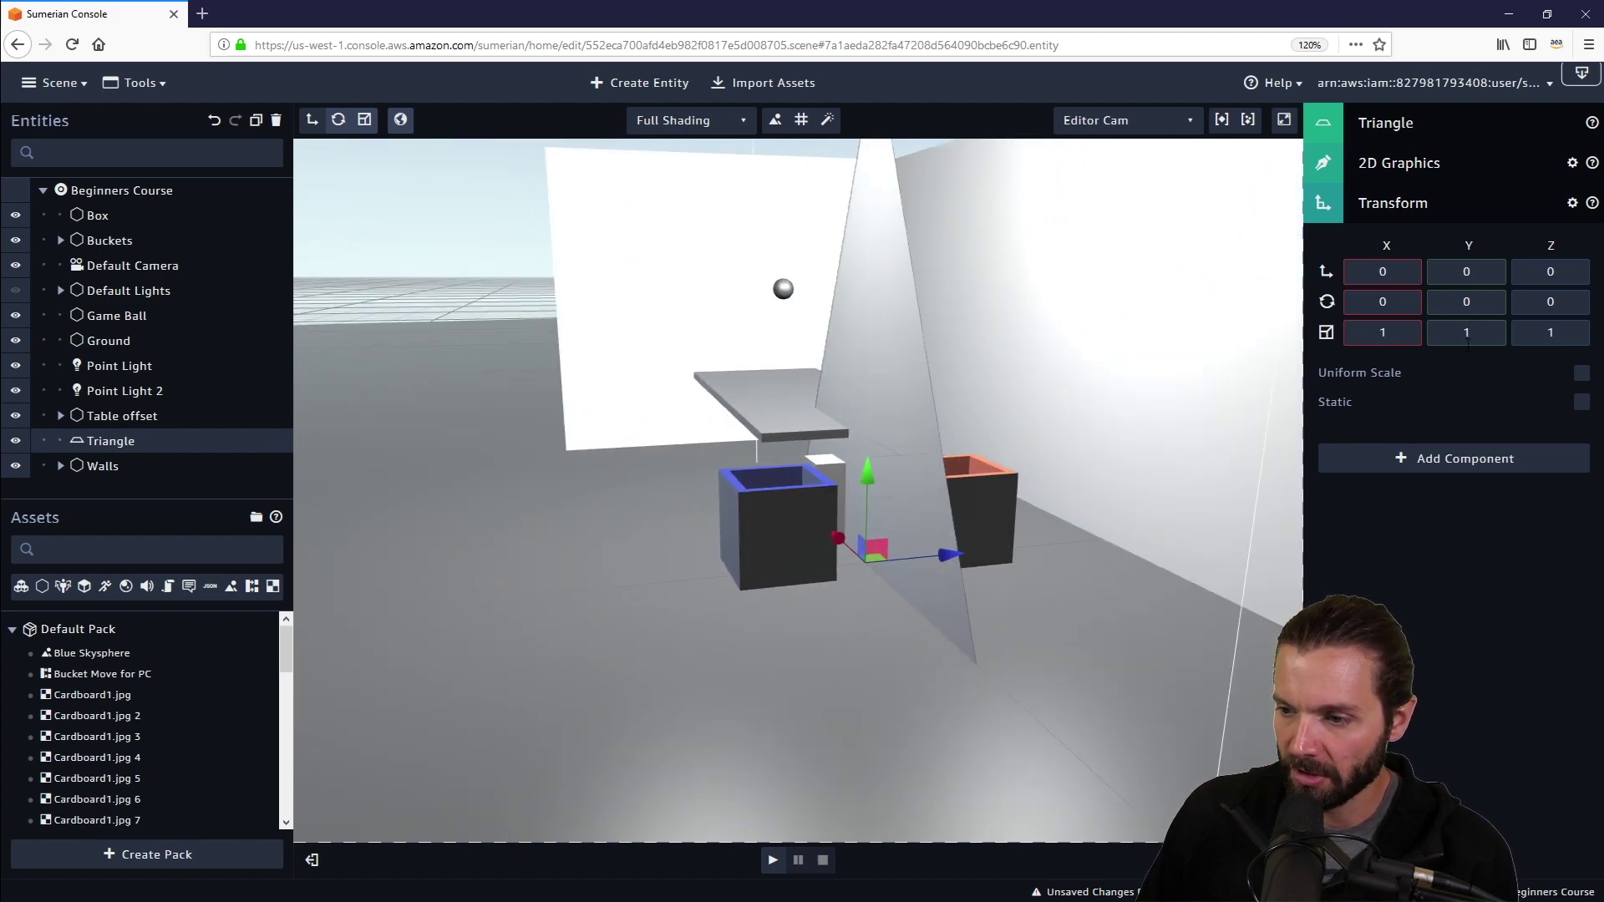
Rotate the triangle to 90 degrees about Y and 90 degrees about Z.
{"action": "left_click_drag", "start_coordinate": [1471, 318], "coordinate": [1491, 243]}
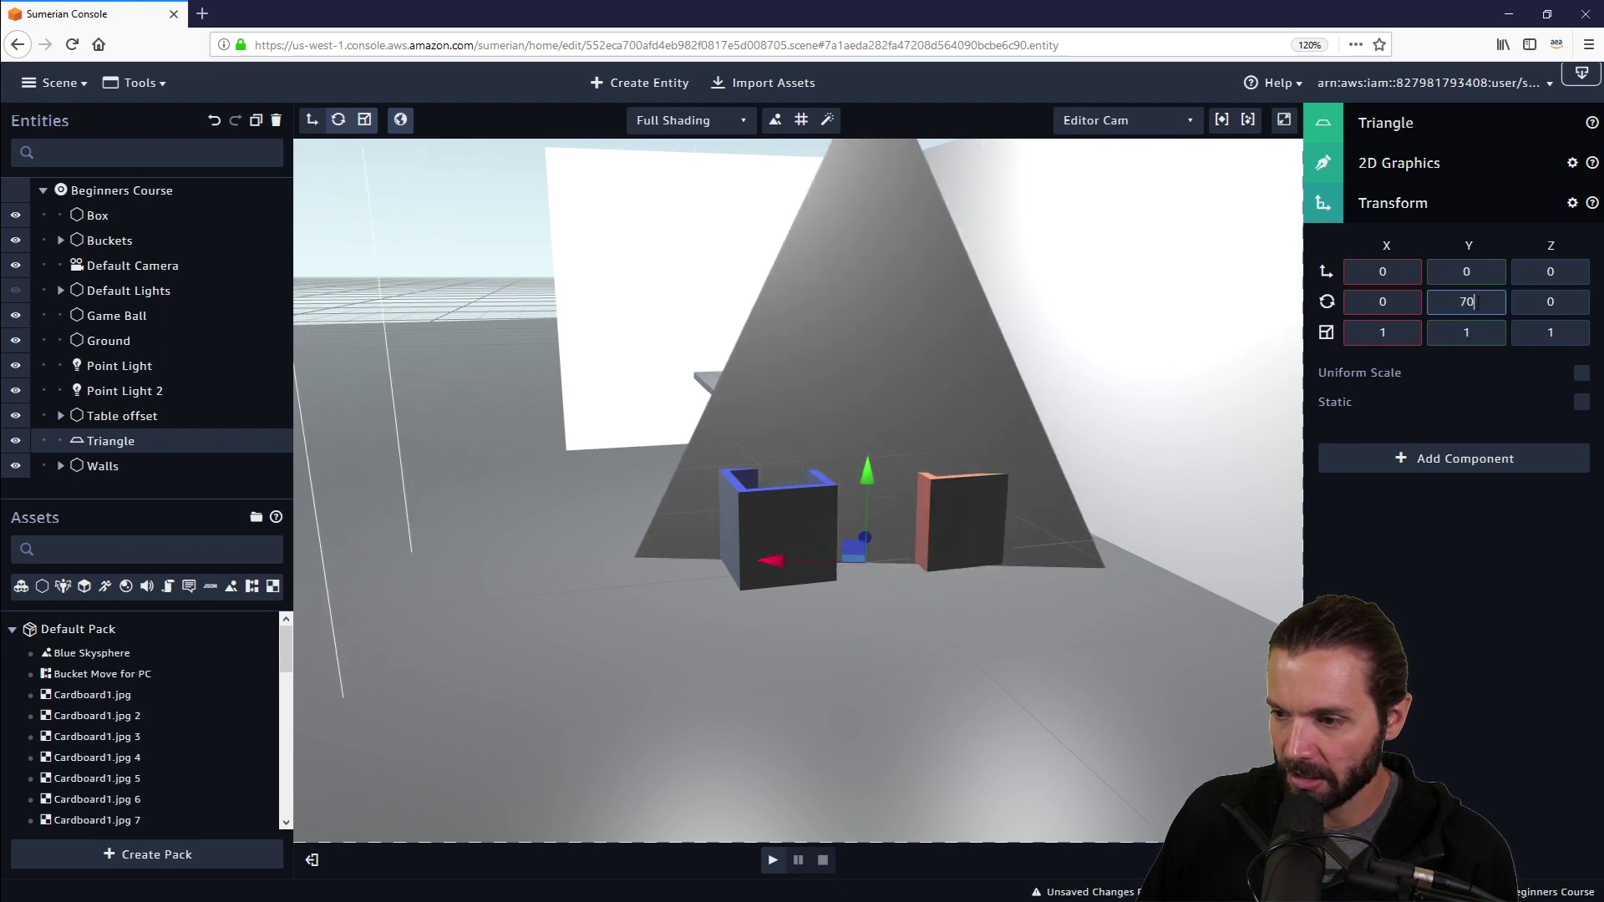
{"action": "type", "text": "90"}
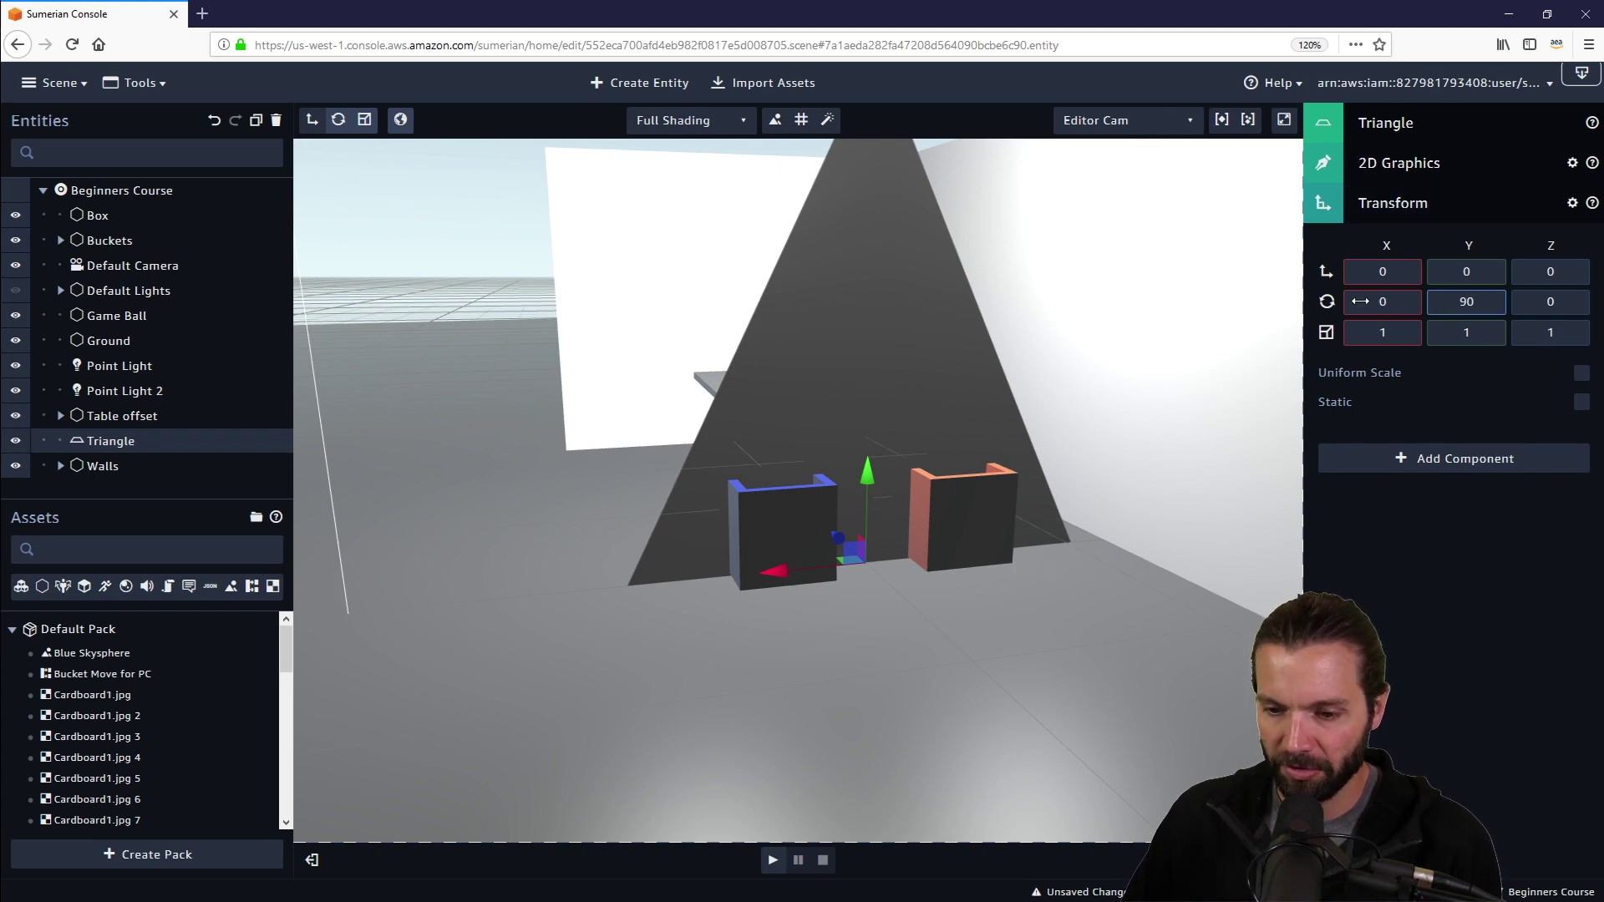
{"action": "left_click_drag", "start_coordinate": [1541, 302], "coordinate": [1566, 226]}
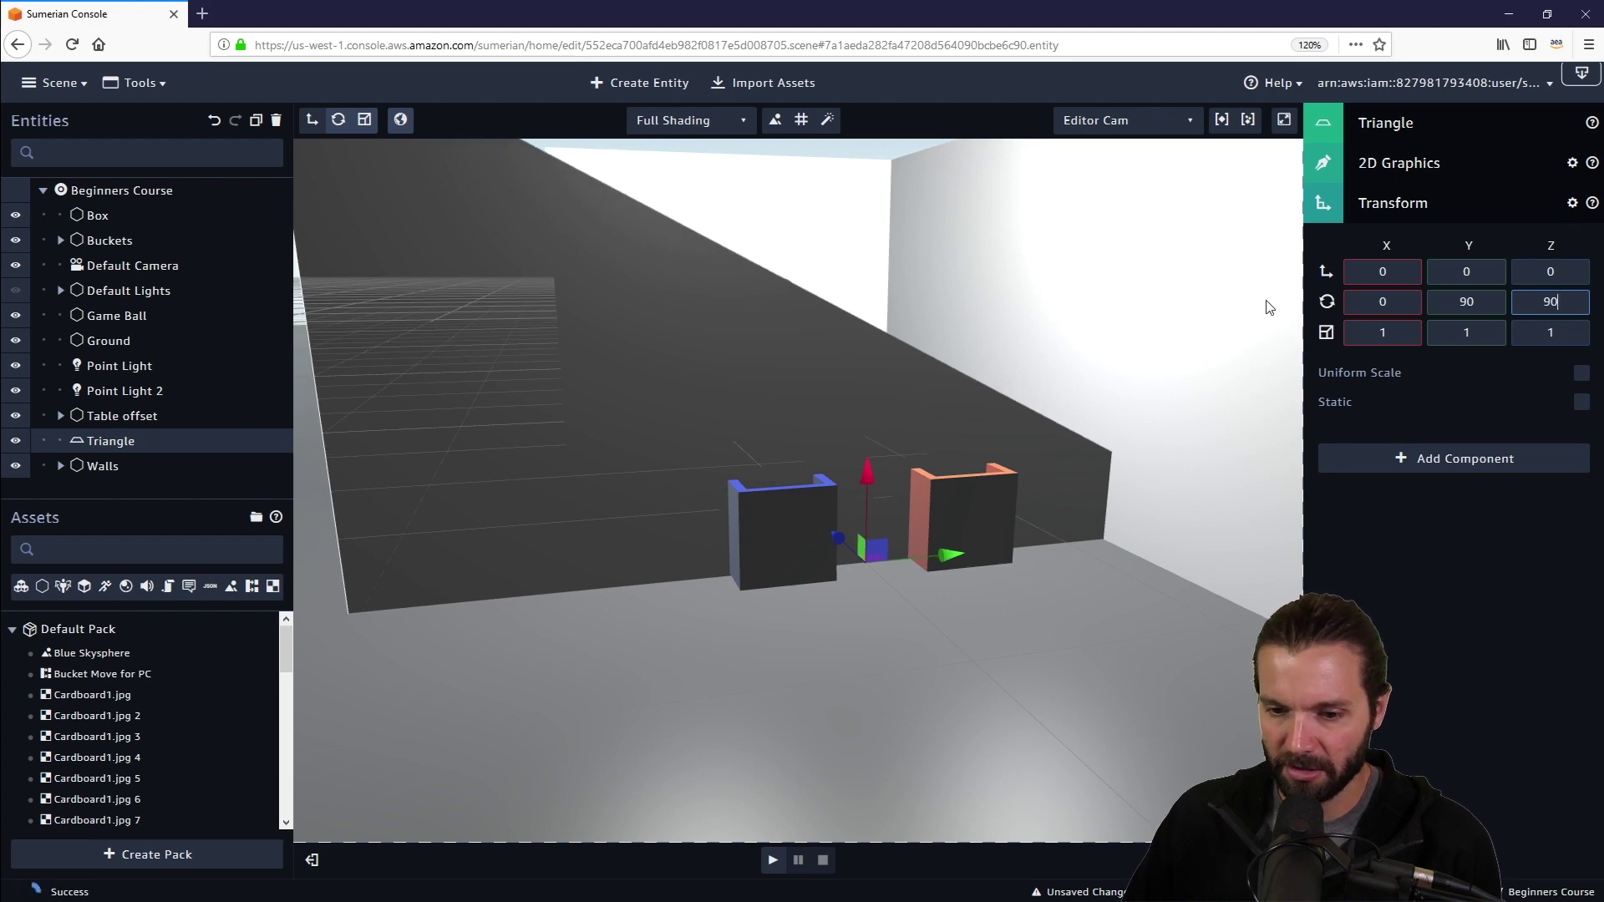
Enable uniform scale for the triangle and set its X, Y and Z scale to 0.1.
{"action": "left_click", "coordinate": [1584, 374]}
{"action": "left_click", "coordinate": [1393, 334]}
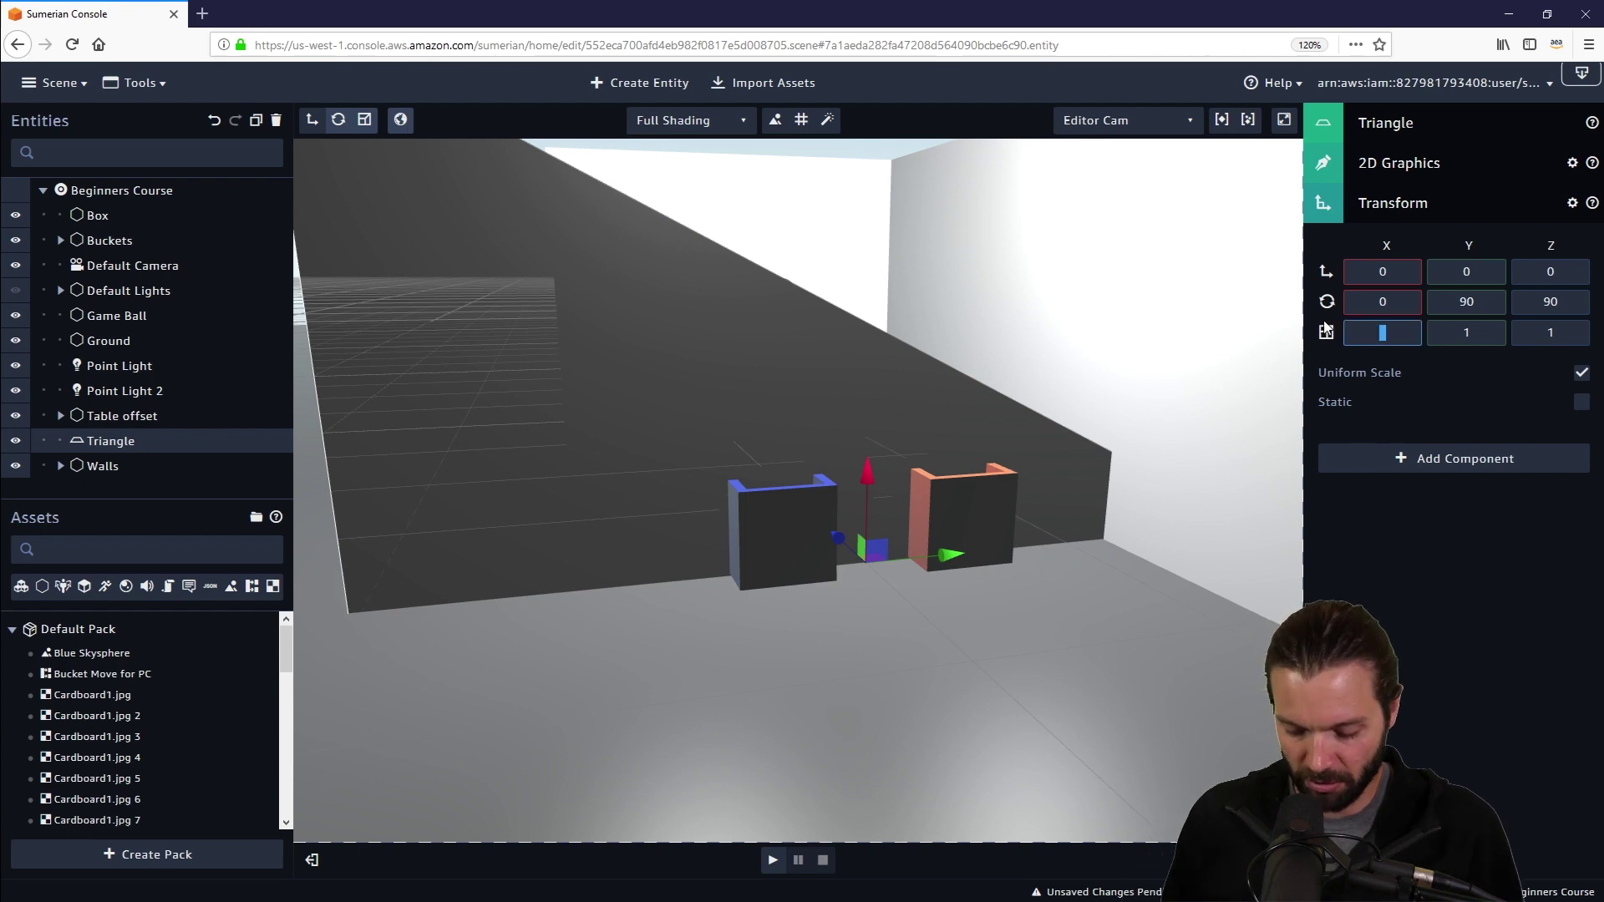
{"action": "type", "text": ".01"}
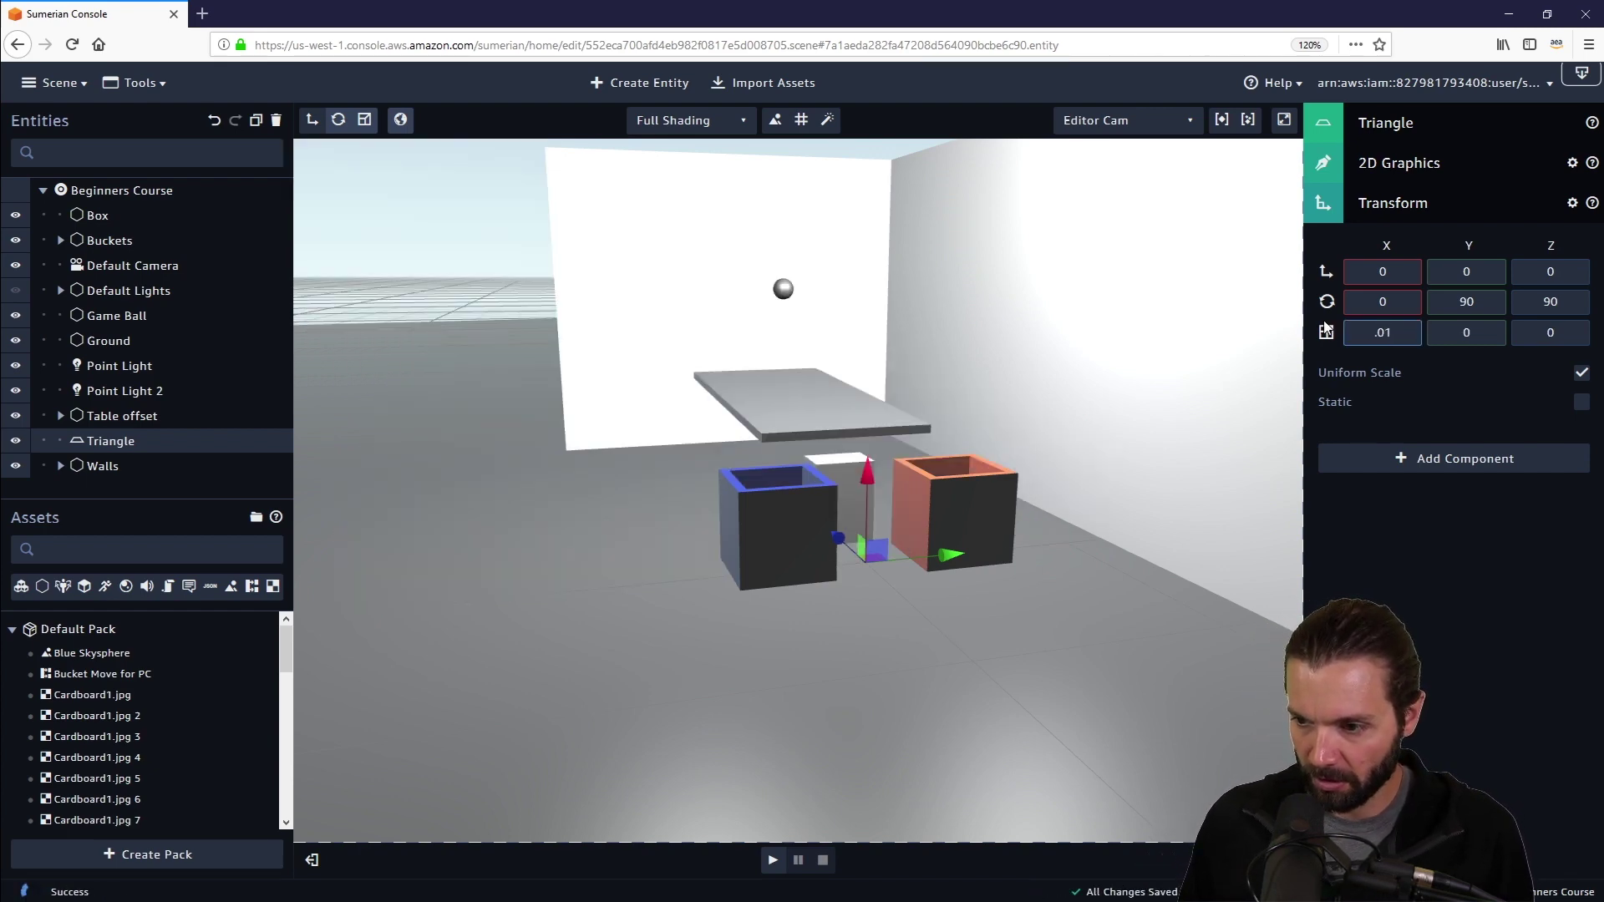
{"action": "key", "text": "BackSpace"}
{"action": "type", "text": "5"}
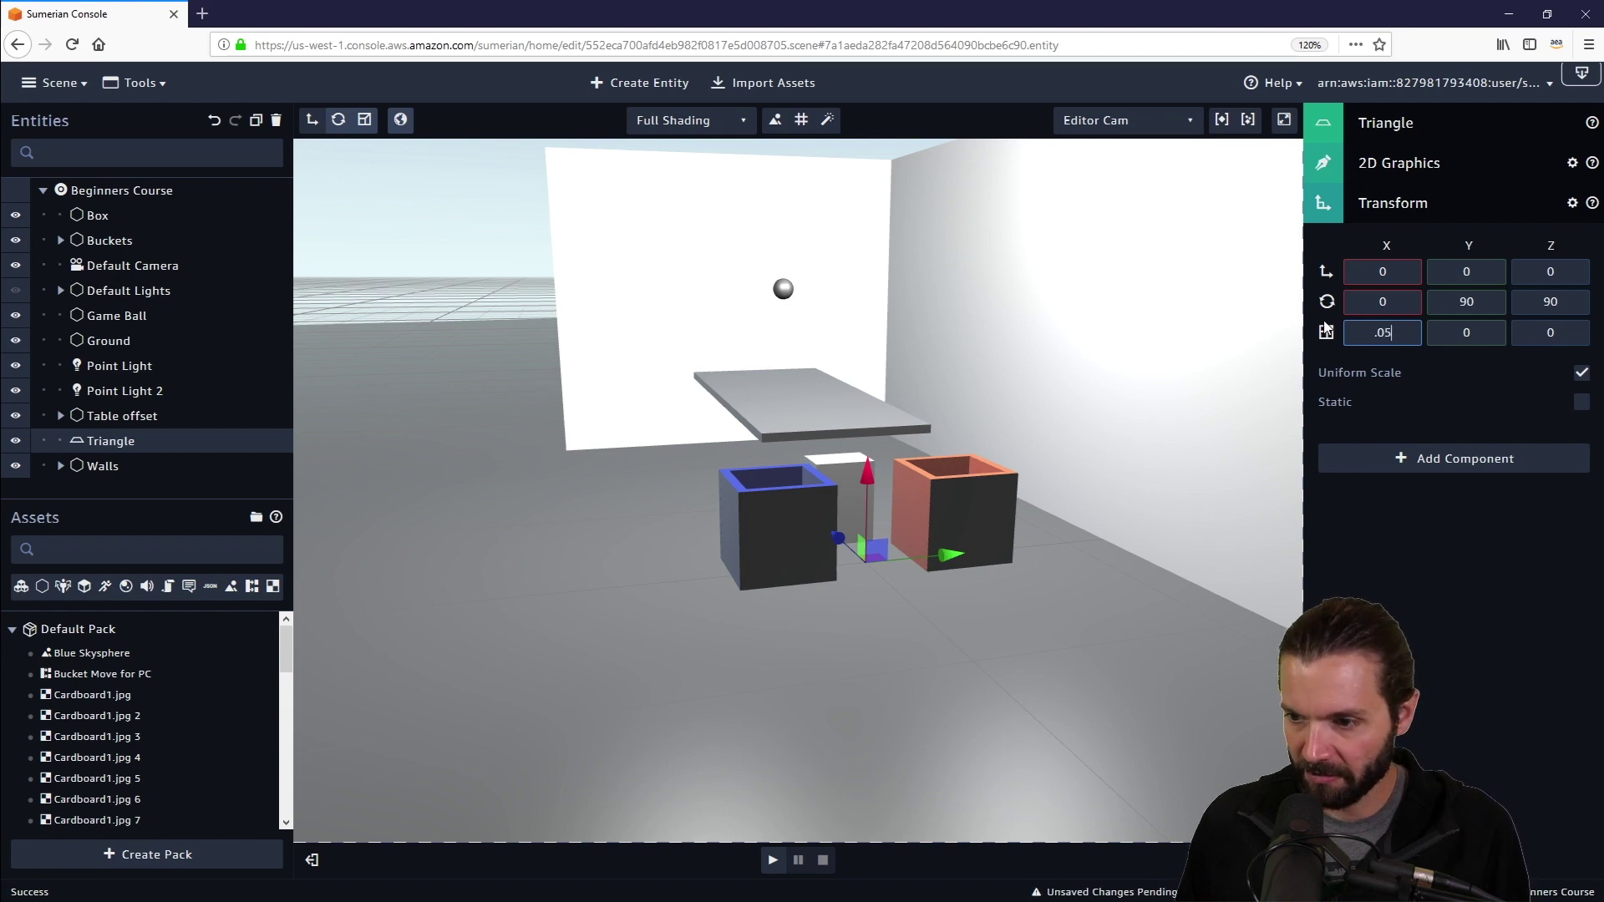
{"action": "key", "text": "BackSpace"}
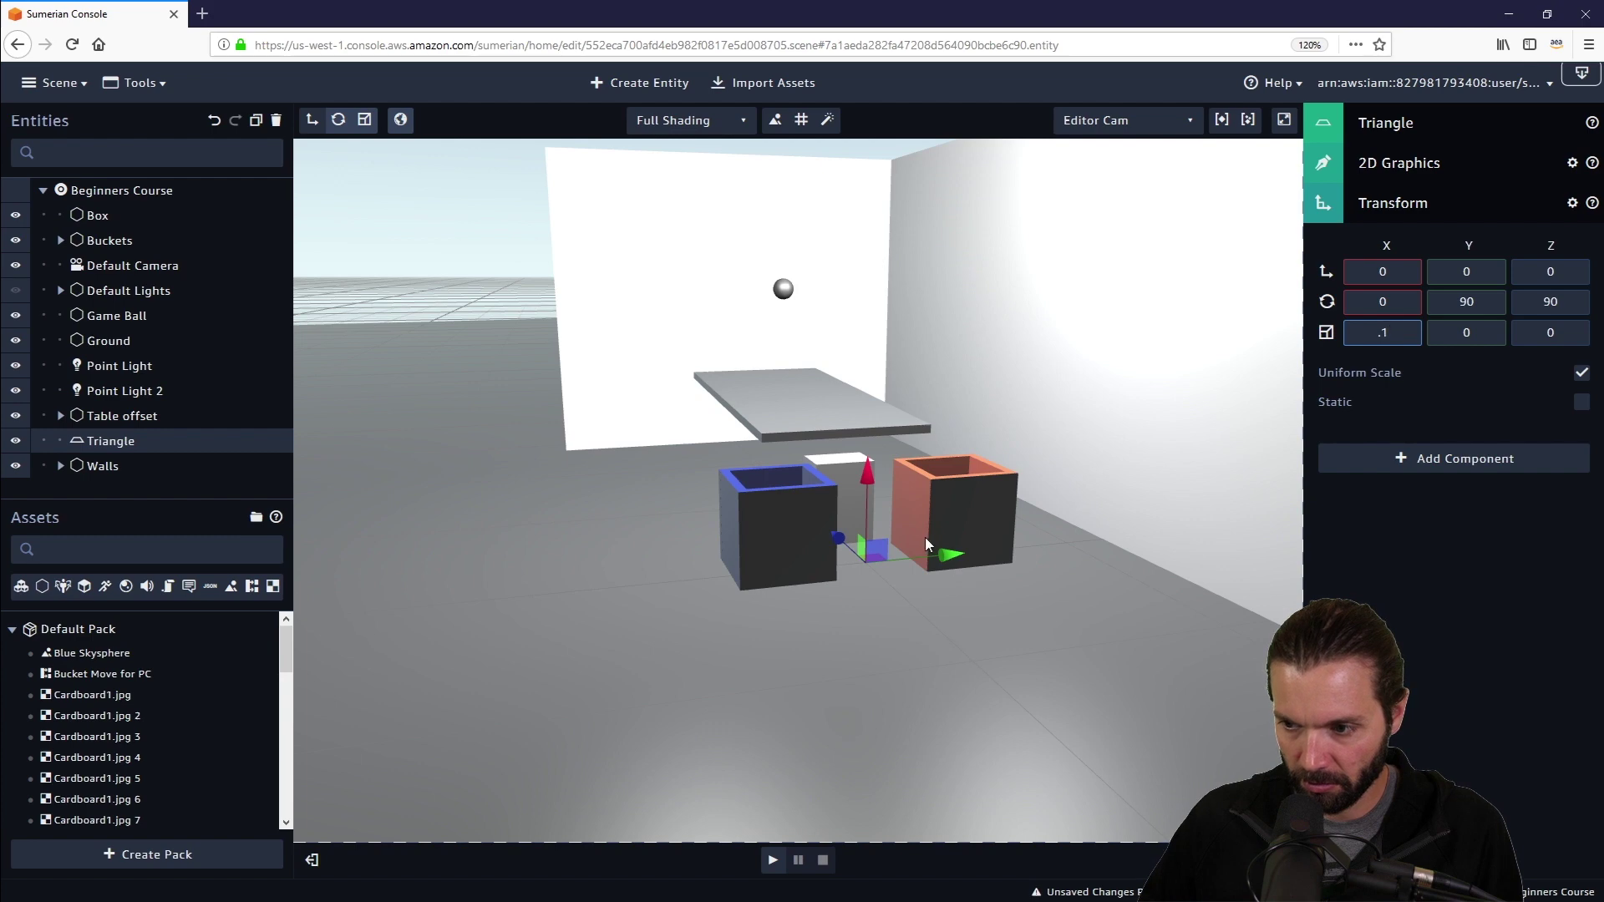
{"action": "scroll", "coordinate": [925, 544], "scroll_direction": "up", "scroll_amount": 2}
{"action": "left_click", "coordinate": [1432, 332]}
{"action": "type", "text": ".1"}
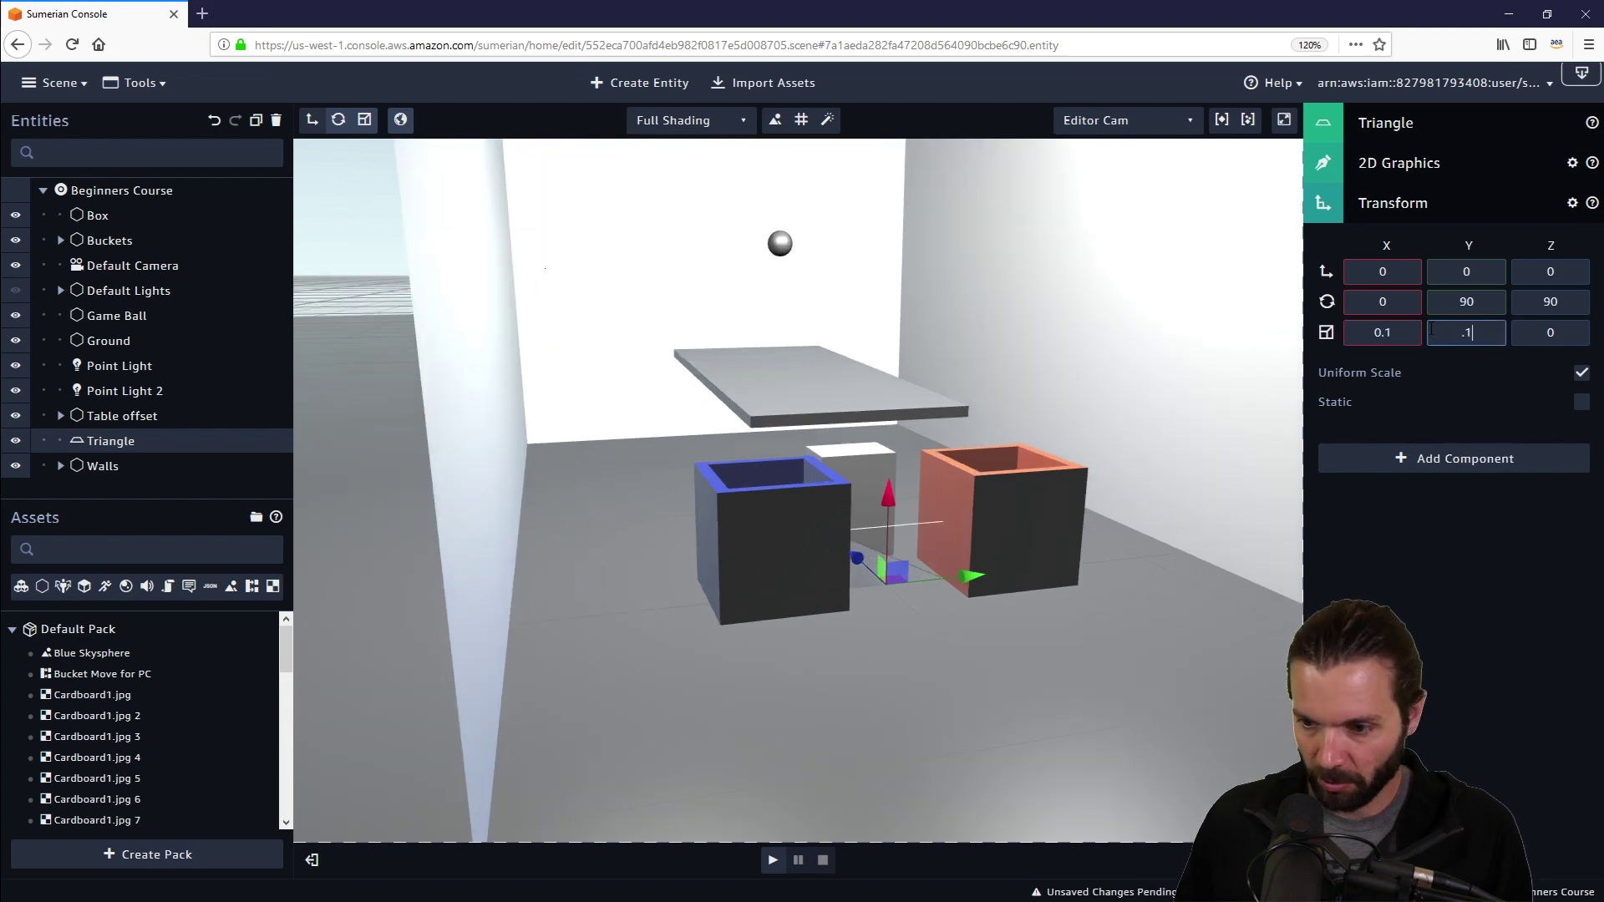
{"action": "key", "text": "Tab"}
{"action": "type", "text": ".1"}
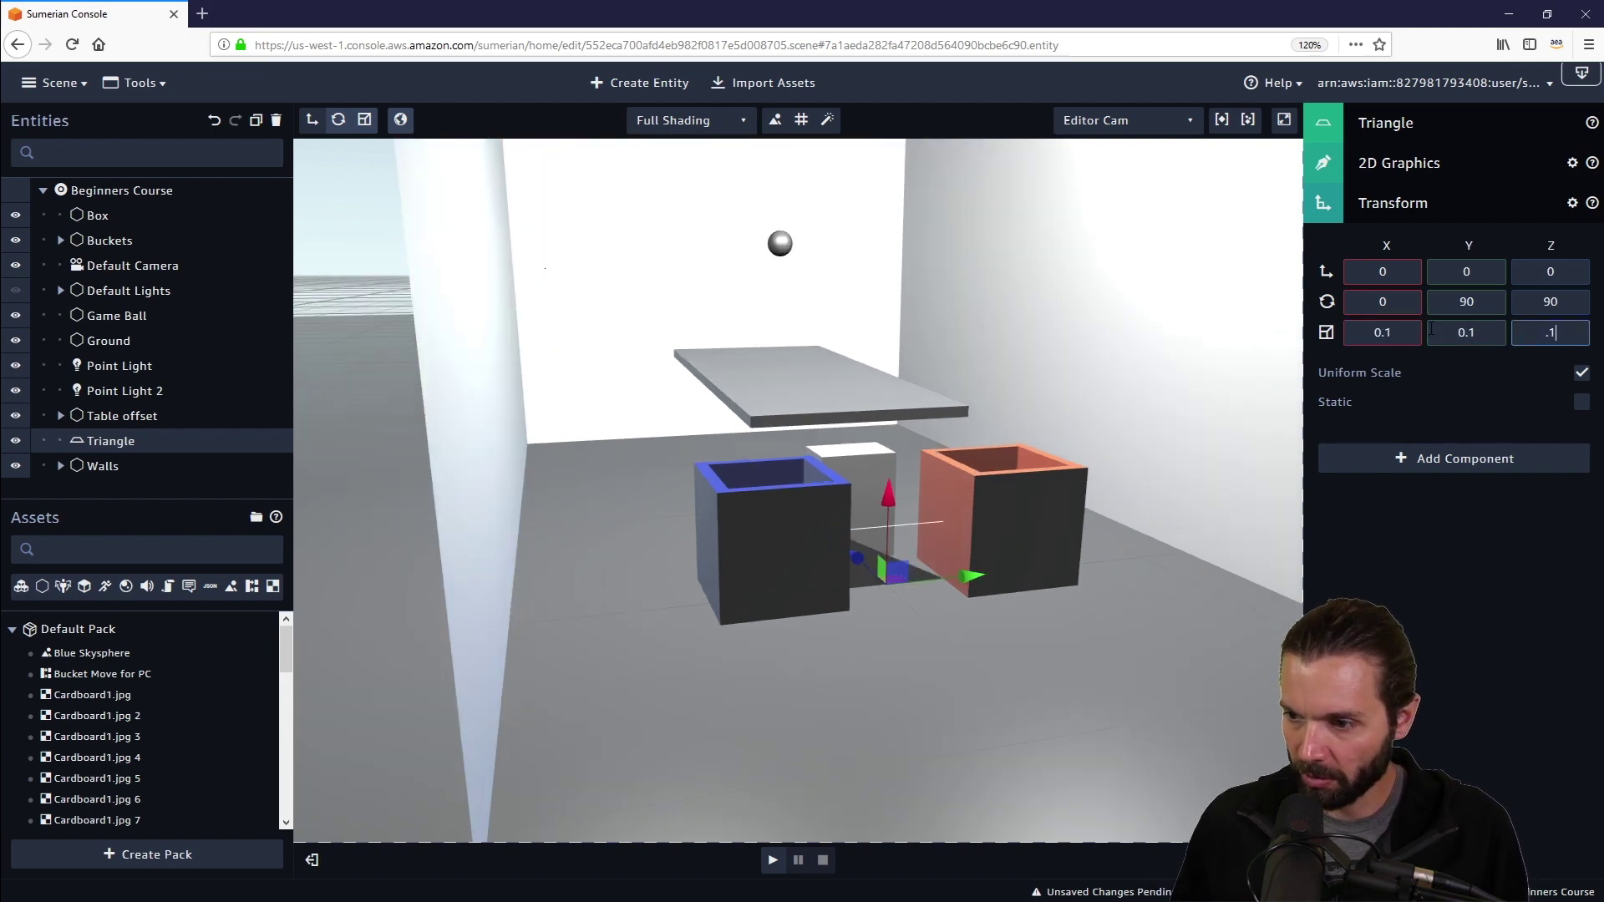
Try a uniform scale of 0.5 for the triangle.
{"action": "left_click_drag", "start_coordinate": [1220, 560], "coordinate": [972, 544]}
{"action": "scroll", "coordinate": [971, 544], "scroll_direction": "up", "scroll_amount": 5}
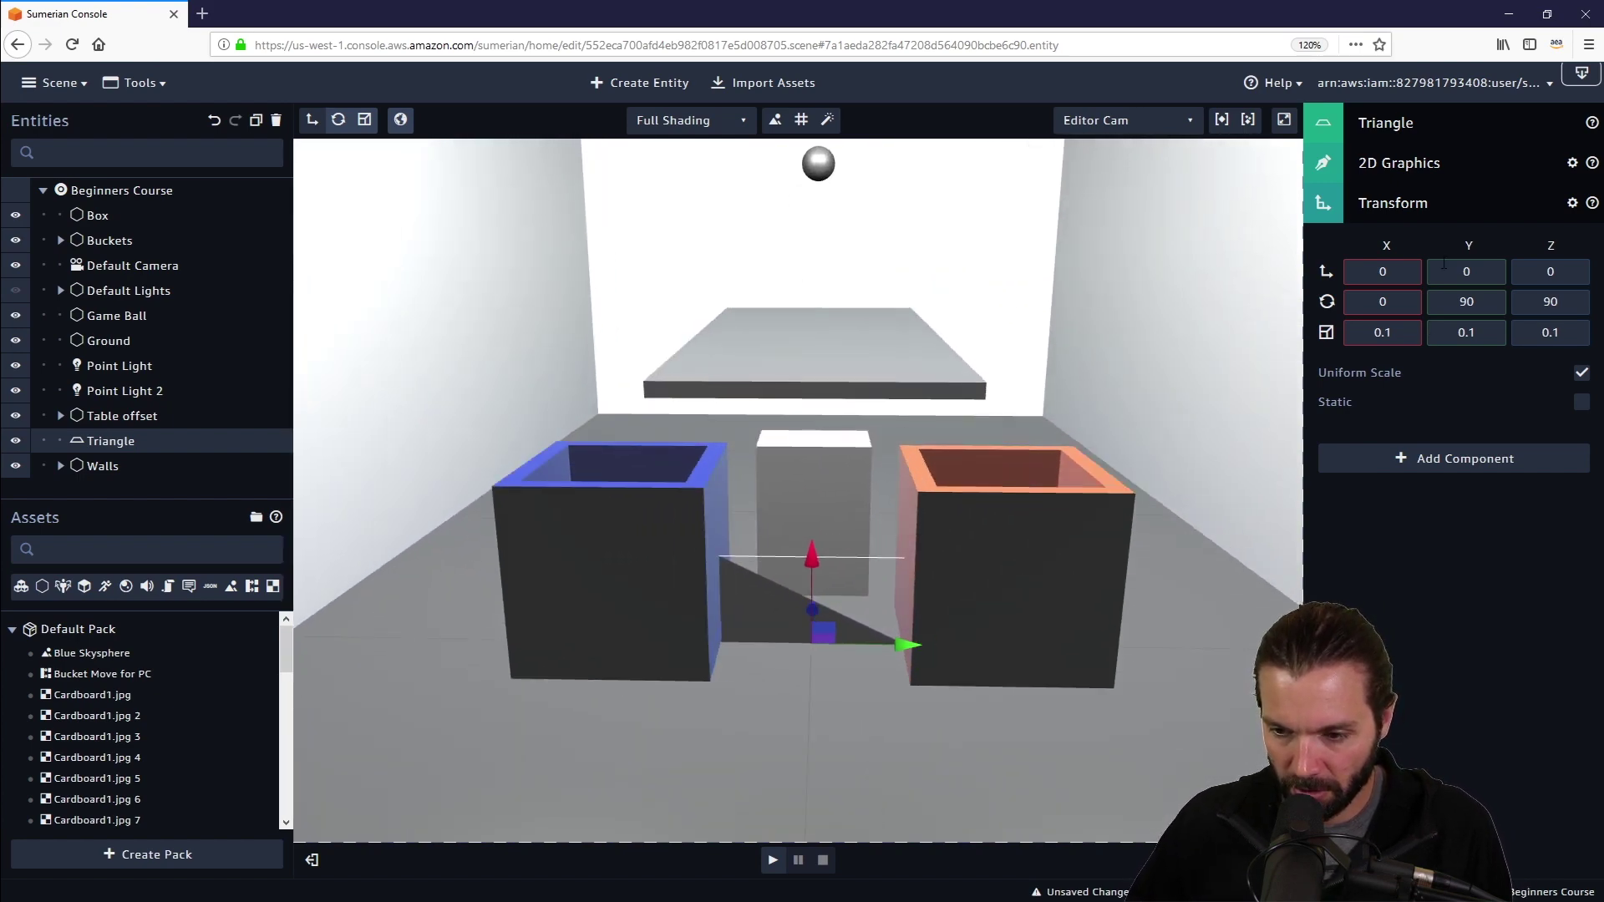
{"action": "left_click", "coordinate": [1391, 335]}
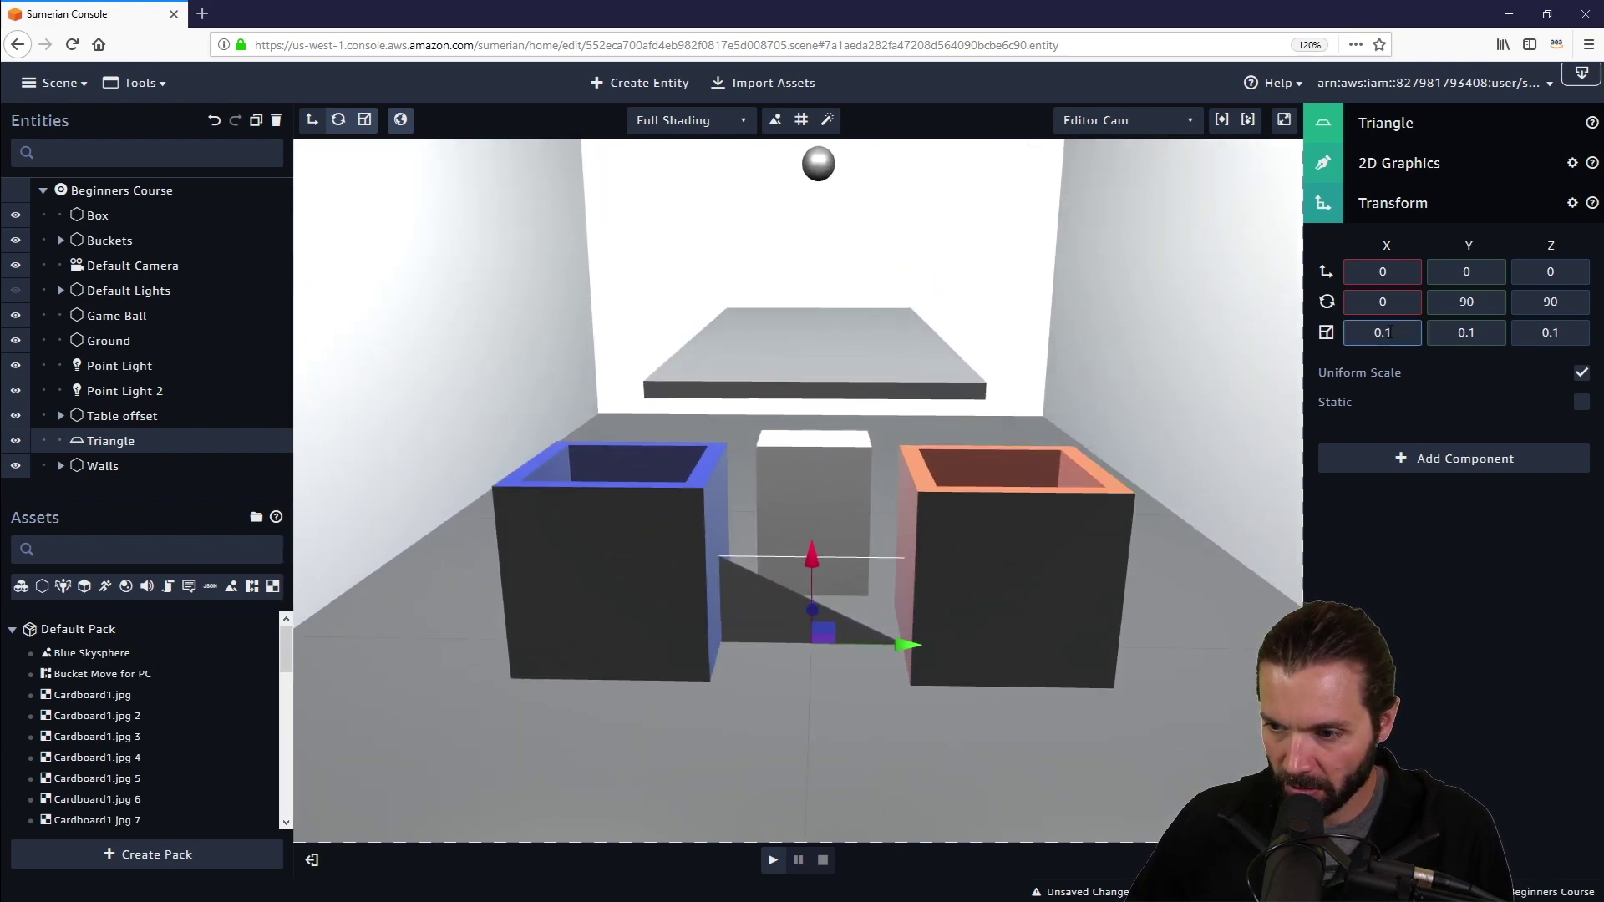
{"action": "type", "text": "5"}
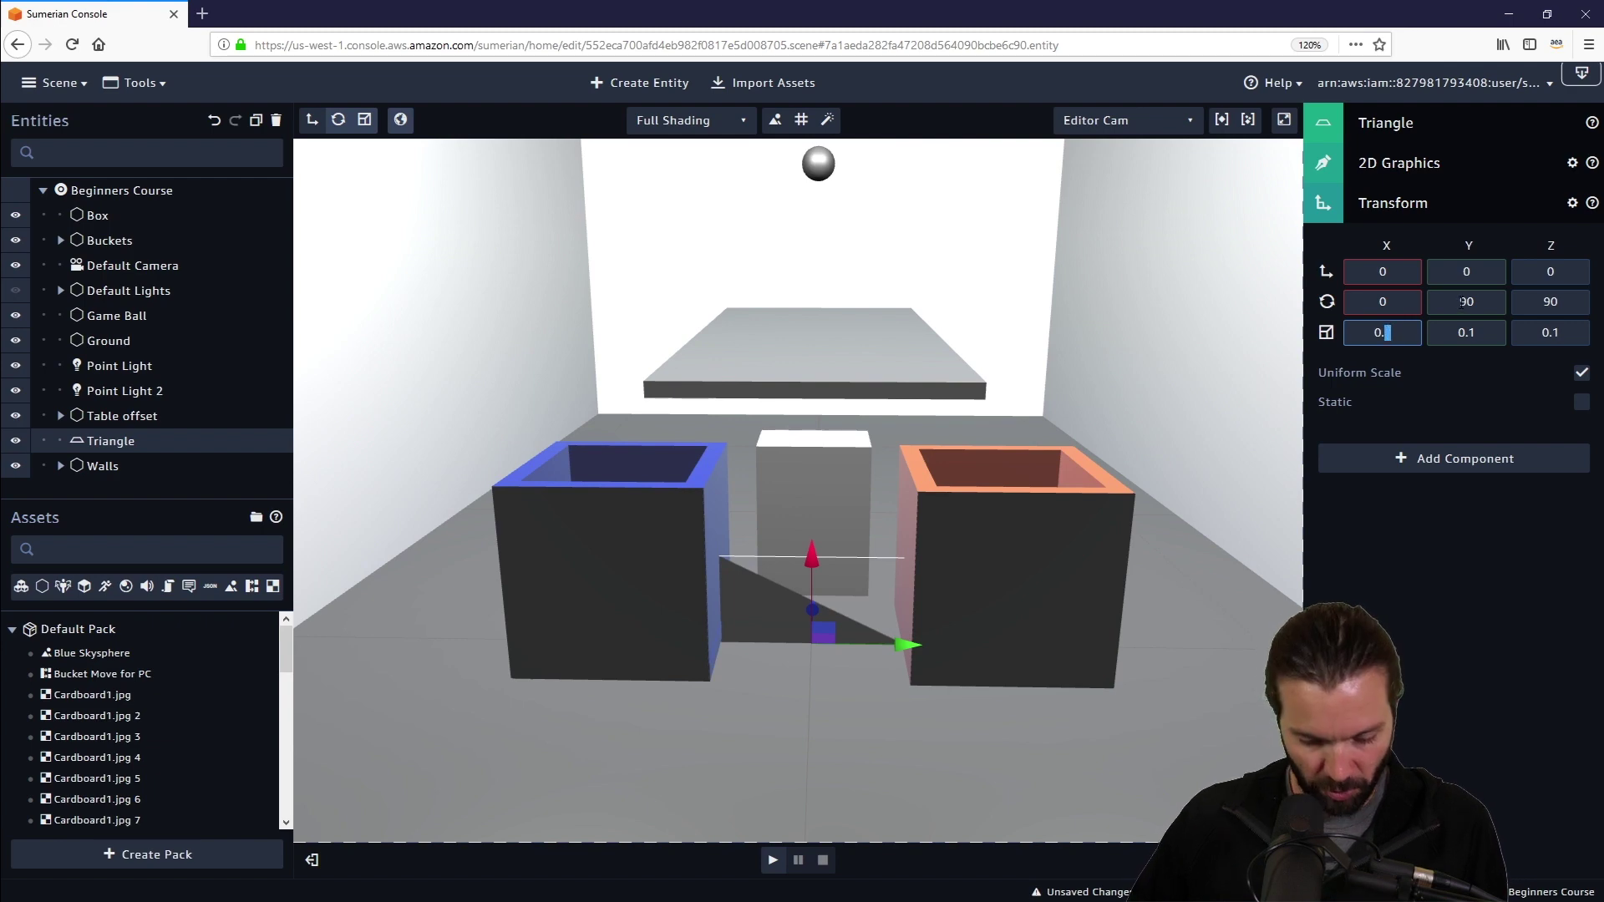
{"action": "key", "text": "Return"}
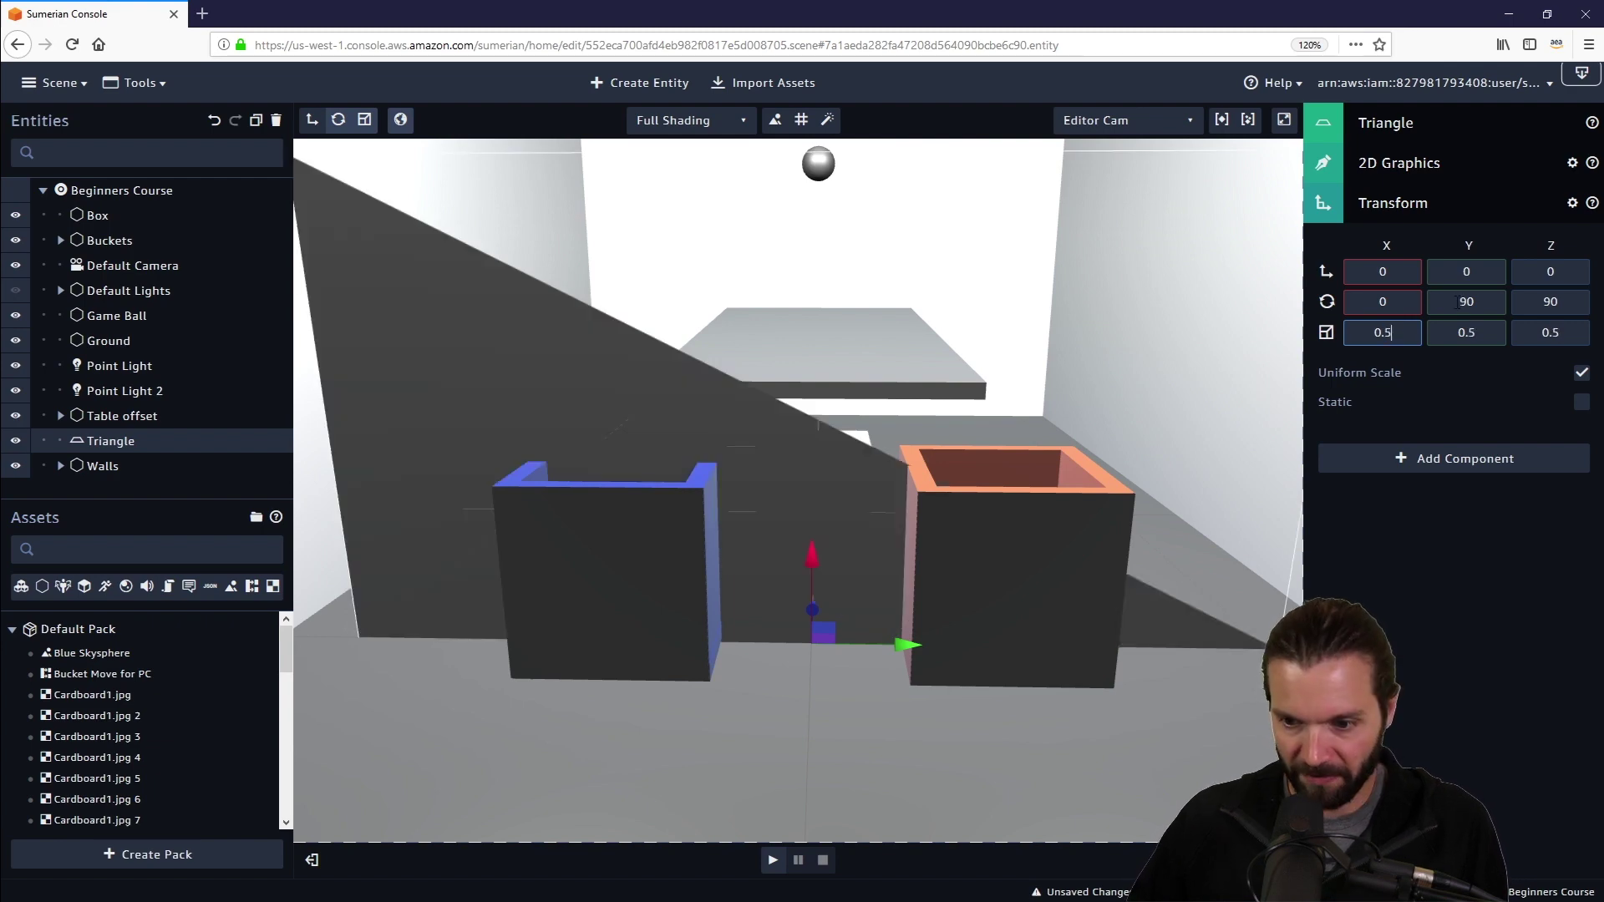
Try a scale of 0.05 on the X, Y and Z axes for the triangle.
{"action": "double_click", "coordinate": [1391, 333]}
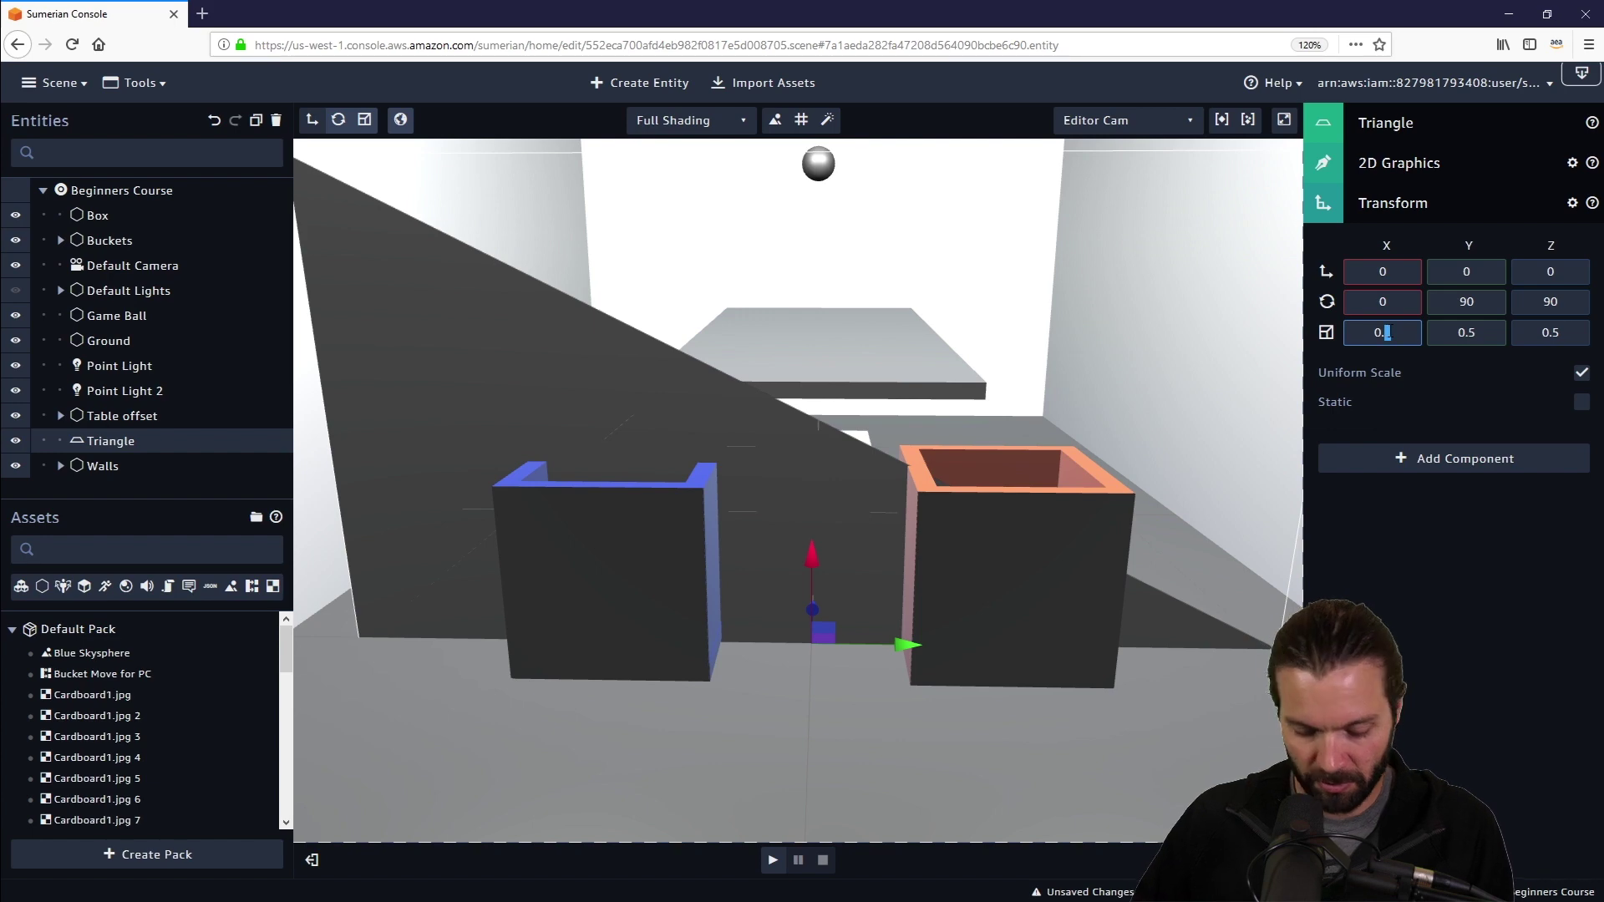
{"action": "type", "text": "0"}
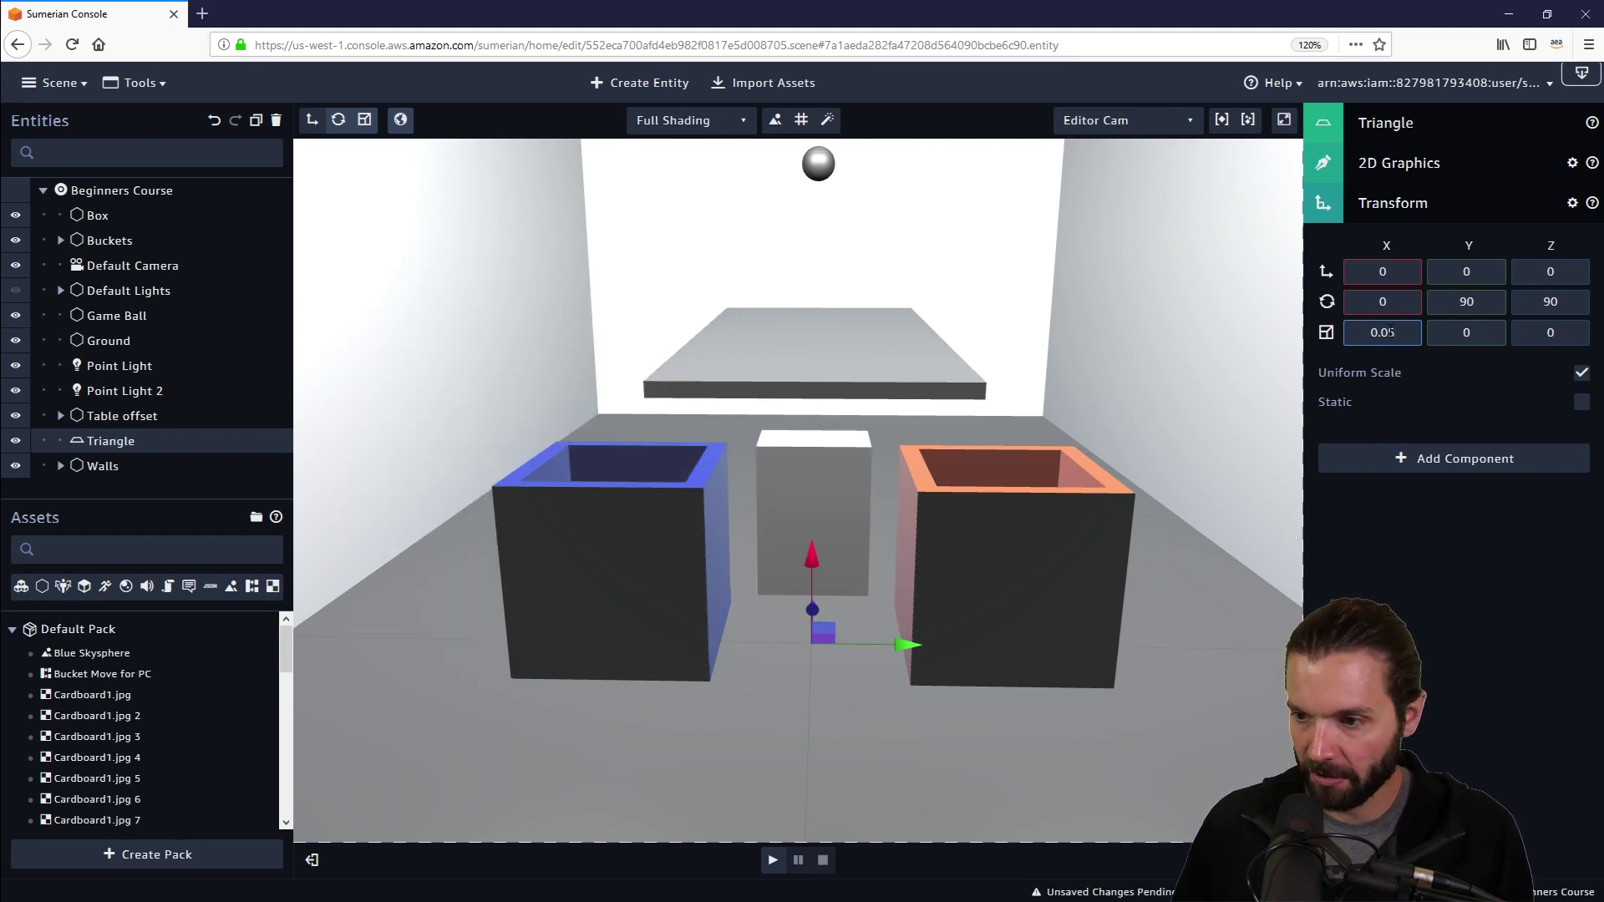
{"action": "left_click", "coordinate": [1456, 332]}
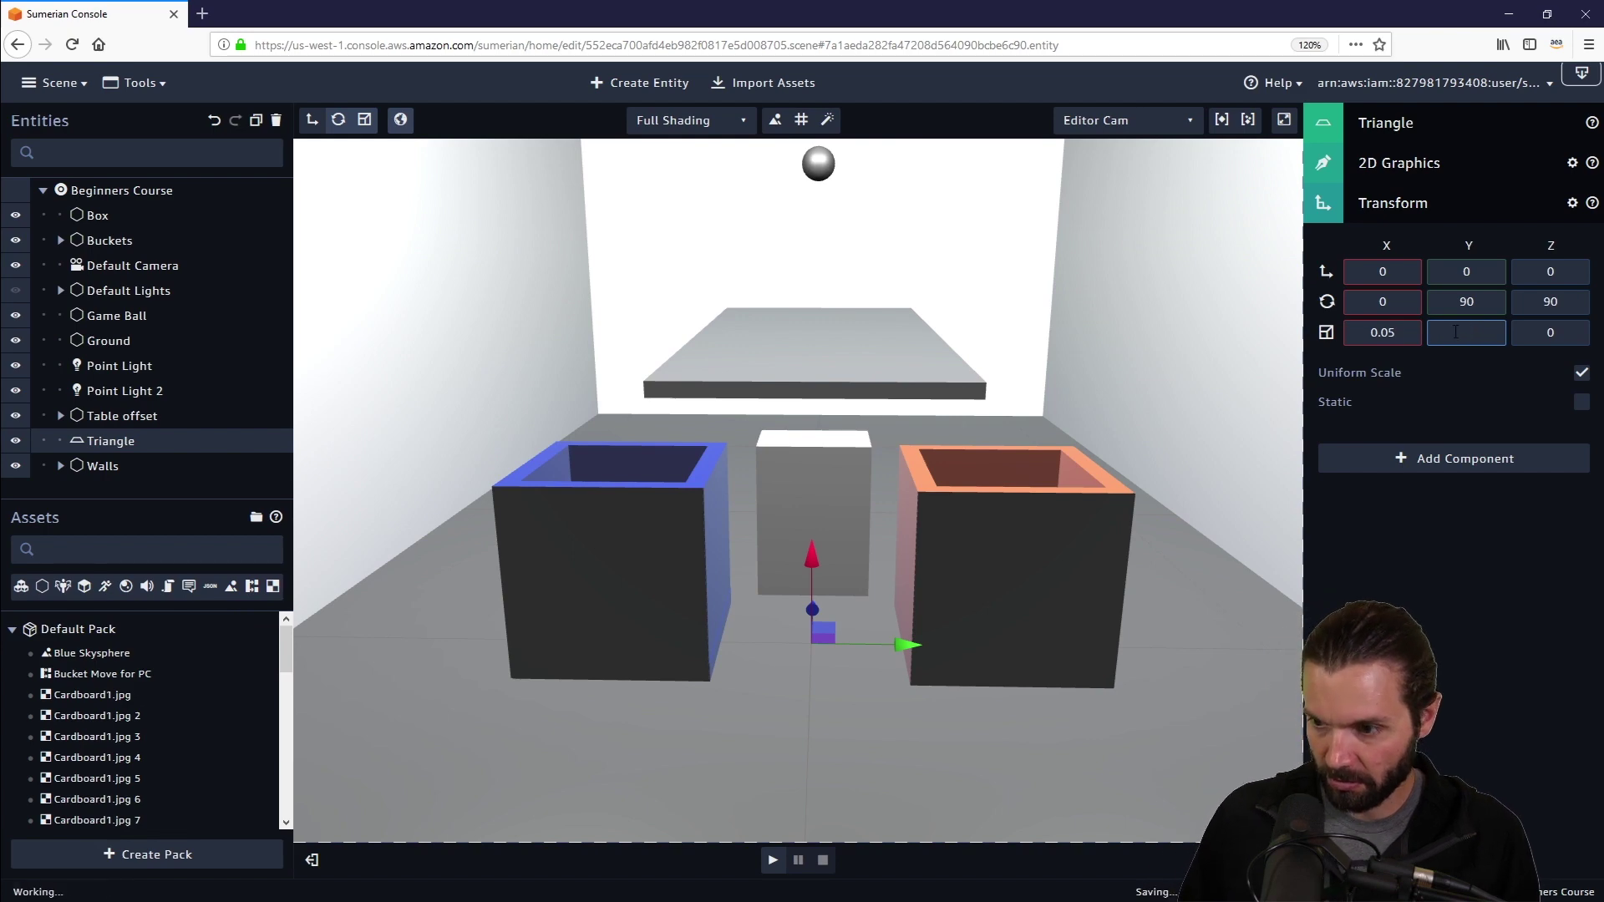
{"action": "type", "text": ".05"}
{"action": "key", "text": "Tab"}
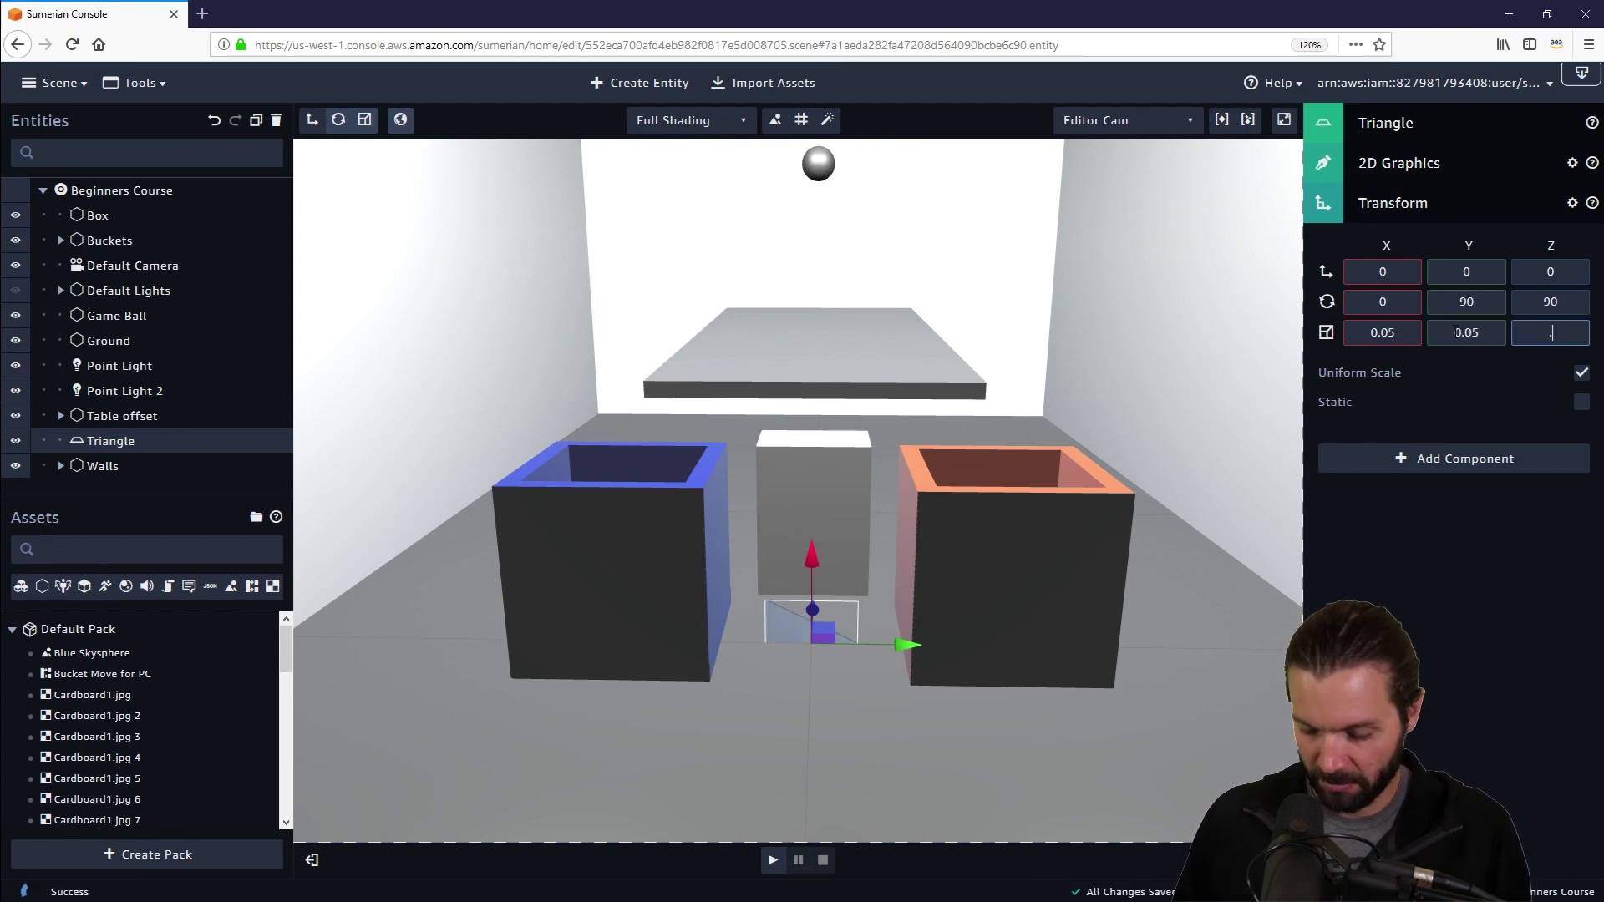
{"action": "type", "text": ".05"}
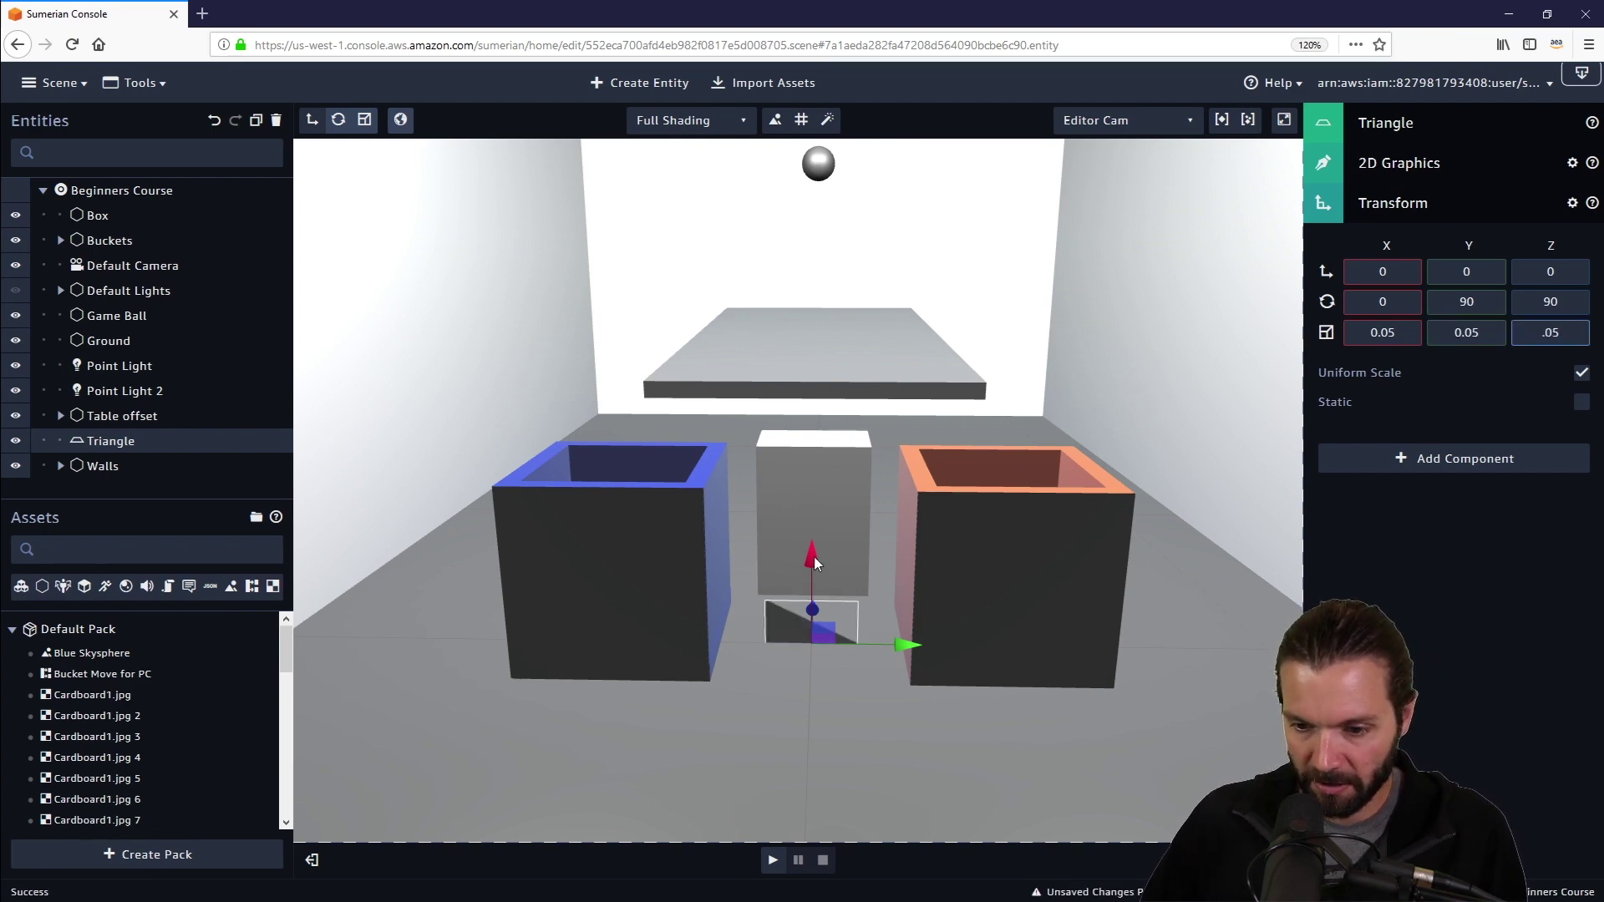
Raise the triangle to about 0.64 on Y and set its uniform scale to 0.04.
{"action": "left_click_drag", "start_coordinate": [814, 556], "coordinate": [824, 447]}
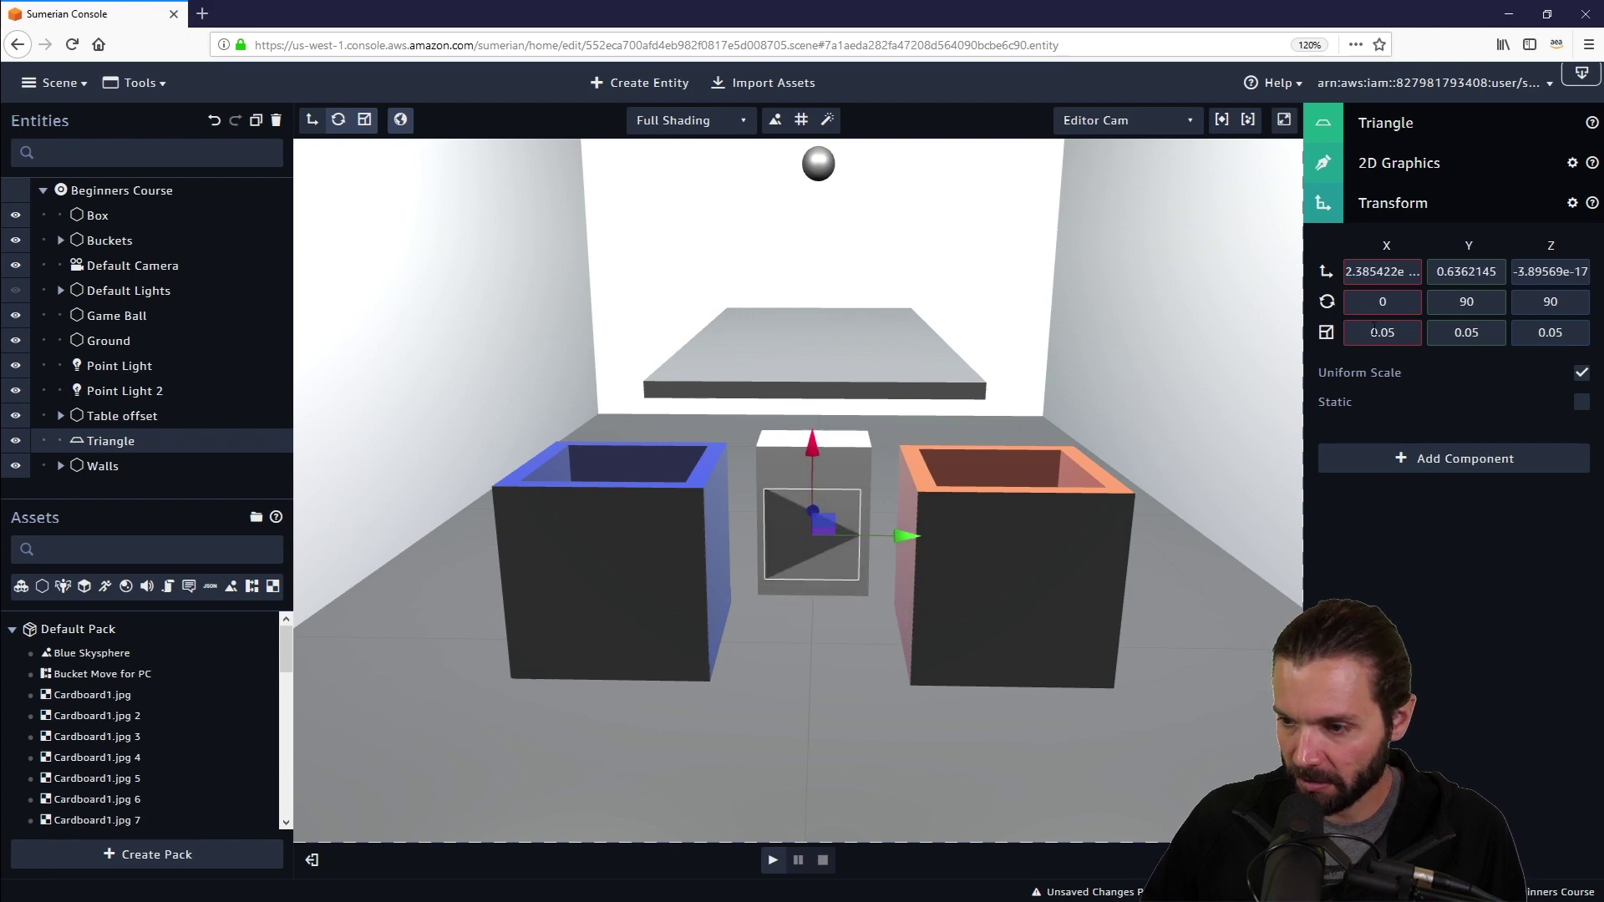
{"action": "left_click_drag", "start_coordinate": [1401, 336], "coordinate": [1389, 332]}
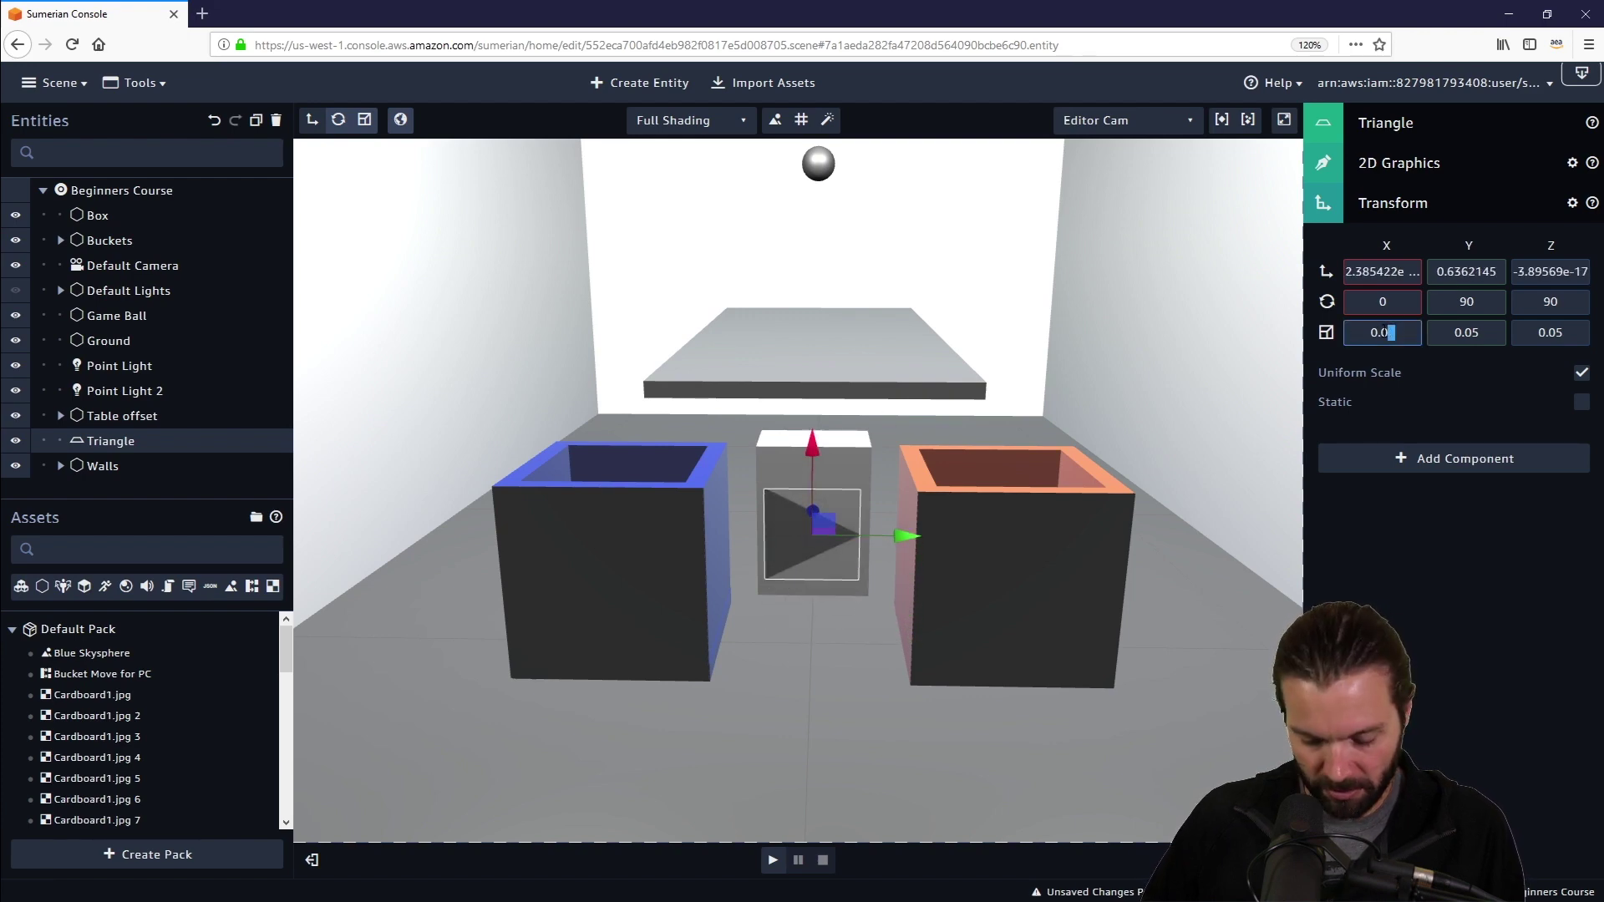
{"action": "type", "text": "4"}
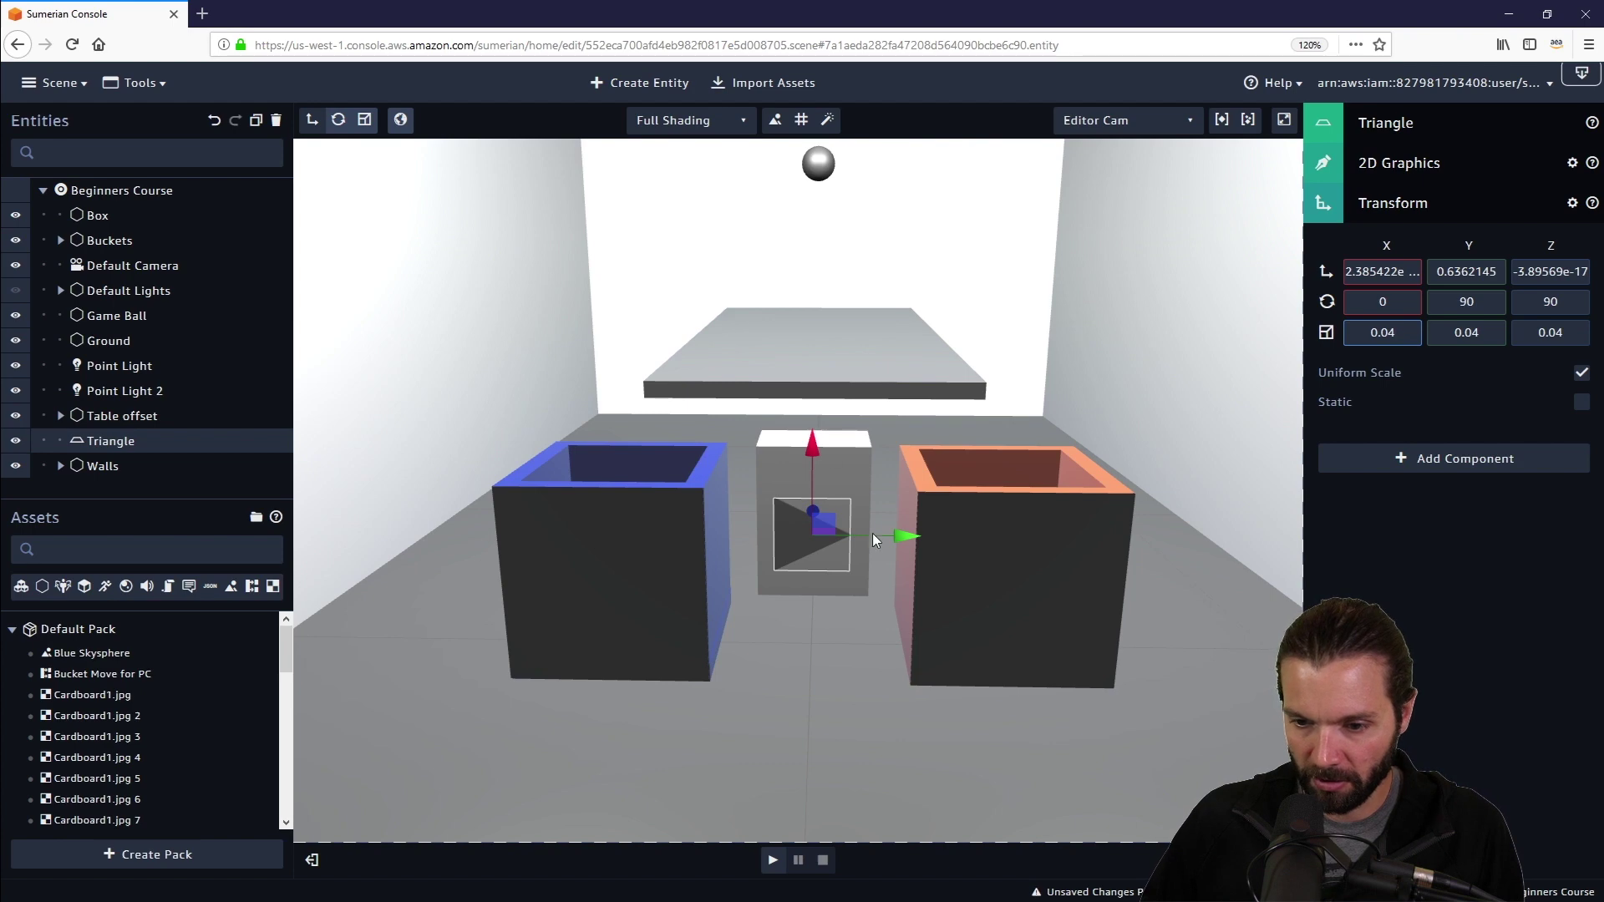
Move the triangle along X to about 0.68 so it sits against the box's front face.
{"action": "left_click_drag", "start_coordinate": [873, 533], "coordinate": [881, 459]}
{"action": "left_click_drag", "start_coordinate": [782, 518], "coordinate": [800, 499]}
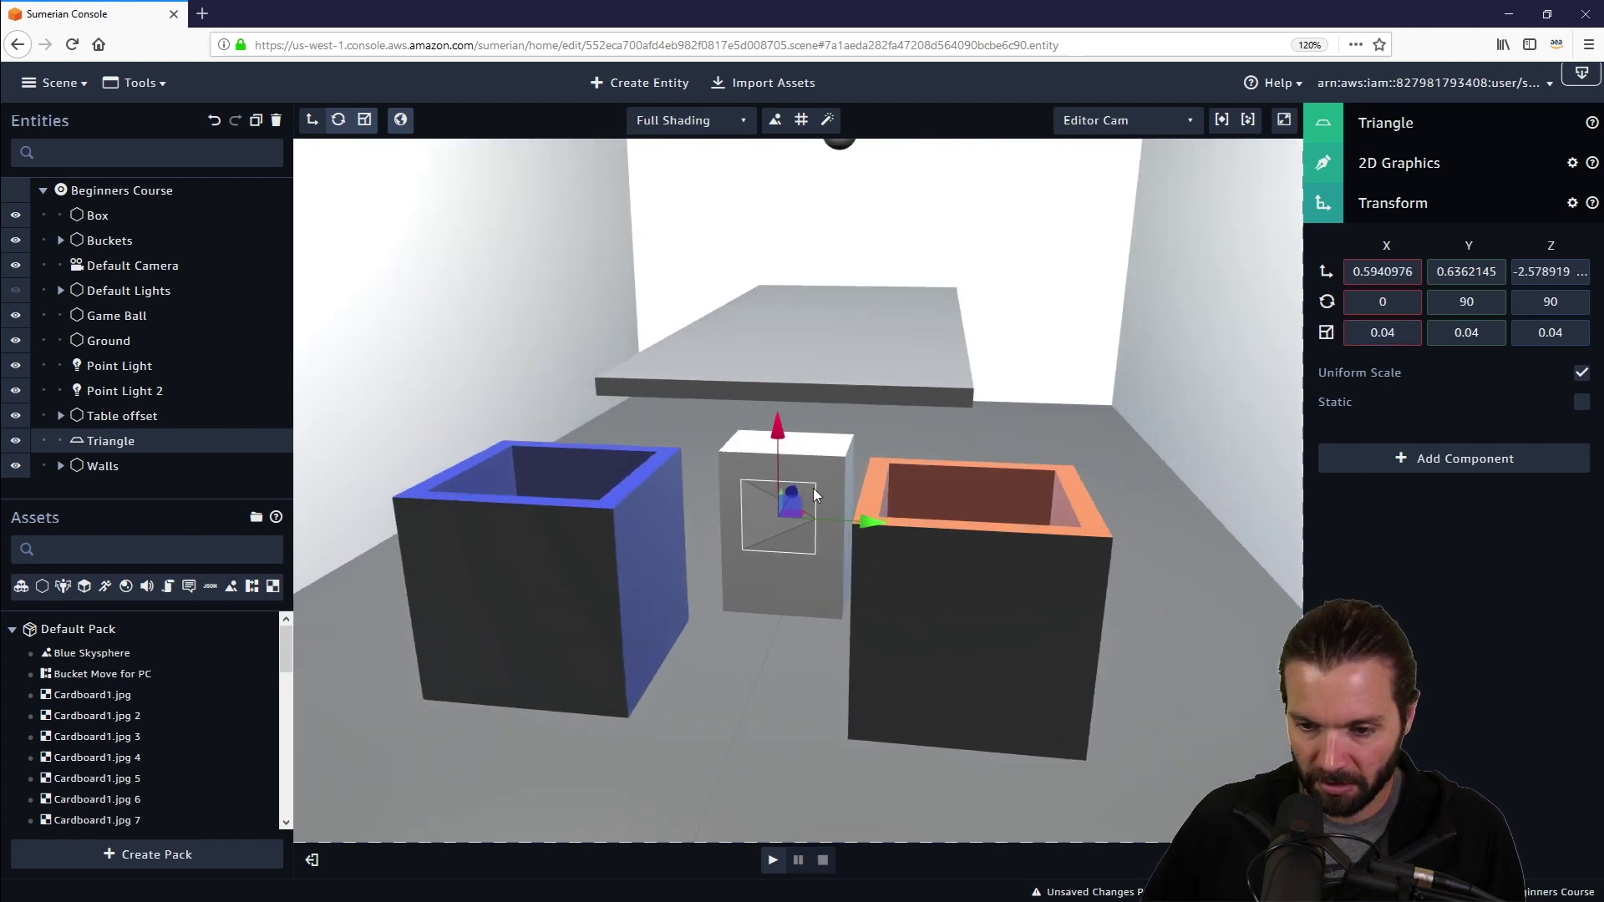
{"action": "scroll", "coordinate": [812, 488], "scroll_direction": "up", "scroll_amount": 6}
{"action": "left_click_drag", "start_coordinate": [935, 464], "coordinate": [749, 476]}
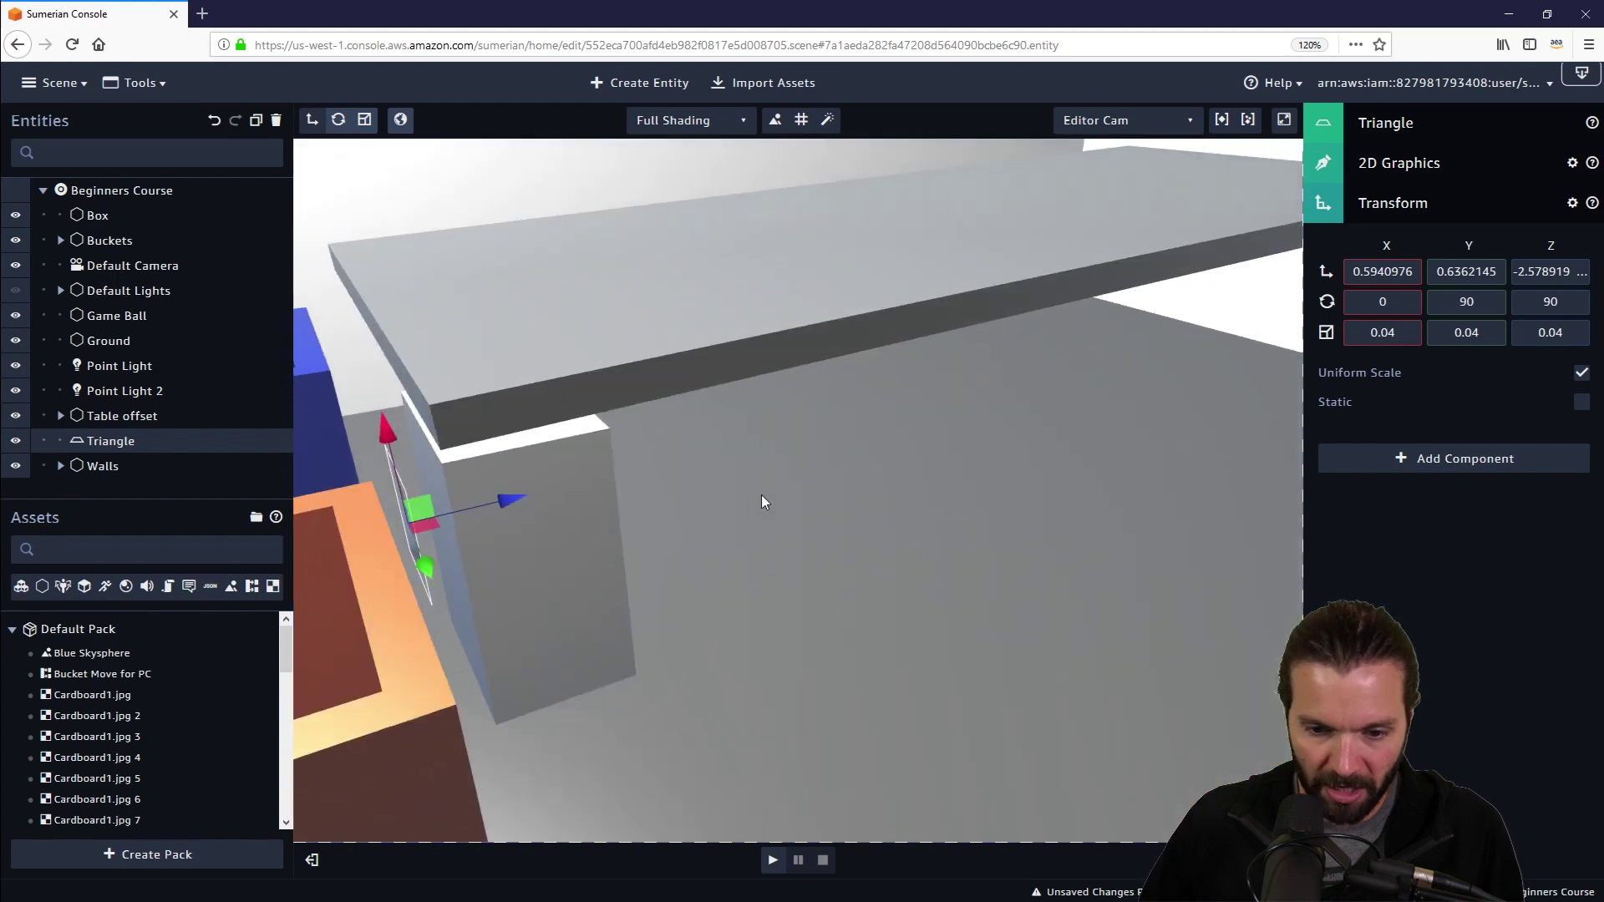
{"action": "left_click_drag", "start_coordinate": [501, 465], "coordinate": [520, 455]}
{"action": "key", "text": "f"}
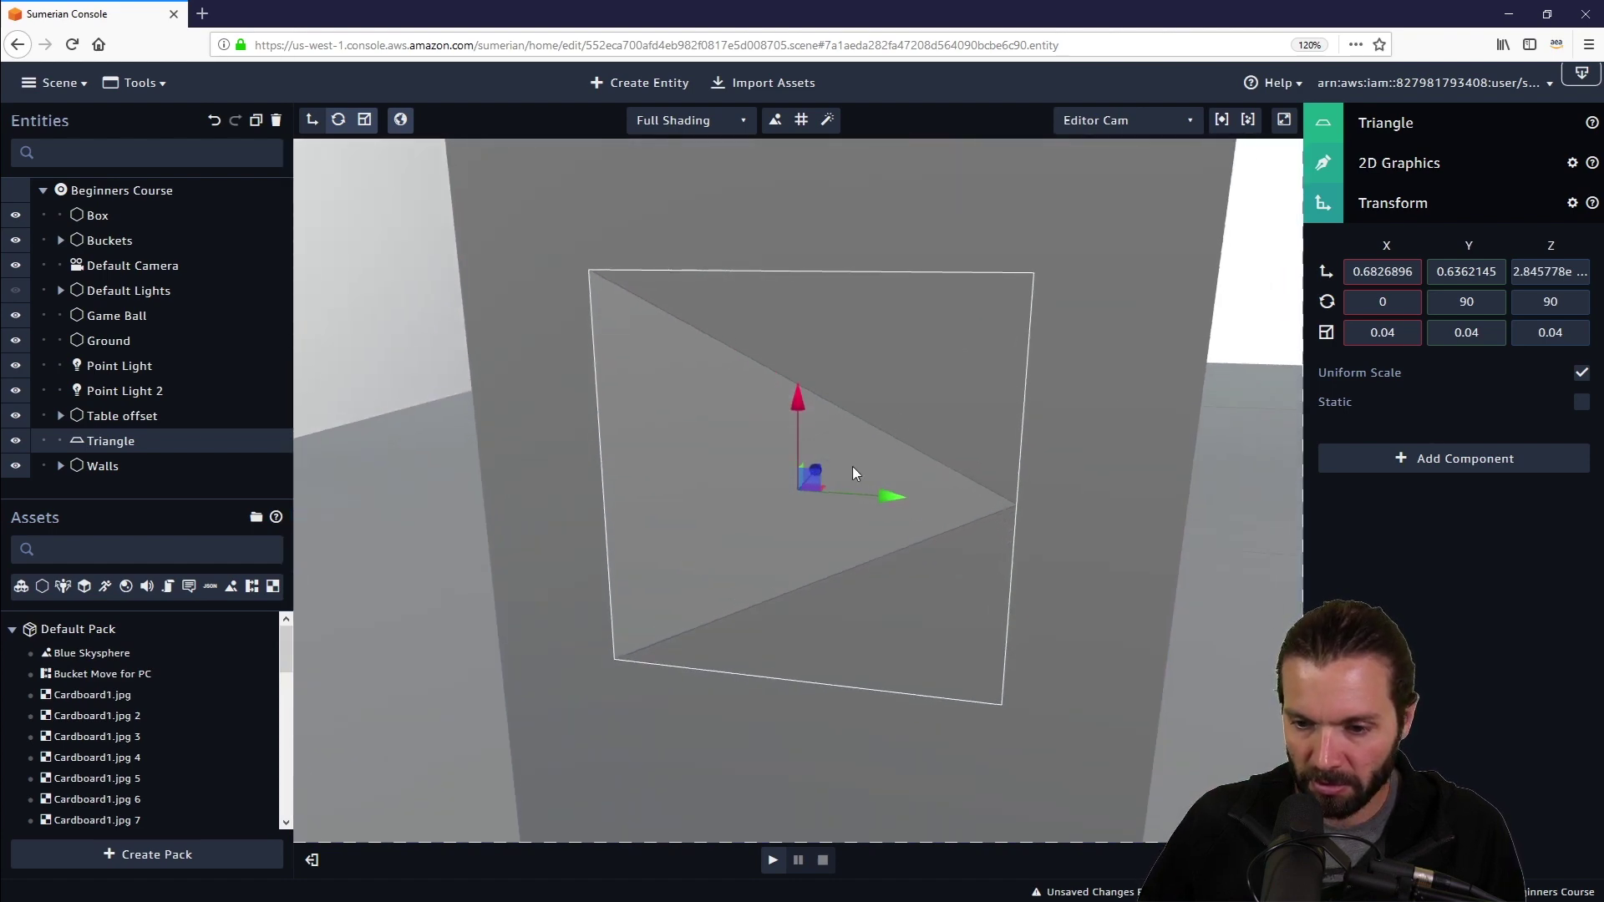
Tint the triangle bright green (hex 00f72e) in its 2D Graphics settings.
{"action": "left_click", "coordinate": [1421, 205]}
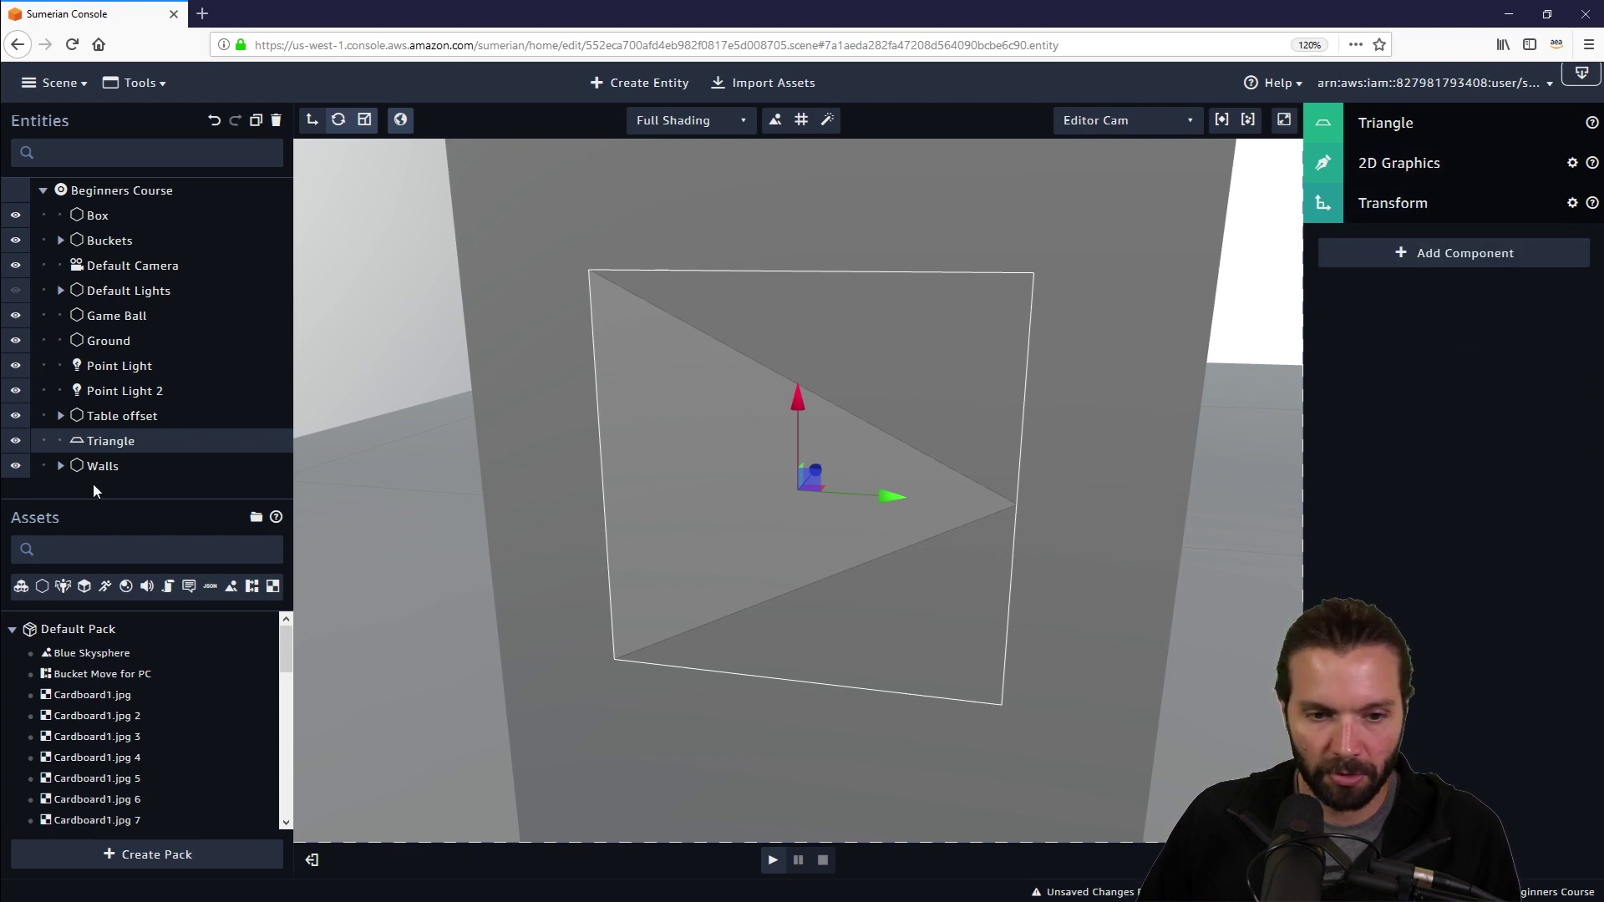
{"action": "left_click", "coordinate": [1434, 170]}
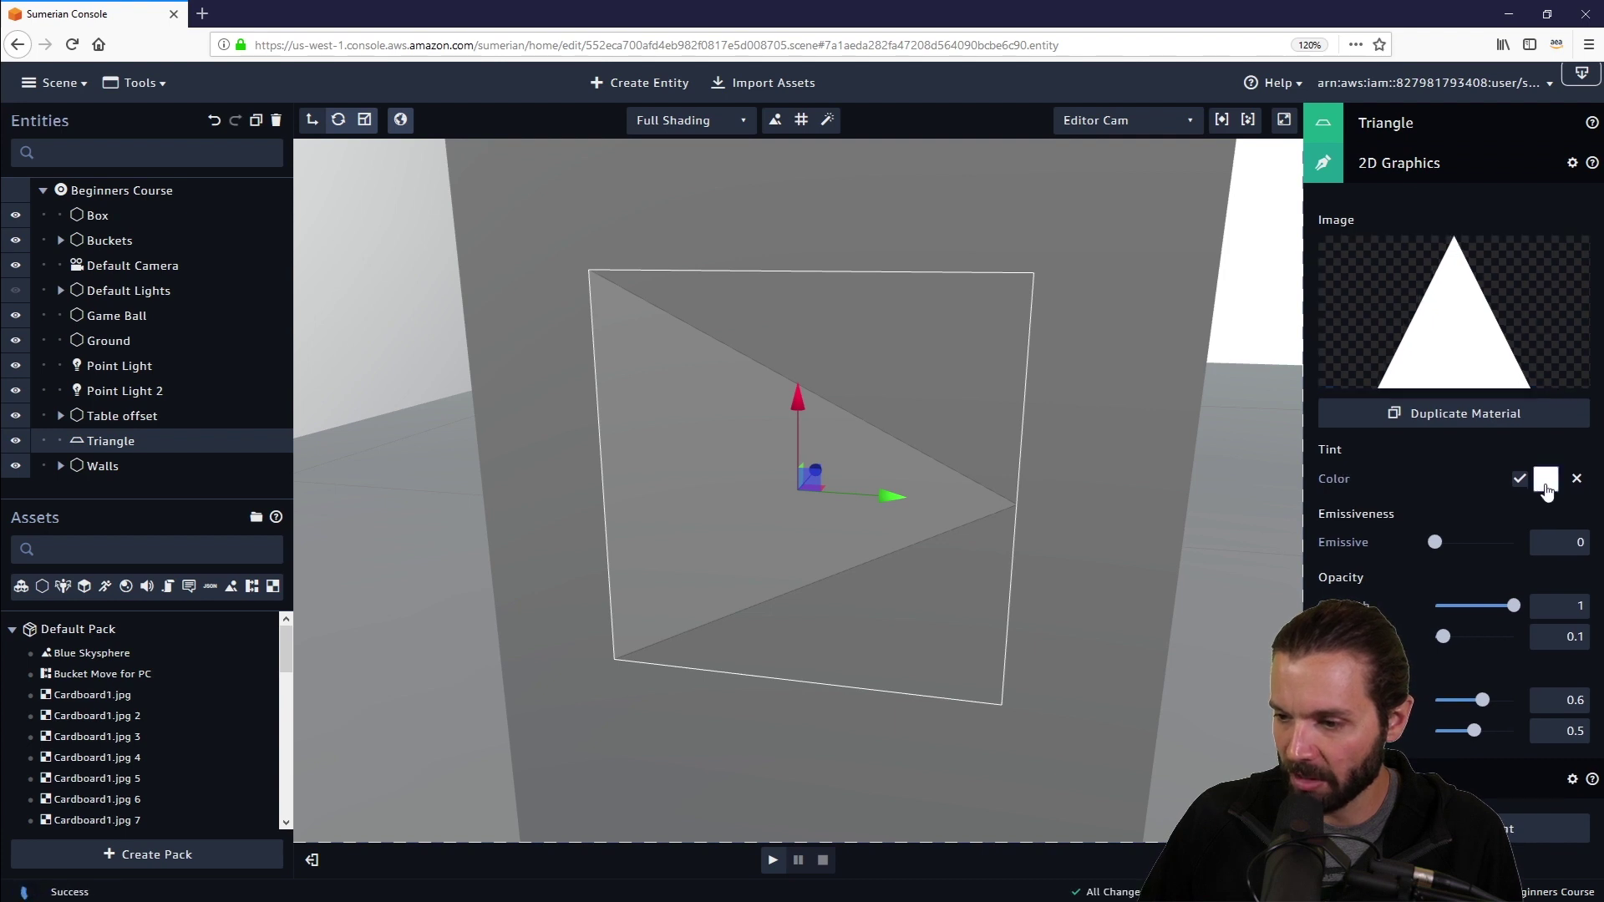
{"action": "left_click", "coordinate": [1546, 483]}
{"action": "left_click", "coordinate": [1497, 424]}
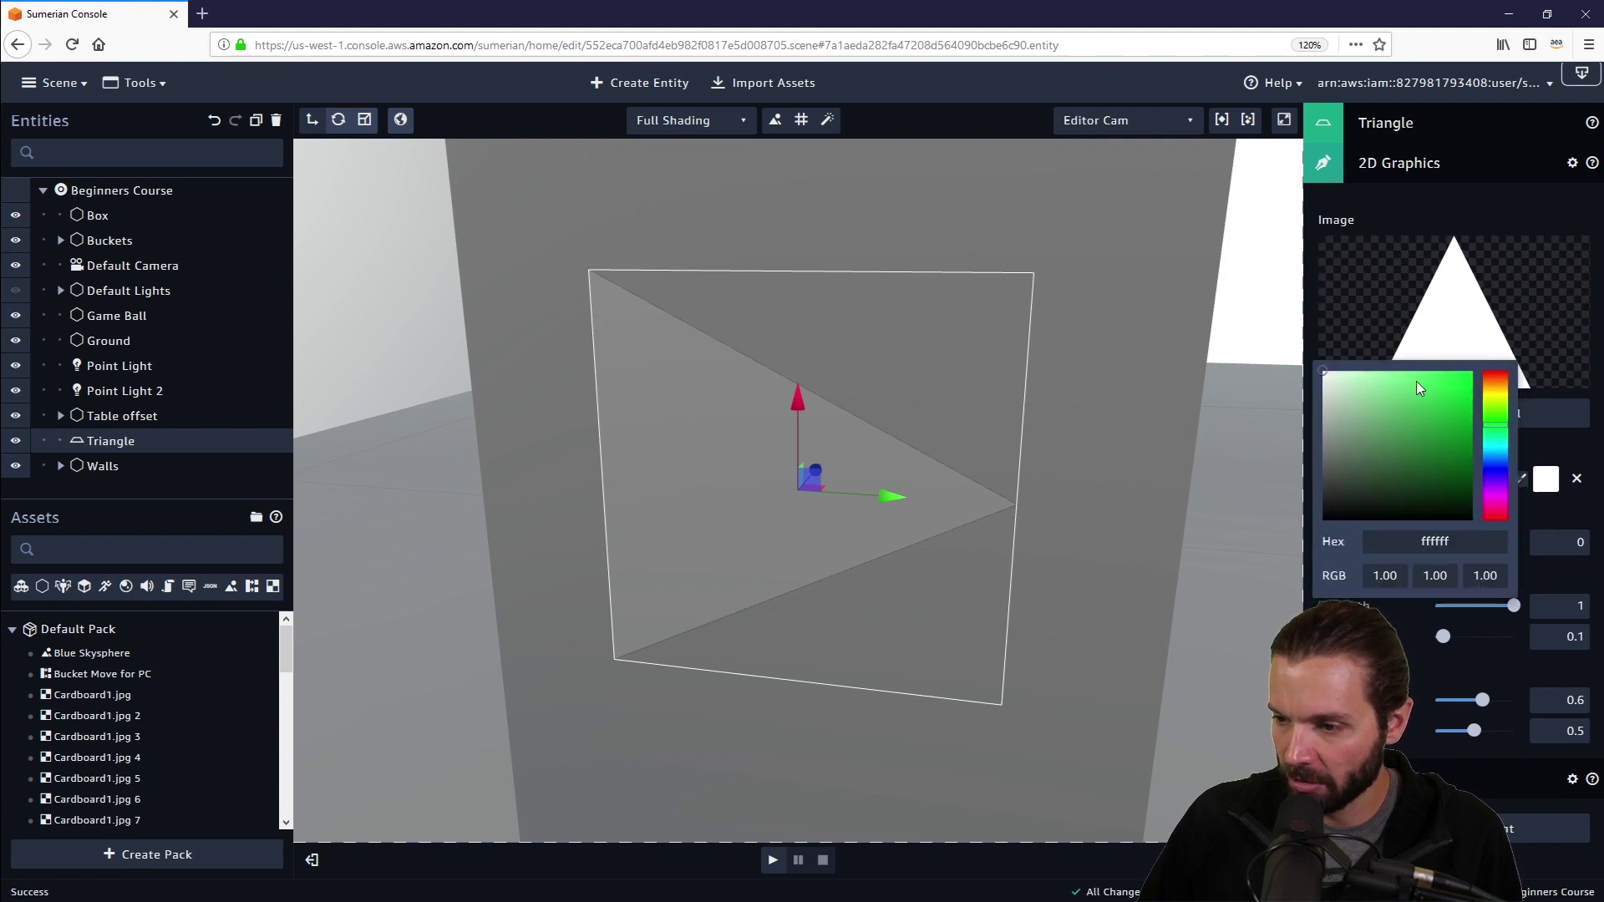
{"action": "left_click_drag", "start_coordinate": [1326, 371], "coordinate": [1525, 376]}
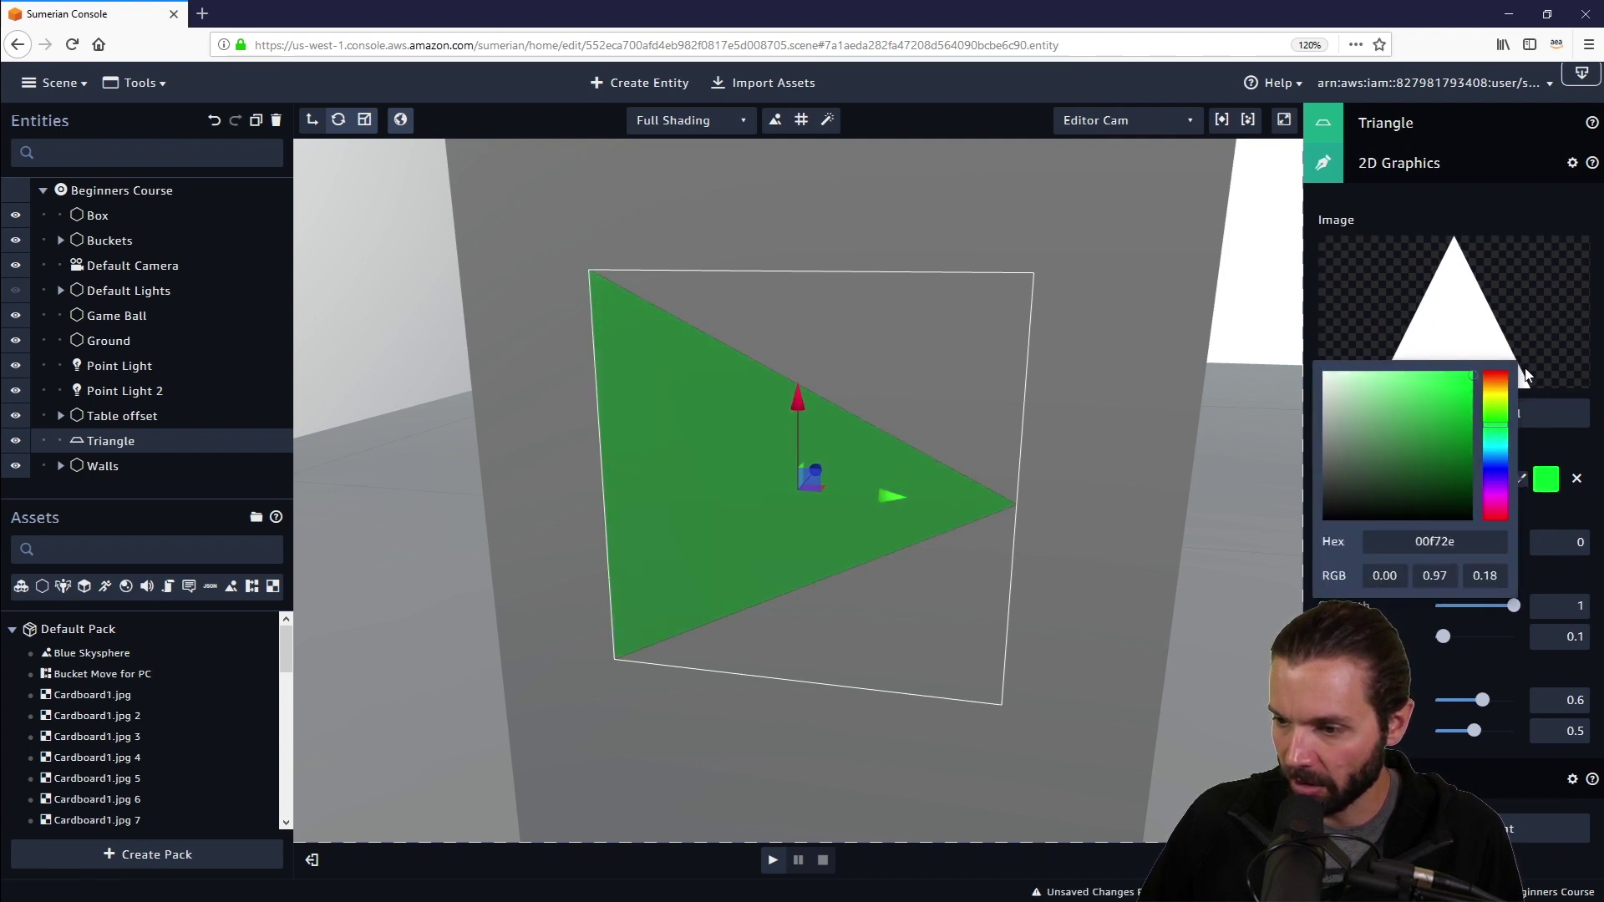
Add a Collider component to the triangle.
{"action": "scroll", "coordinate": [1069, 574], "scroll_direction": "down", "scroll_amount": 10}
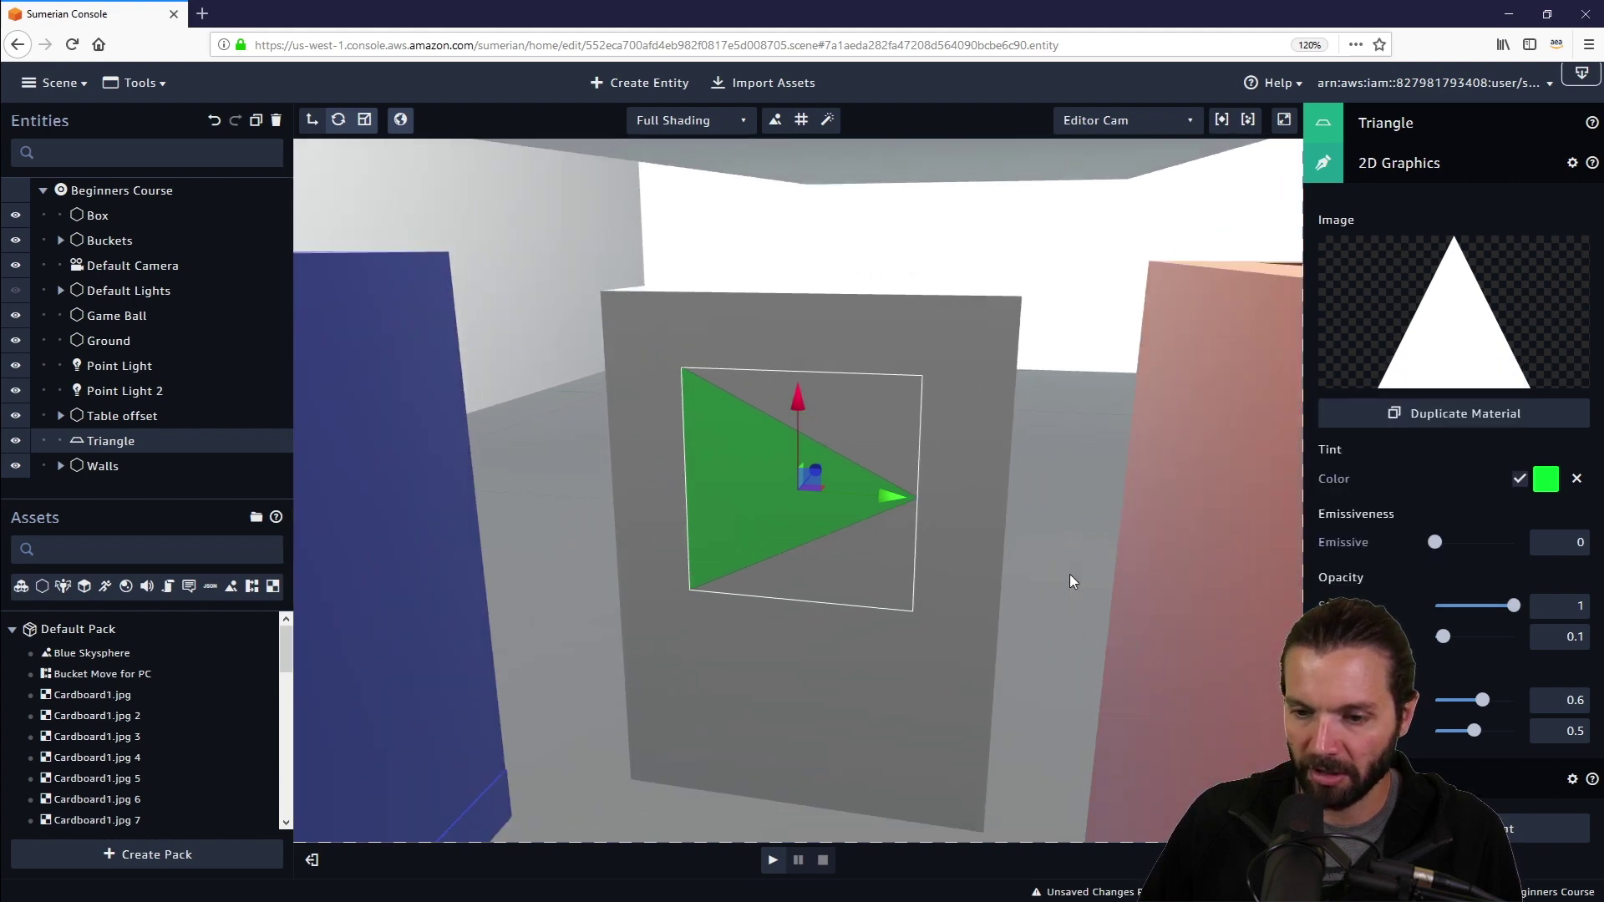
{"action": "right_click_drag", "start_coordinate": [1116, 520], "coordinate": [1141, 574]}
{"action": "left_click", "coordinate": [1056, 437]}
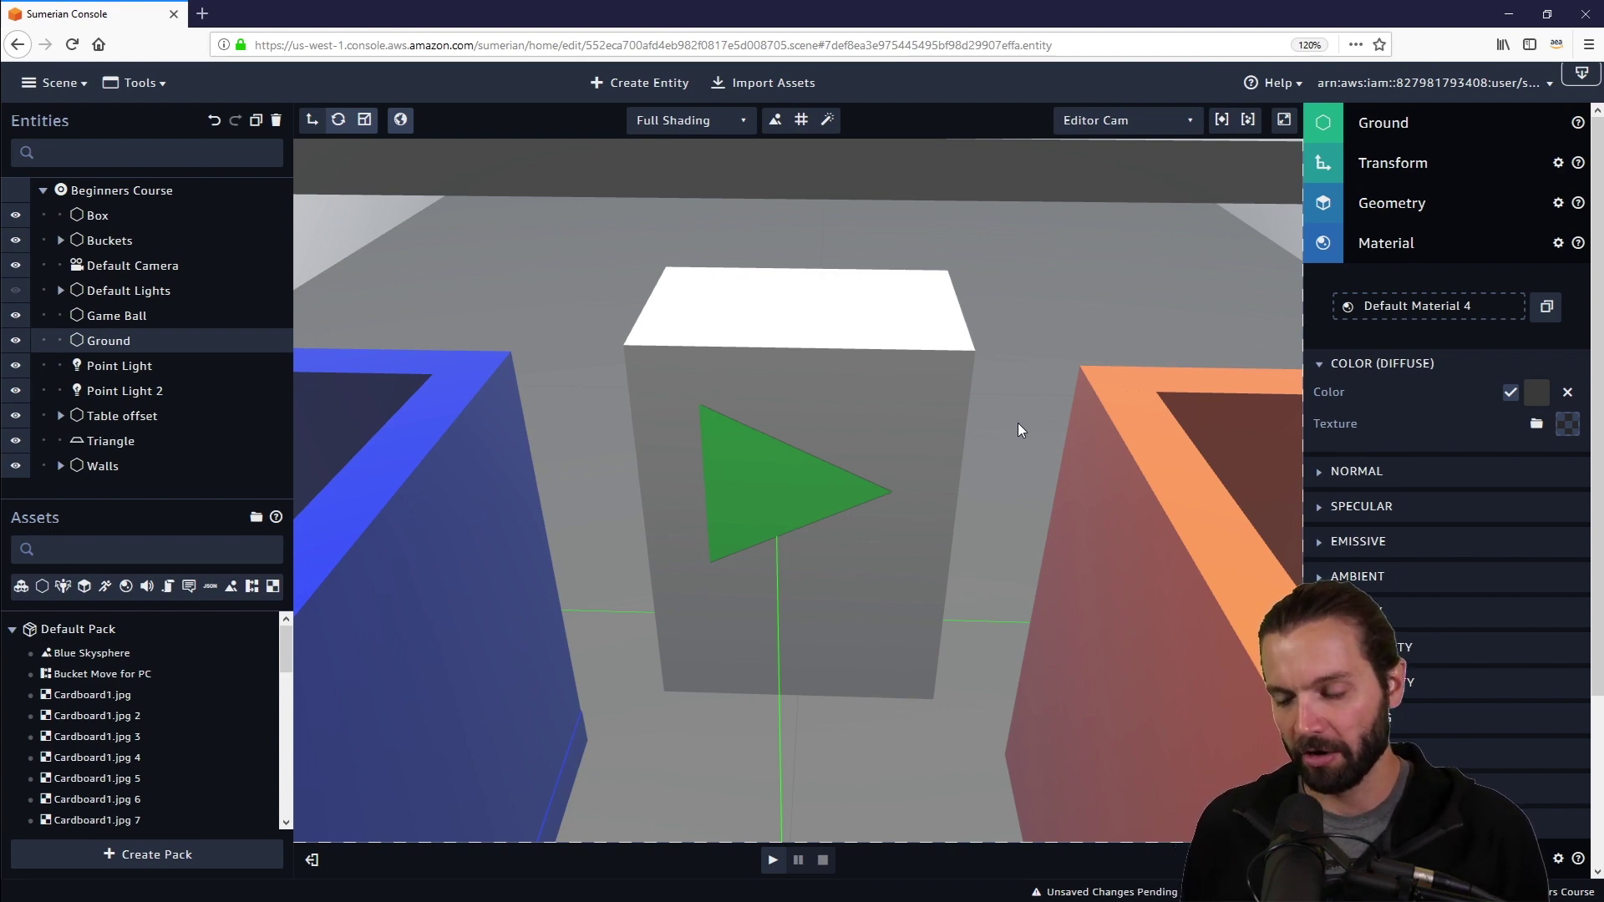
{"action": "left_click", "coordinate": [1411, 251]}
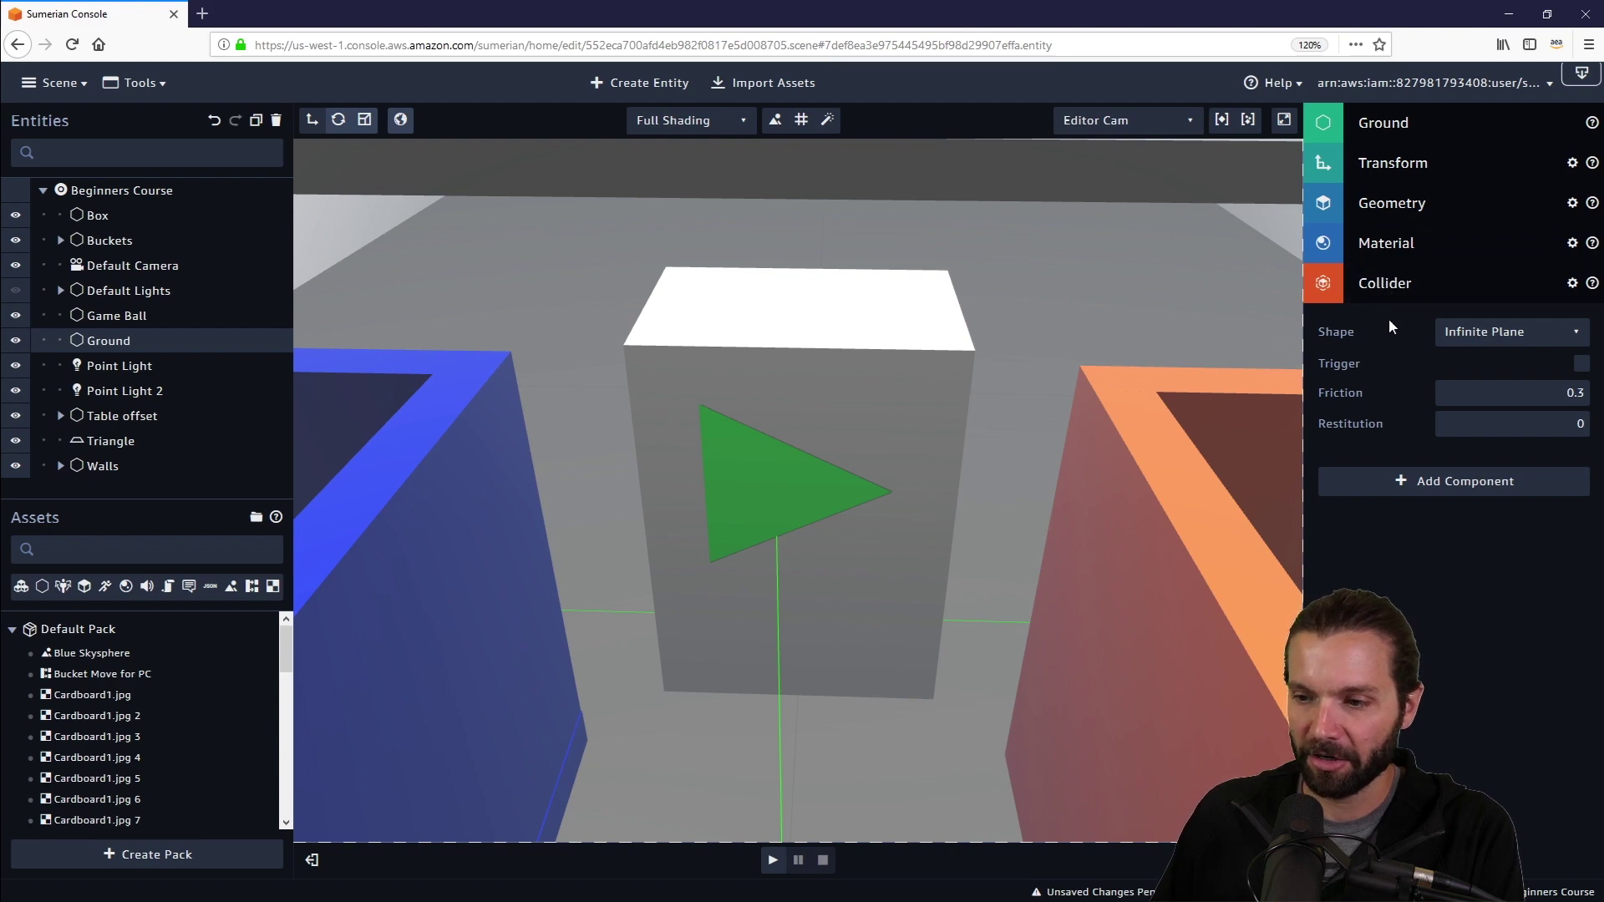
{"action": "left_click", "coordinate": [106, 441]}
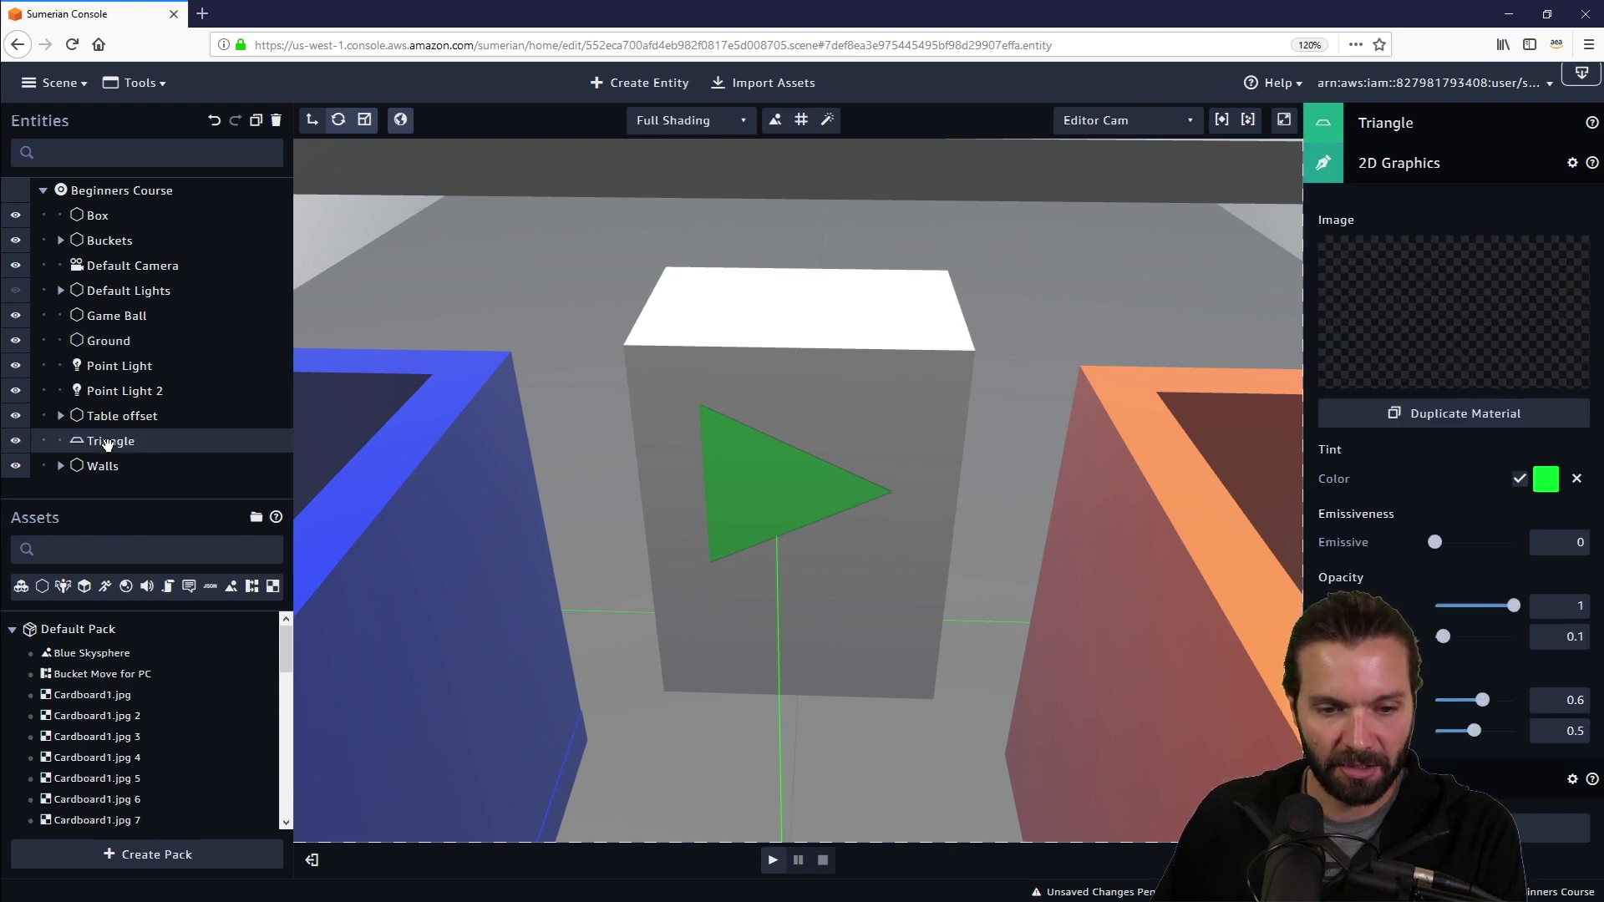
{"action": "left_click_drag", "start_coordinate": [890, 668], "coordinate": [884, 656]}
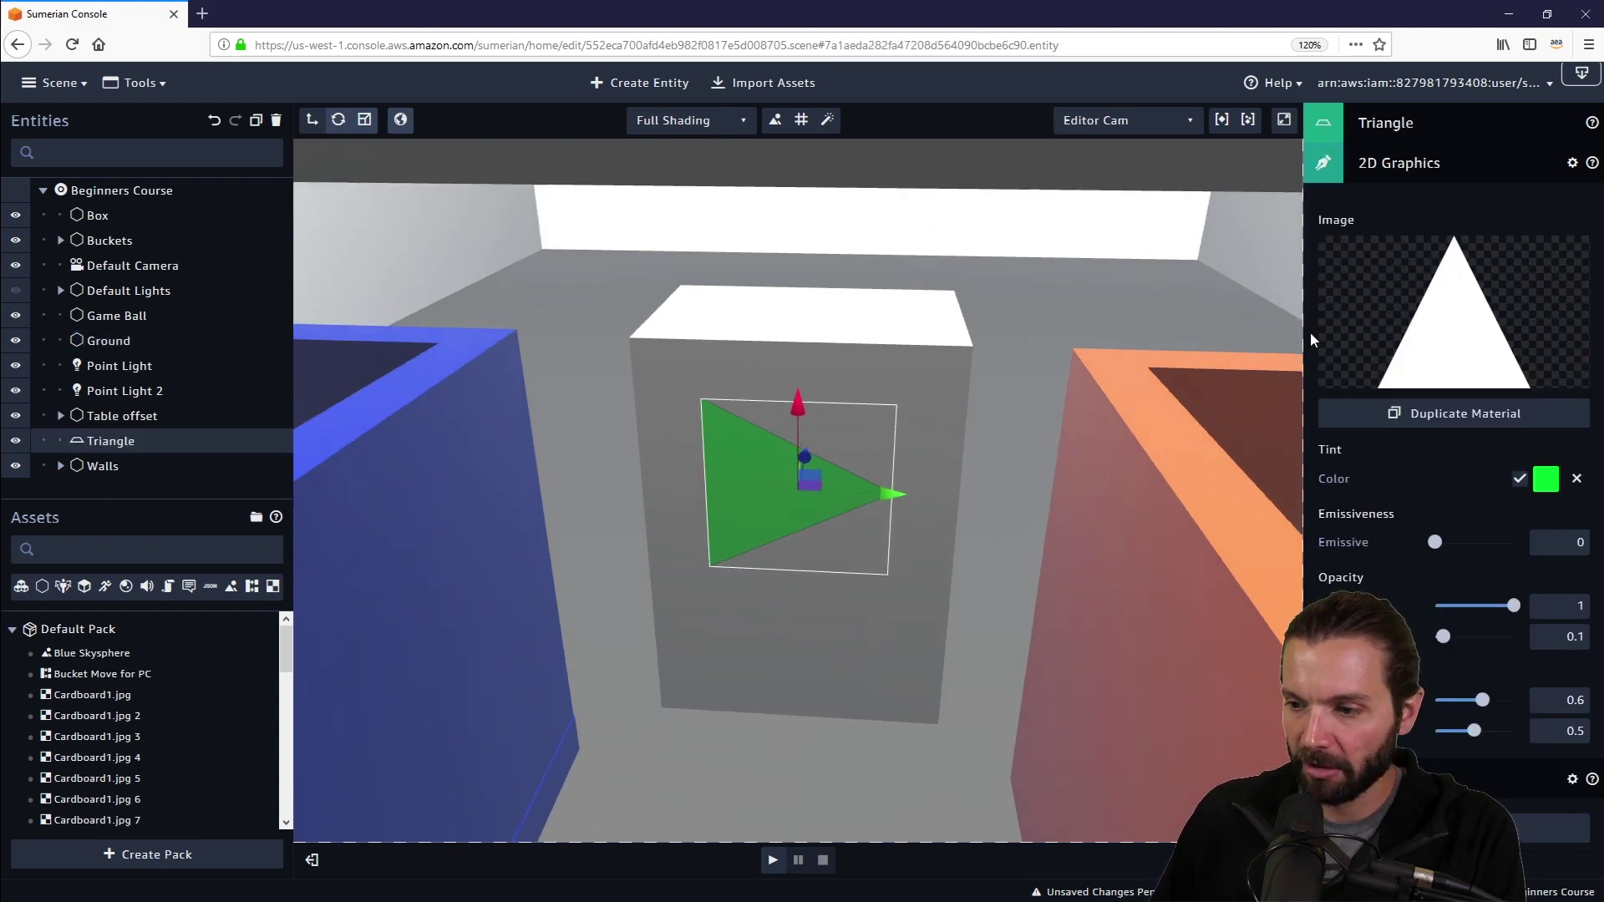
{"action": "left_click", "coordinate": [1420, 169]}
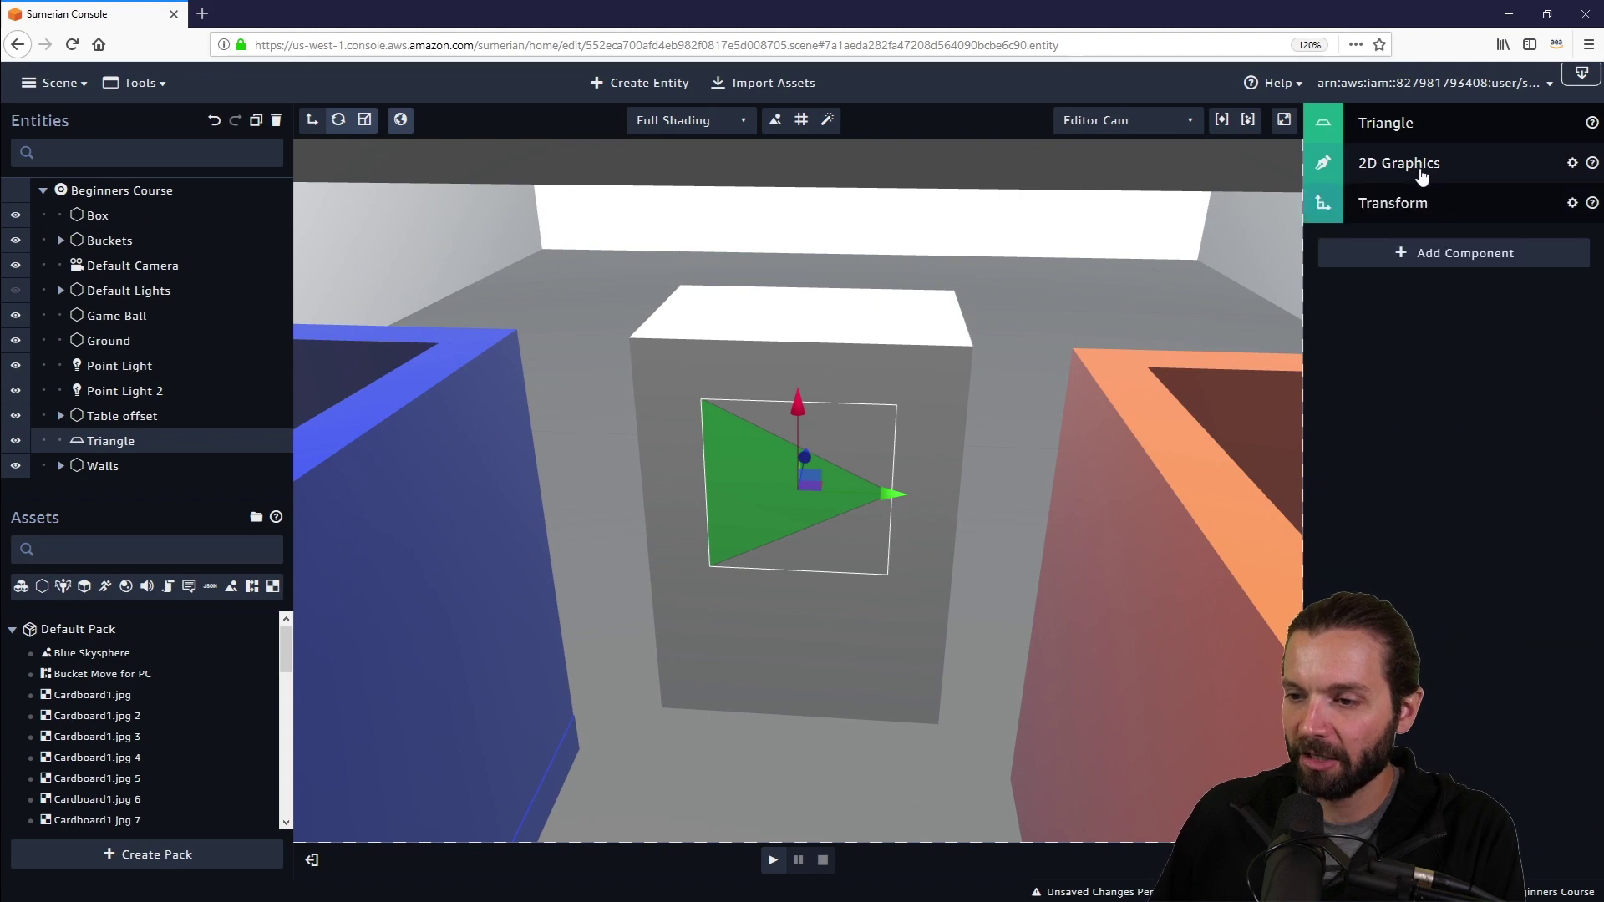
{"action": "left_click", "coordinate": [1427, 254]}
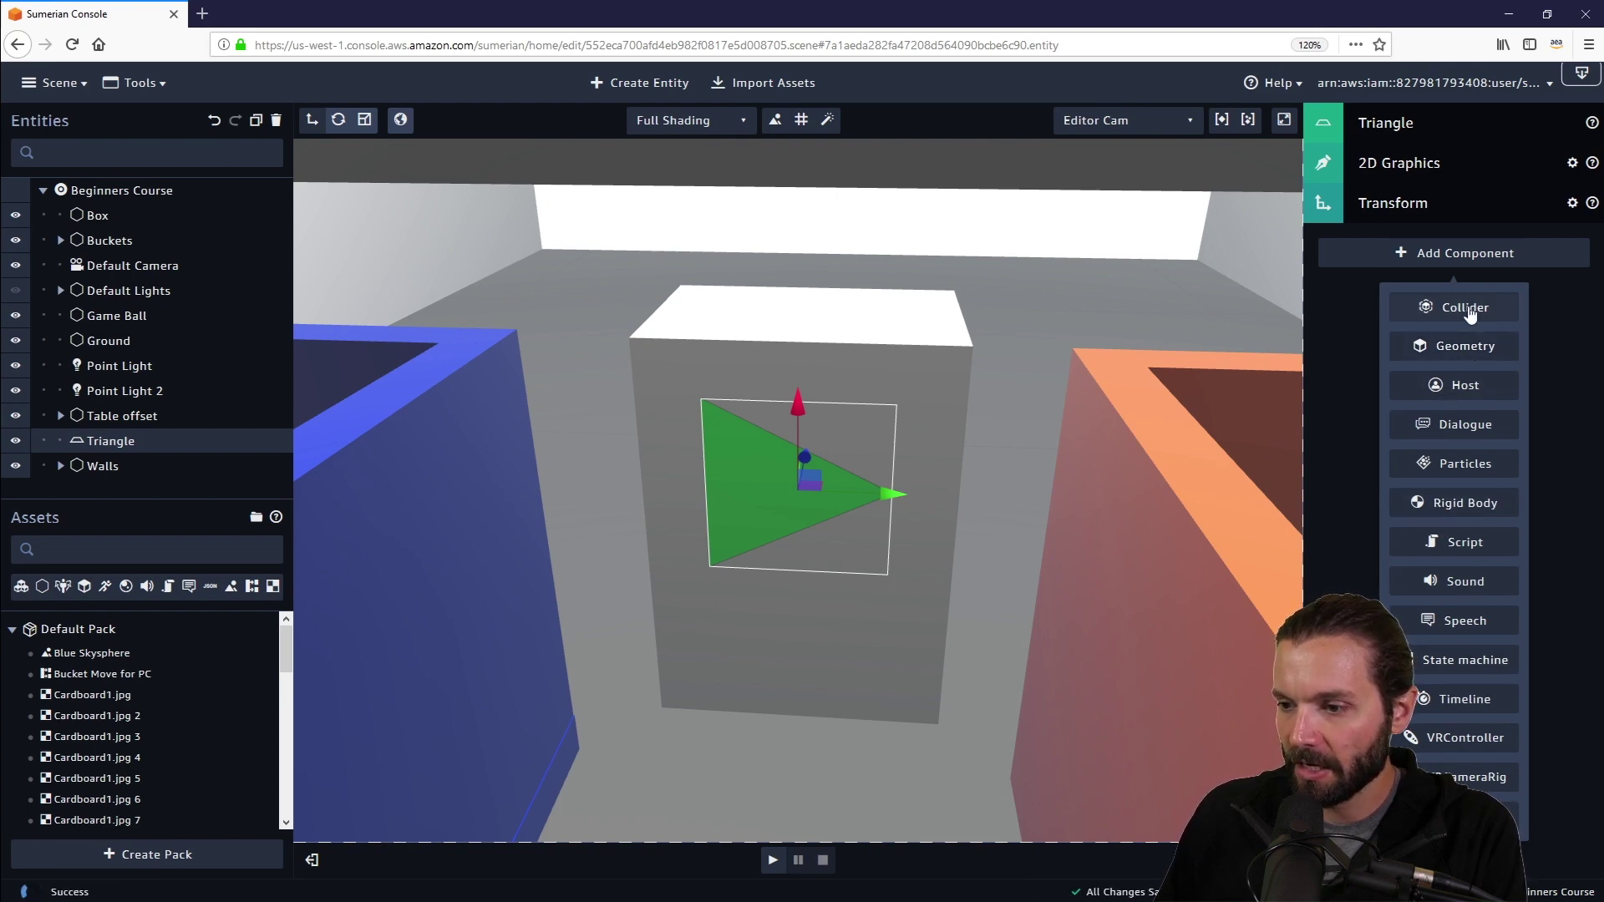
{"action": "left_click", "coordinate": [1466, 308]}
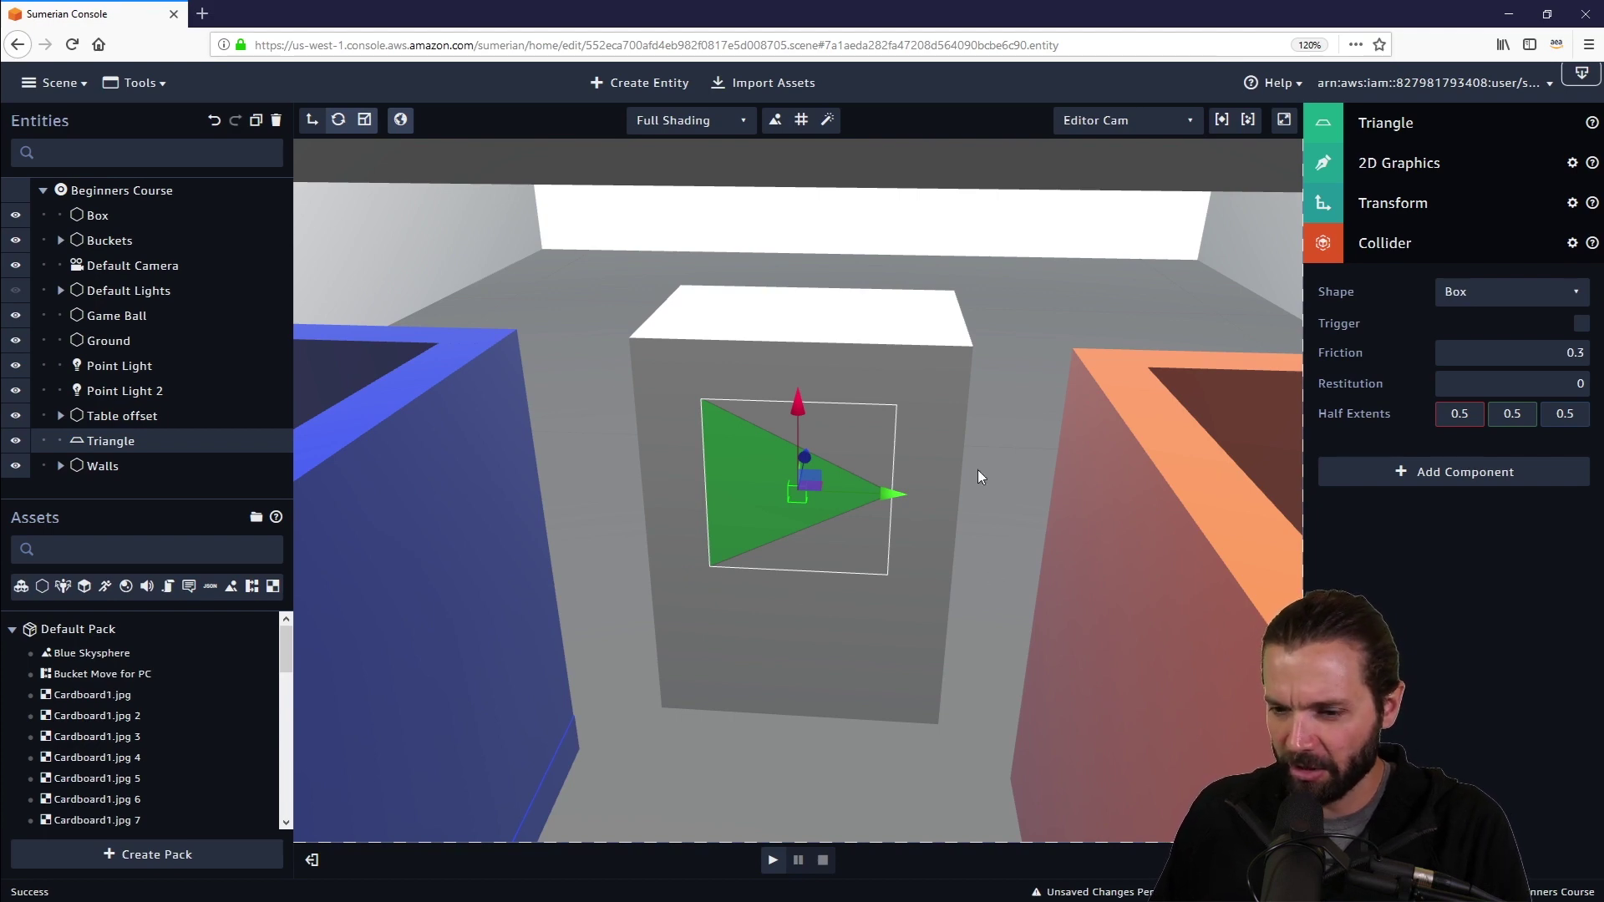
Set the triangle's box collider half extents to 4.57, 4.6 and 0.5, and make it a trigger.
{"action": "scroll", "coordinate": [969, 464], "scroll_direction": "up", "scroll_amount": 2}
{"action": "scroll", "coordinate": [931, 514], "scroll_direction": "up", "scroll_amount": 2}
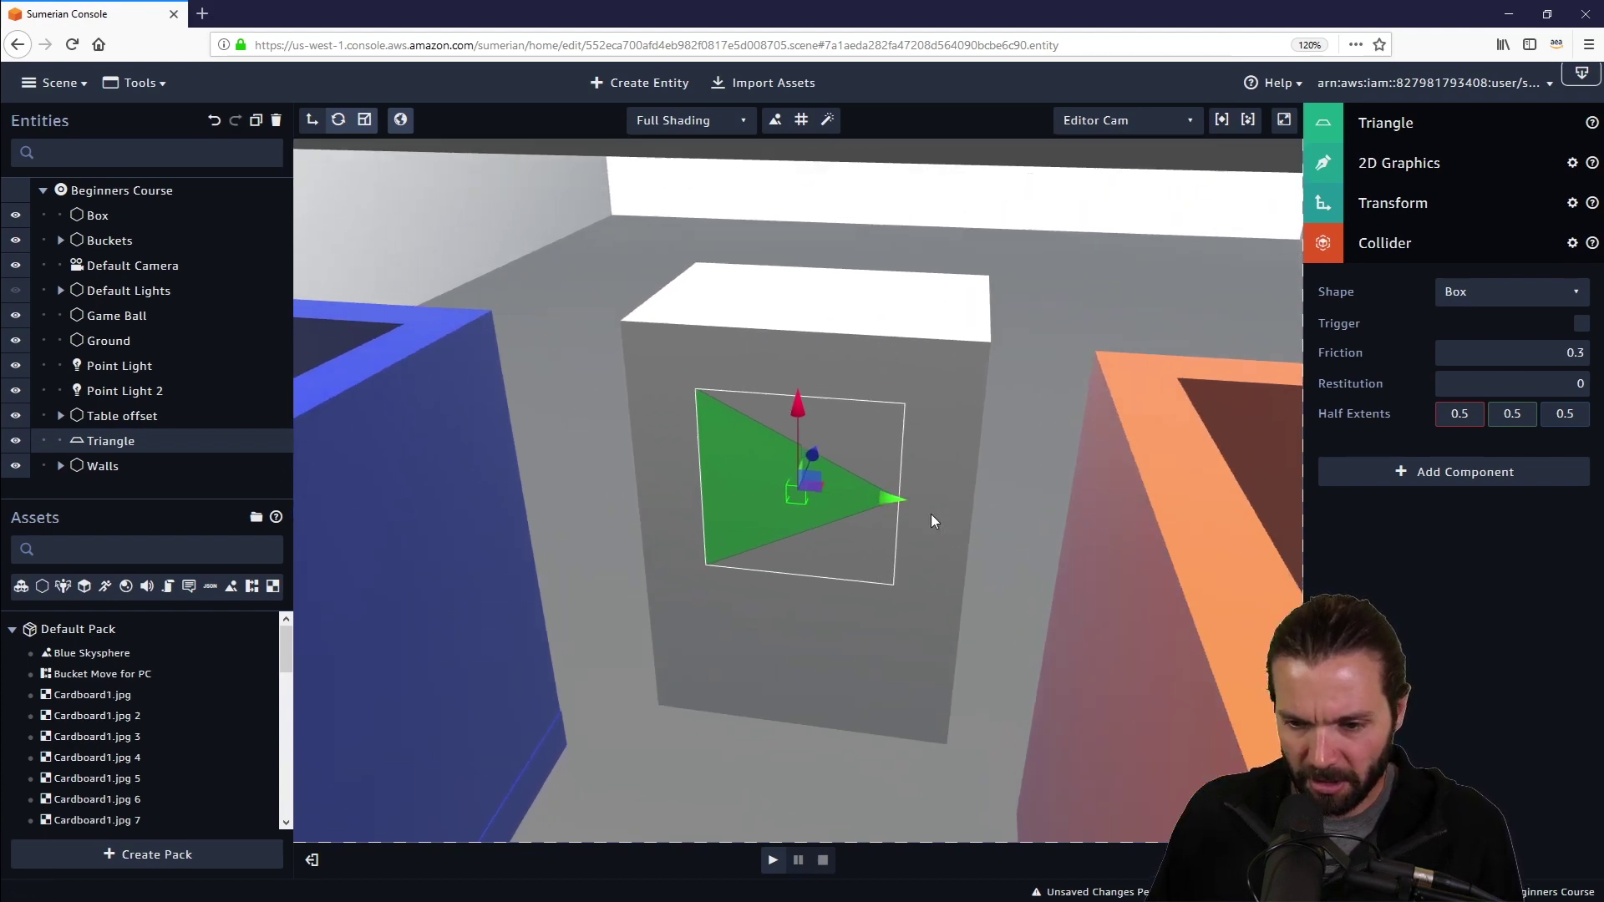
{"action": "scroll", "coordinate": [931, 514], "scroll_direction": "up", "scroll_amount": 2}
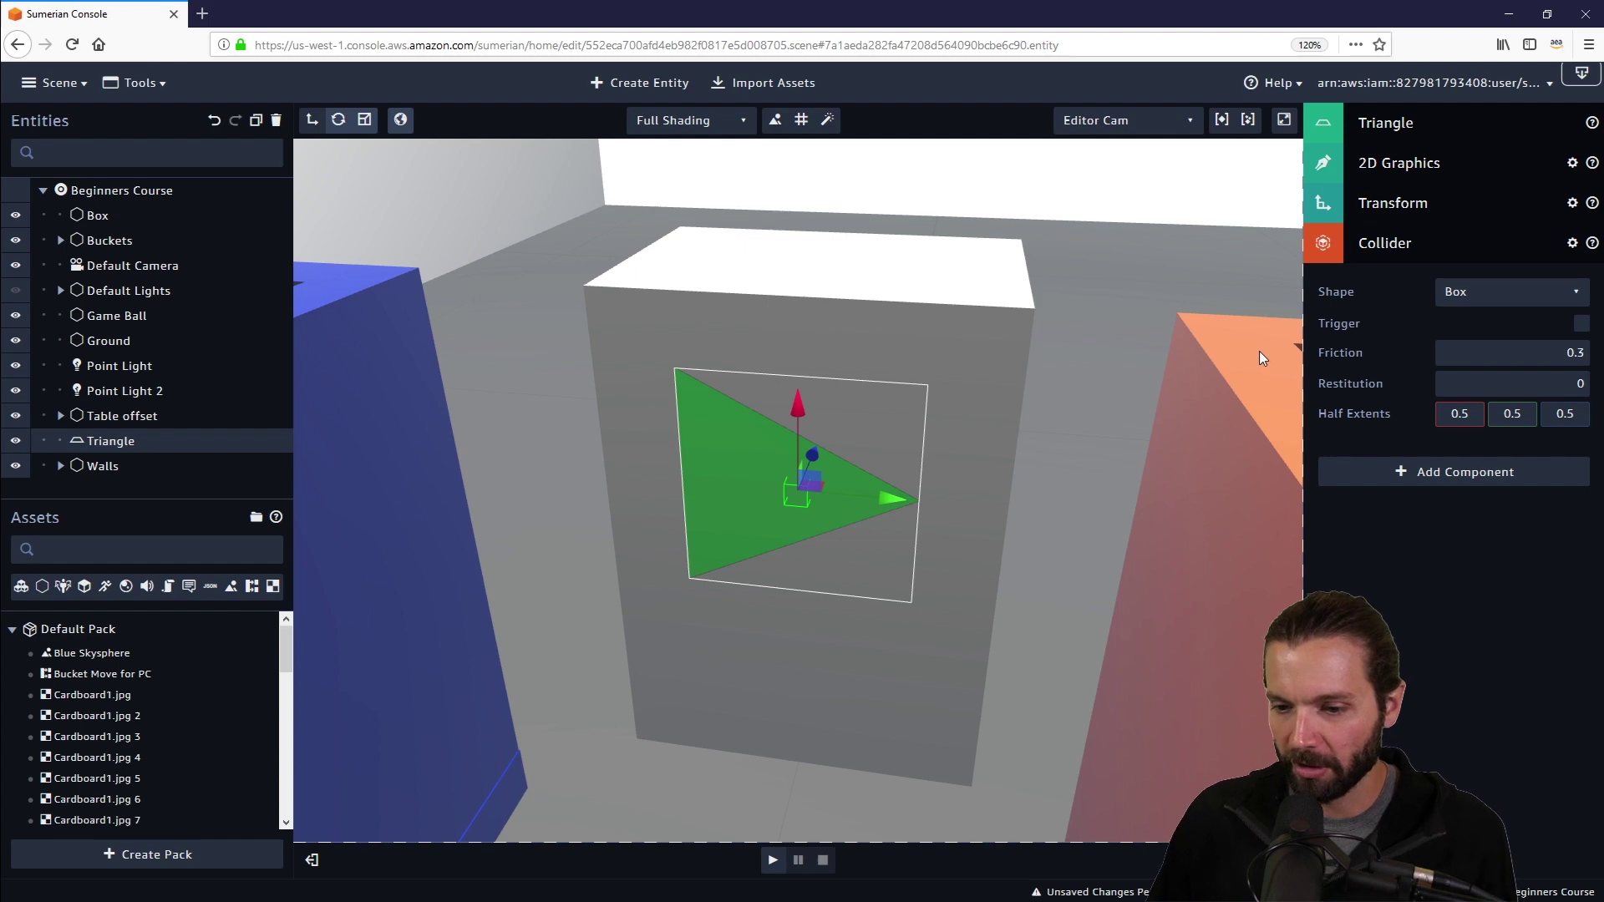
{"action": "mouse_move", "coordinate": [979, 373]}
{"action": "left_mouse_down"}
{"action": "mouse_move", "coordinate": [722, 425]}
{"action": "mouse_move", "coordinate": [989, 396]}
{"action": "mouse_move", "coordinate": [999, 353]}
{"action": "left_mouse_up"}
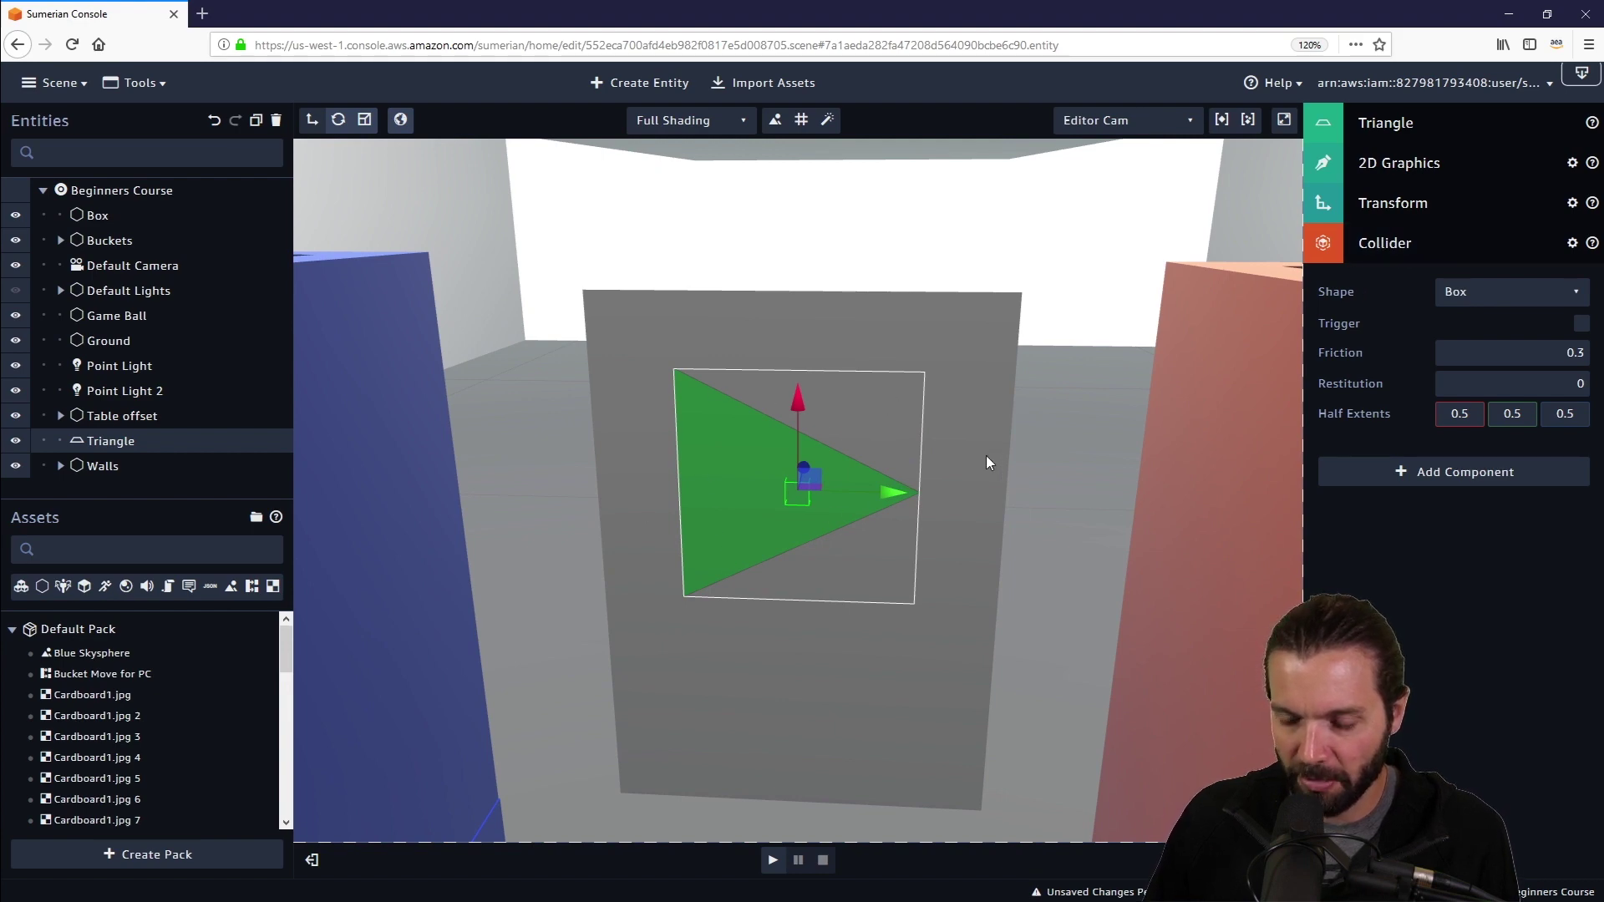
{"action": "left_click_drag", "start_coordinate": [986, 462], "coordinate": [928, 494]}
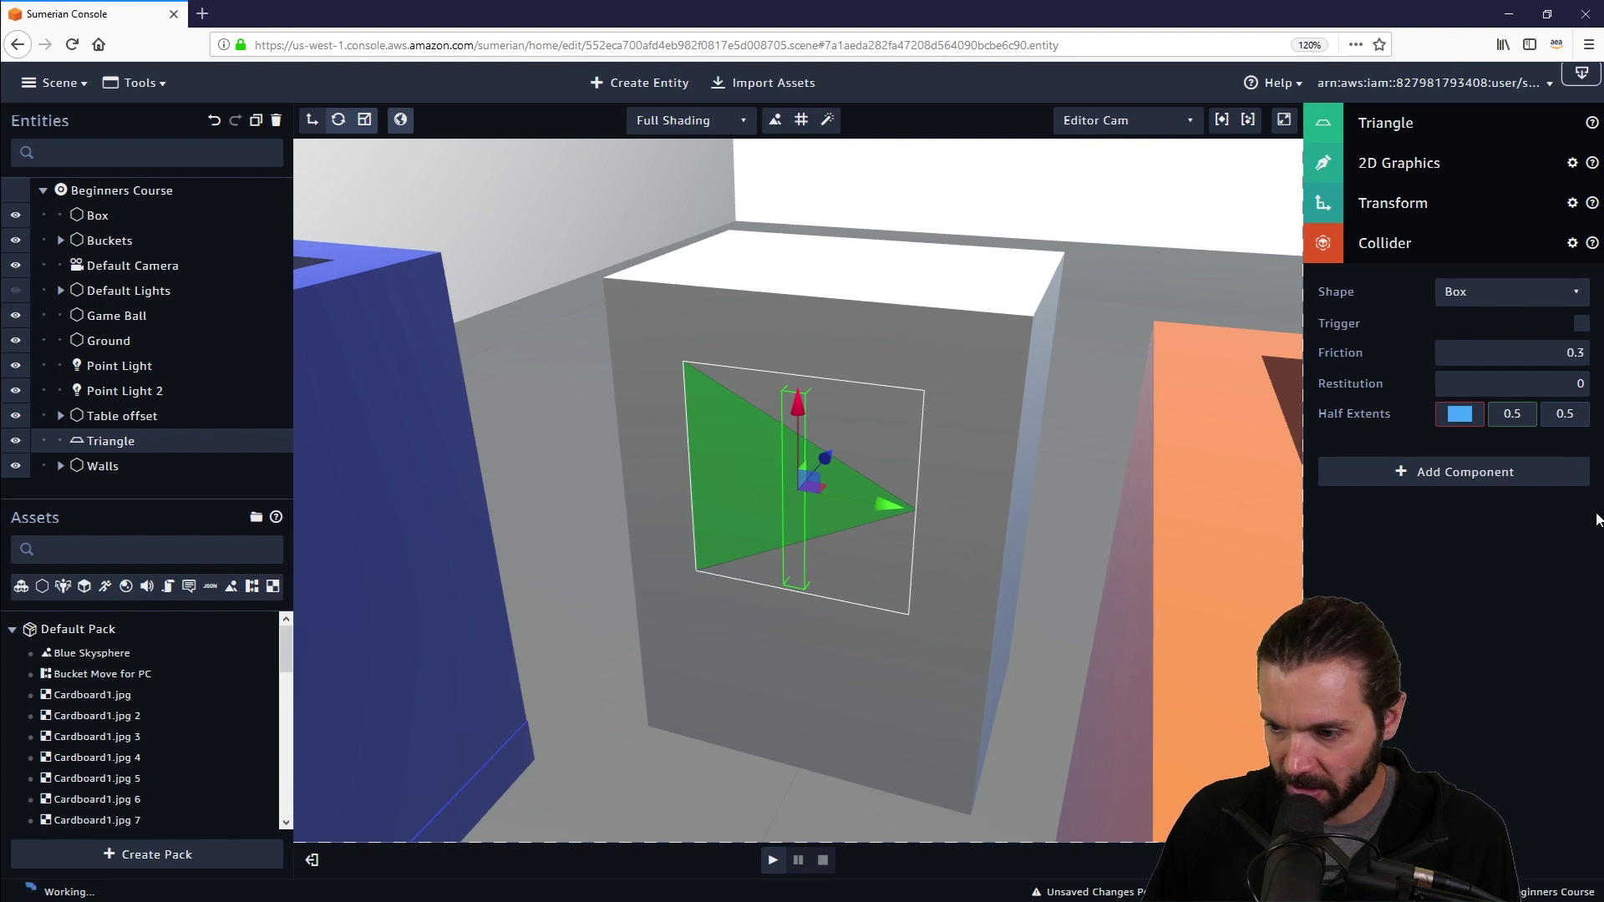
{"action": "left_click", "coordinate": [1559, 413]}
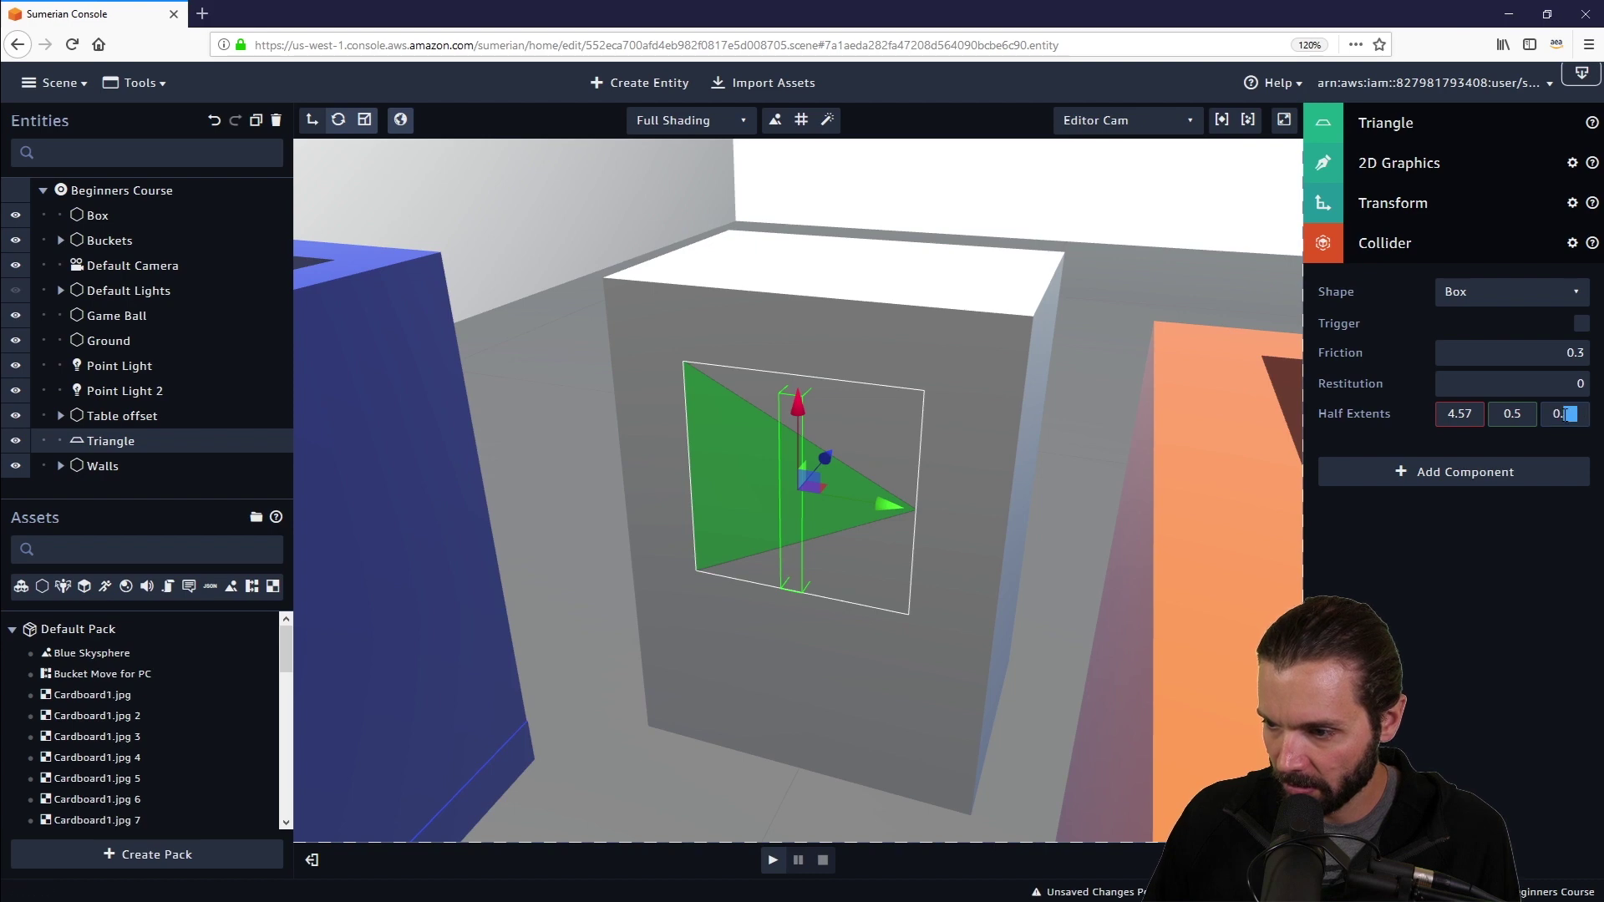
{"action": "type", "text": "5"}
{"action": "left_click", "coordinate": [1512, 414]}
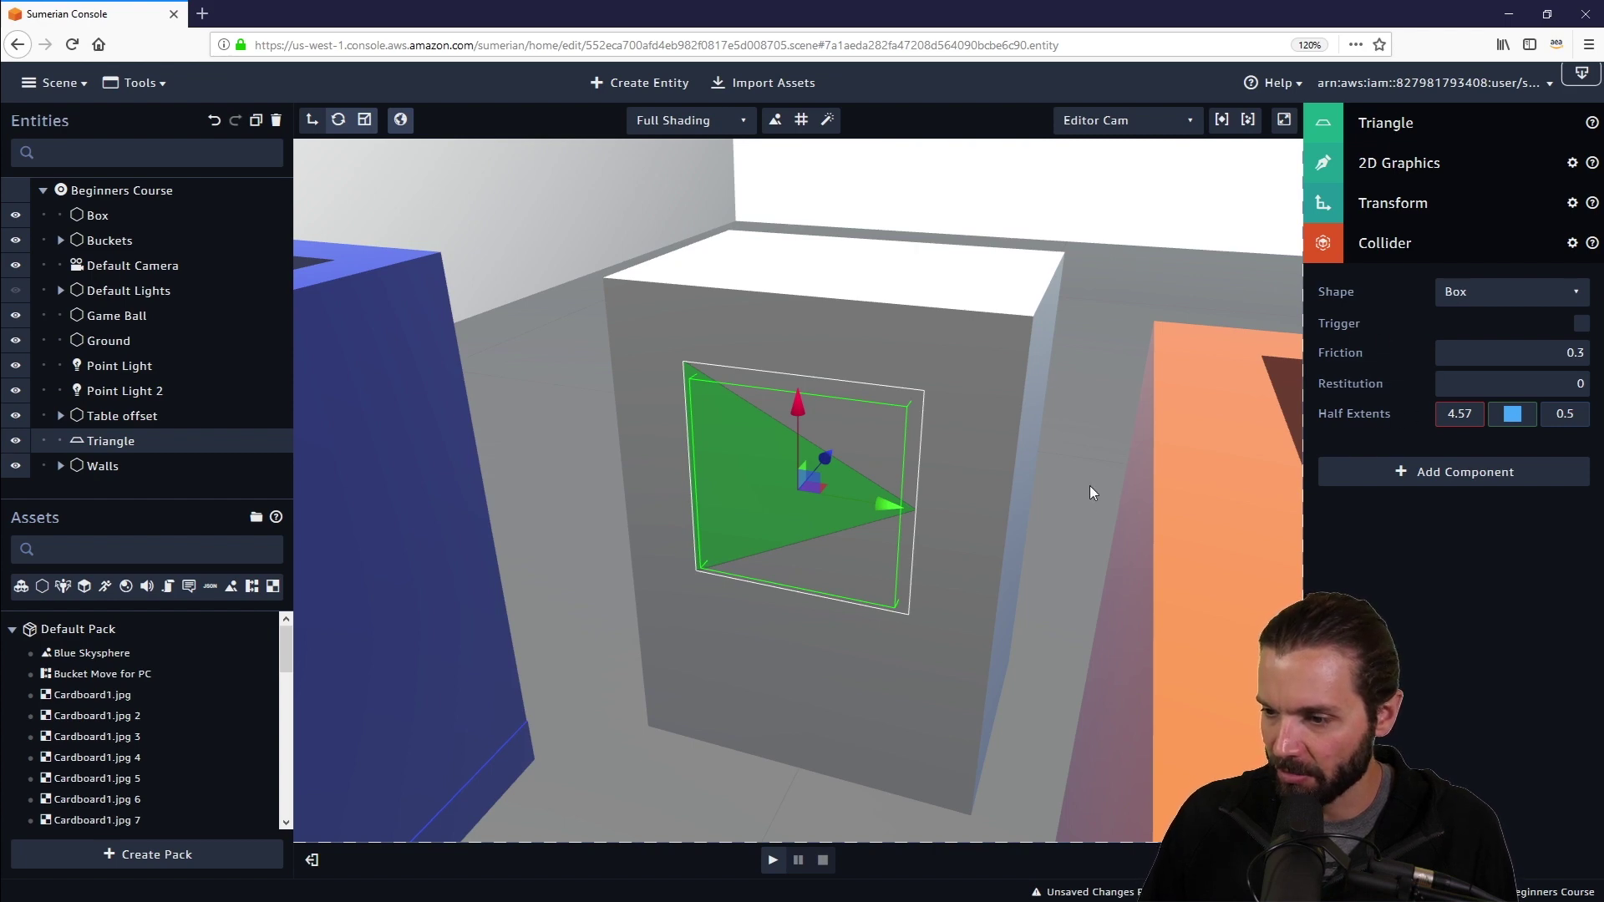
{"action": "mouse_move", "coordinate": [1126, 419]}
{"action": "left_mouse_down"}
{"action": "mouse_move", "coordinate": [957, 455]}
{"action": "mouse_move", "coordinate": [1198, 445]}
{"action": "mouse_move", "coordinate": [1186, 465]}
{"action": "mouse_move", "coordinate": [1166, 429]}
{"action": "mouse_move", "coordinate": [1111, 438]}
{"action": "left_mouse_up"}
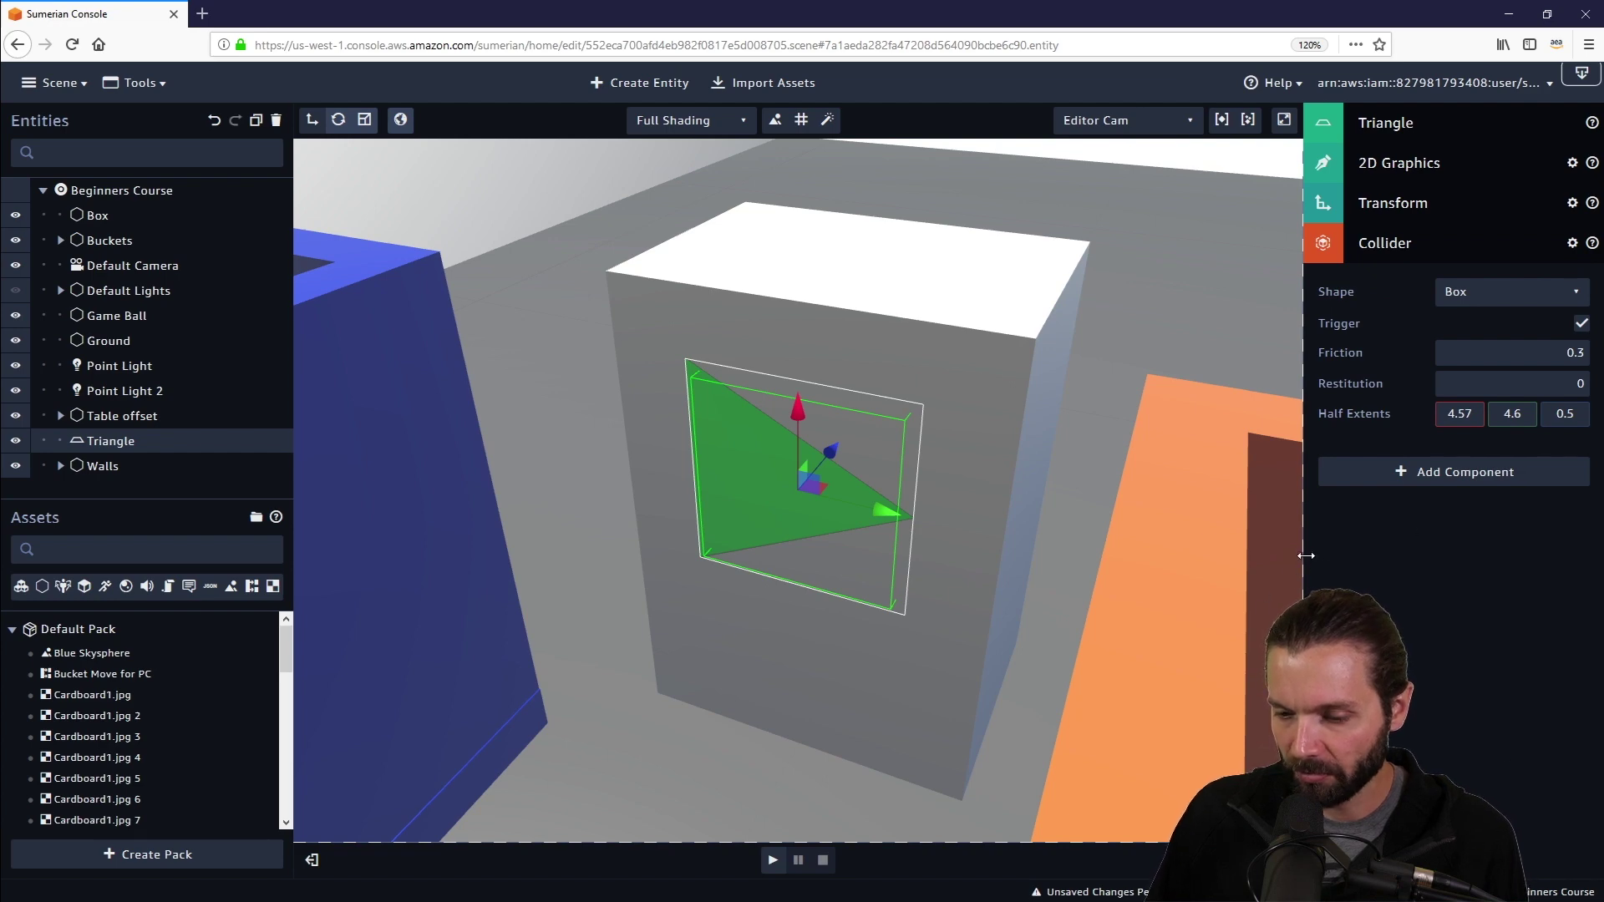
{"action": "mouse_move", "coordinate": [1306, 556]}
{"action": "left_mouse_down"}
{"action": "mouse_move", "coordinate": [1360, 551]}
{"action": "mouse_move", "coordinate": [1328, 552]}
{"action": "left_mouse_up"}
{"action": "left_click", "coordinate": [1420, 243]}
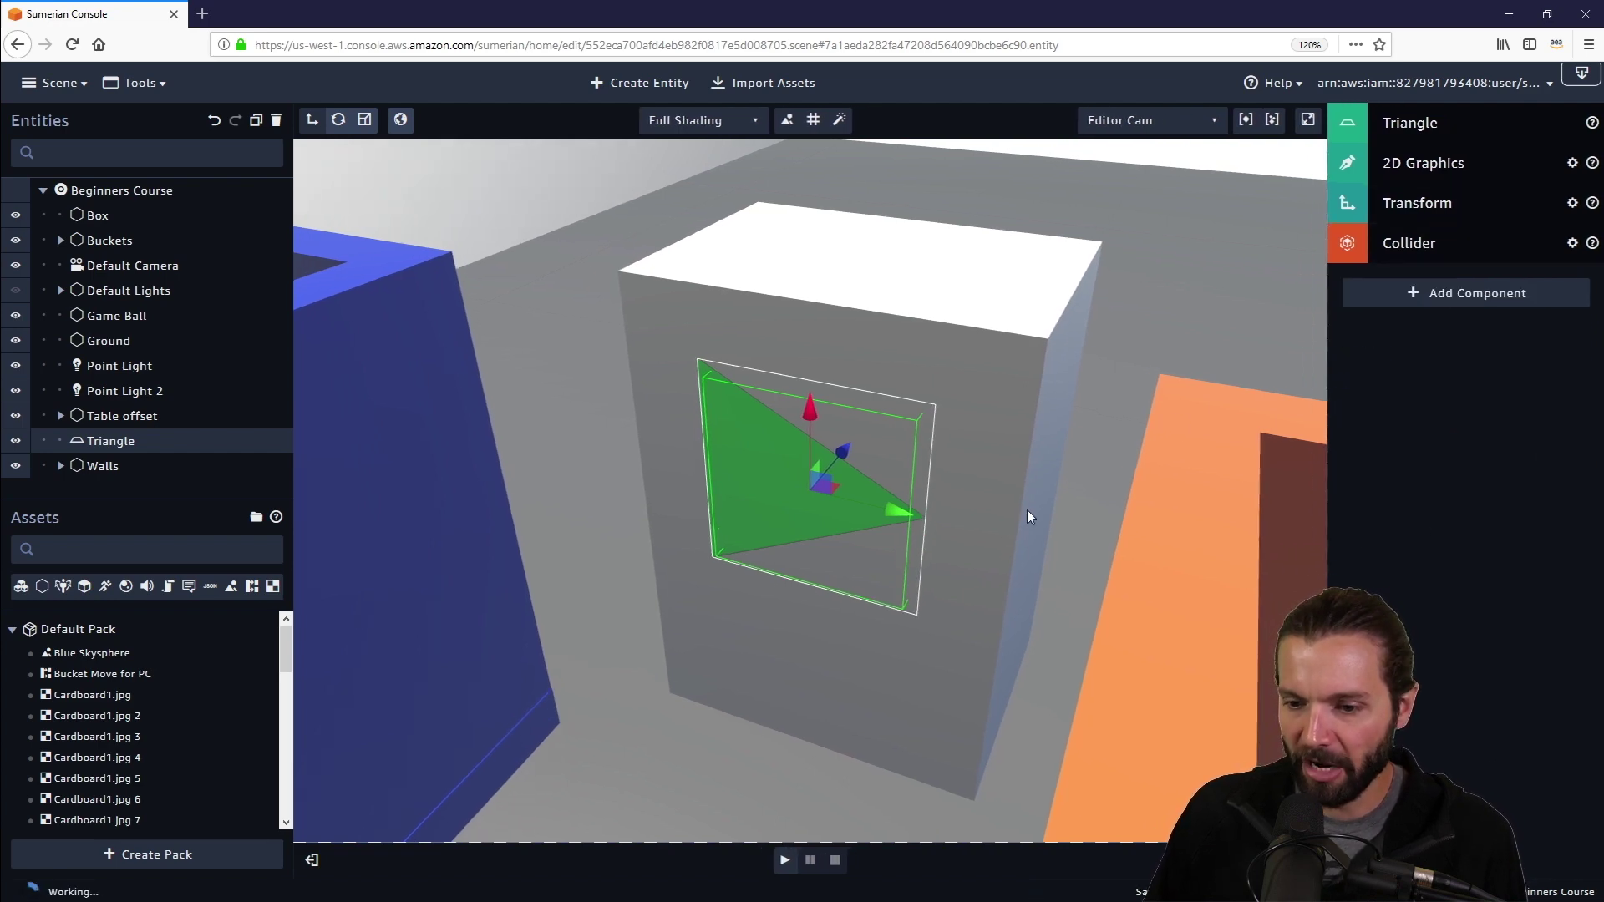
Add a State machine component to the triangle and create a new behavior in it.
{"action": "scroll", "coordinate": [1022, 510], "scroll_direction": "down", "scroll_amount": 2}
{"action": "left_click_drag", "start_coordinate": [1023, 510], "coordinate": [786, 605]}
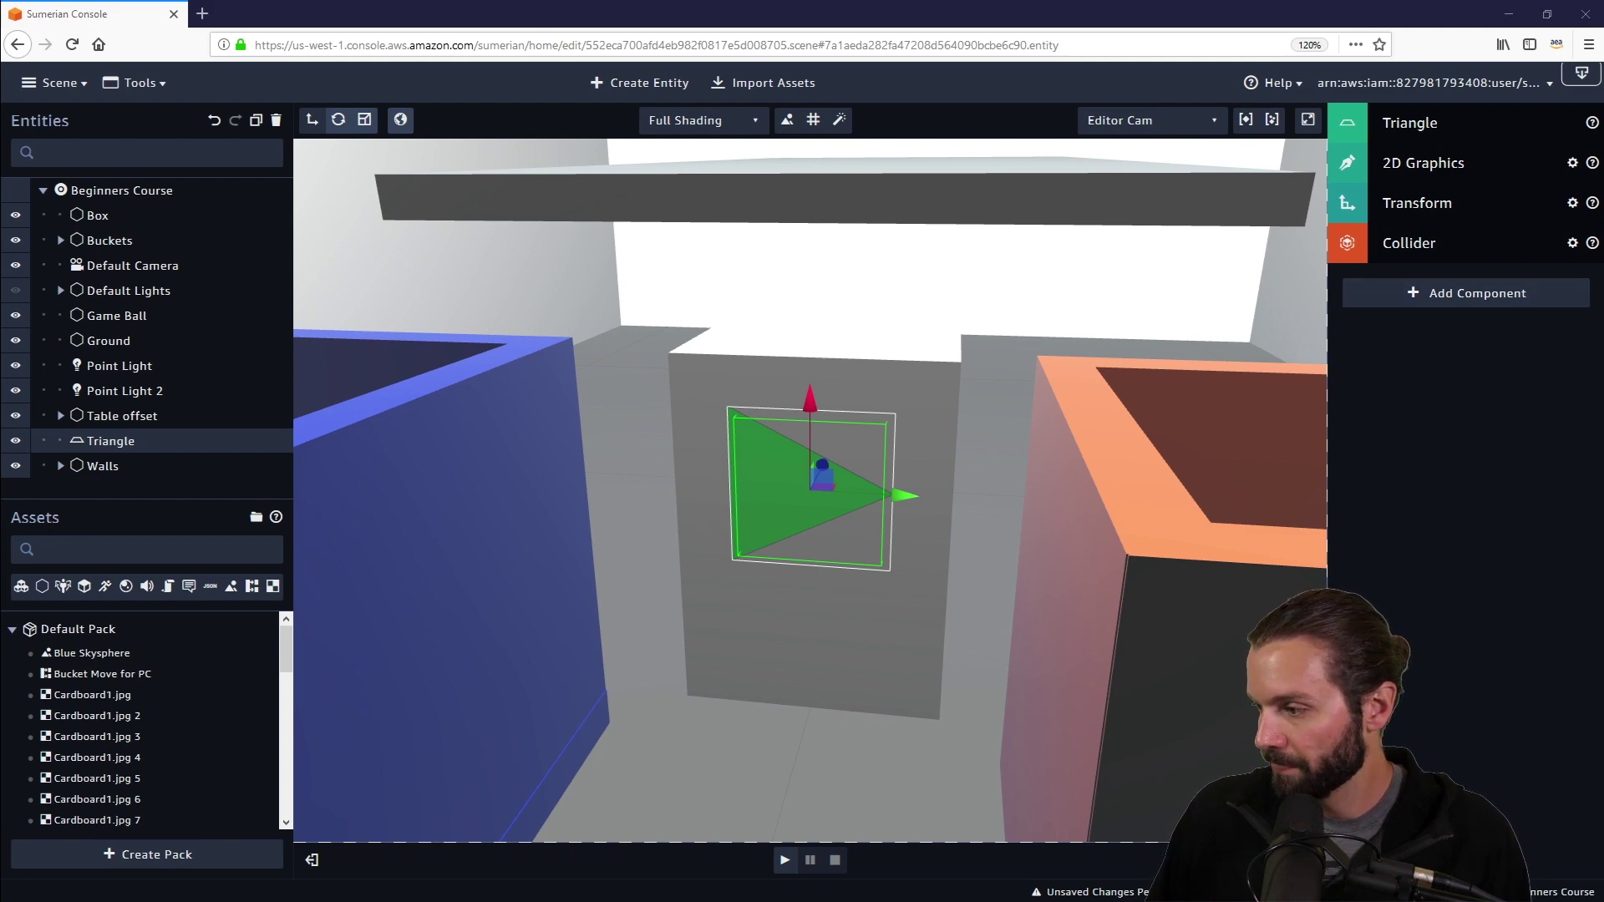
{"action": "left_click", "coordinate": [1472, 297]}
{"action": "left_click", "coordinate": [1476, 661]}
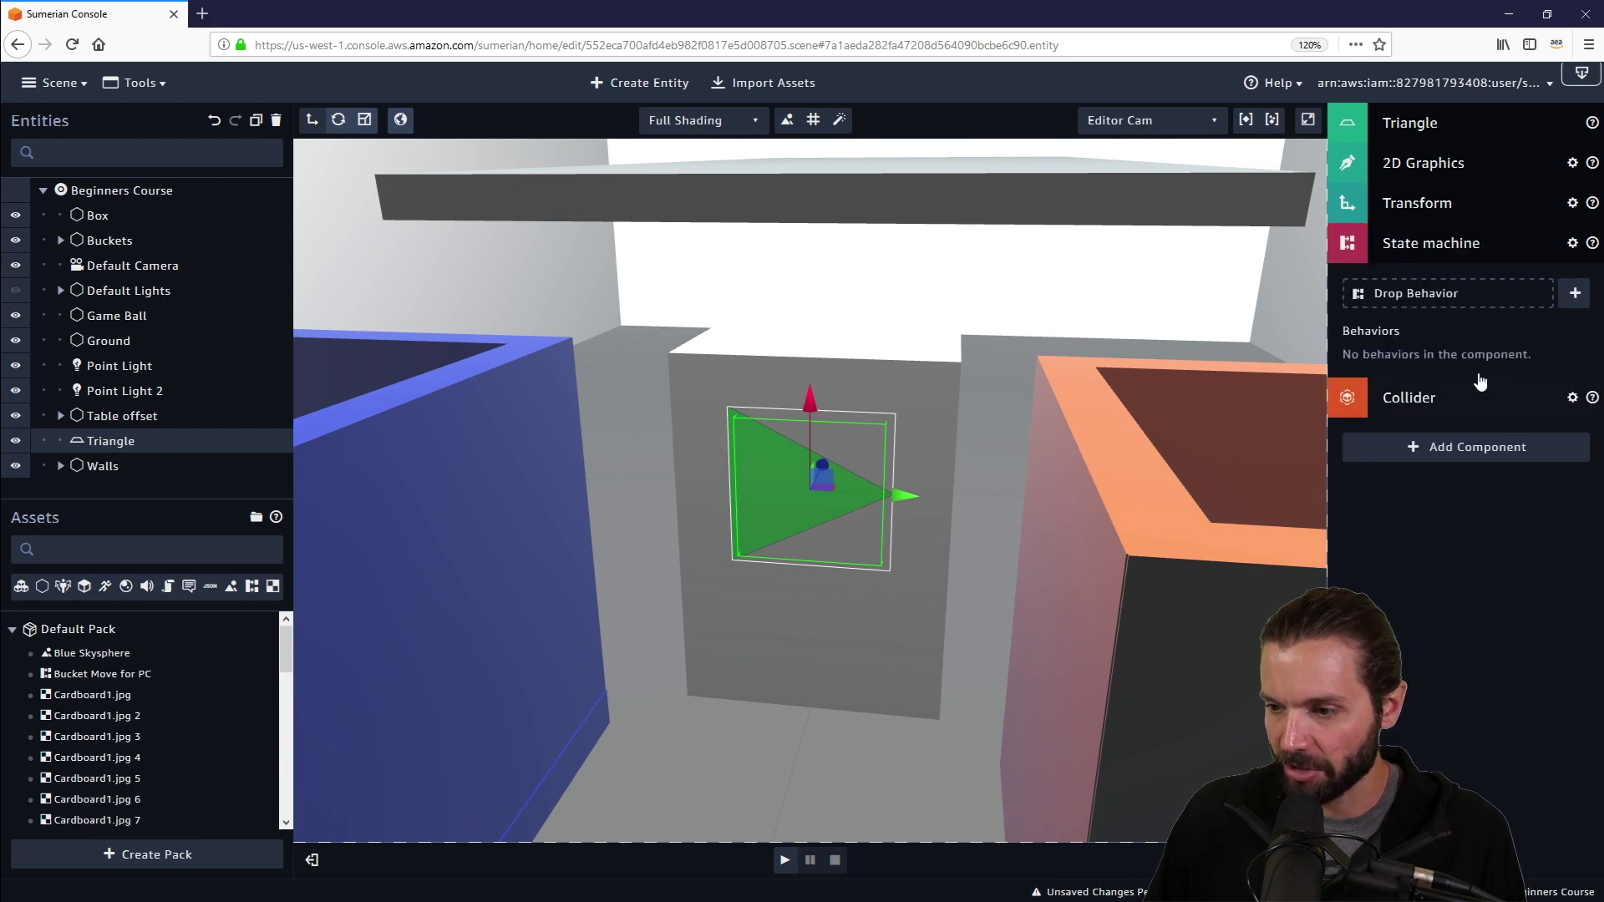
{"action": "left_click", "coordinate": [1576, 294]}
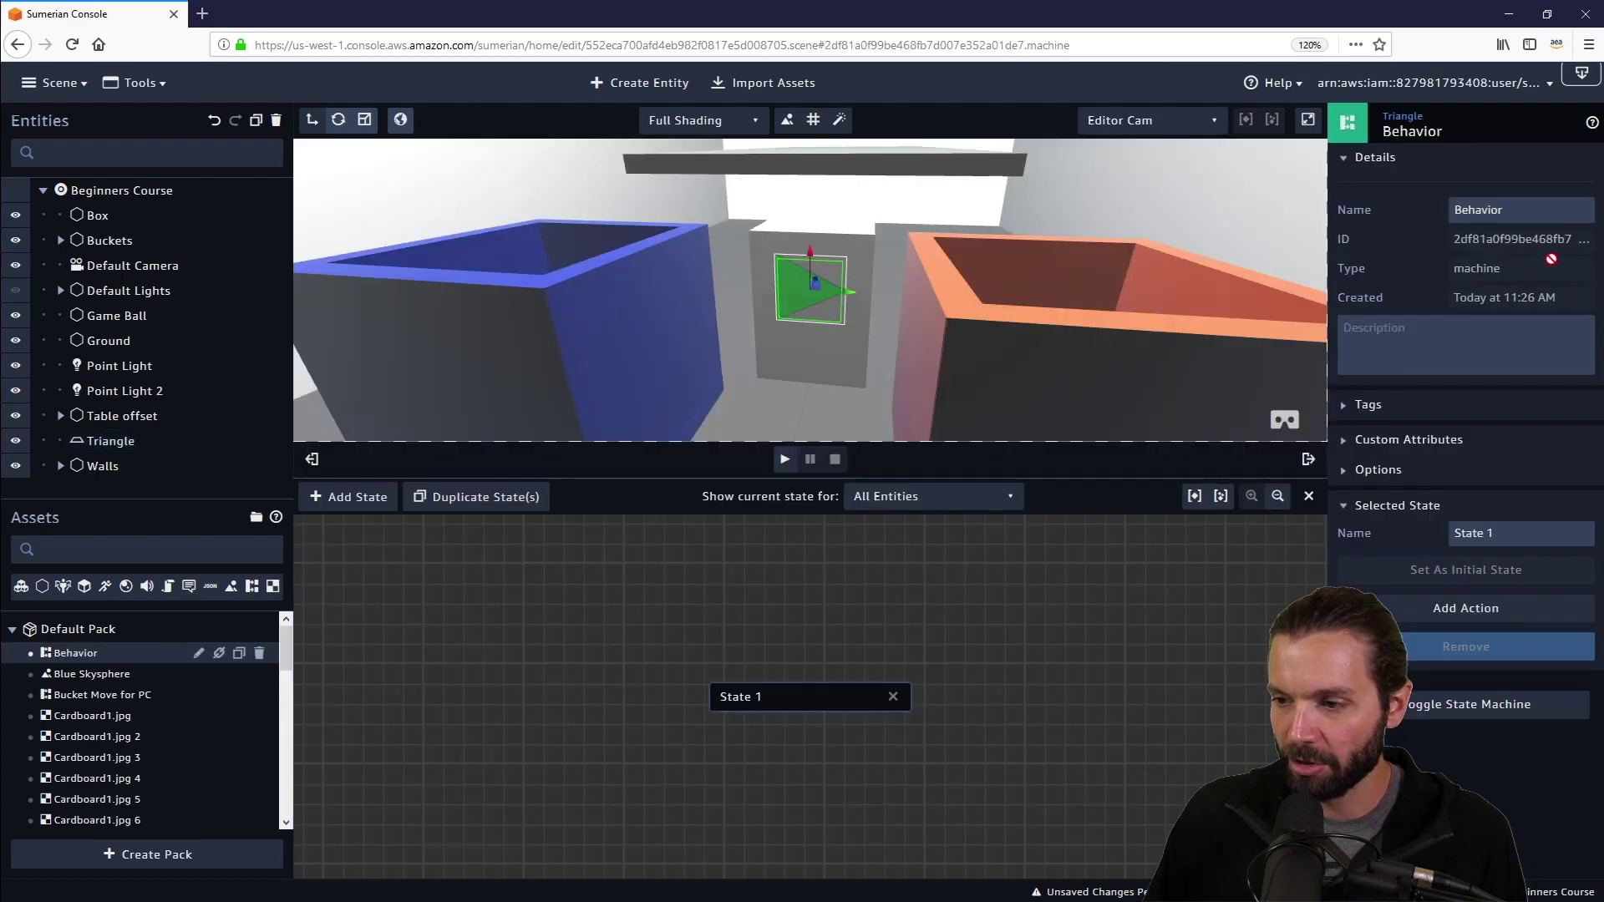
Rename the triangle's new behavior as Start Game.
{"action": "double_click", "coordinate": [1522, 204]}
{"action": "type", "text": "S"}
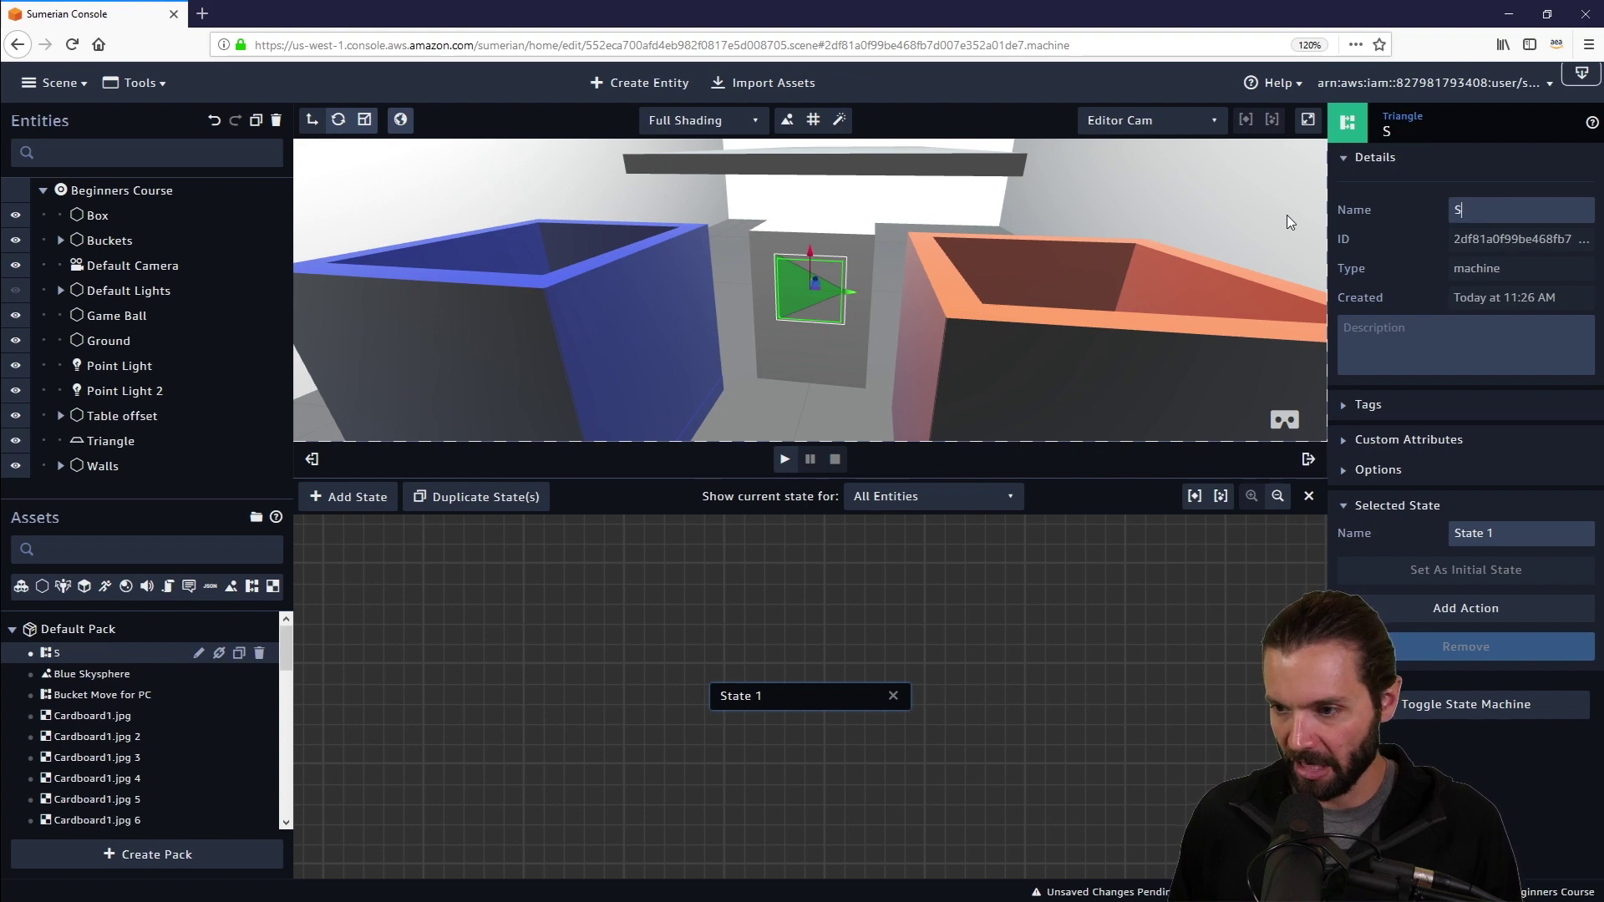
{"action": "type", "text": "tart Game"}
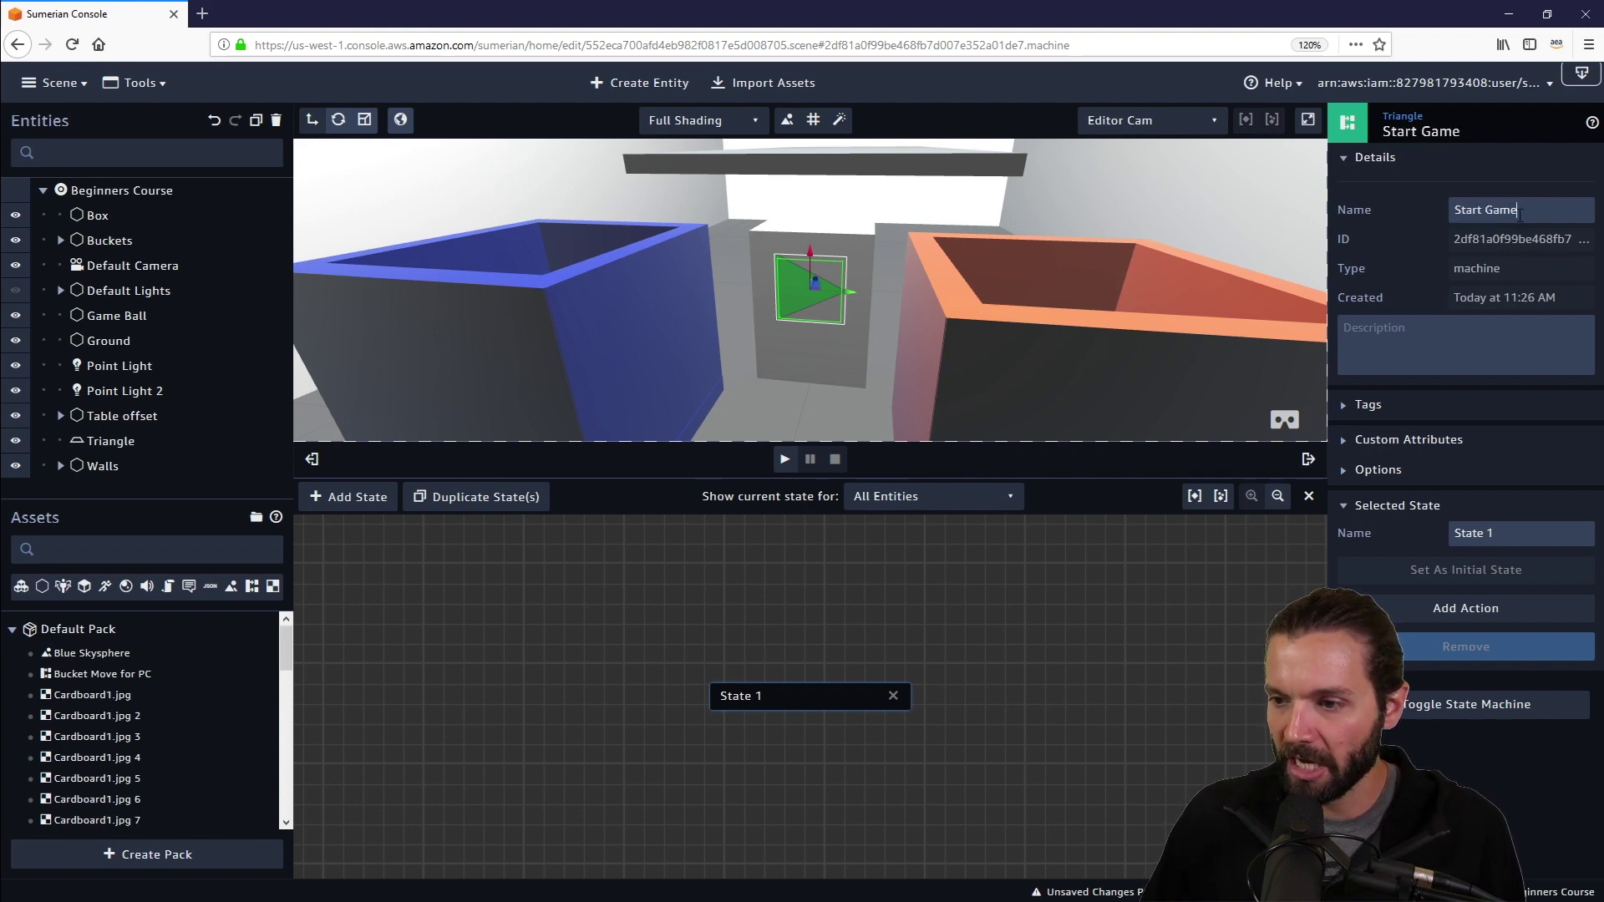
Reposition the behavior's first state in the graph and rename it as Click.
{"action": "left_click_drag", "start_coordinate": [782, 699], "coordinate": [657, 681]}
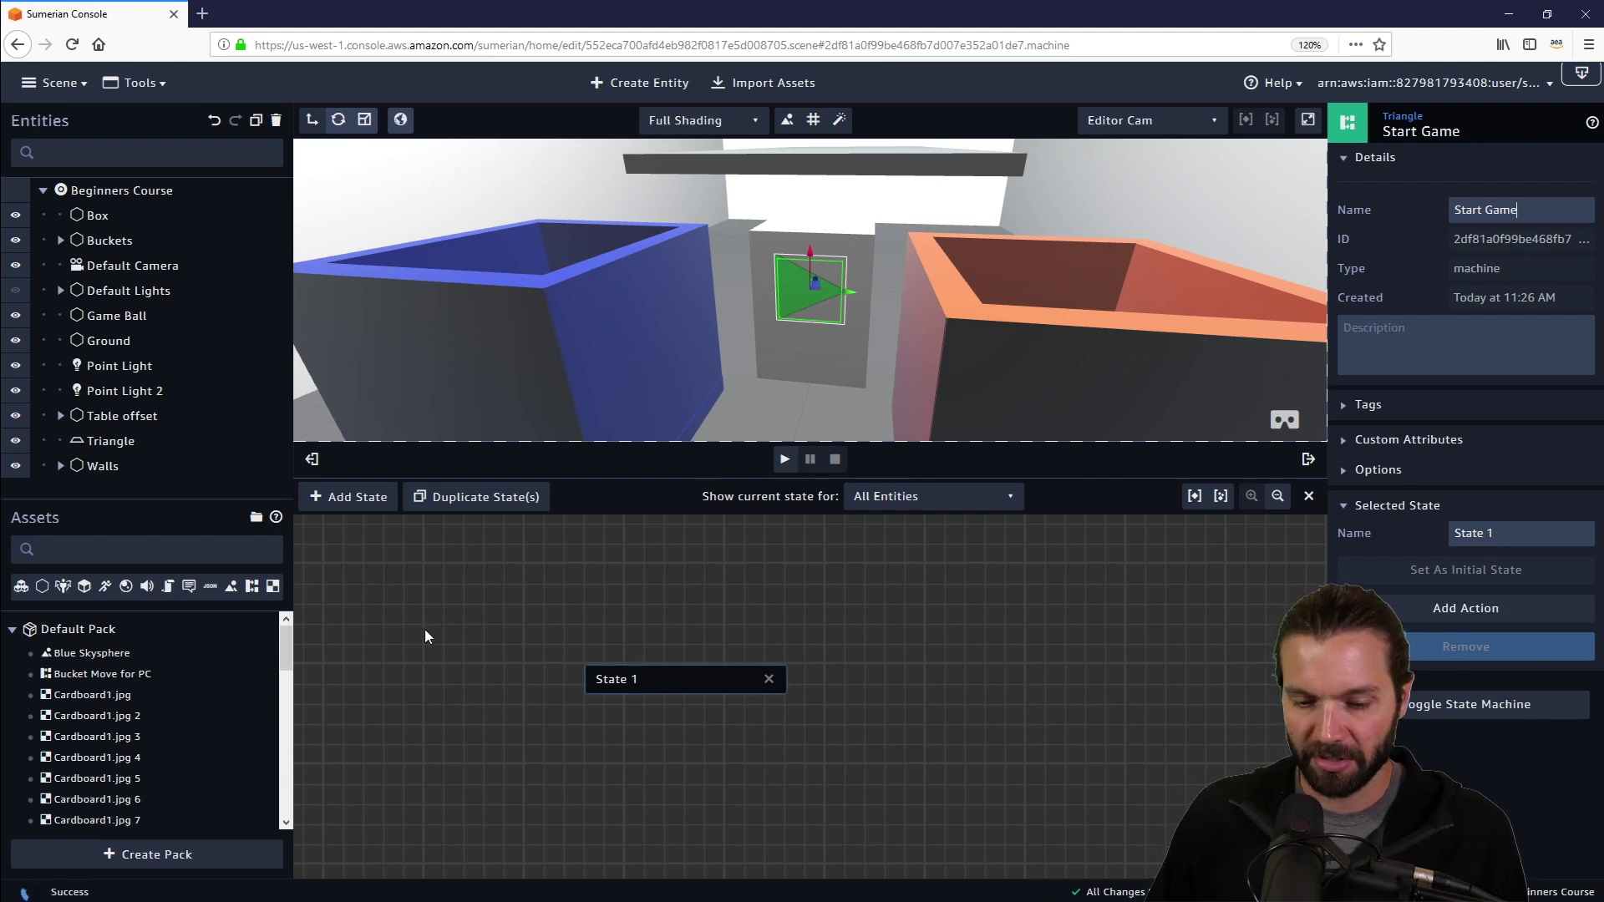
{"action": "left_click_drag", "start_coordinate": [1495, 533], "coordinate": [1420, 530]}
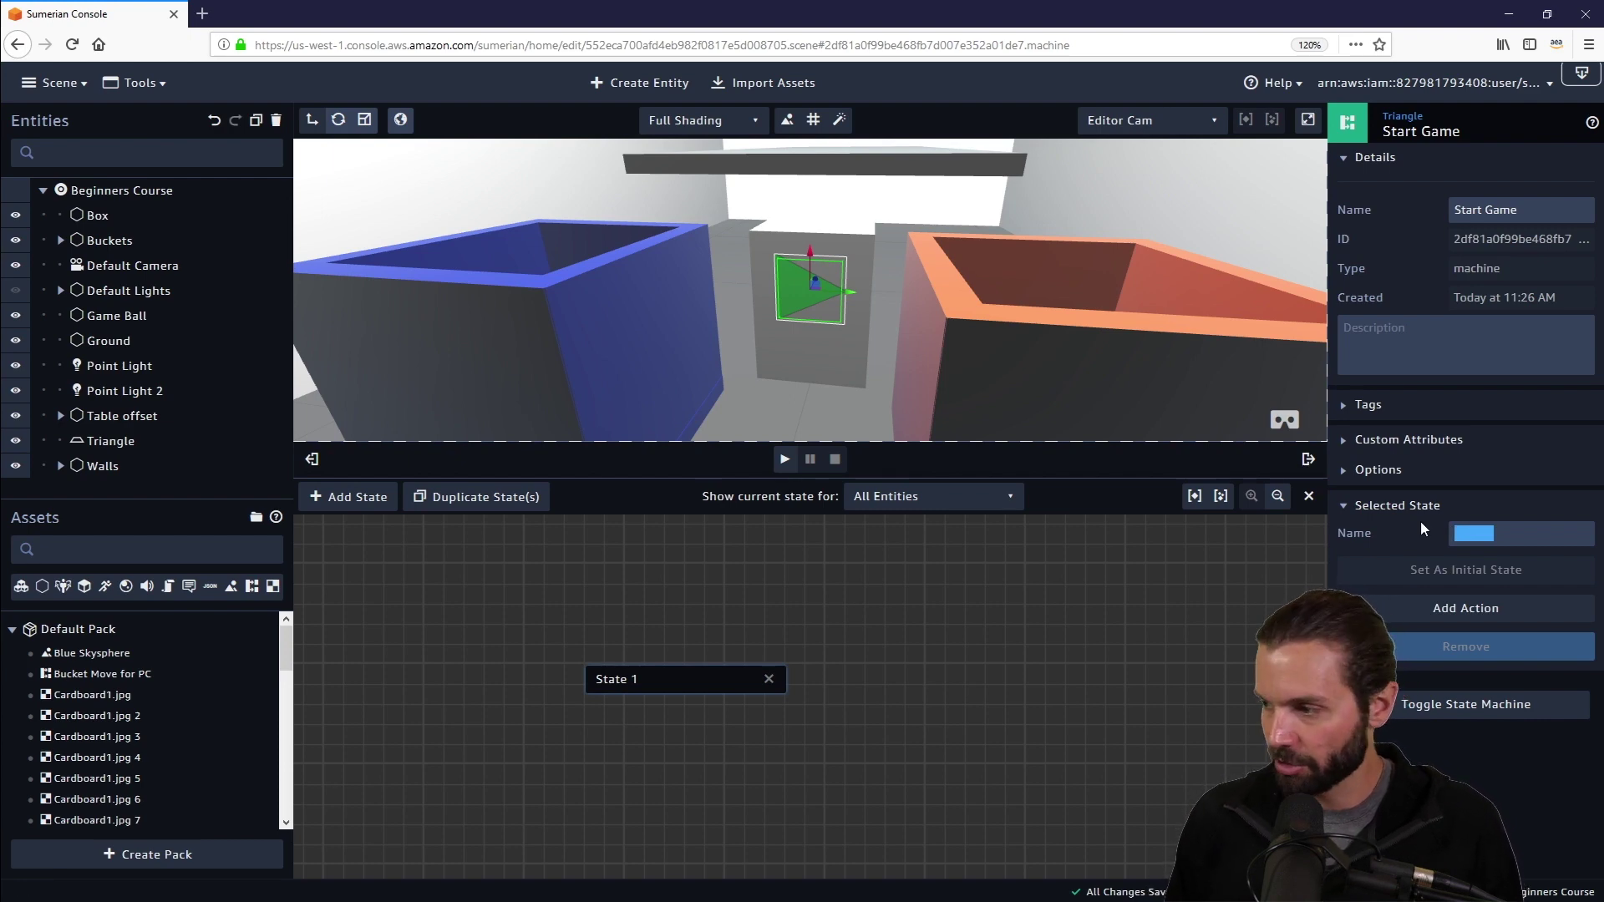
{"action": "type", "text": "Cl"}
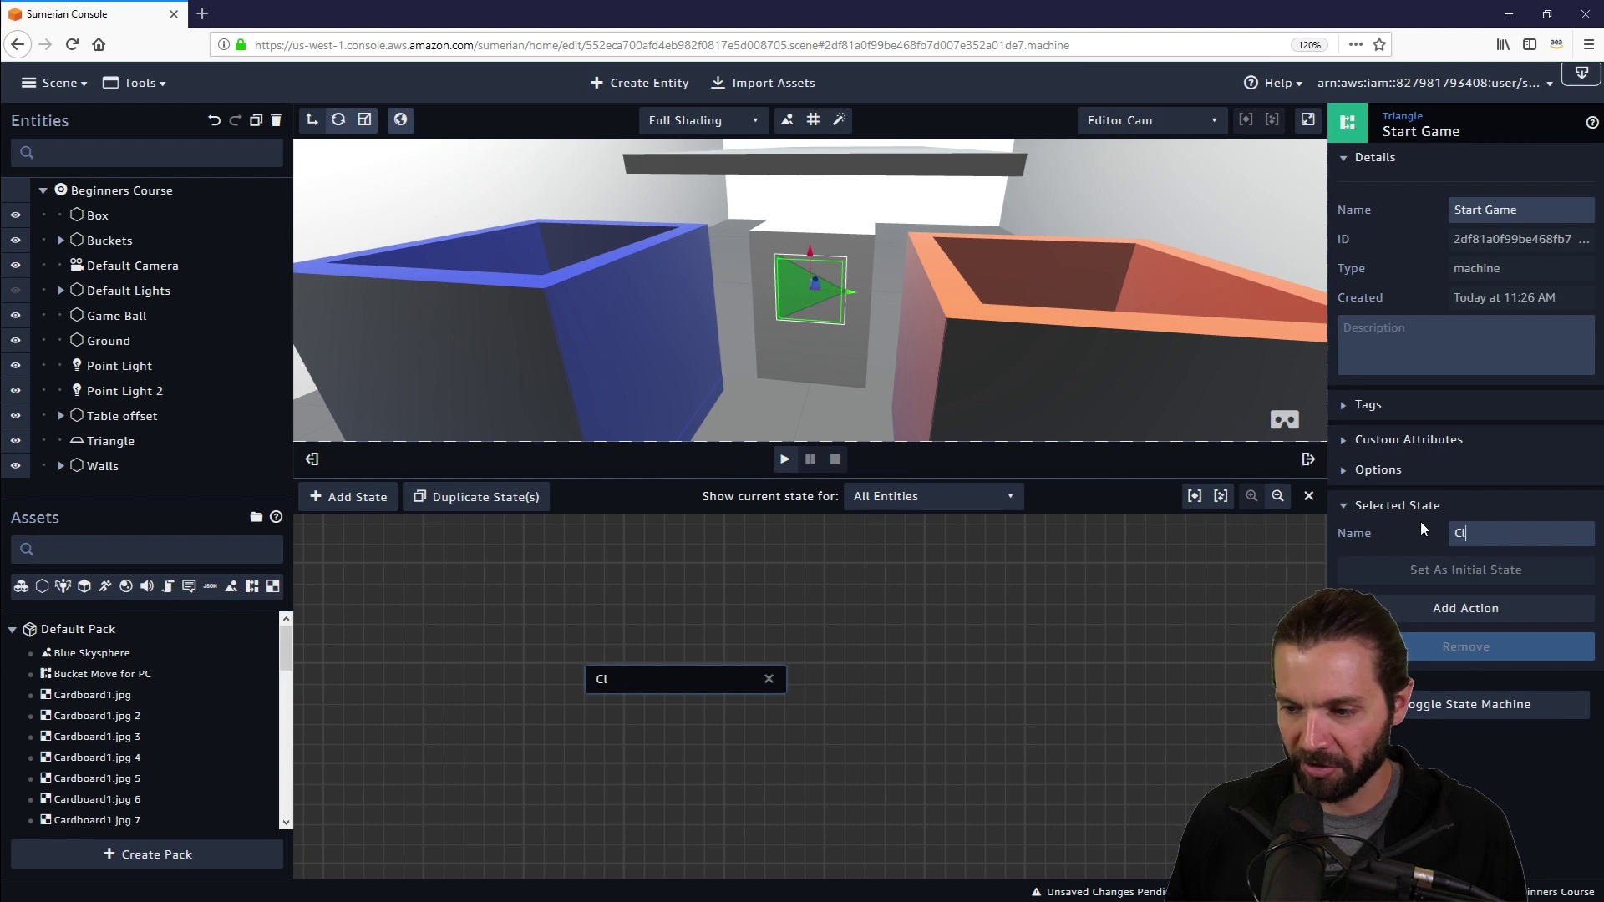
{"action": "type", "text": "ick"}
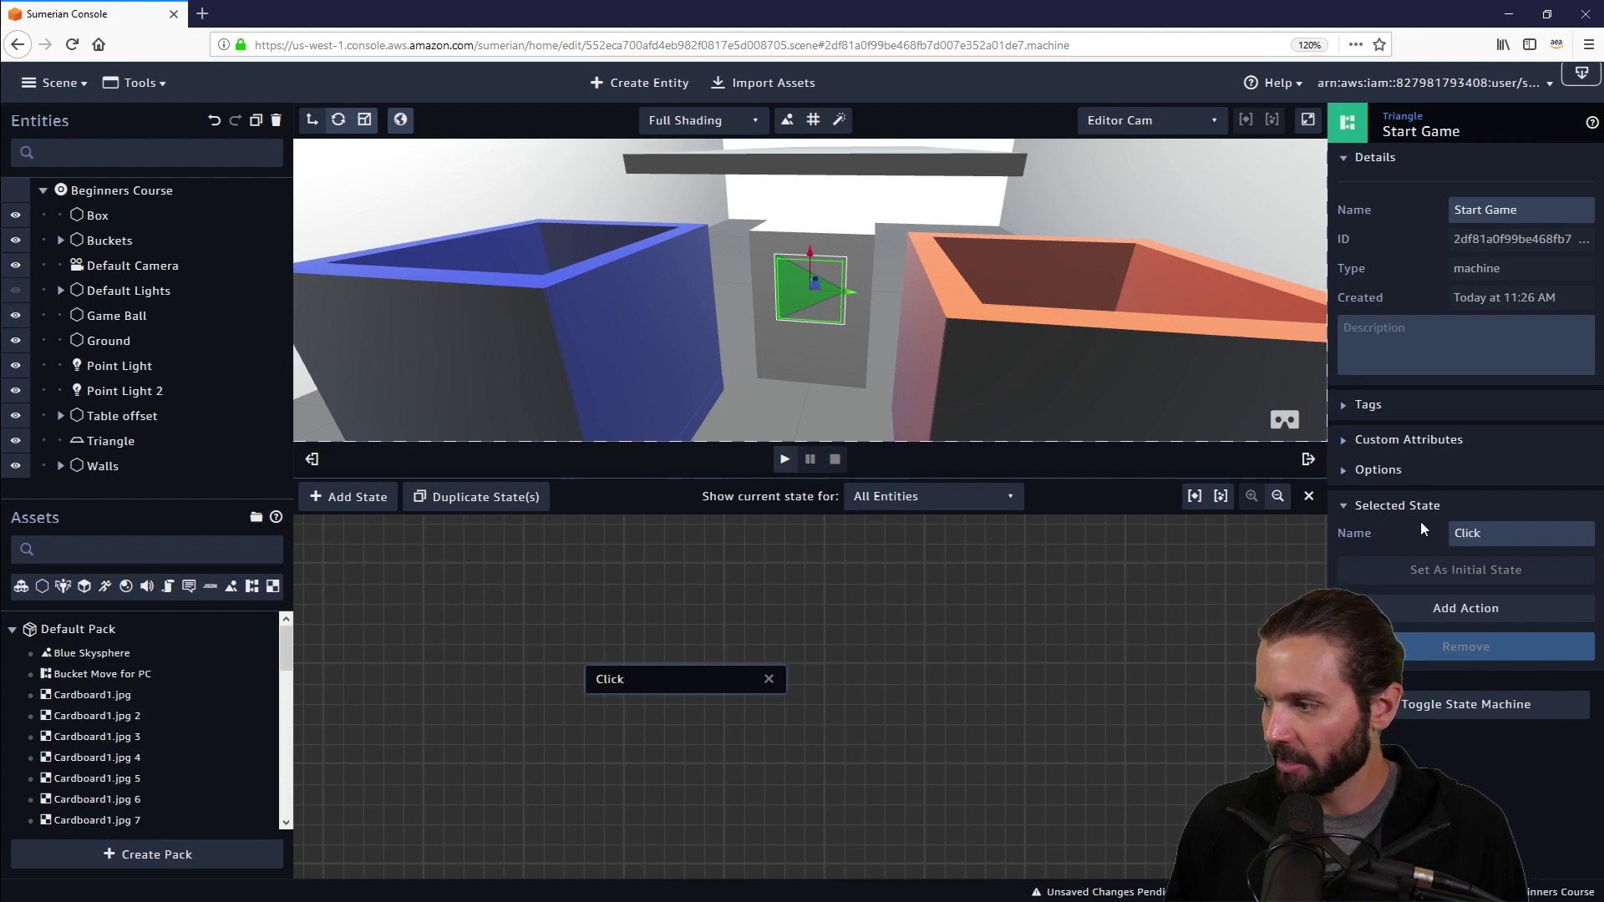
Add a Click/Tap on entity action to the Click state.
{"action": "left_click", "coordinate": [1473, 611]}
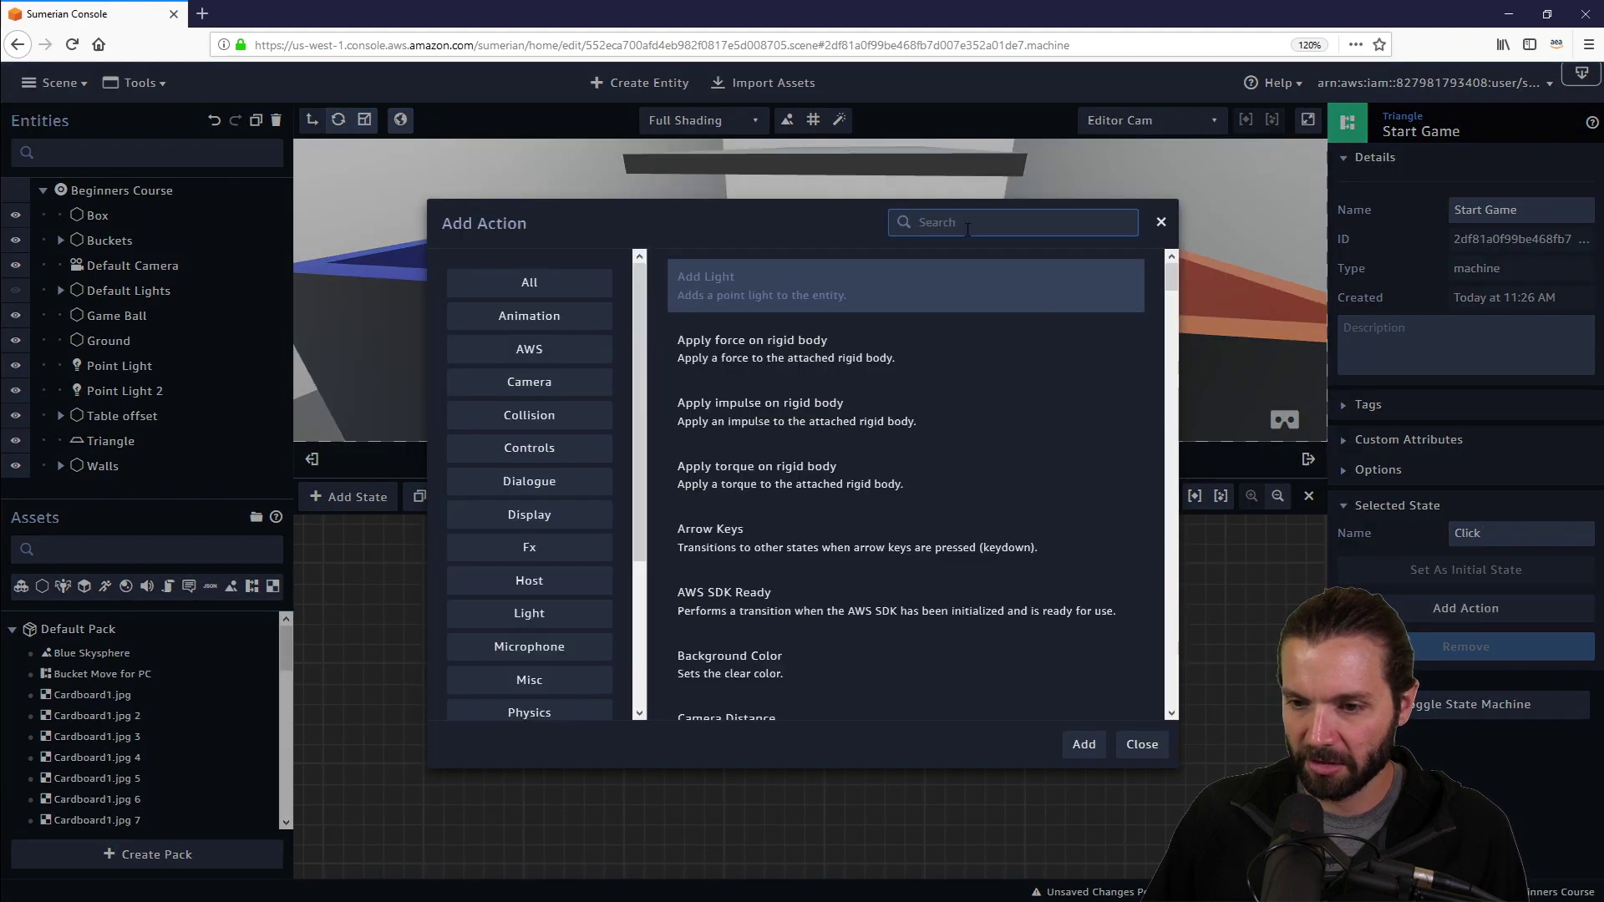
{"action": "type", "text": "click"}
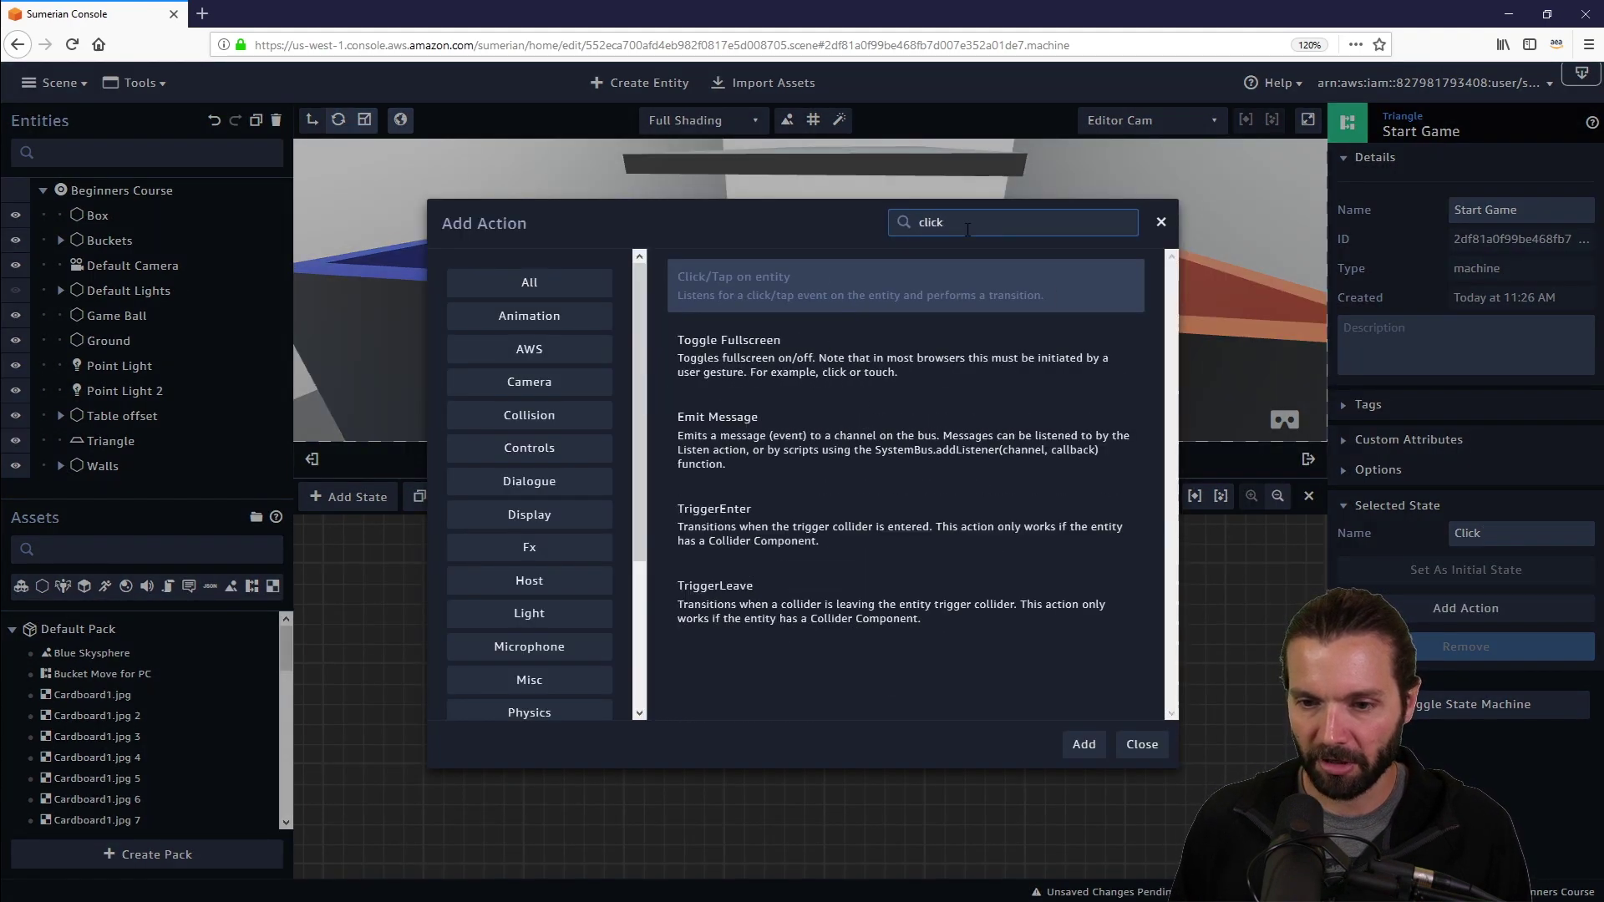
{"action": "key", "text": "Return"}
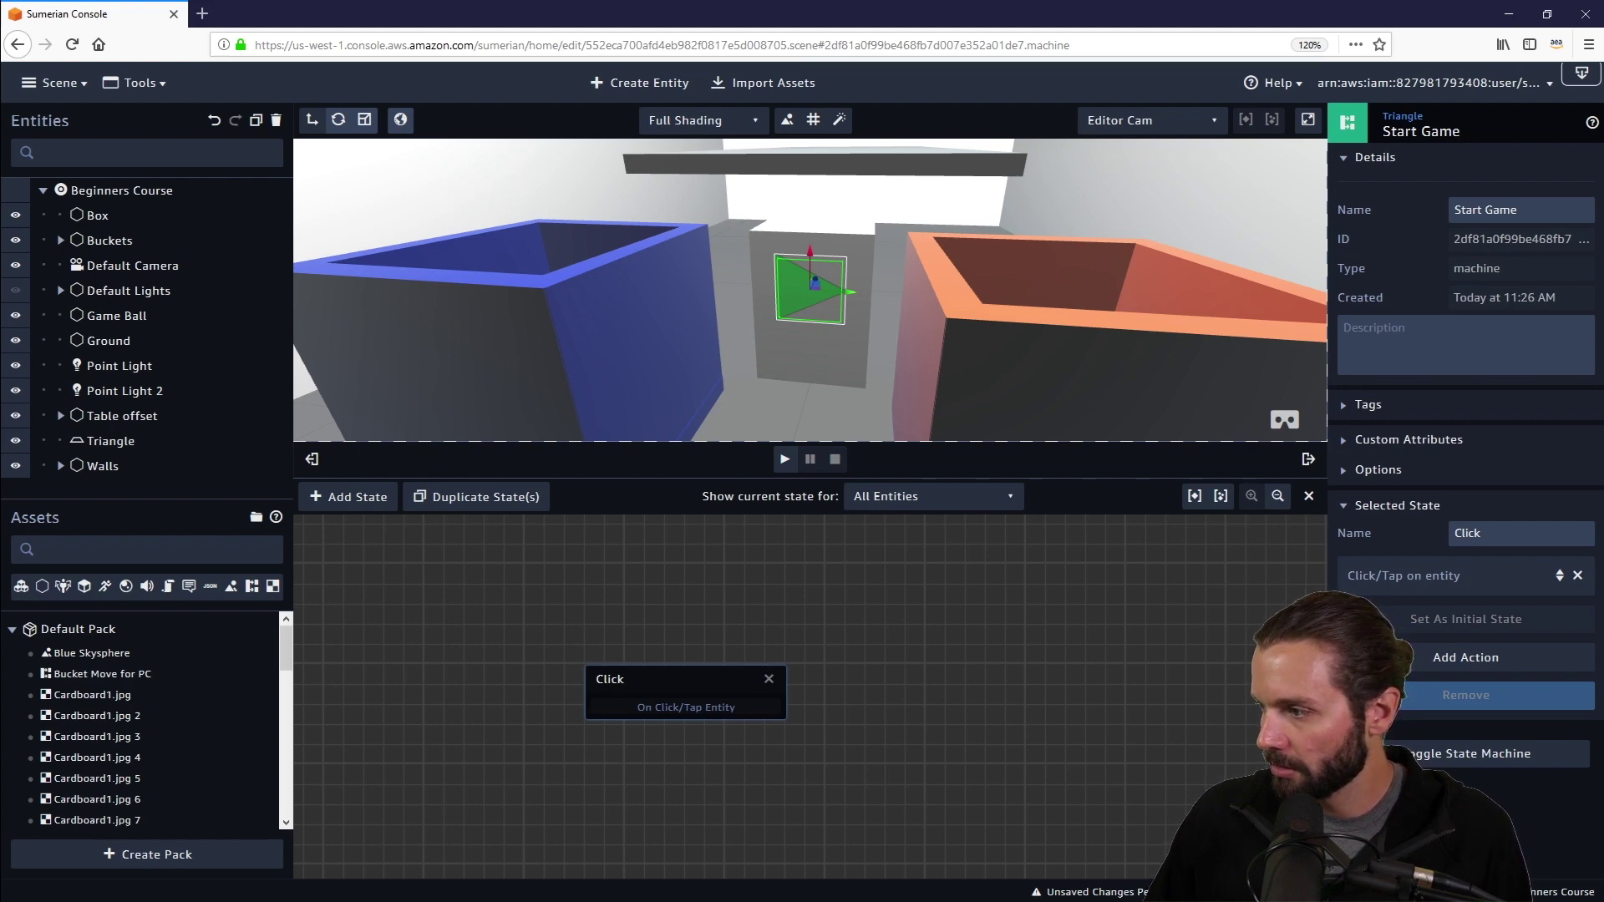
Add a TriggerEnter action to the Click state as a second way to activate the button.
{"action": "left_click", "coordinate": [1467, 658]}
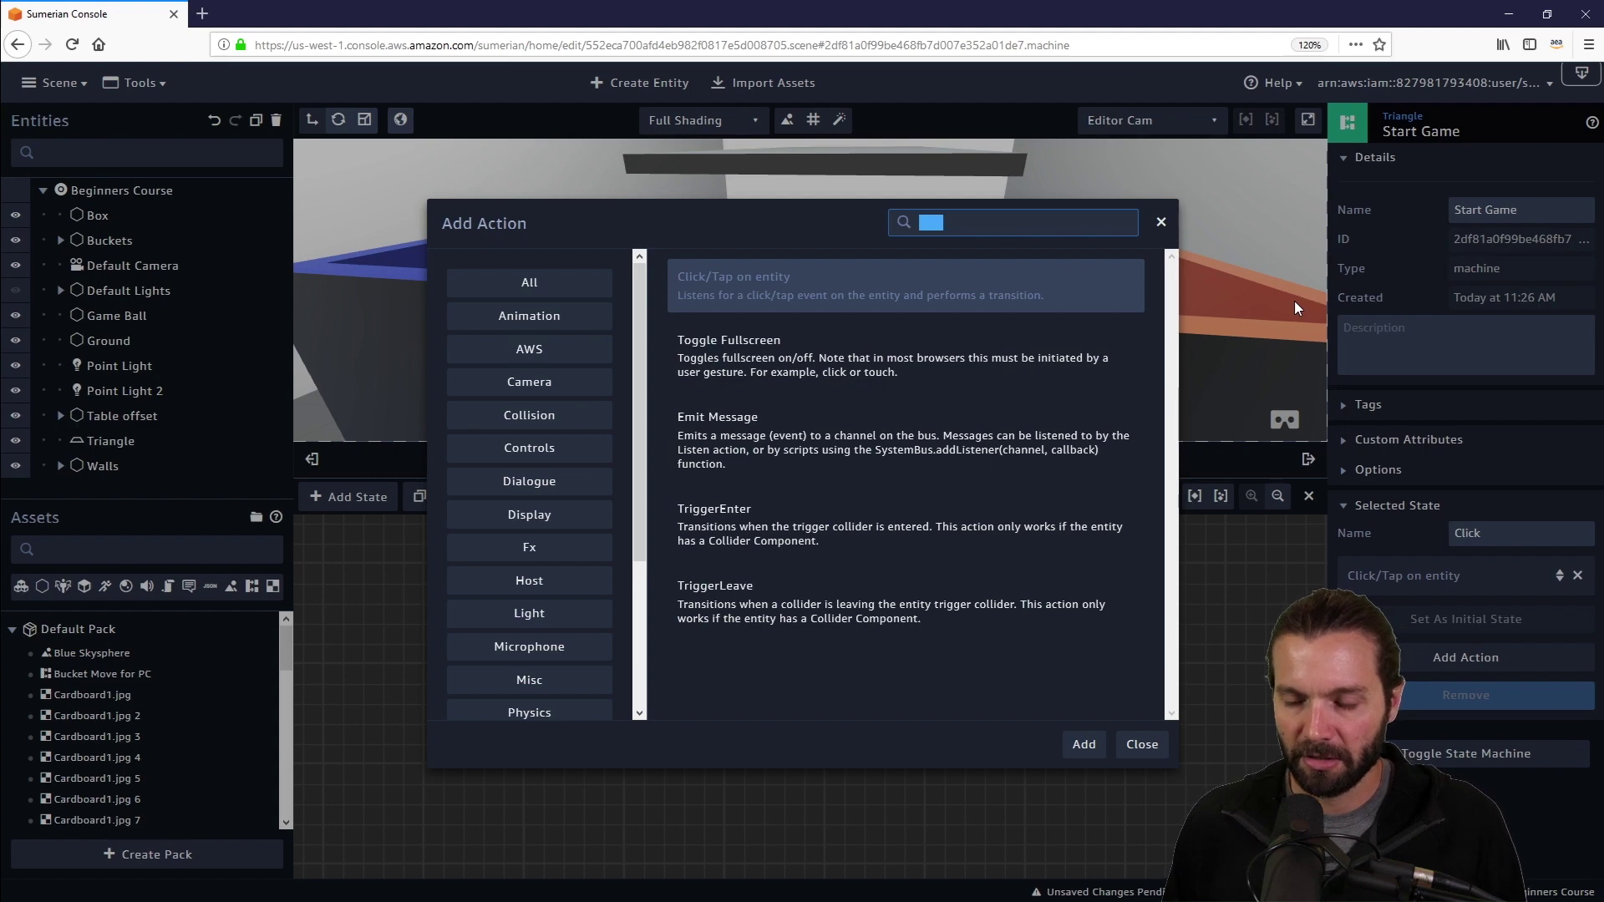
{"action": "key", "text": "BackSpace"}
{"action": "key", "text": "BackSpace"}
{"action": "key", "text": "BackSpace"}
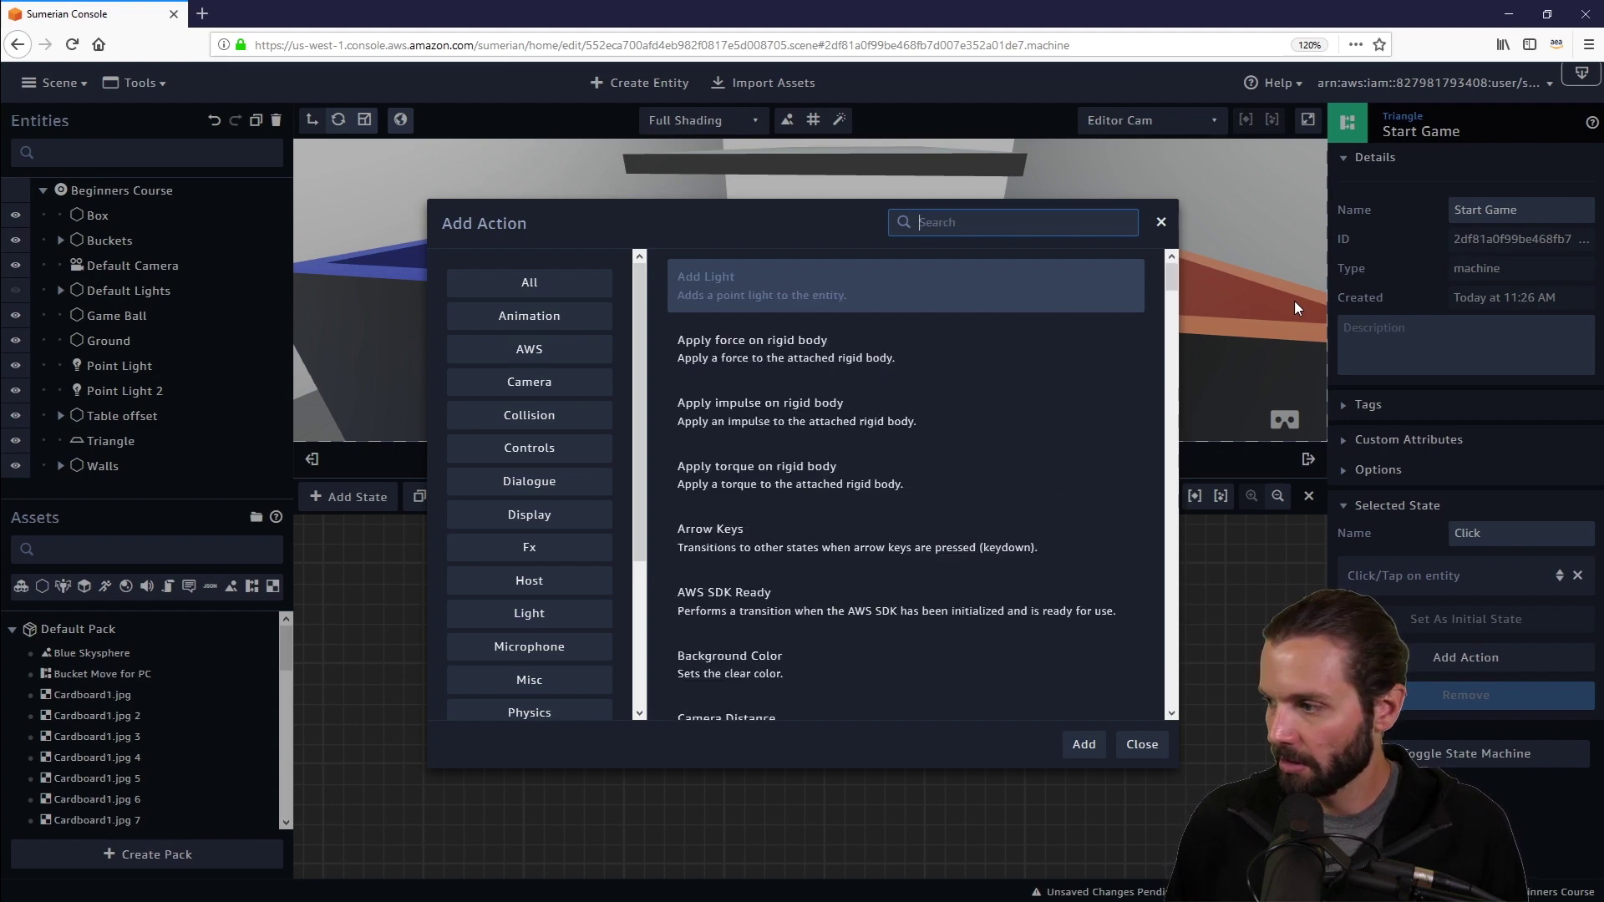
{"action": "type", "text": "on tri"}
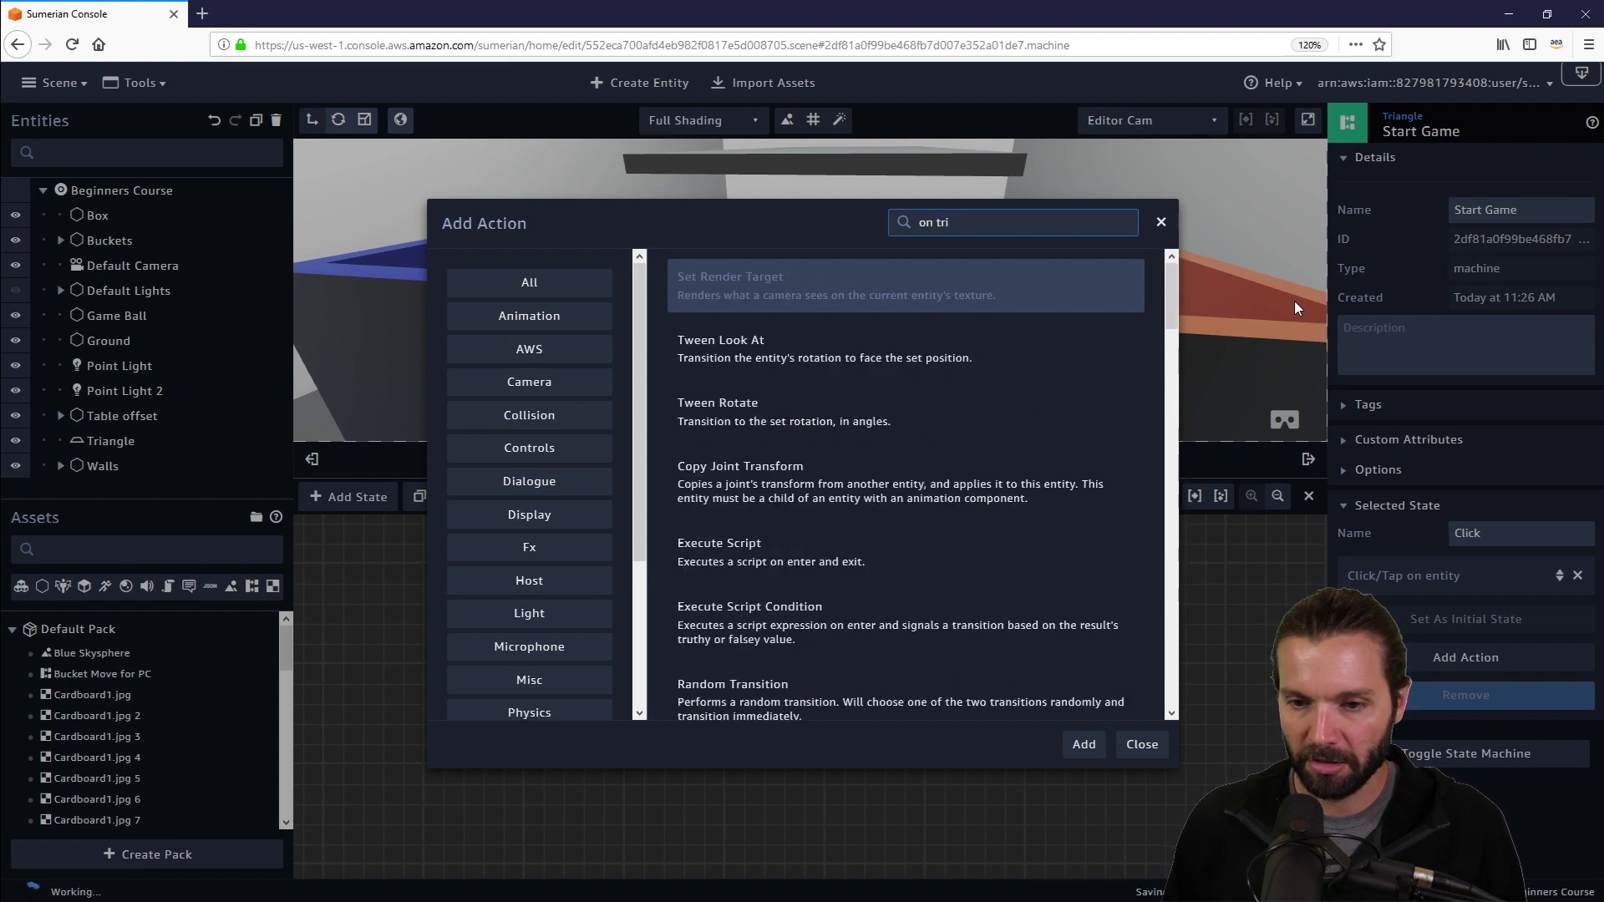
{"action": "type", "text": "gger"}
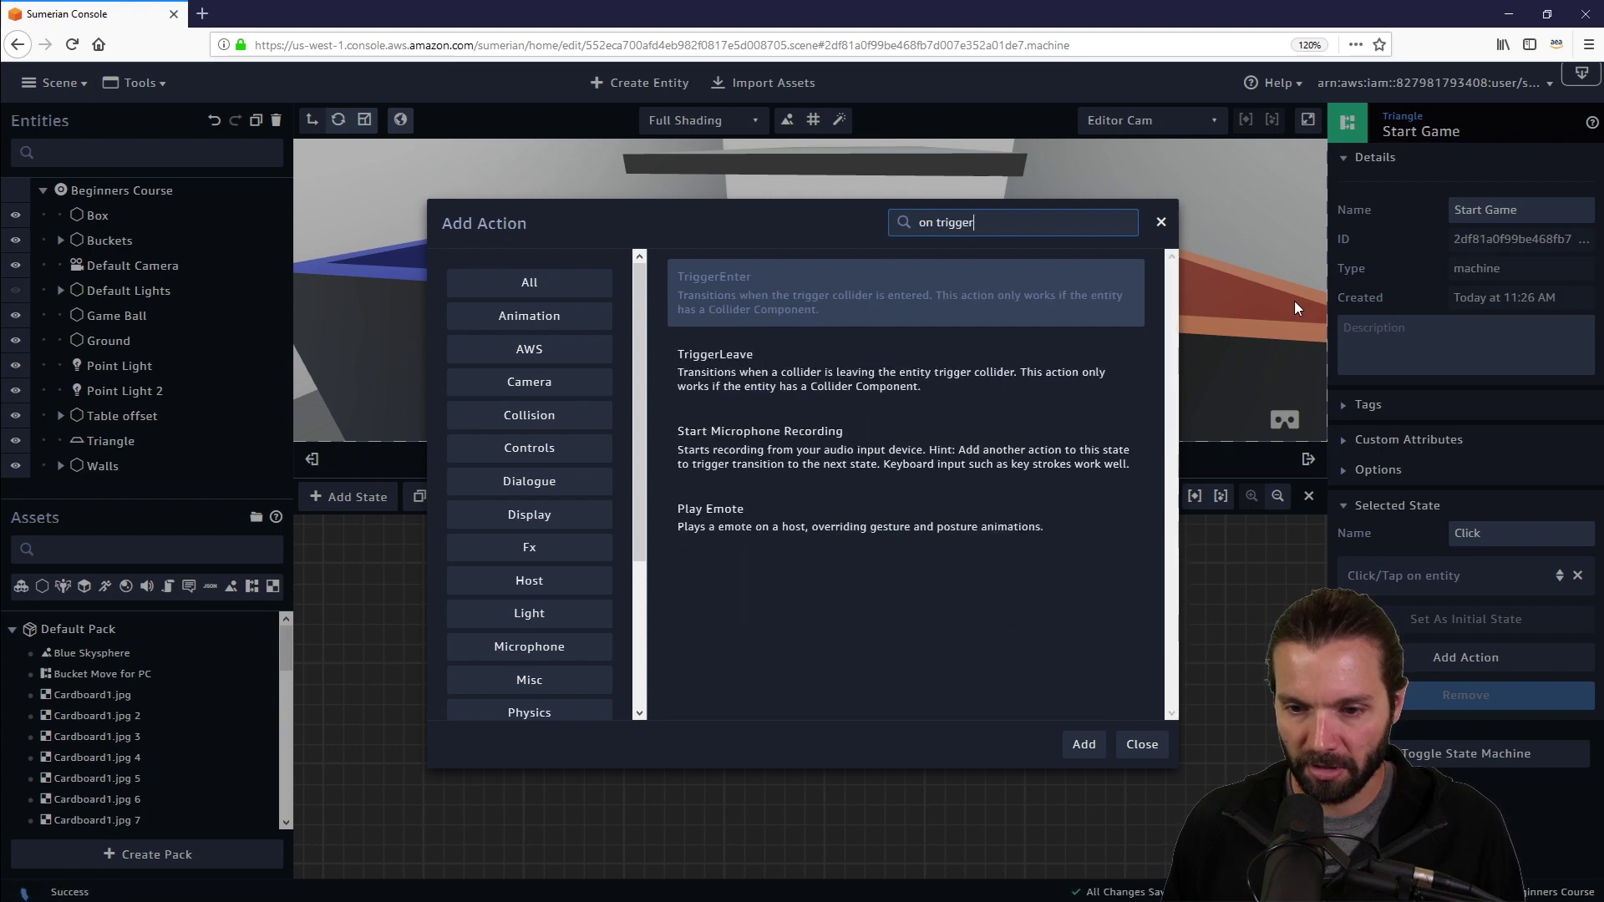
{"action": "left_click", "coordinate": [817, 288]}
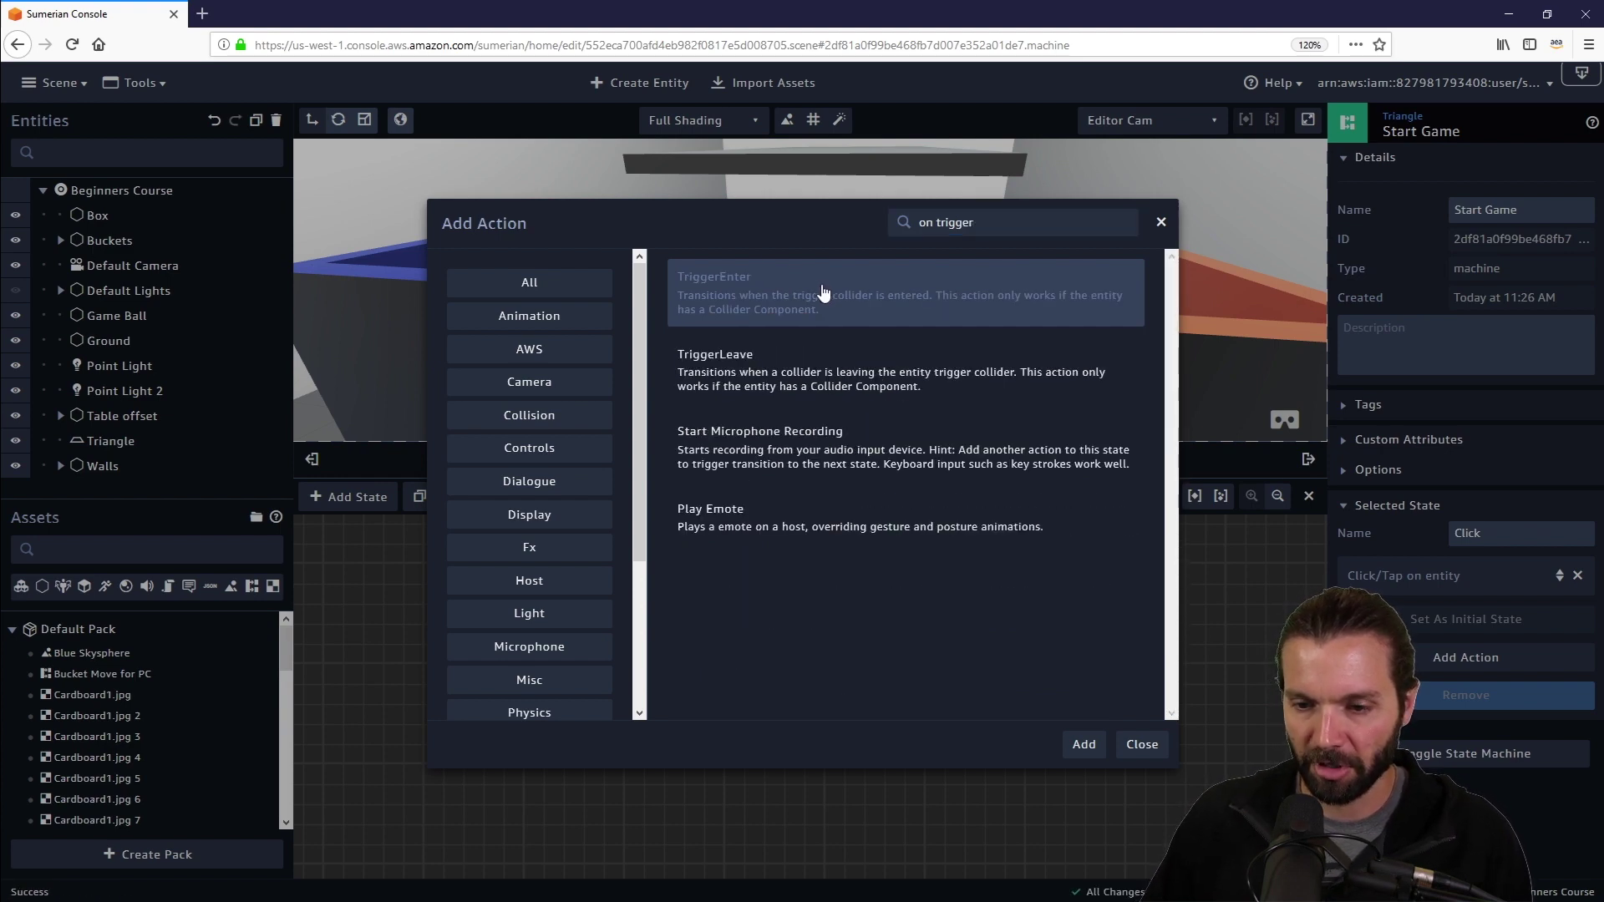
{"action": "left_click", "coordinate": [1091, 756]}
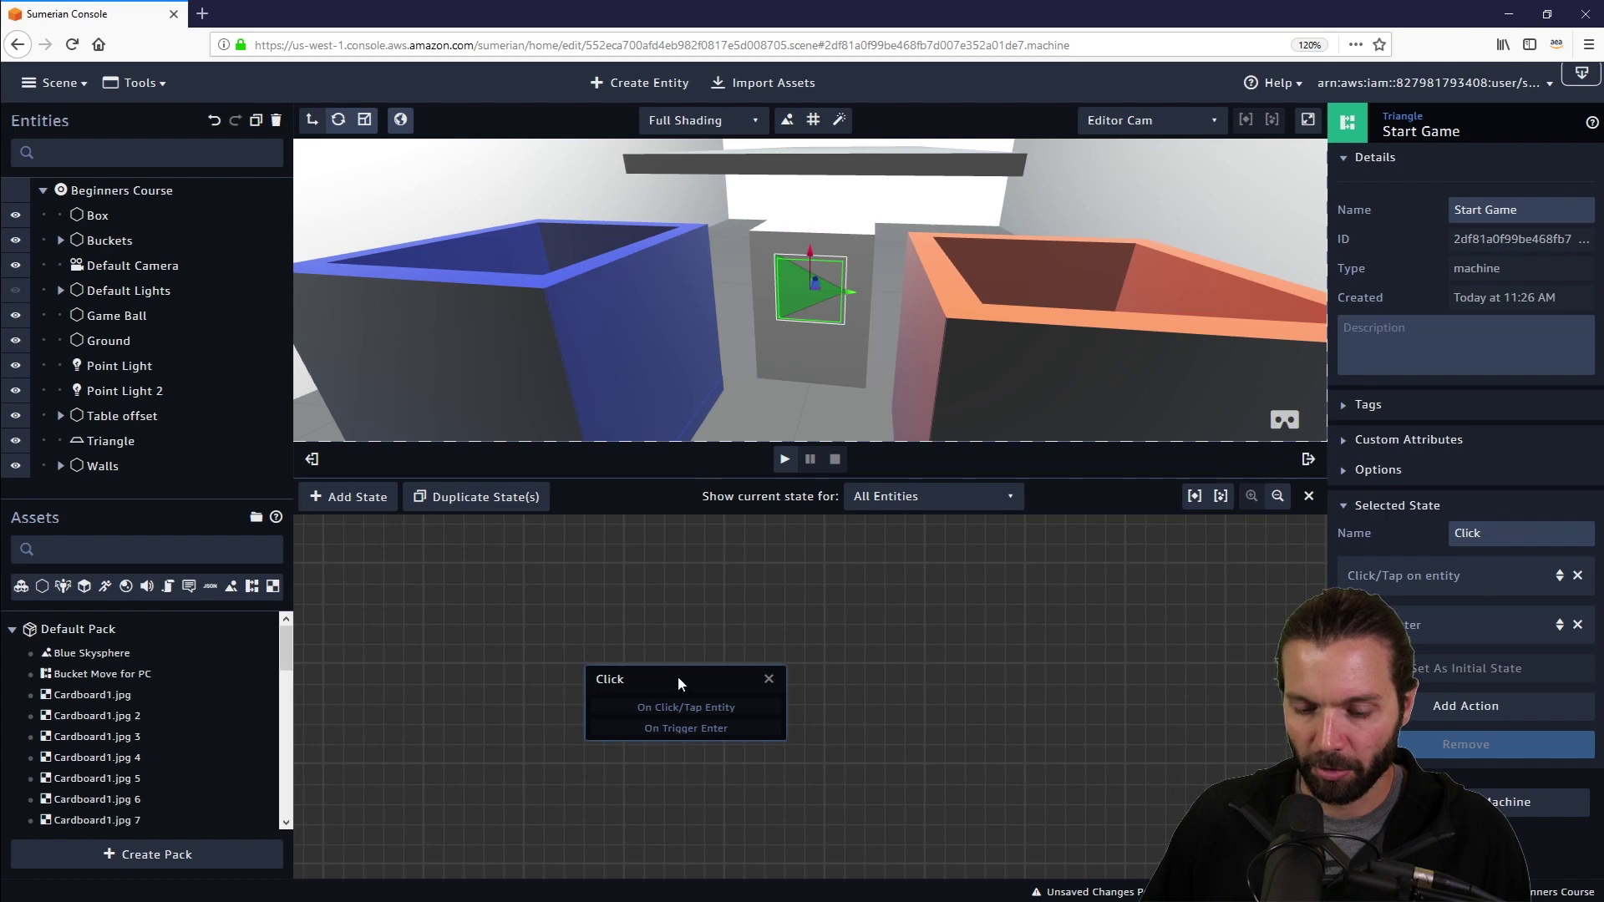
Move the Click state aside in the graph and add a second state named emit beside it.
{"action": "left_click_drag", "start_coordinate": [679, 676], "coordinate": [589, 659]}
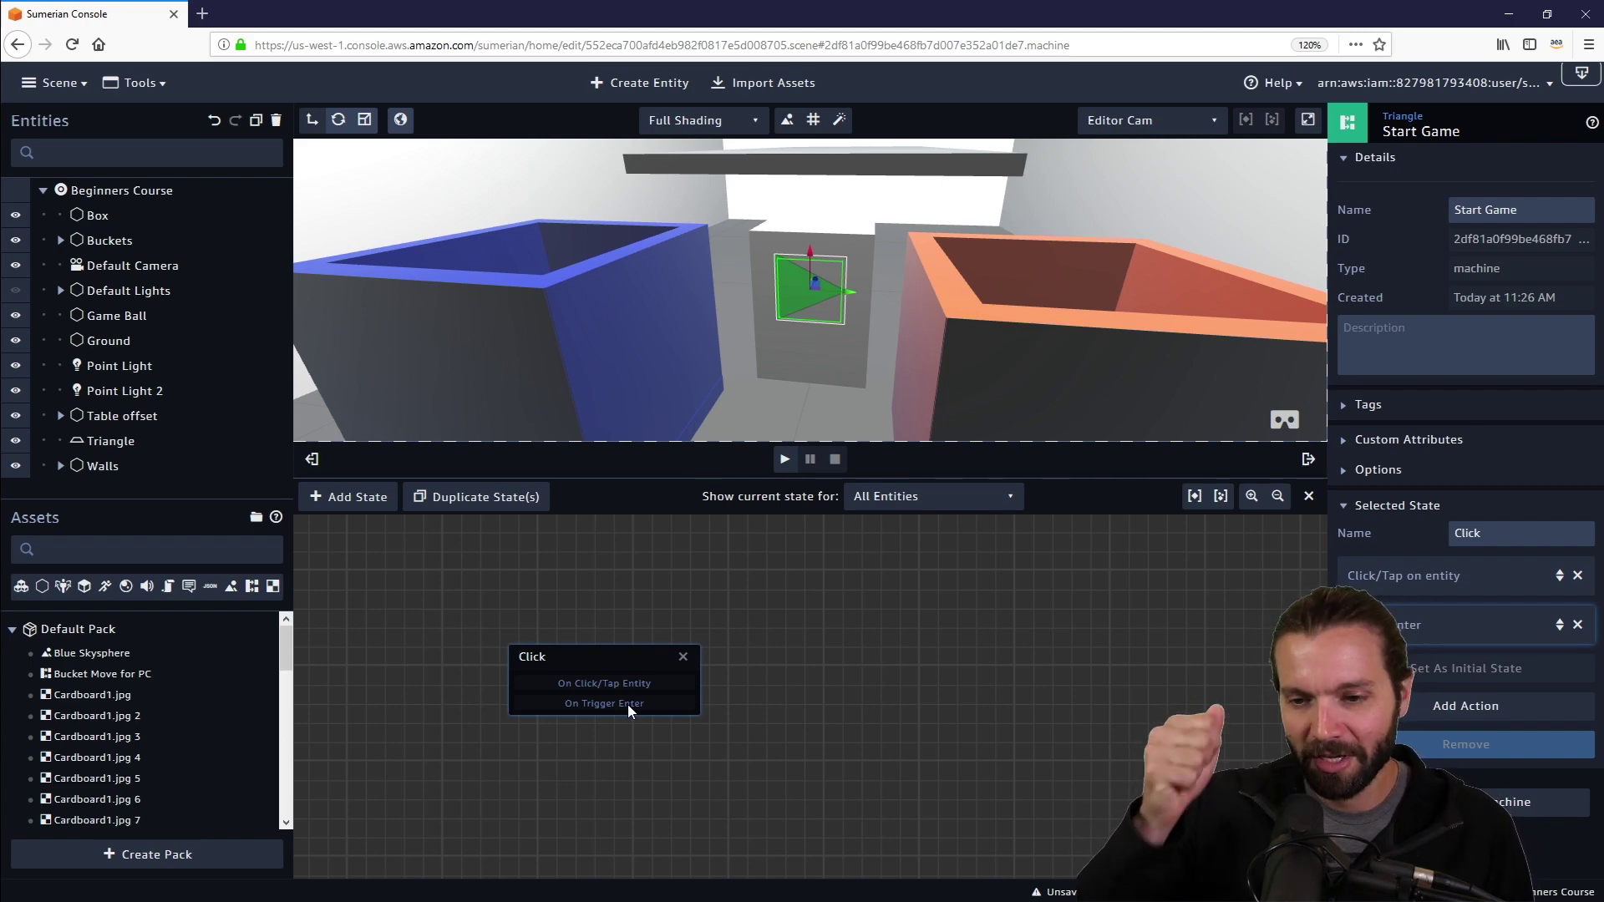
{"action": "left_click_drag", "start_coordinate": [617, 662], "coordinate": [577, 676]}
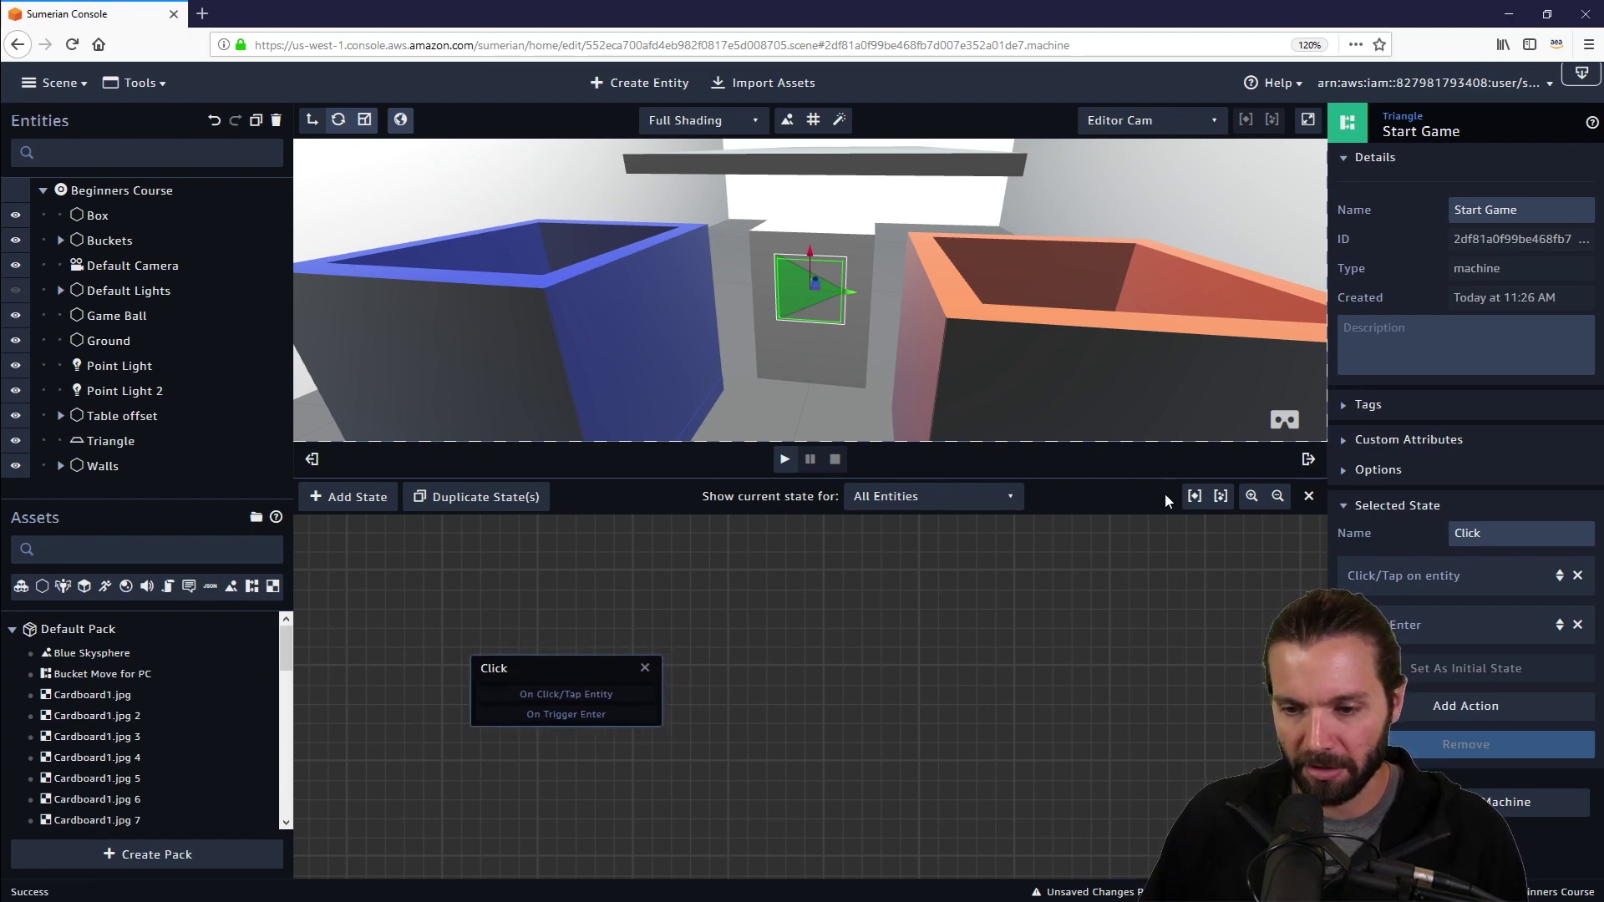
{"action": "left_click_drag", "start_coordinate": [523, 665], "coordinate": [507, 657]}
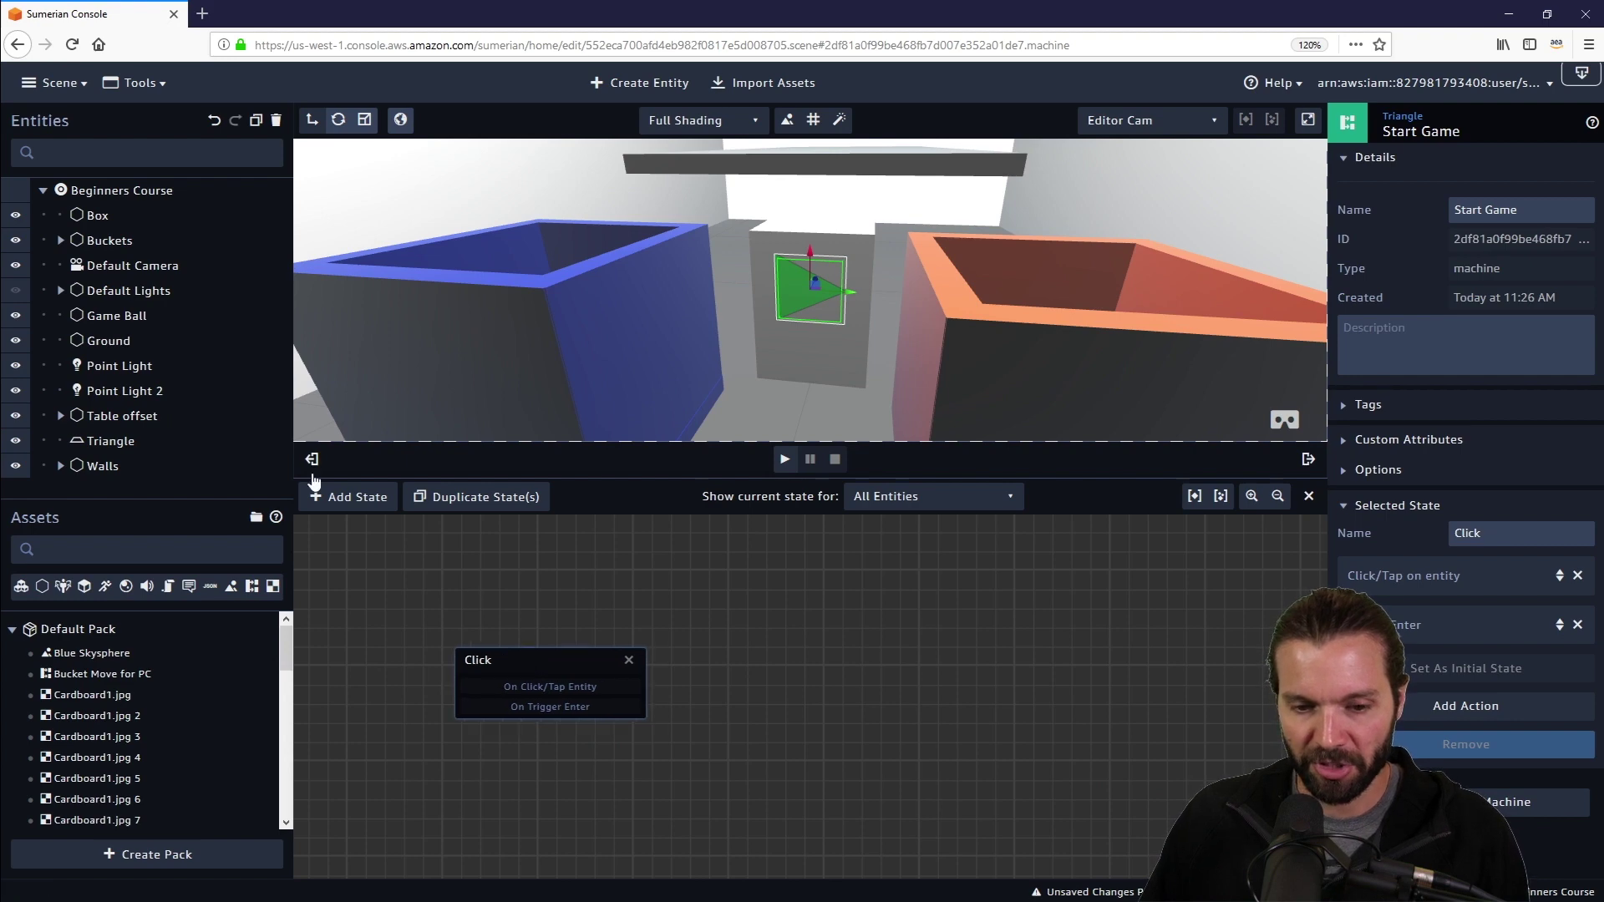
{"action": "left_click", "coordinate": [356, 498]}
{"action": "left_click_drag", "start_coordinate": [798, 701], "coordinate": [809, 682]}
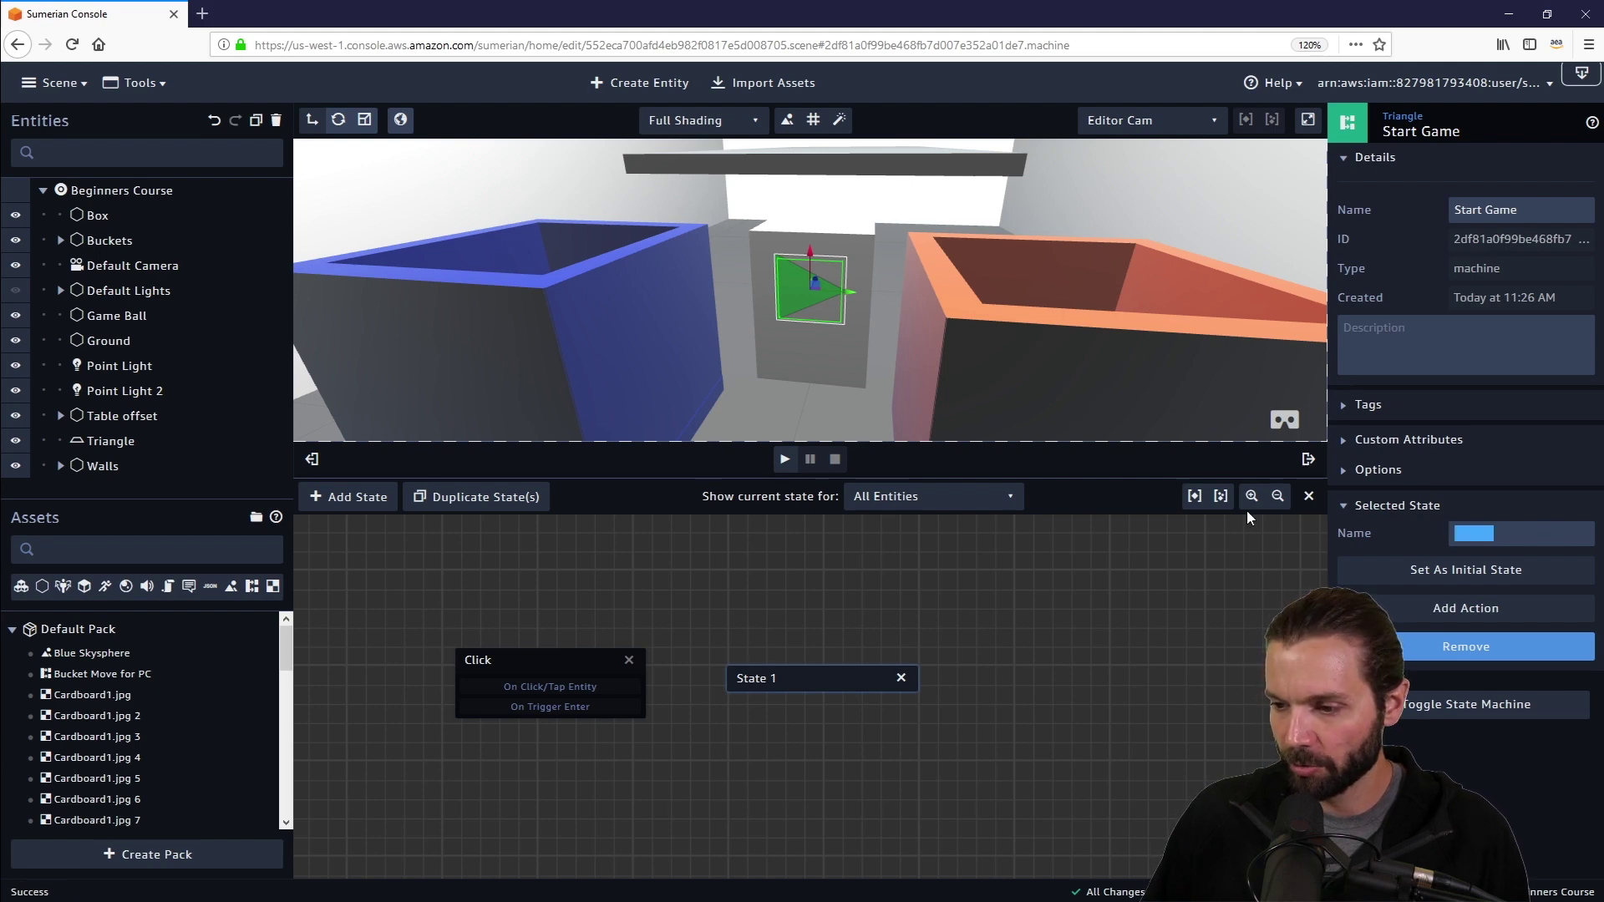
{"action": "type", "text": "emi"}
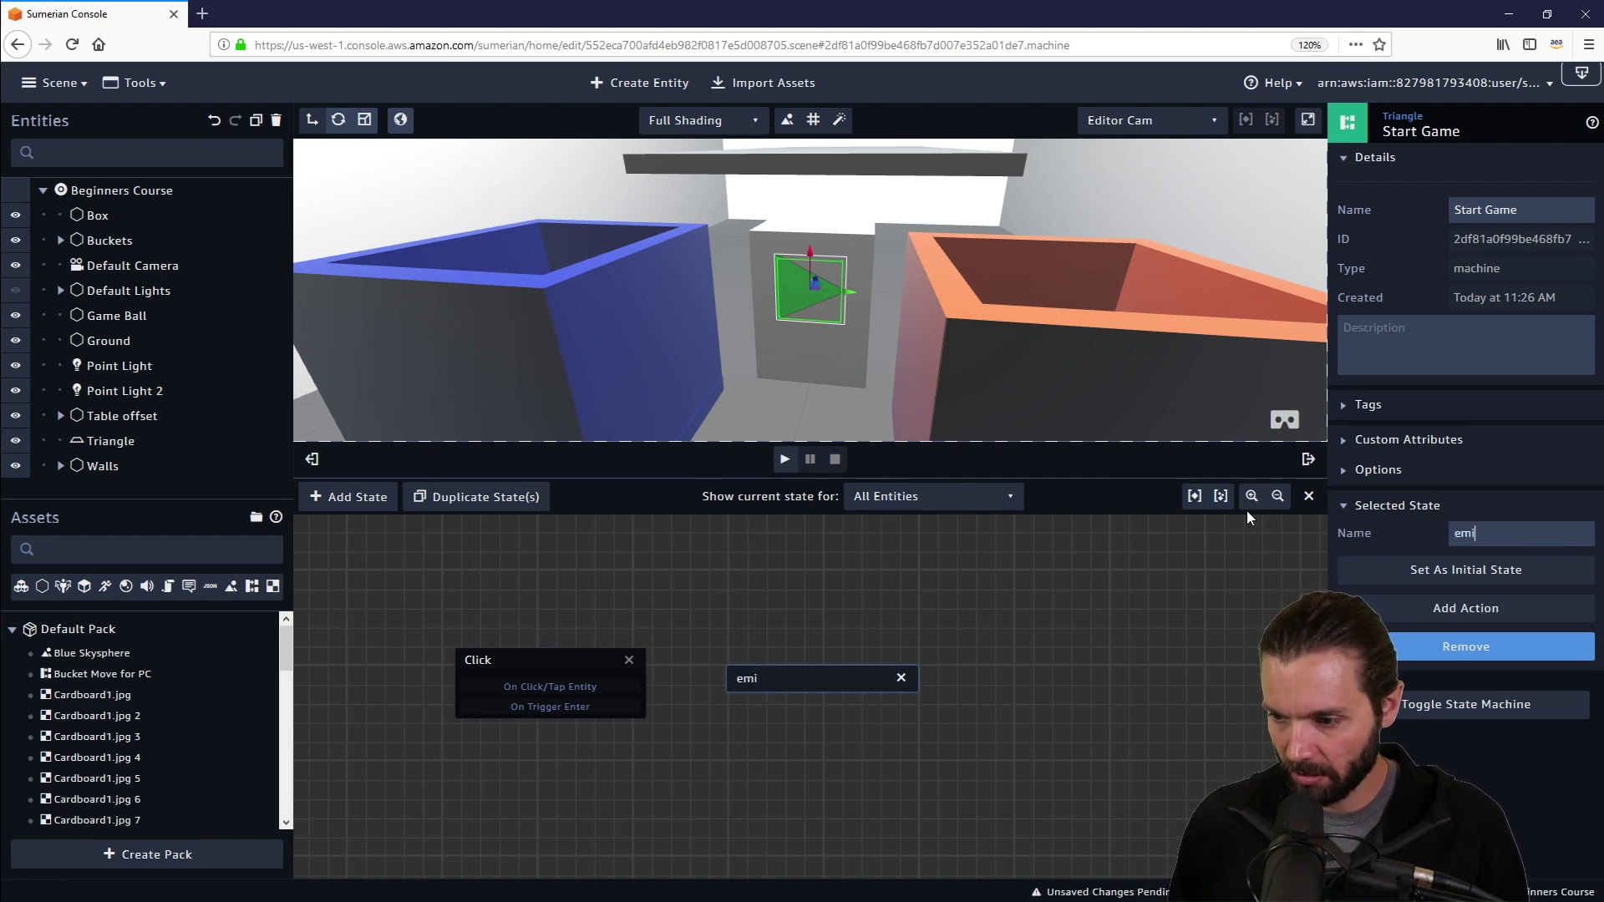
{"action": "type", "text": "t"}
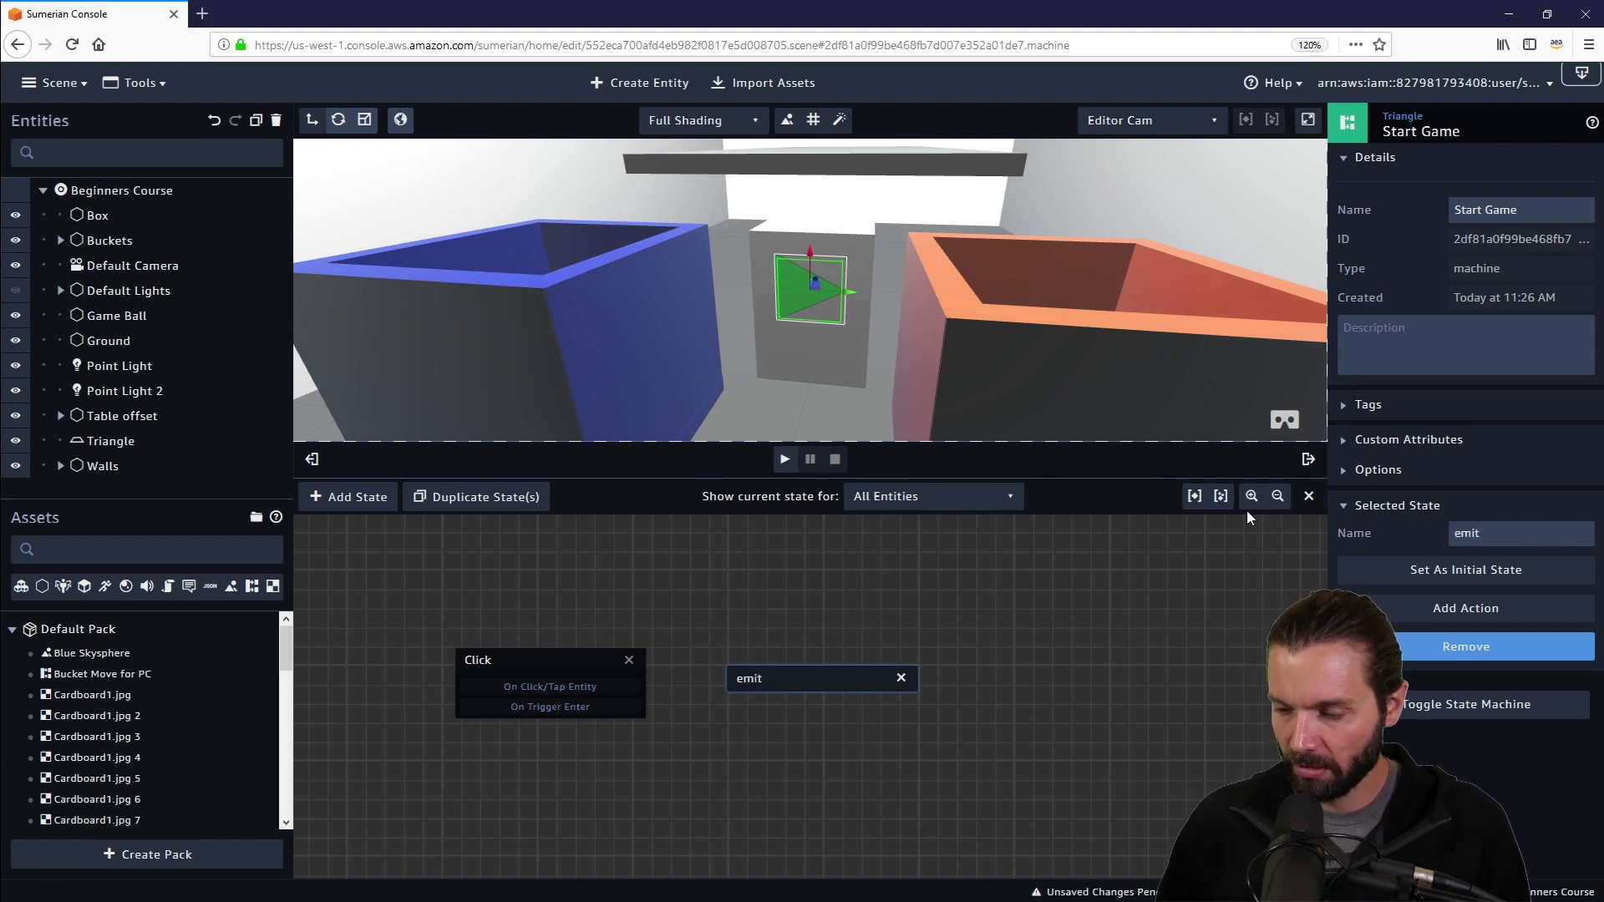
Add an Emit Message action to the emit state and set its channel to start.
{"action": "left_click", "coordinate": [1462, 611]}
{"action": "type", "text": "start"}
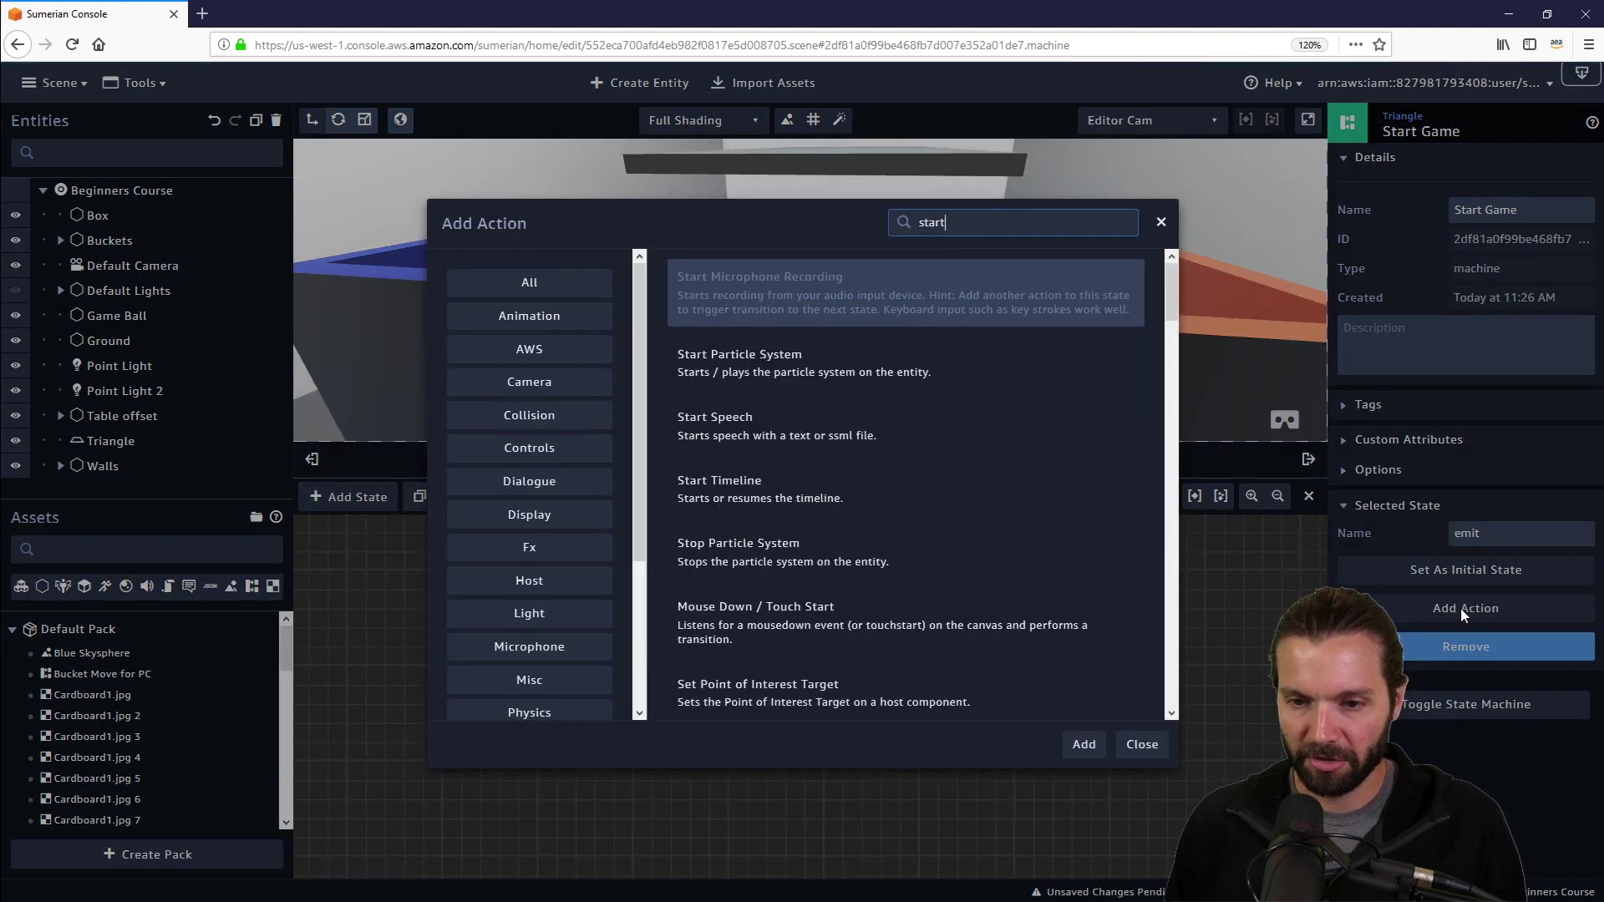
{"action": "key", "text": "BackSpace"}
{"action": "key", "text": "BackSpace"}
{"action": "key", "text": "BackSpace"}
{"action": "key", "text": "BackSpace"}
{"action": "key", "text": "BackSpace"}
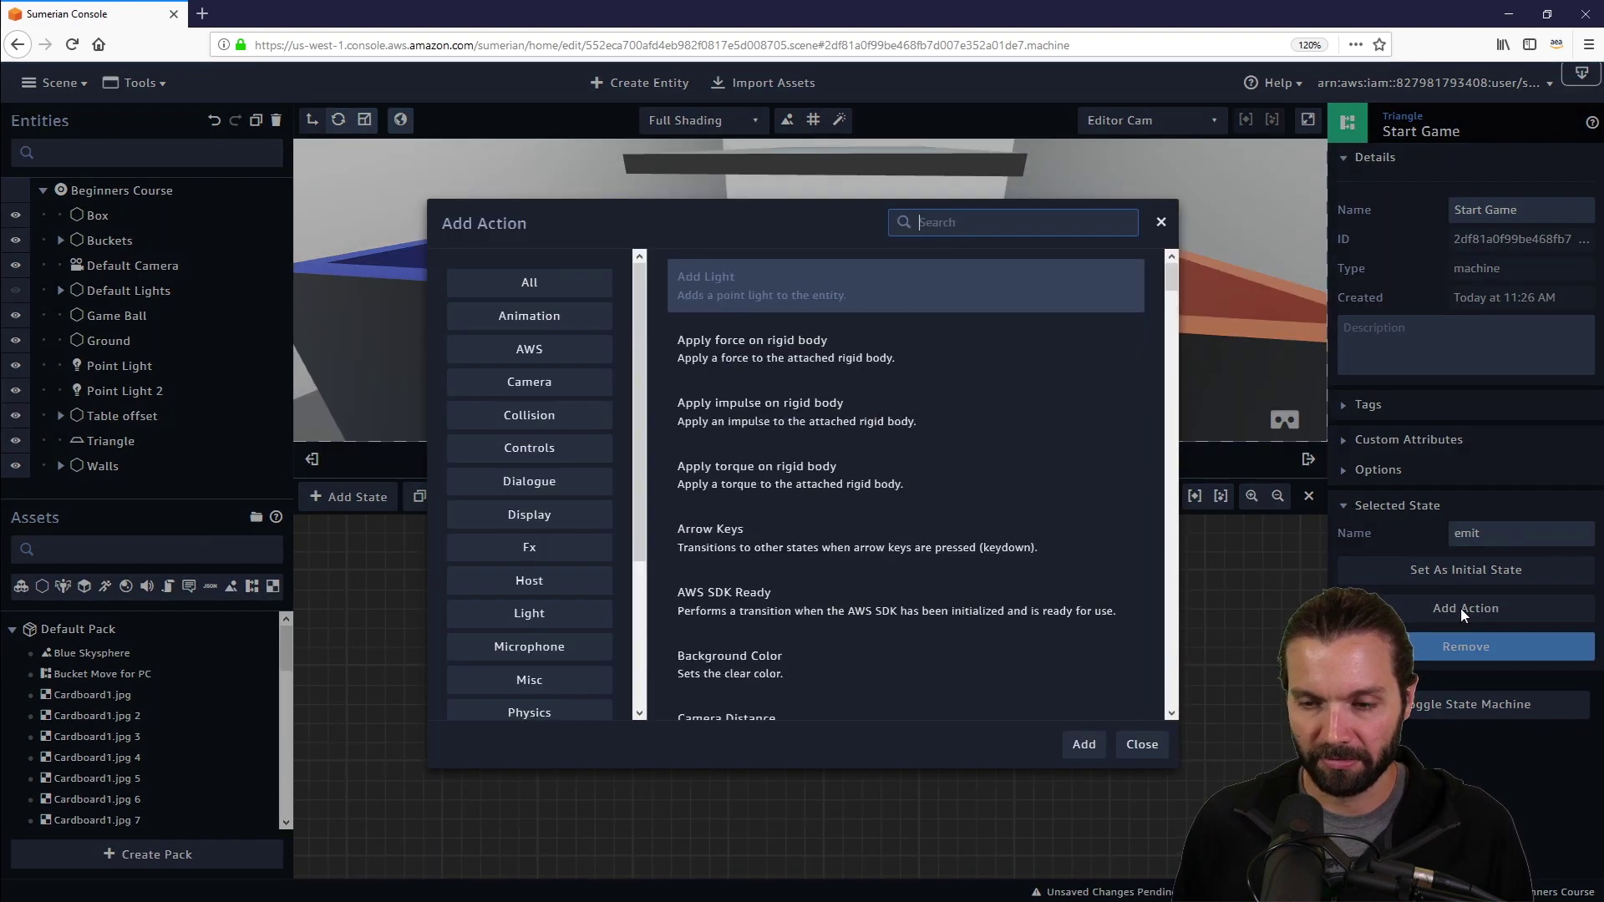
{"action": "type", "text": "emit"}
{"action": "key", "text": "Return"}
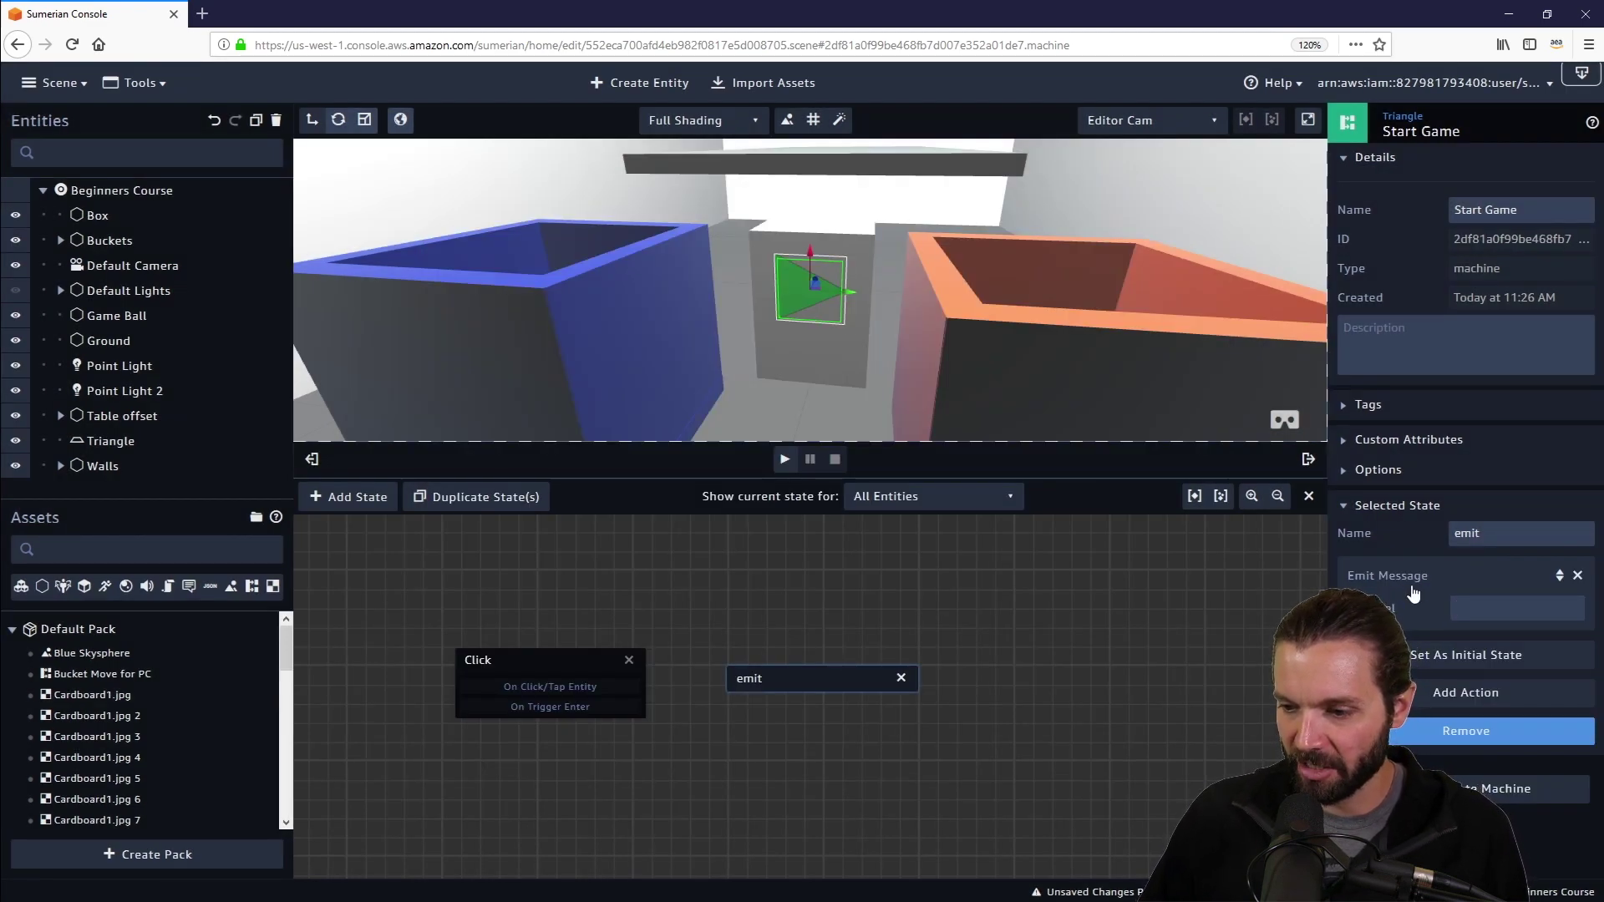
{"action": "left_click", "coordinate": [1470, 605]}
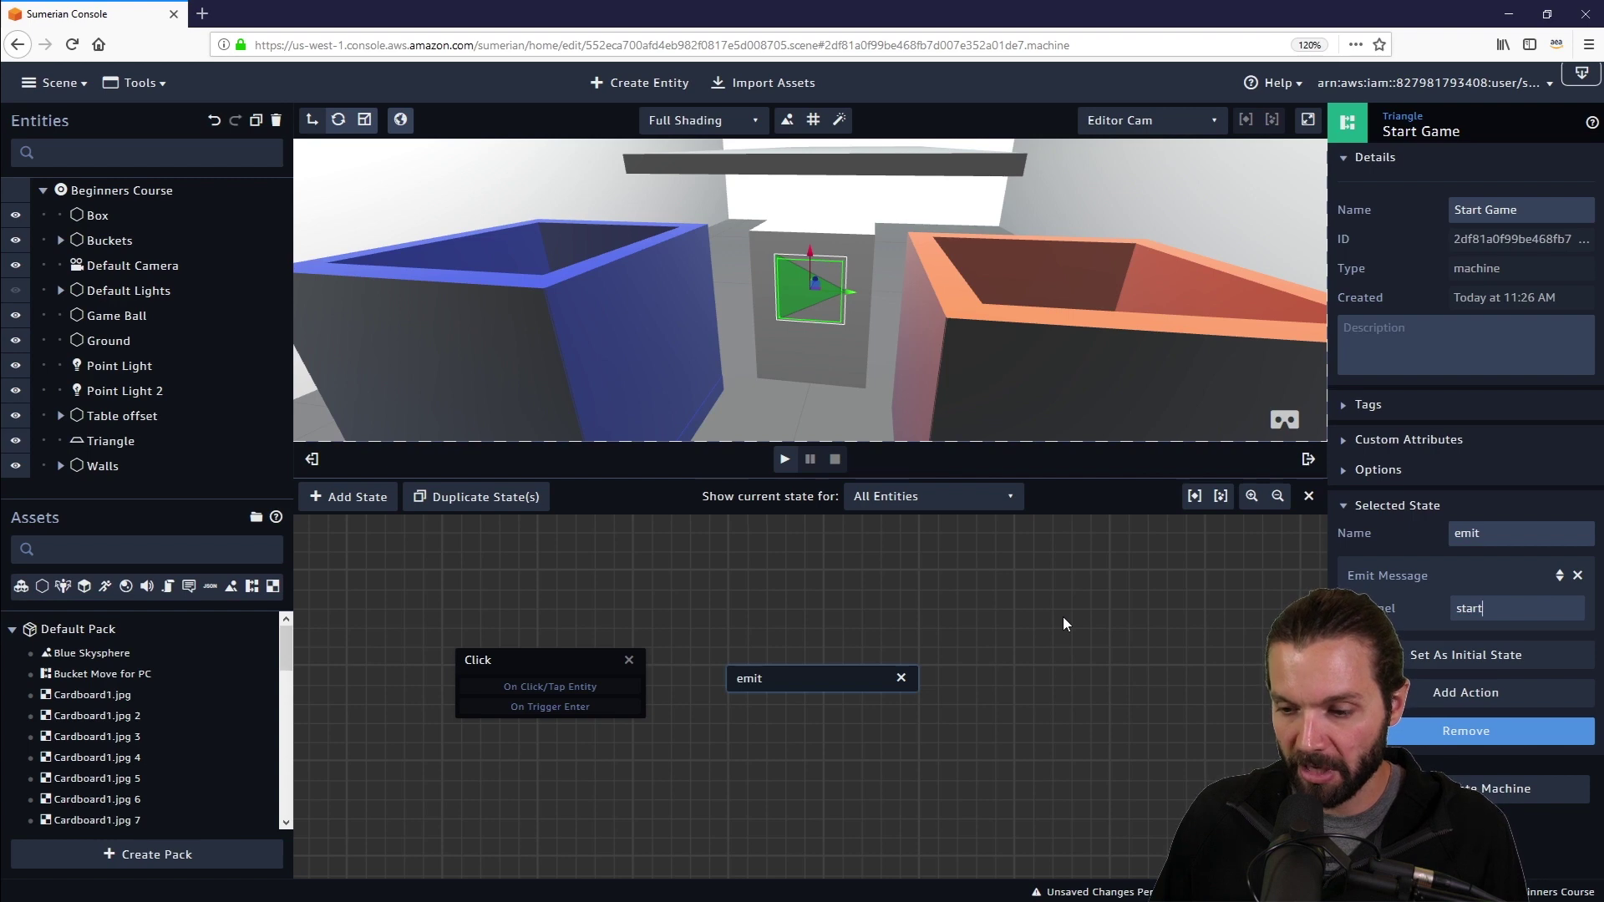
{"action": "left_click_drag", "start_coordinate": [800, 680], "coordinate": [806, 673]}
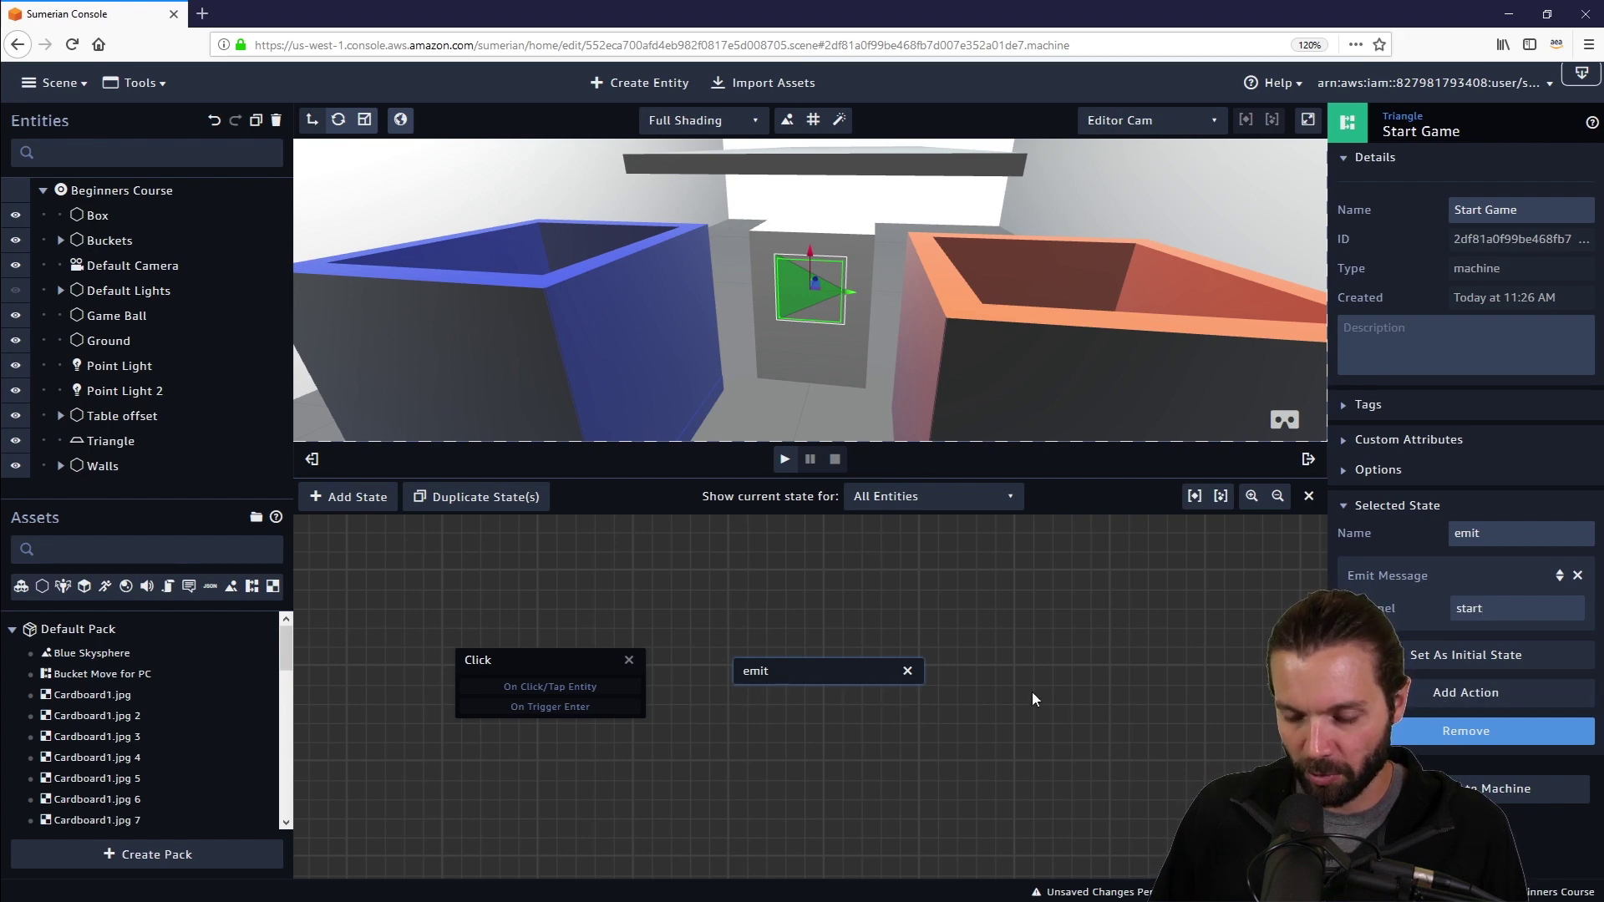
Add a Transition action to the emit state.
{"action": "left_click", "coordinate": [1458, 700]}
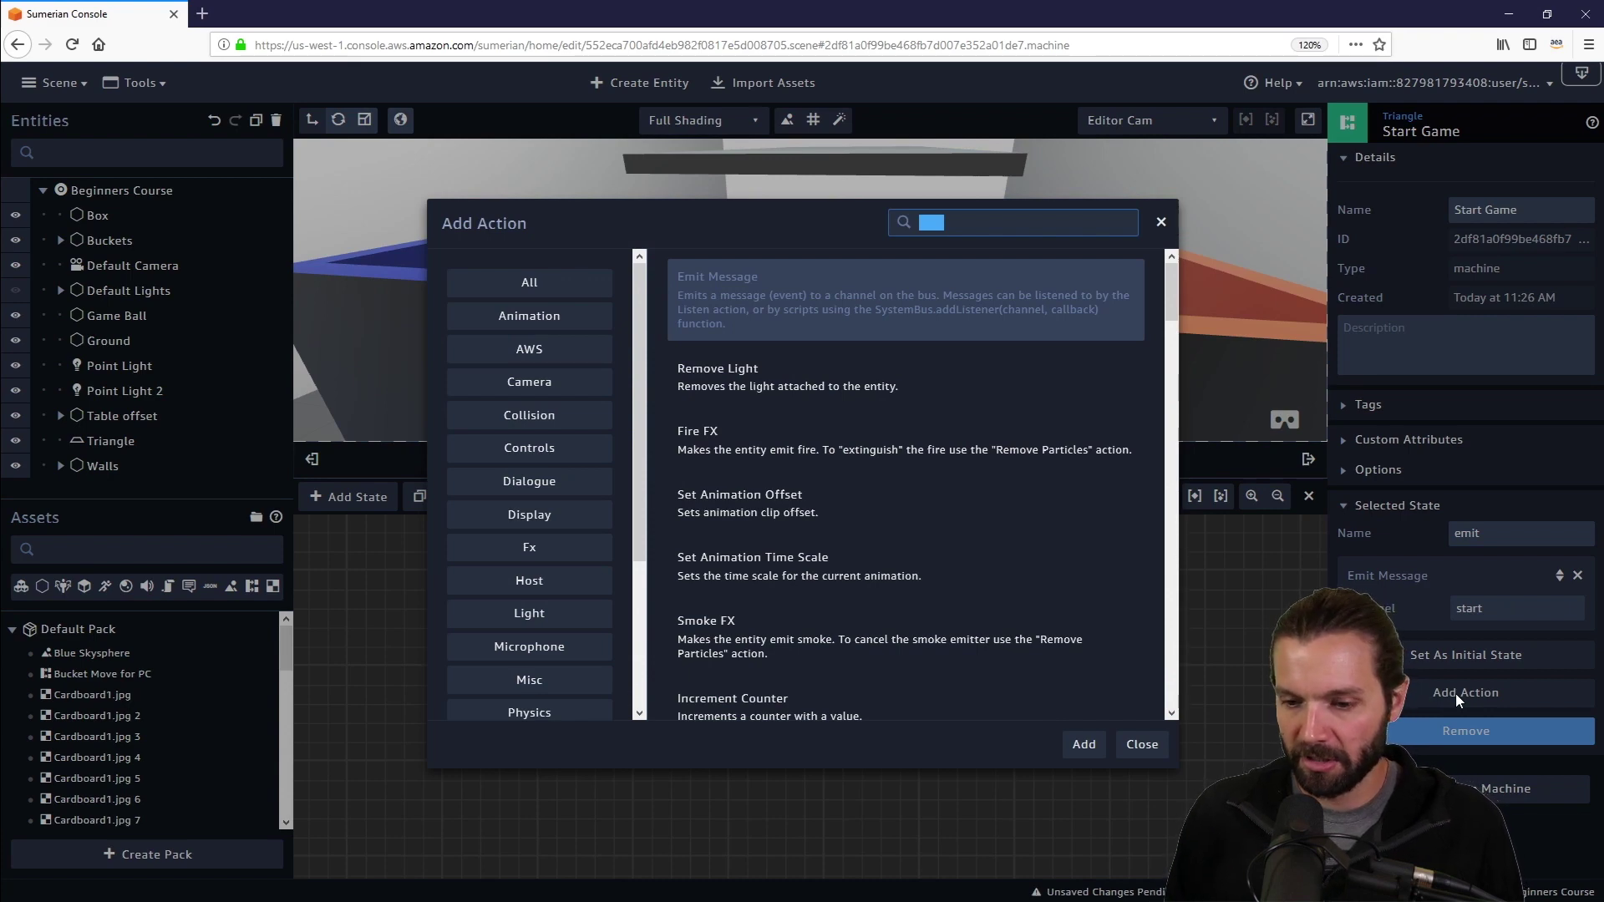
{"action": "type", "text": "trans"}
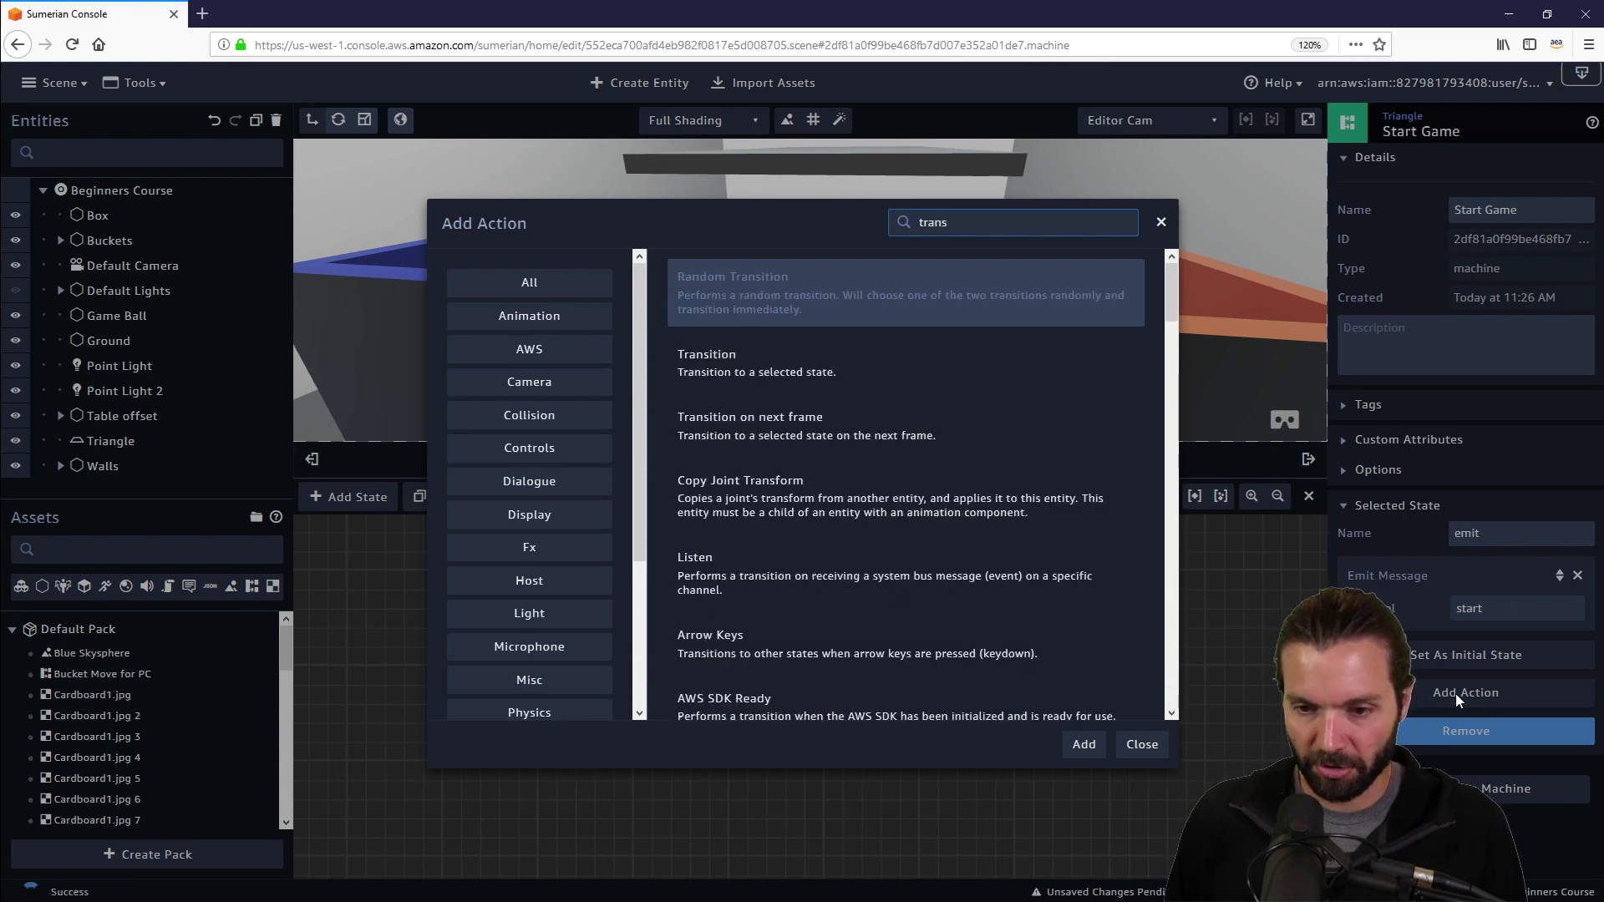
{"action": "left_click", "coordinate": [973, 378]}
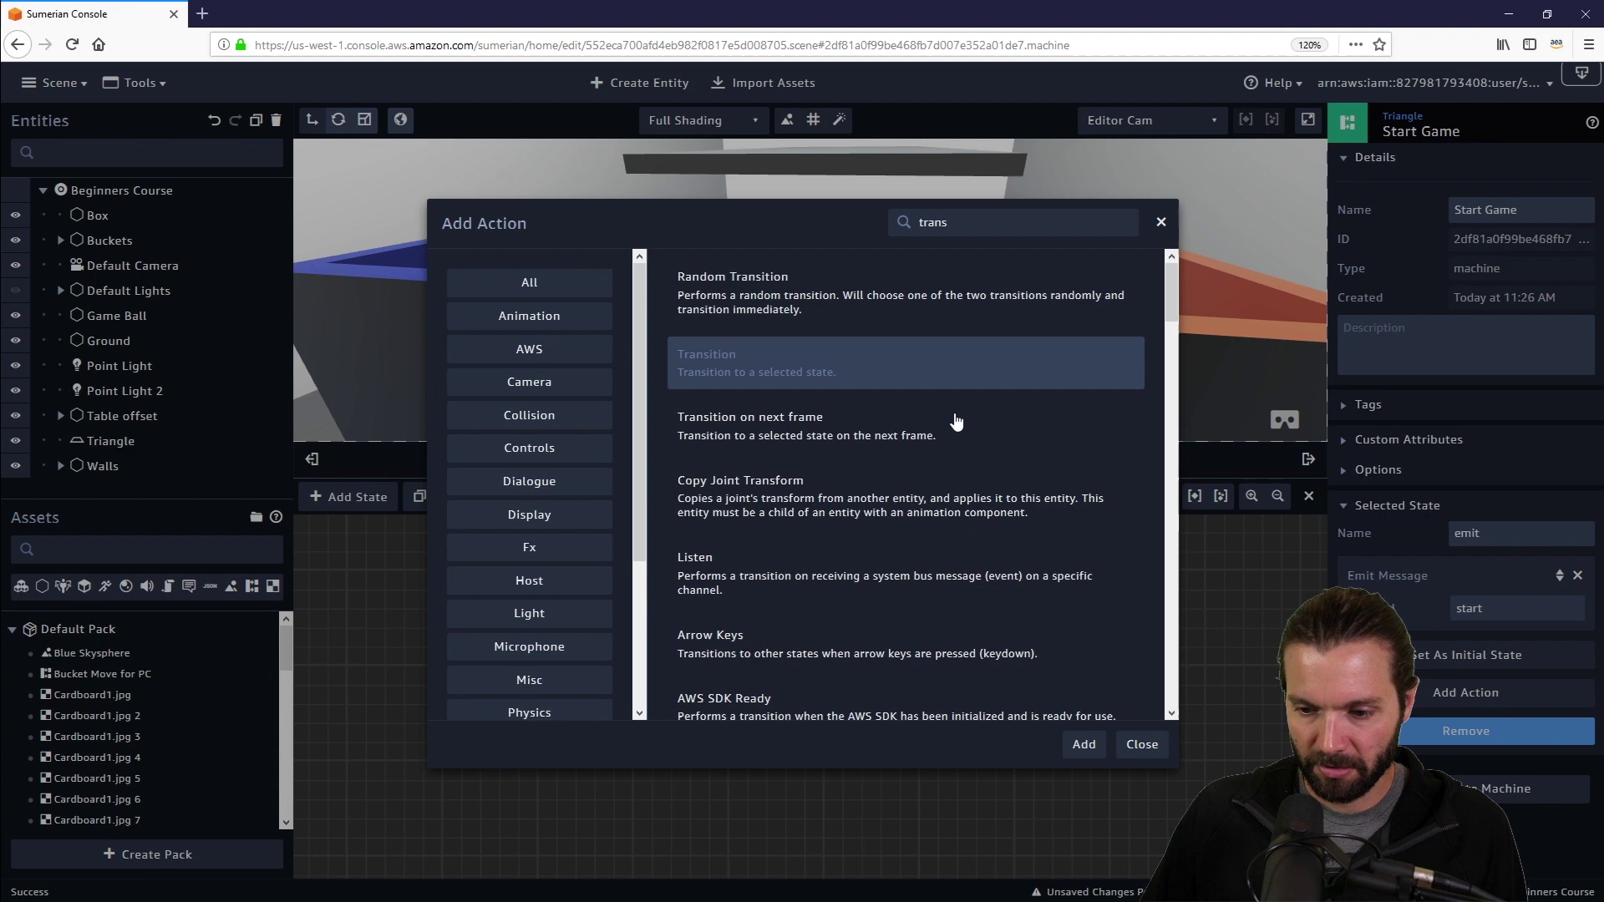
{"action": "left_click", "coordinate": [1084, 745]}
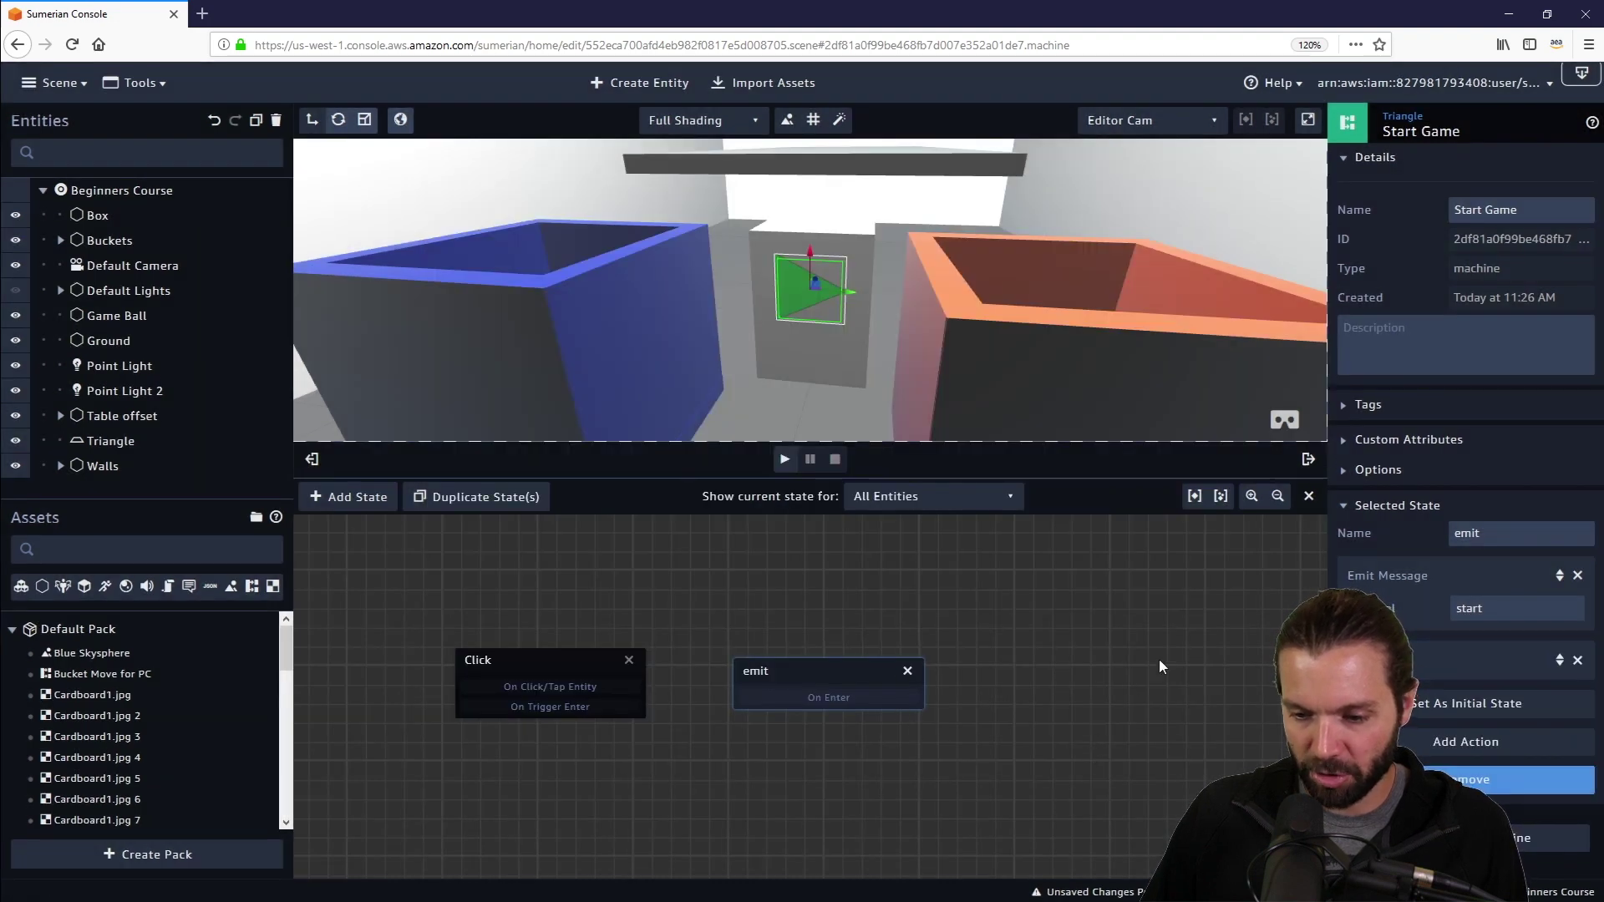
Add a third state named Change color and place it beyond the emit state in the graph.
{"action": "left_click", "coordinate": [346, 498]}
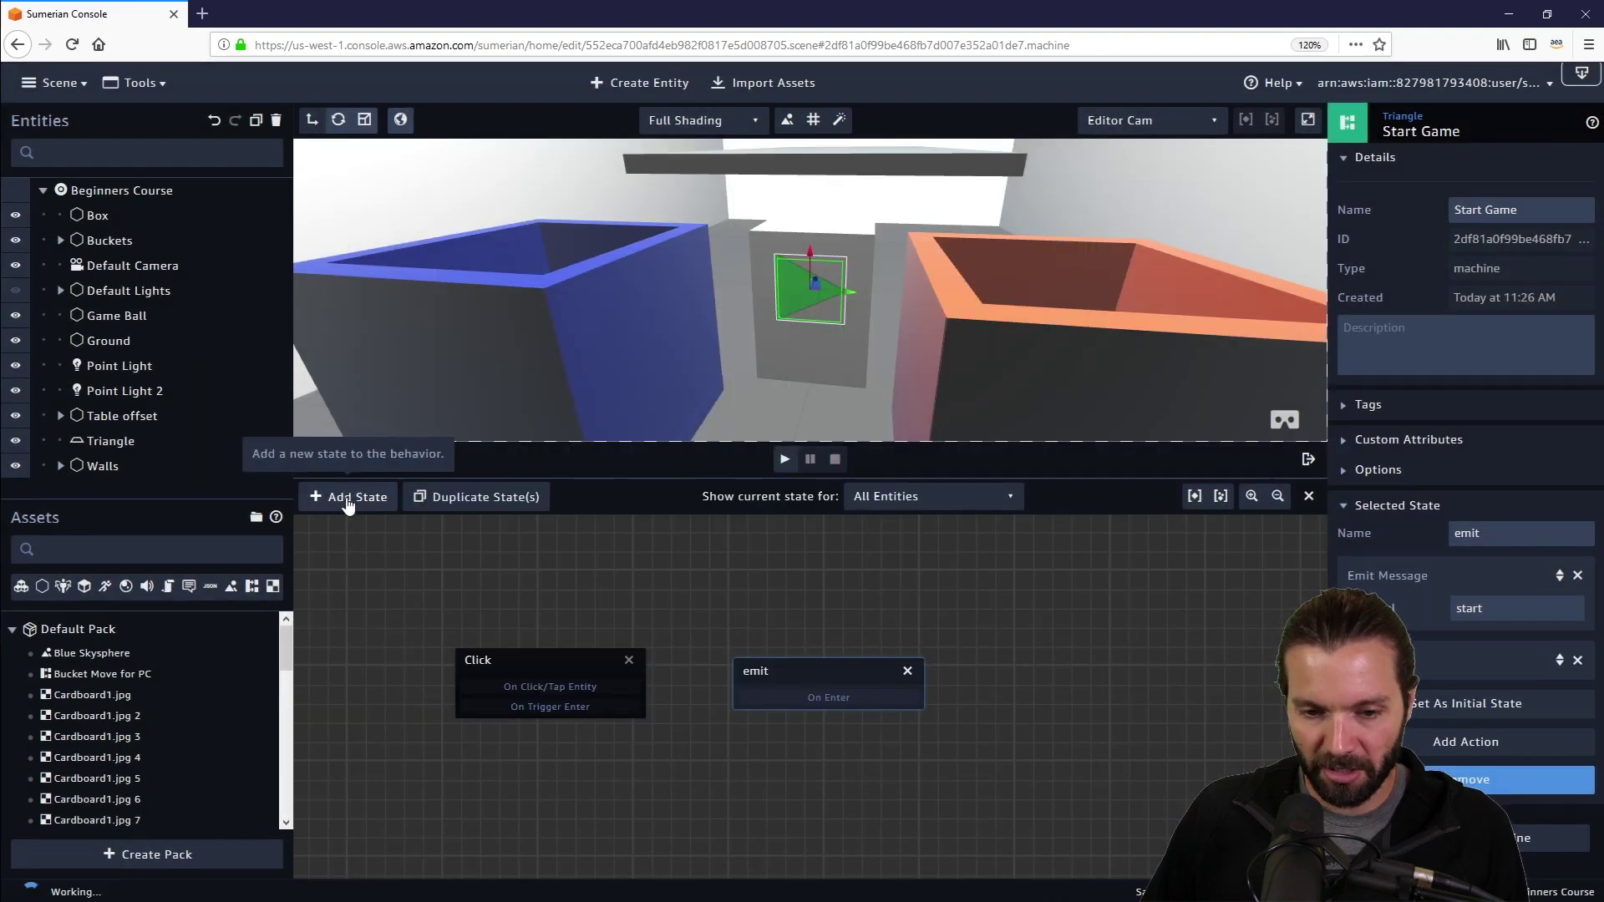
{"action": "left_click", "coordinate": [346, 498]}
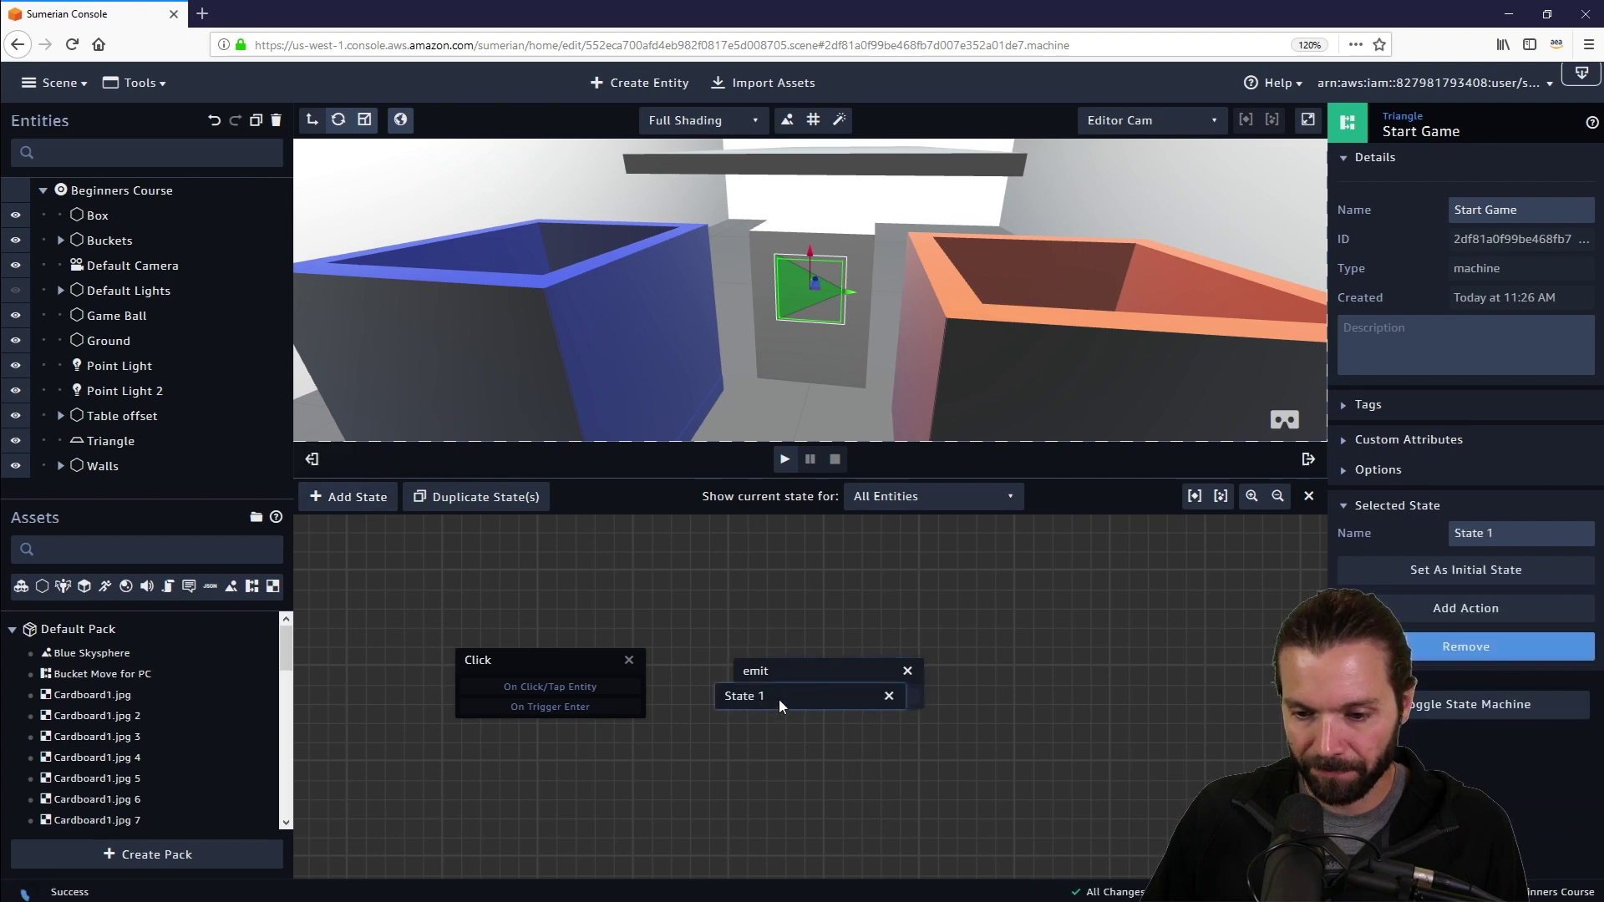
{"action": "left_click_drag", "start_coordinate": [779, 699], "coordinate": [1071, 674]}
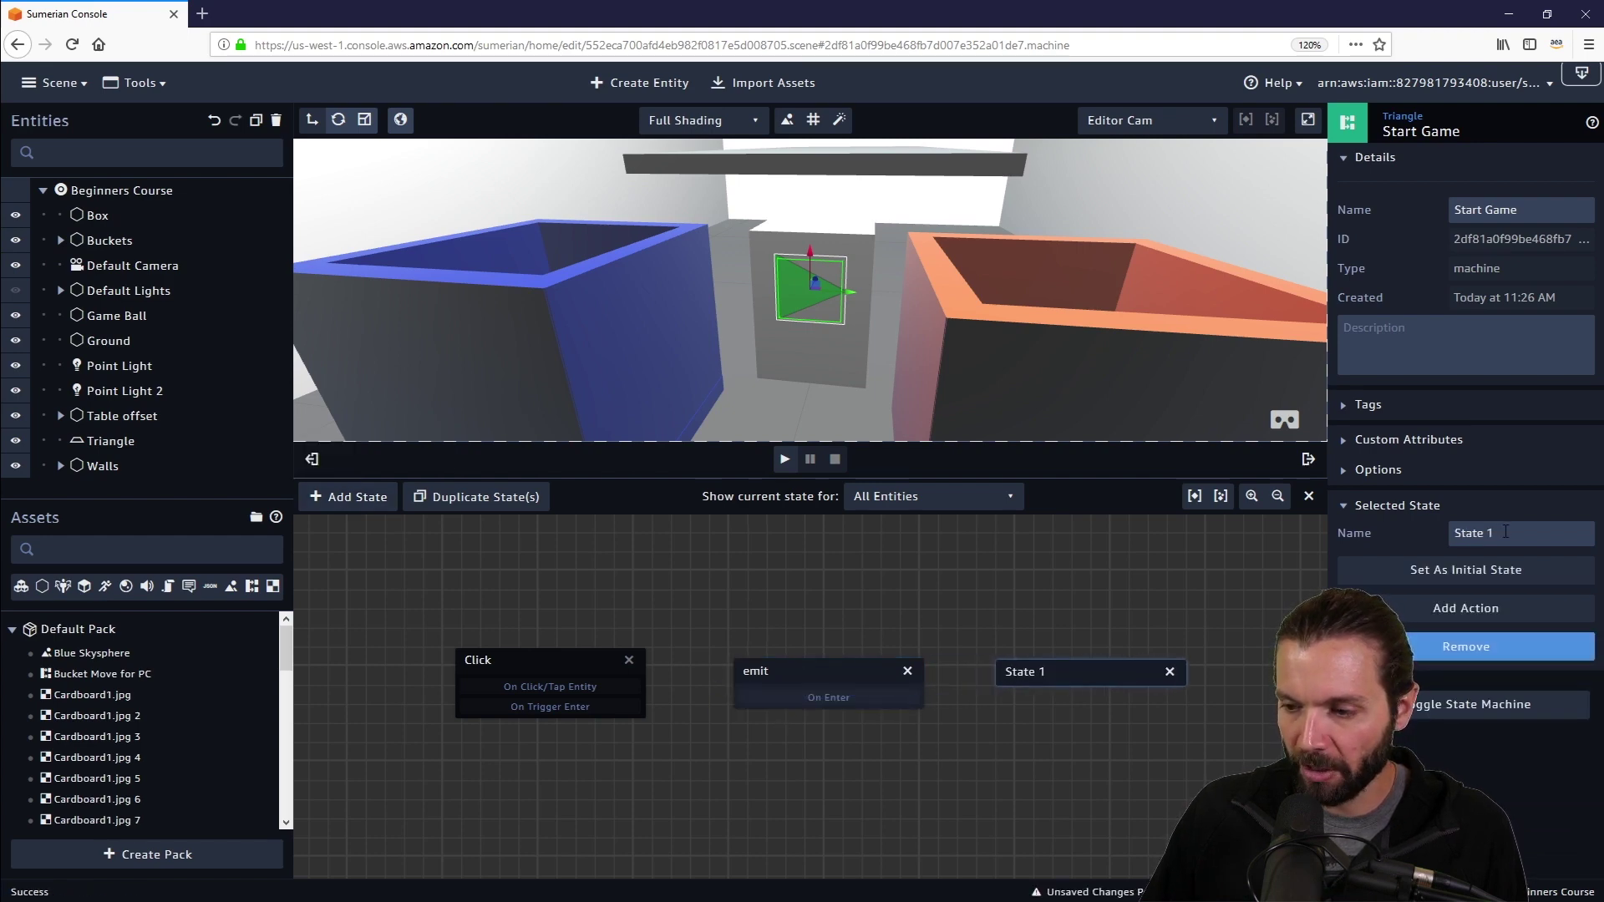
{"action": "triple_click", "coordinate": [1475, 533]}
{"action": "type", "text": "Change color"}
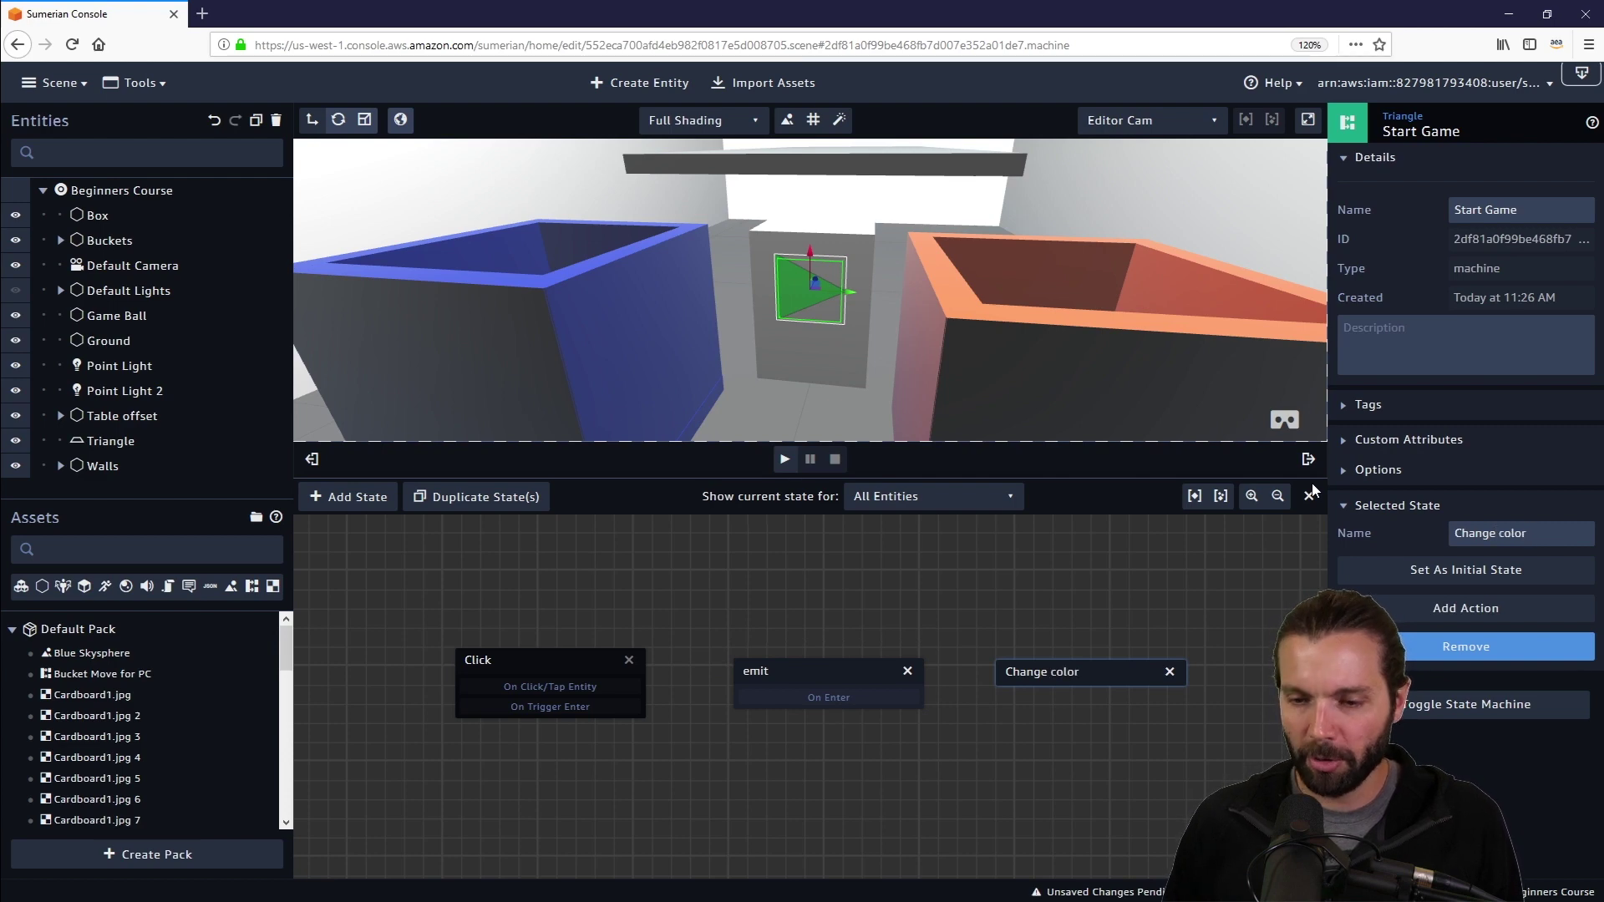
{"action": "left_click_drag", "start_coordinate": [844, 218], "coordinate": [867, 262]}
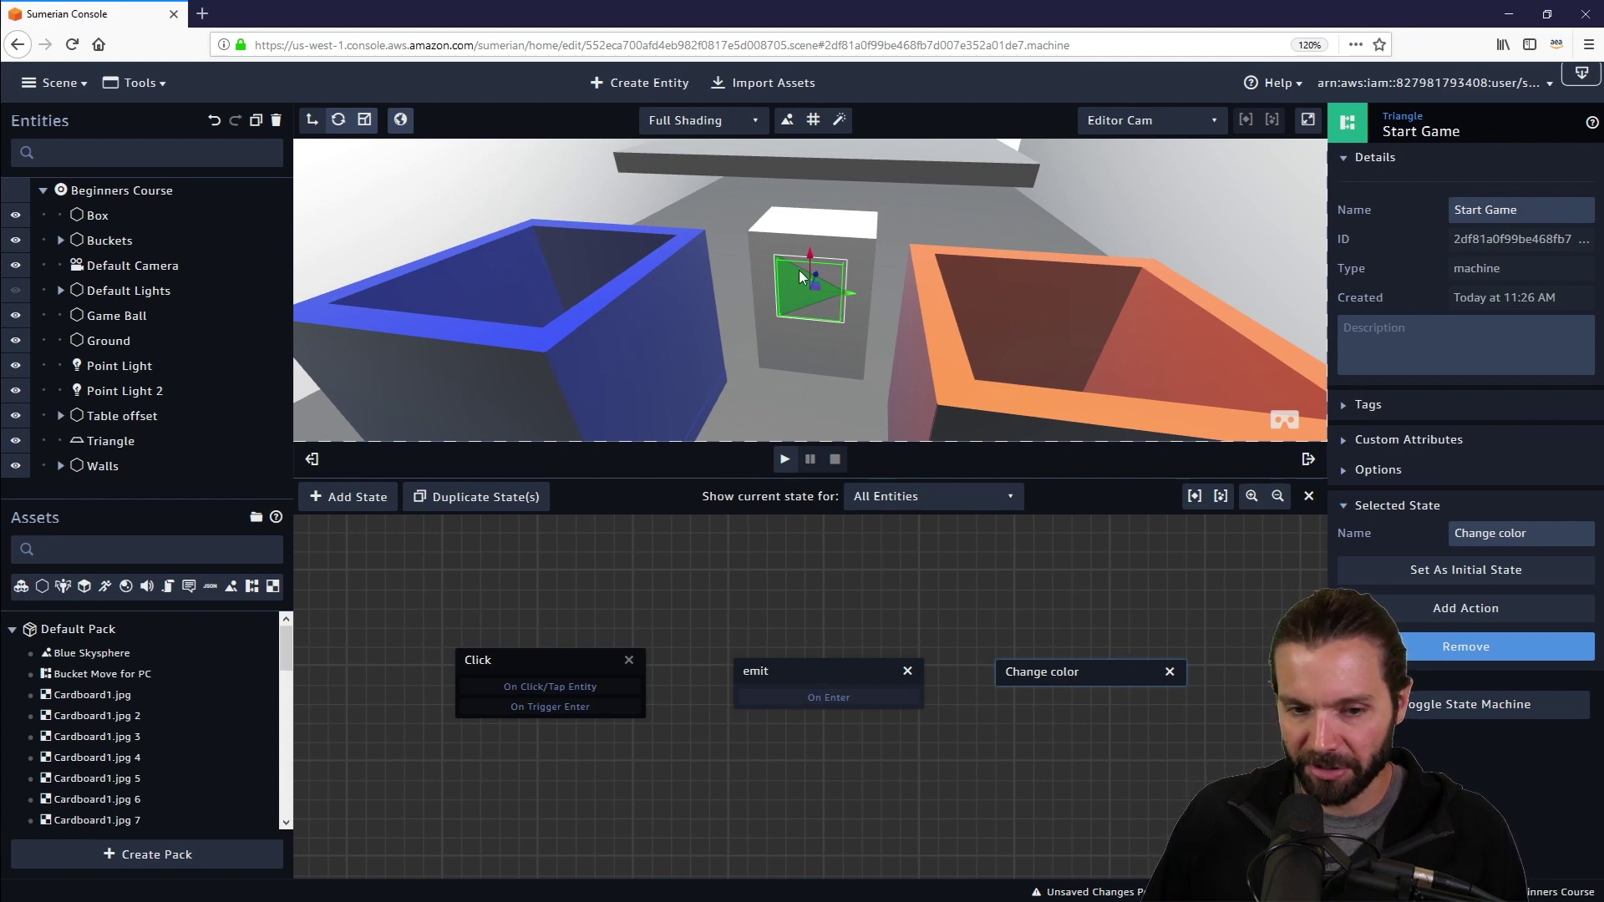
Add a Set Material Color action to the Change color state.
{"action": "left_click", "coordinate": [1476, 612]}
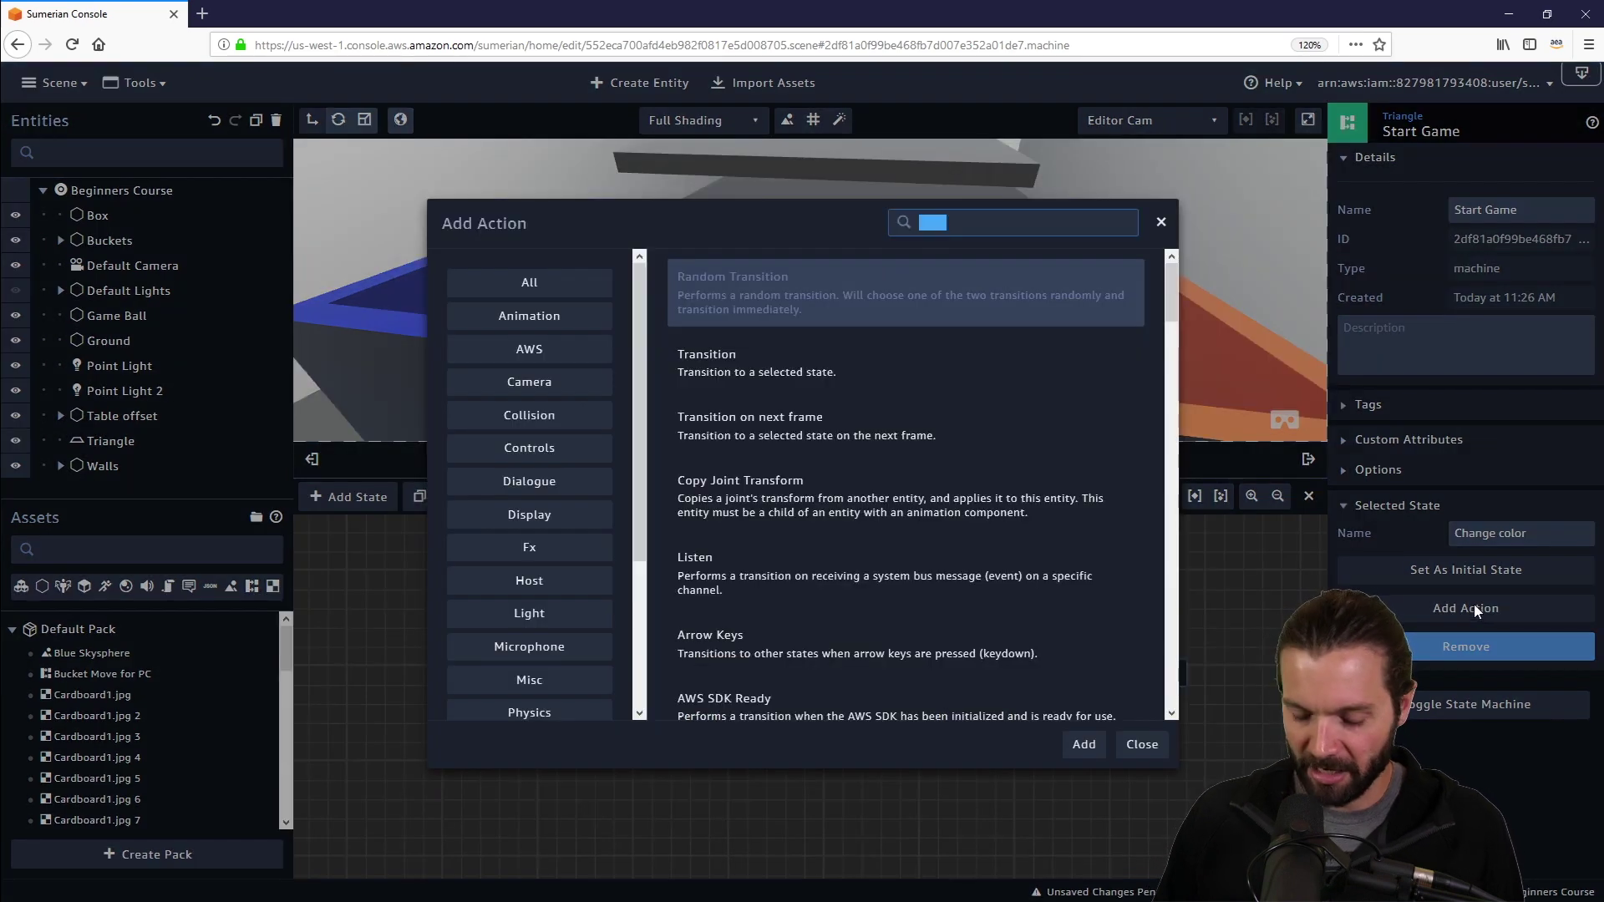
{"action": "type", "text": "change ma"}
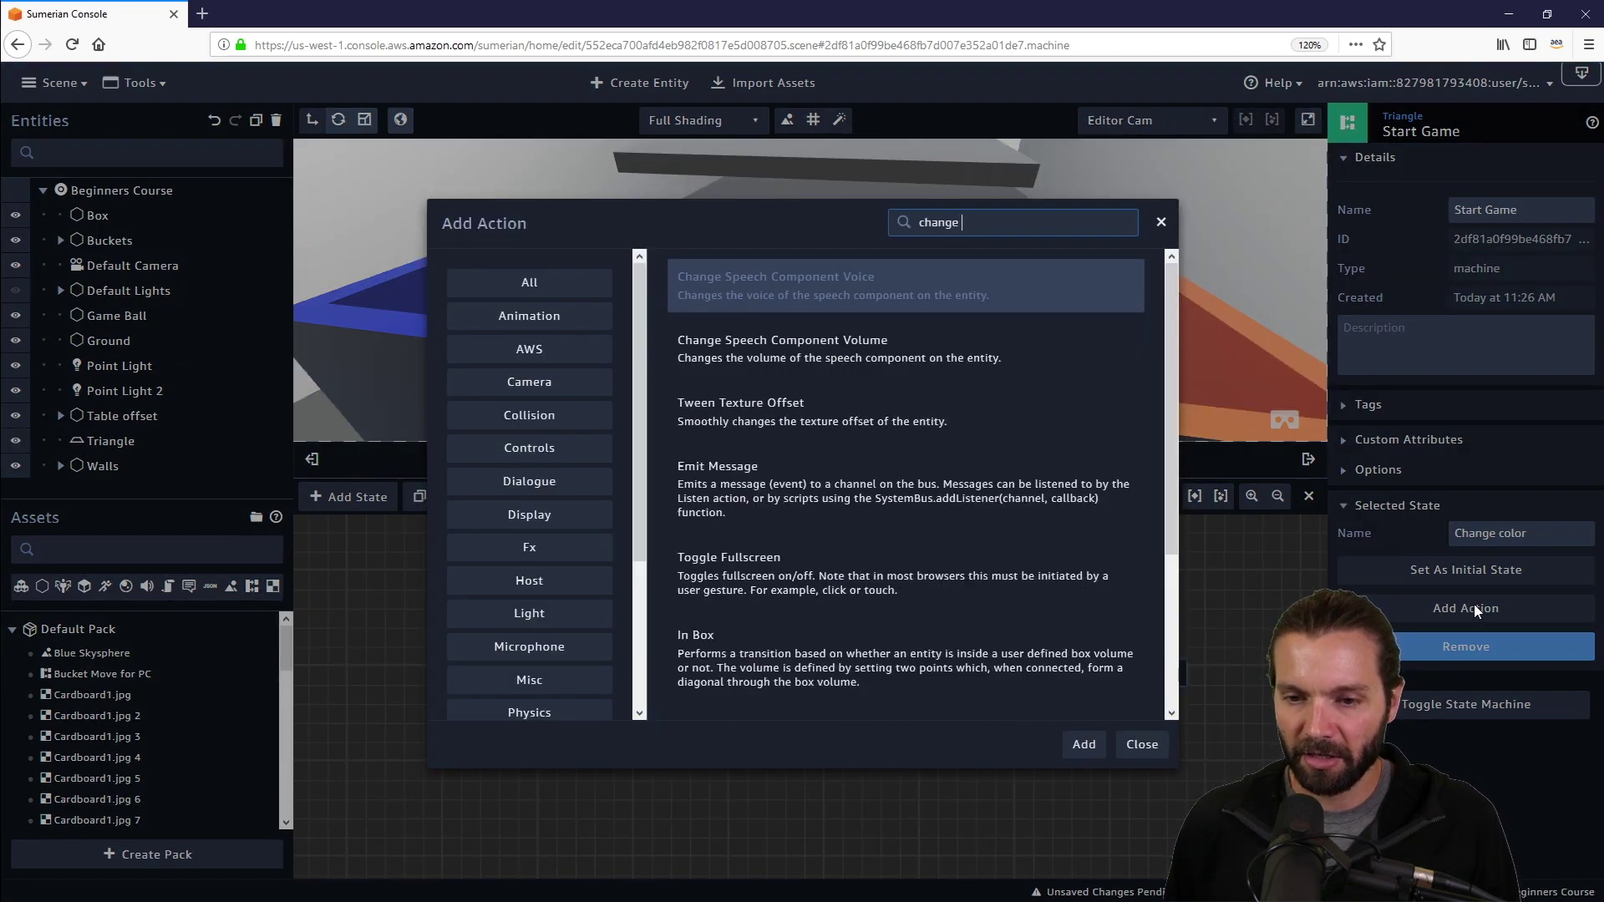
{"action": "key", "text": "BackSpace"}
{"action": "key", "text": "BackSpace"}
{"action": "key", "text": "BackSpace"}
{"action": "key", "text": "BackSpace"}
{"action": "key", "text": "BackSpace"}
{"action": "key", "text": "BackSpace"}
{"action": "key", "text": "BackSpace"}
{"action": "key", "text": "BackSpace"}
{"action": "key", "text": "BackSpace"}
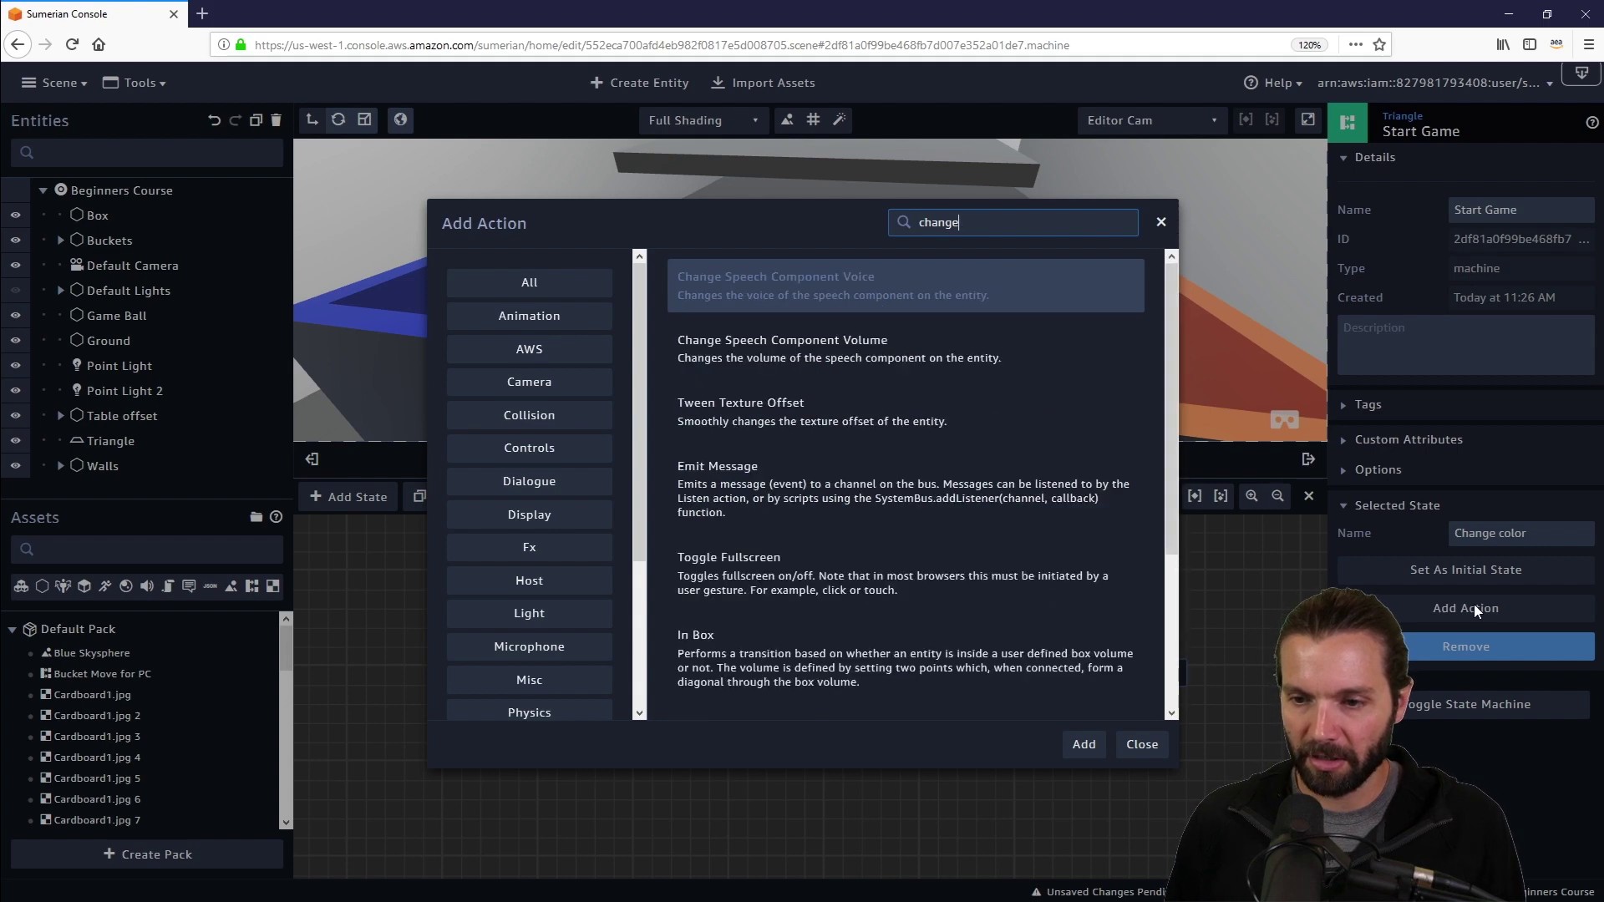
{"action": "type", "text": "set"}
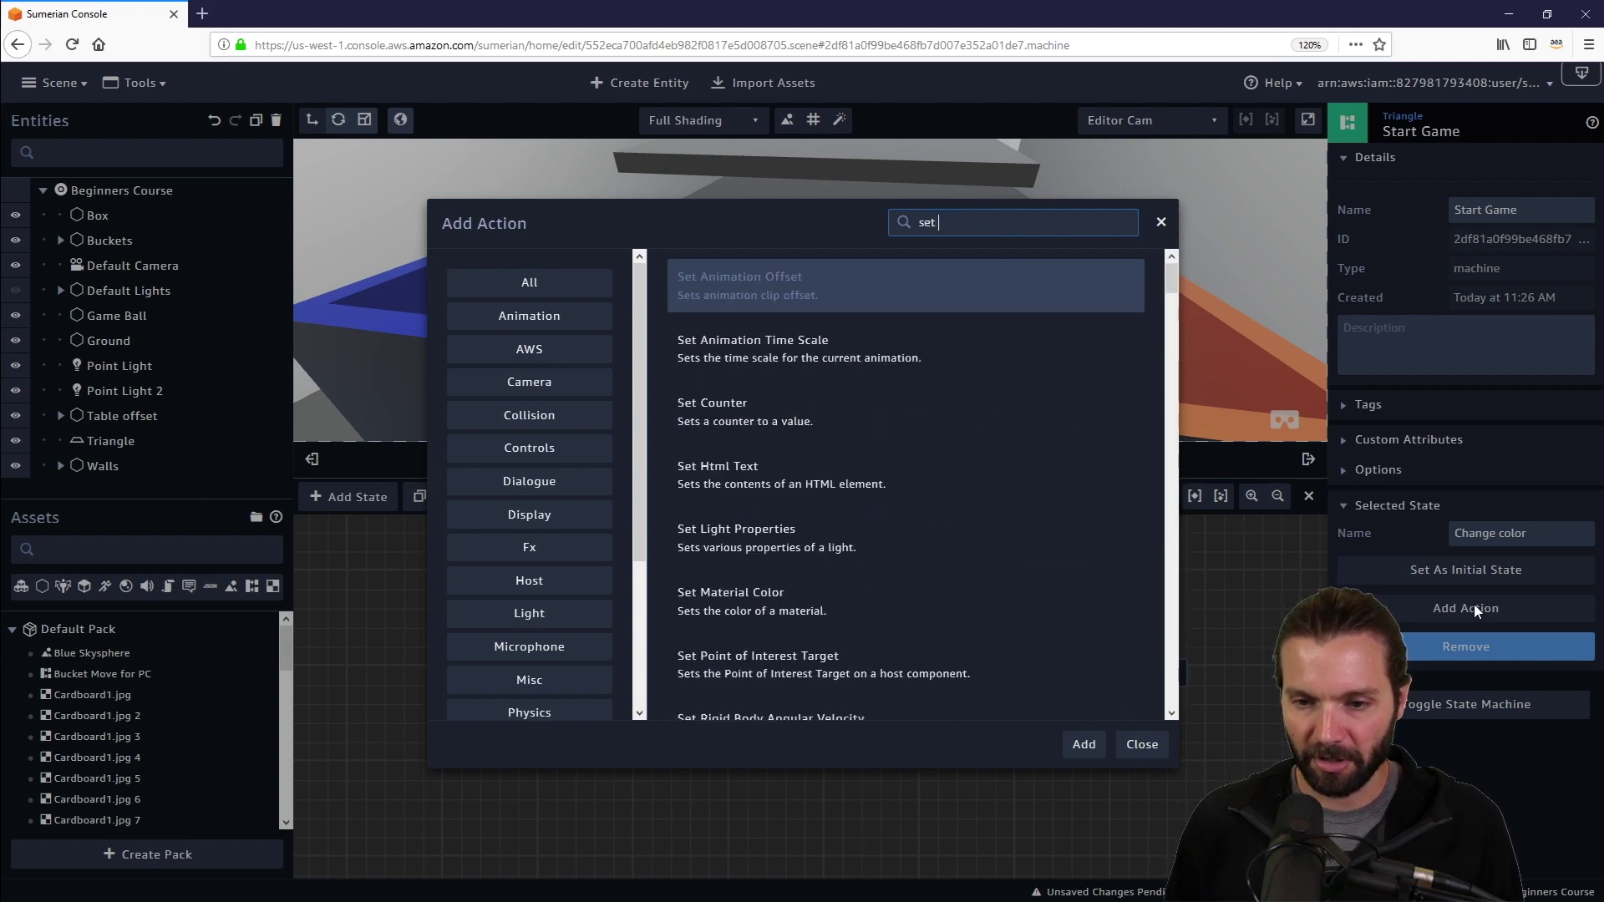
{"action": "type", "text": " mater"}
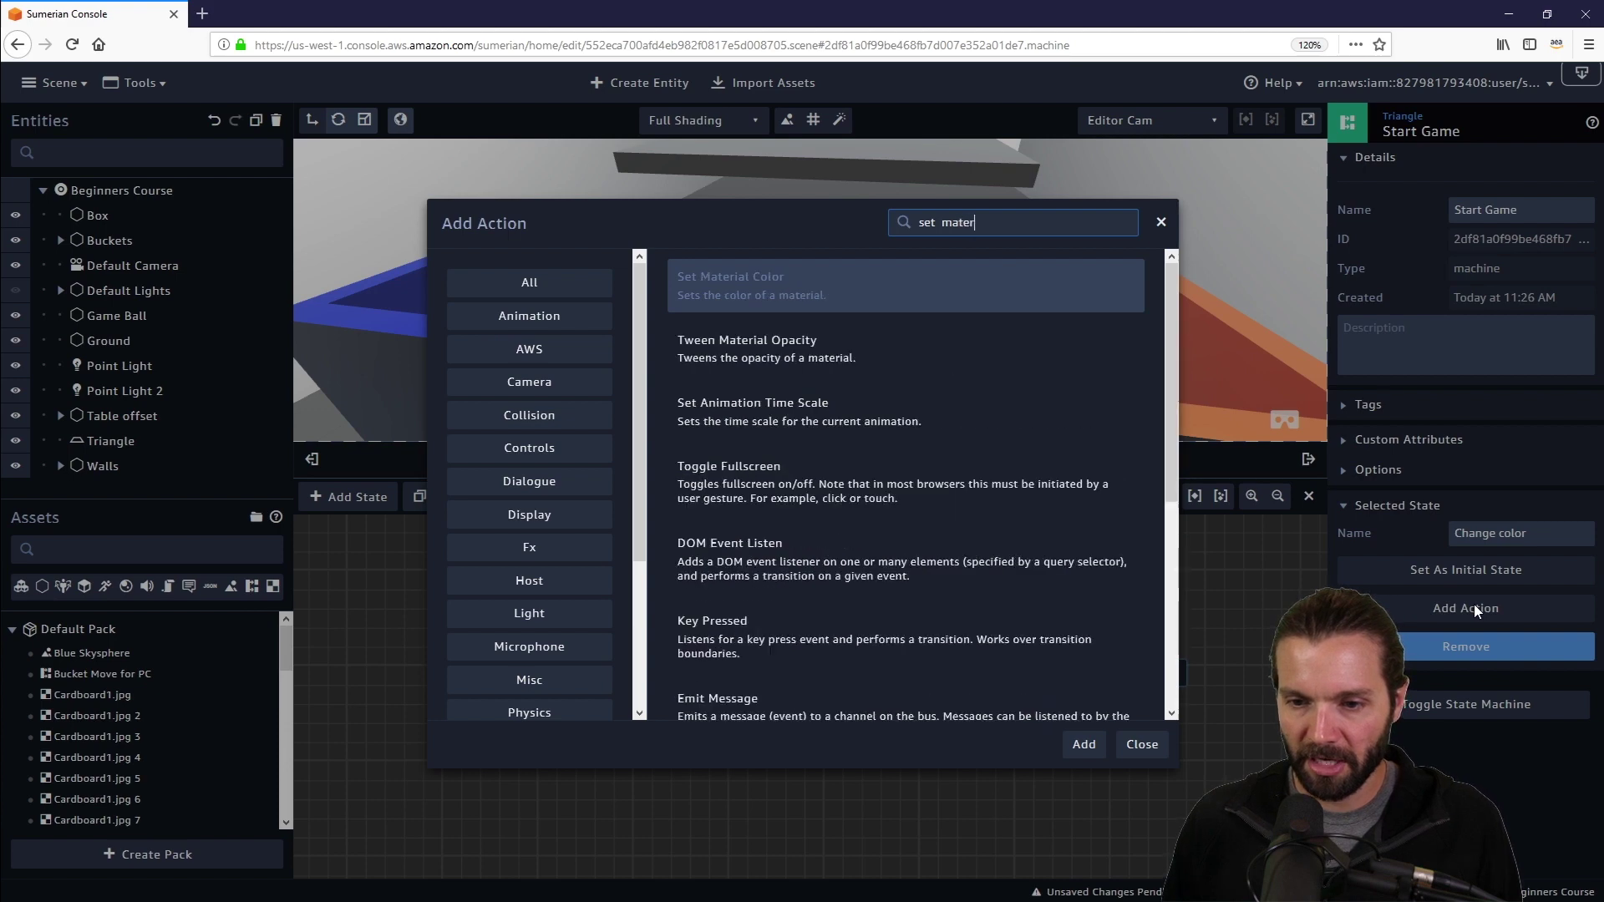
{"action": "left_click", "coordinate": [1083, 745]}
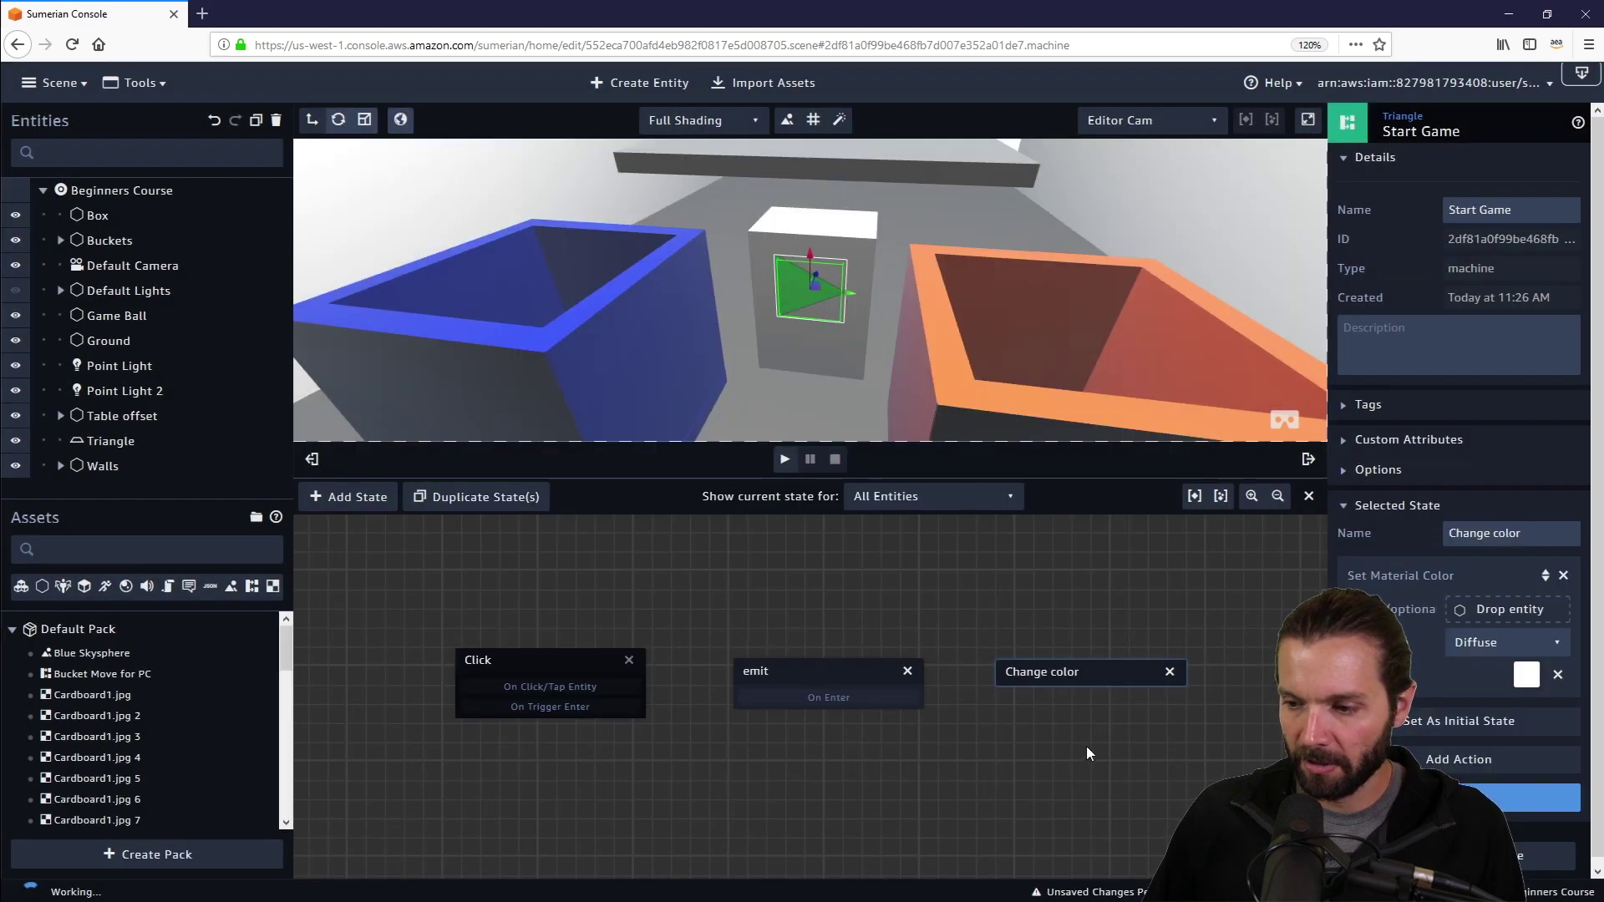
Set the diffuse color of the Set Material Color action to a dark green, about 024900.
{"action": "left_click", "coordinate": [1527, 676]}
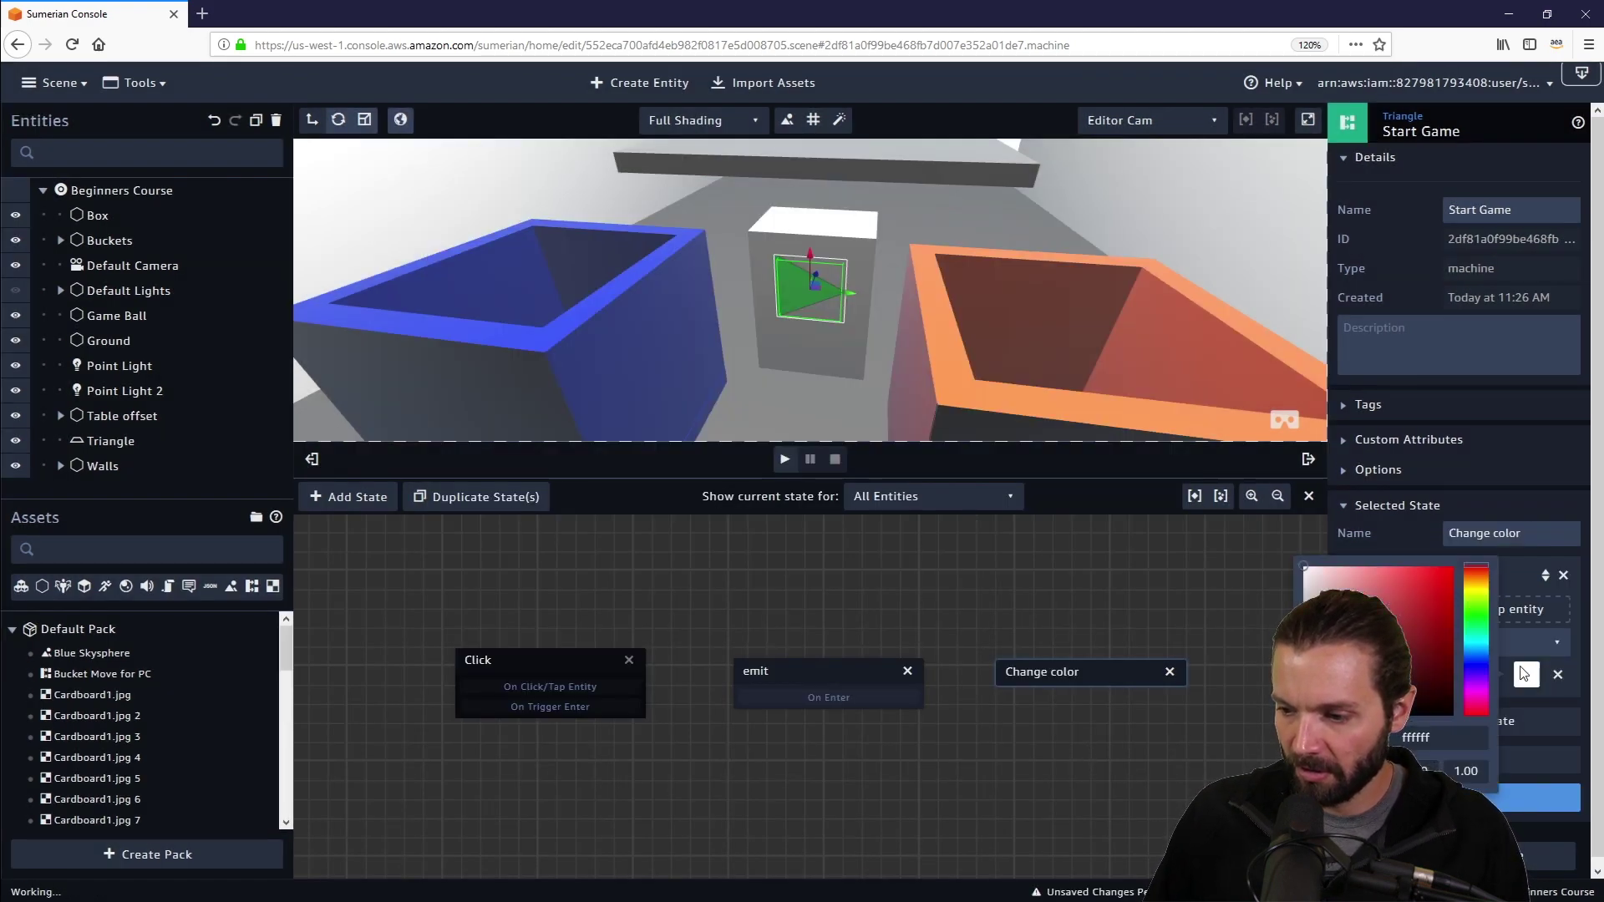
{"action": "left_click", "coordinate": [1451, 573]}
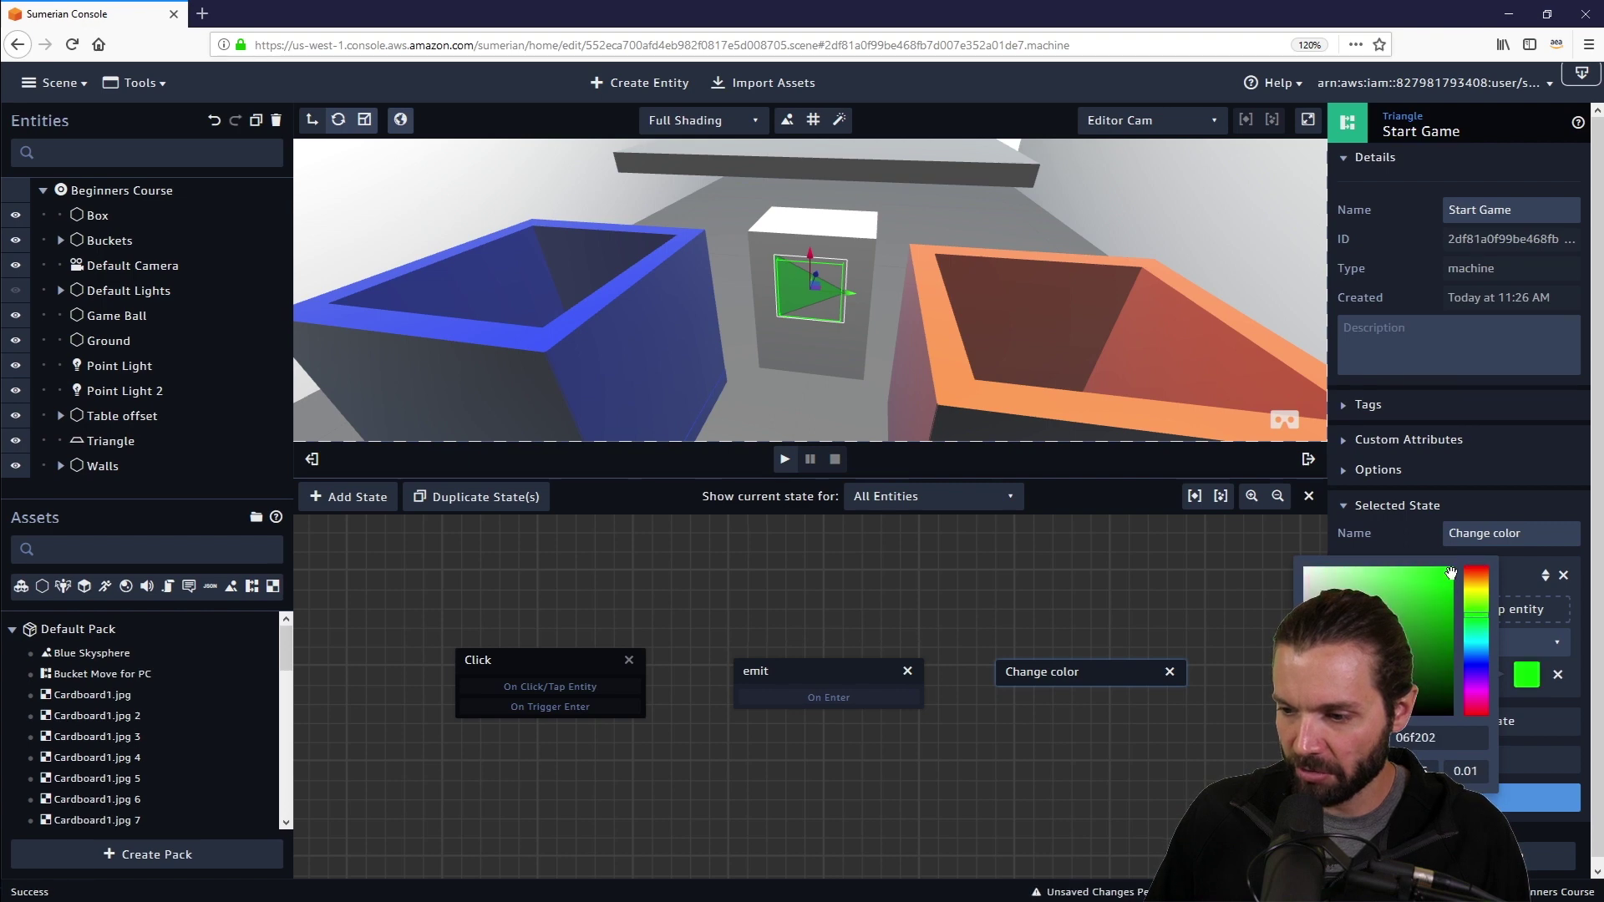
{"action": "left_click_drag", "start_coordinate": [1453, 572], "coordinate": [1454, 658]}
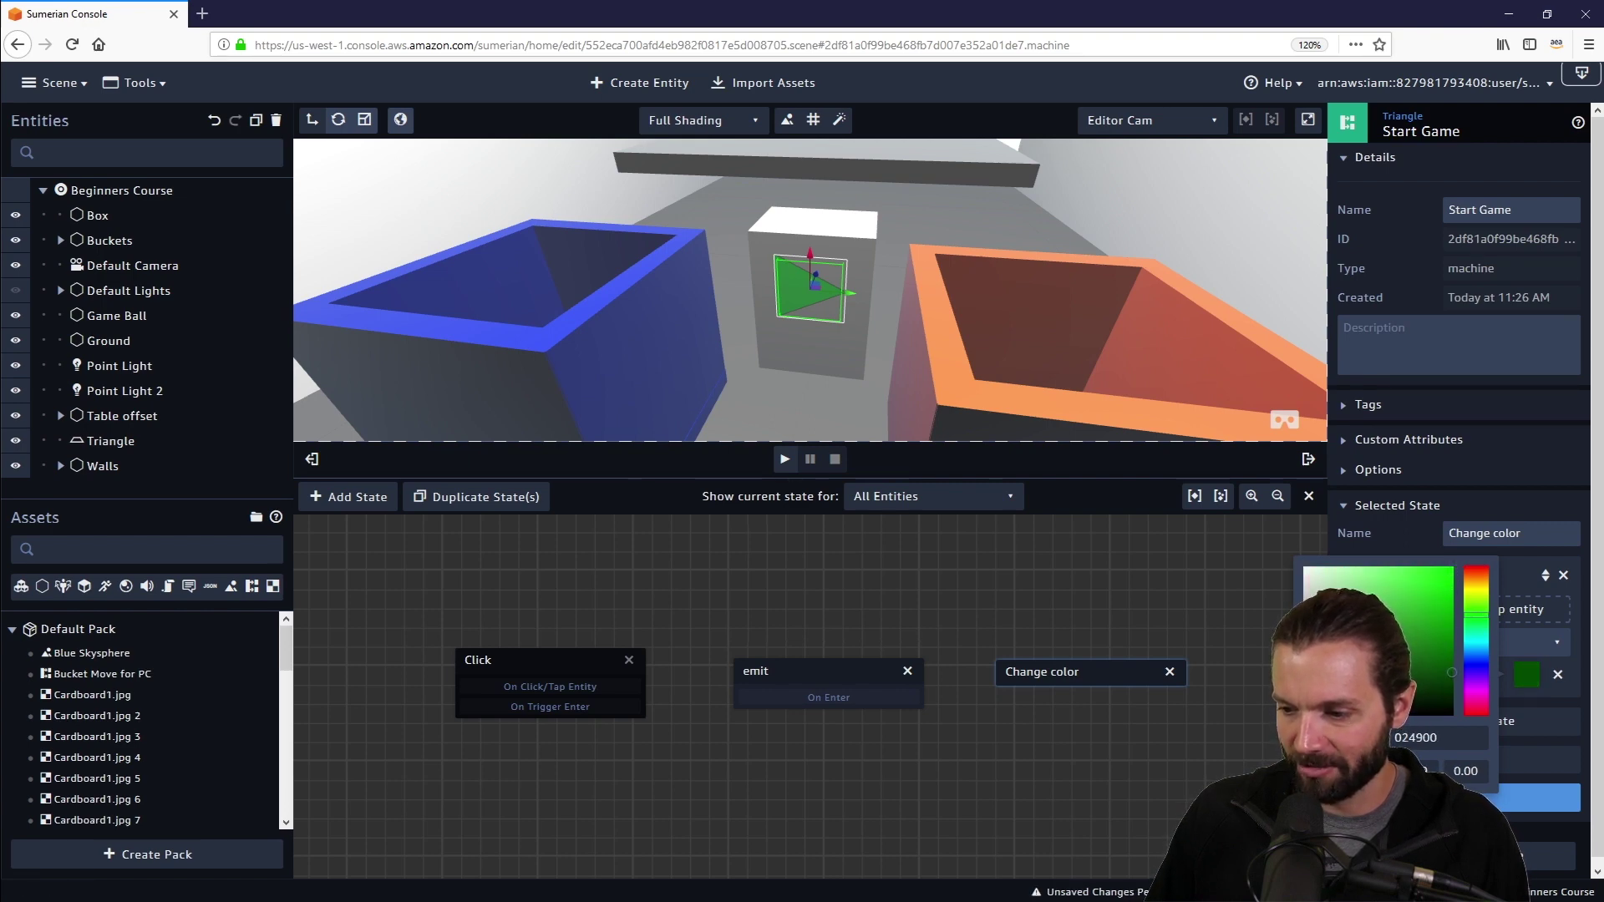
{"action": "left_click", "coordinate": [1155, 740]}
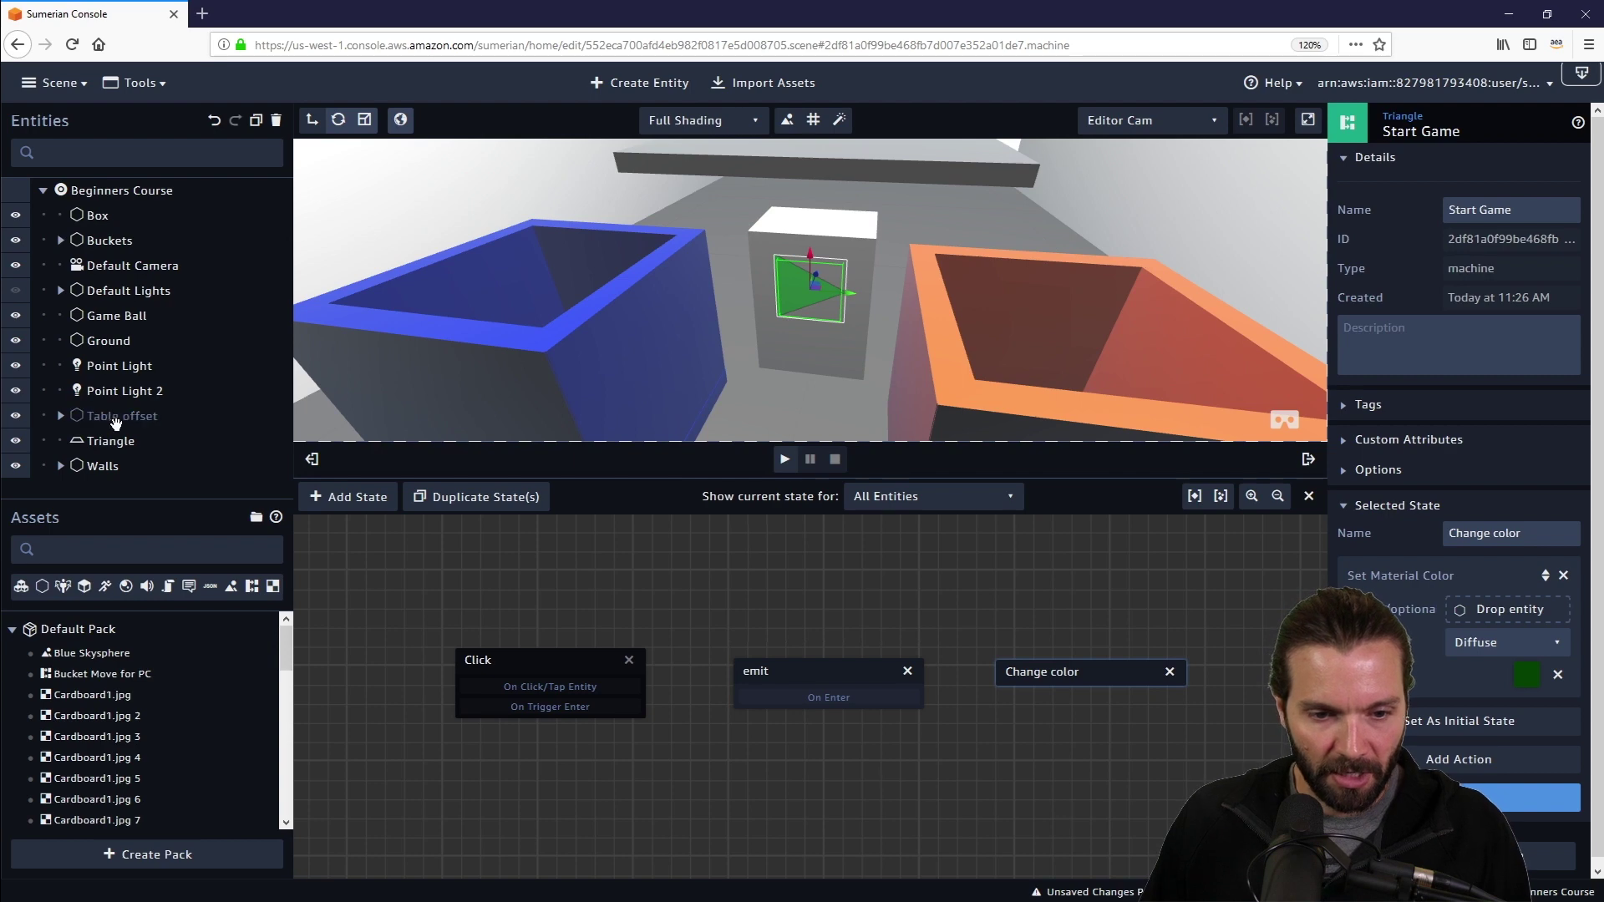
Rename the Triangle entity as Start Button.
{"action": "left_click_drag", "start_coordinate": [109, 440], "coordinate": [136, 442]}
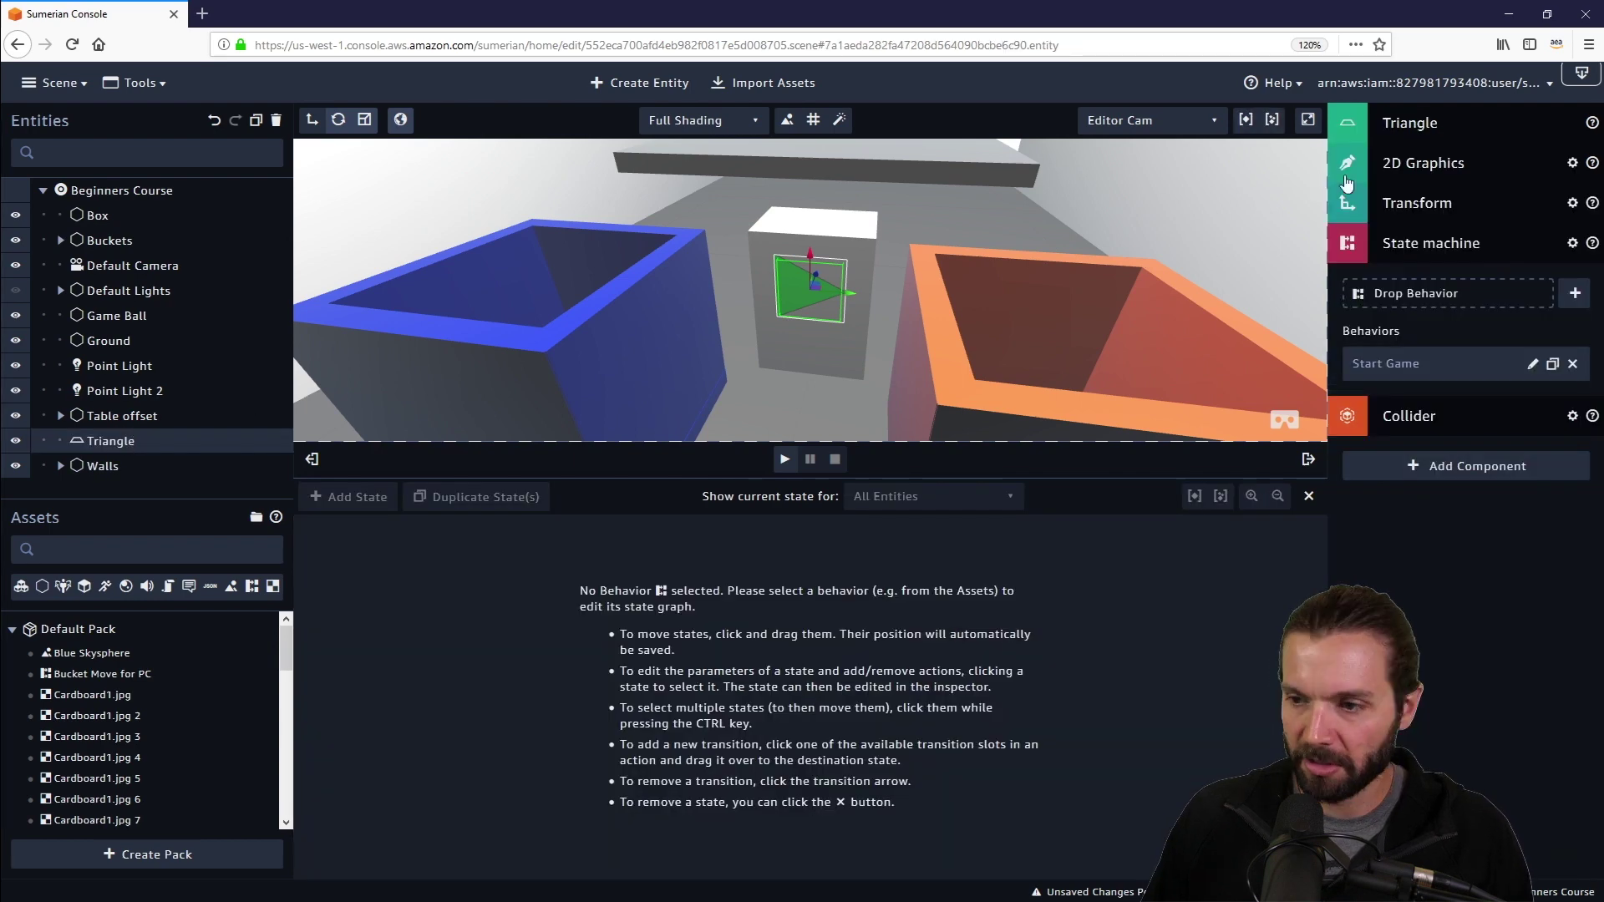
{"action": "left_click", "coordinate": [1376, 415]}
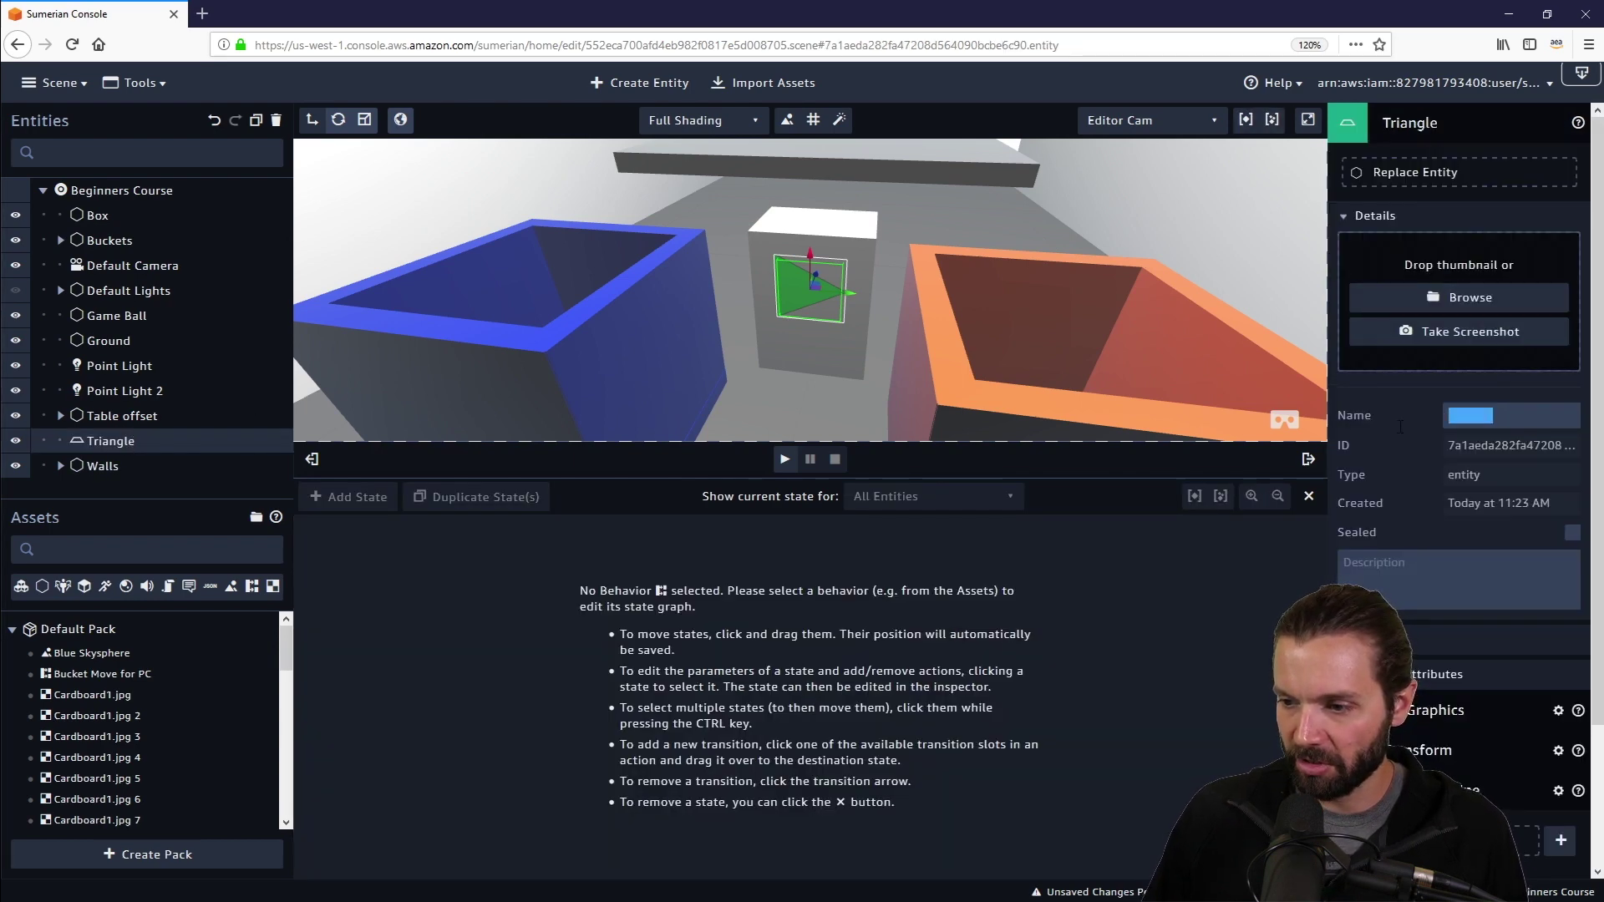
{"action": "type", "text": "S"}
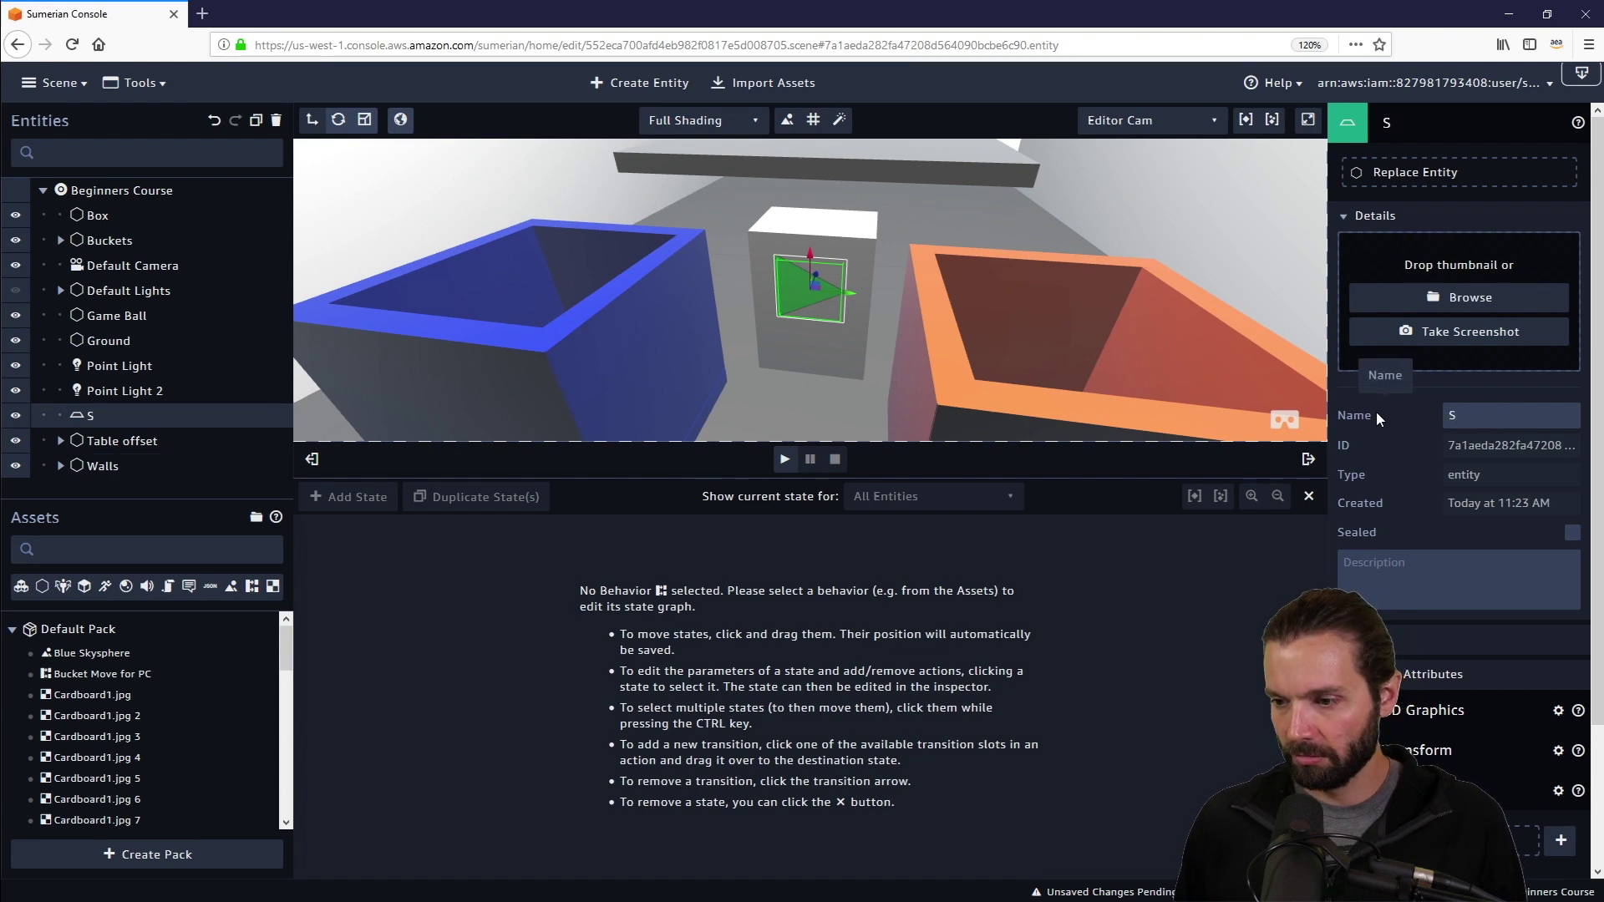
{"action": "type", "text": "tart Button"}
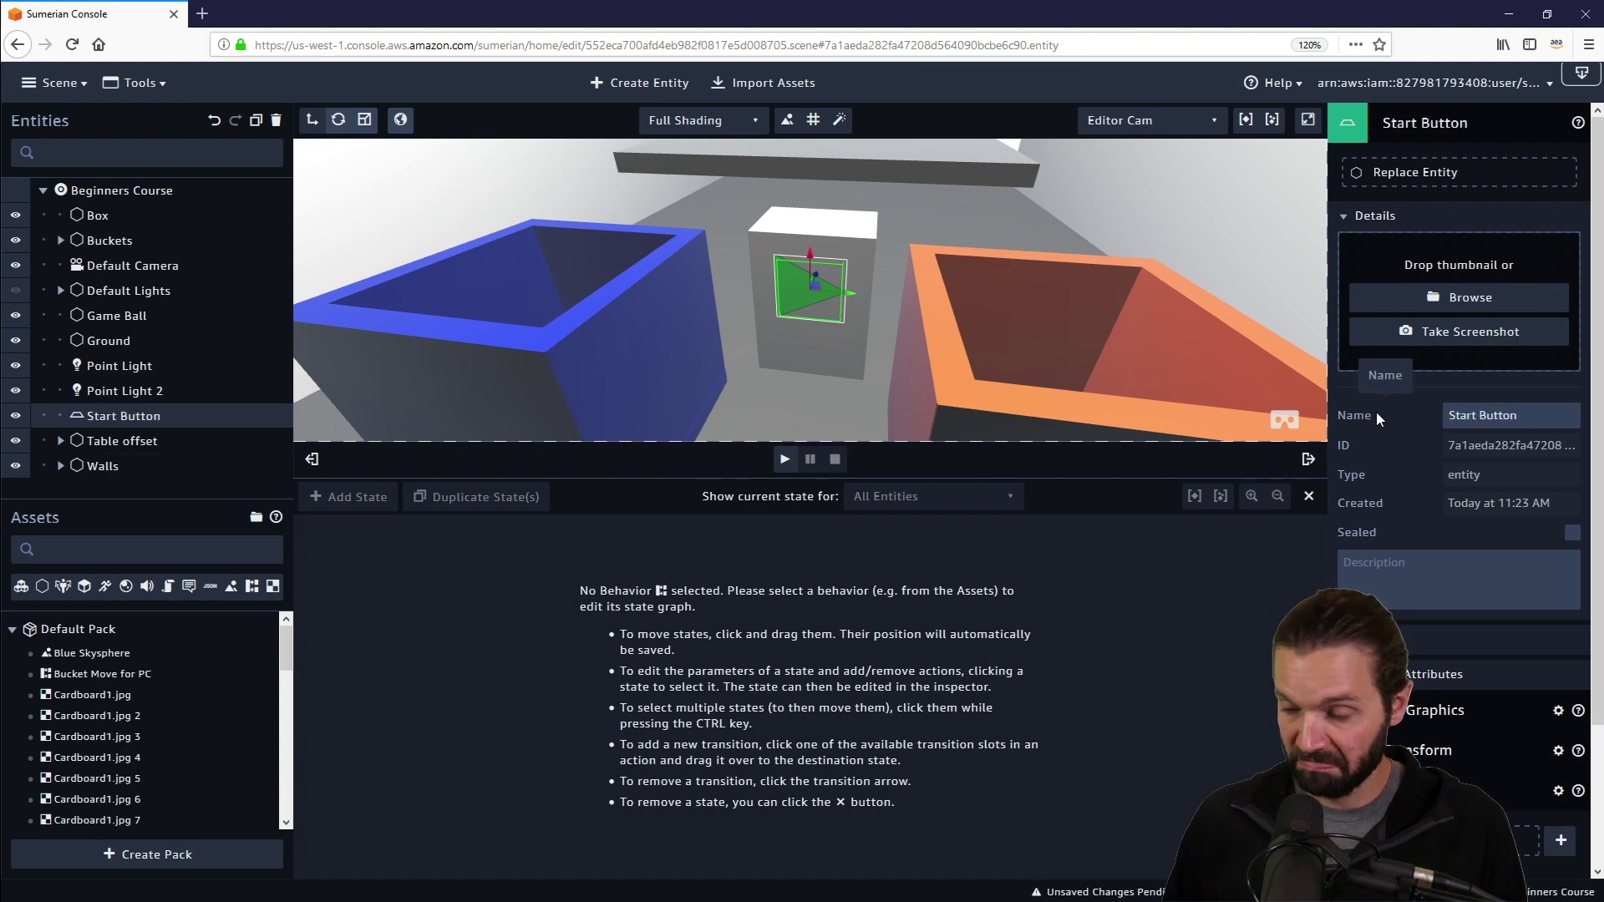
{"action": "left_click", "coordinate": [1463, 127]}
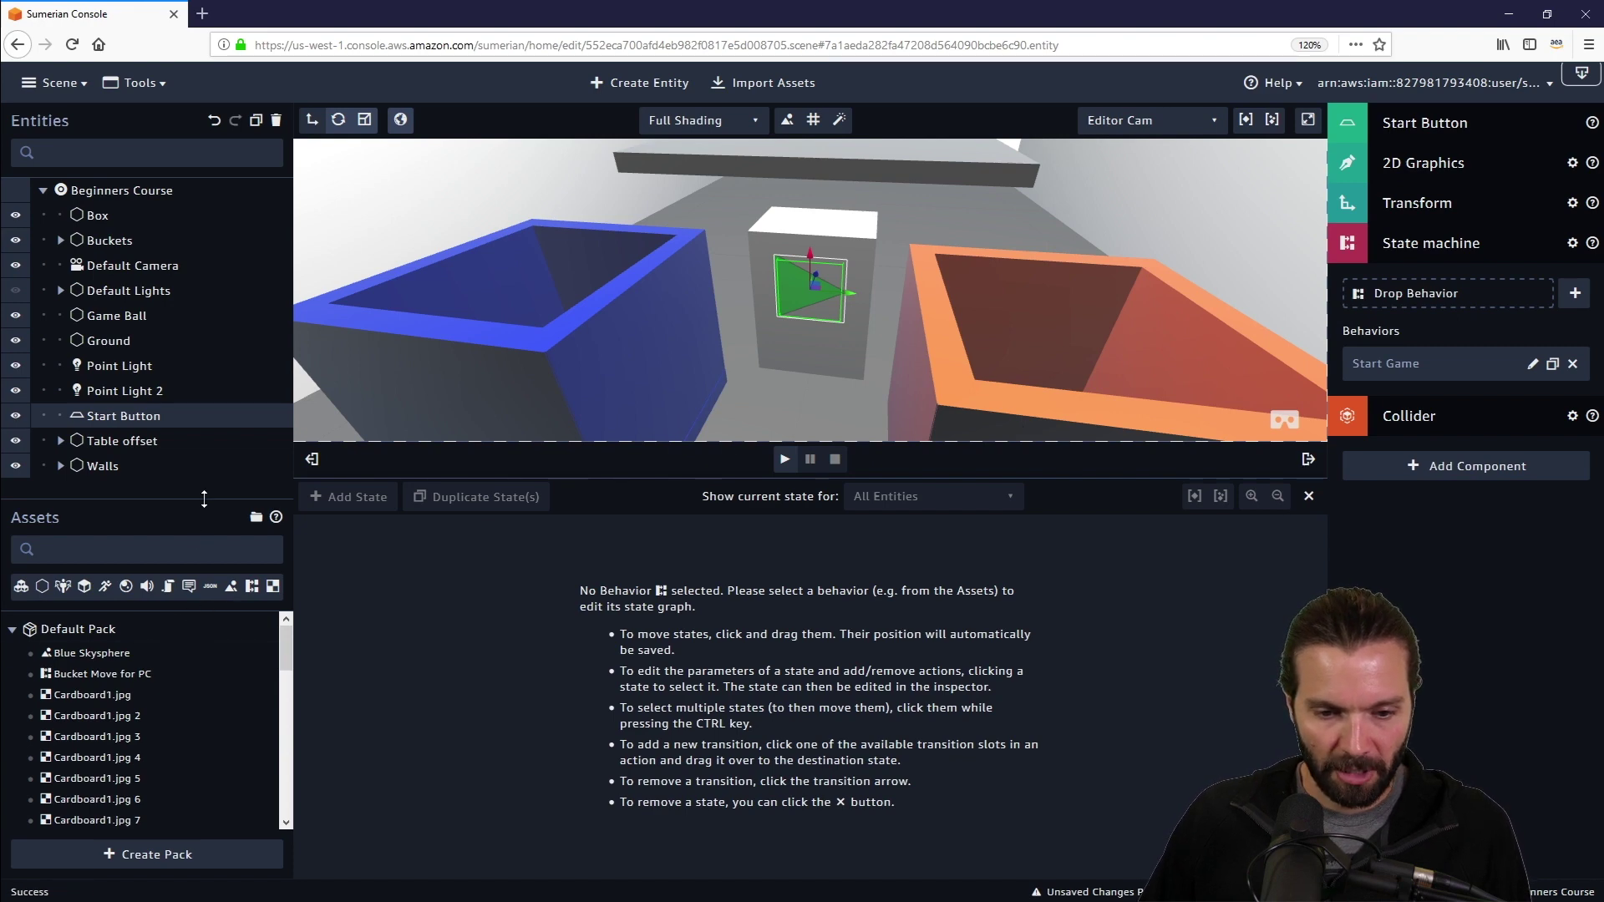
Filter the assets to behaviors only and reopen the Start Game behavior's state graph.
{"action": "left_click_drag", "start_coordinate": [204, 498], "coordinate": [204, 487]}
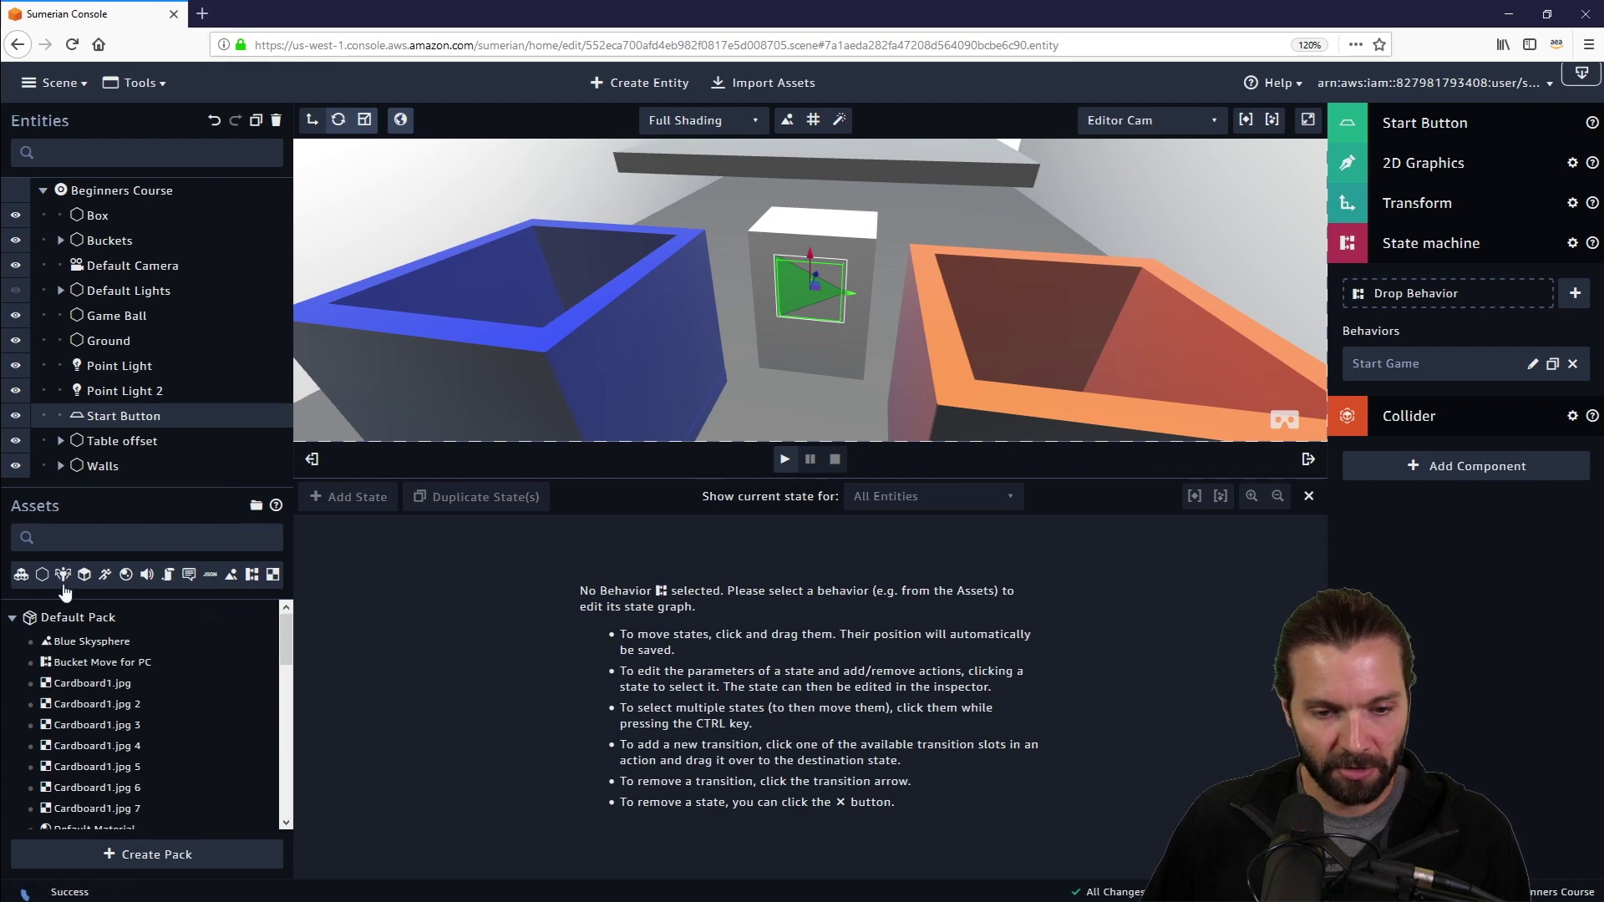
{"action": "left_click", "coordinate": [252, 576]}
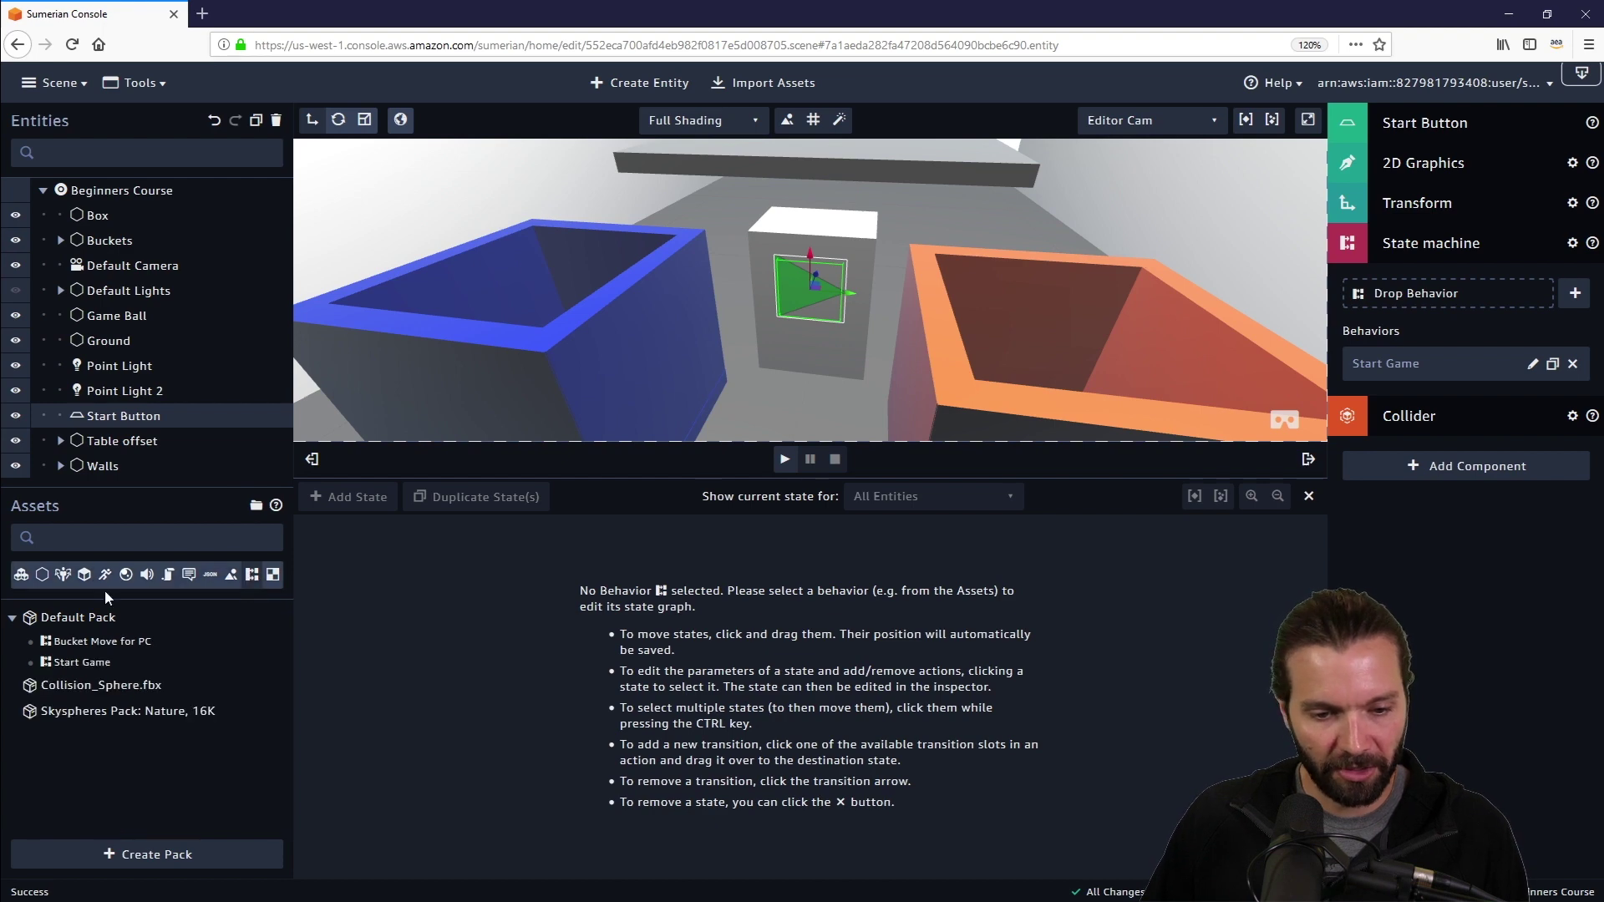
{"action": "left_click", "coordinate": [86, 663]}
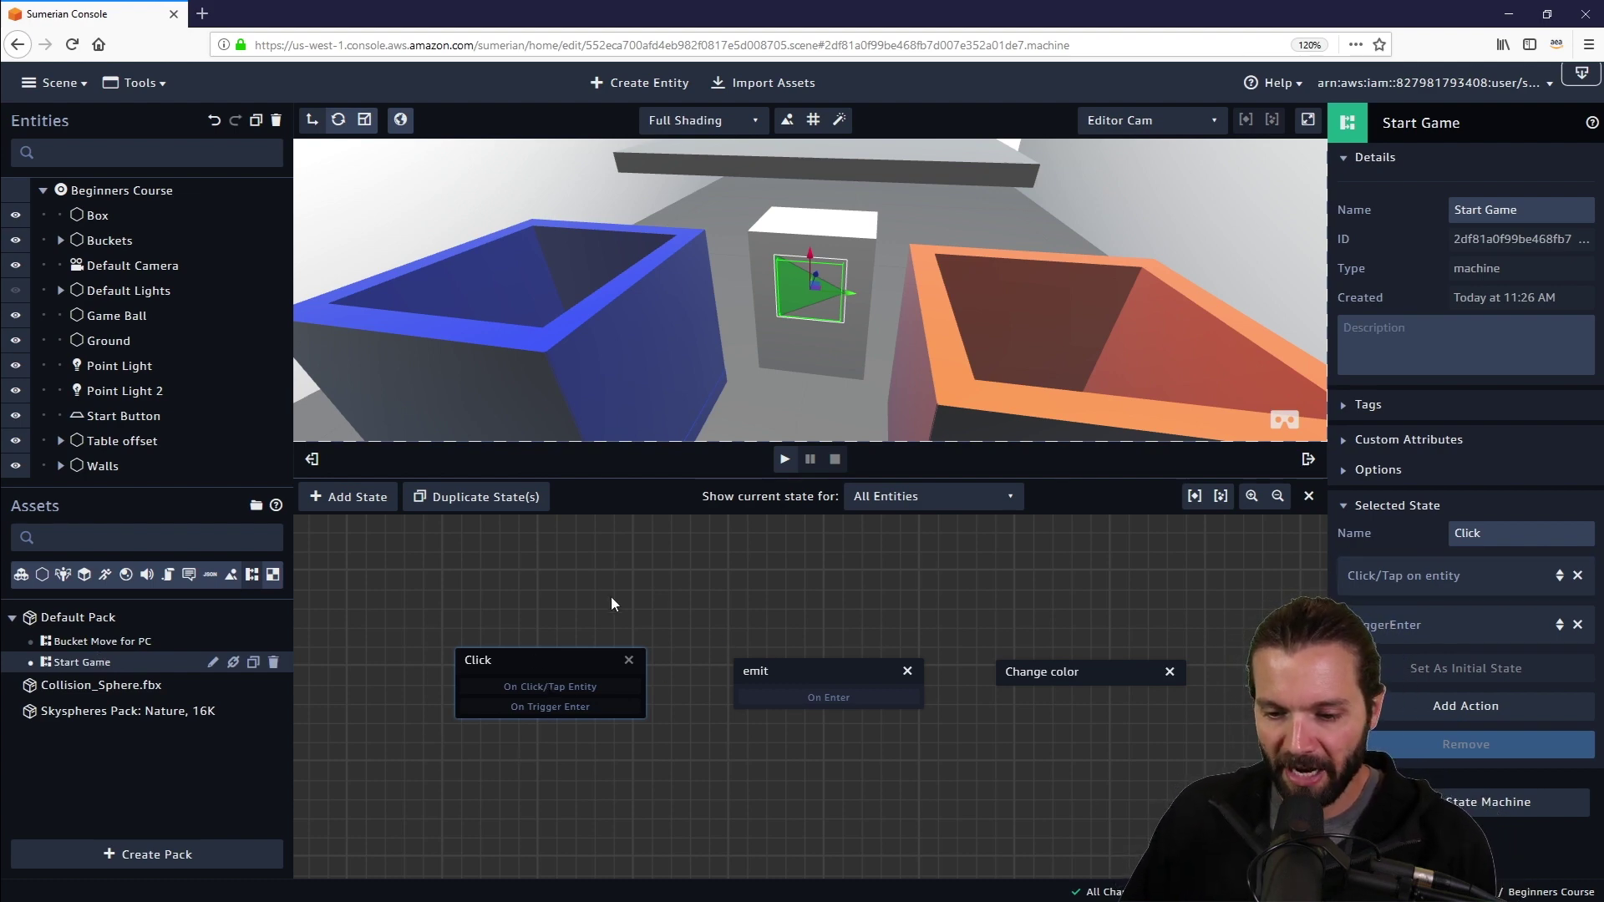
Connect both Click state transitions to the emit state, and the emit state's On Enter transition to Change color.
{"action": "left_click_drag", "start_coordinate": [540, 660], "coordinate": [529, 662]}
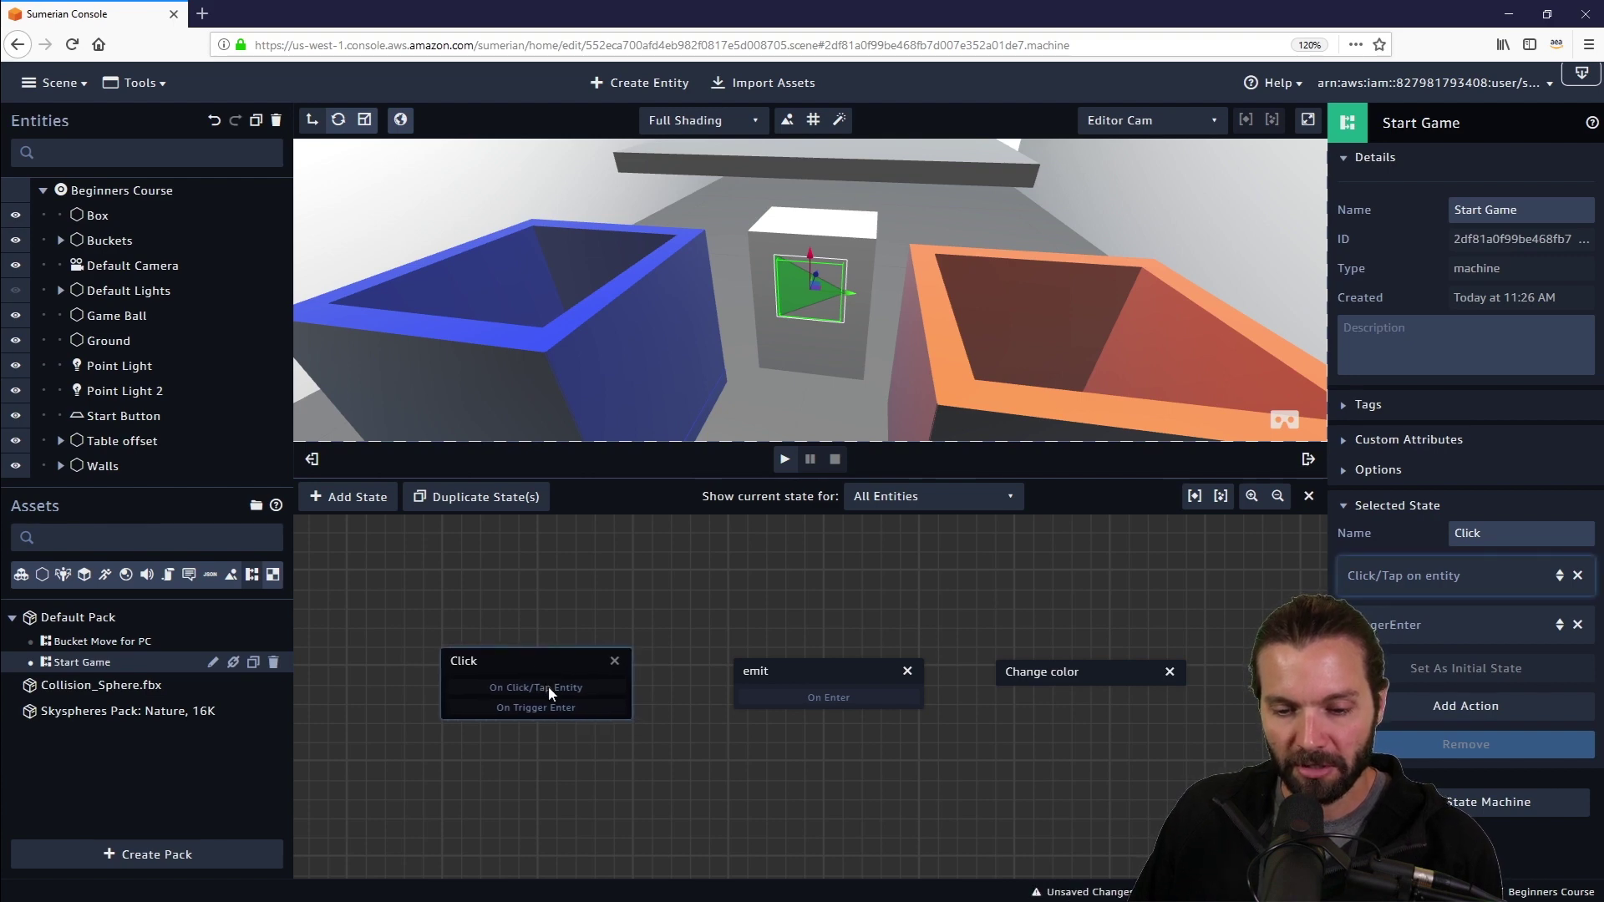
{"action": "left_click_drag", "start_coordinate": [548, 685], "coordinate": [760, 669]}
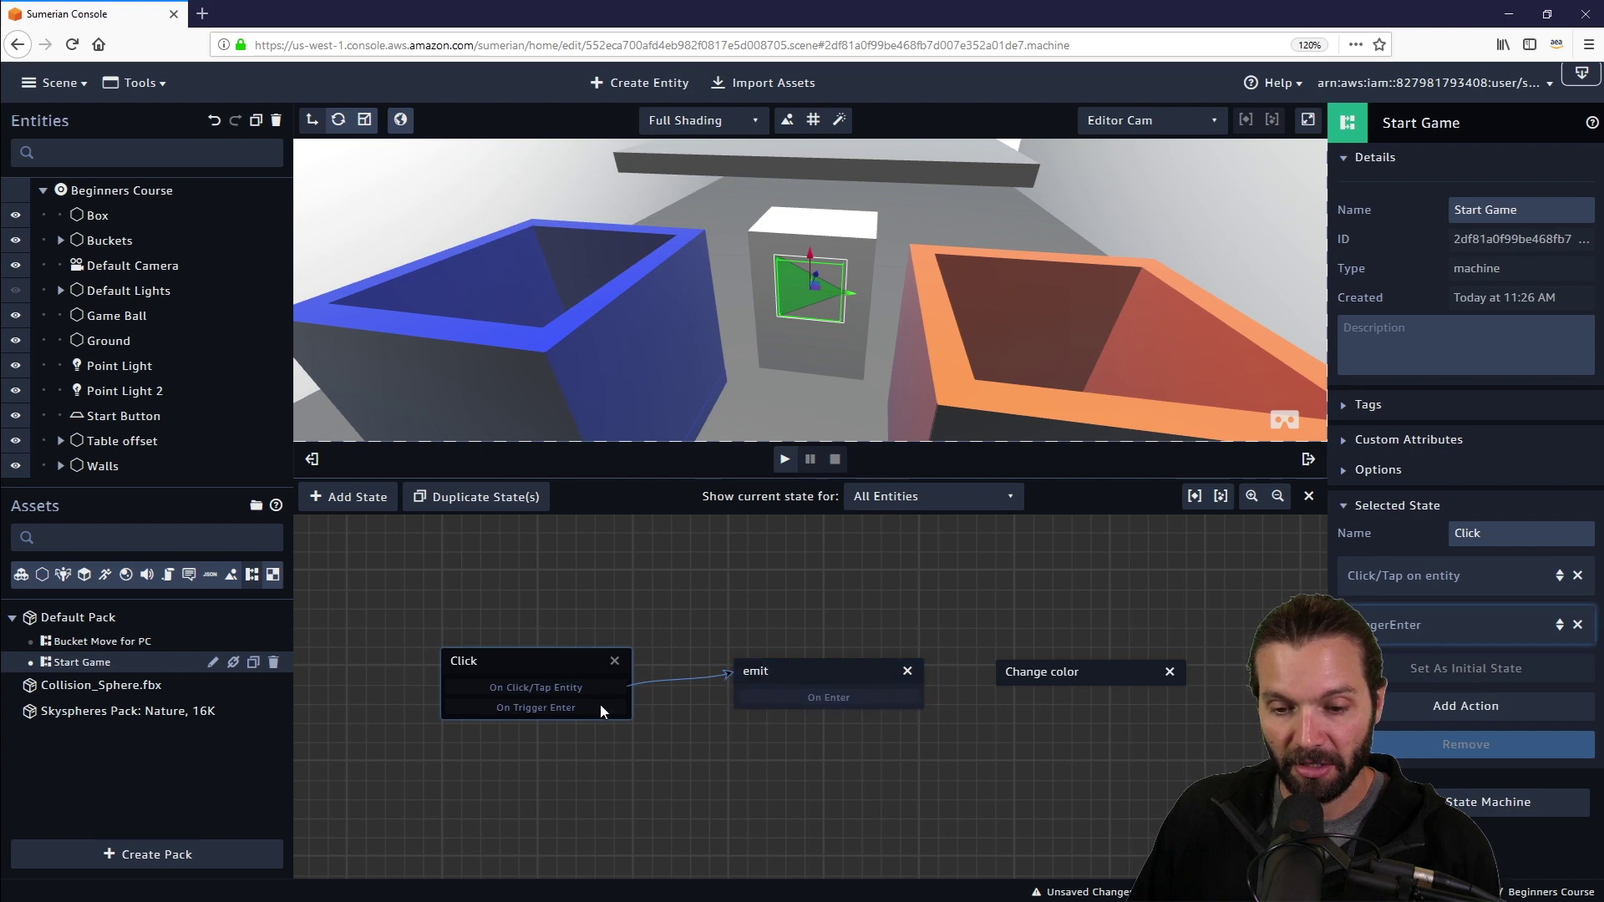
{"action": "left_click_drag", "start_coordinate": [600, 703], "coordinate": [742, 667]}
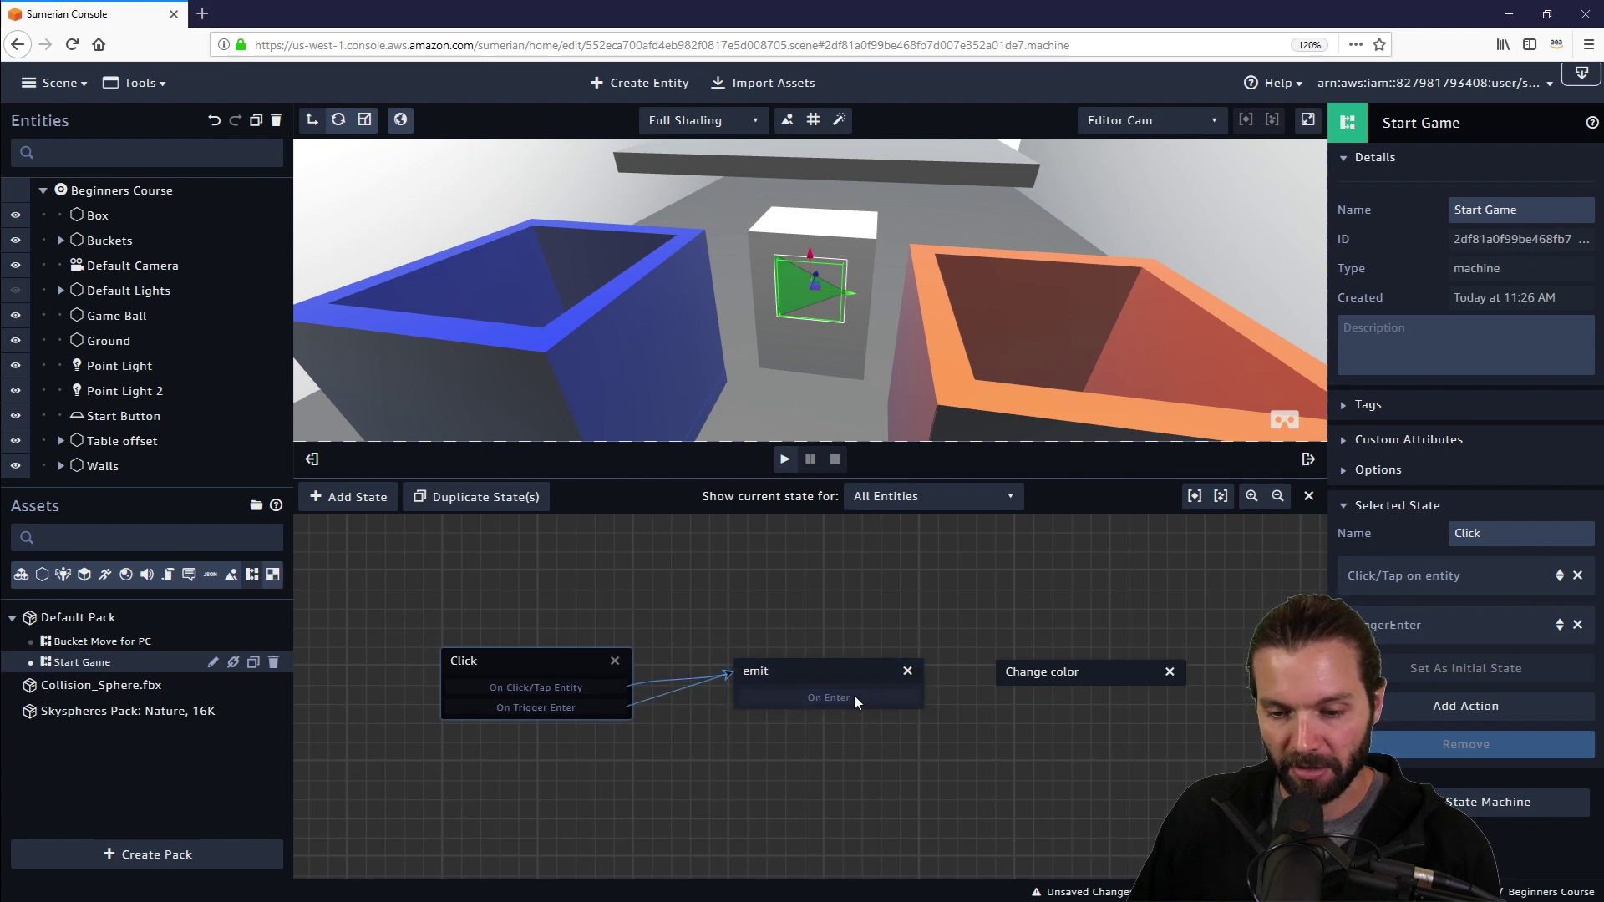
{"action": "left_click_drag", "start_coordinate": [844, 698], "coordinate": [1101, 673]}
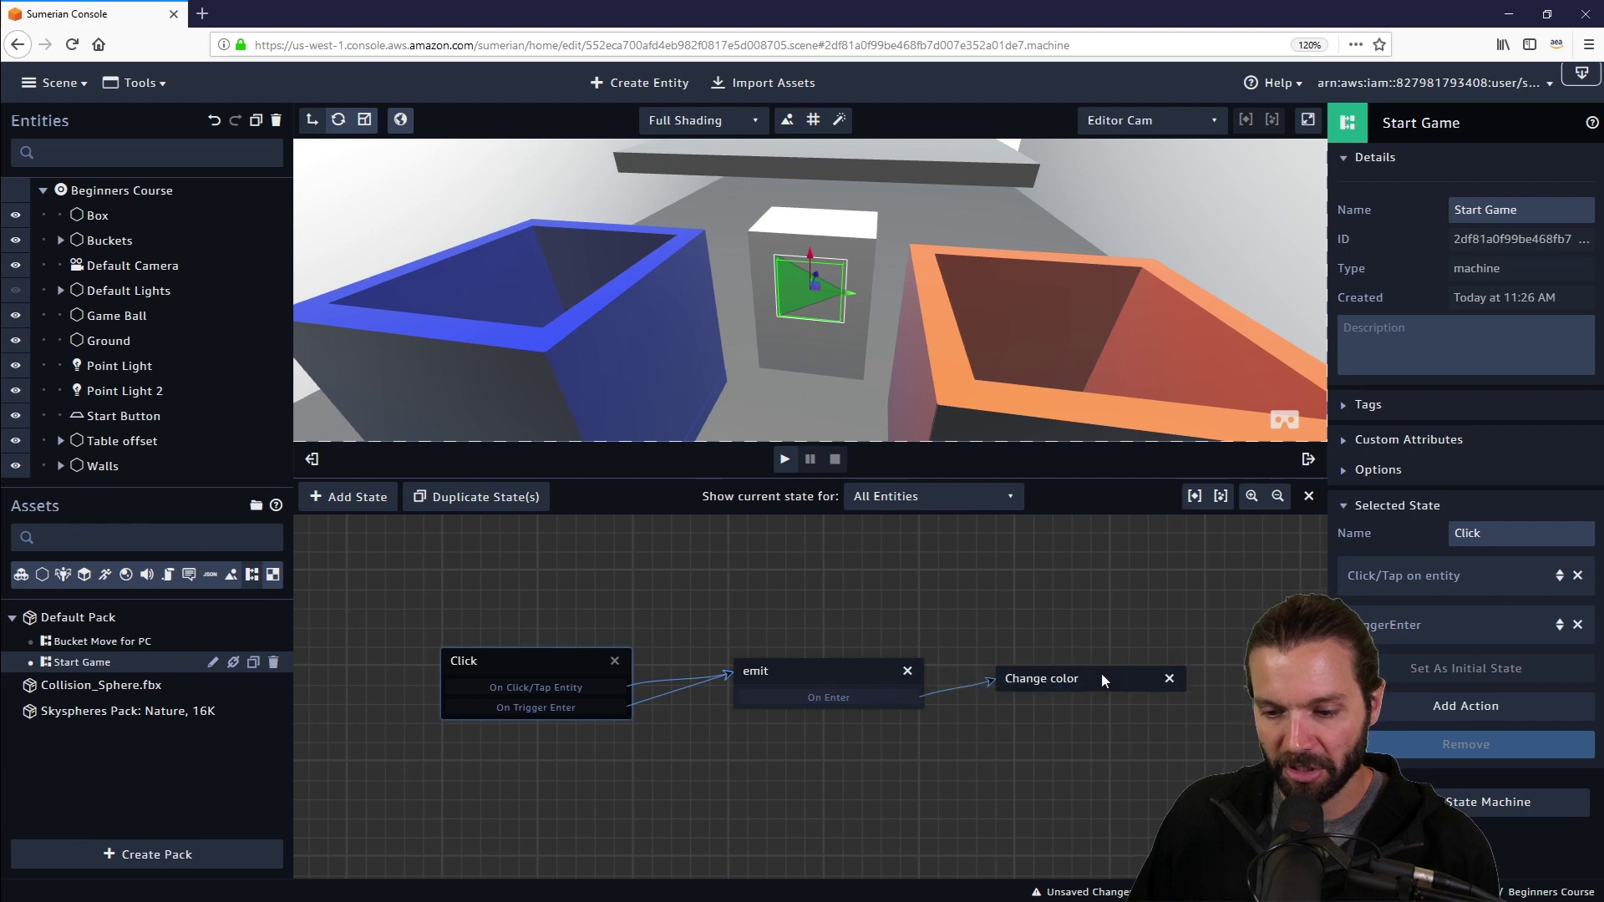
Play the scene to test the green start triangle, inspect the emit state's actions, and stop playback.
{"action": "left_click_drag", "start_coordinate": [645, 482], "coordinate": [655, 549]}
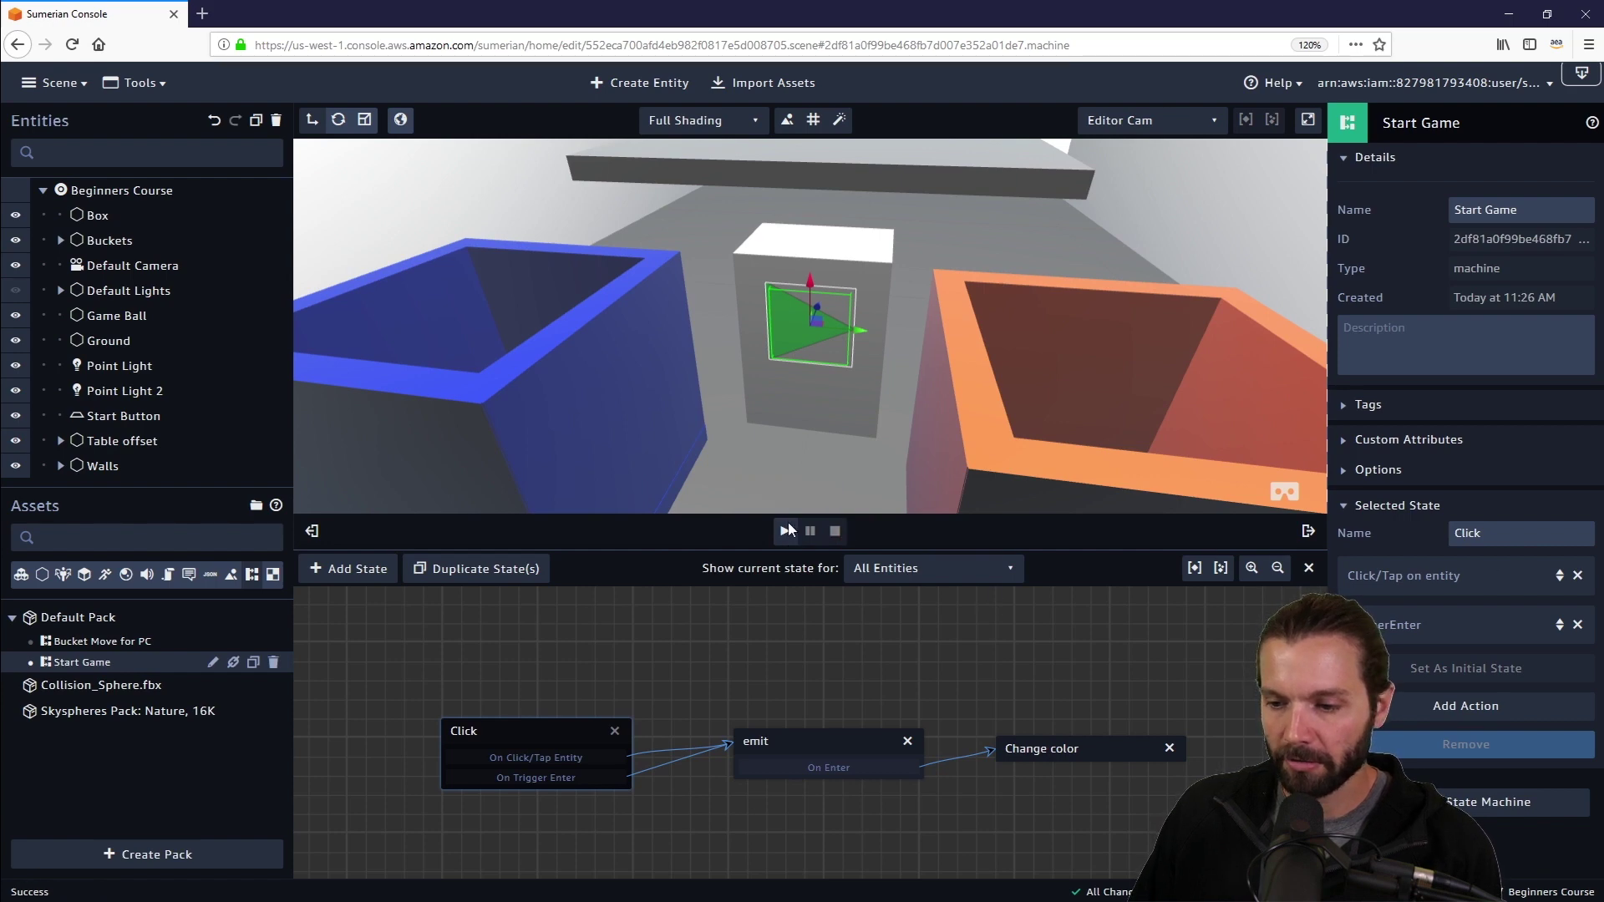
{"action": "scroll", "coordinate": [851, 437], "scroll_direction": "down", "scroll_amount": 5}
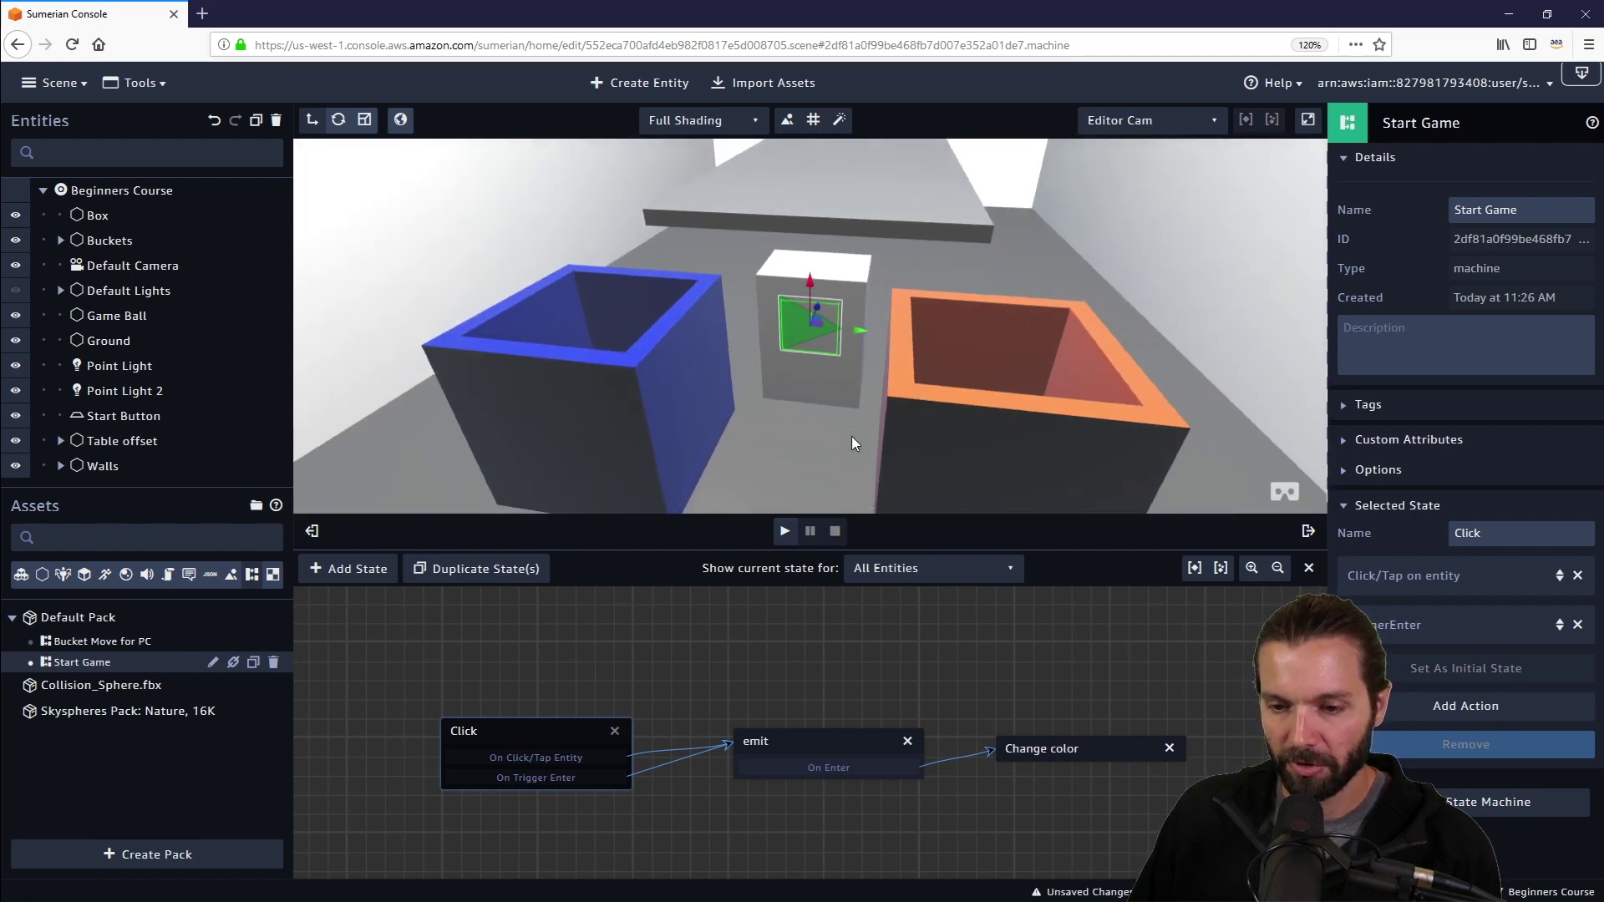
{"action": "left_click", "coordinate": [784, 532]}
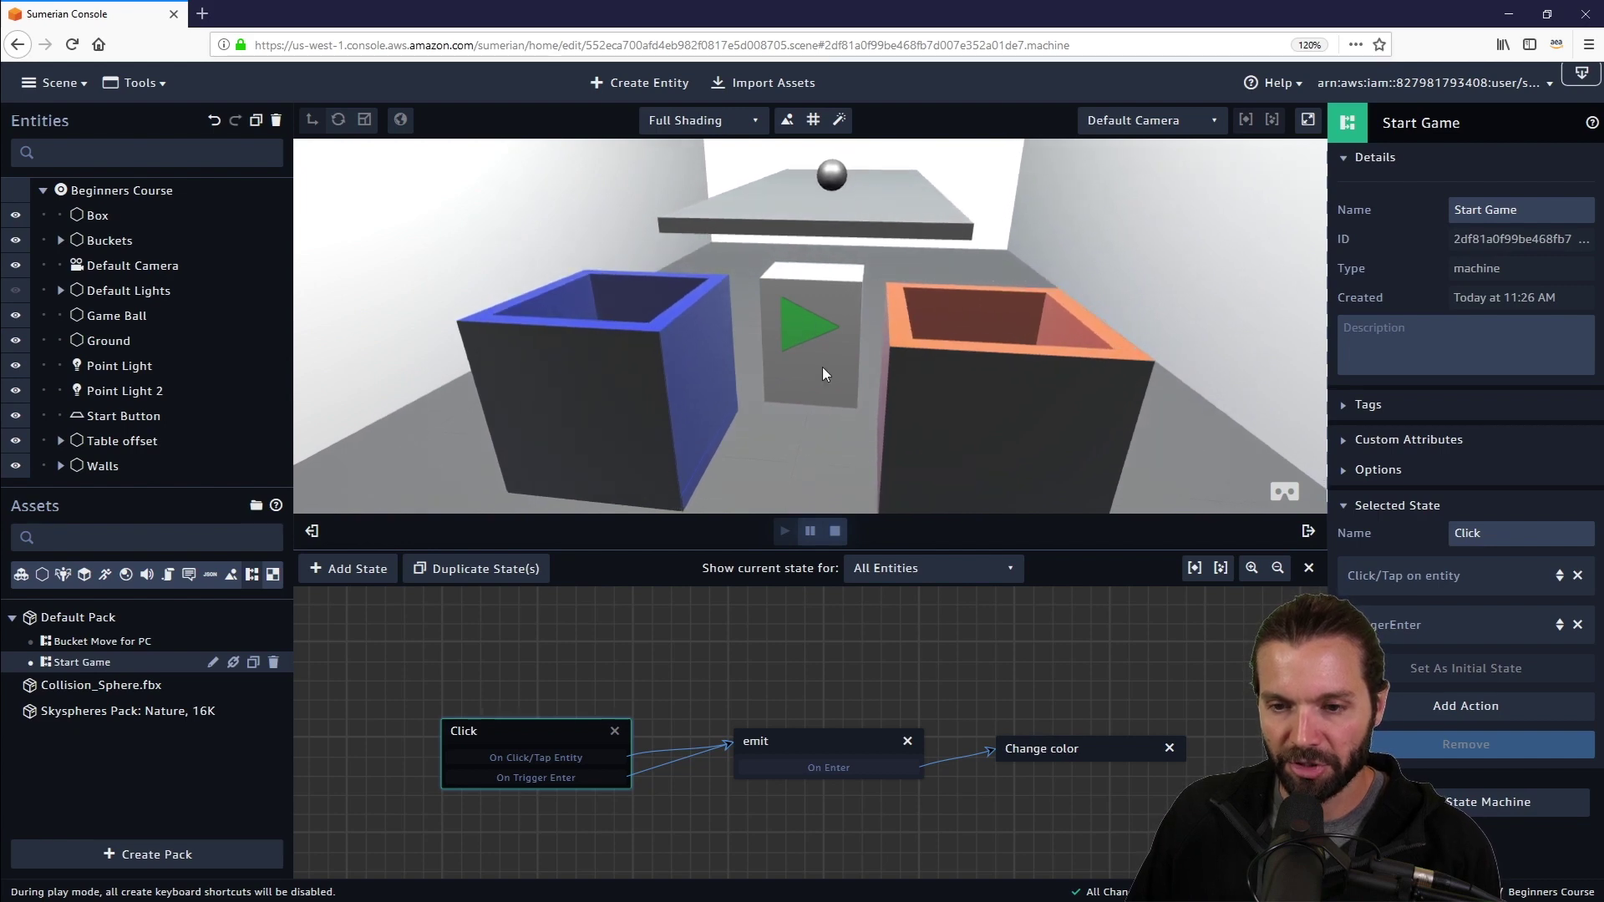
{"action": "left_click", "coordinate": [823, 373]}
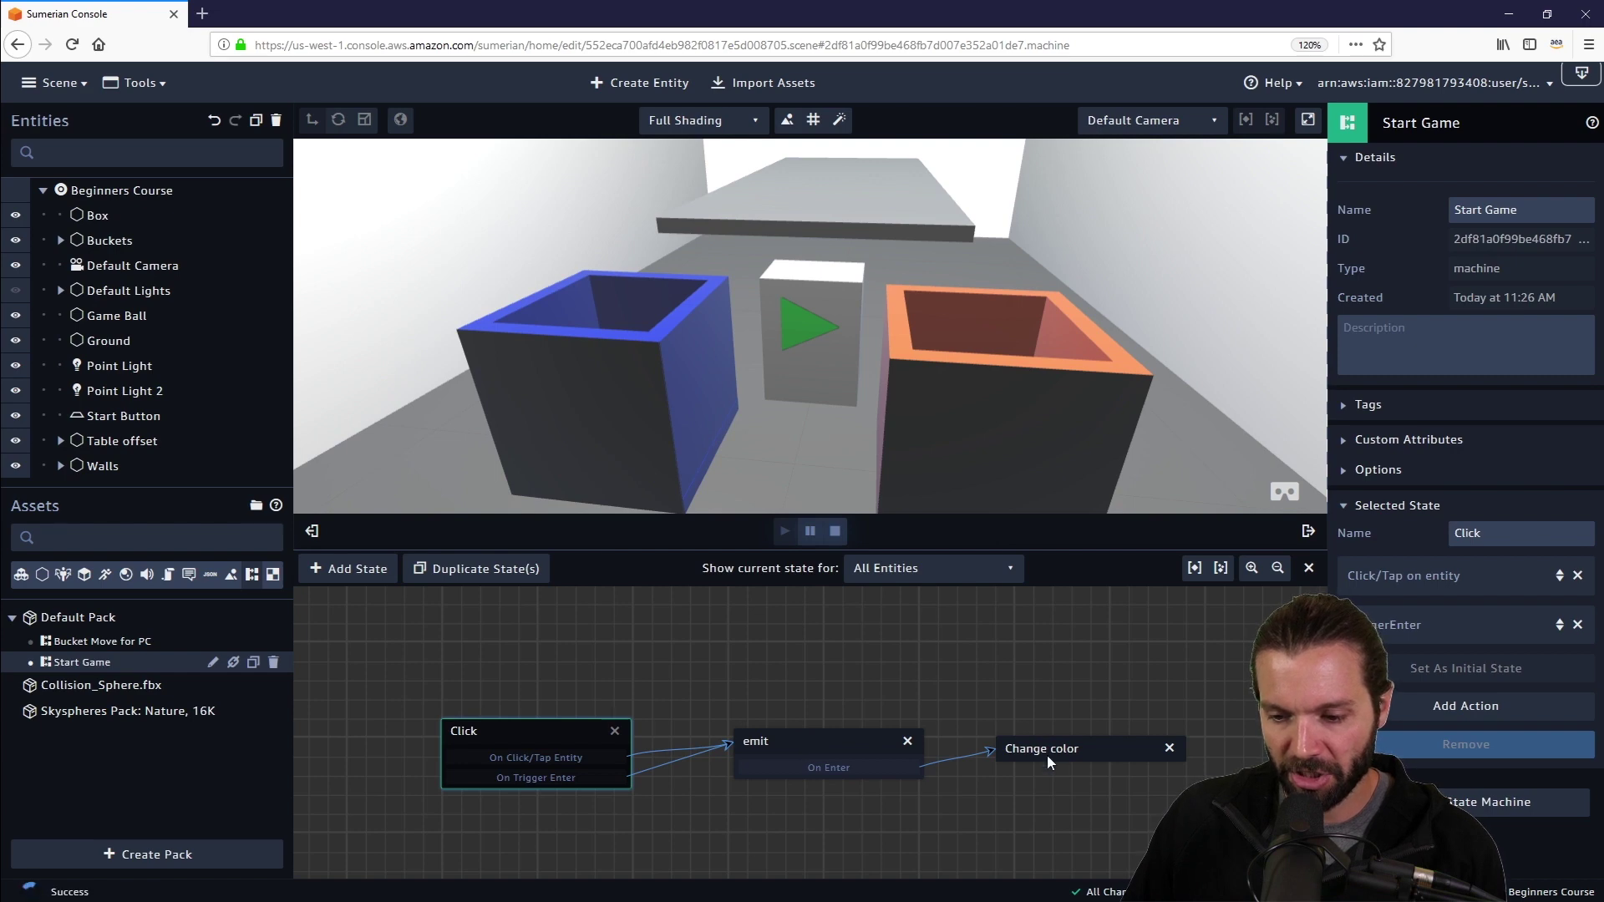
{"action": "left_click", "coordinate": [800, 328]}
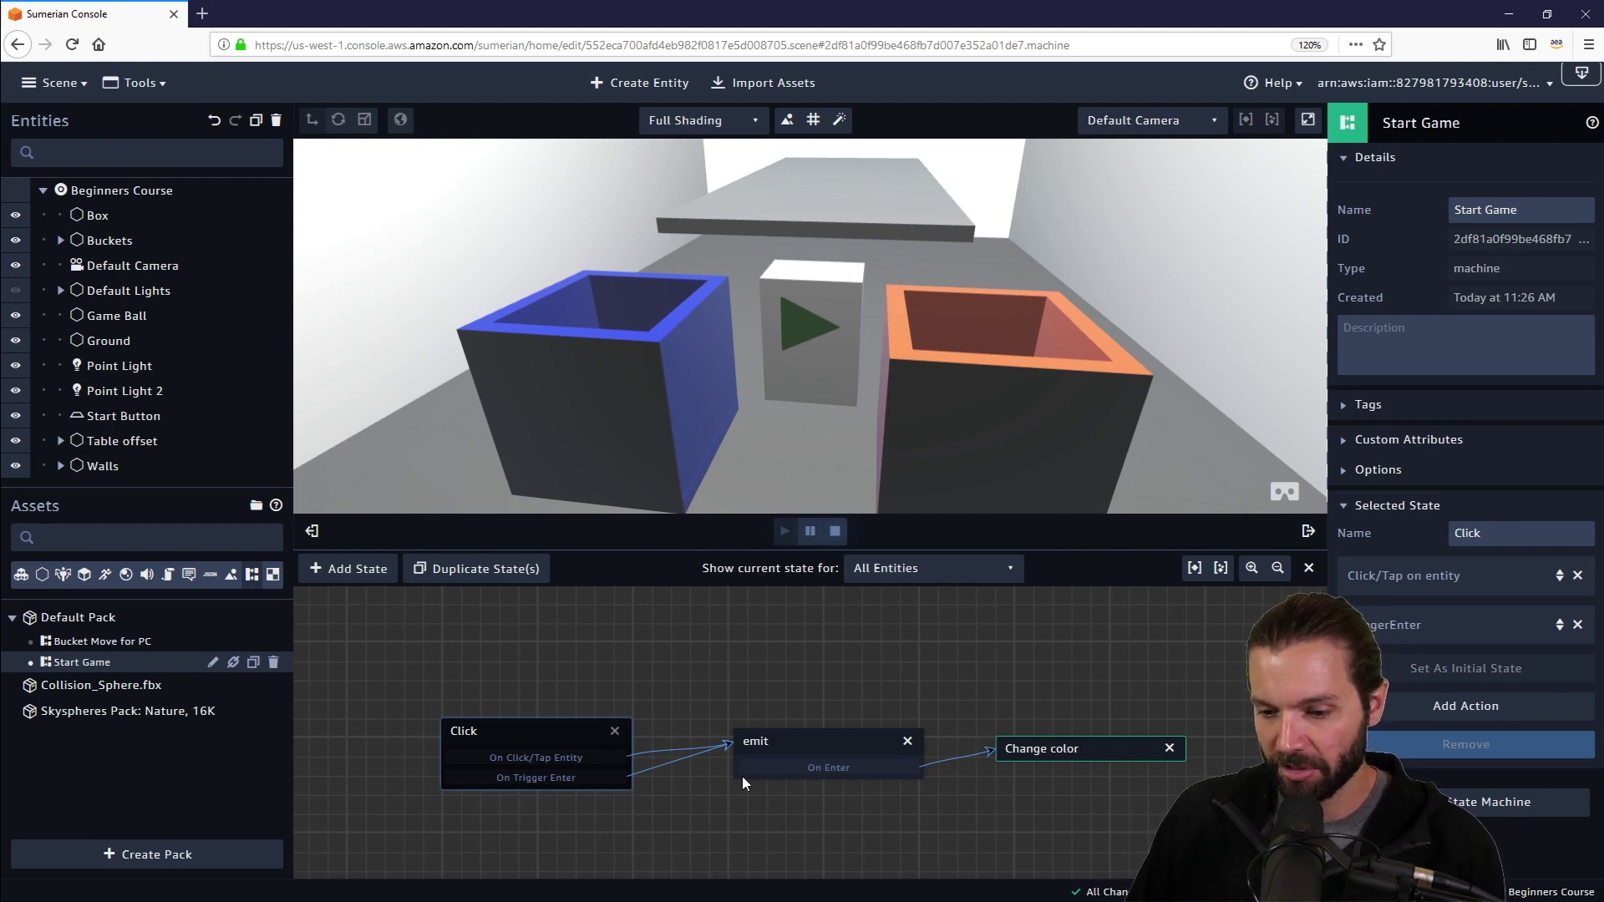
{"action": "left_click", "coordinate": [817, 733]}
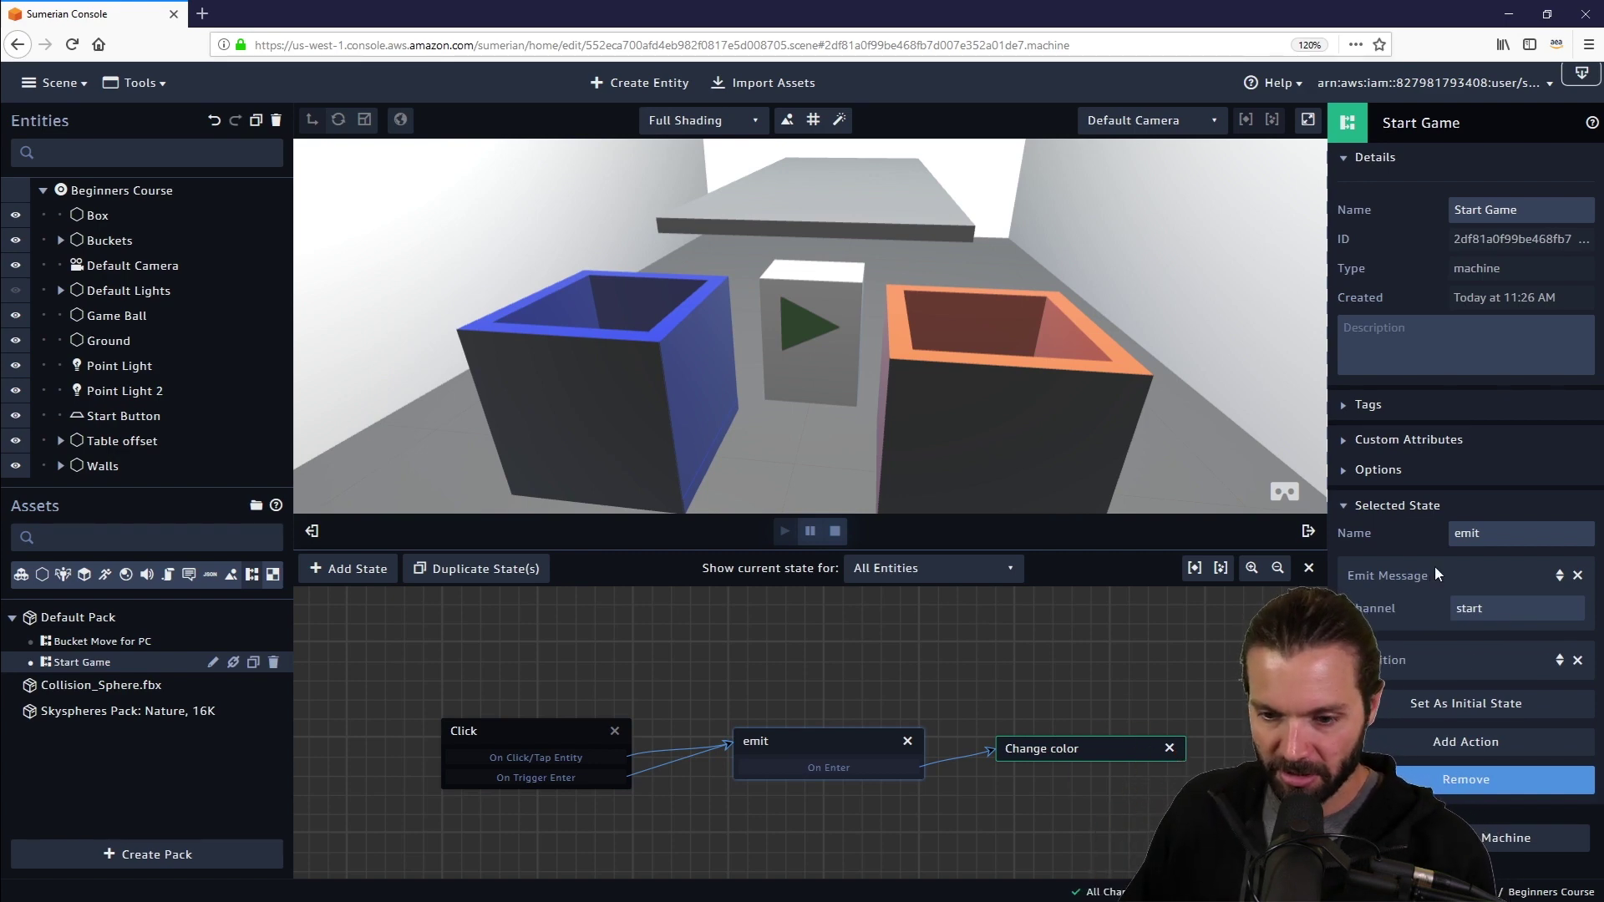
{"action": "left_click", "coordinate": [836, 533]}
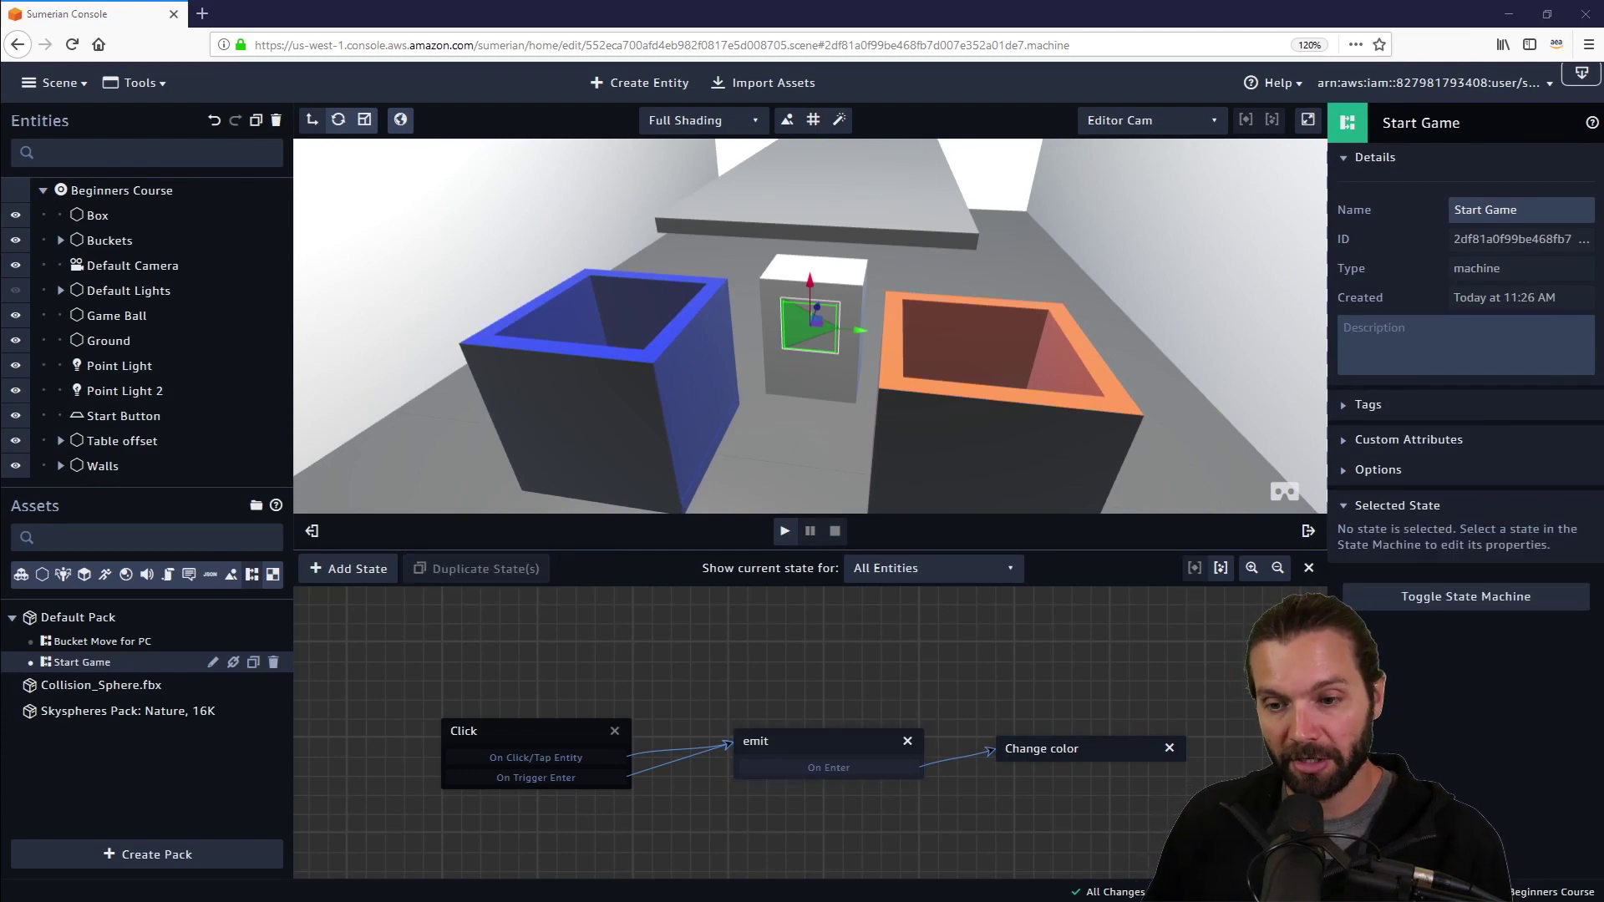
Expand the Buckets and Blue Bucket entities, select the blue bucket's Trigger box, and close the state graph editor.
{"action": "scroll", "coordinate": [1213, 291], "scroll_direction": "down", "scroll_amount": 3}
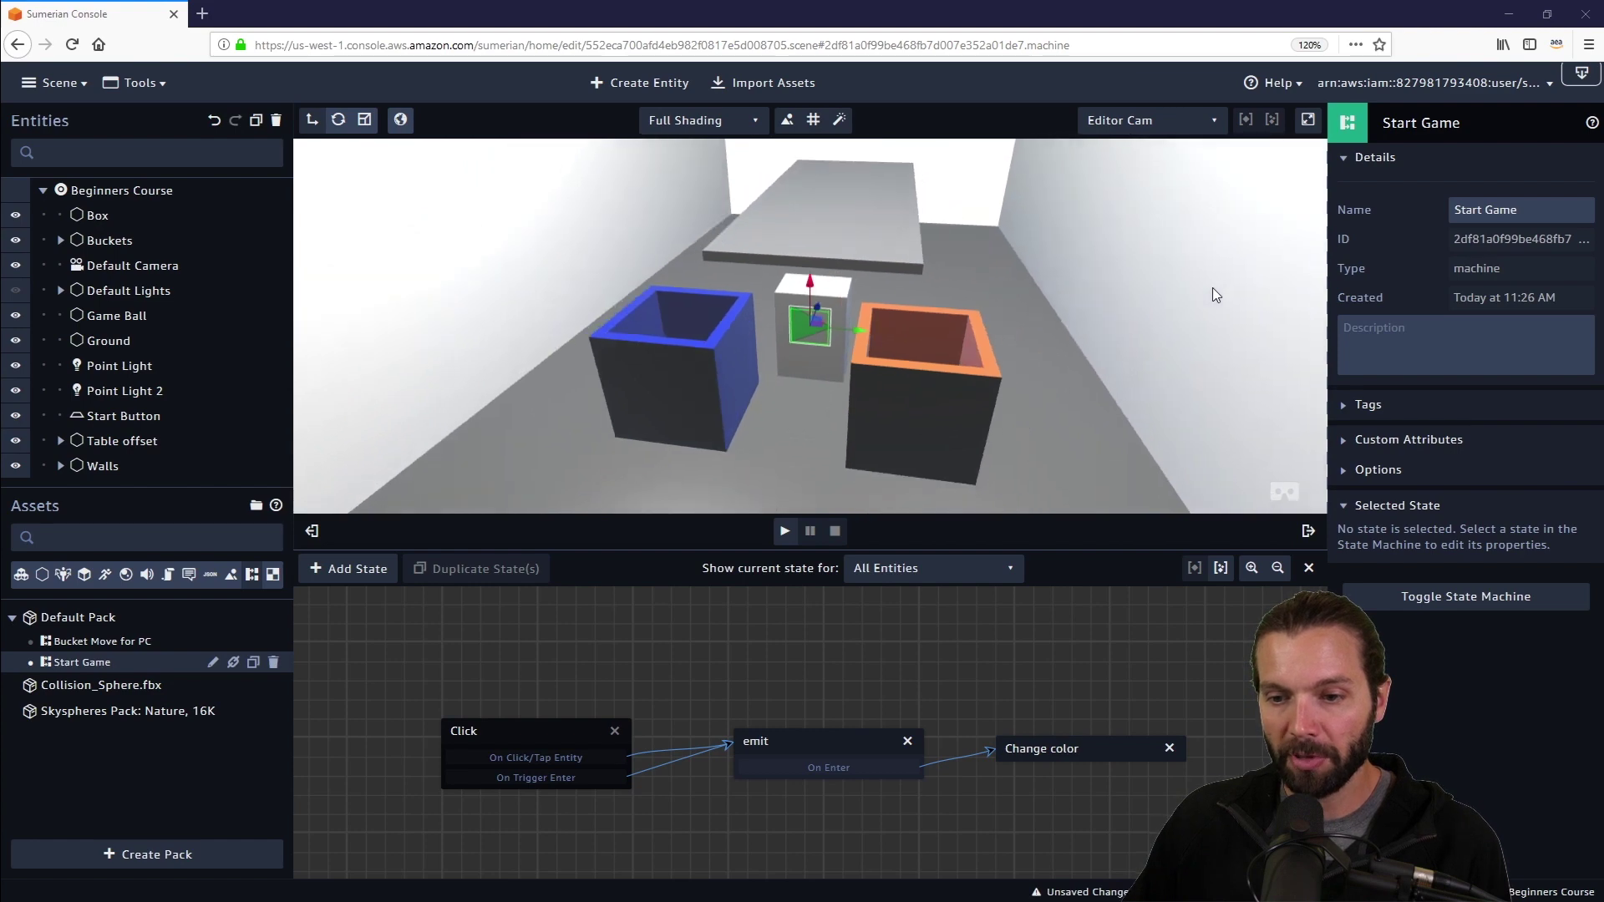
{"action": "scroll", "coordinate": [1212, 287], "scroll_direction": "down", "scroll_amount": 3}
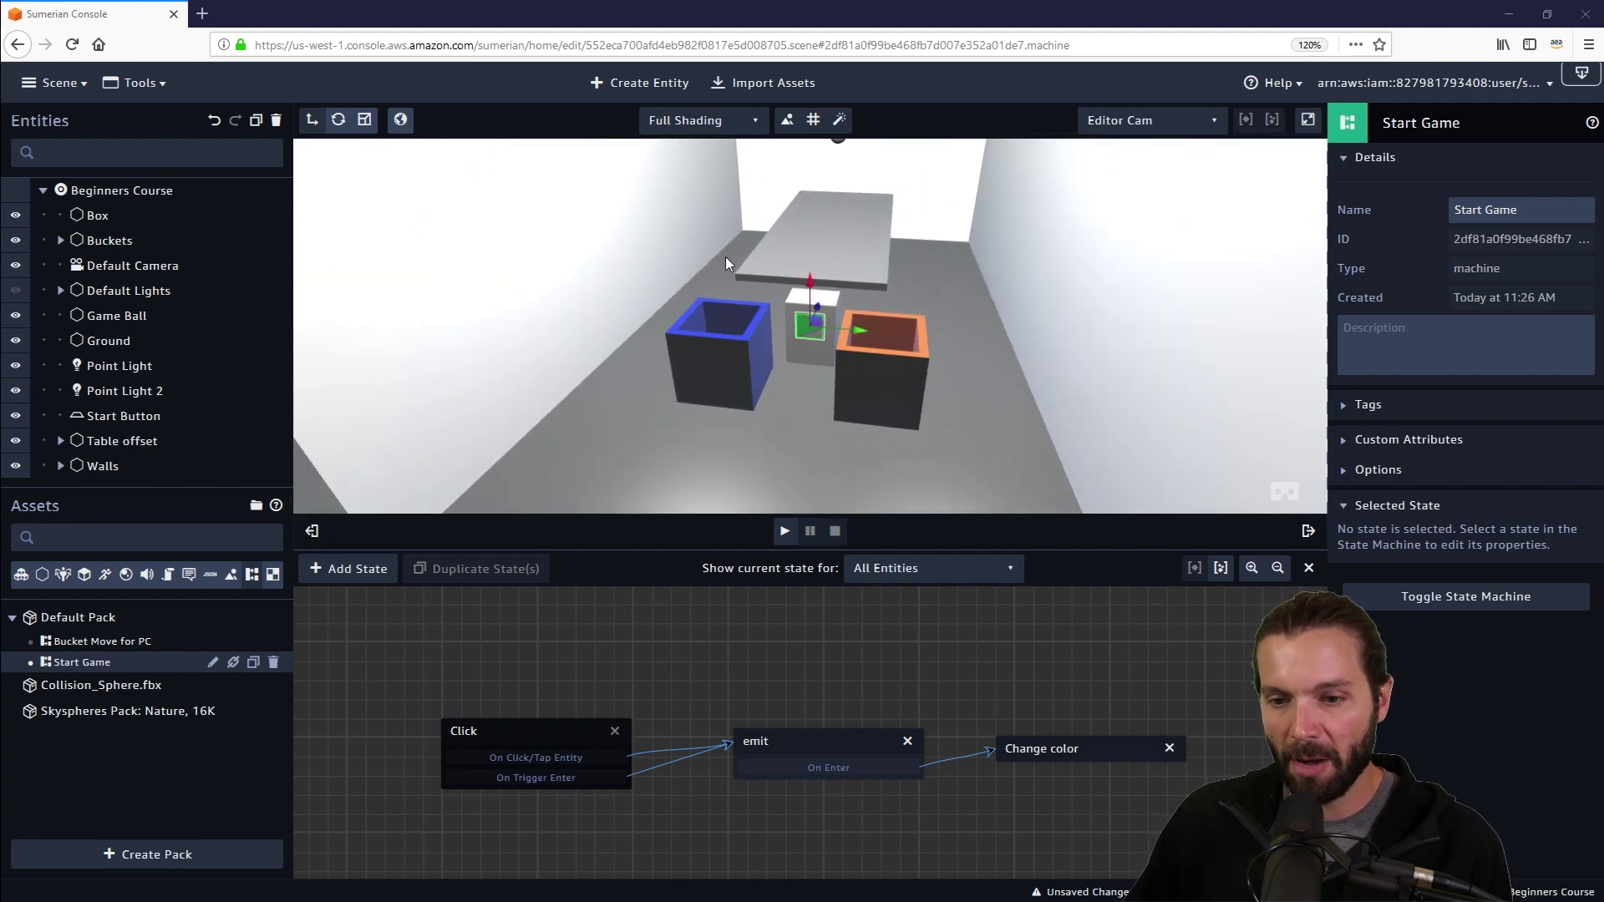
{"action": "left_click_drag", "start_coordinate": [758, 321], "coordinate": [780, 428]}
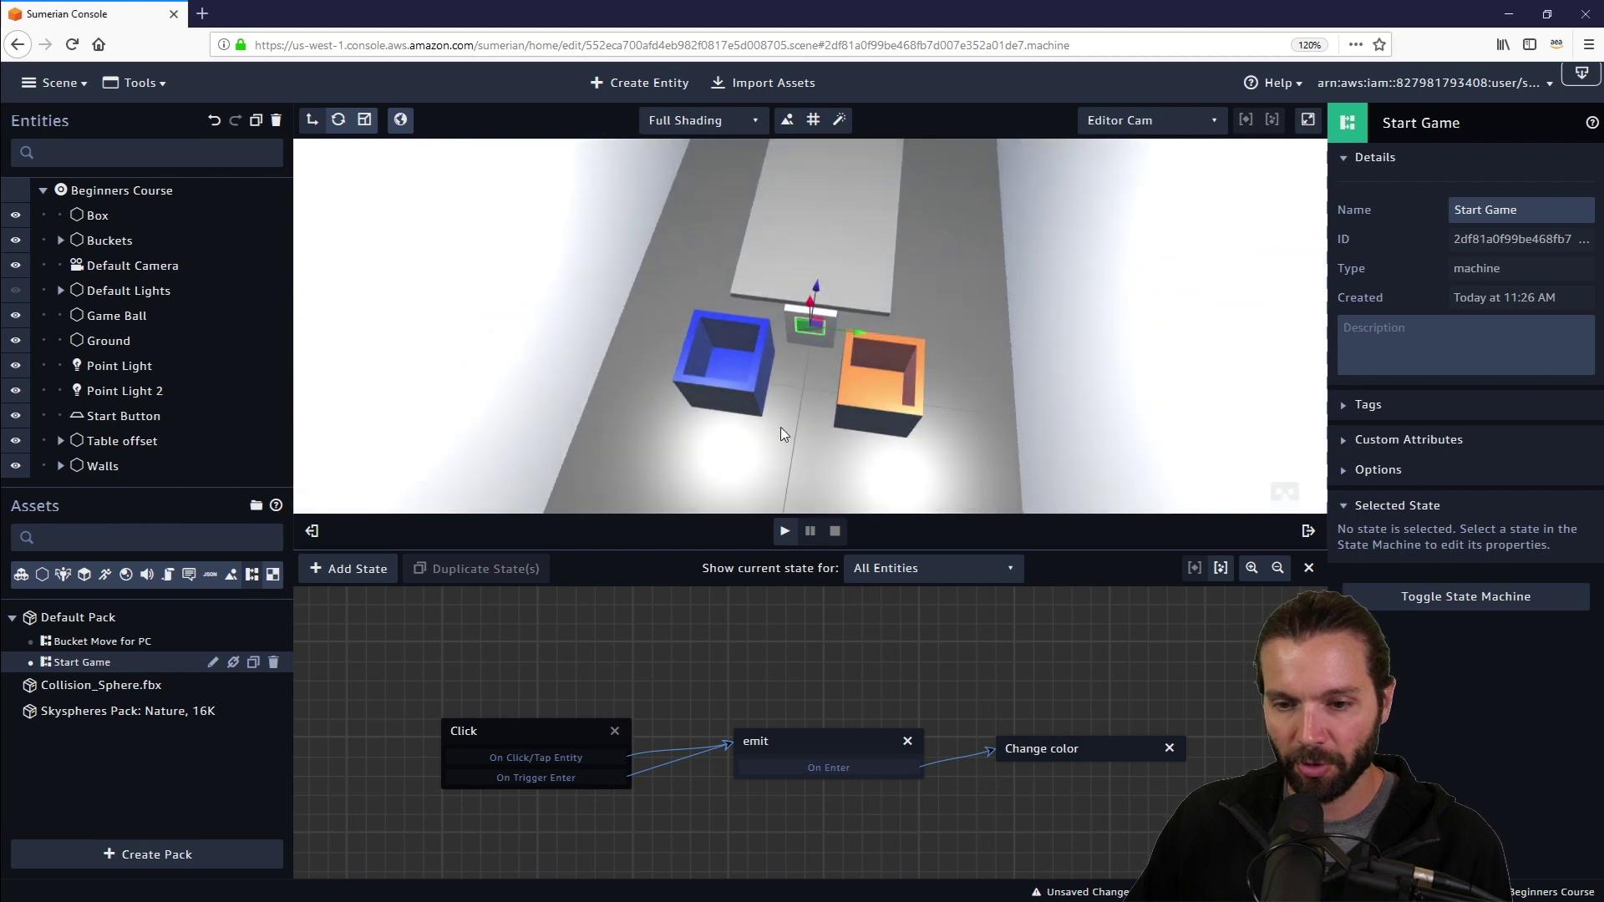
{"action": "left_click", "coordinate": [55, 248]}
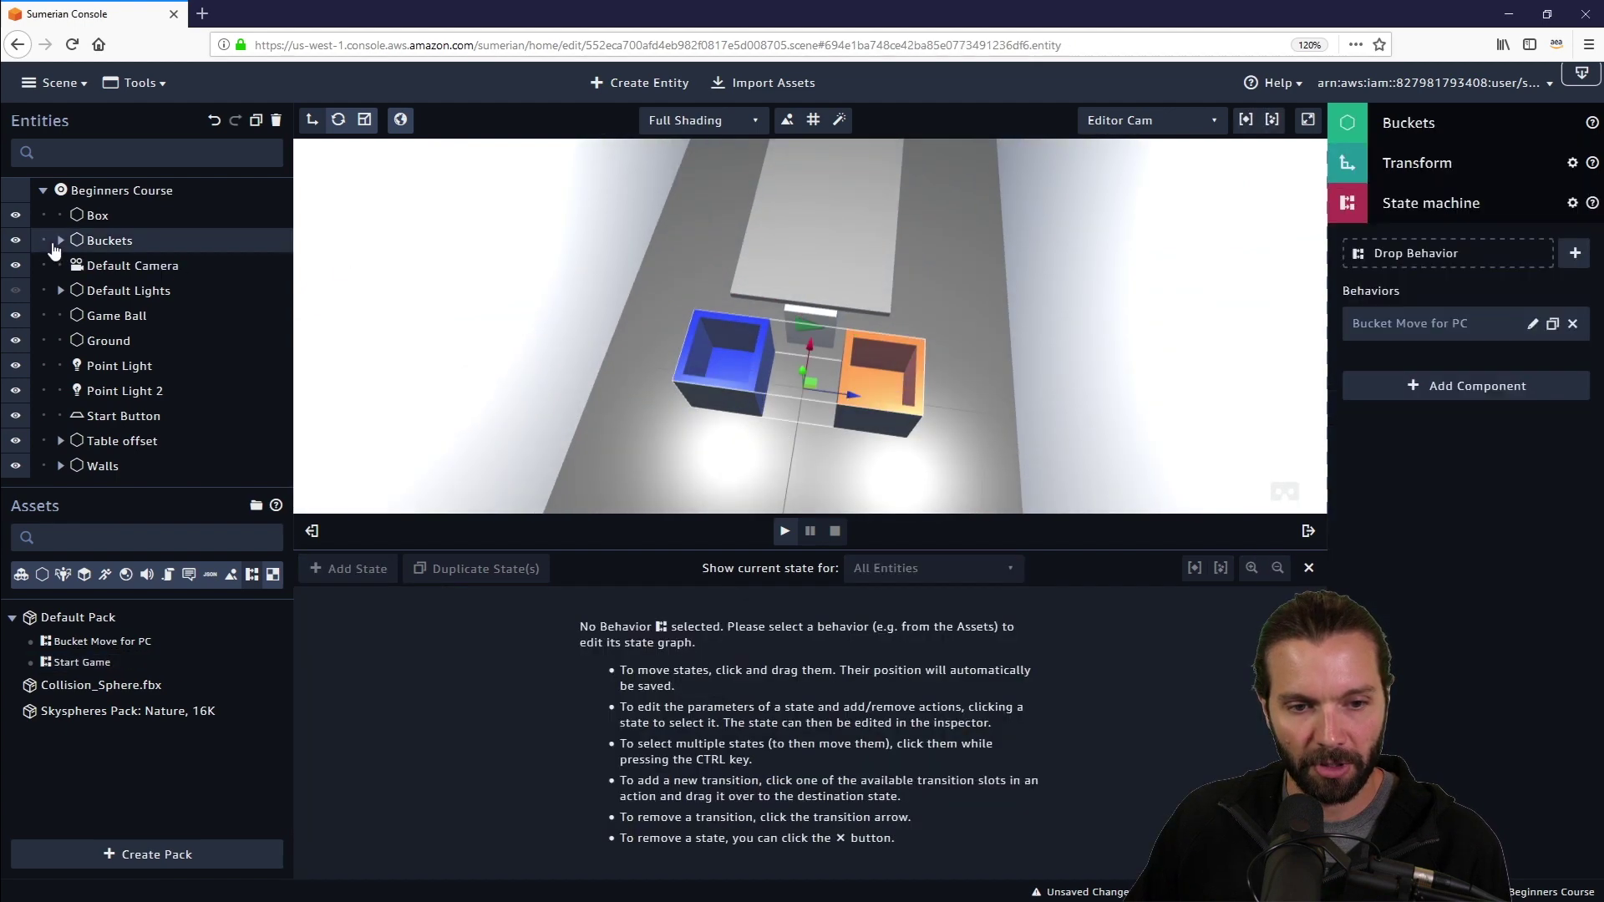
{"action": "left_click", "coordinate": [61, 241]}
{"action": "left_click", "coordinate": [76, 266]}
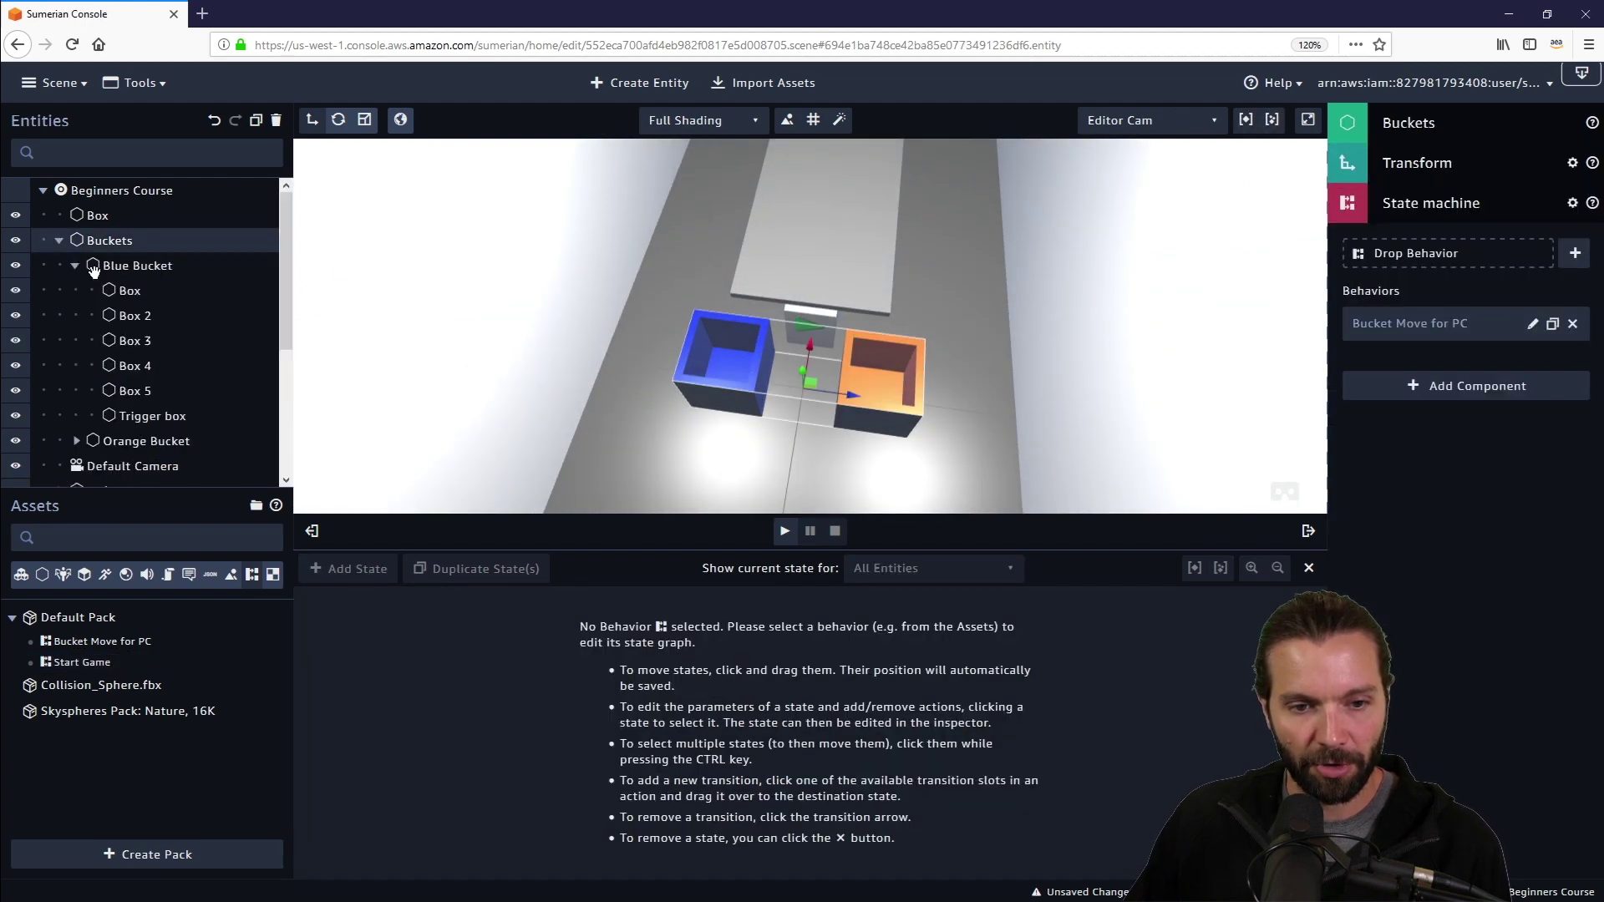
{"action": "left_click", "coordinate": [136, 416]}
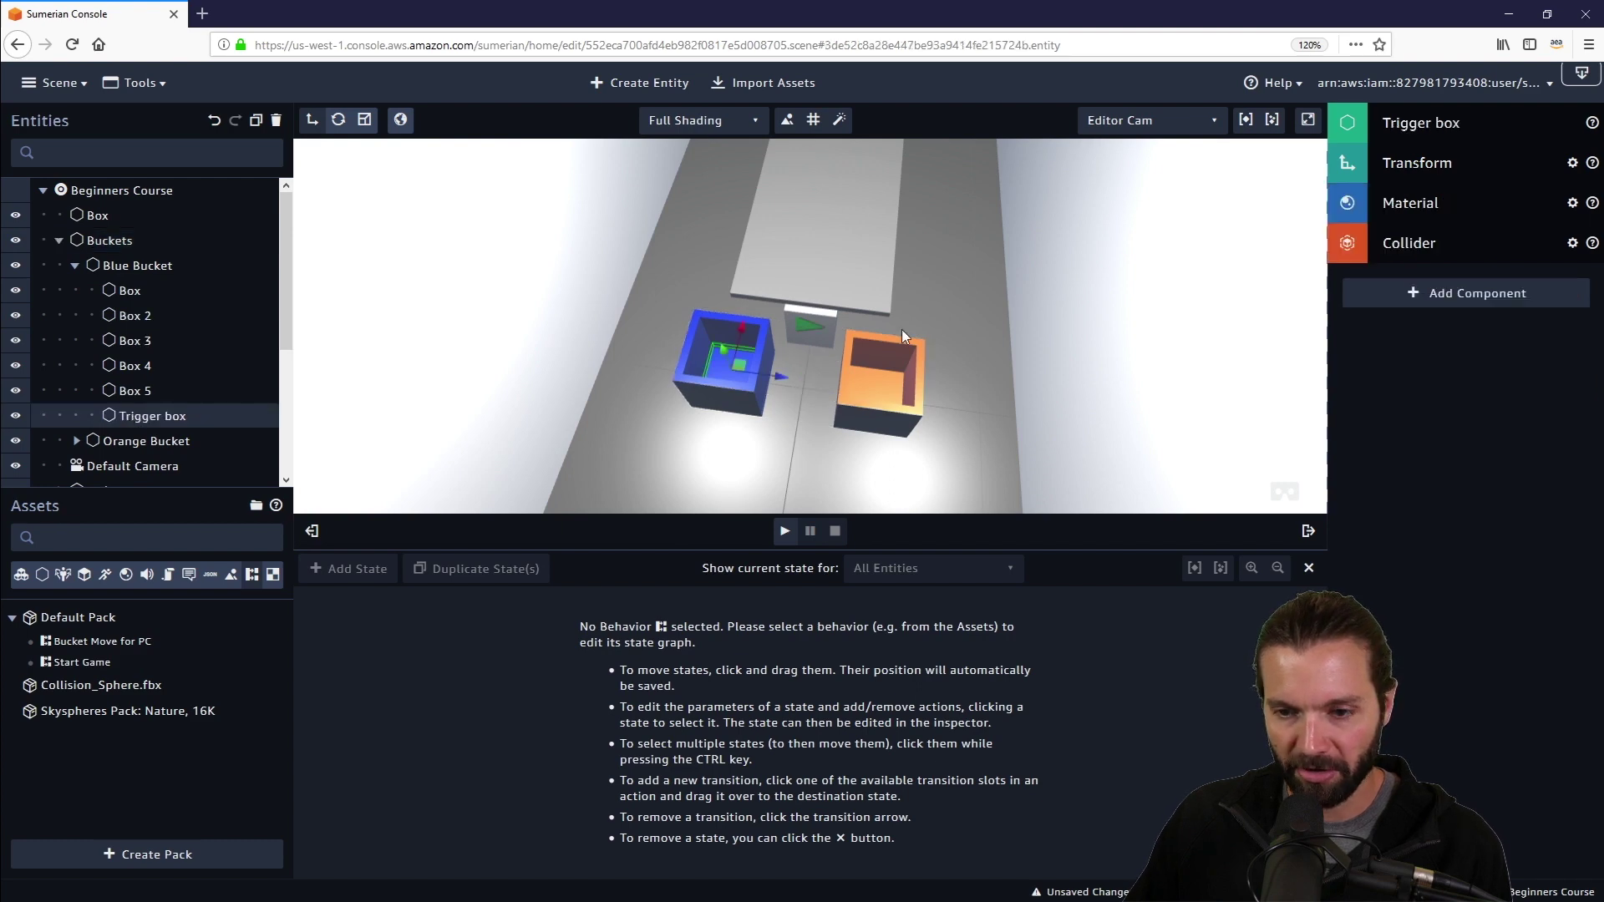
{"action": "left_click_drag", "start_coordinate": [900, 329], "coordinate": [865, 159]}
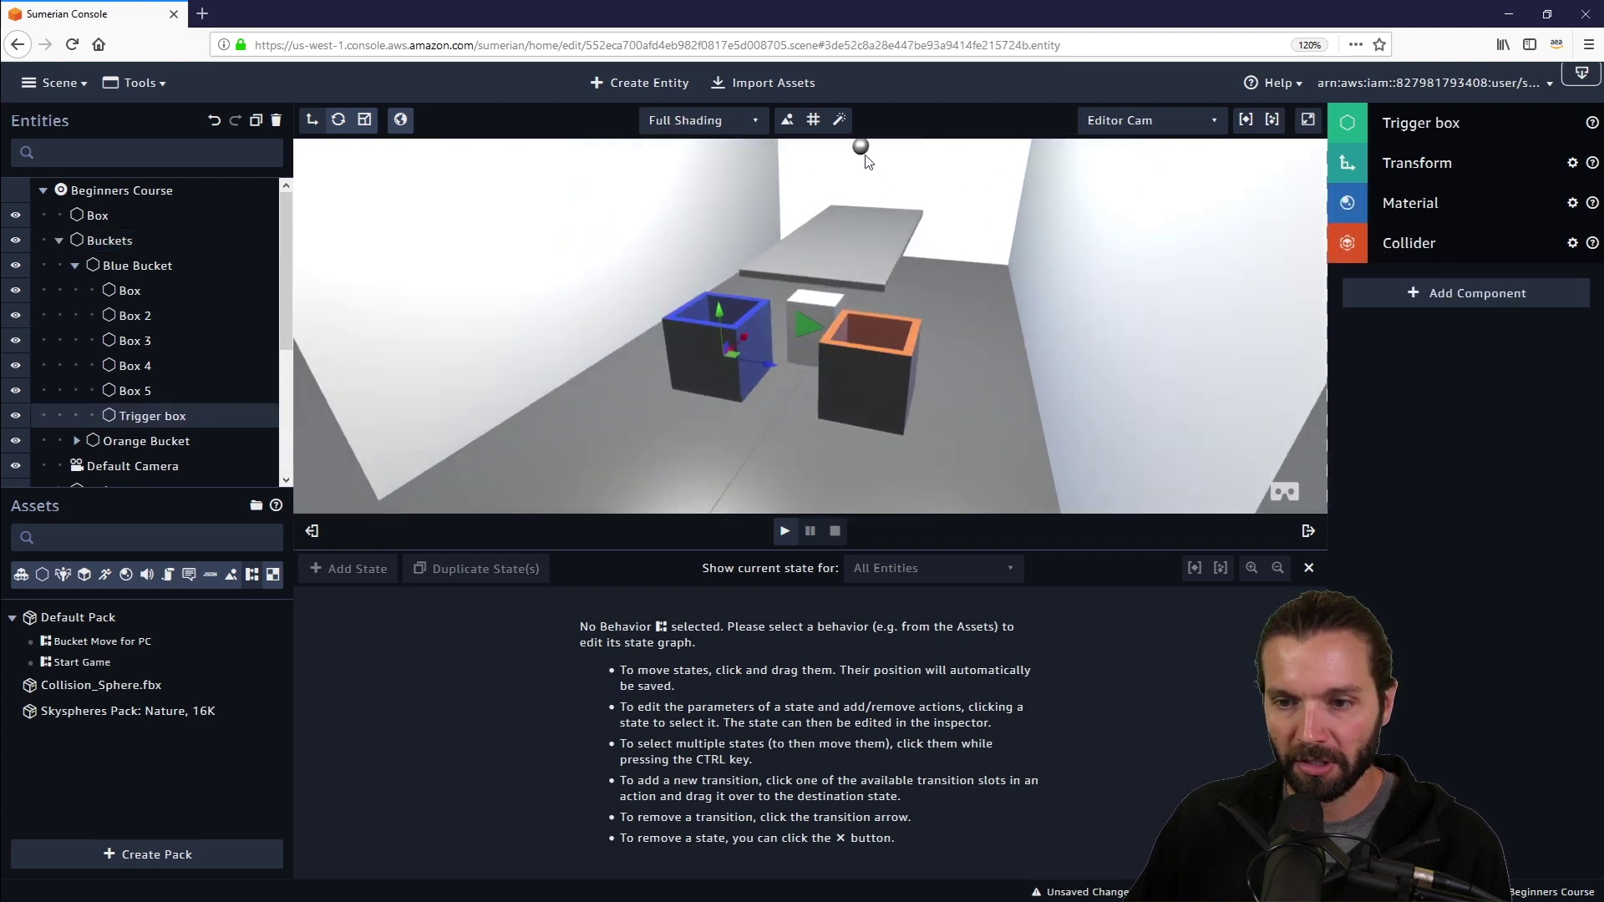
{"action": "left_click_drag", "start_coordinate": [732, 314], "coordinate": [725, 365]}
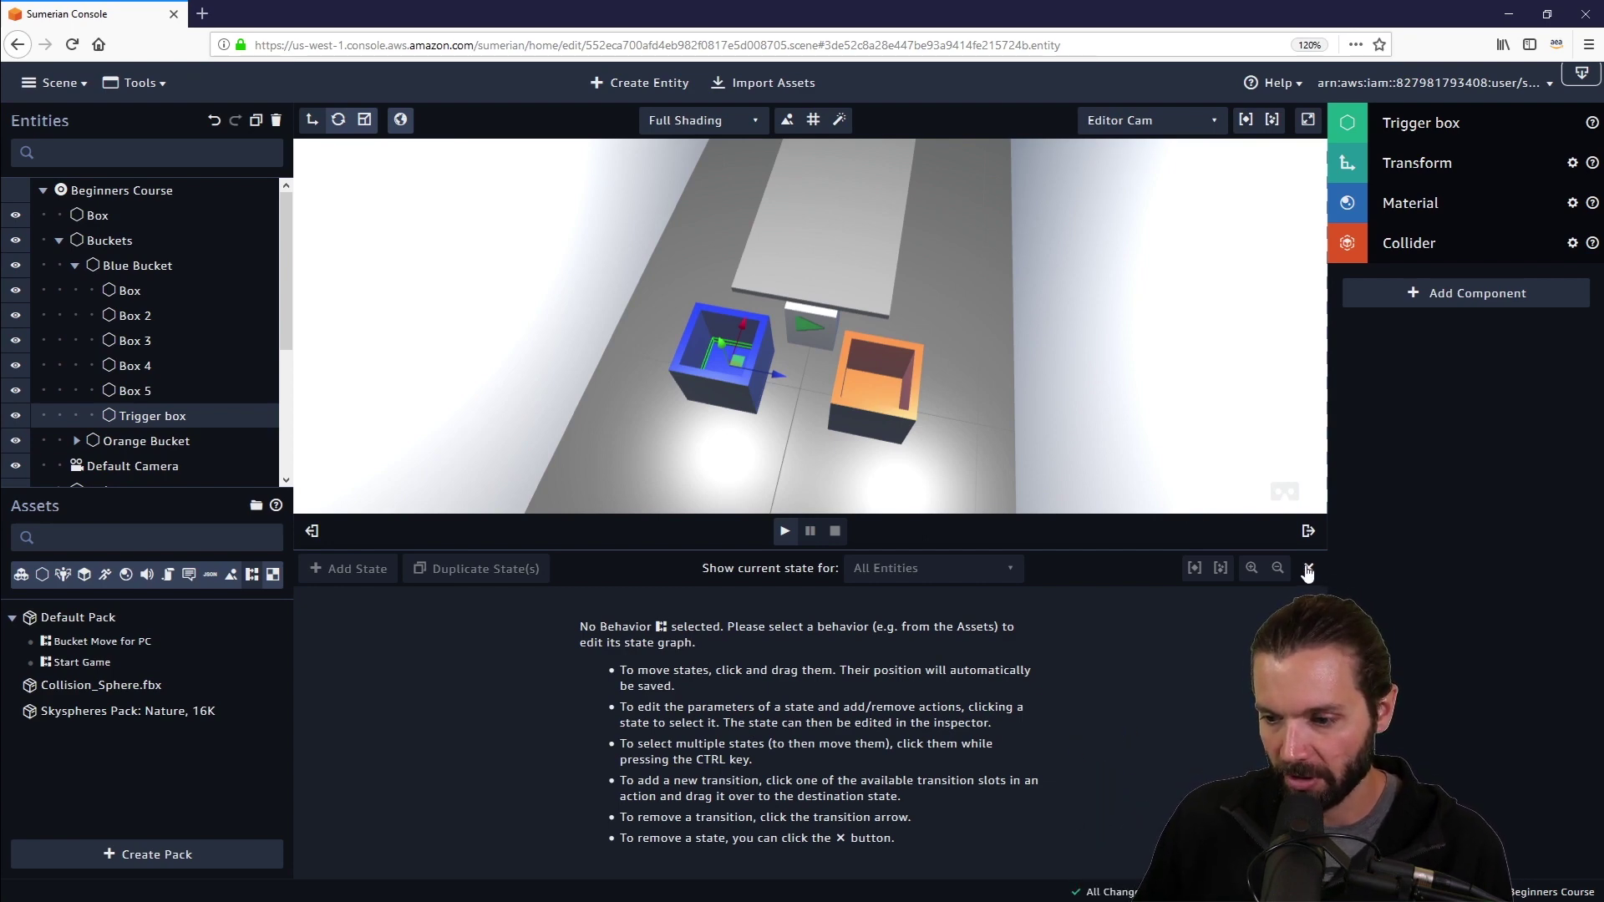
{"action": "left_click", "coordinate": [1308, 569]}
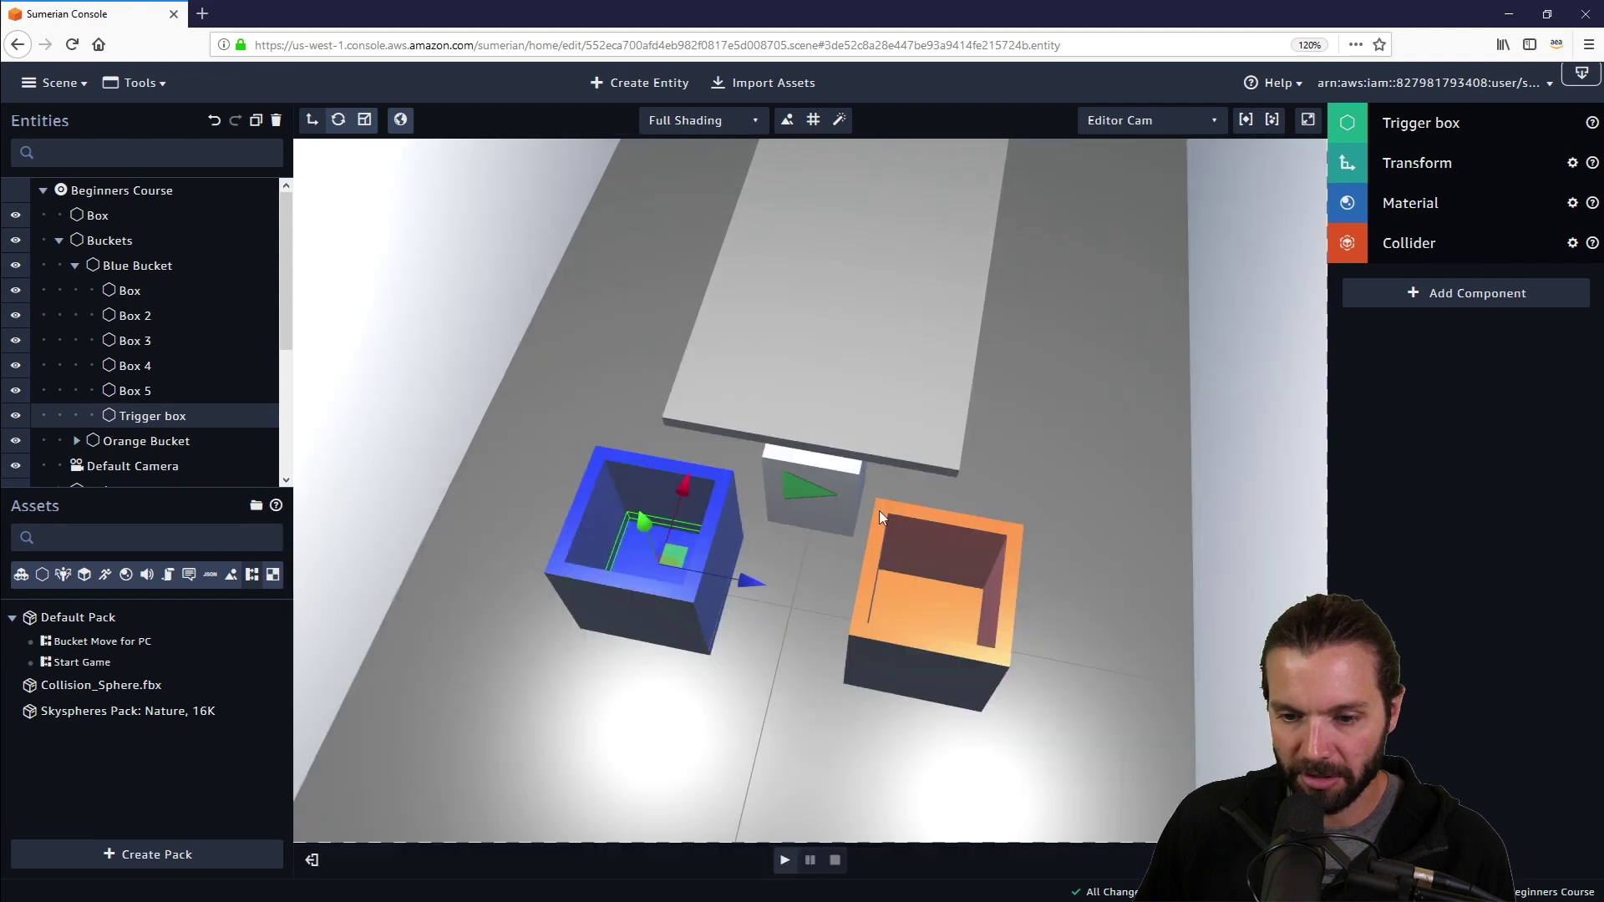
Add a State machine component to the blue bucket's Trigger box and check the Trigger setting of its collider.
{"action": "left_click_drag", "start_coordinate": [267, 320], "coordinate": [210, 327]}
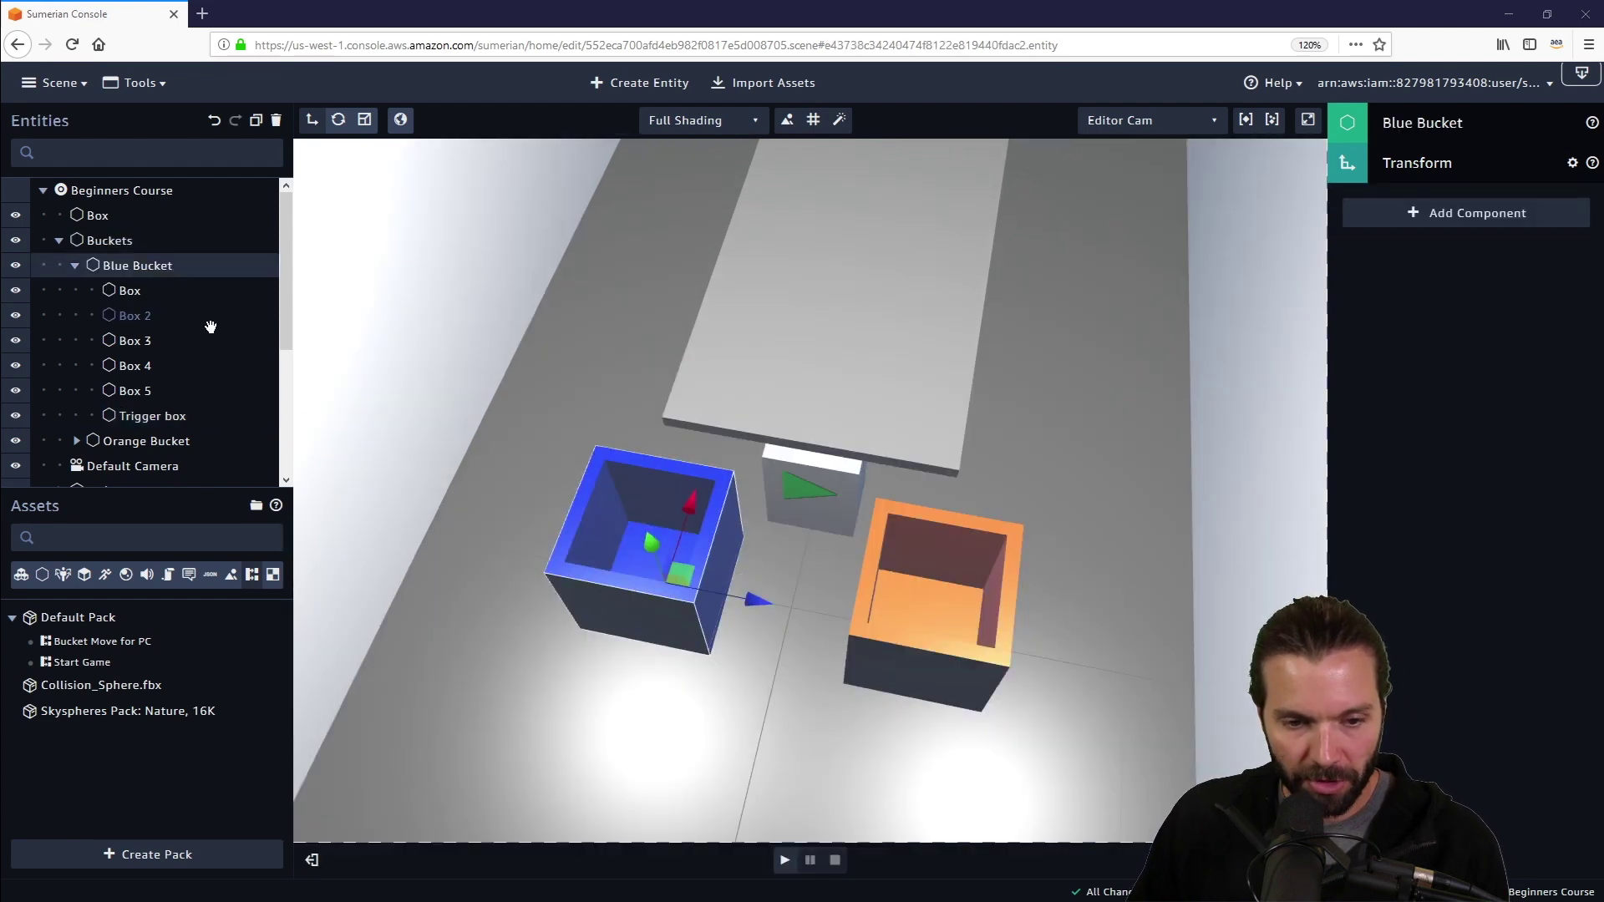
{"action": "left_click", "coordinate": [152, 418]}
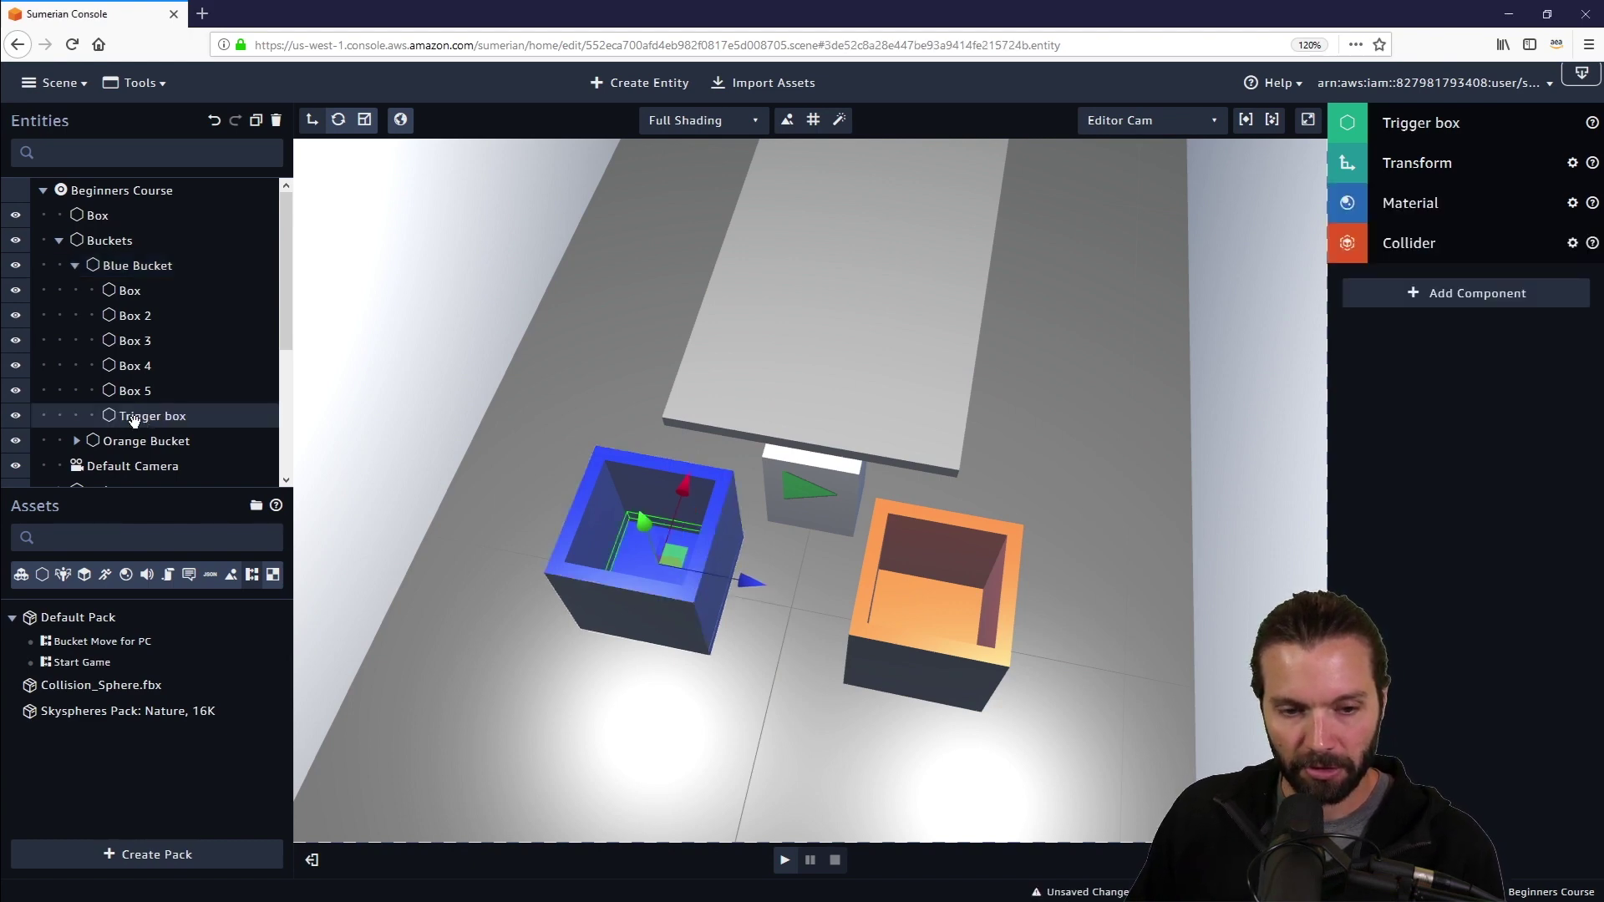
{"action": "left_click", "coordinate": [1471, 301]}
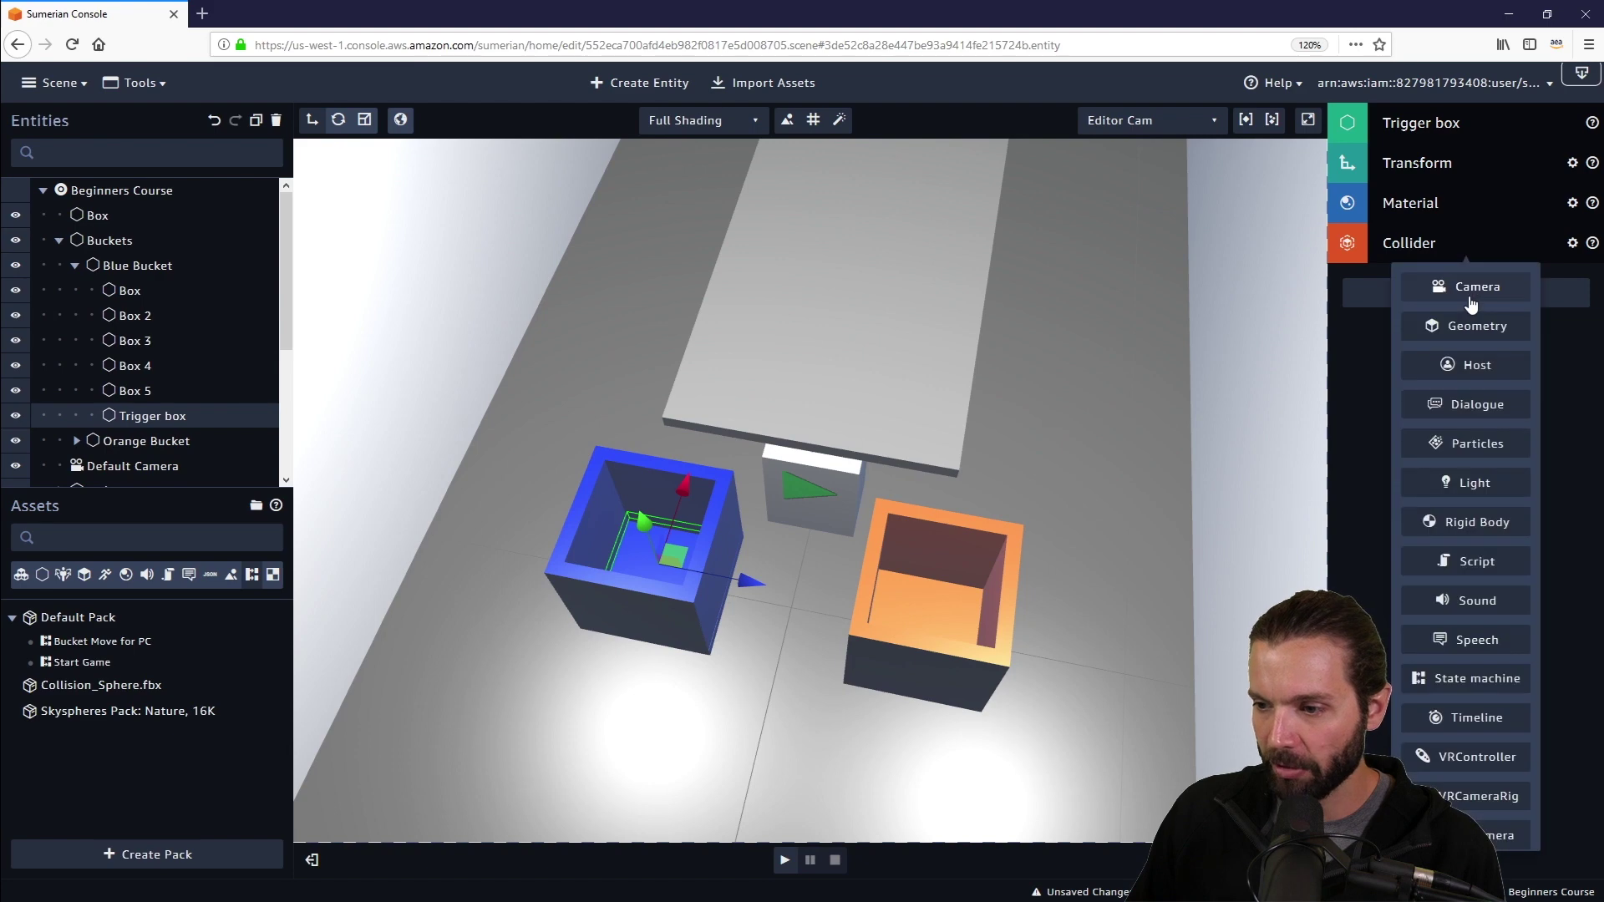
{"action": "left_click", "coordinate": [1480, 684]}
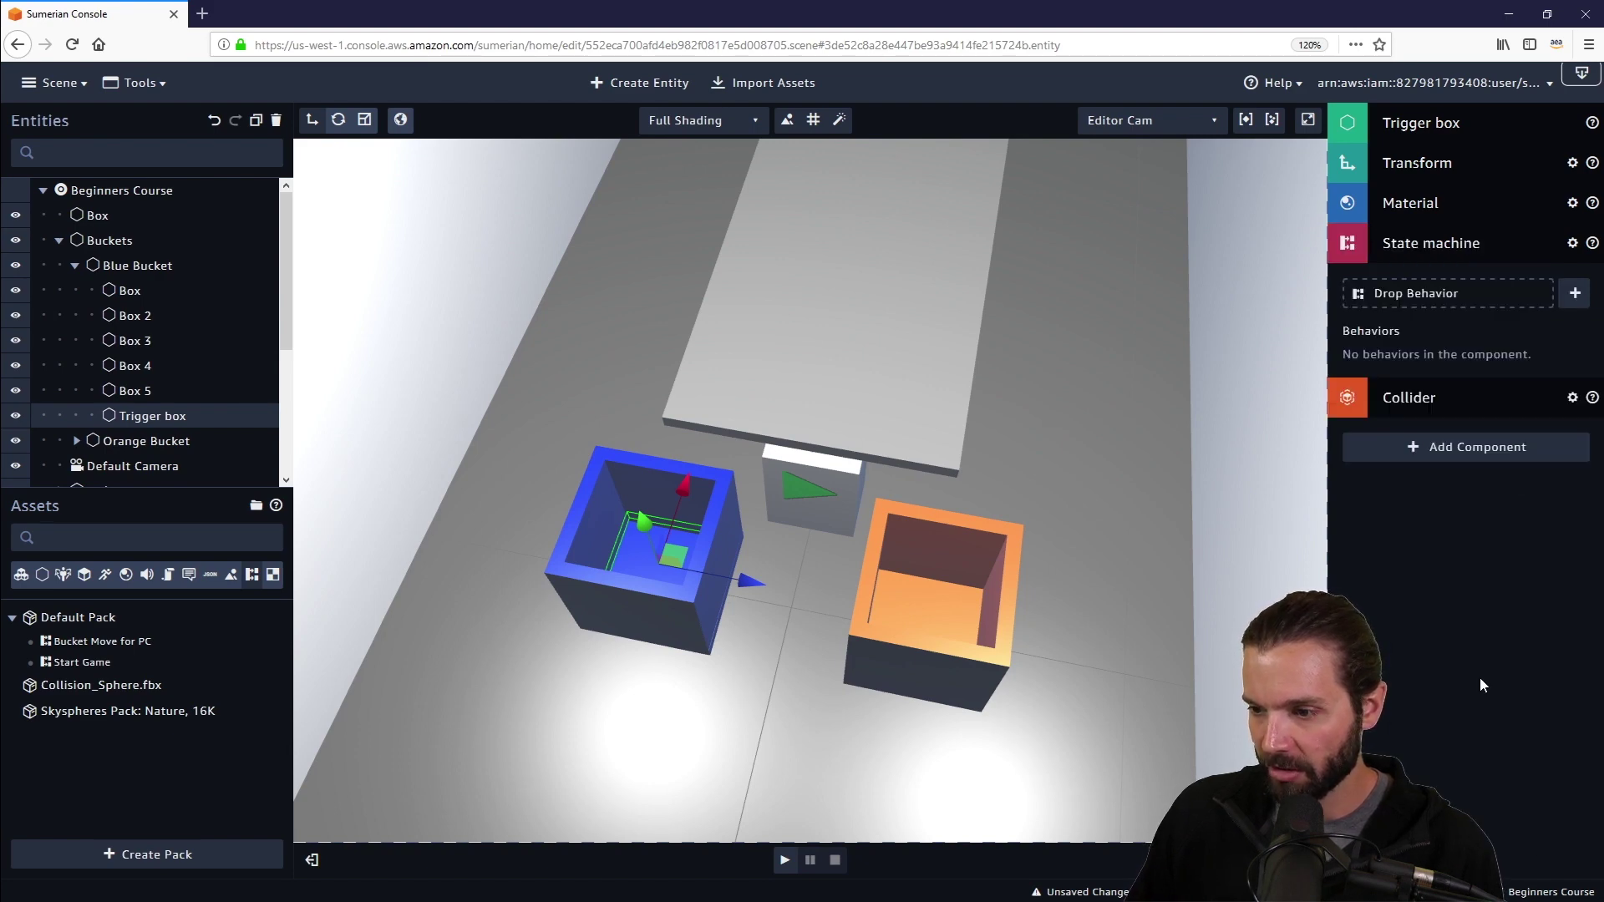
{"action": "left_click", "coordinate": [1496, 404]}
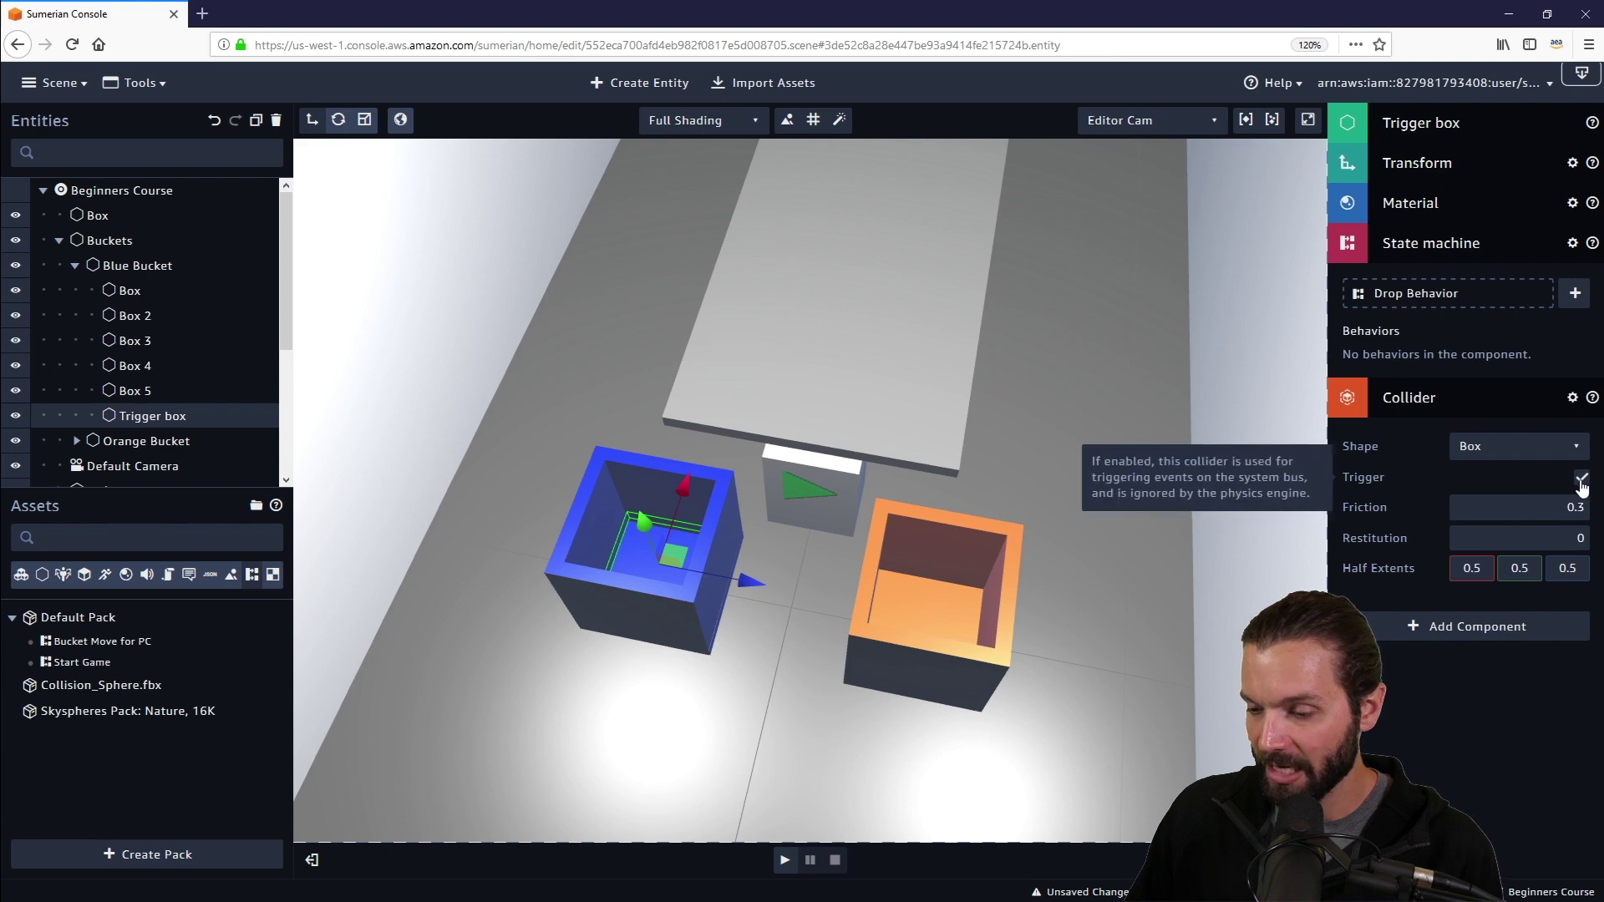
{"action": "left_click", "coordinate": [1500, 400]}
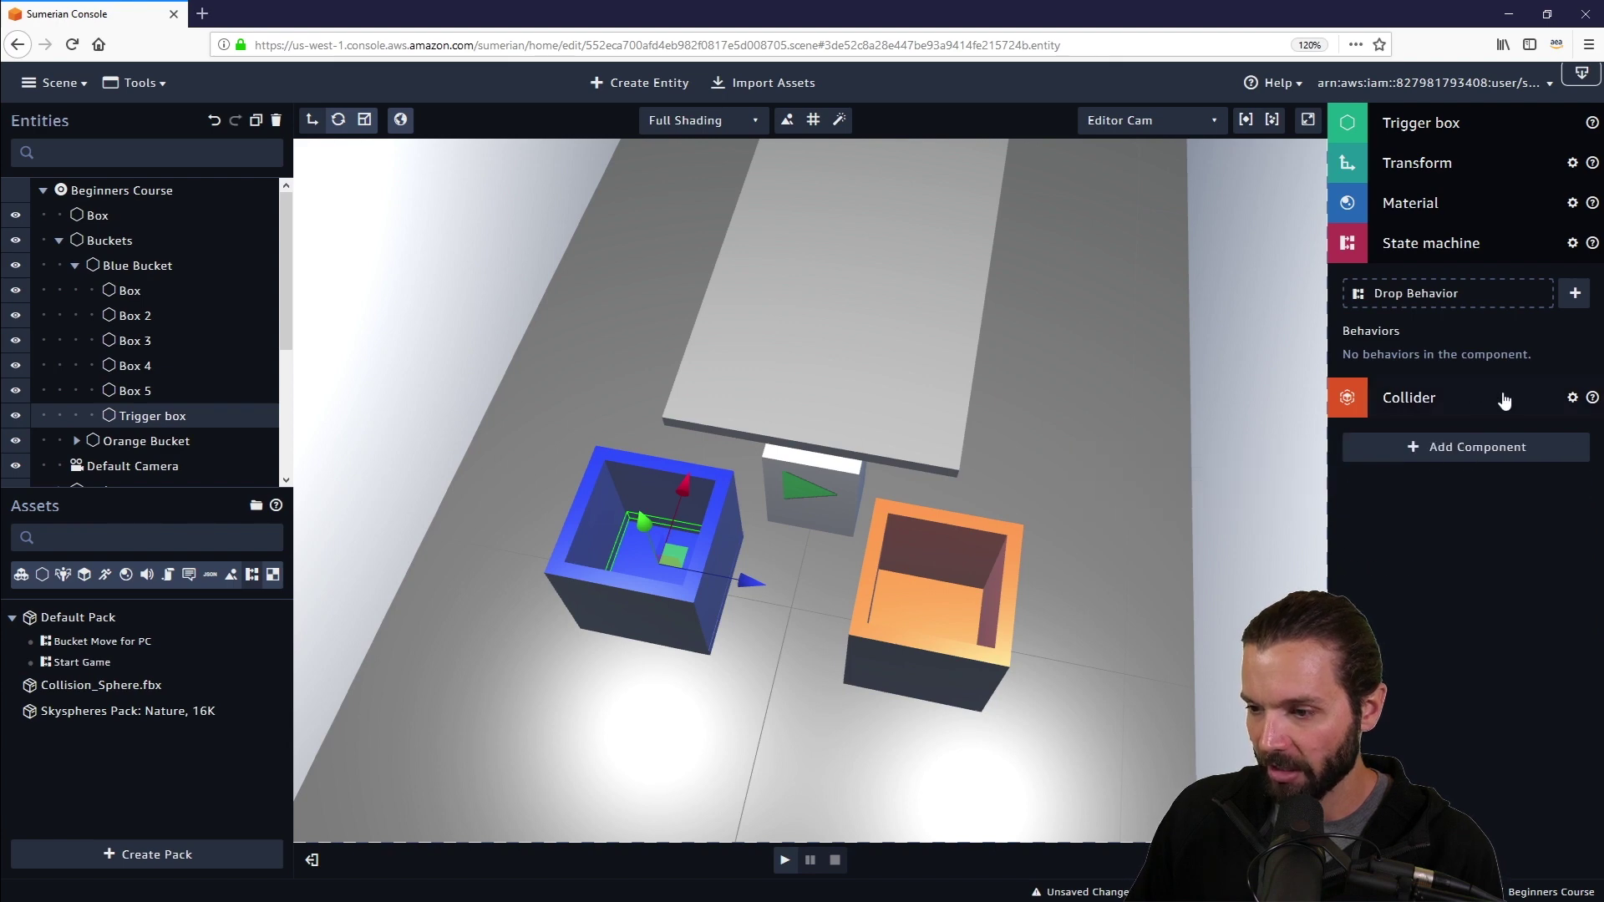
Create a new behavior on the Trigger box's state machine and name it Blue Trigger.
{"action": "left_click", "coordinate": [1575, 297]}
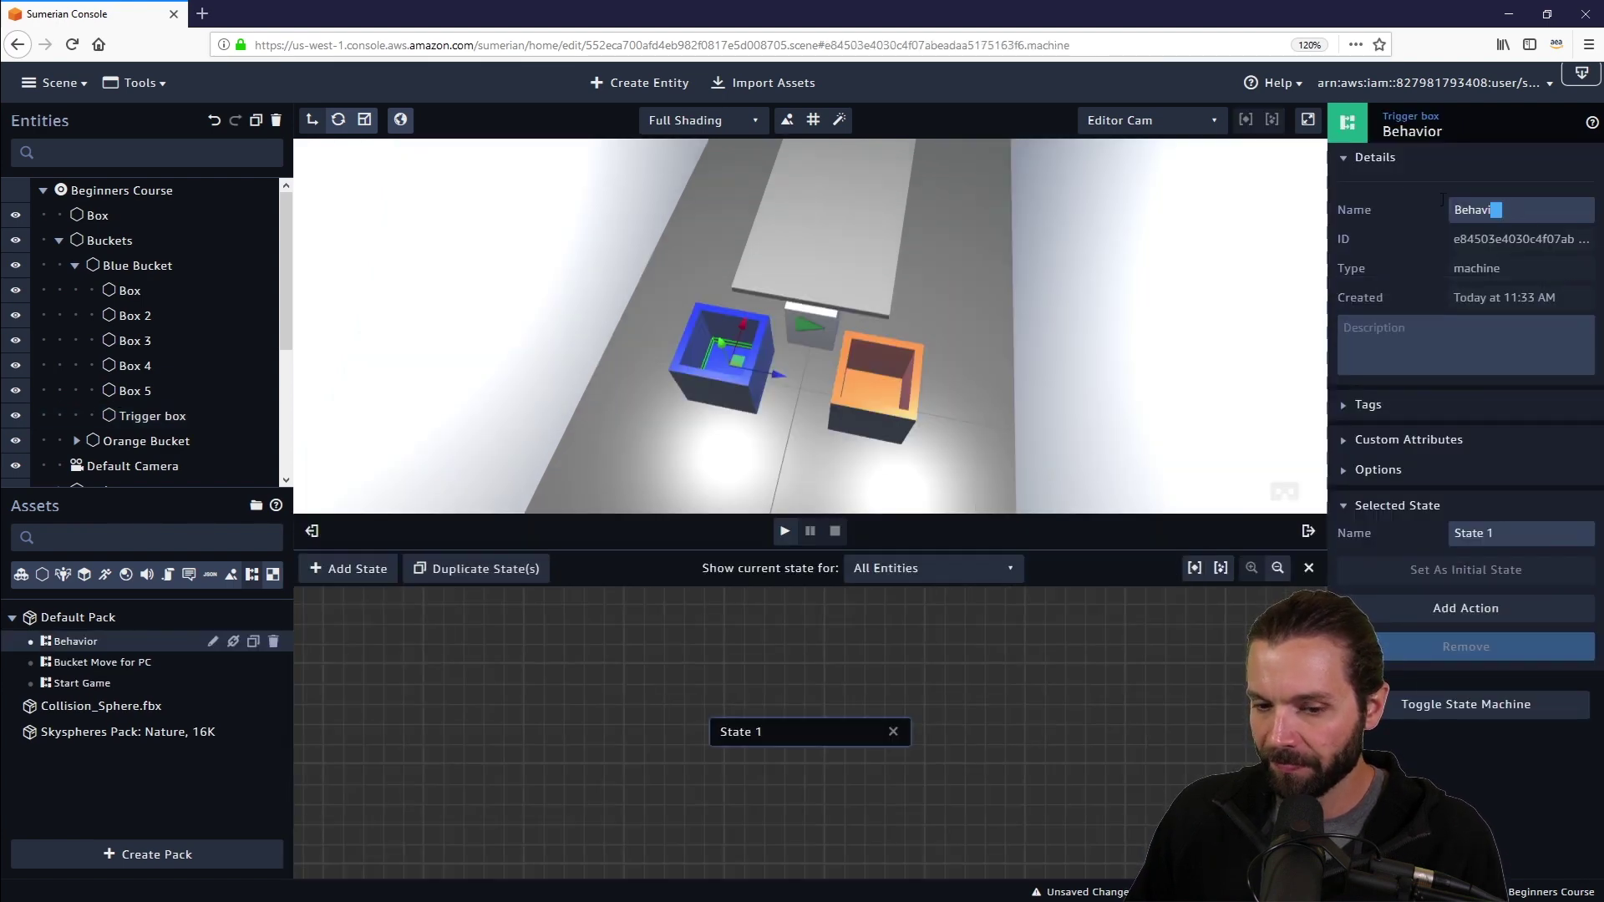
{"action": "type", "text": "Blu"}
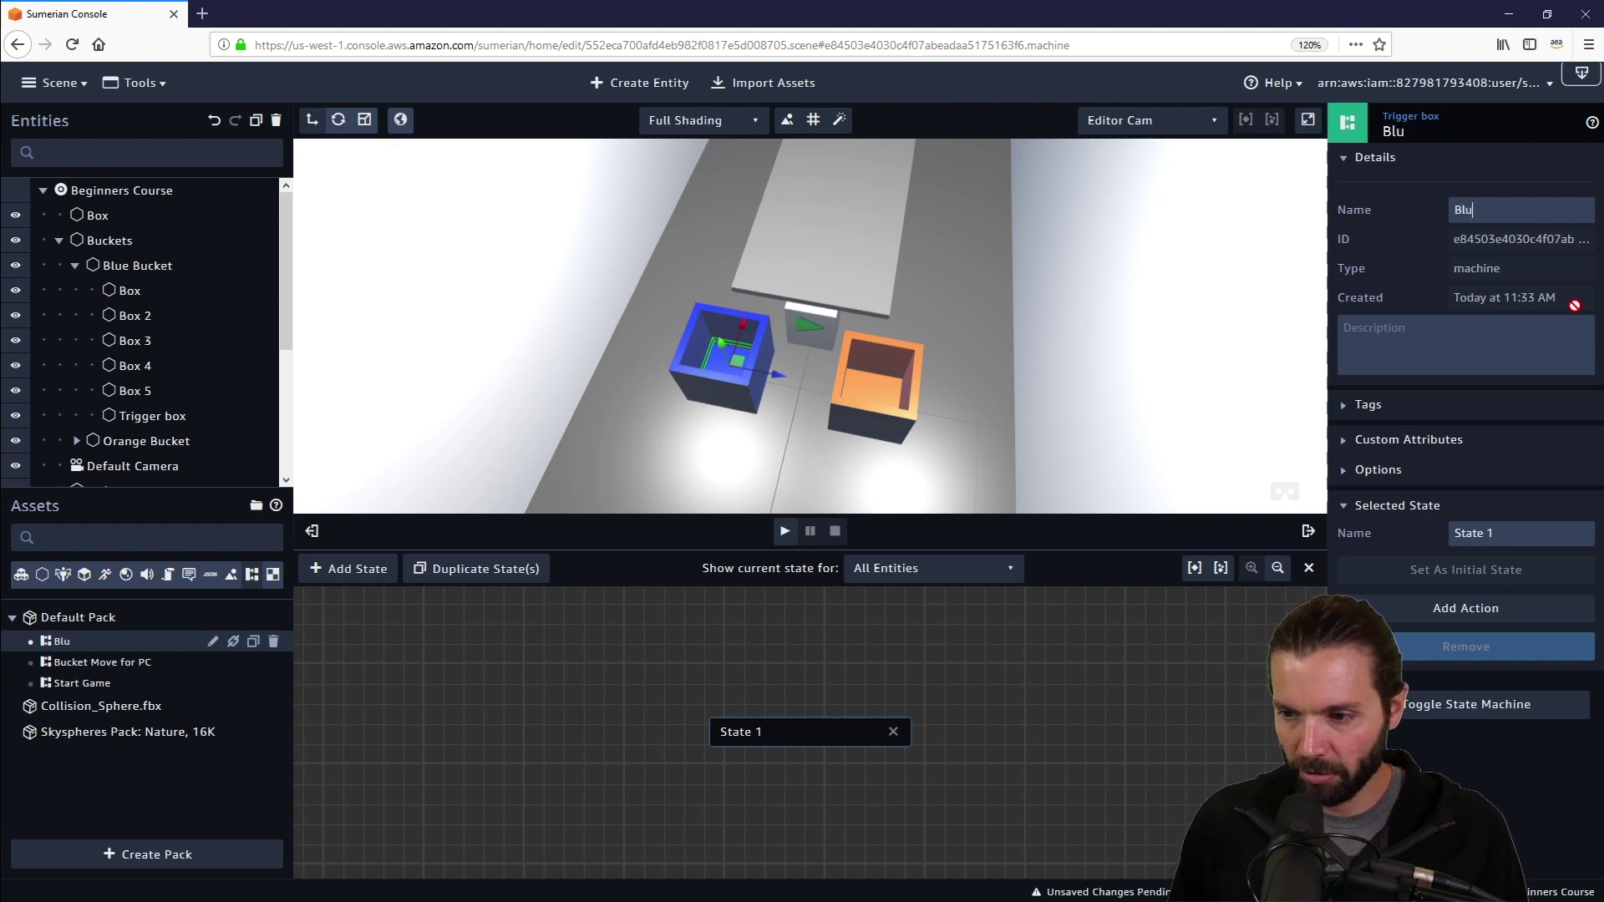
{"action": "type", "text": "e Trigger"}
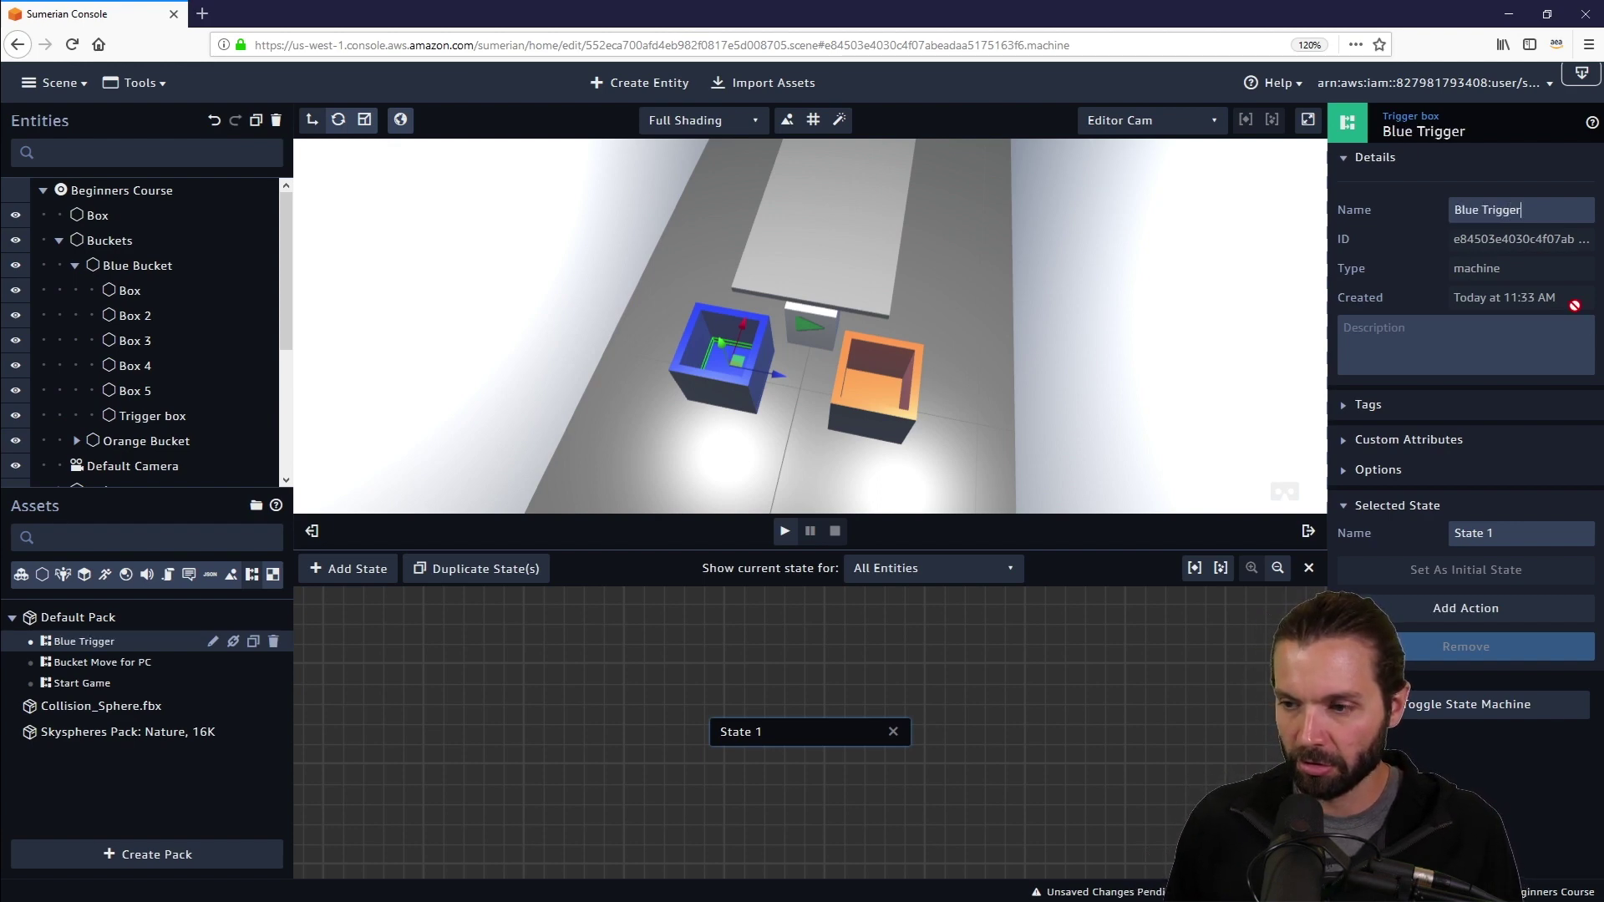
{"action": "key", "text": "Return"}
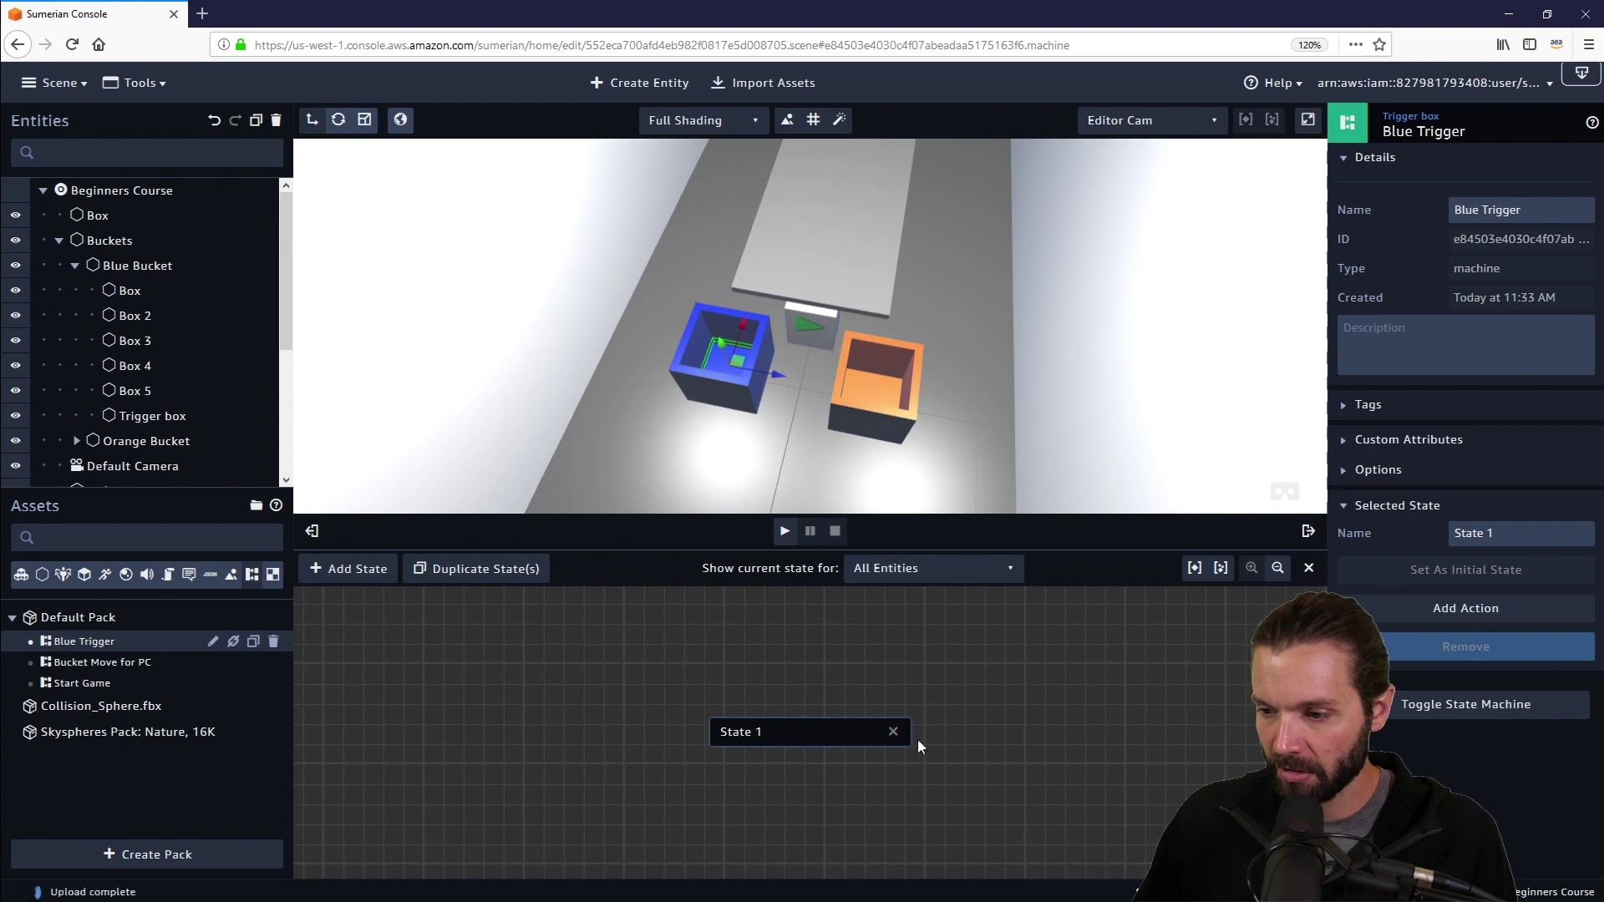
Rename the behavior's initial state as Trigger enter and add a TriggerEnter action to it.
{"action": "left_click_drag", "start_coordinate": [826, 734], "coordinate": [714, 734]}
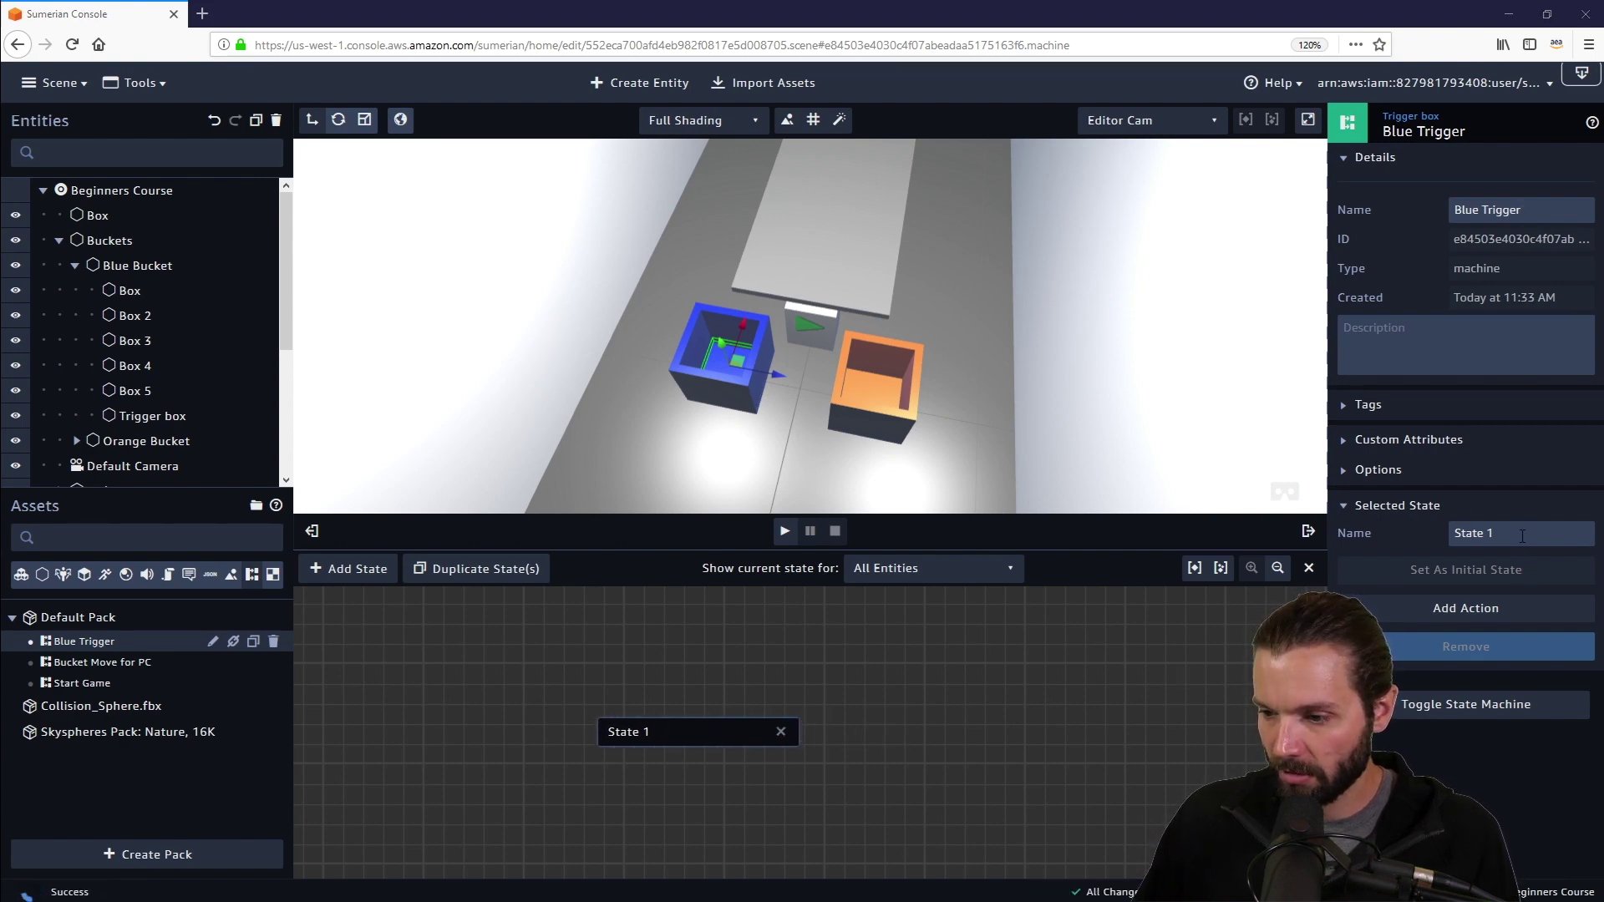
{"action": "double_click", "coordinate": [1473, 534]}
{"action": "type", "text": "Trigger enter"}
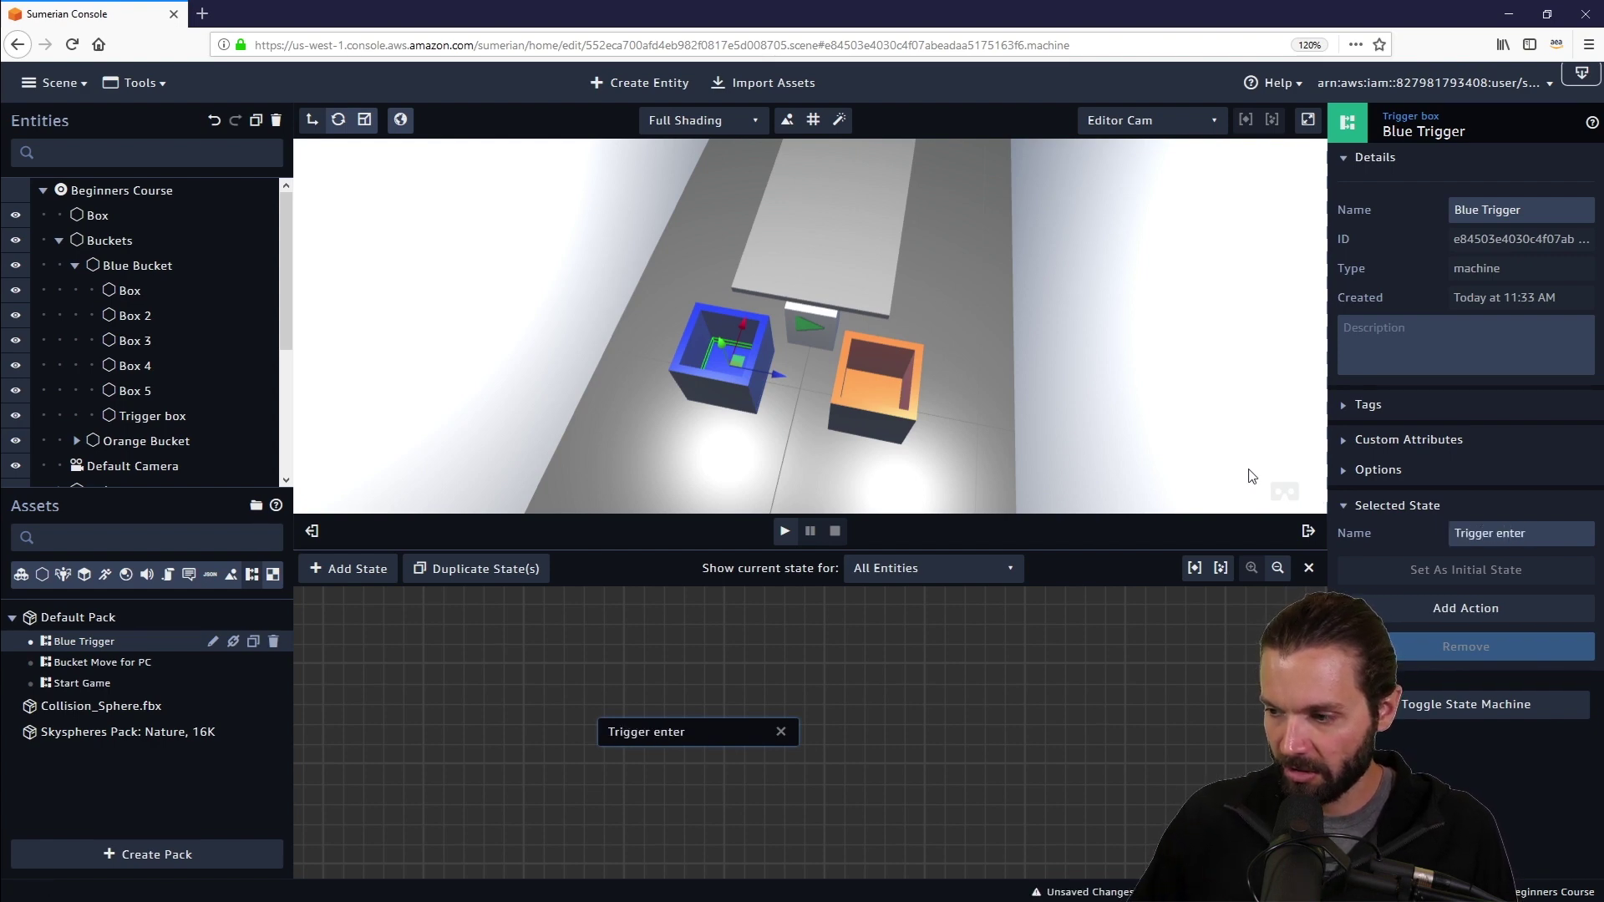
{"action": "left_click", "coordinate": [1463, 610]}
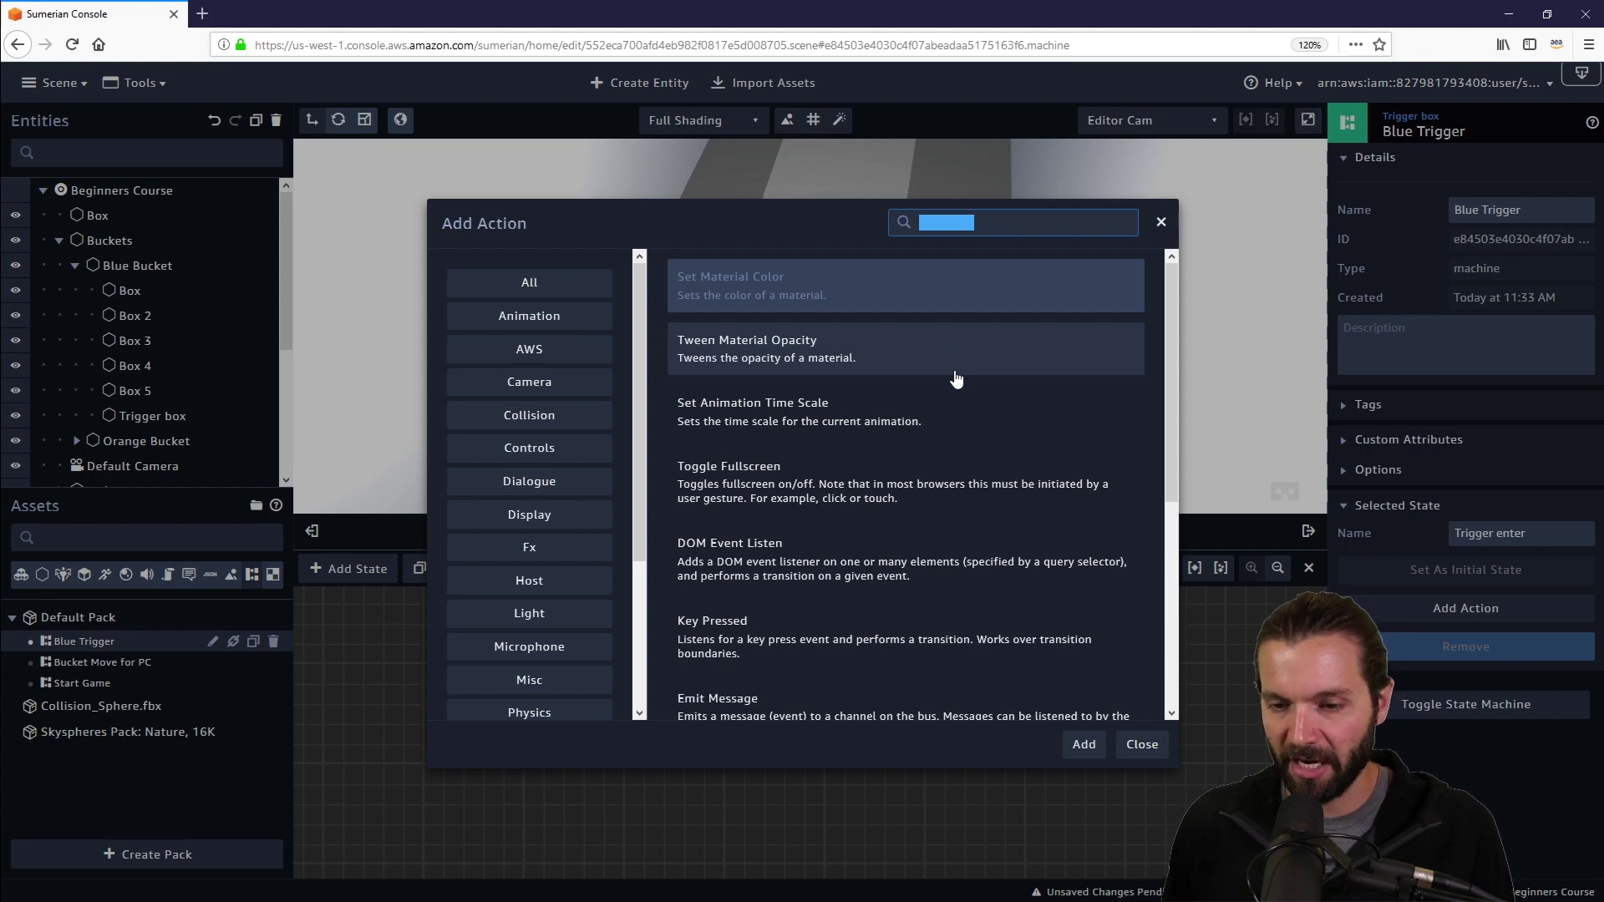
{"action": "type", "text": "trigger"}
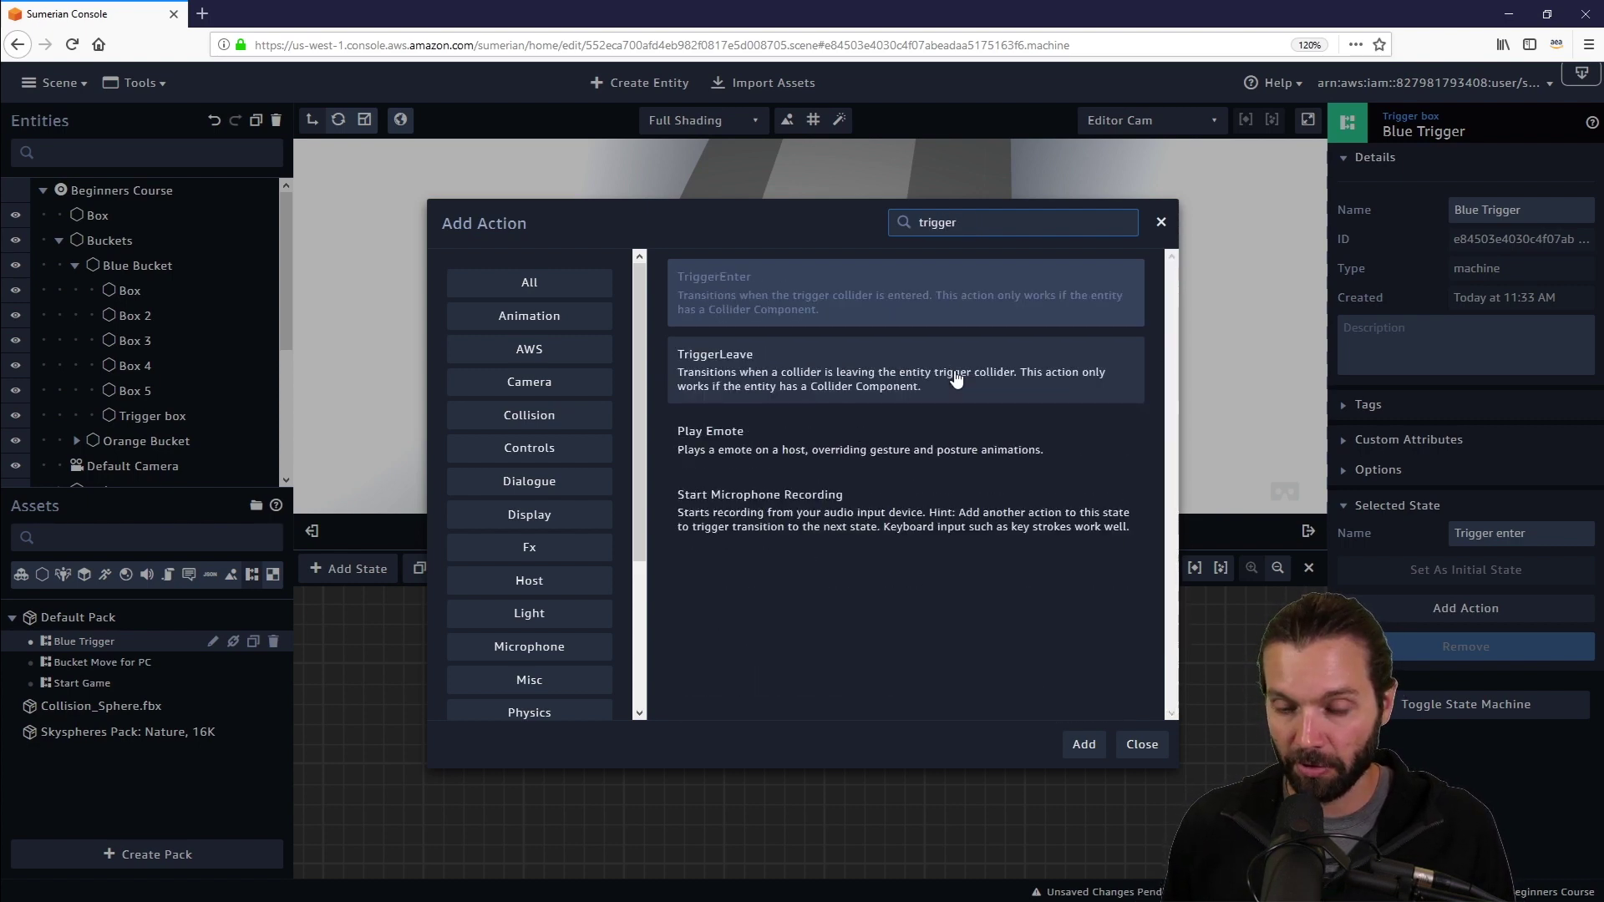
{"action": "left_click", "coordinate": [1085, 745]}
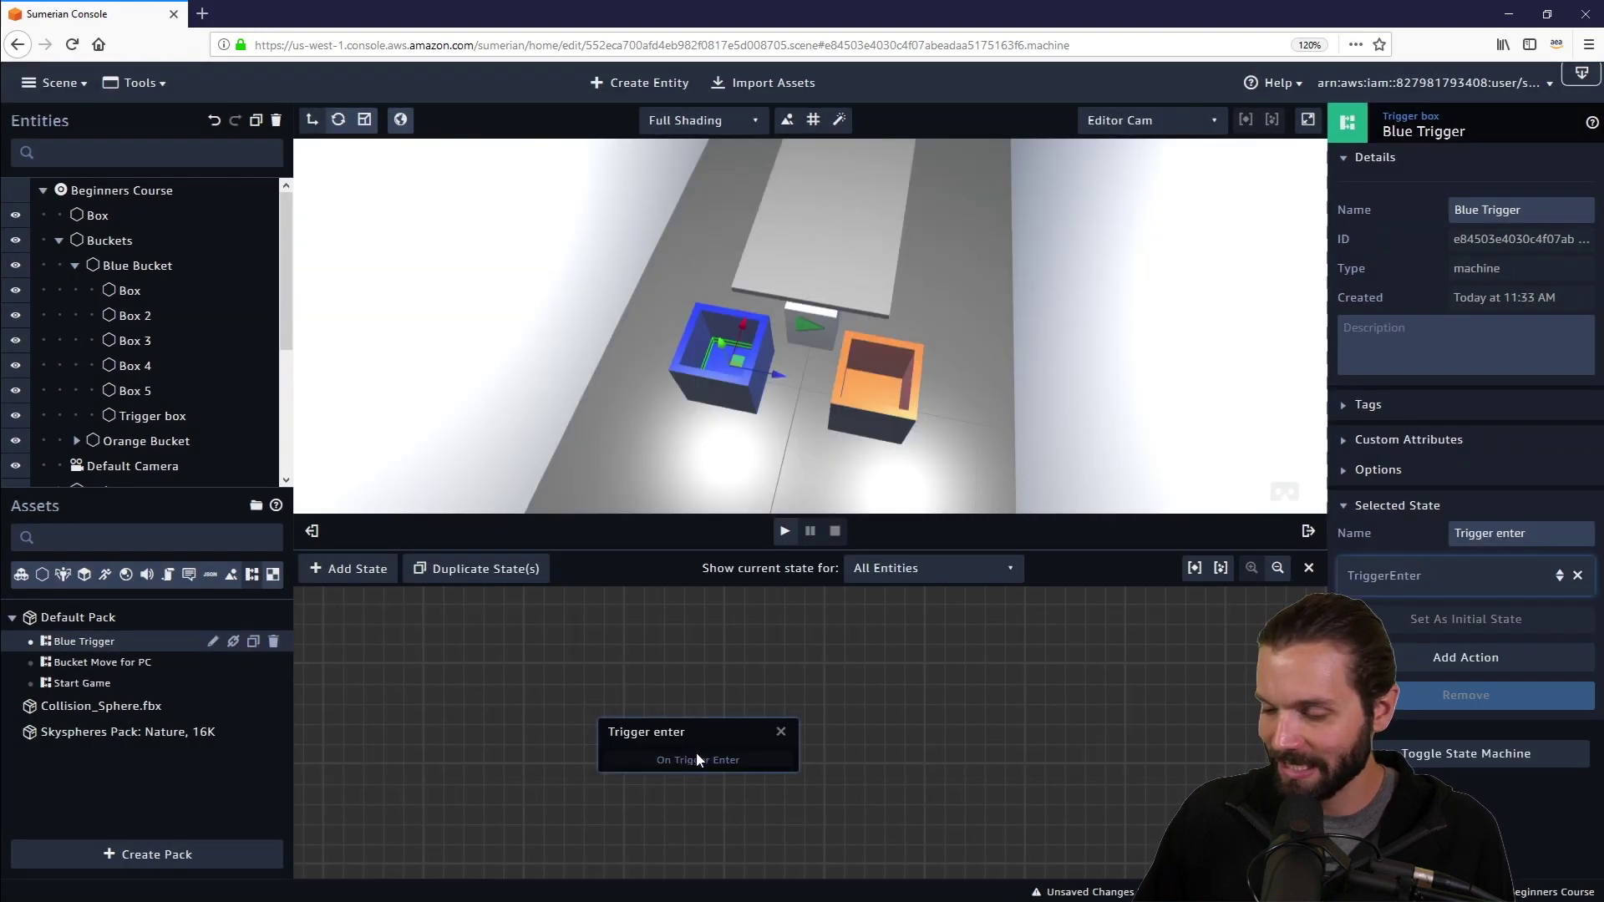
{"action": "left_click_drag", "start_coordinate": [695, 740], "coordinate": [602, 722]}
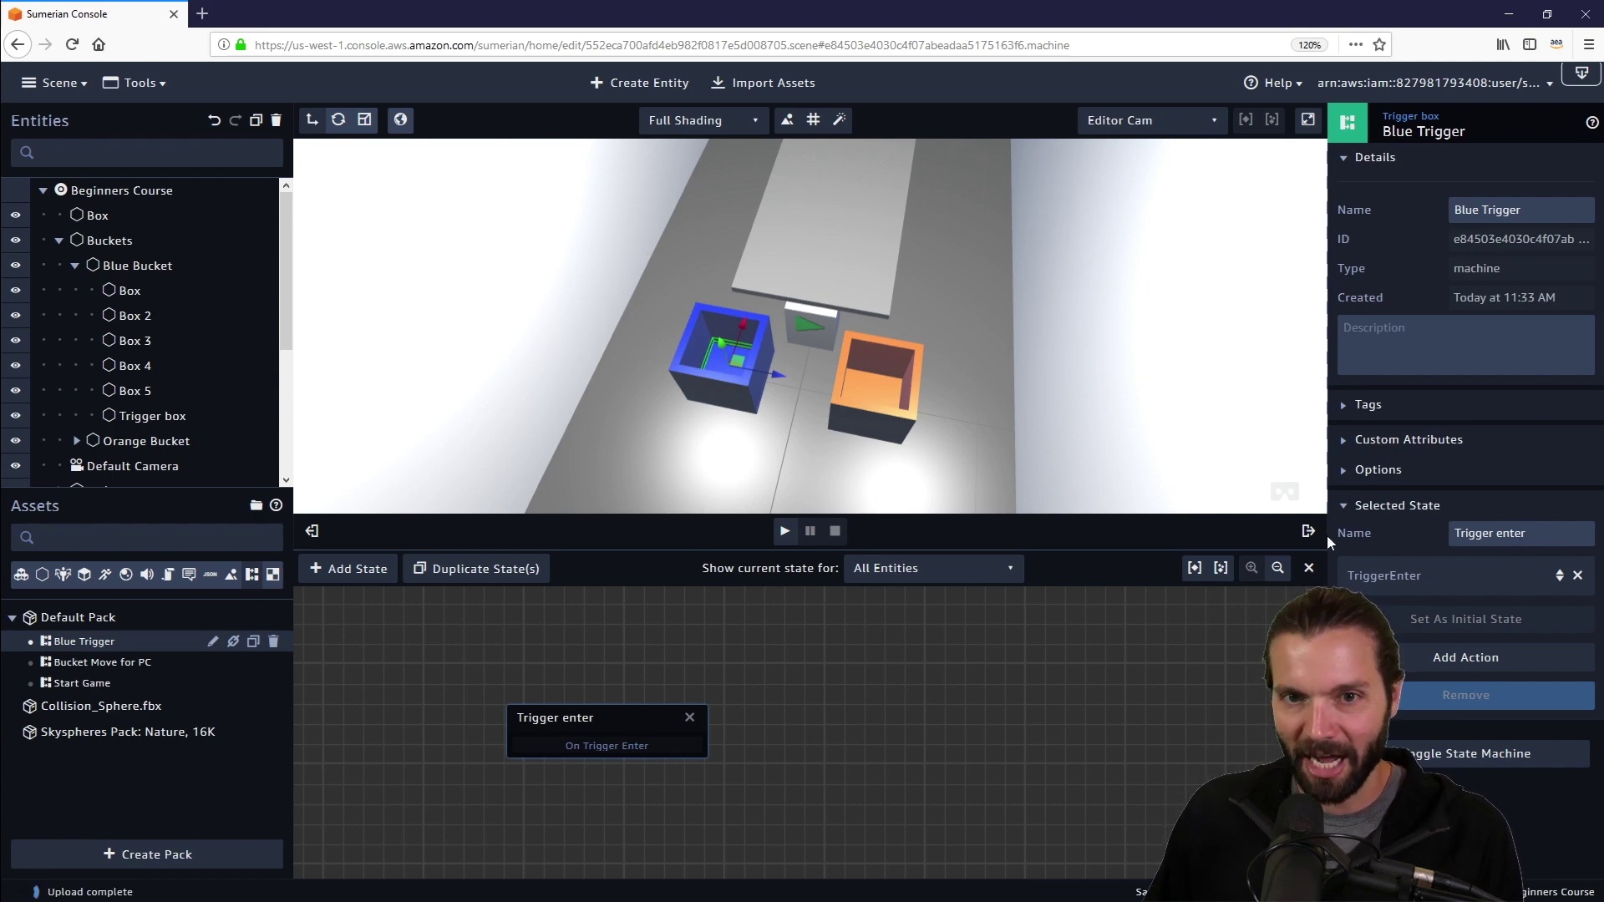
{"action": "left_click_drag", "start_coordinate": [608, 715], "coordinate": [590, 720]}
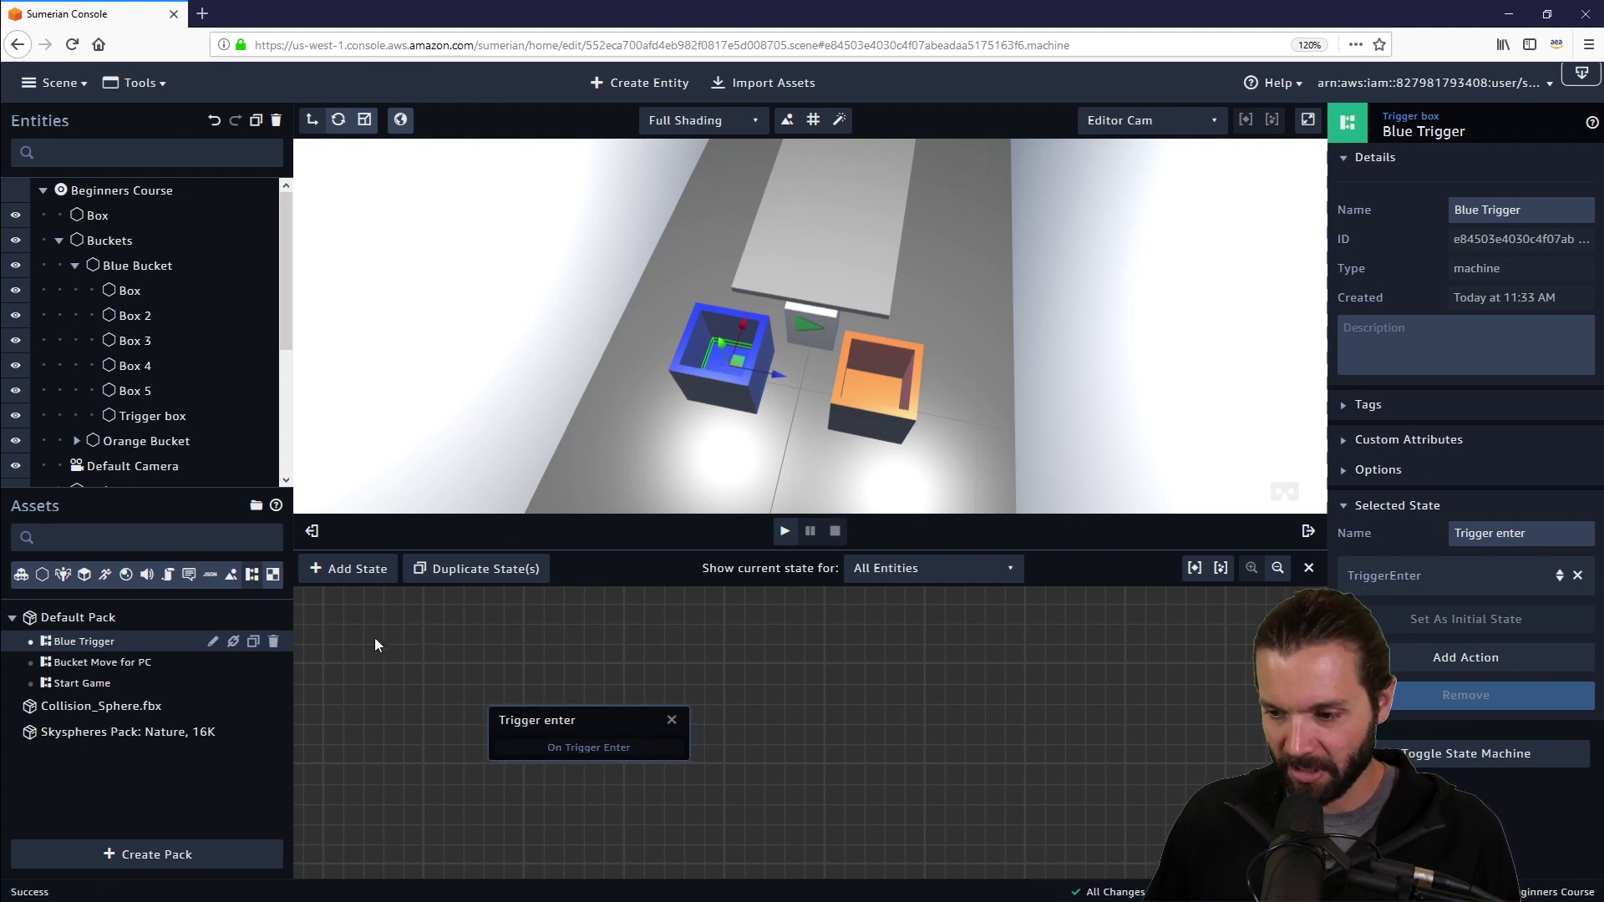
Add a second state named emit beside Trigger enter and give it an Emit Message action.
{"action": "left_click", "coordinate": [360, 583]}
{"action": "left_click_drag", "start_coordinate": [819, 733], "coordinate": [914, 722]}
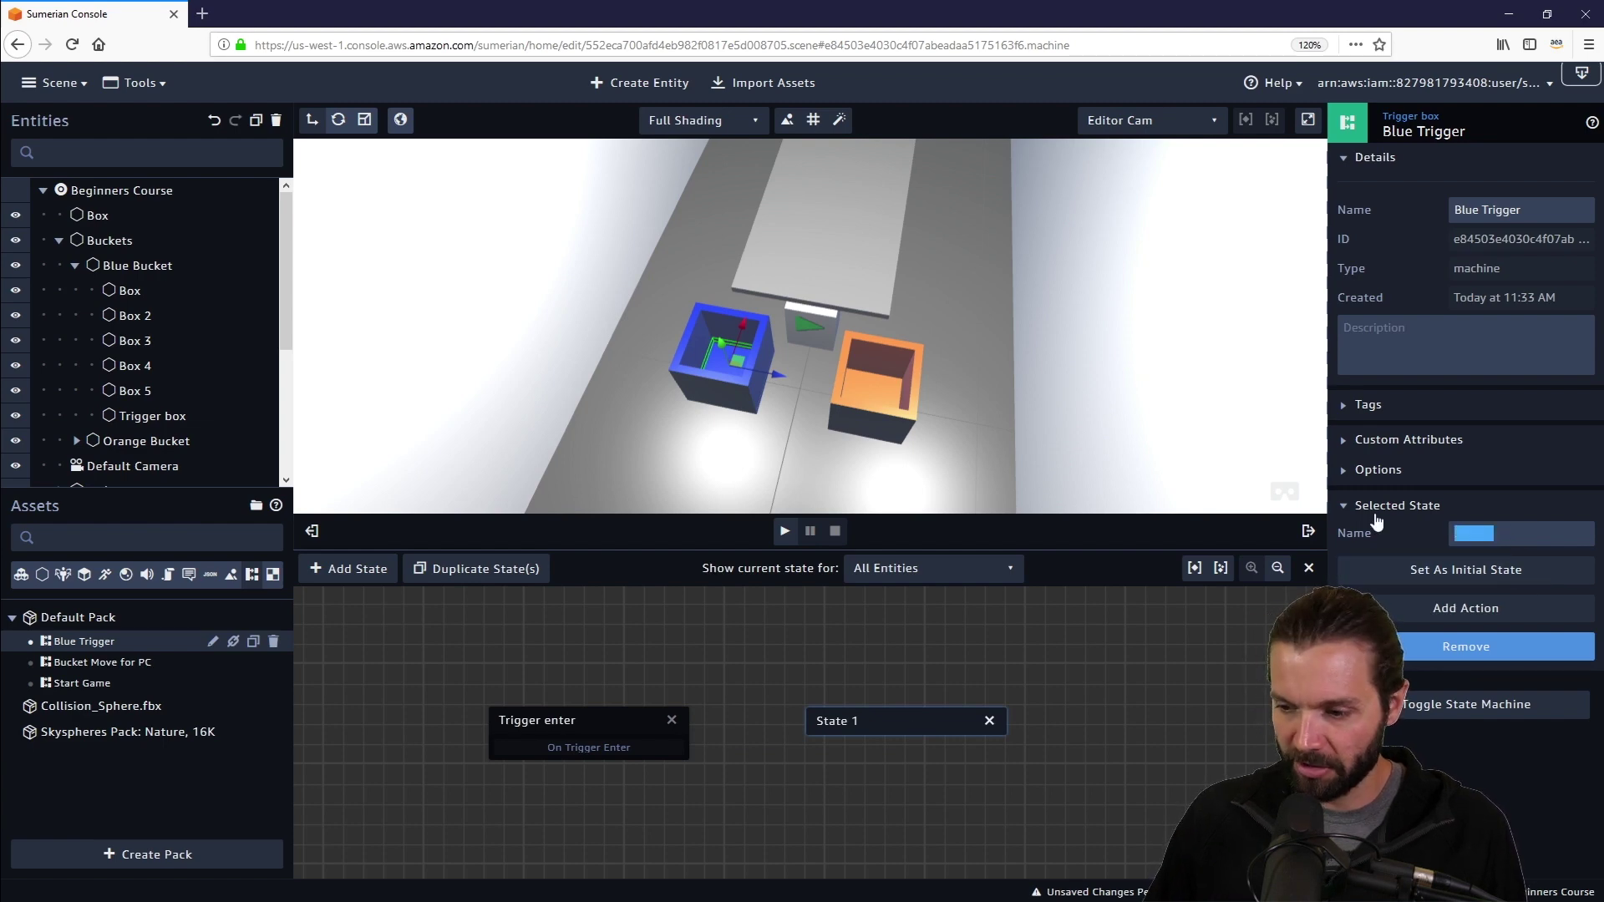
{"action": "type", "text": "emit"}
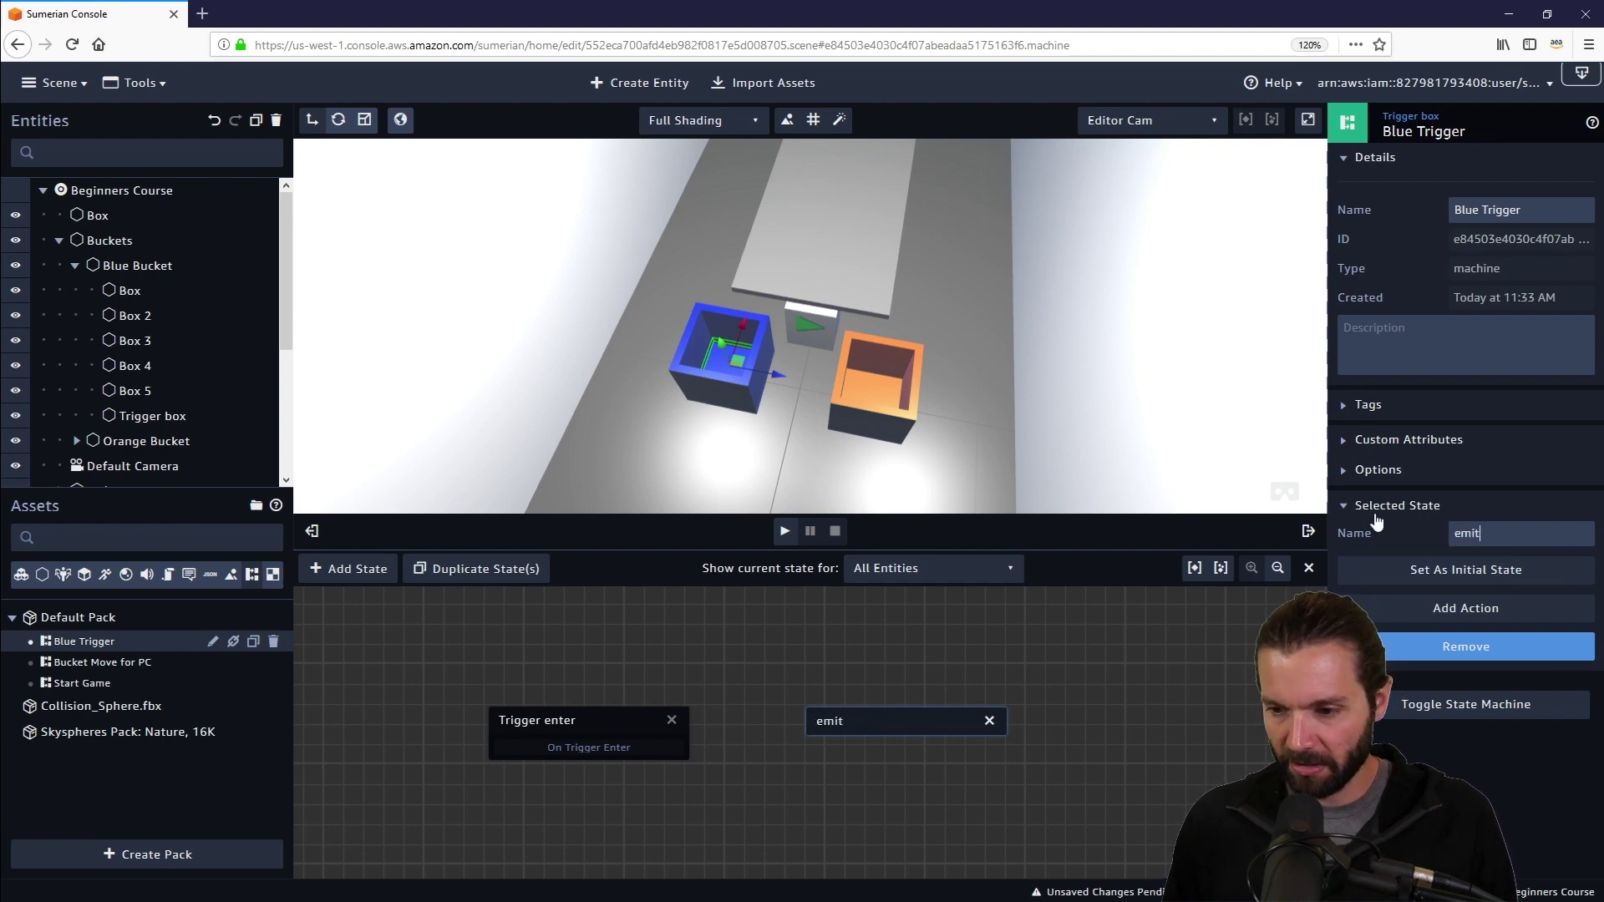
{"action": "left_click", "coordinate": [1488, 611]}
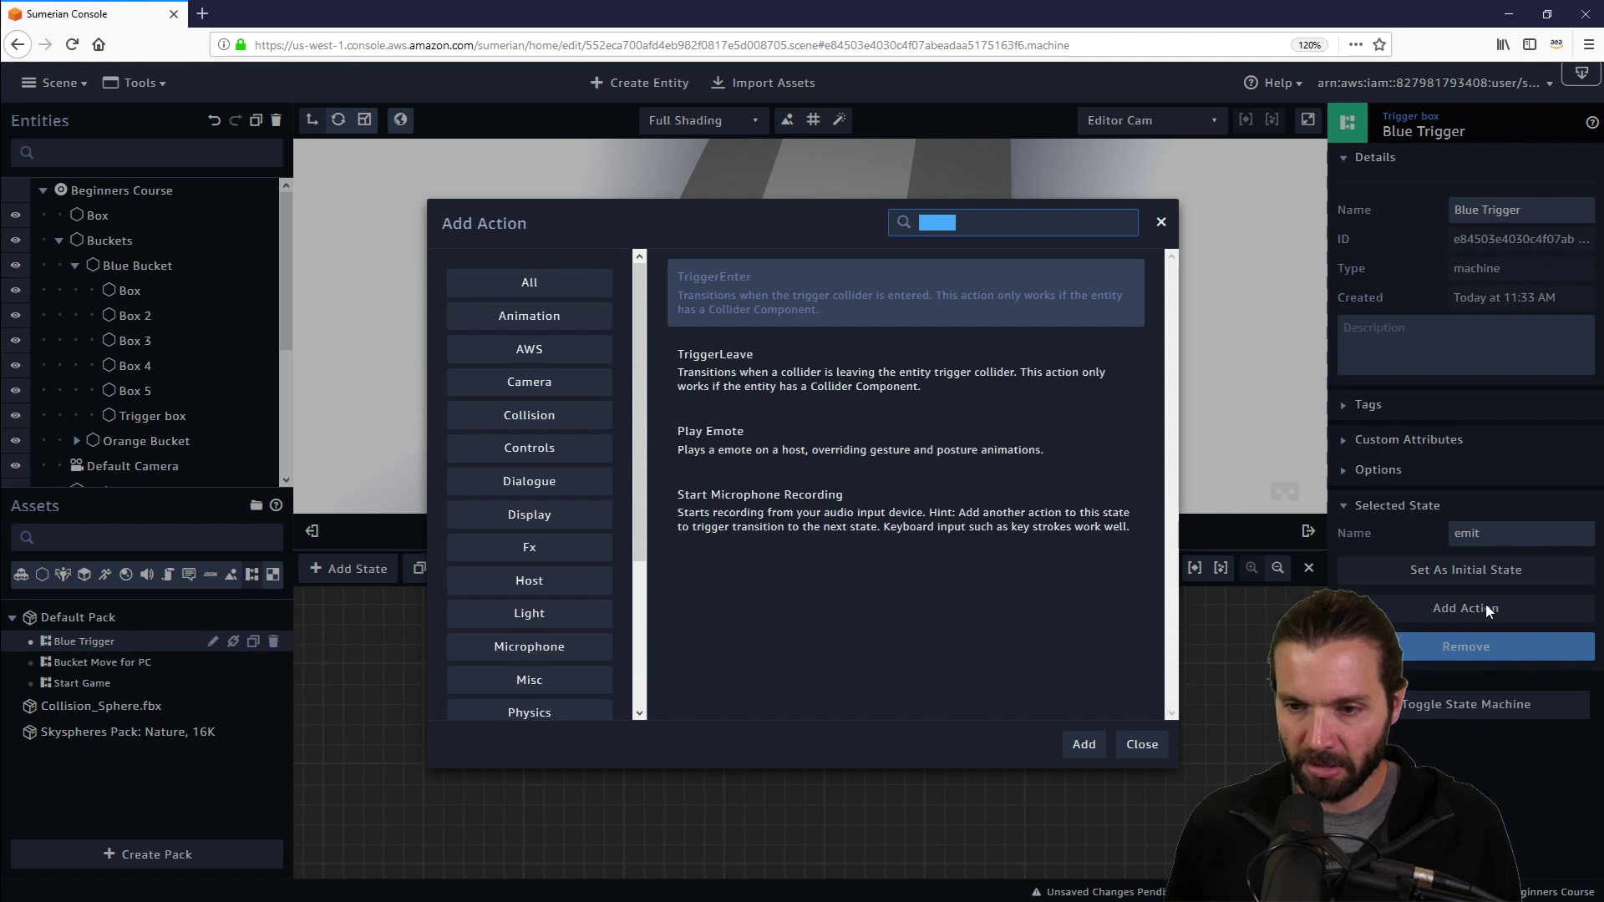
{"action": "type", "text": "emit"}
{"action": "key", "text": "Return"}
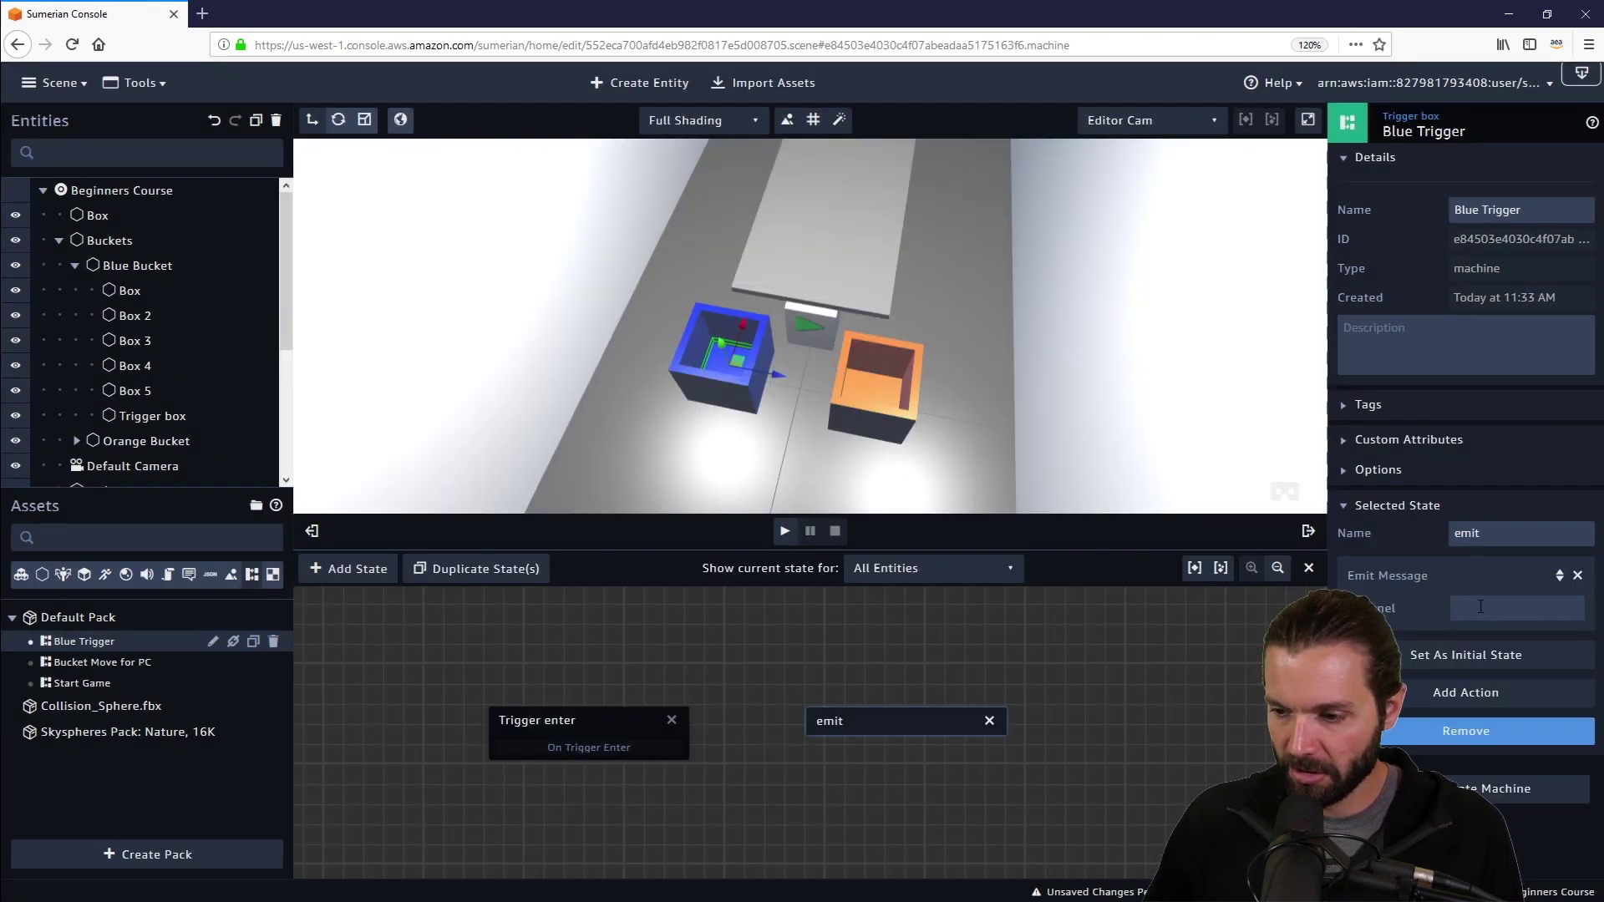
Set the Emit Message action's channel to IntoBucketBlue.
{"action": "left_click", "coordinate": [1480, 608]}
{"action": "type", "text": "Into"}
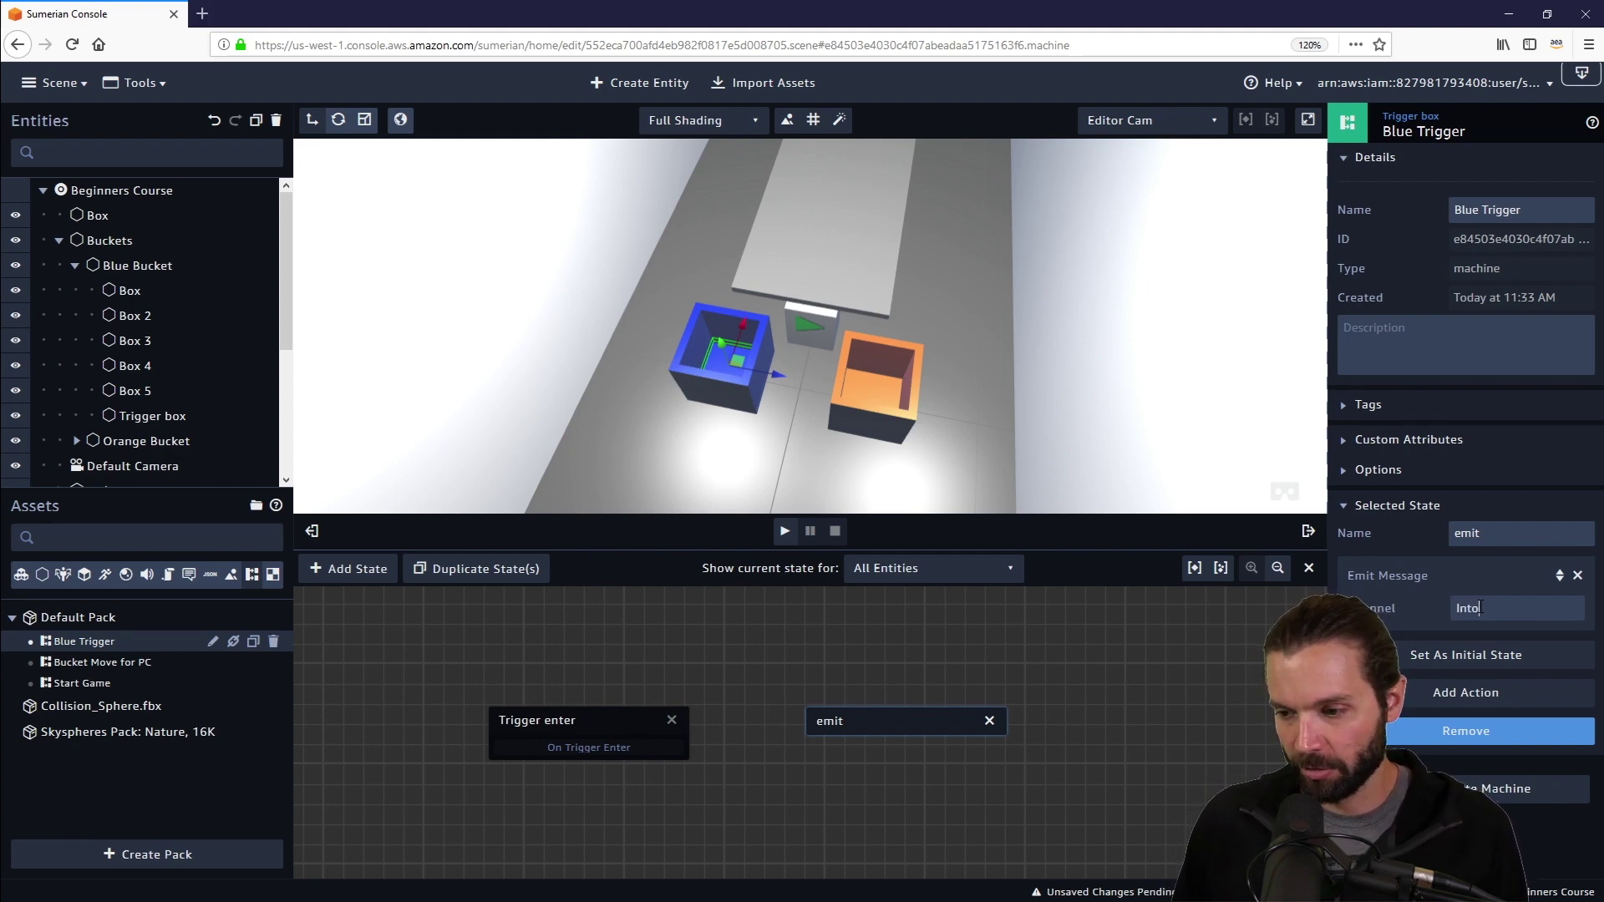
{"action": "type", "text": "Buck"}
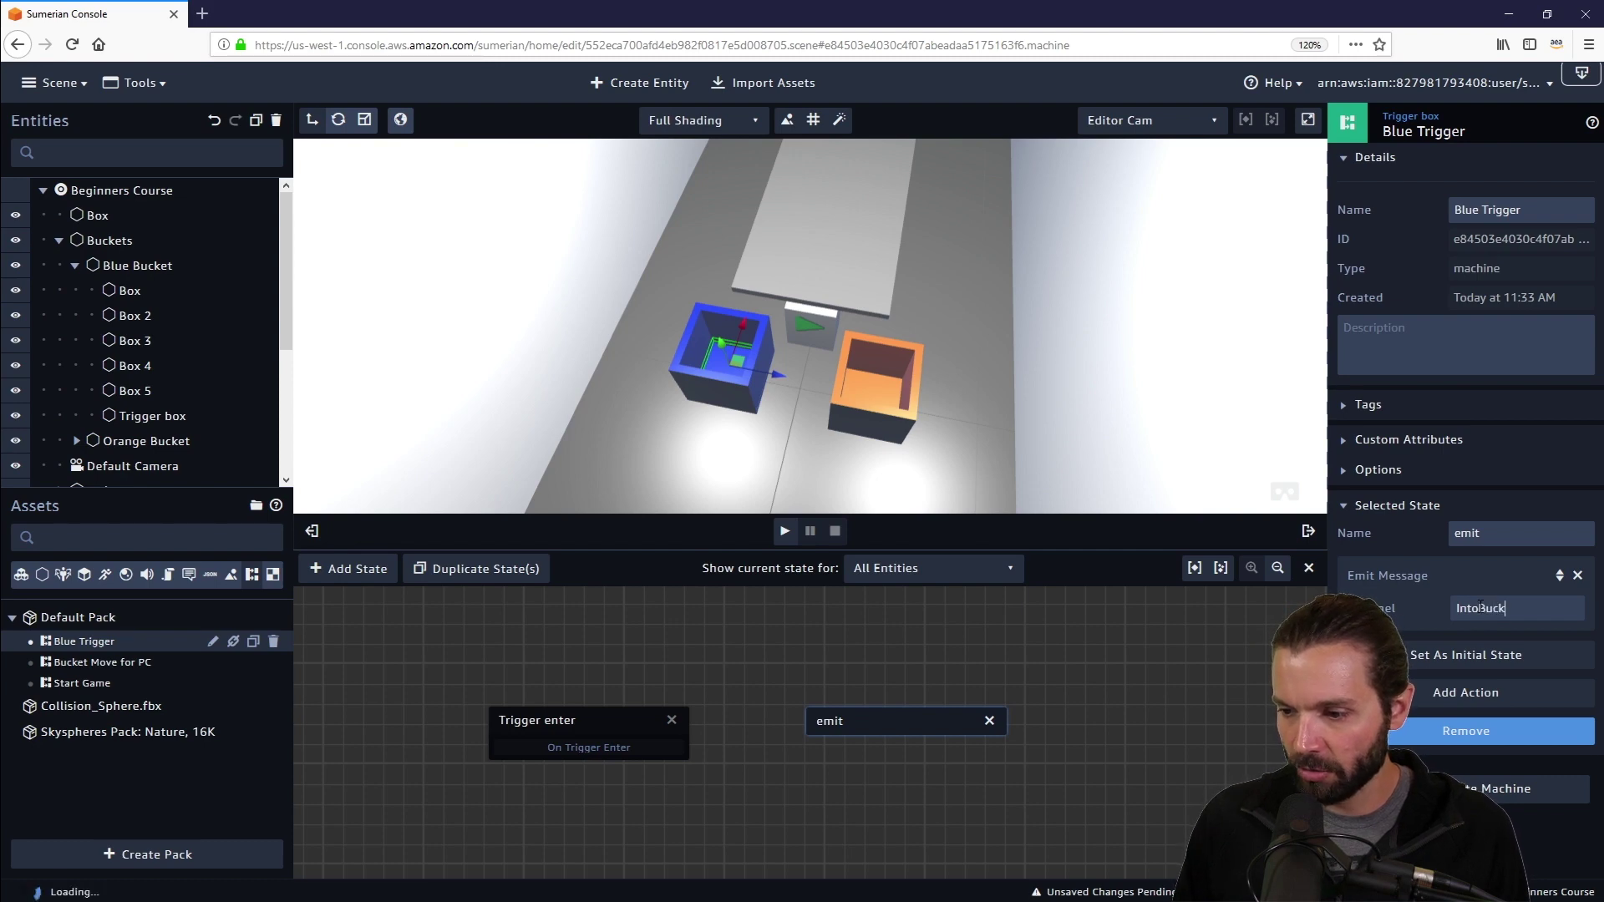
{"action": "type", "text": "etBlue"}
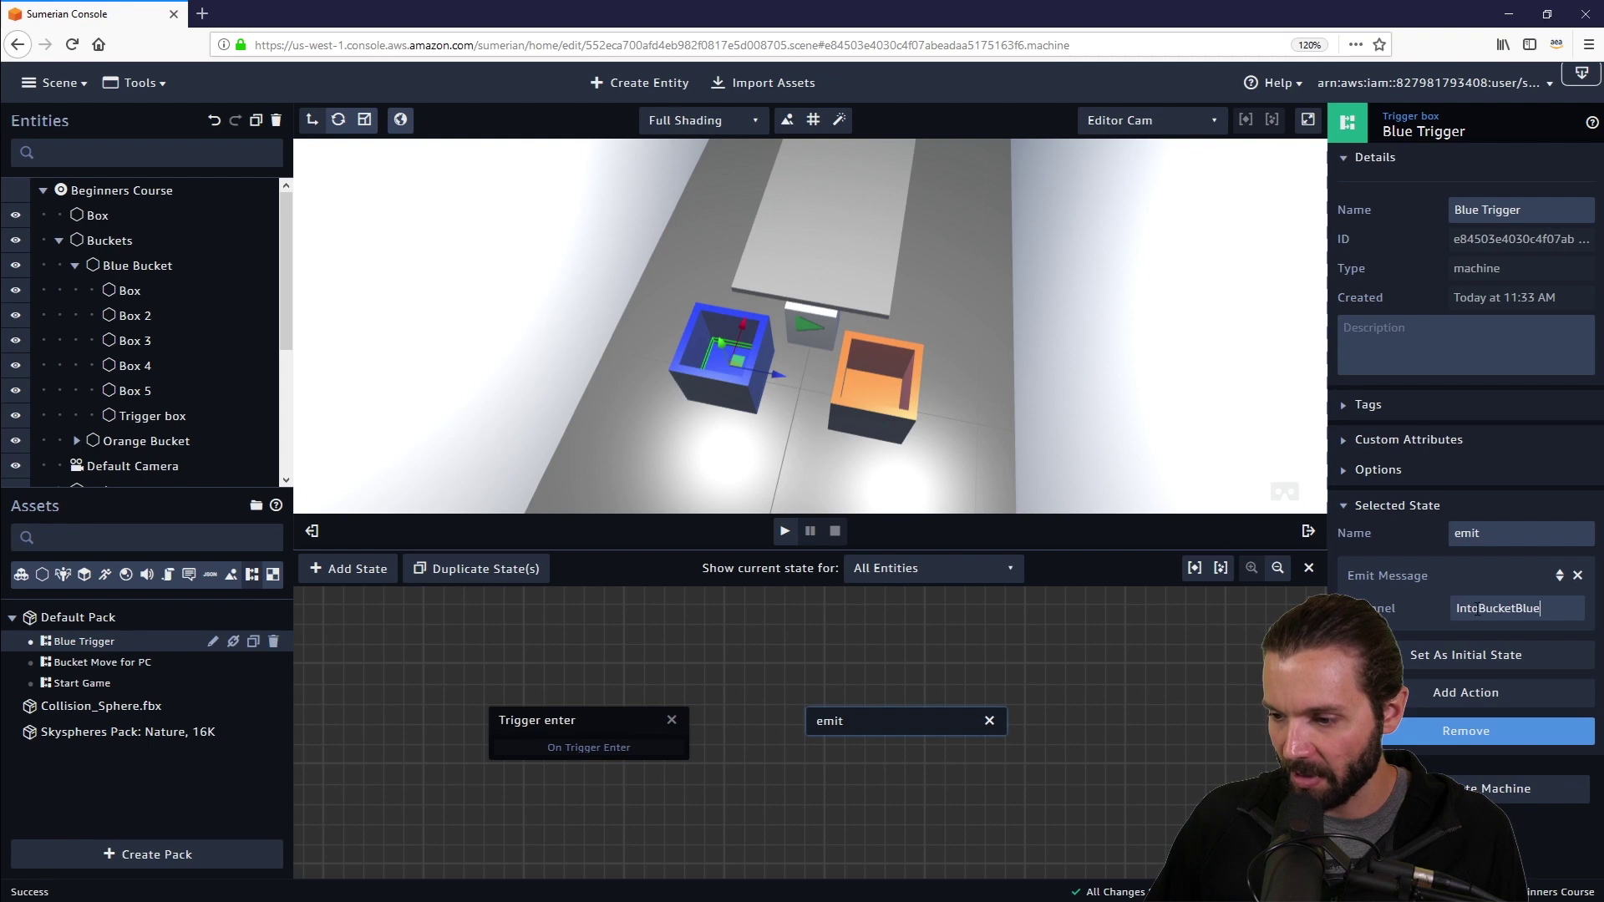
{"action": "left_click", "coordinate": [1457, 603]}
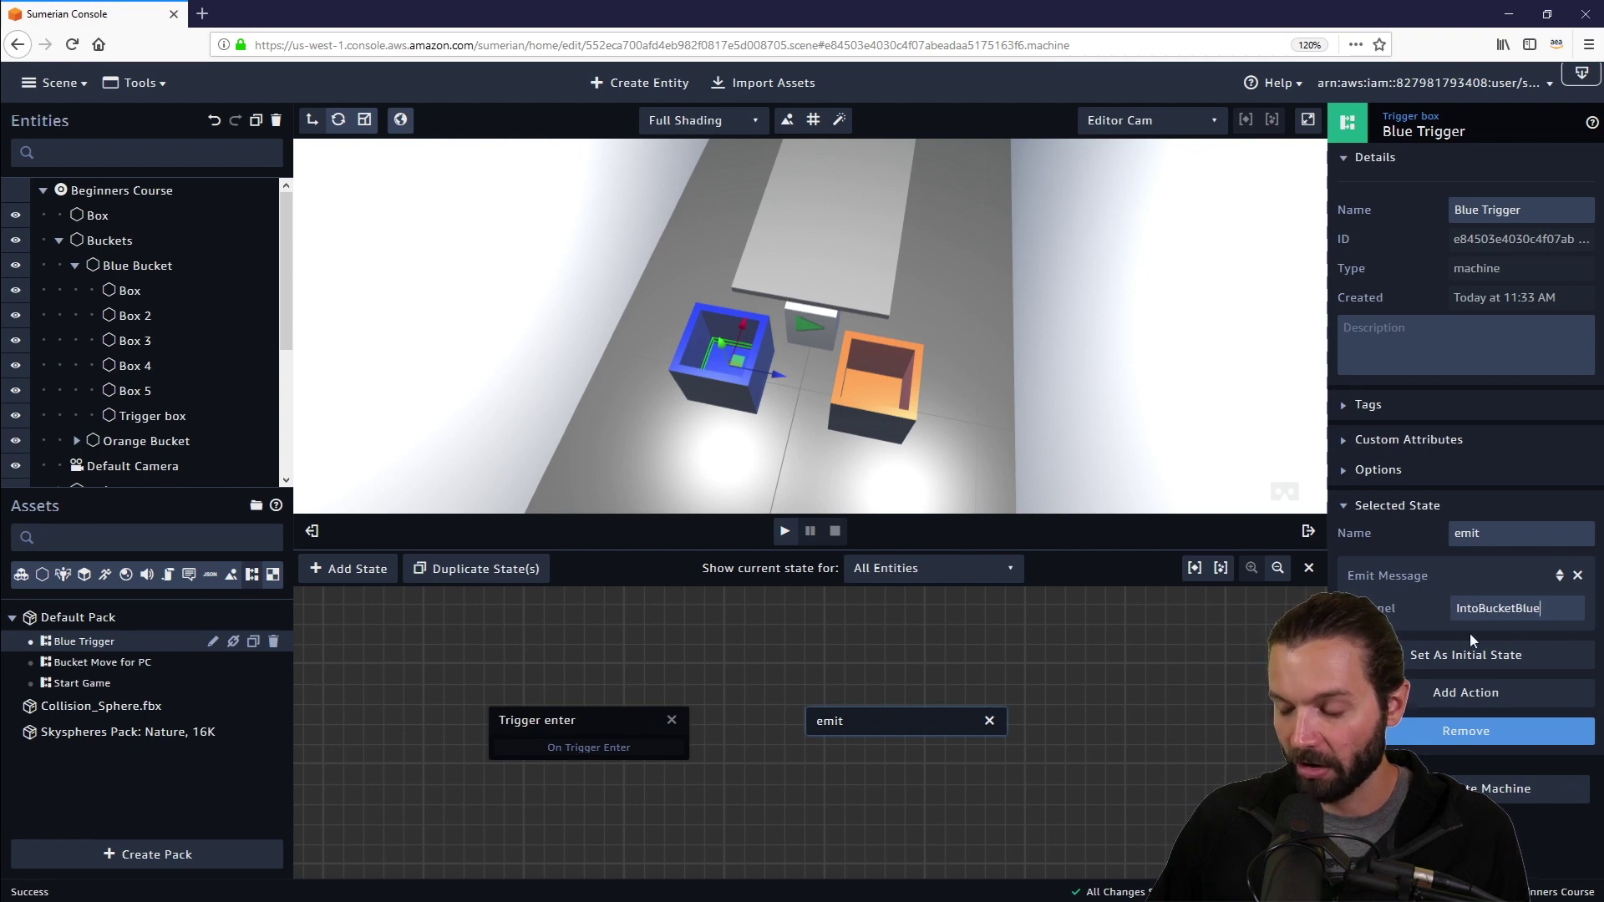
{"action": "key", "text": "Delete"}
{"action": "type", "text": "i"}
{"action": "key", "text": "Delete"}
{"action": "type", "text": "I"}
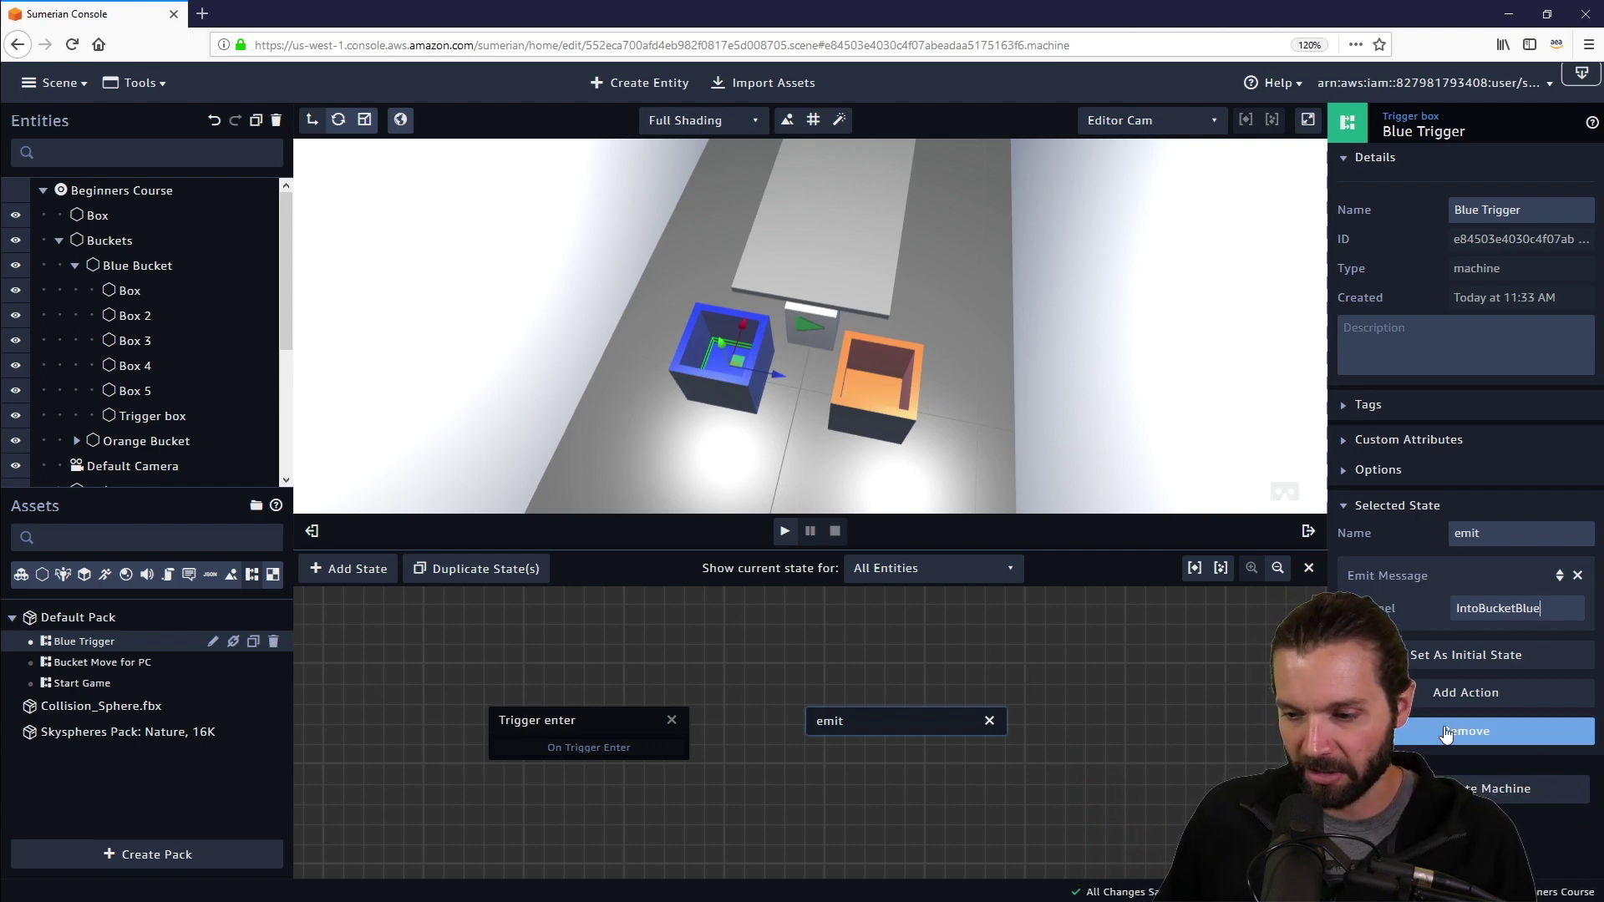
Add a Transition action to the emit state of the Blue Trigger behavior.
{"action": "left_click", "coordinate": [1461, 698]}
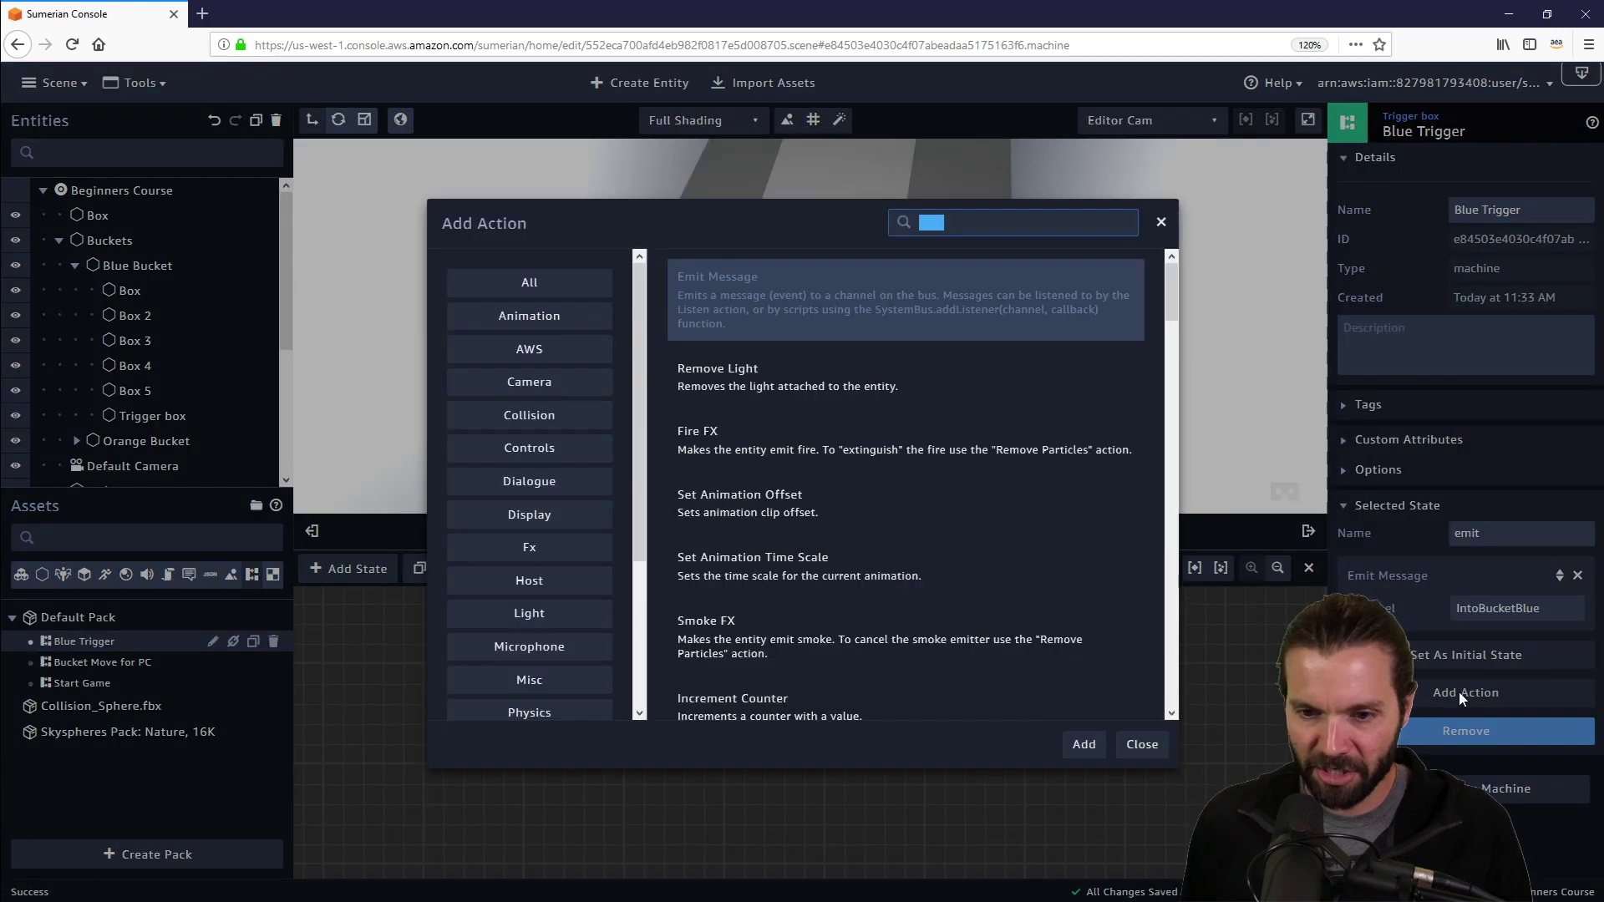
{"action": "type", "text": "trans"}
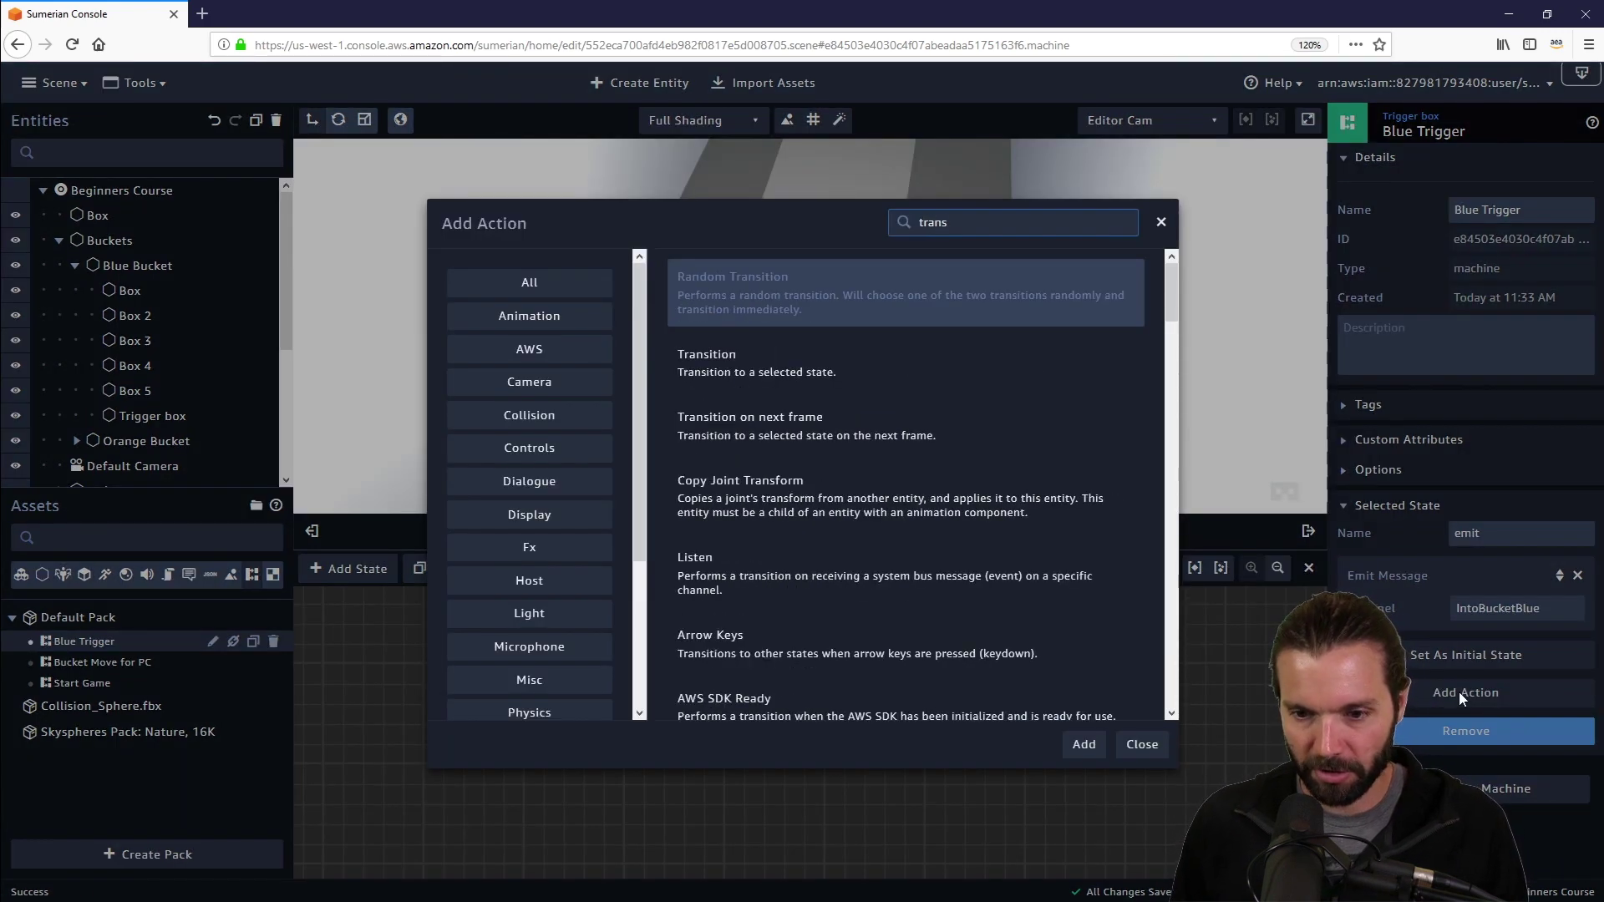
{"action": "left_click", "coordinate": [1143, 745]}
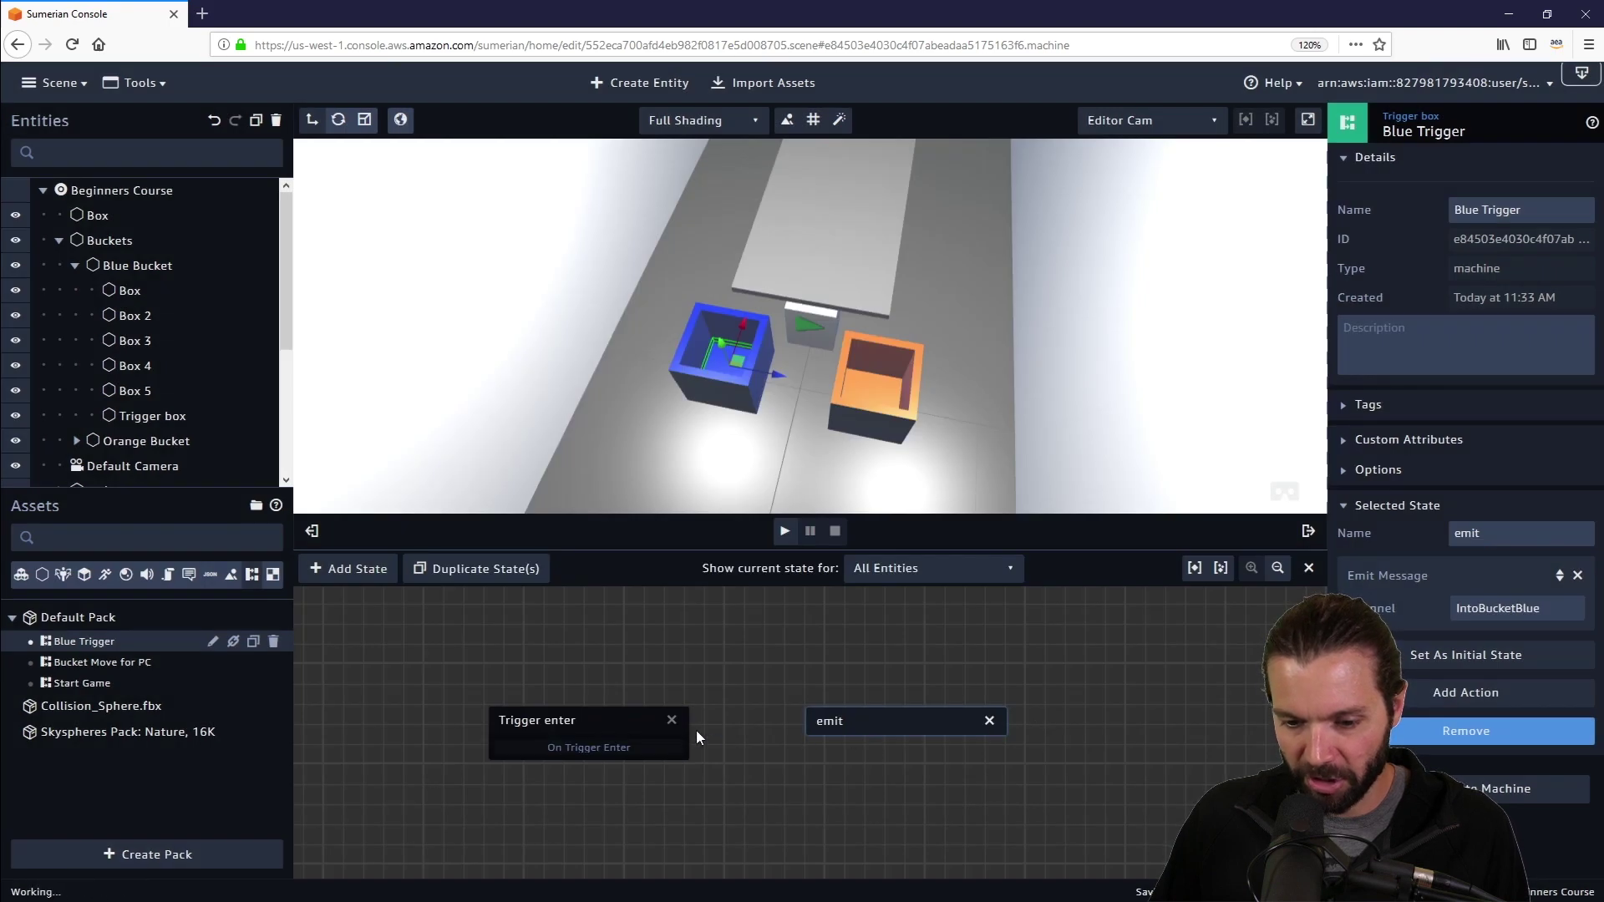
{"action": "left_click", "coordinate": [1480, 694]}
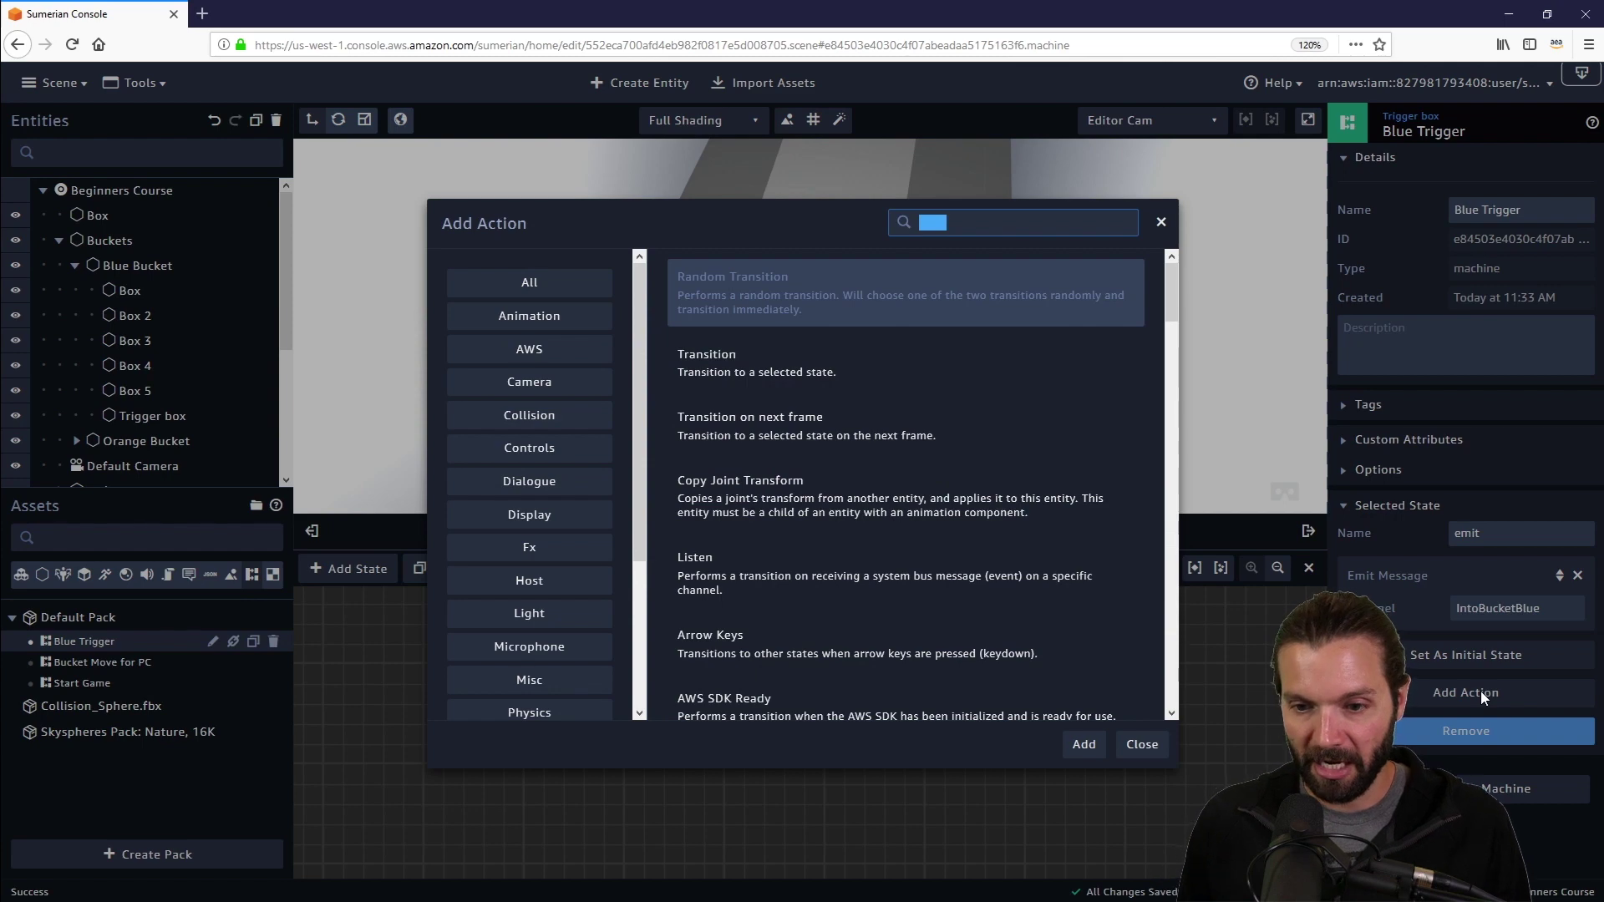
{"action": "left_click", "coordinate": [817, 372]}
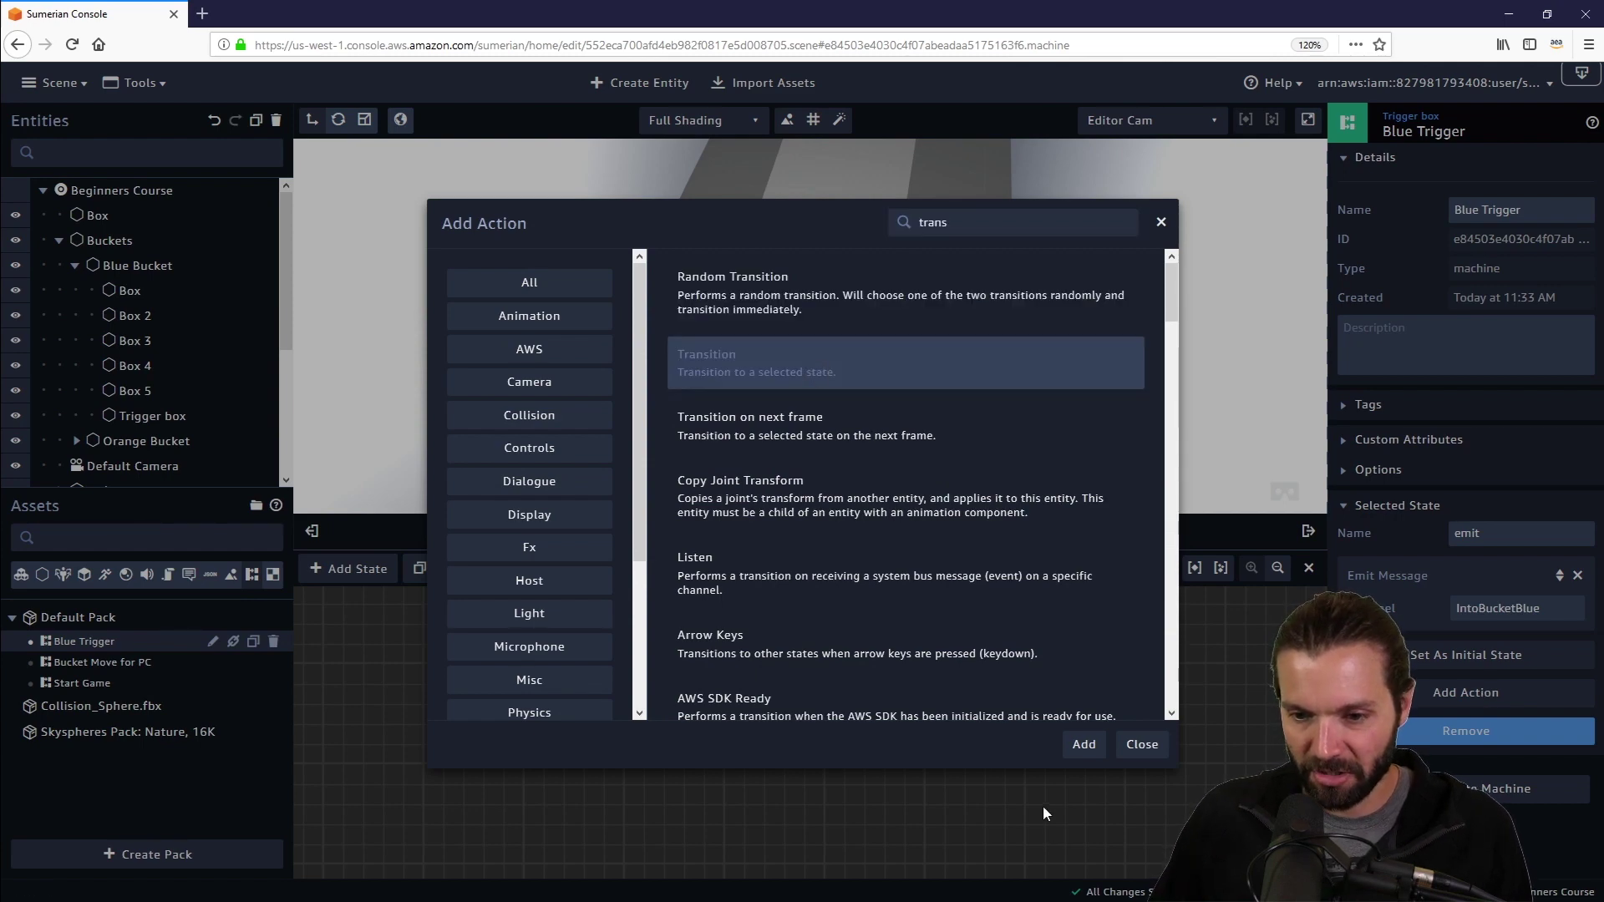
{"action": "left_click", "coordinate": [1083, 744]}
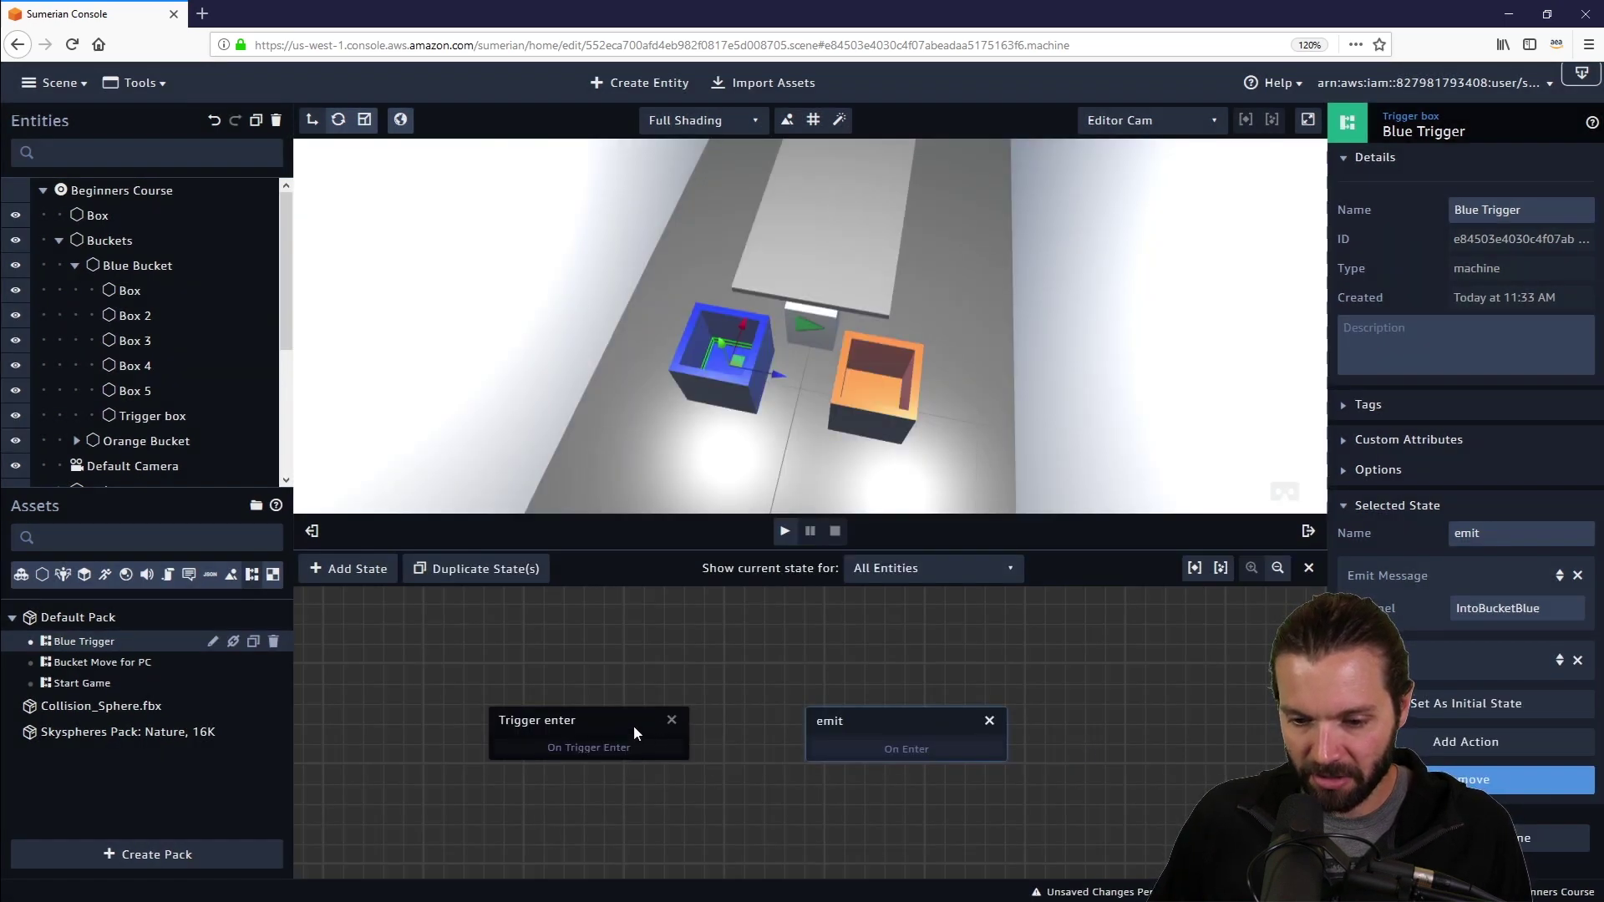
Link Trigger enter's On Trigger Enter to emit and emit's On Enter back to Trigger enter, and line up the two states.
{"action": "left_click_drag", "start_coordinate": [633, 725], "coordinate": [593, 710]}
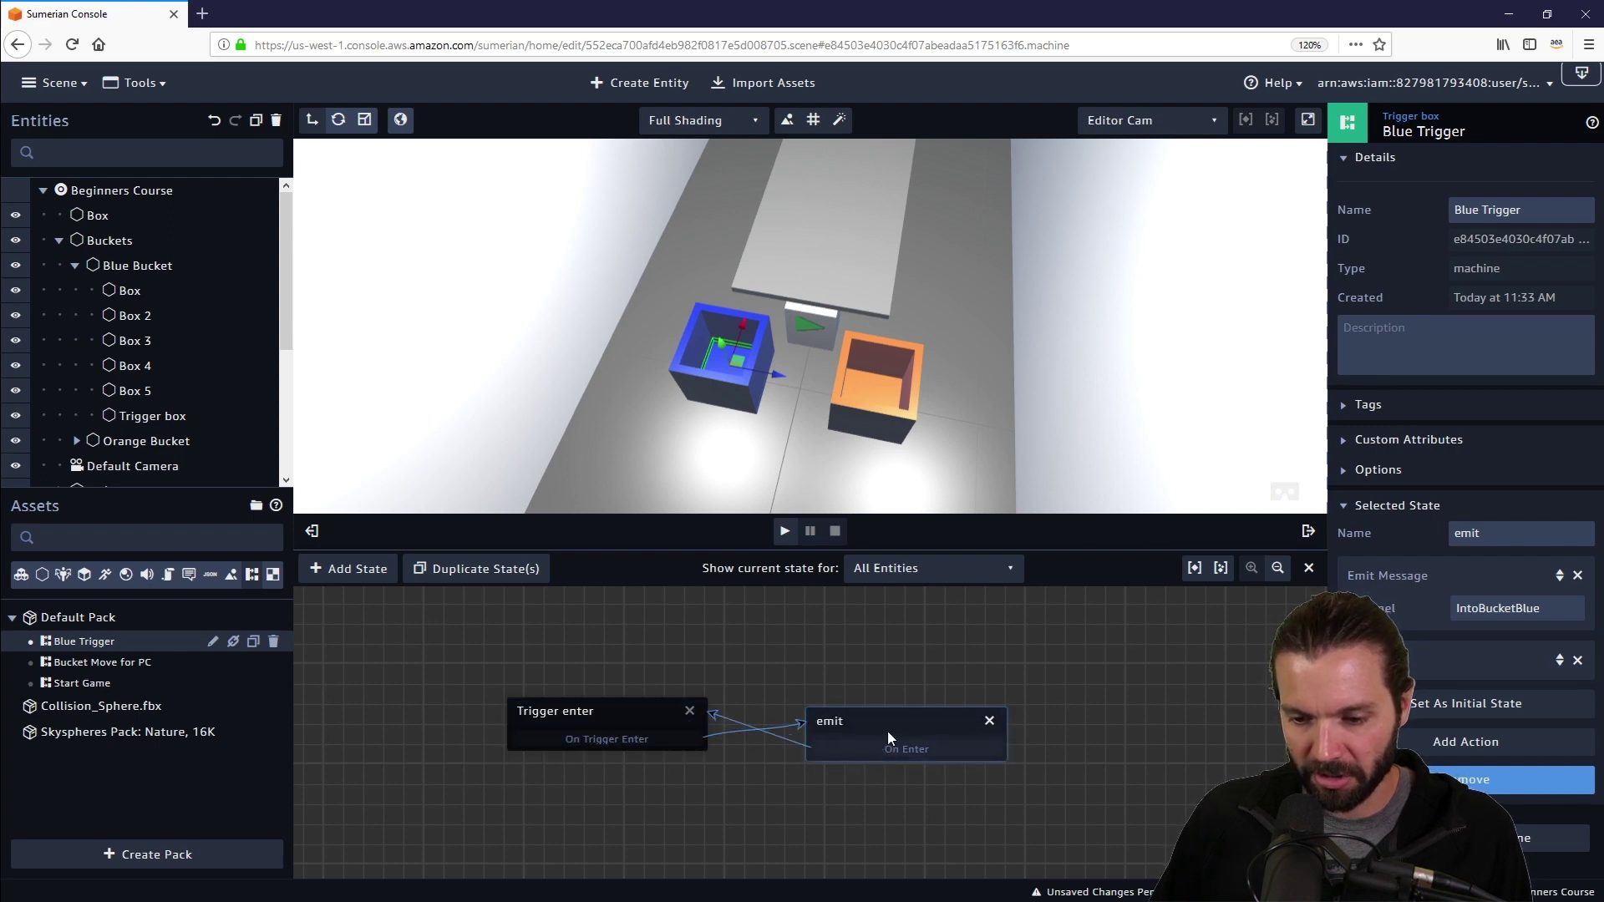
{"action": "left_click_drag", "start_coordinate": [887, 731], "coordinate": [890, 714]}
{"action": "left_click", "coordinate": [596, 711]}
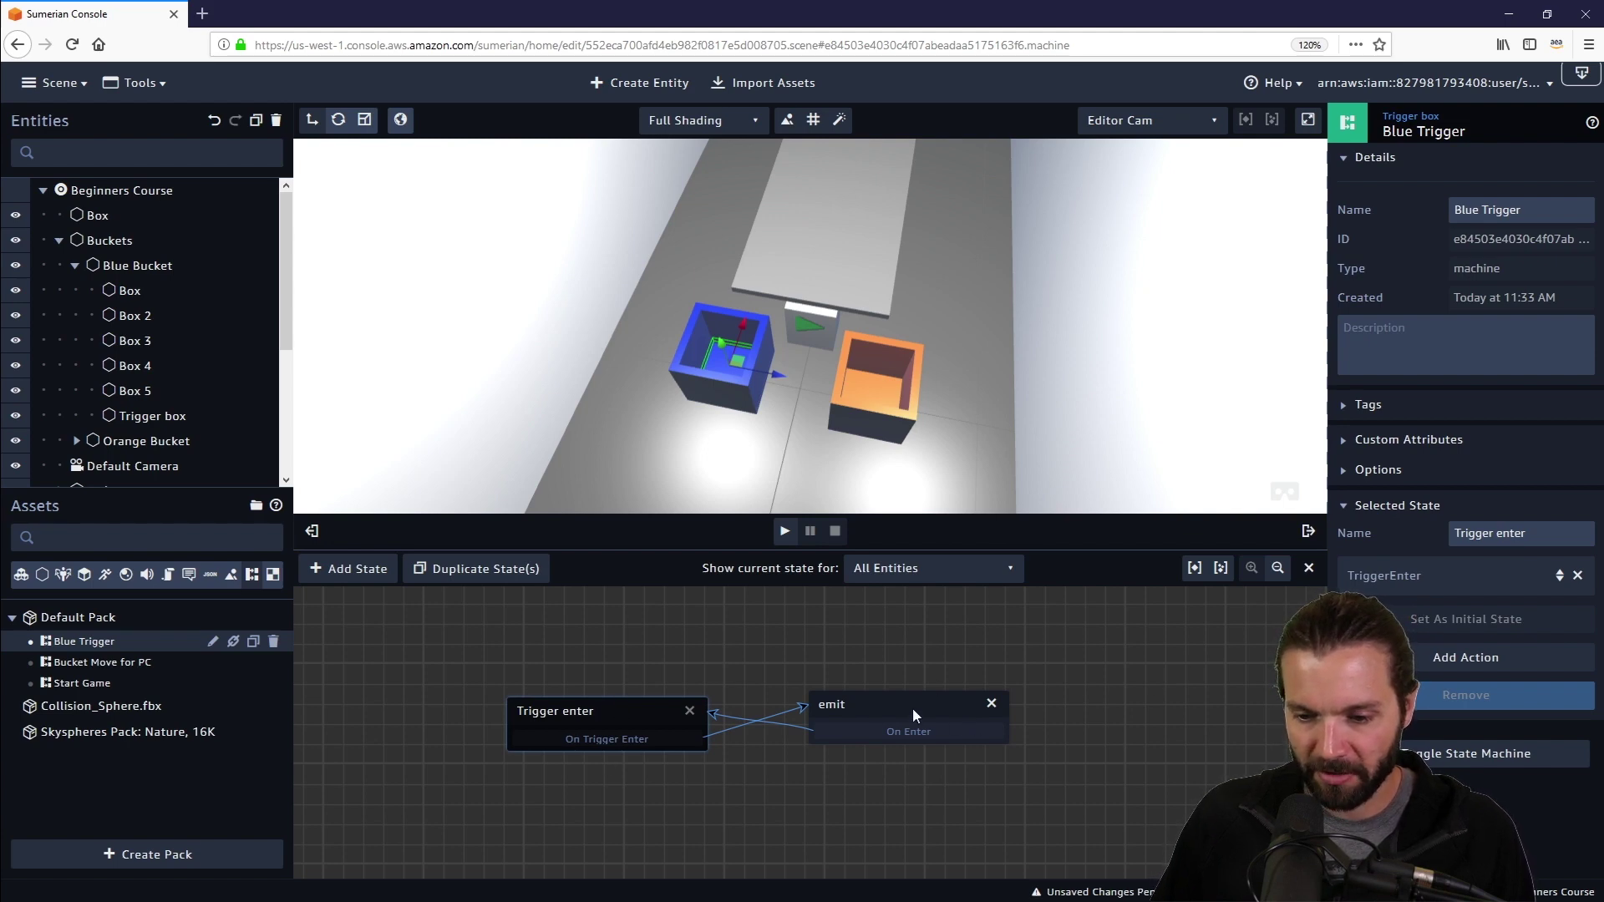
{"action": "left_click_drag", "start_coordinate": [912, 708], "coordinate": [928, 718]}
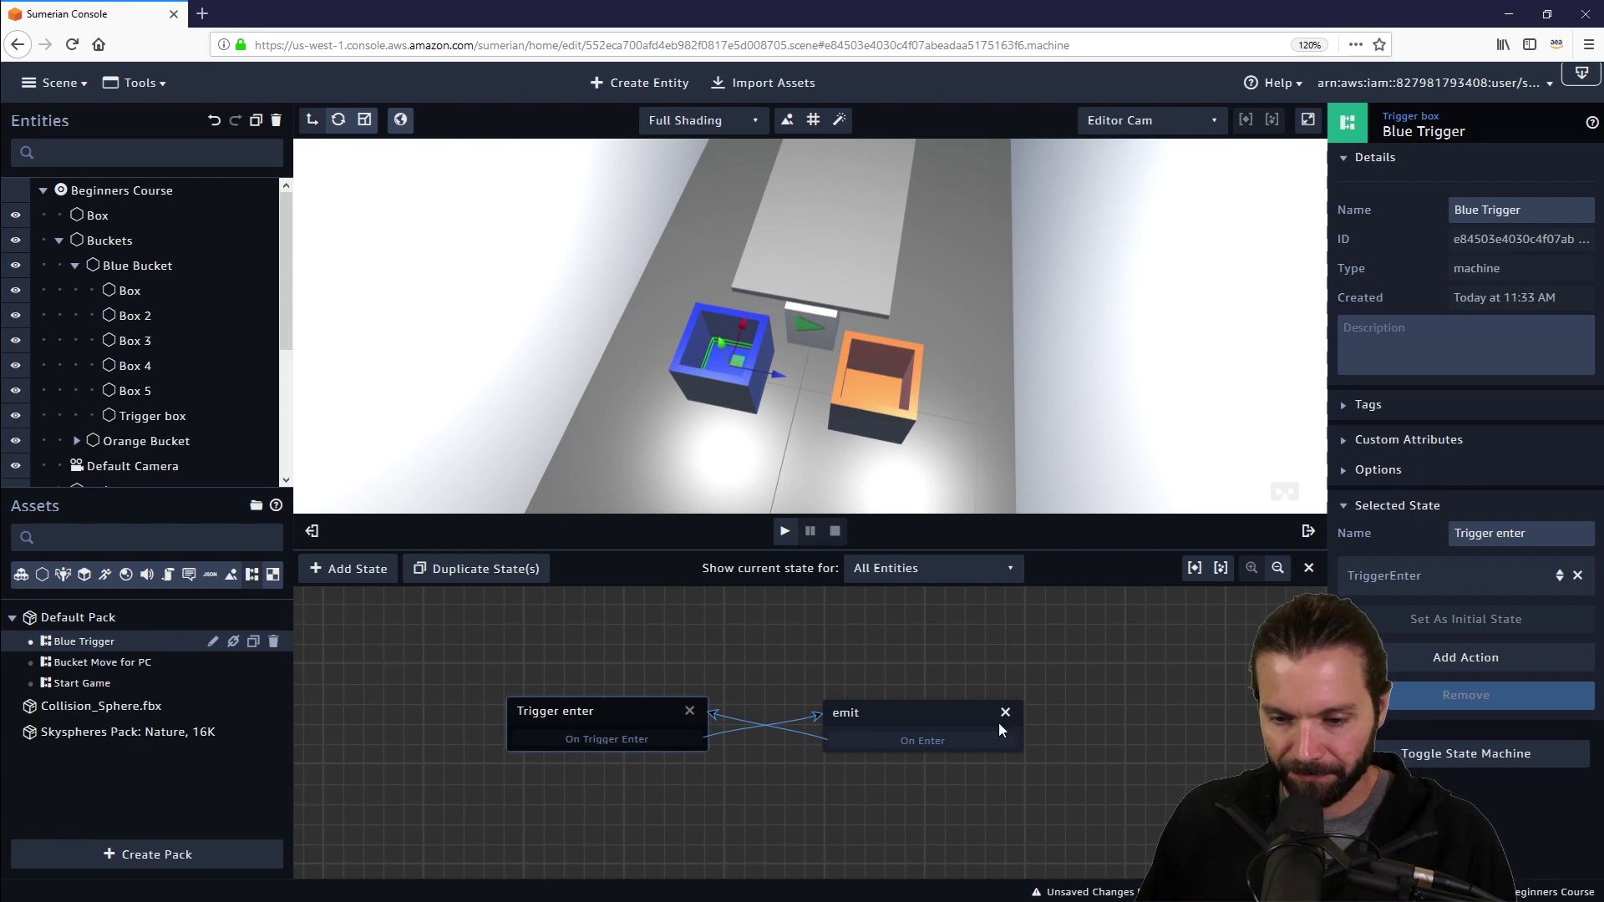
Duplicate the Blue Trigger behavior in the Default Pack for use on the Orange Bucket's Trigger box 2.
{"action": "left_click", "coordinate": [1427, 118]}
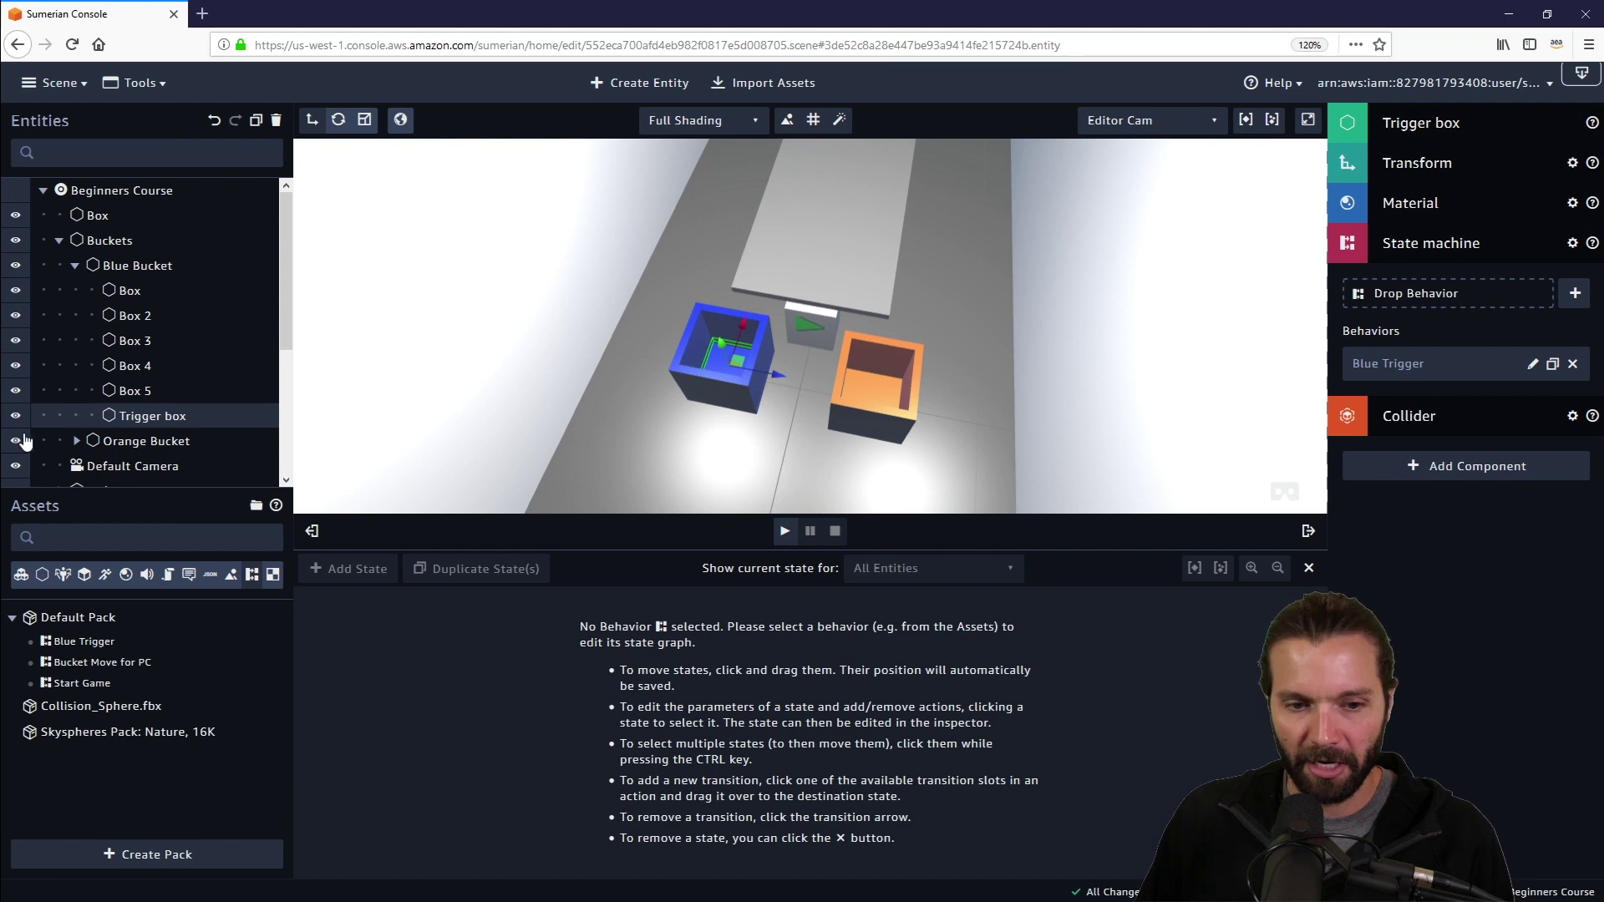
{"action": "left_click", "coordinate": [75, 266]}
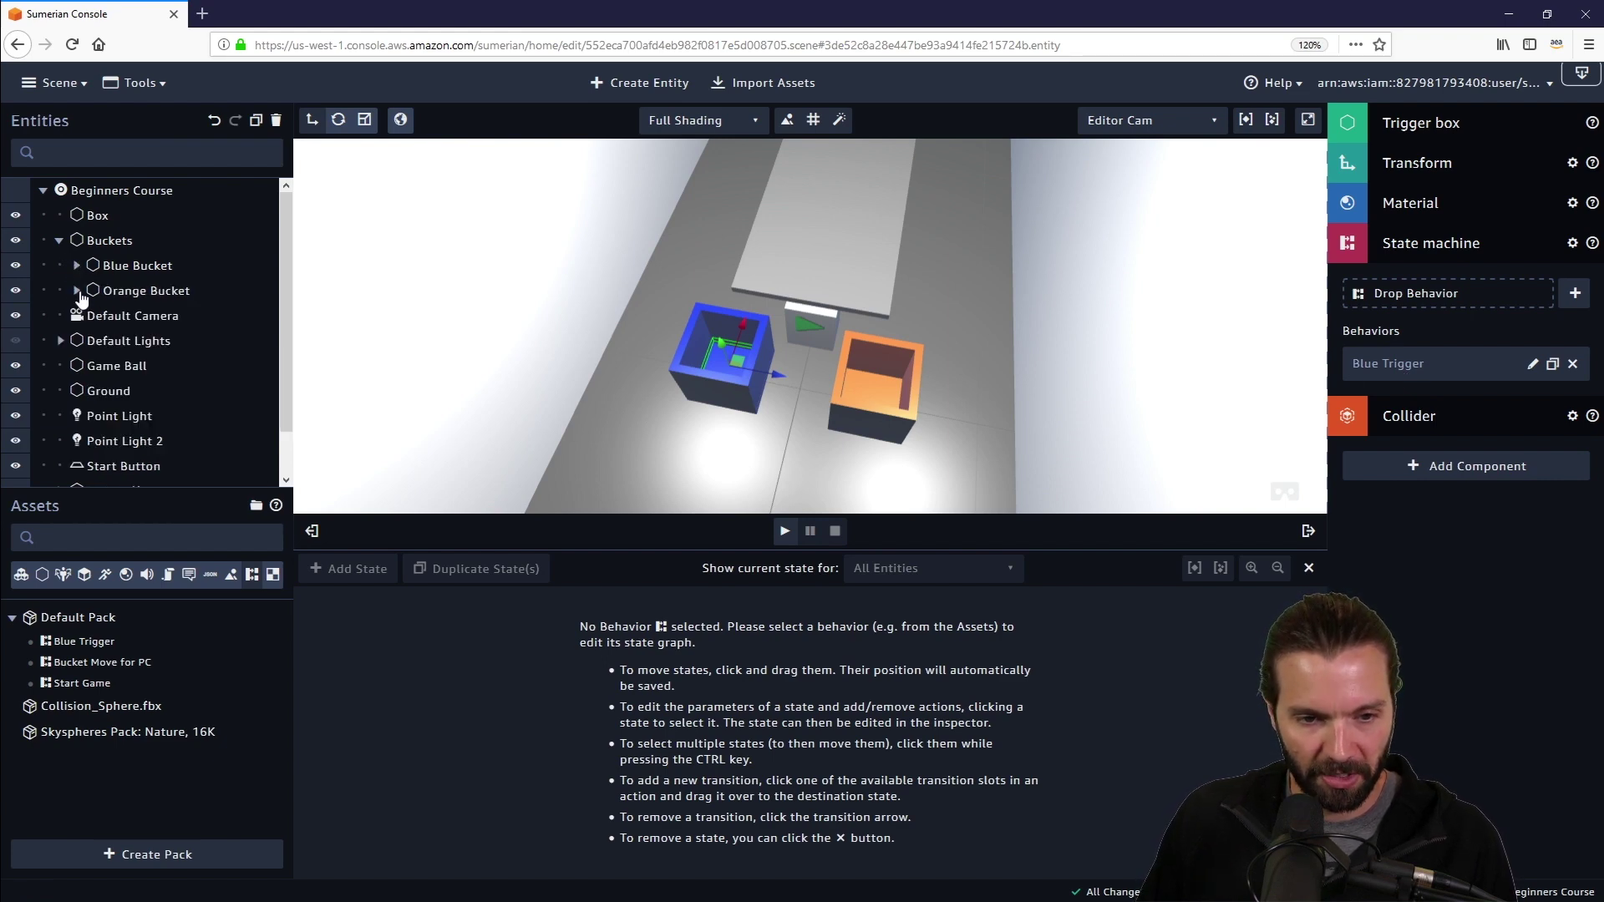
{"action": "left_click", "coordinate": [77, 291]}
{"action": "left_click", "coordinate": [142, 441]}
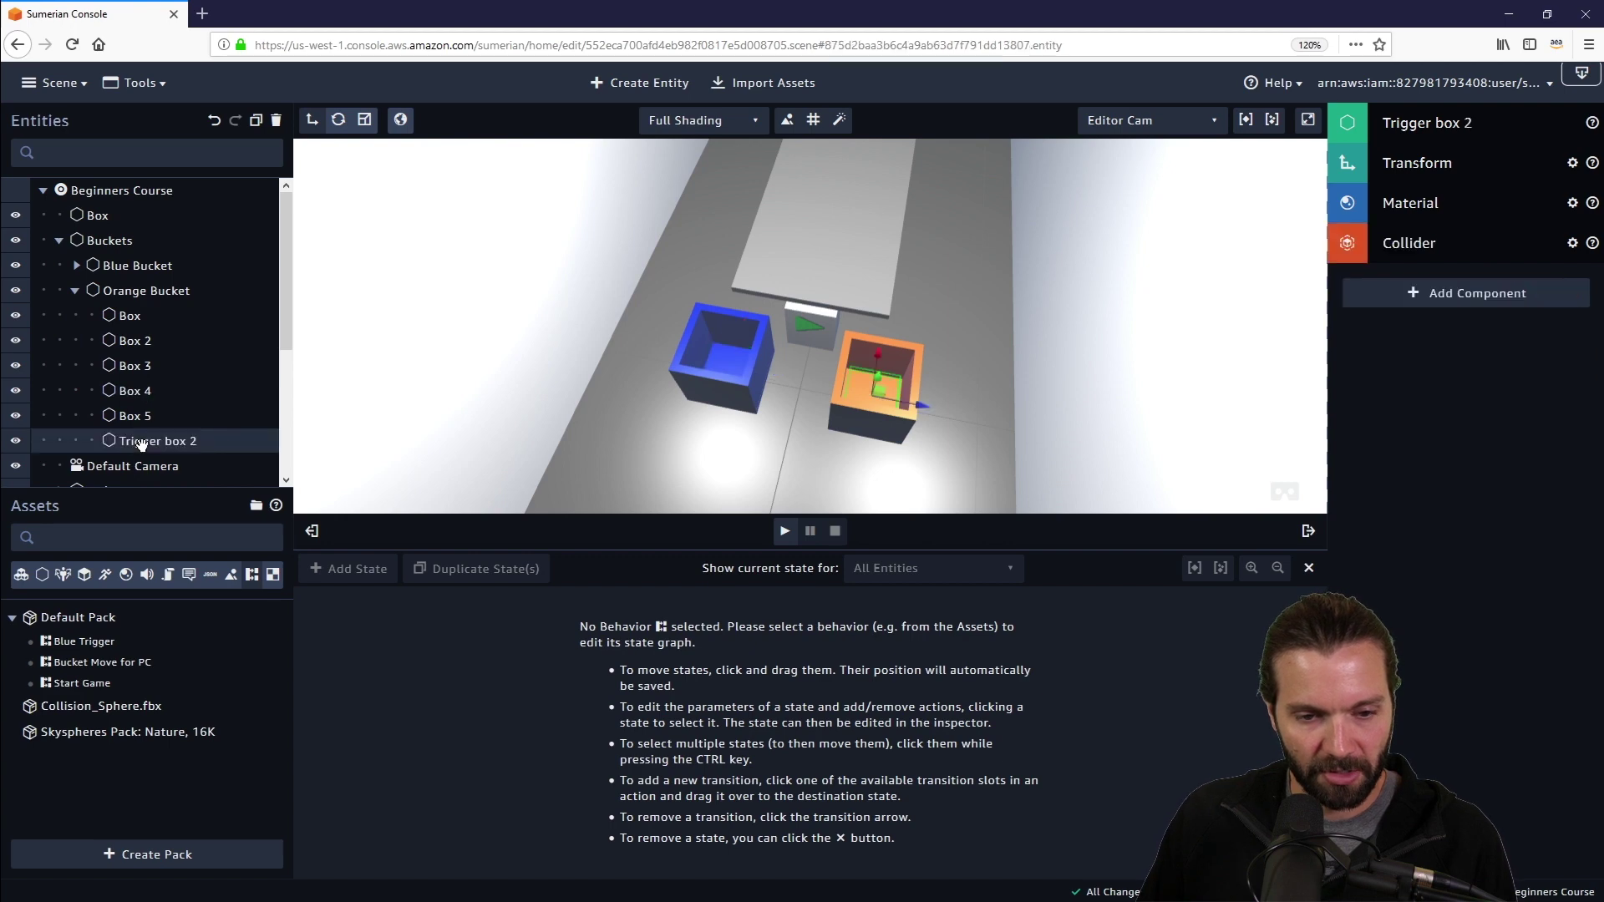
{"action": "left_click", "coordinate": [118, 642]}
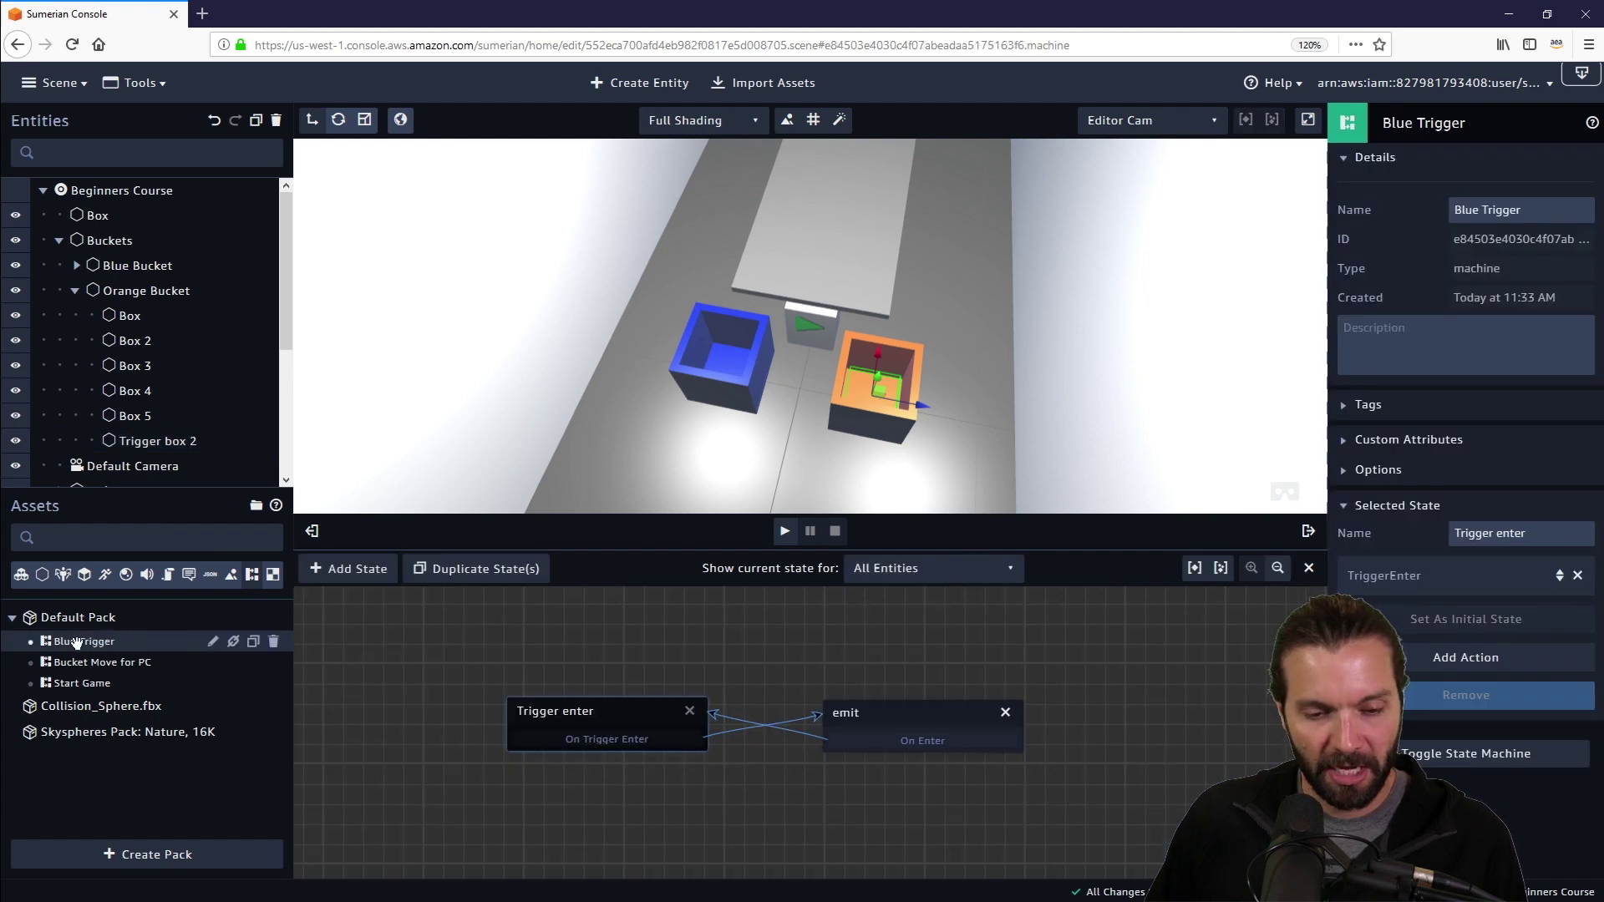
{"action": "left_click", "coordinate": [252, 650]}
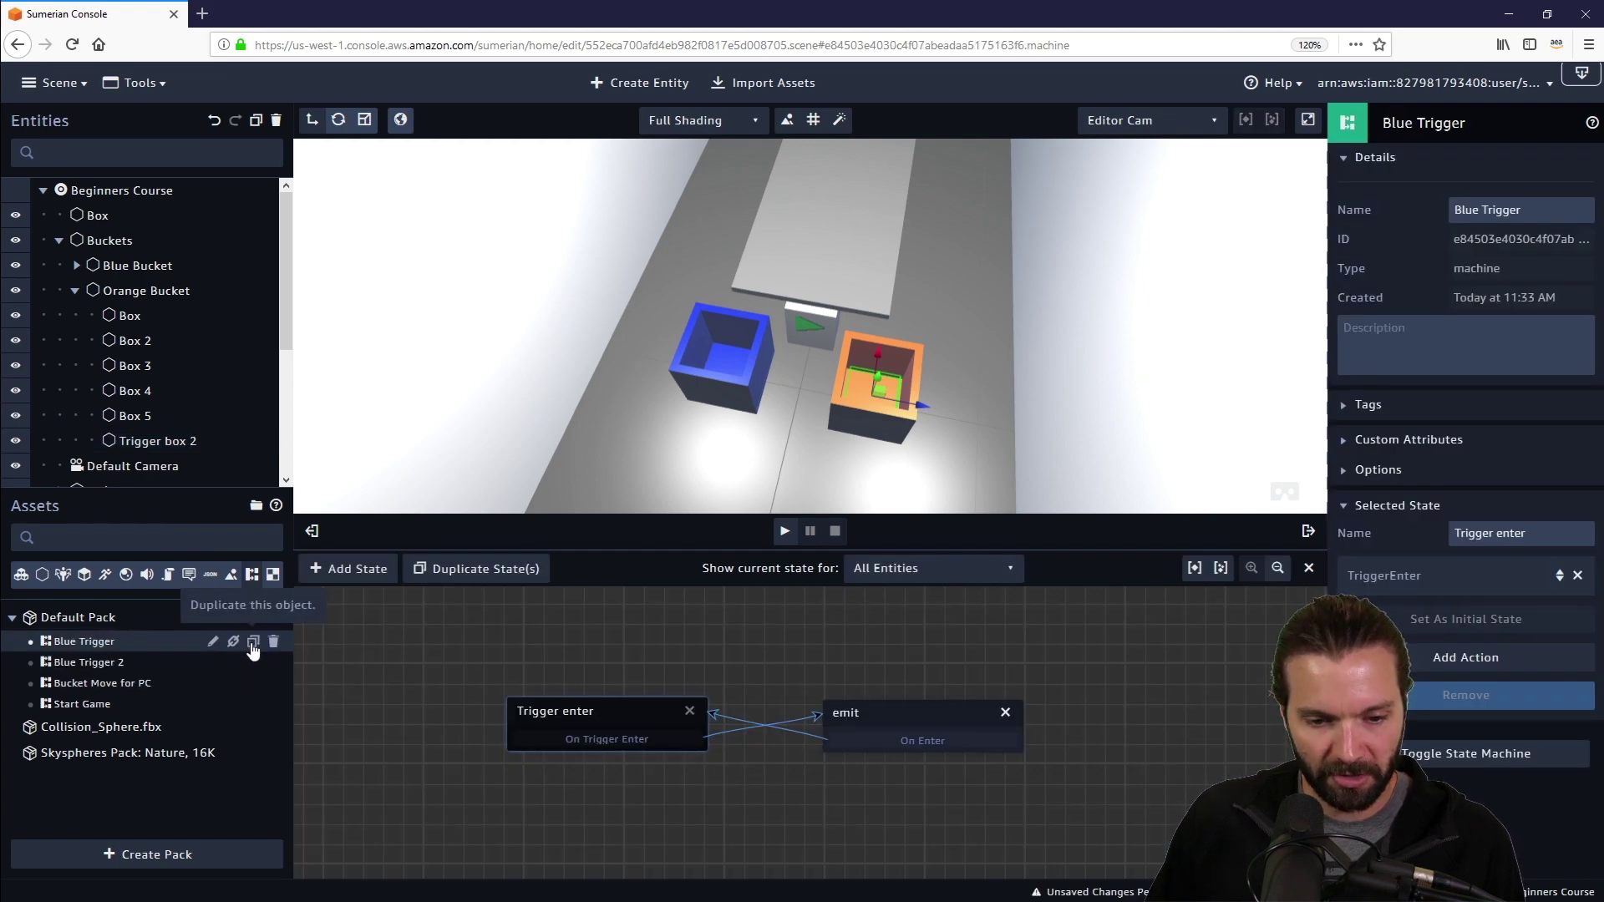
Rename the duplicated behavior as Orange Trigger and set its emit state's message channel to IntoBucketOrange.
{"action": "left_click", "coordinate": [86, 666]}
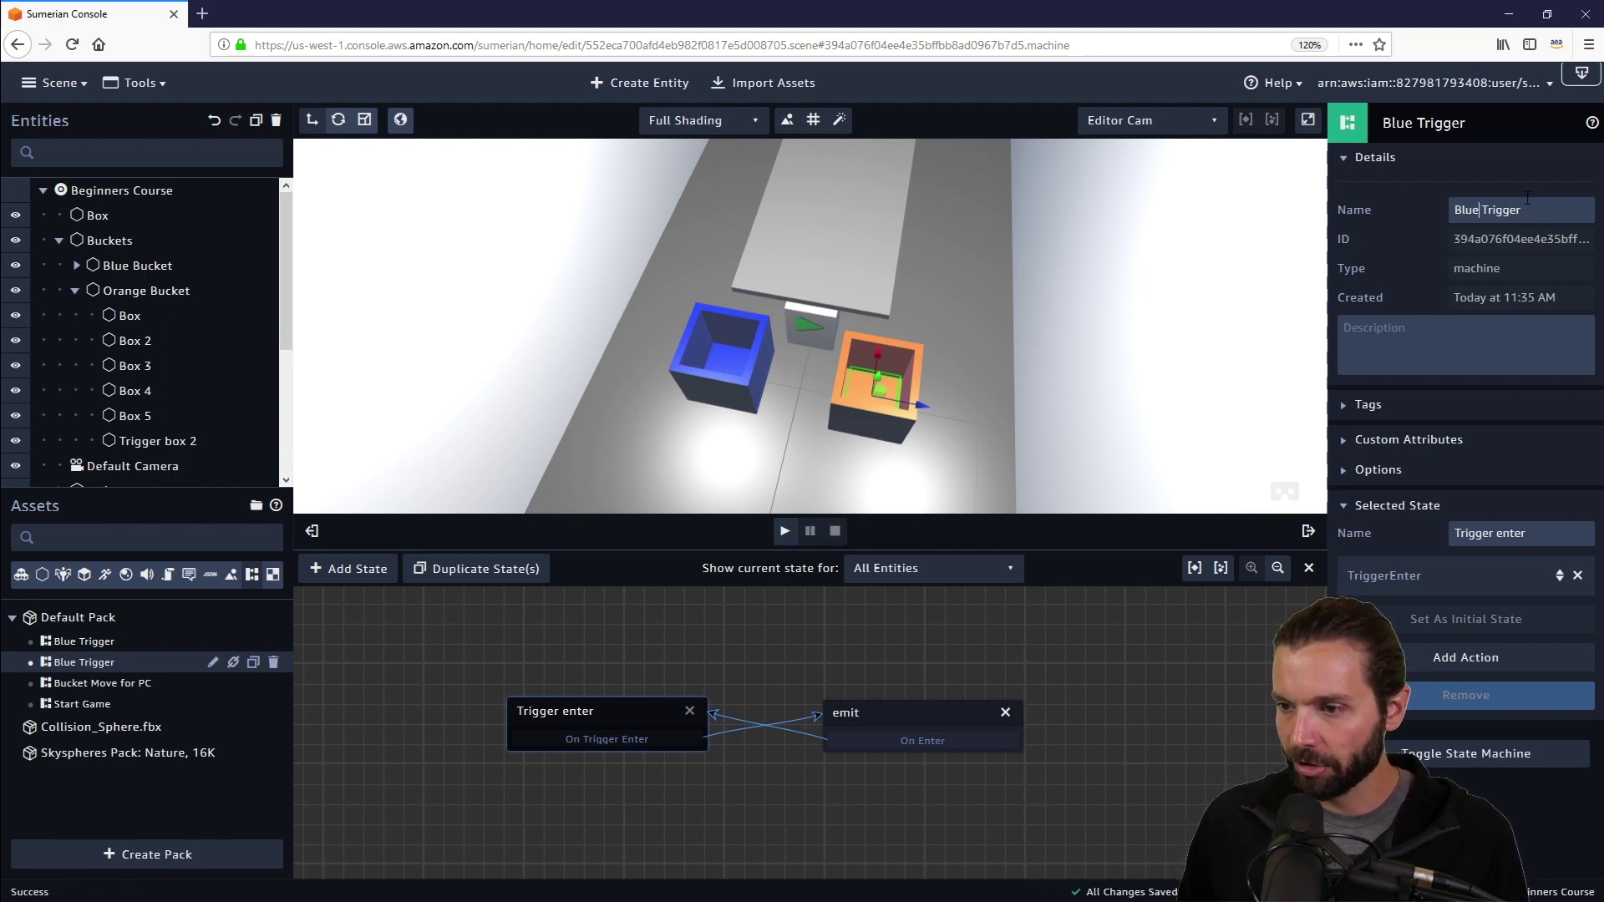
{"action": "key", "text": "BackSpace"}
{"action": "key", "text": "BackSpace"}
{"action": "key", "text": "BackSpace"}
{"action": "key", "text": "BackSpace"}
{"action": "key", "text": "BackSpace"}
{"action": "type", "text": "O"}
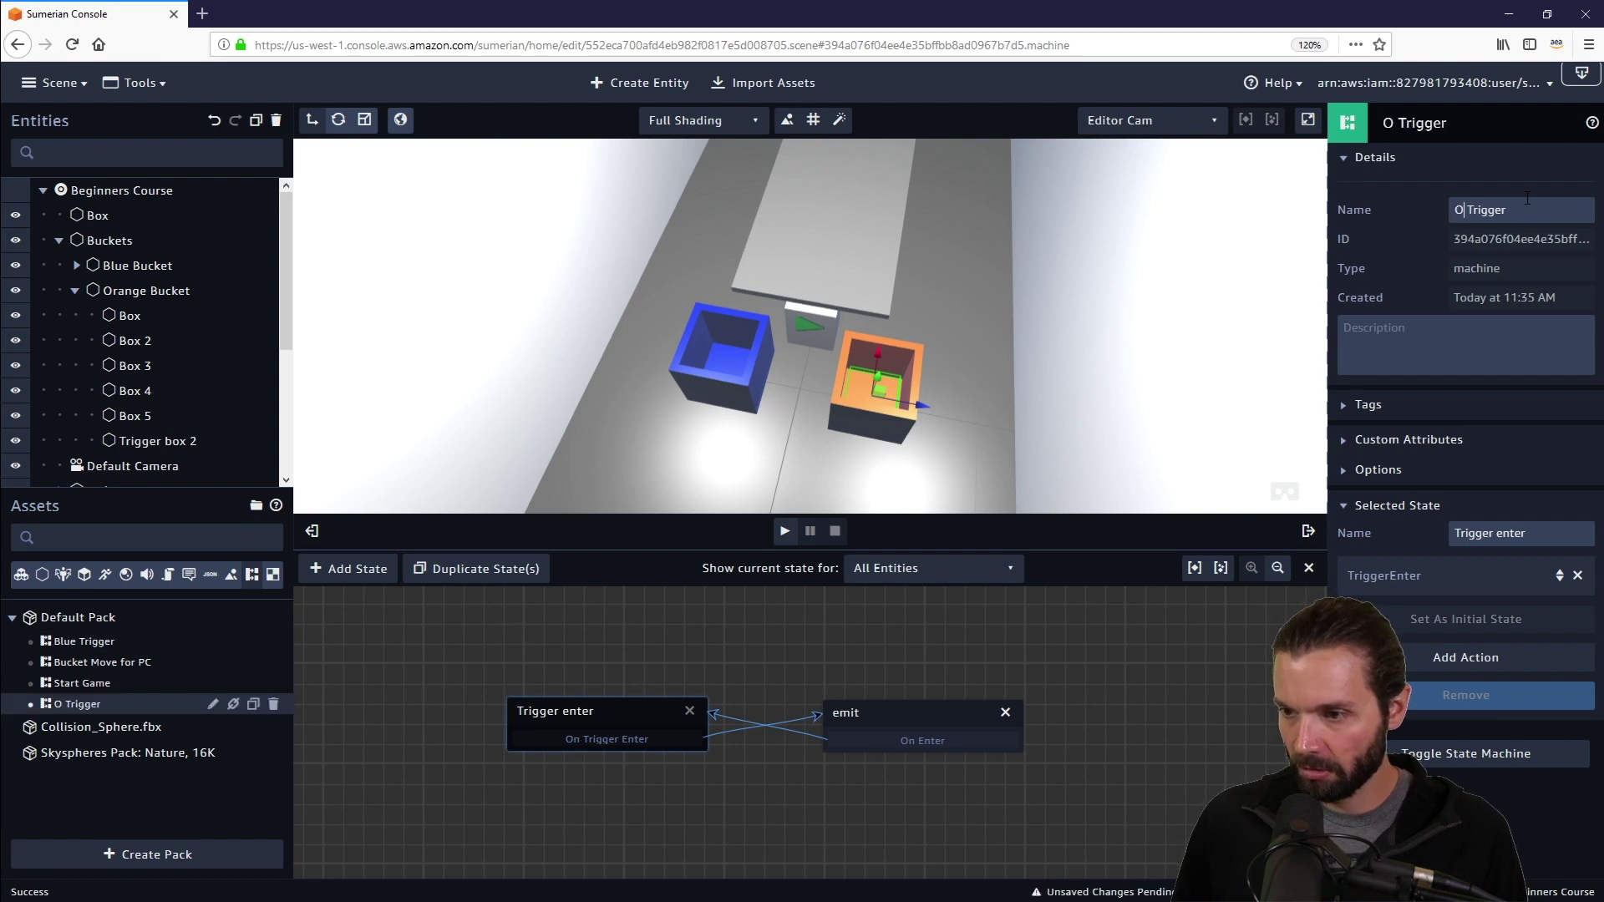
{"action": "type", "text": "range"}
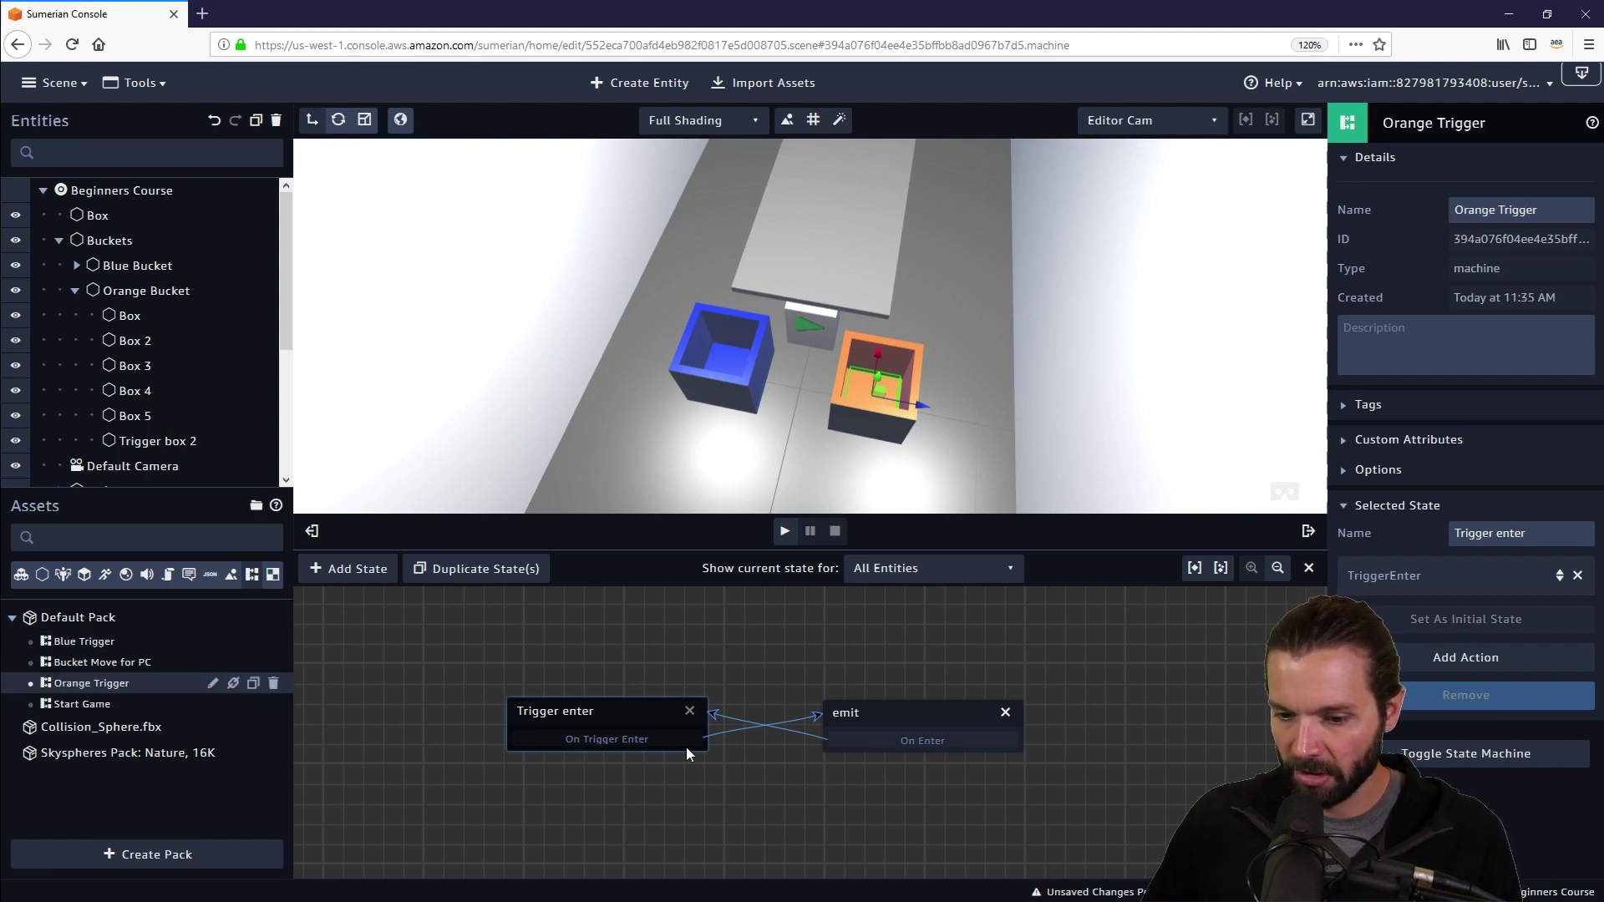
{"action": "left_click", "coordinate": [911, 717]}
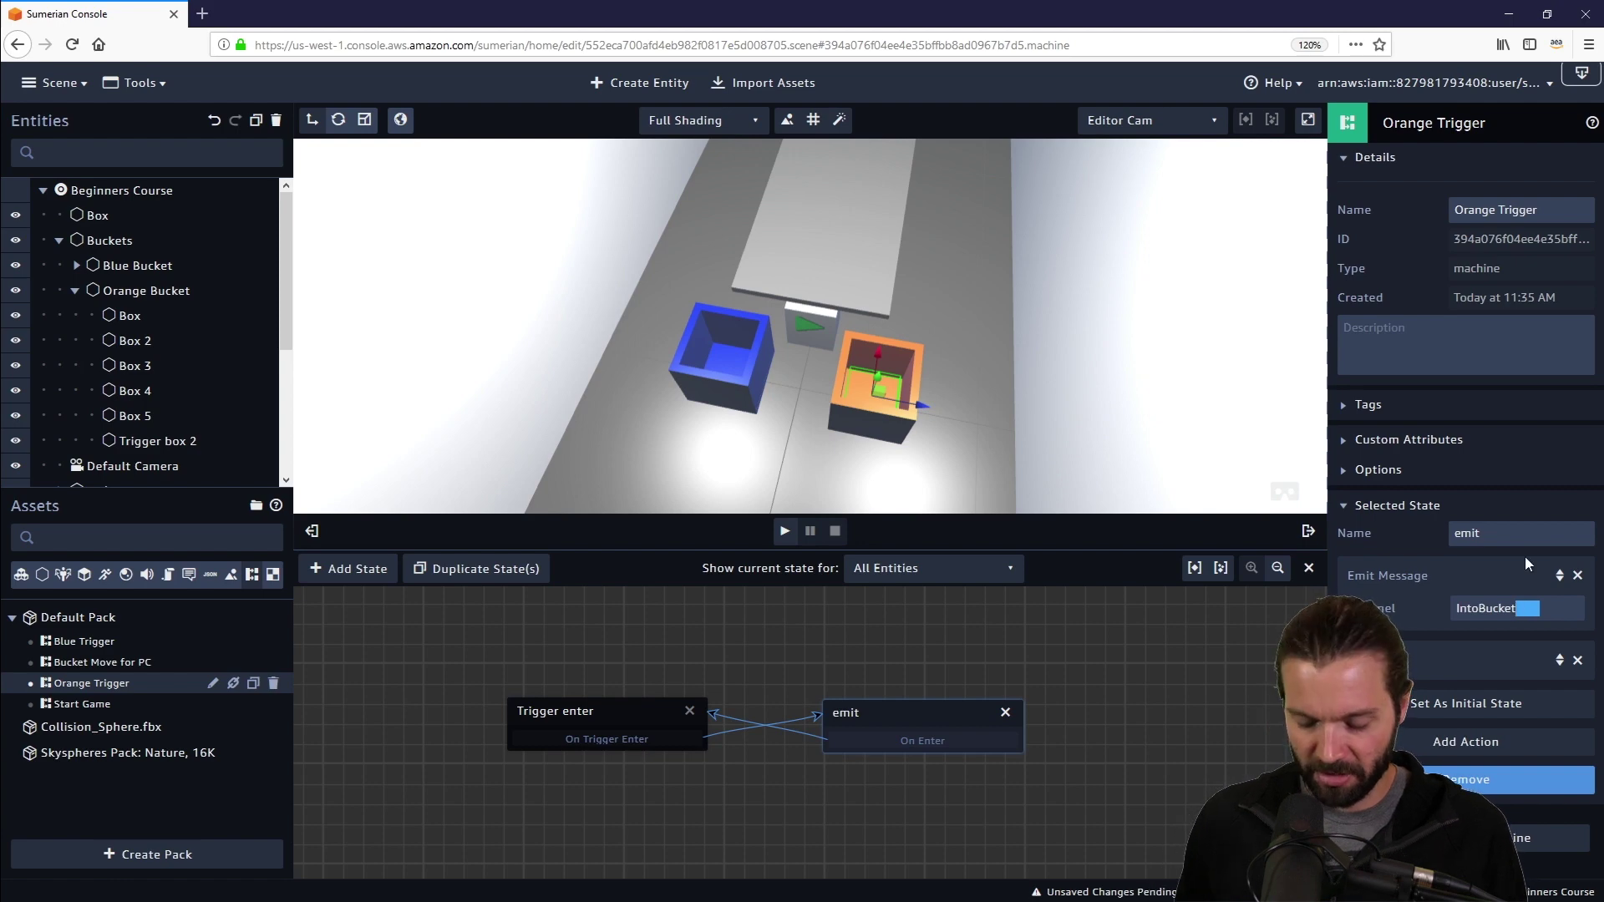
{"action": "type", "text": "Orange"}
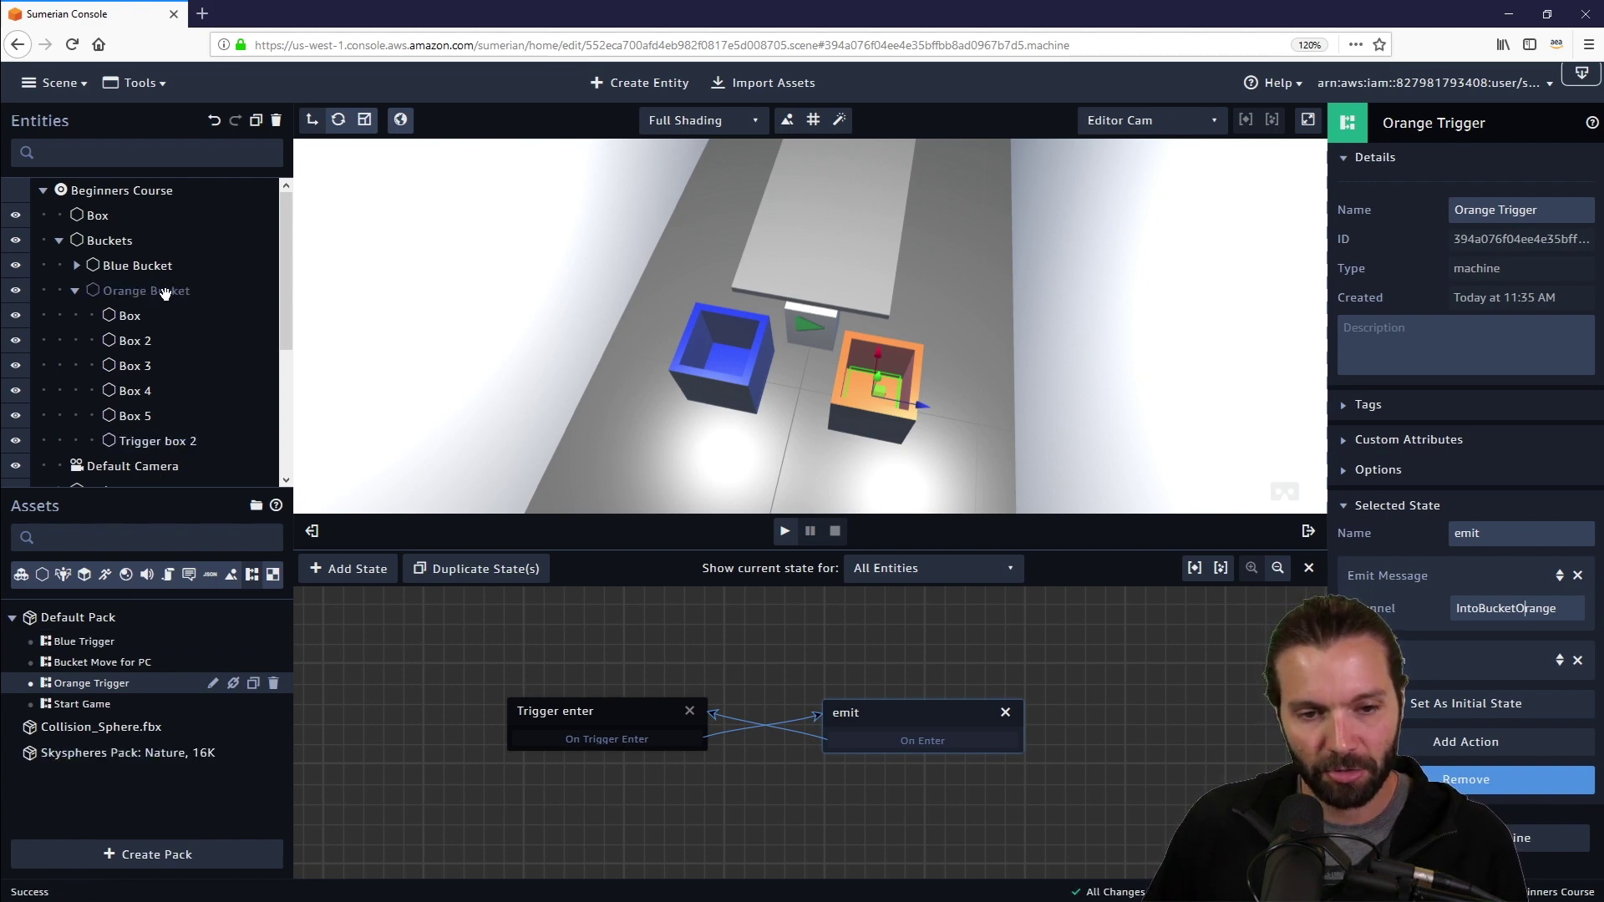
Add a State machine component to the Orange Bucket's Trigger box 2 and attach the Orange Trigger behavior to it.
{"action": "left_click", "coordinate": [151, 441]}
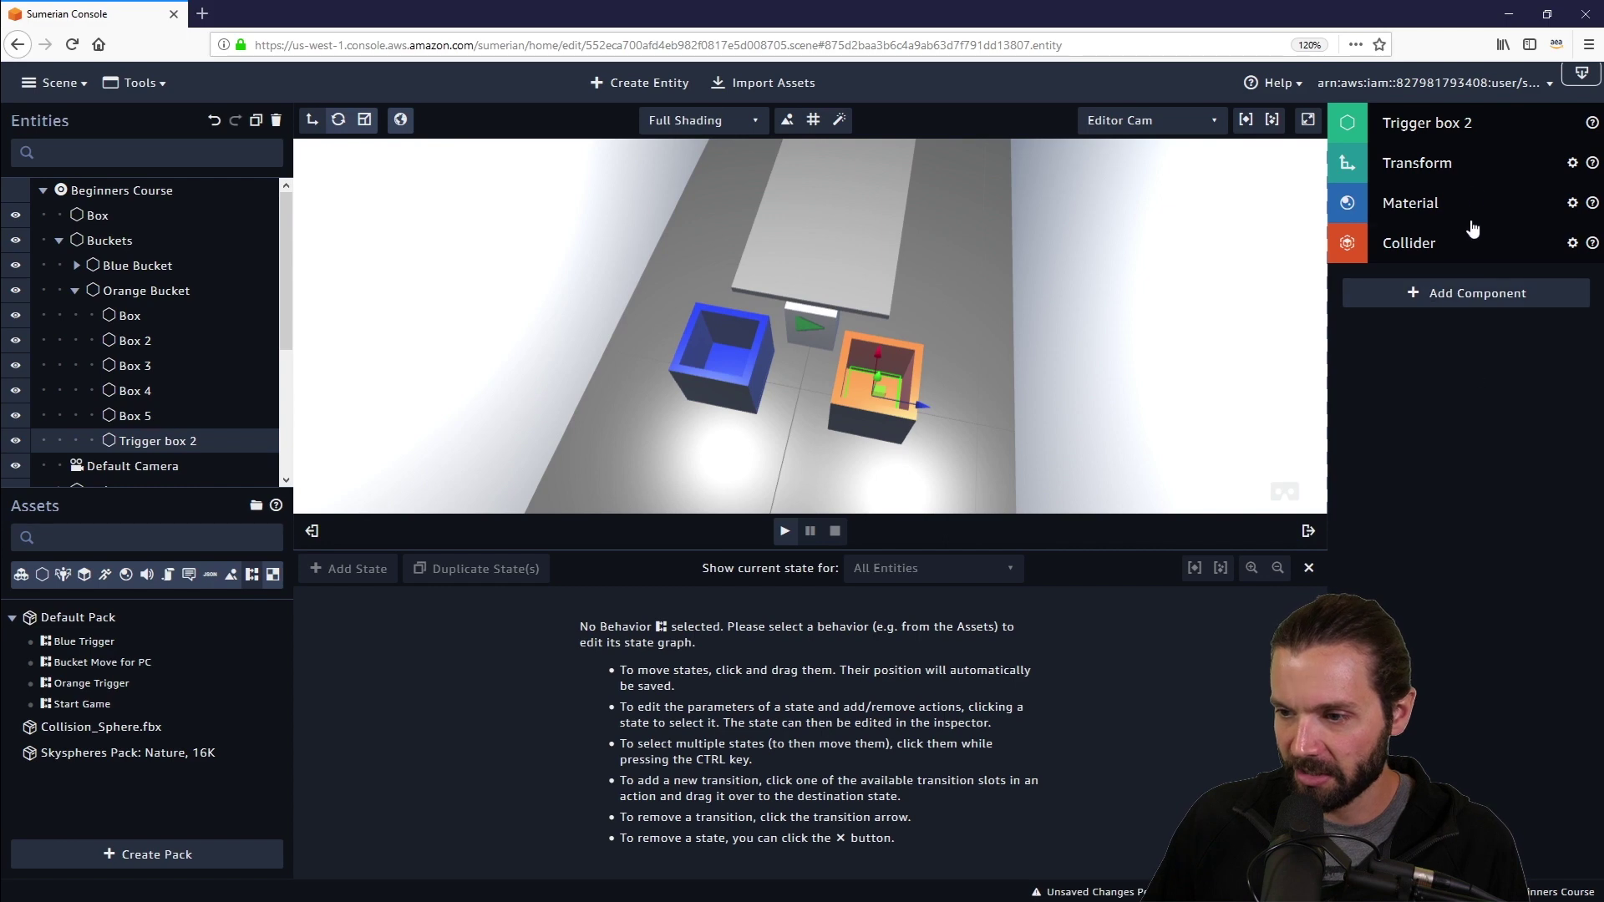
{"action": "left_click", "coordinate": [1475, 295]}
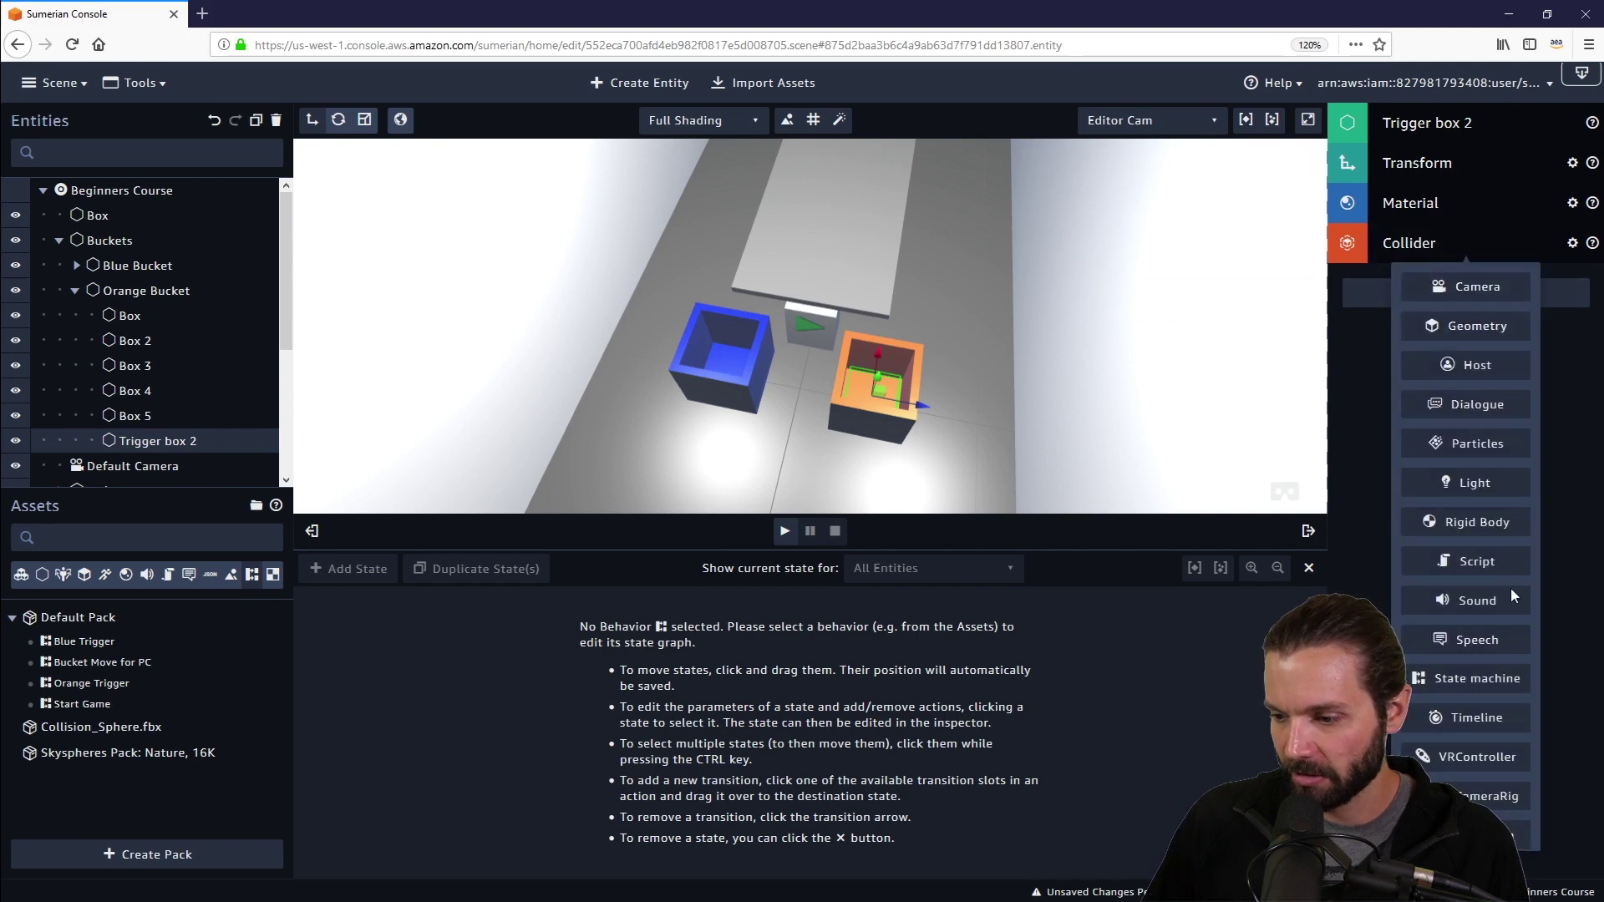
{"action": "left_click", "coordinate": [1477, 679]}
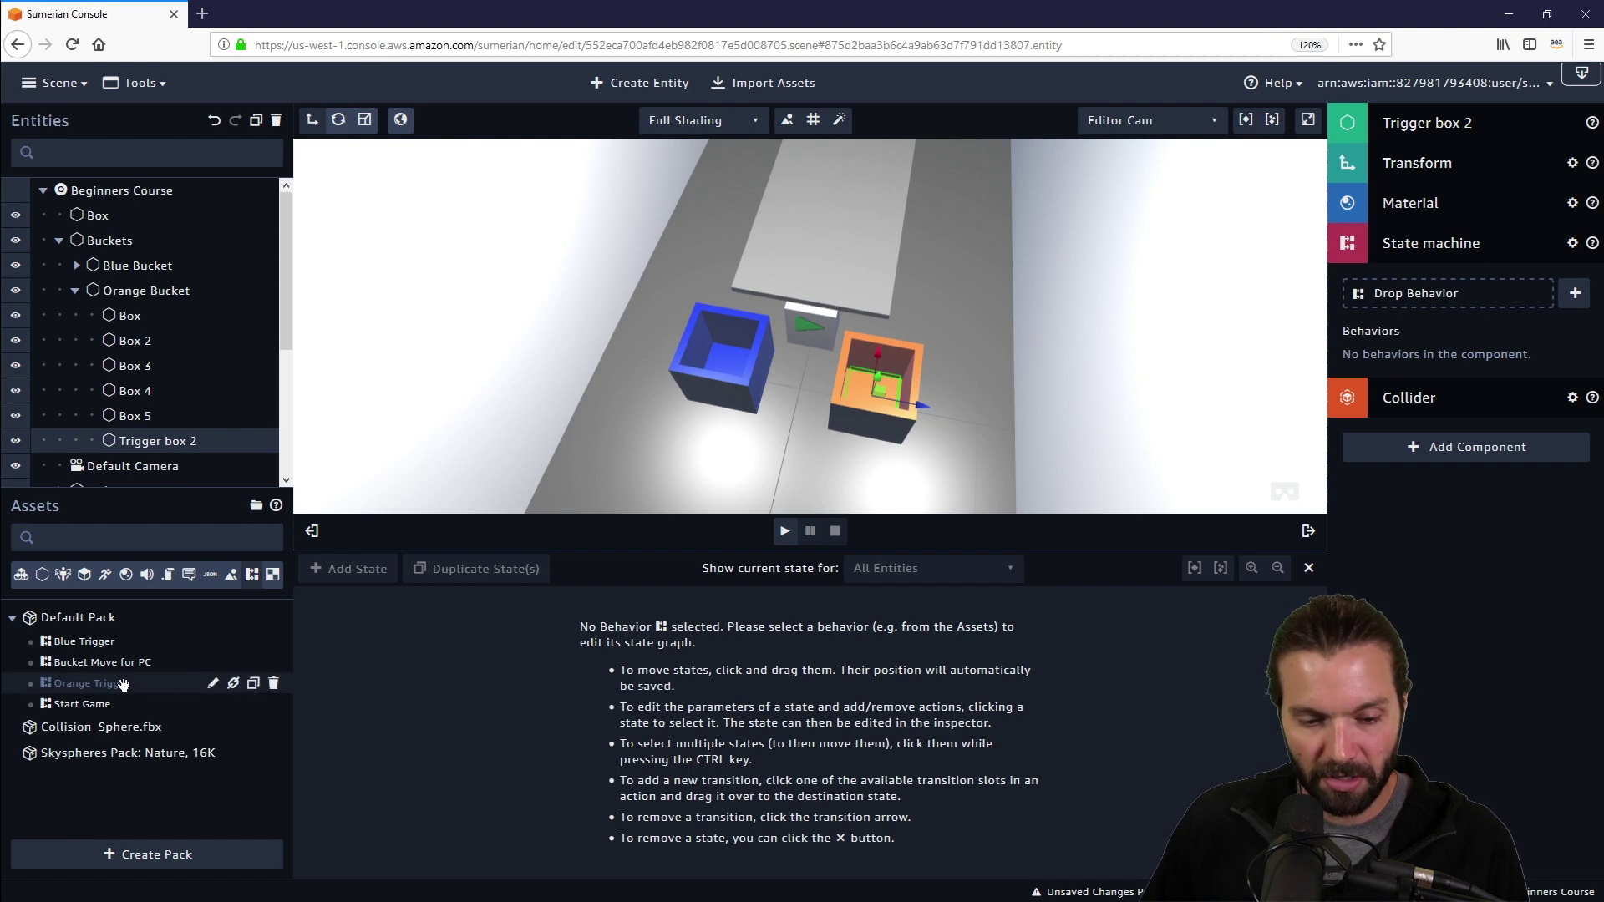
{"action": "left_click_drag", "start_coordinate": [70, 684], "coordinate": [326, 642]}
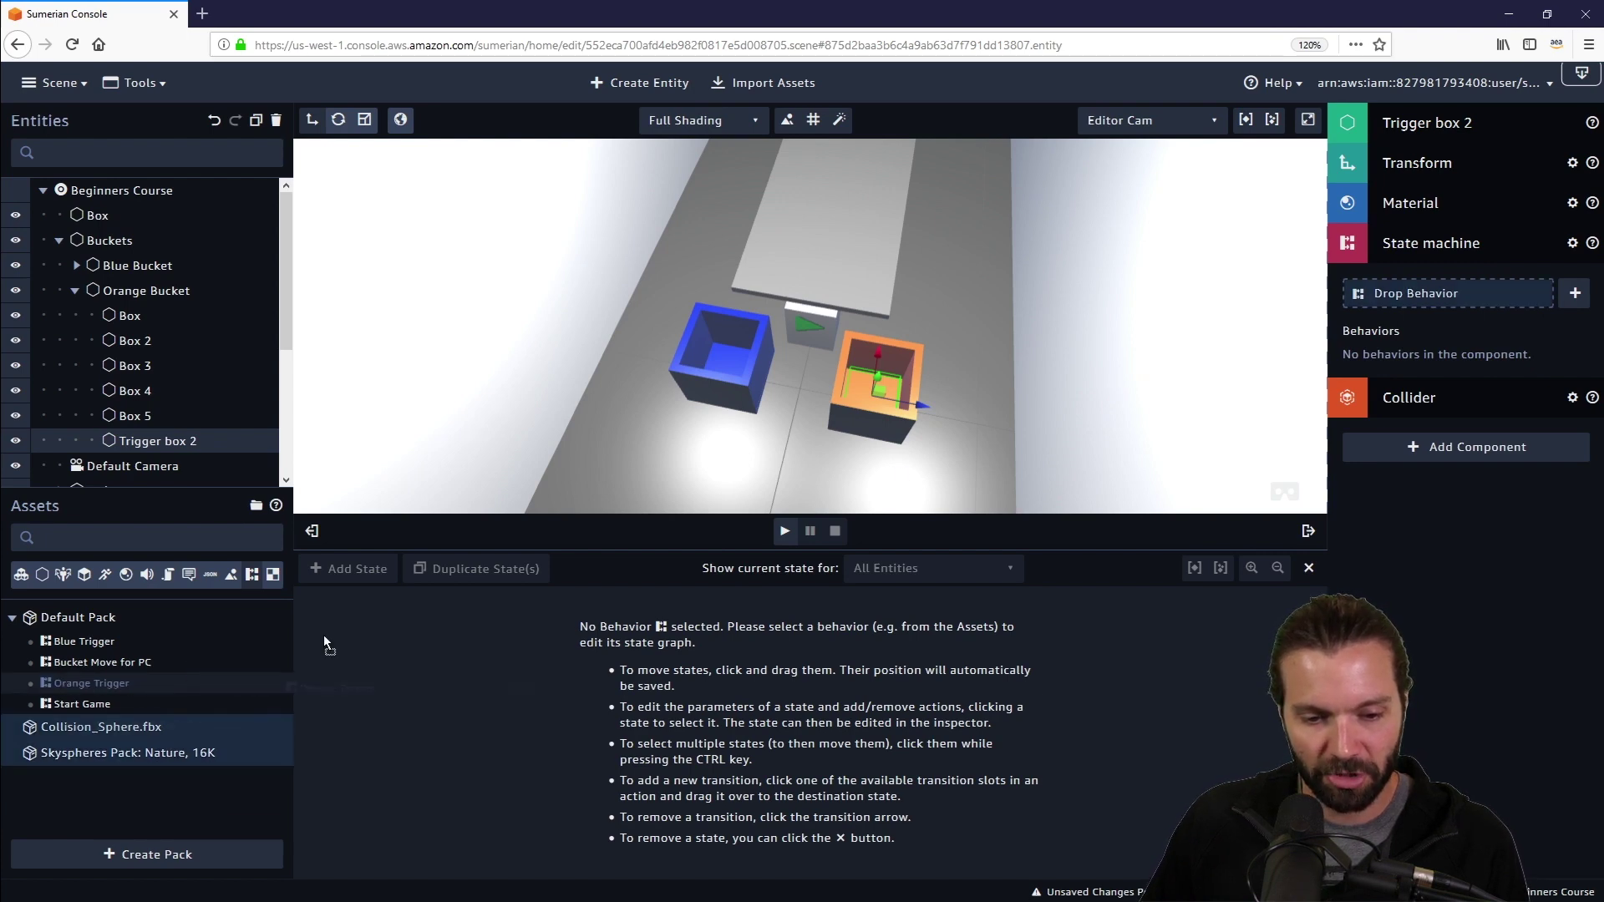
{"action": "left_click_drag", "start_coordinate": [227, 639], "coordinate": [114, 676]}
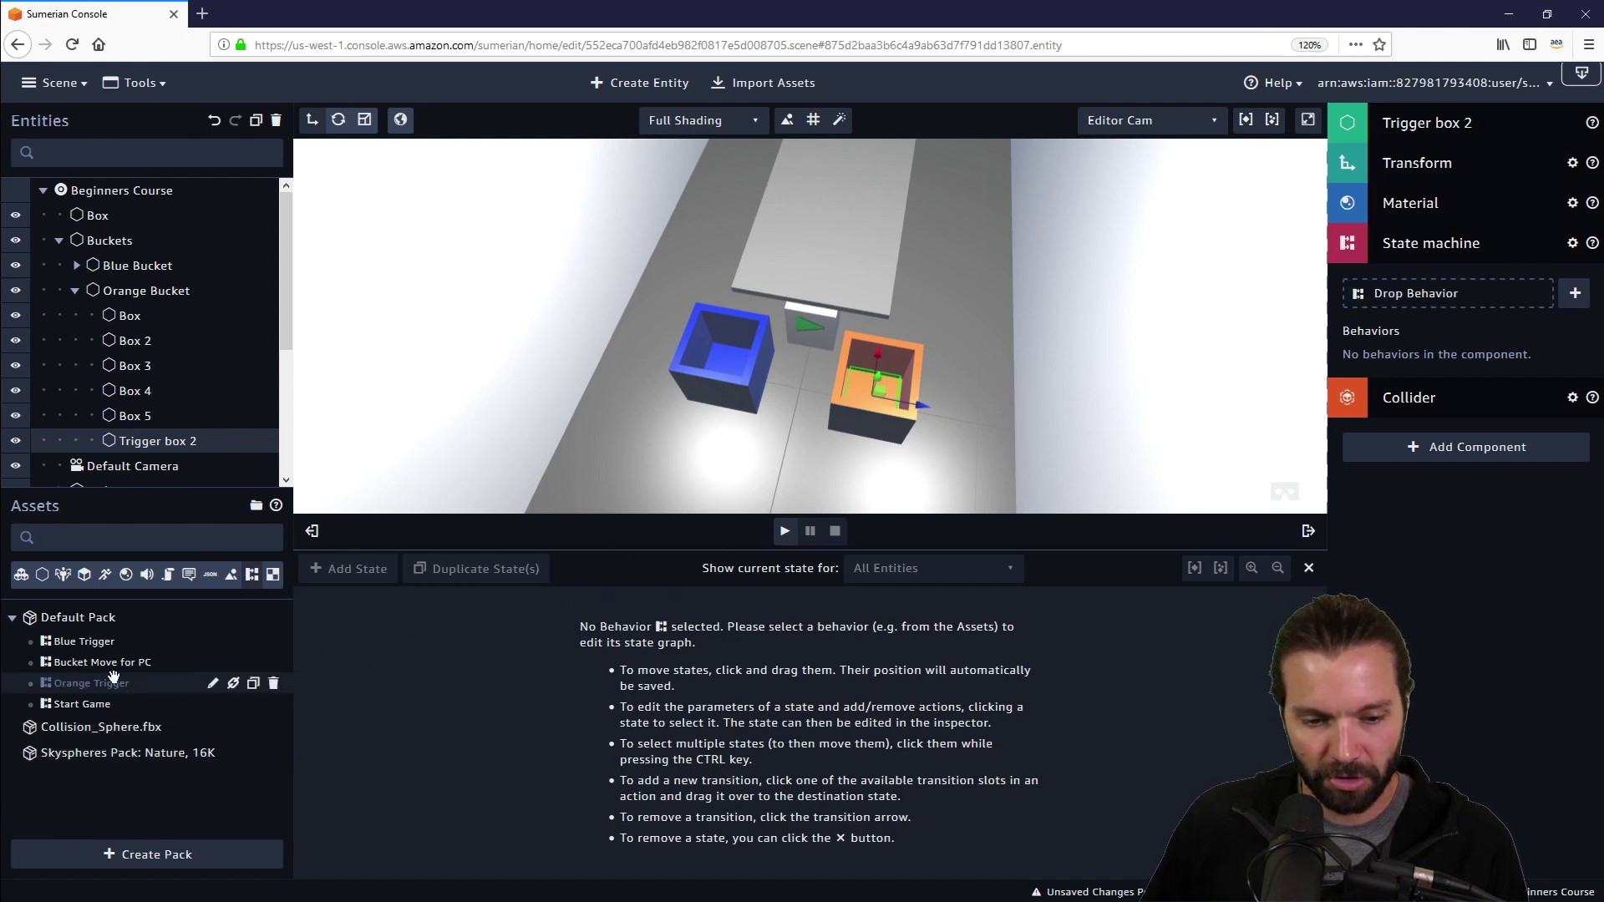
{"action": "left_click", "coordinate": [97, 683]}
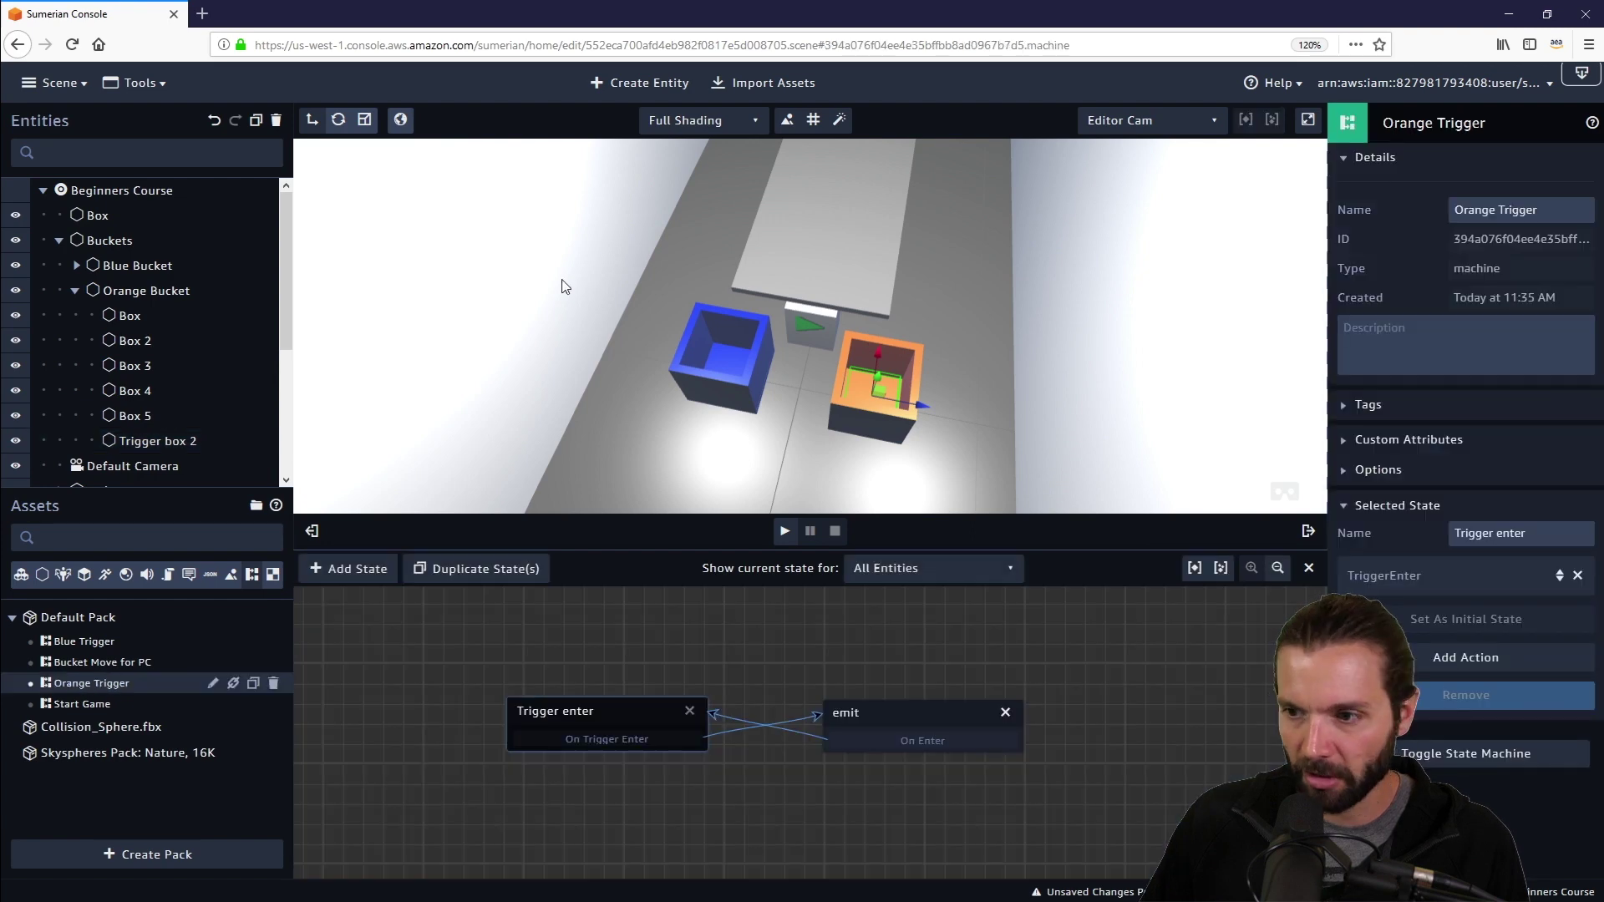
{"action": "left_click", "coordinate": [125, 441]}
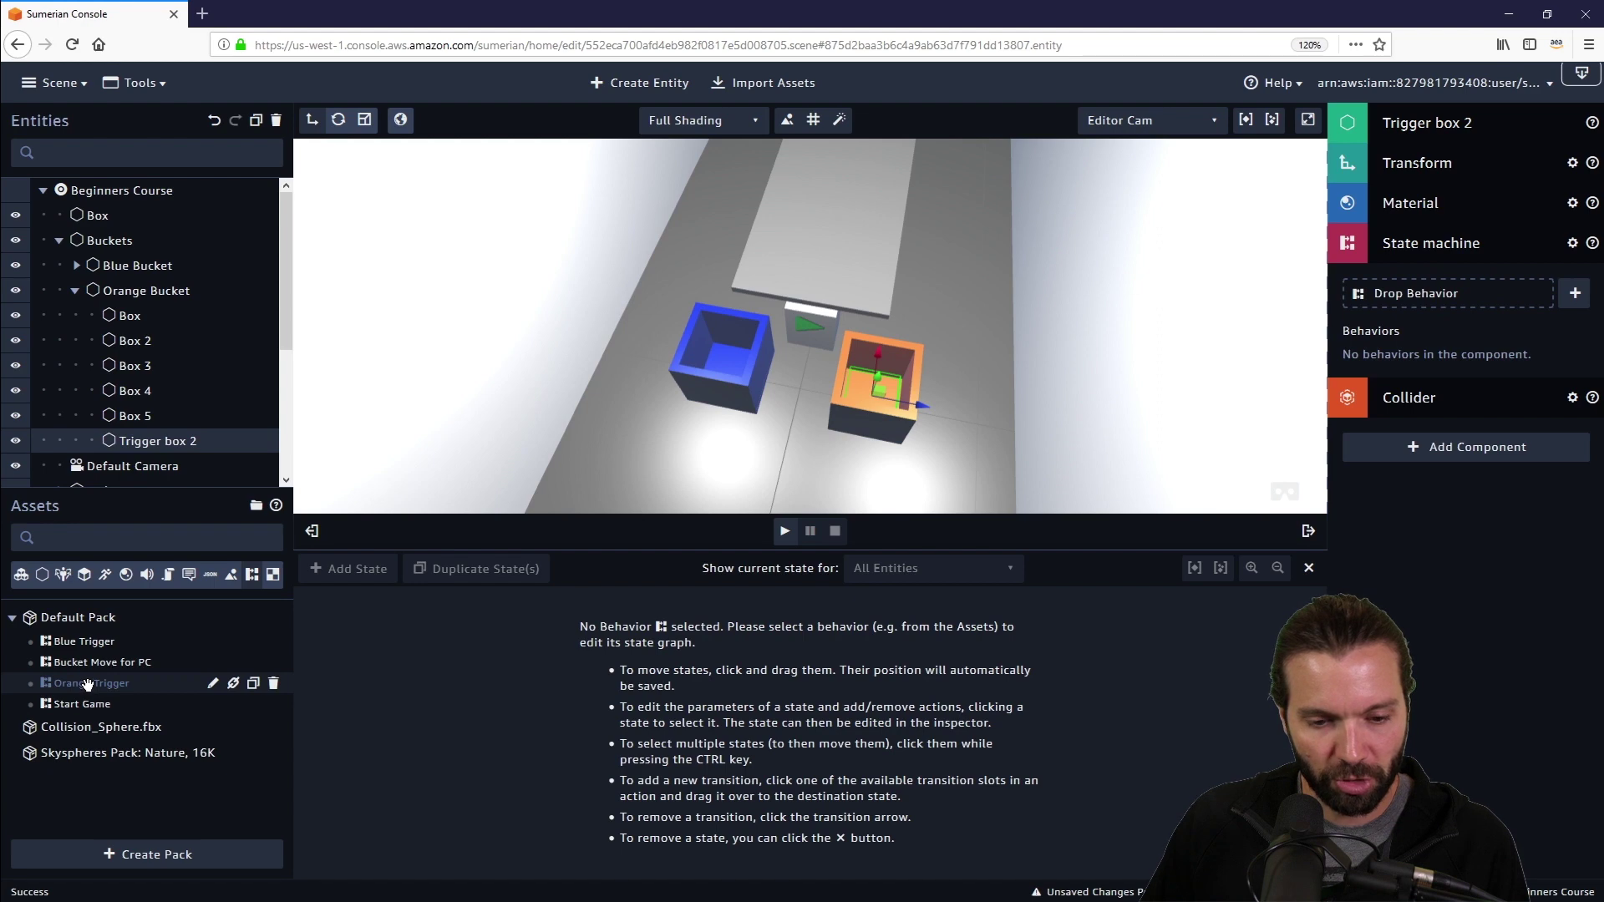
{"action": "left_click_drag", "start_coordinate": [87, 685], "coordinate": [1437, 297]}
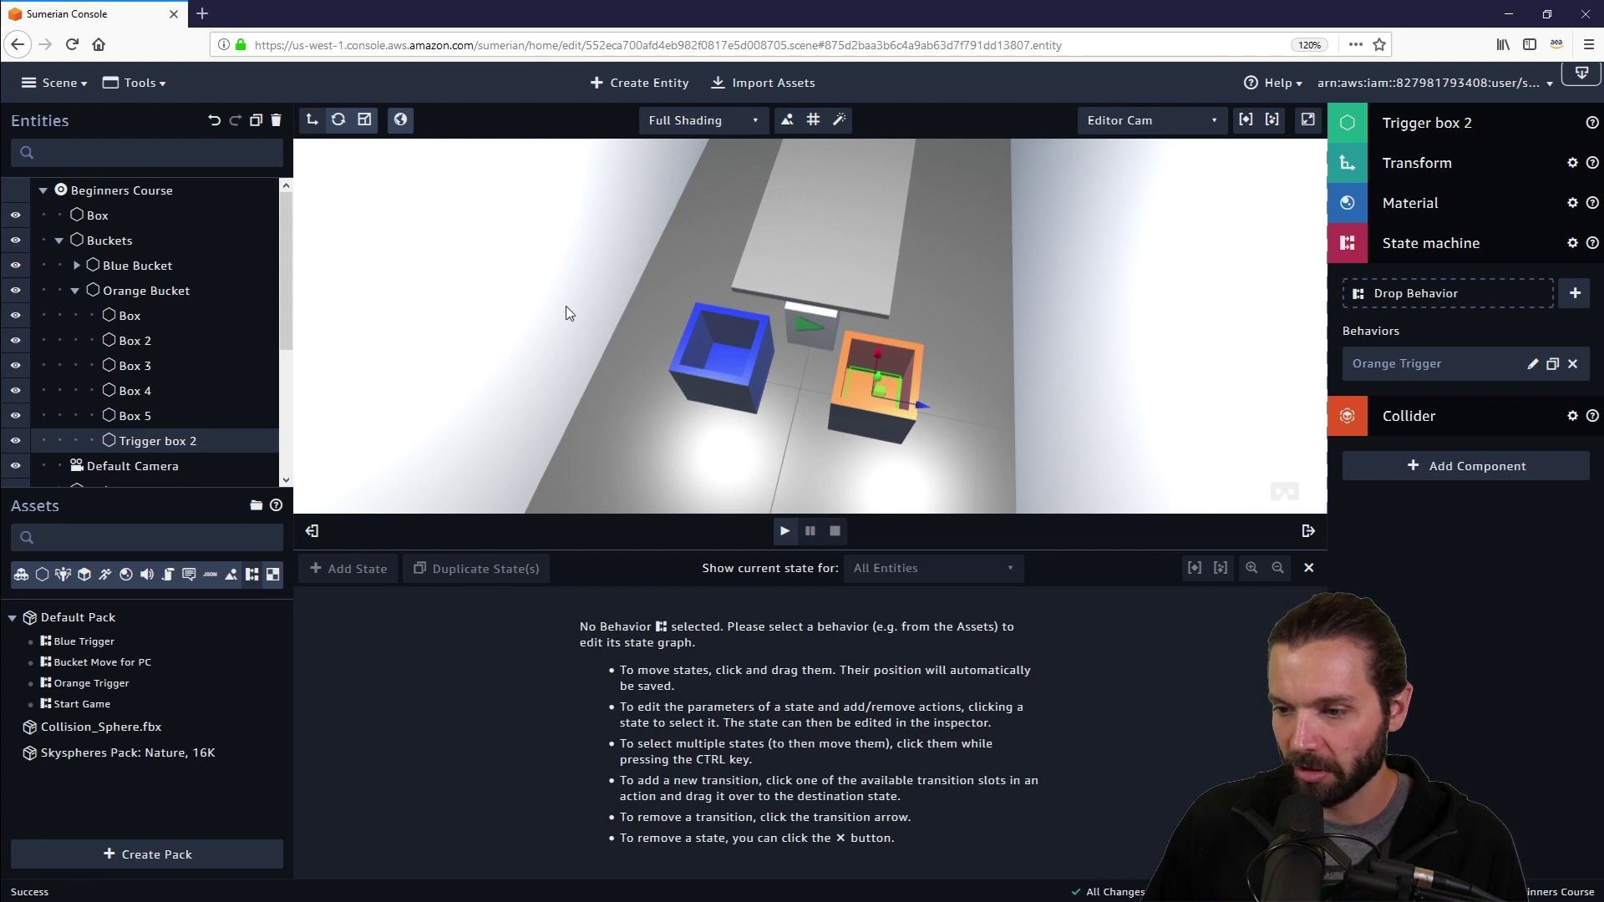
Check which behavior is attached to the Blue Bucket's Trigger box.
{"action": "left_click", "coordinate": [76, 265]}
{"action": "left_click_drag", "start_coordinate": [138, 418], "coordinate": [145, 424]}
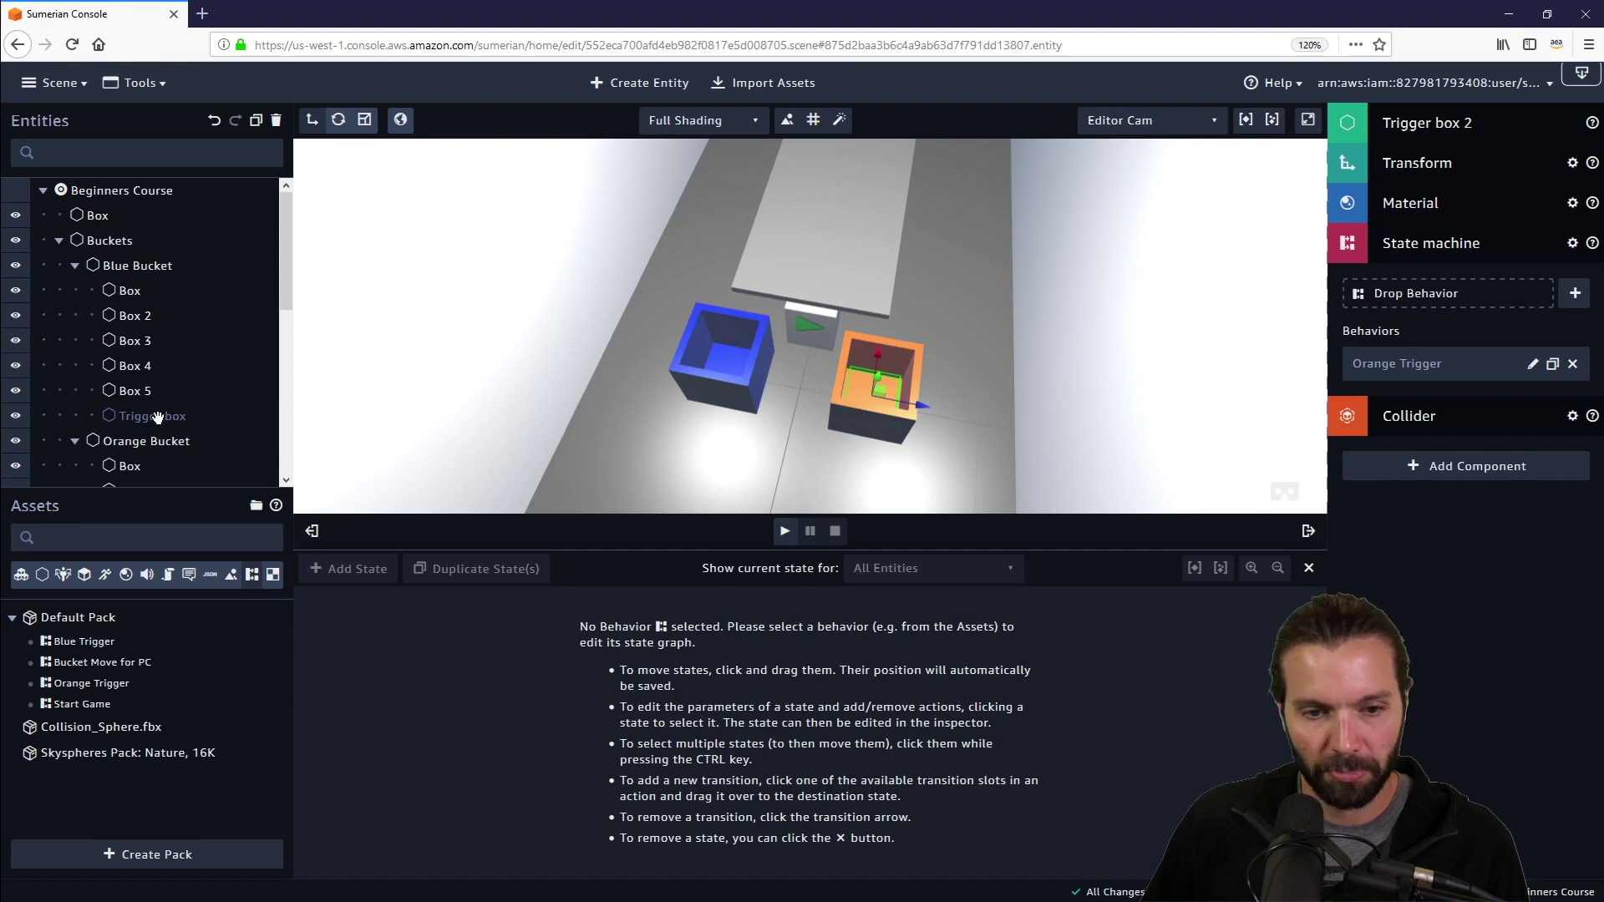
{"action": "left_click_drag", "start_coordinate": [157, 418], "coordinate": [217, 423]}
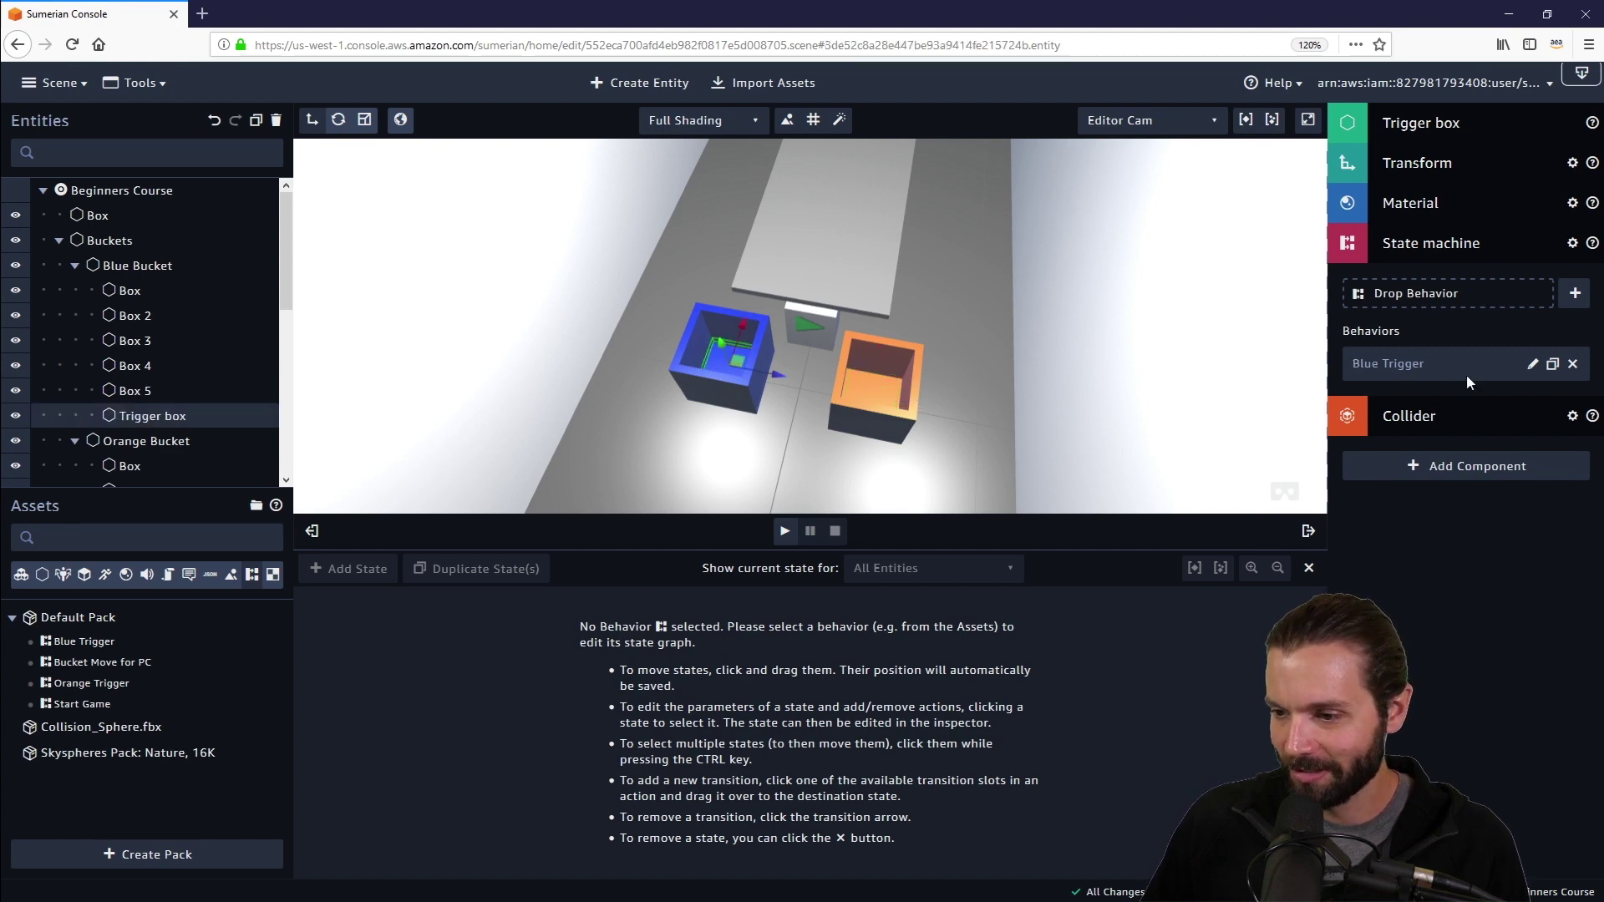
{"action": "left_click", "coordinate": [1429, 243]}
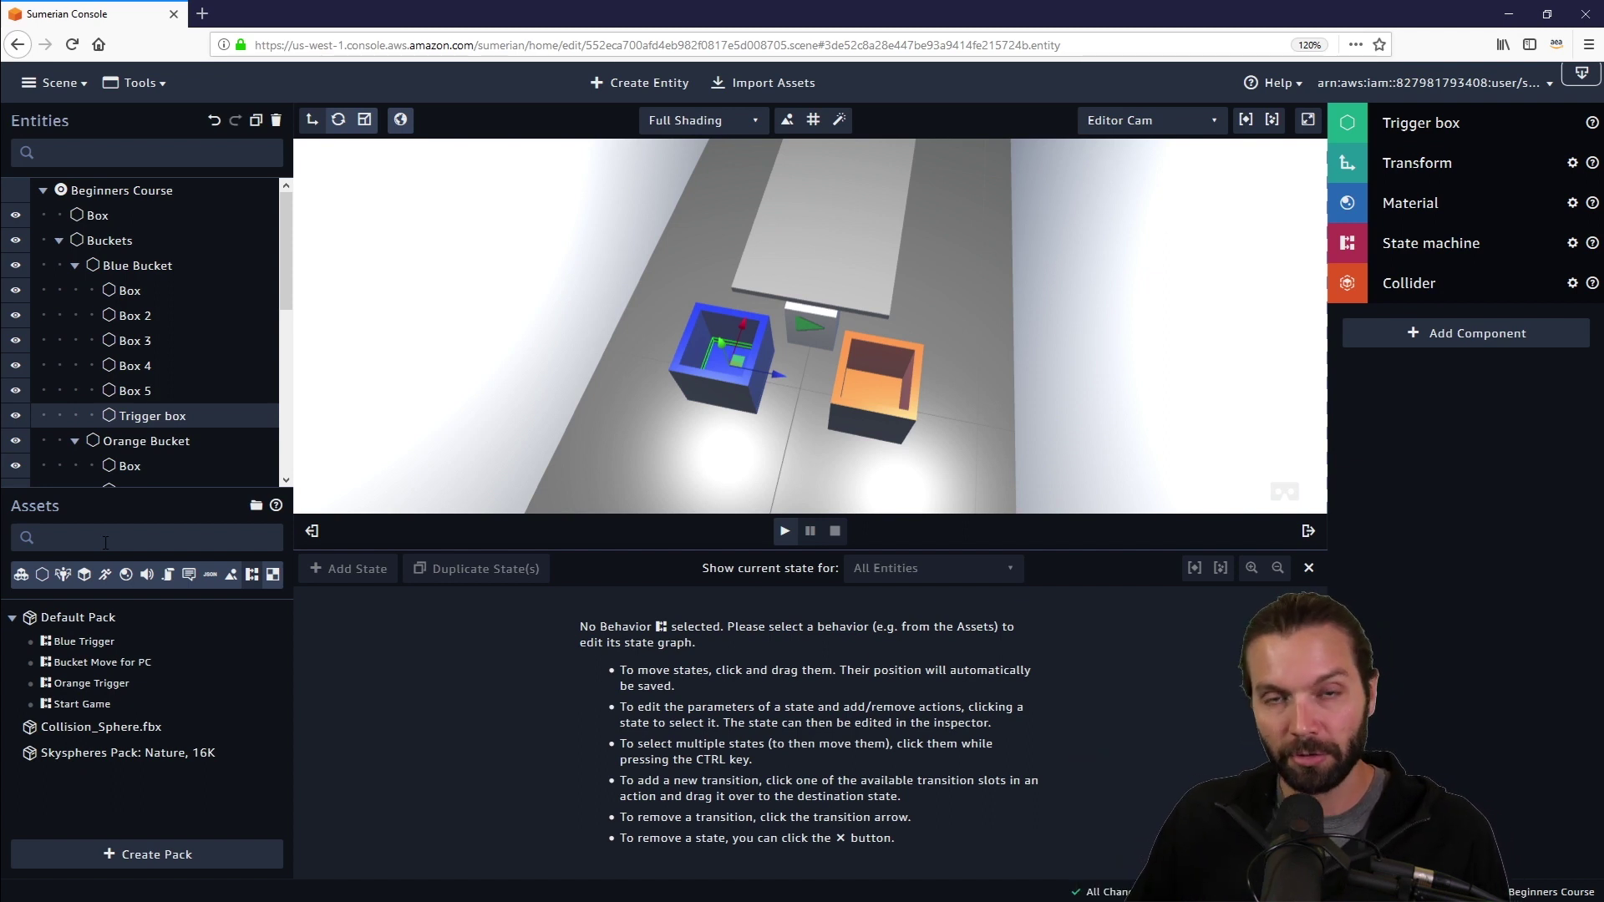
Add a State machine component to the Game Ball entity.
{"action": "left_click", "coordinate": [76, 265]}
{"action": "left_click", "coordinate": [76, 291]}
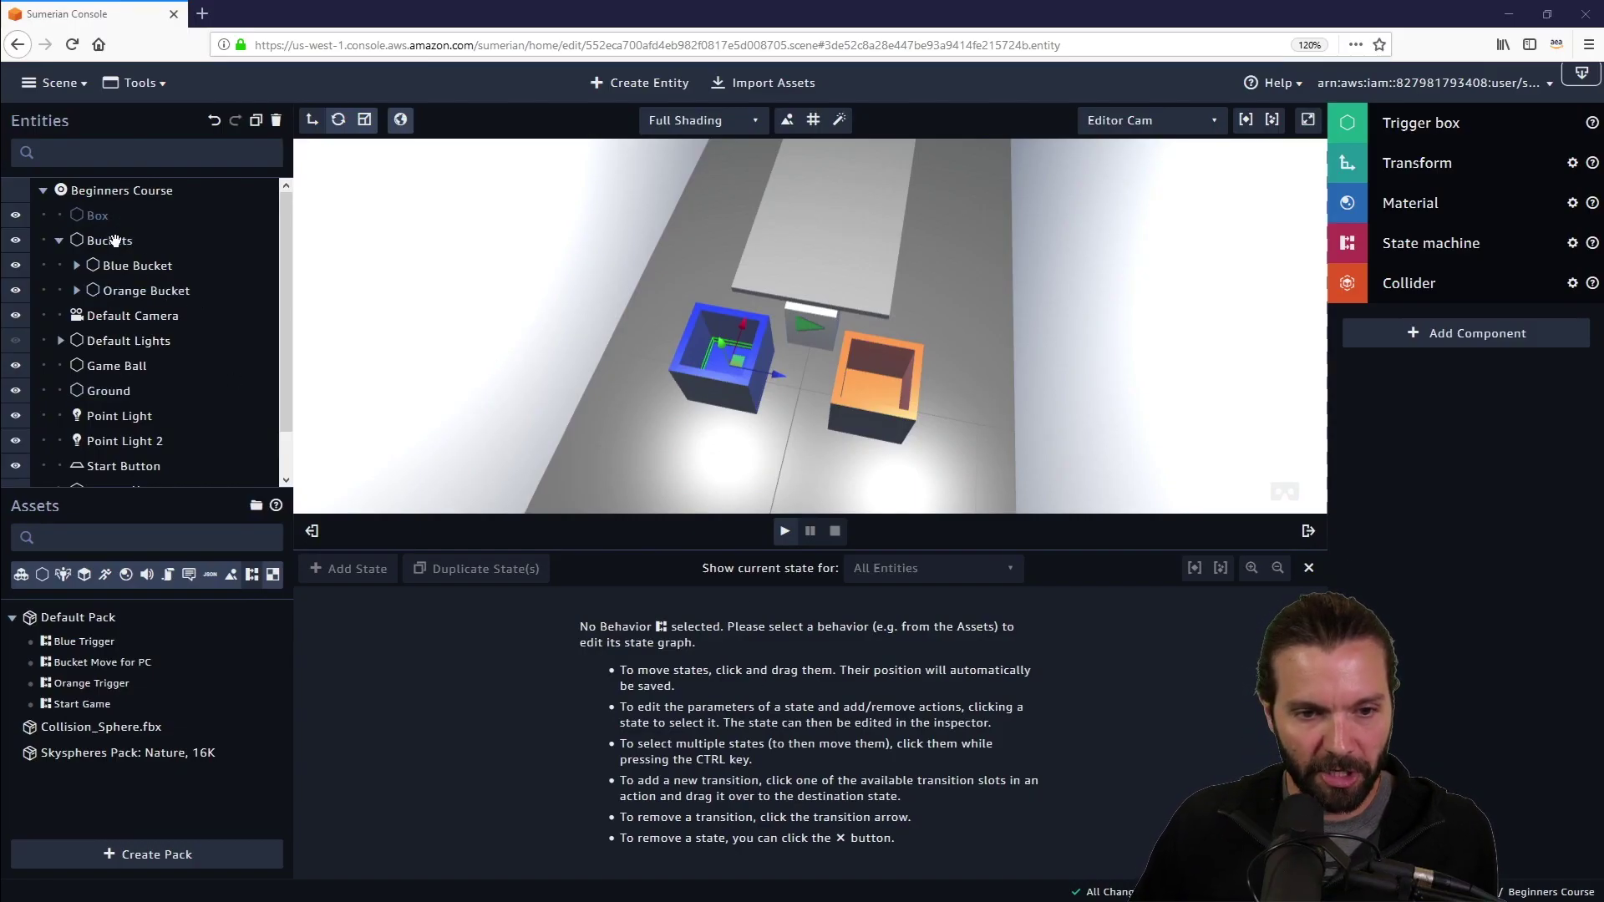
{"action": "left_click", "coordinate": [59, 241]}
{"action": "left_click", "coordinate": [60, 291]}
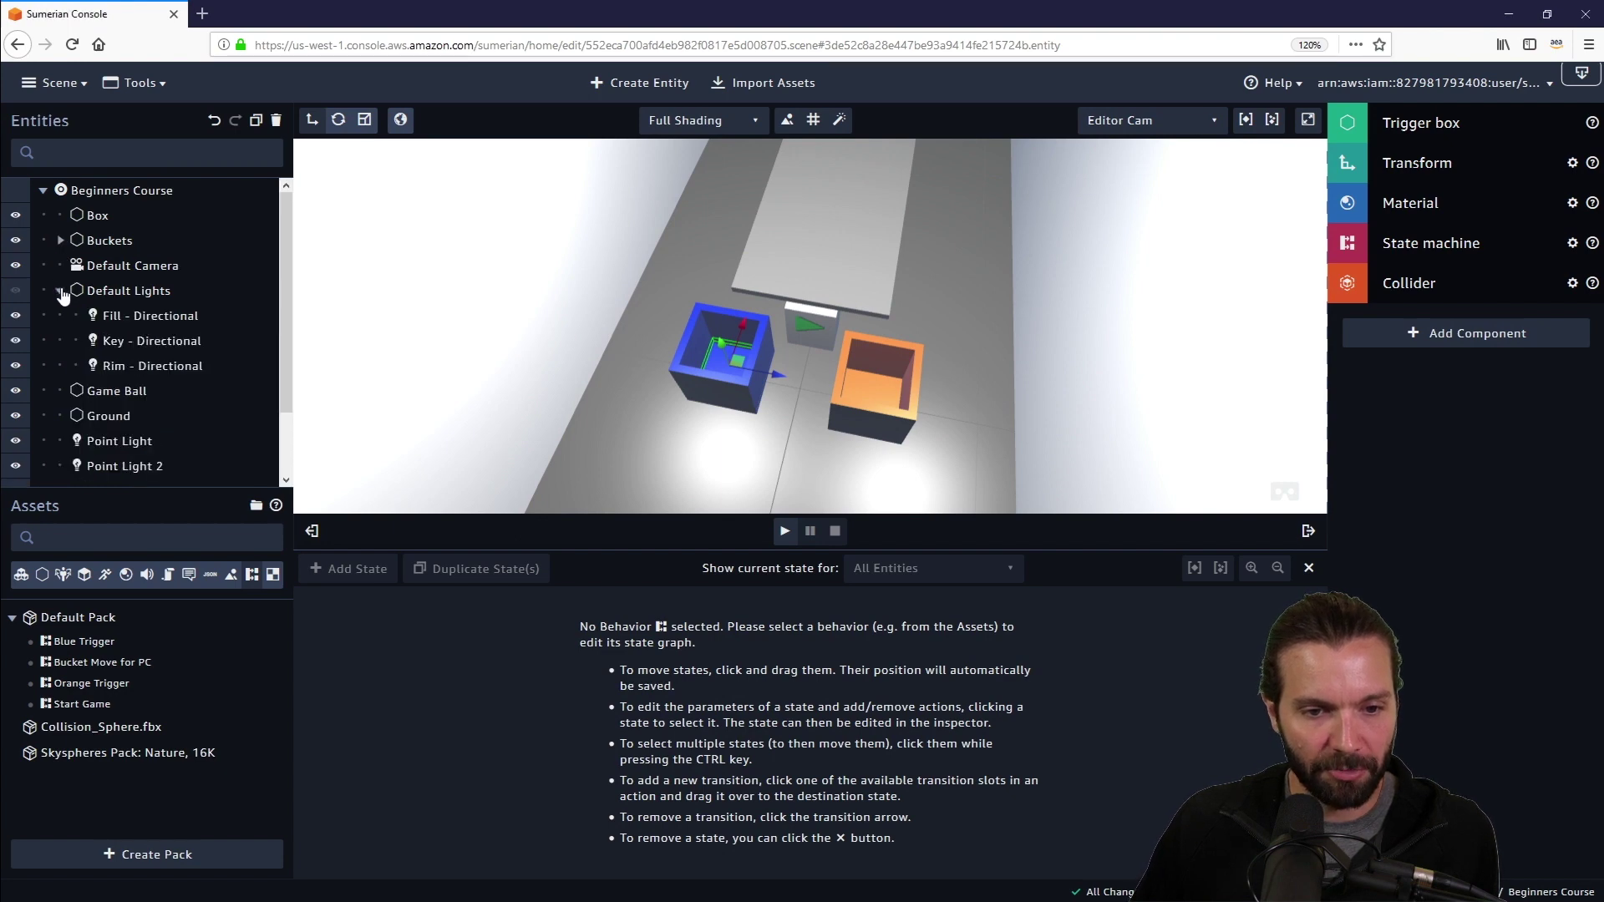
{"action": "left_click", "coordinate": [60, 291]}
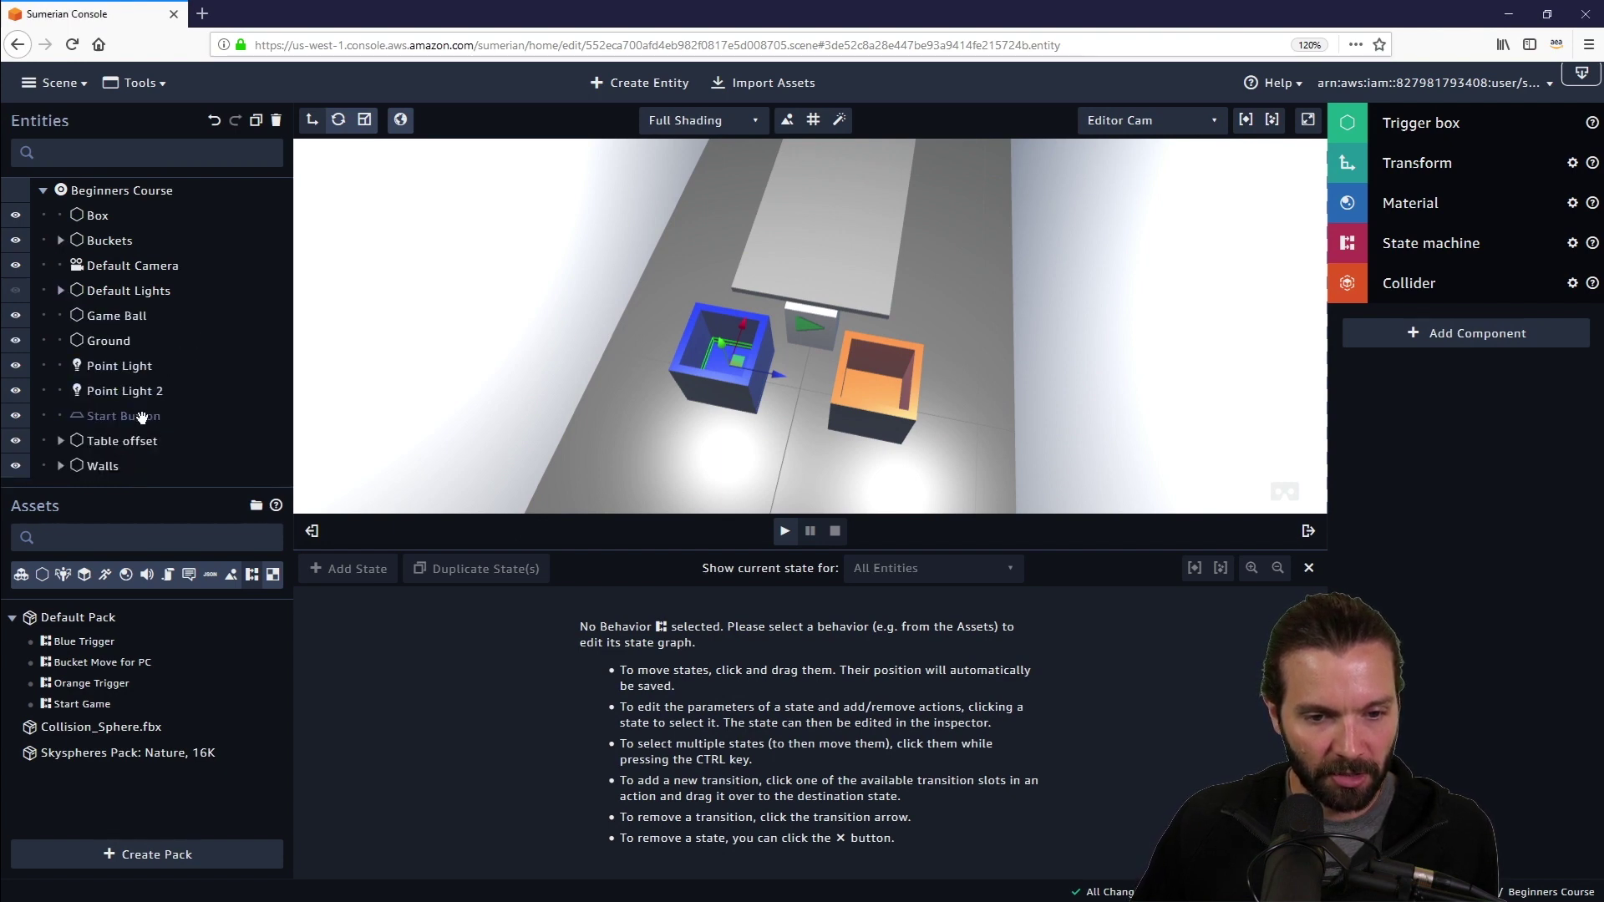
{"action": "left_click", "coordinate": [113, 315]}
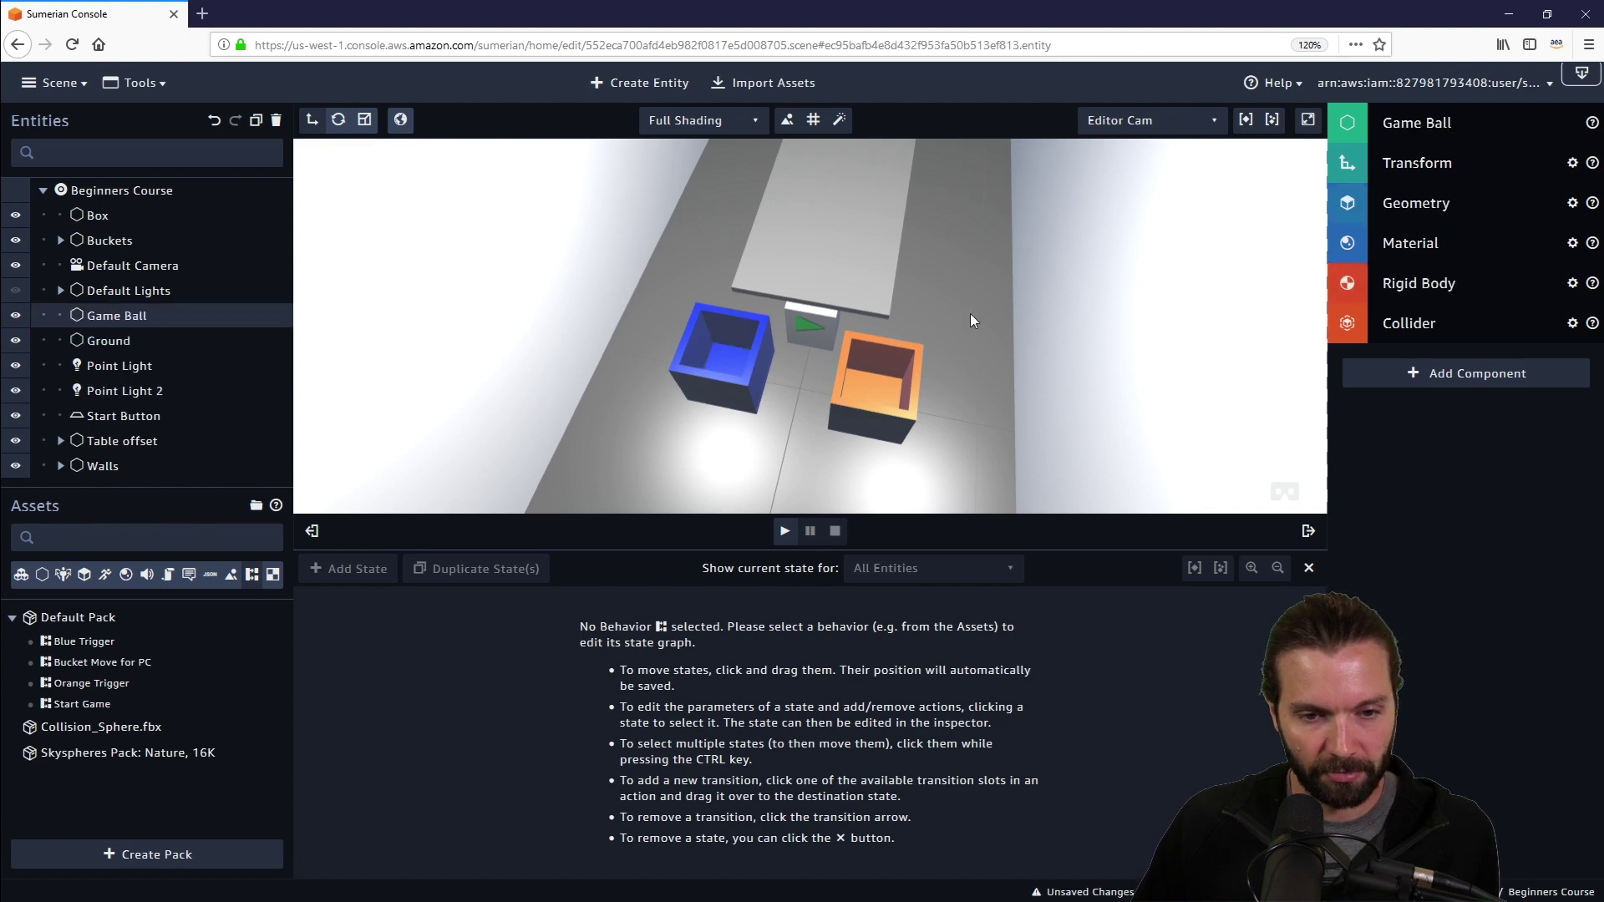
{"action": "left_click", "coordinate": [1486, 376]}
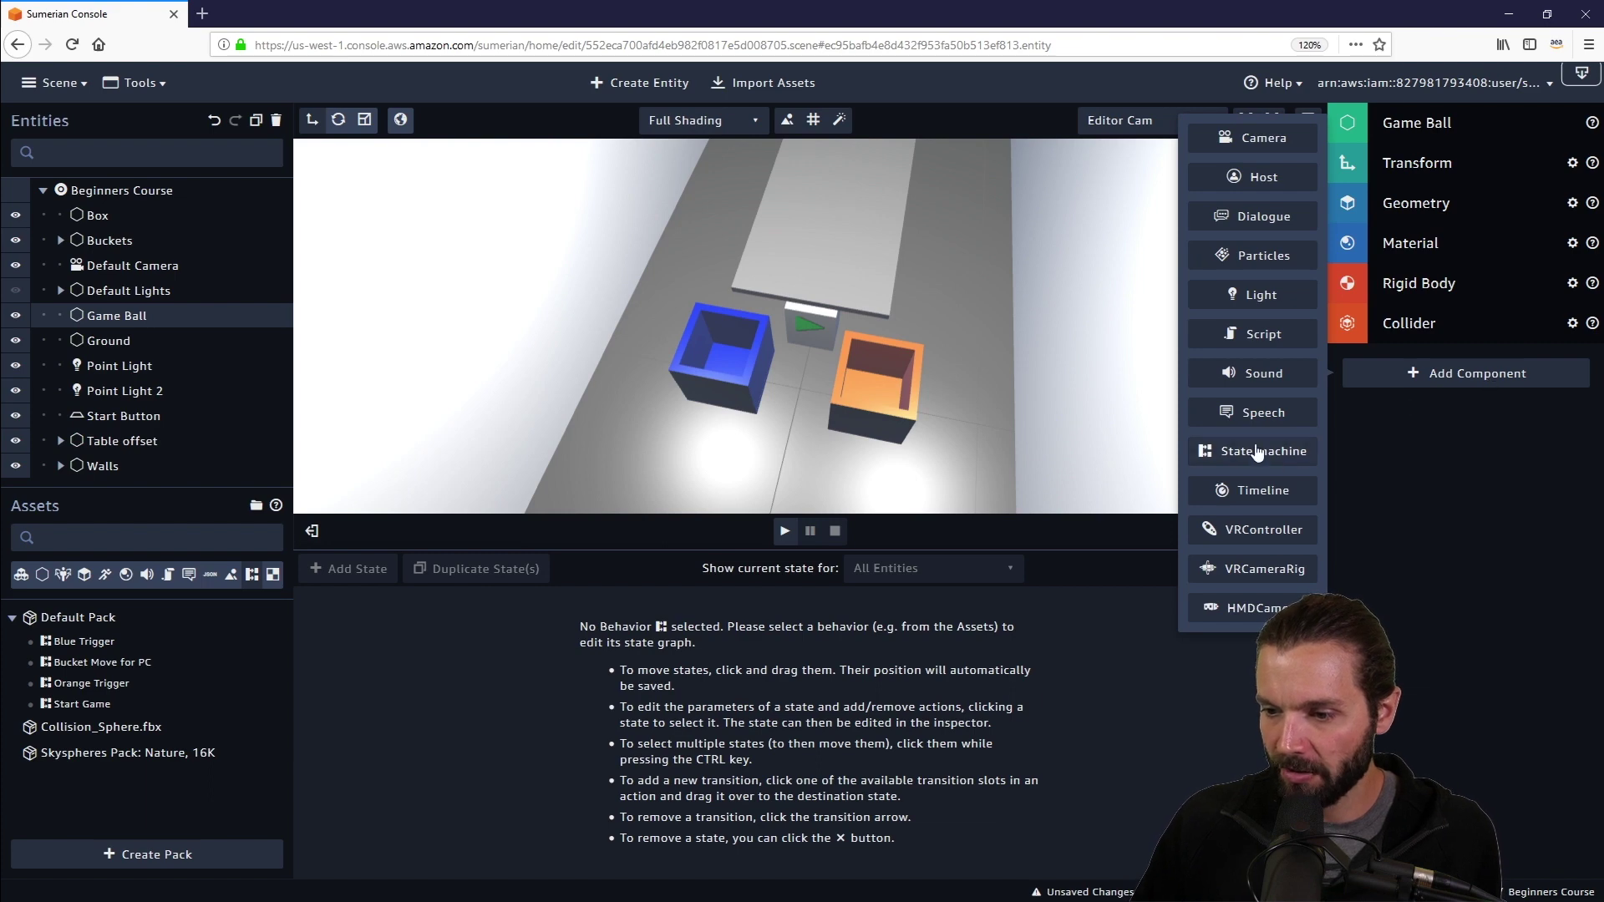
{"action": "left_click", "coordinate": [1257, 452]}
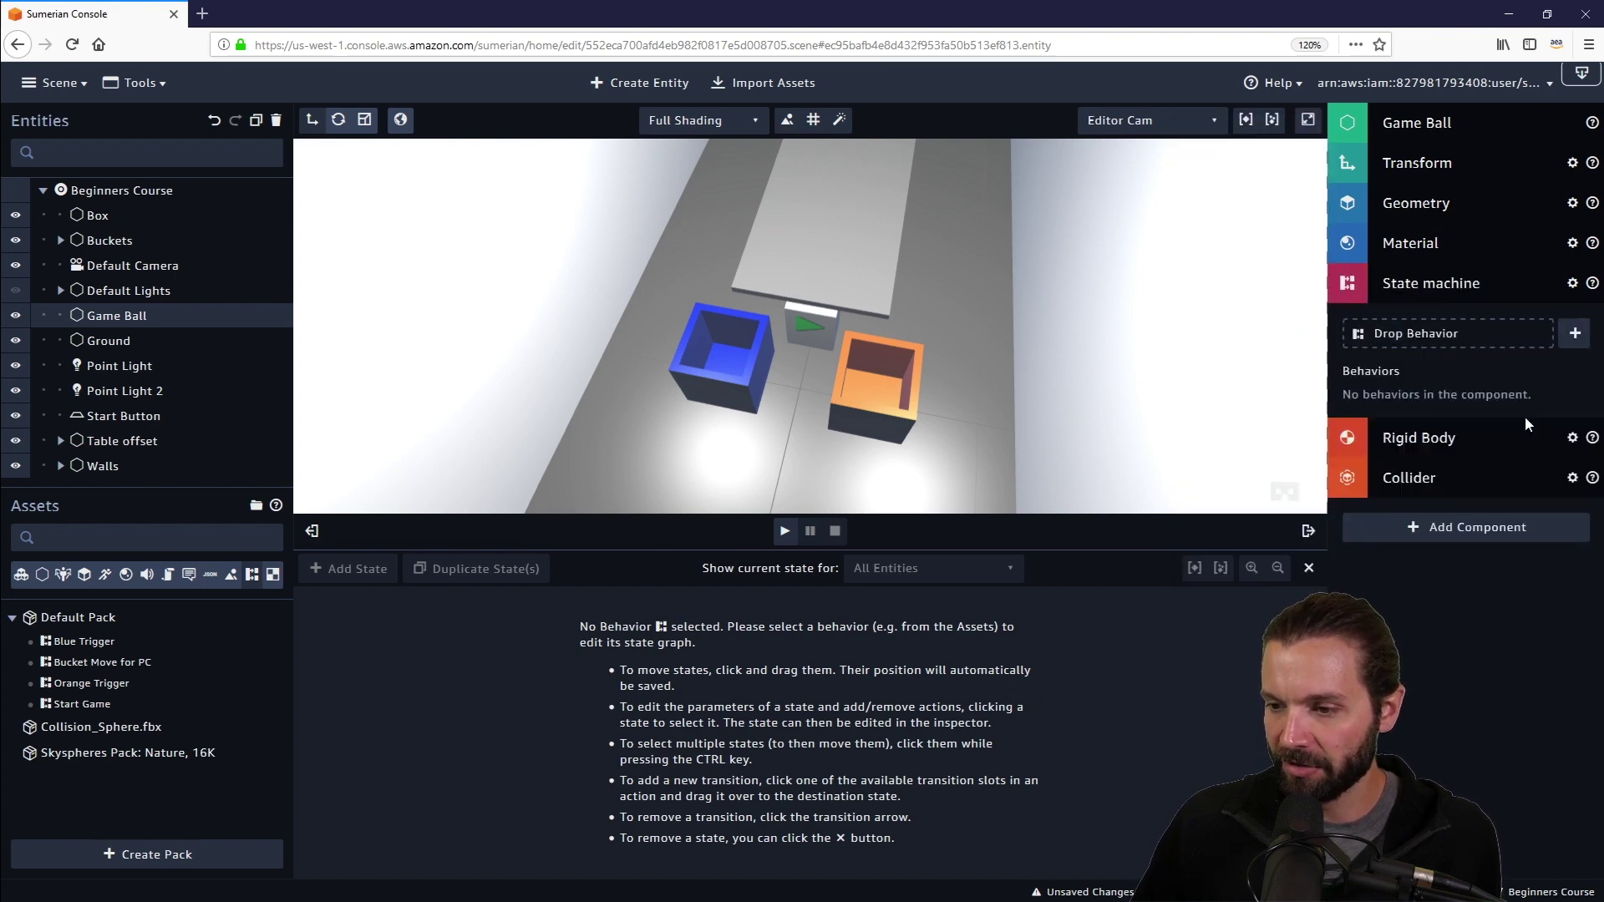
Create a new behavior on the Game Ball named Game Ball Behavior and move its State 1 toward the graph's upper-left area.
{"action": "left_click", "coordinate": [1575, 333]}
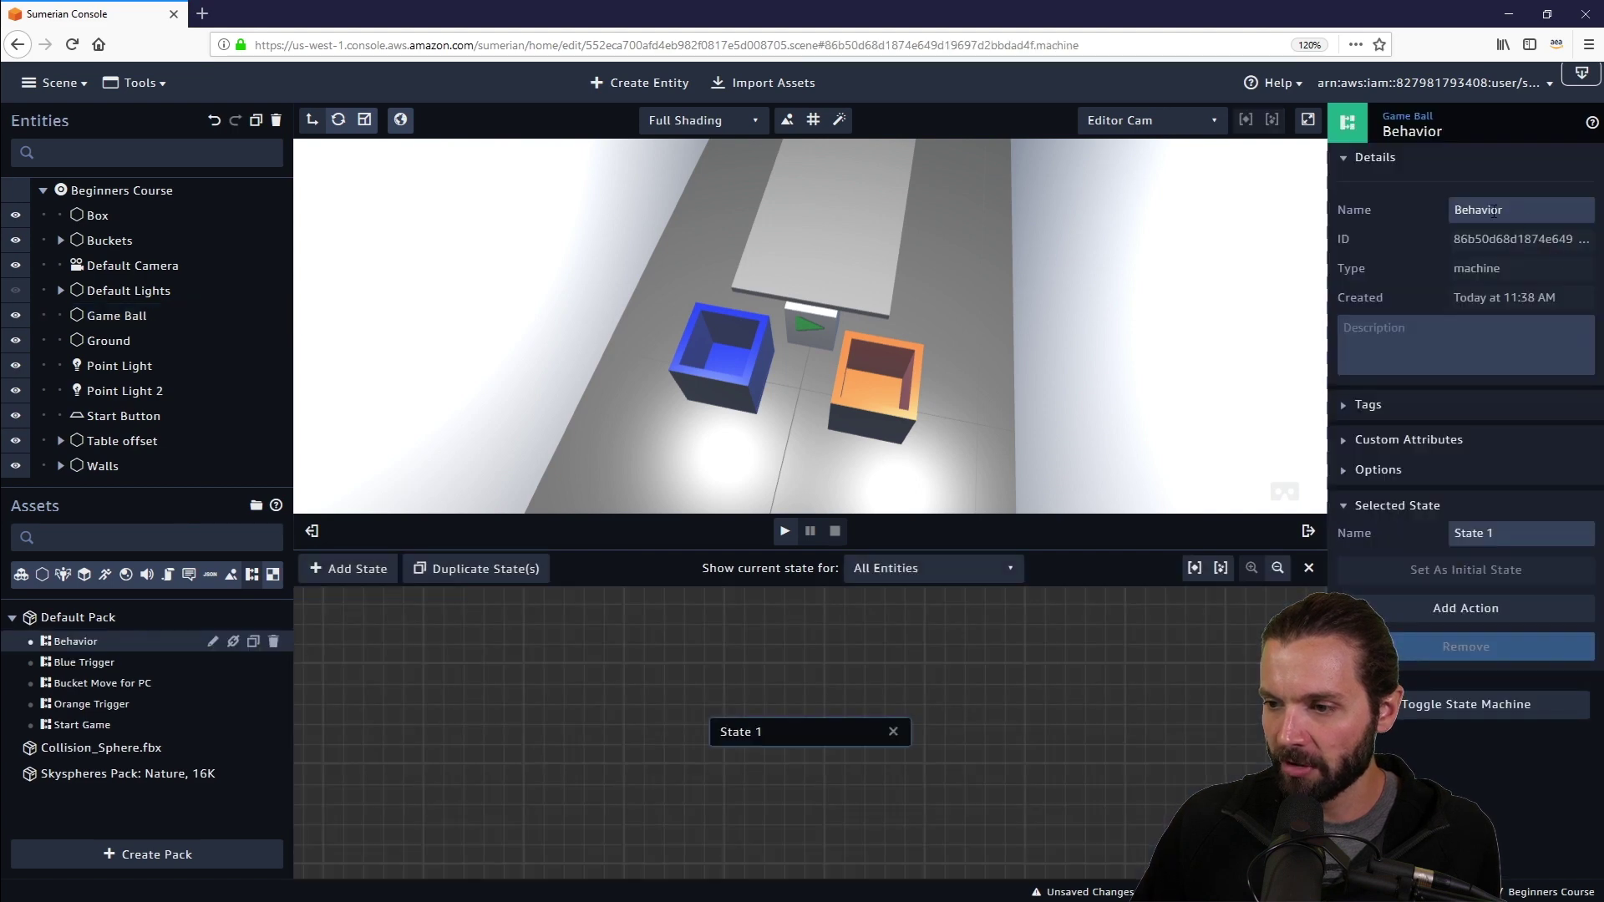
{"action": "type", "text": "Game Bal"}
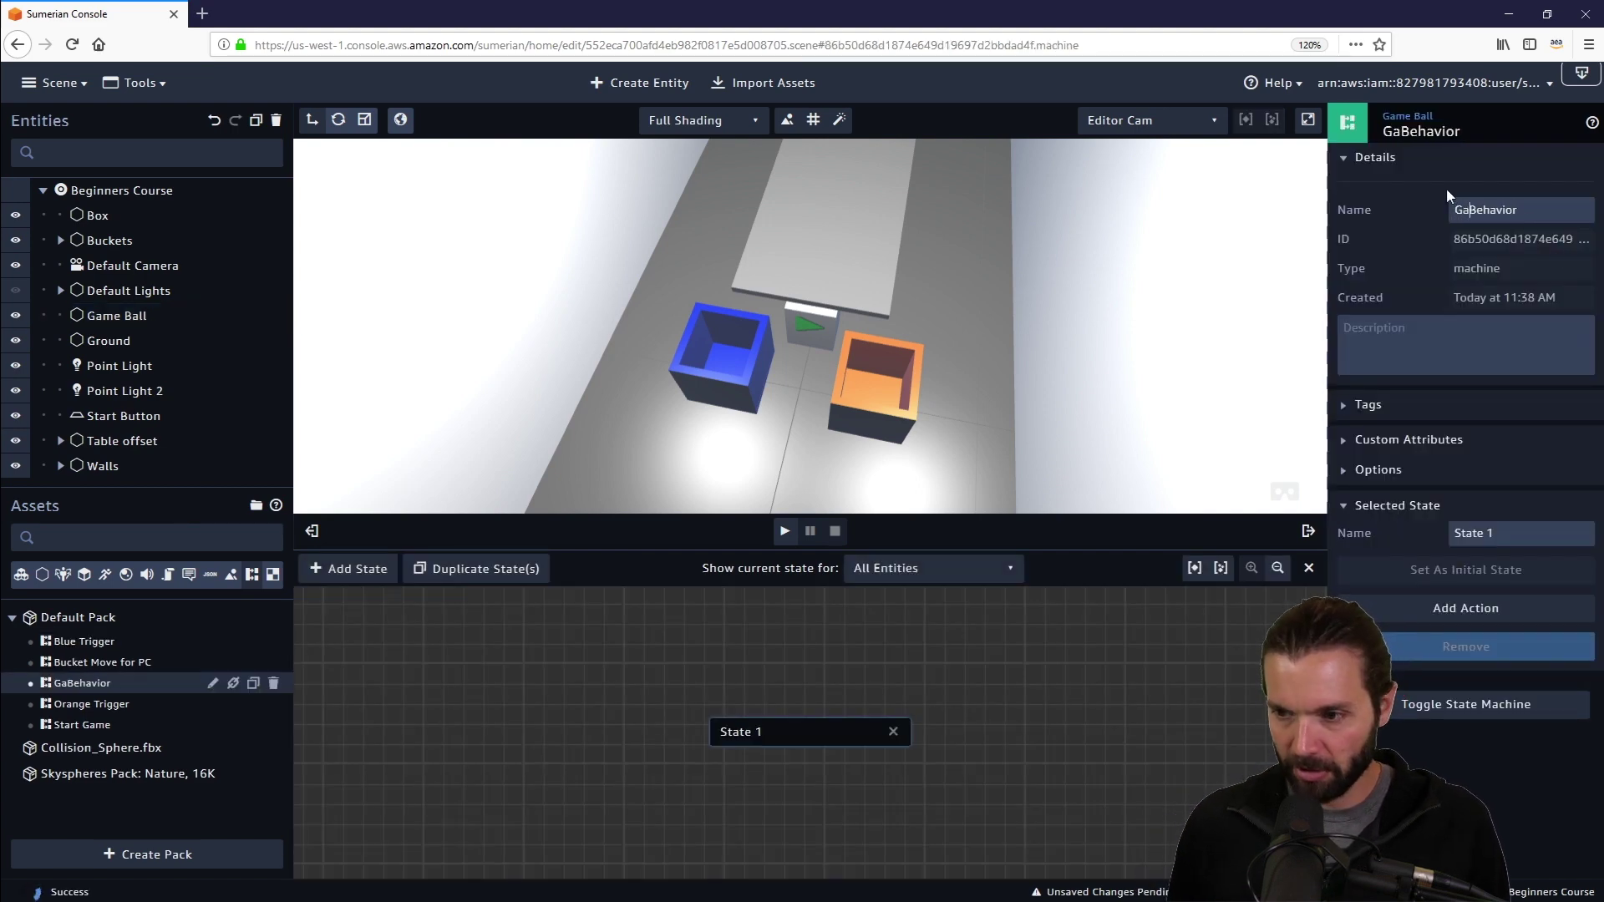
{"action": "type", "text": "l"}
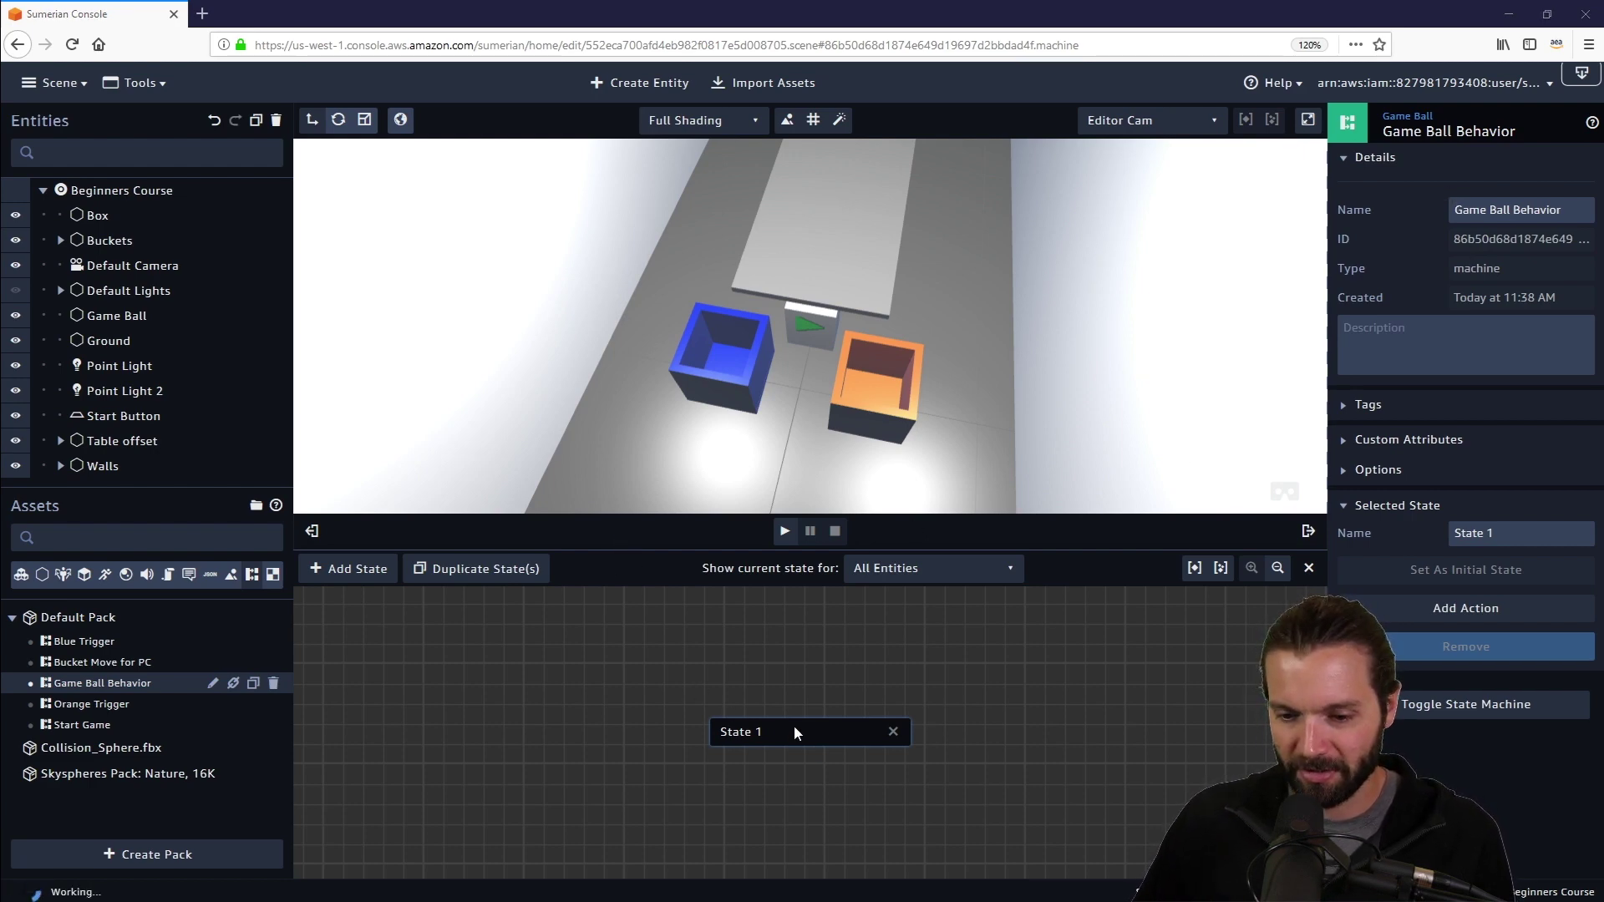
{"action": "left_click_drag", "start_coordinate": [794, 727], "coordinate": [539, 739]}
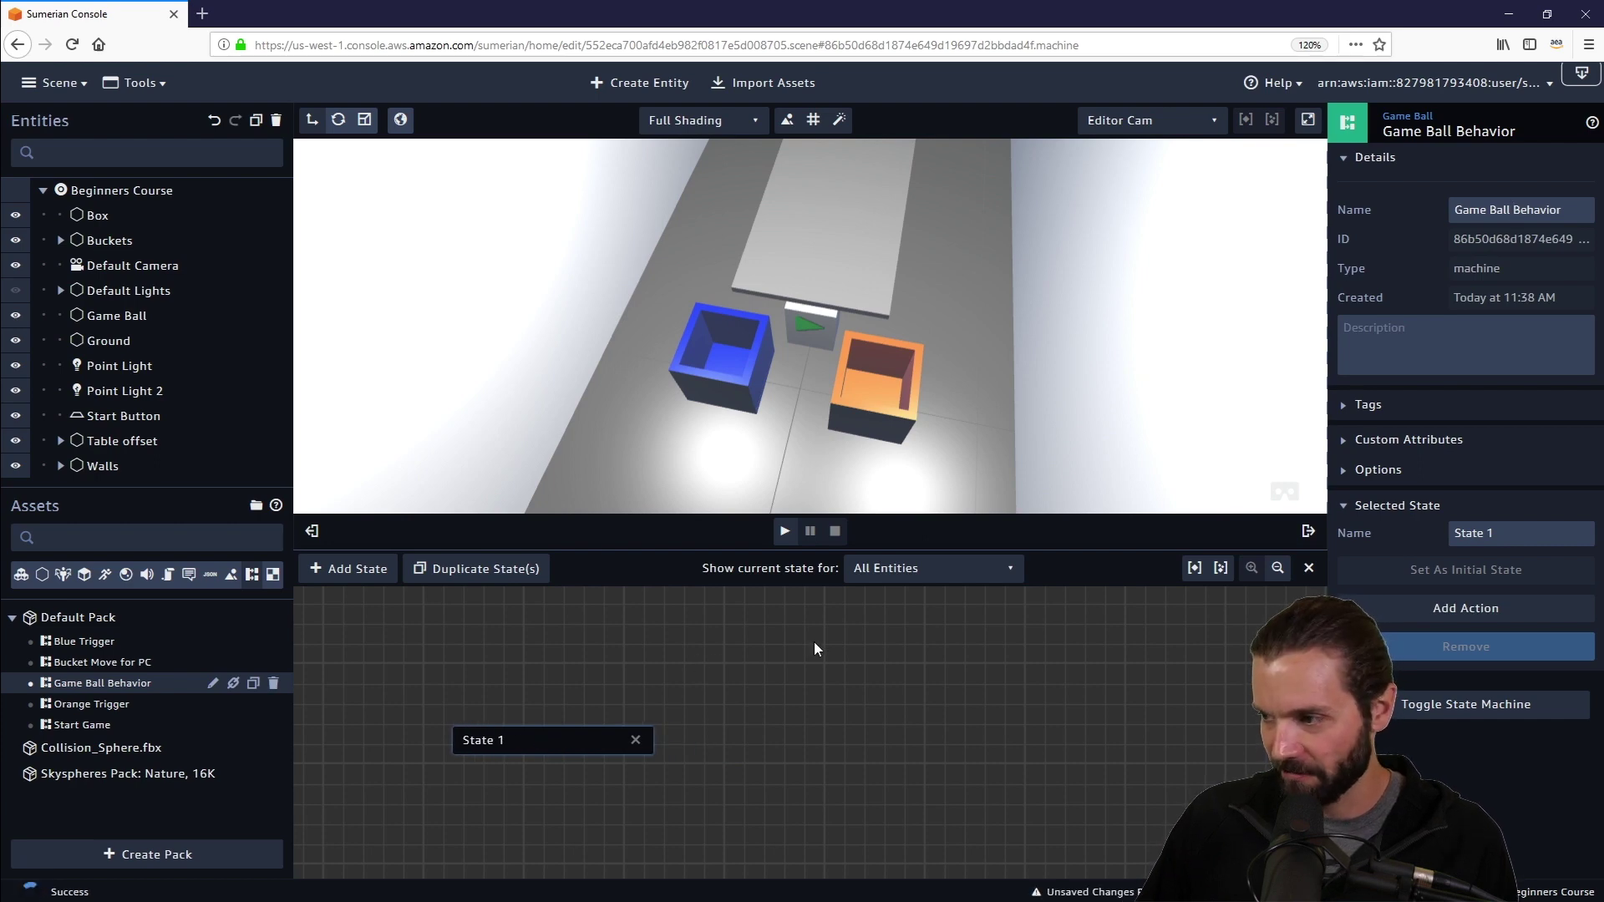
{"action": "scroll", "coordinate": [672, 788], "scroll_direction": "down", "scroll_amount": 1}
{"action": "left_click_drag", "start_coordinate": [754, 798], "coordinate": [710, 762]}
{"action": "scroll", "coordinate": [716, 770], "scroll_direction": "down", "scroll_amount": 1}
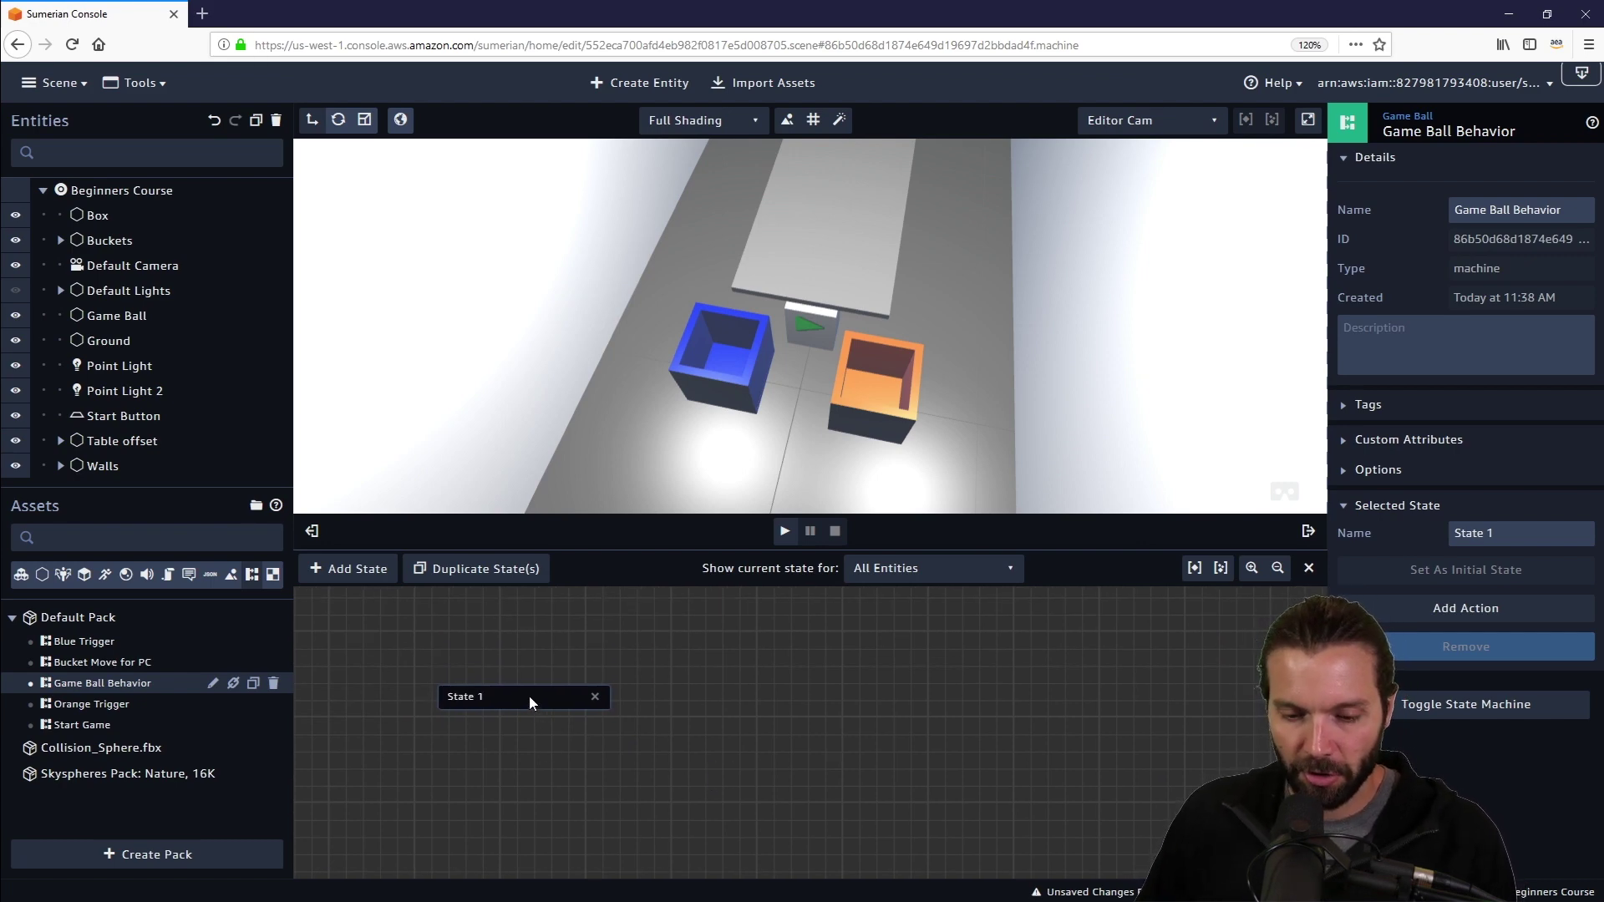
{"action": "left_click_drag", "start_coordinate": [530, 698], "coordinate": [552, 671]}
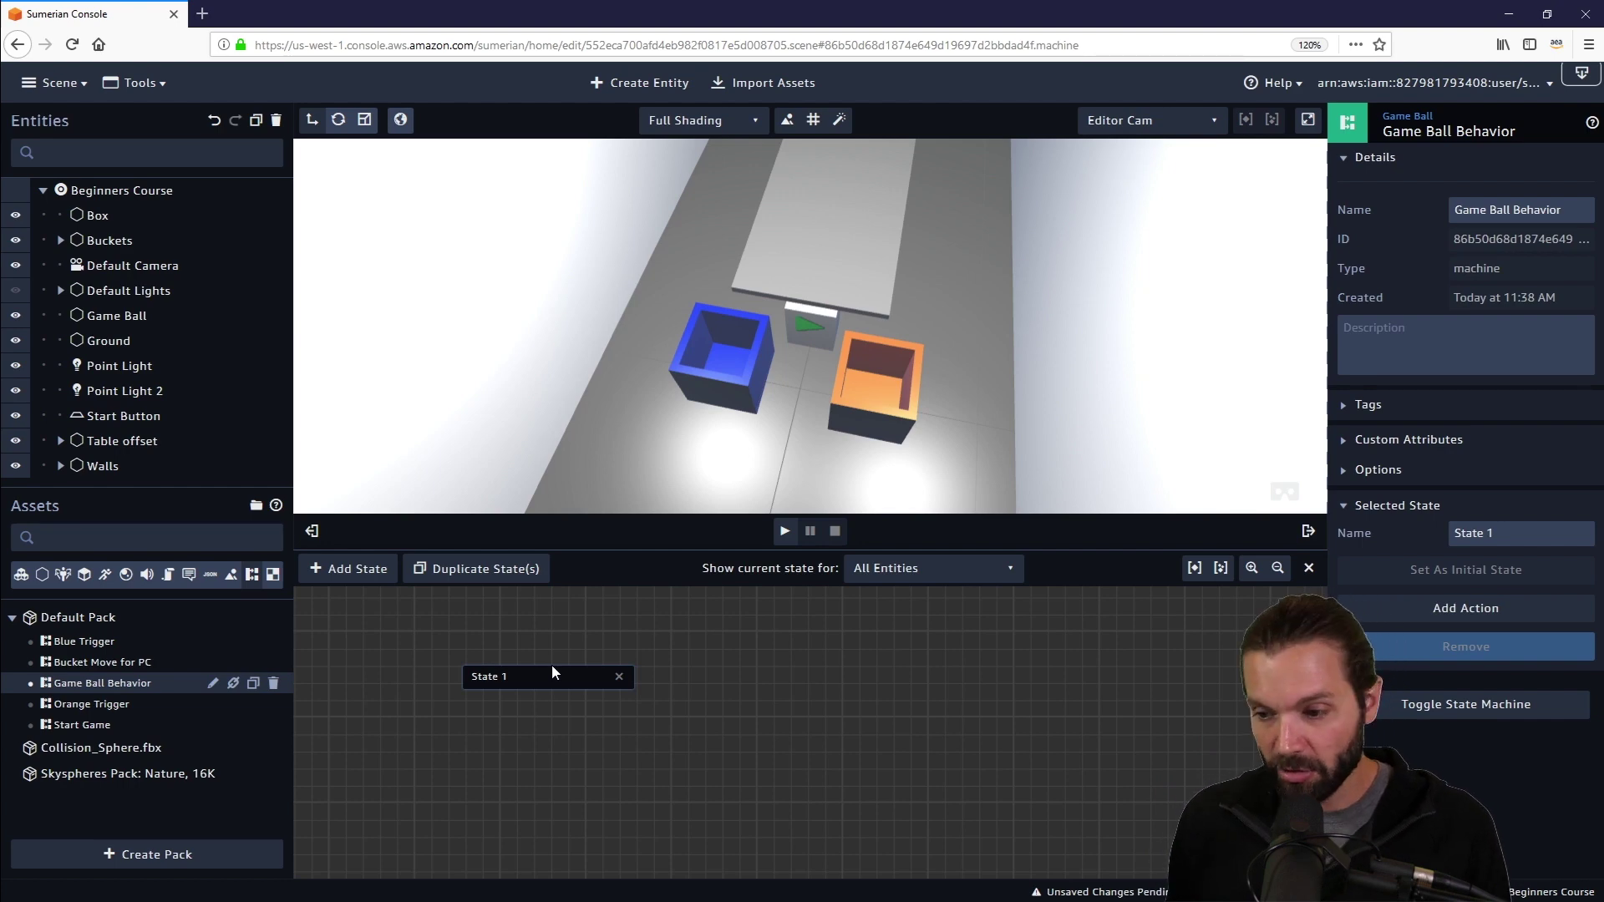
Rename State 1 of the Game Ball Behavior as Listen.
{"action": "left_click_drag", "start_coordinate": [978, 427], "coordinate": [979, 304]}
{"action": "right_click", "coordinate": [975, 299]}
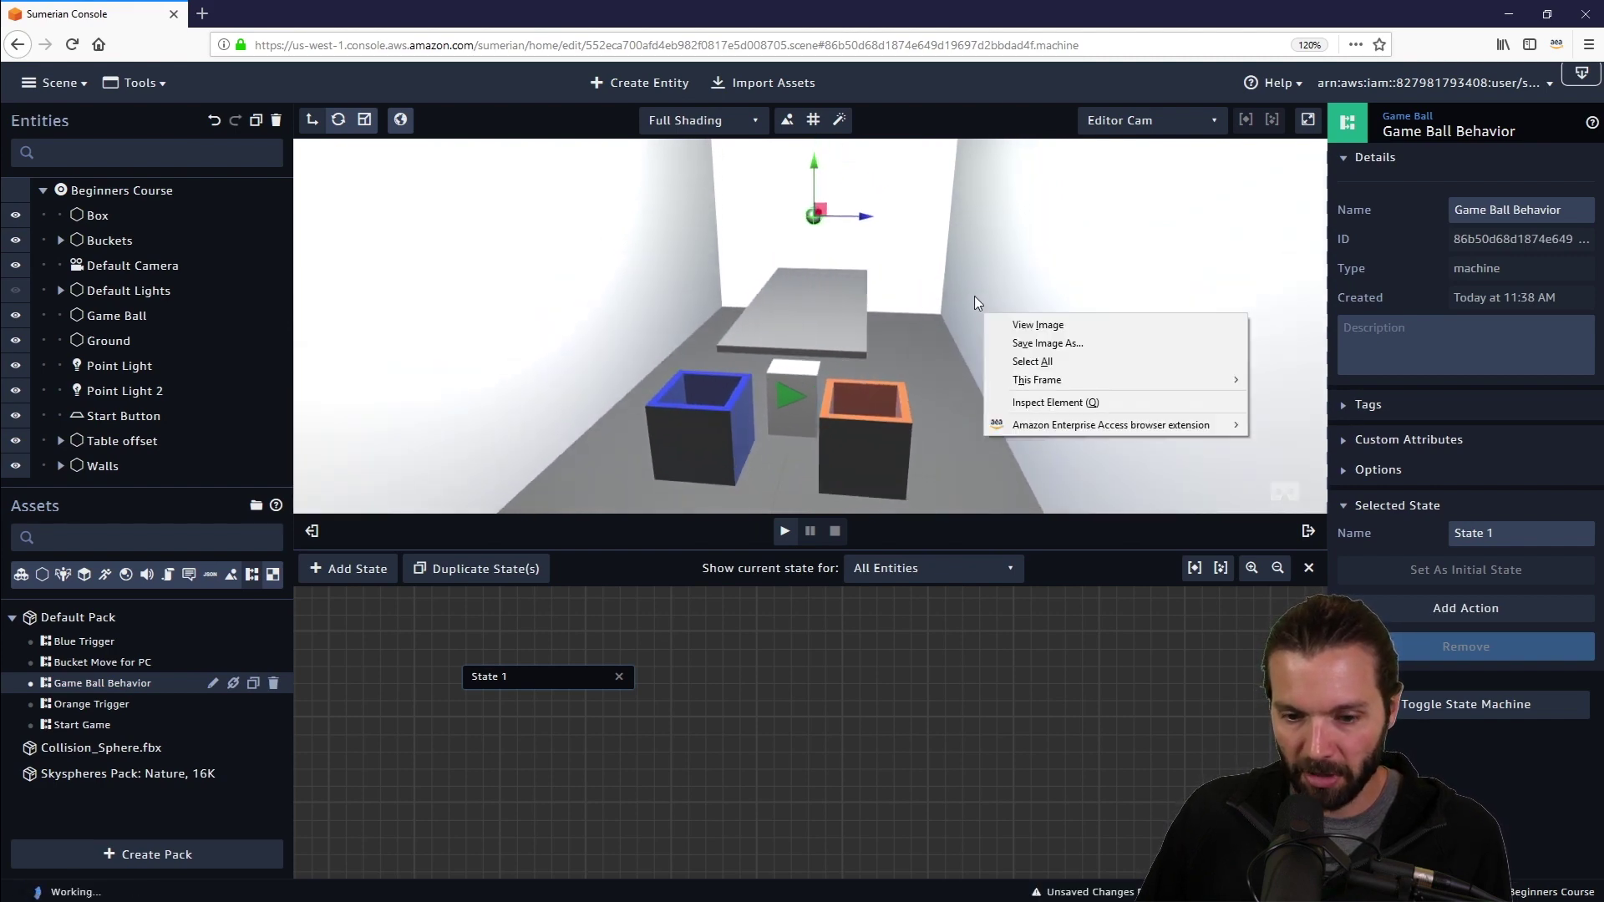
{"action": "left_click", "coordinate": [981, 285]}
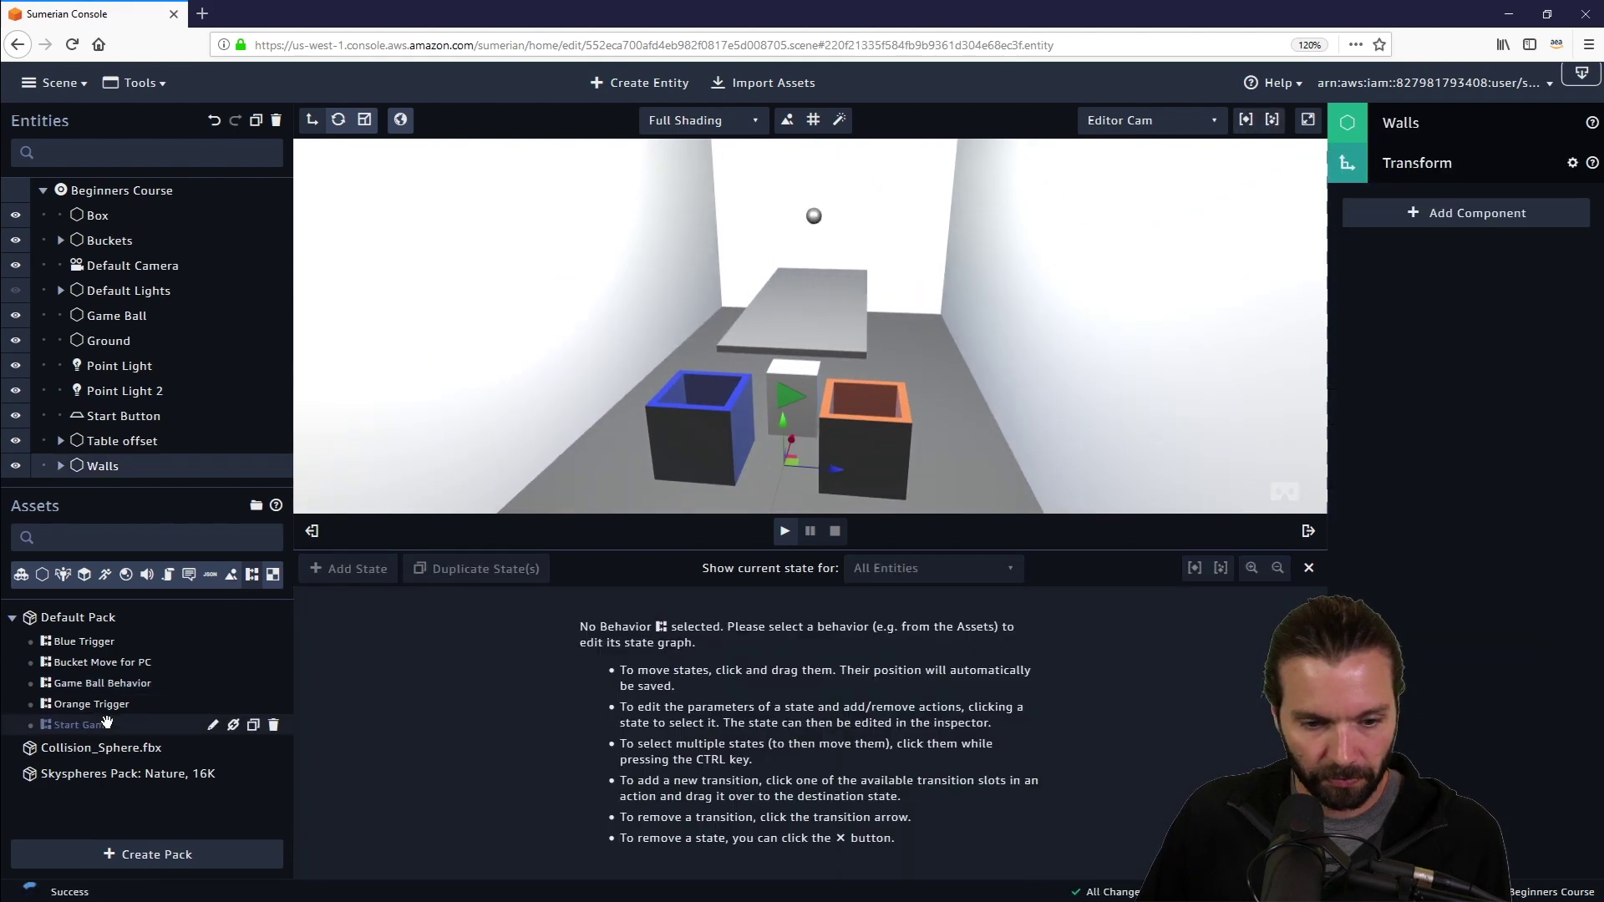
{"action": "left_click", "coordinate": [91, 684]}
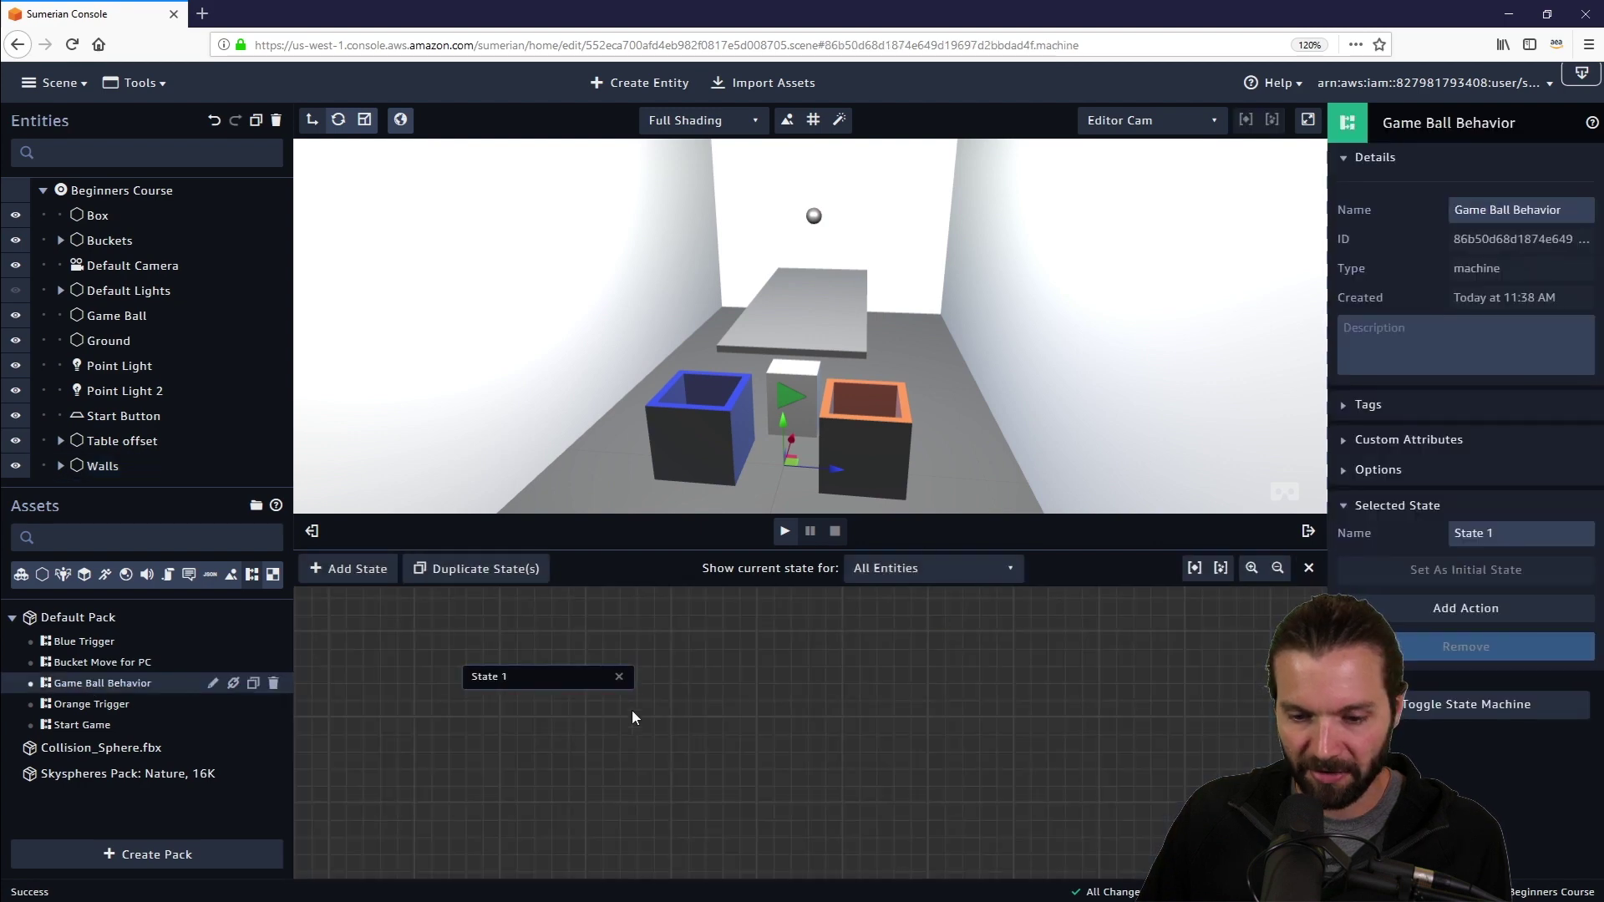
{"action": "left_click_drag", "start_coordinate": [1547, 536], "coordinate": [1382, 534]}
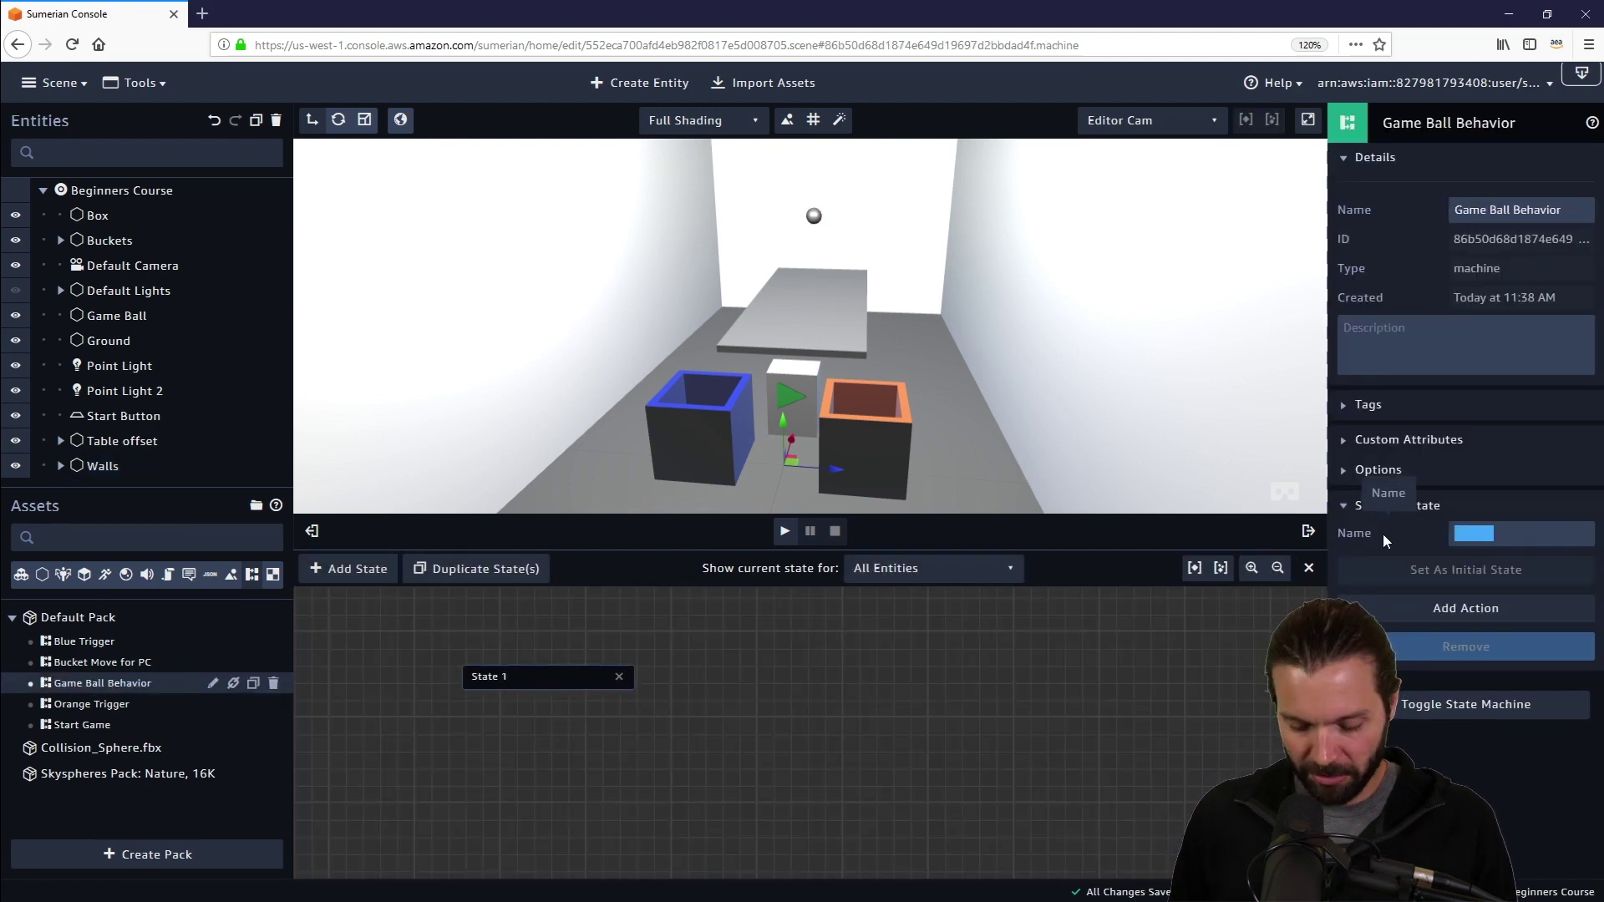
{"action": "type", "text": "Listen"}
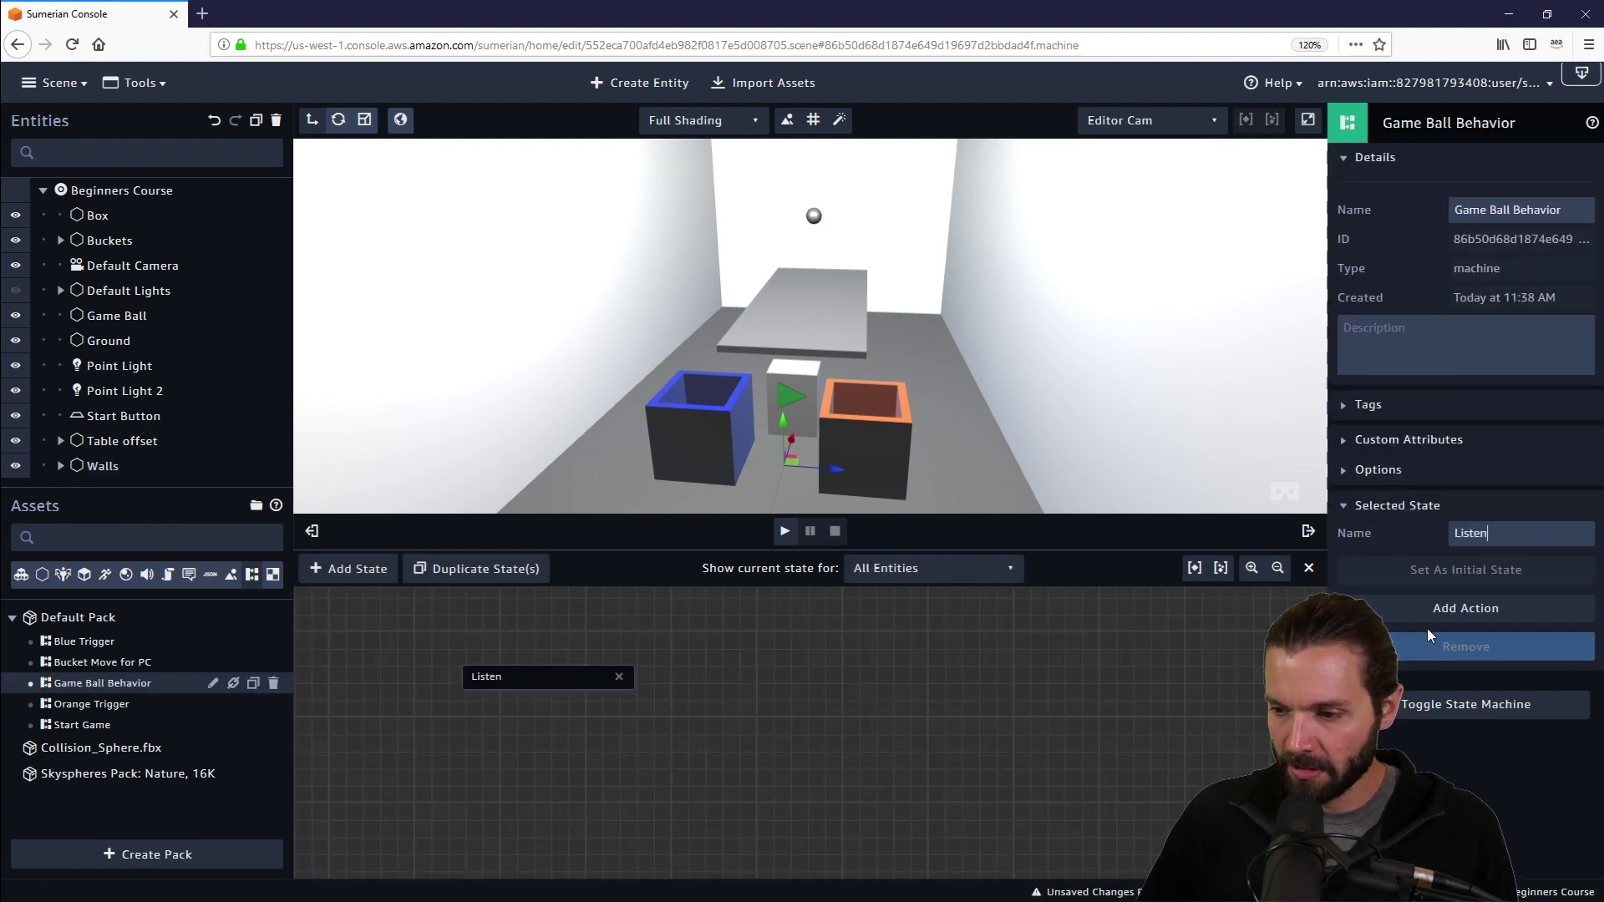
Add a Listen action to the Listen state and set its message channel to start.
{"action": "left_click", "coordinate": [1514, 615]}
{"action": "type", "text": "listen"}
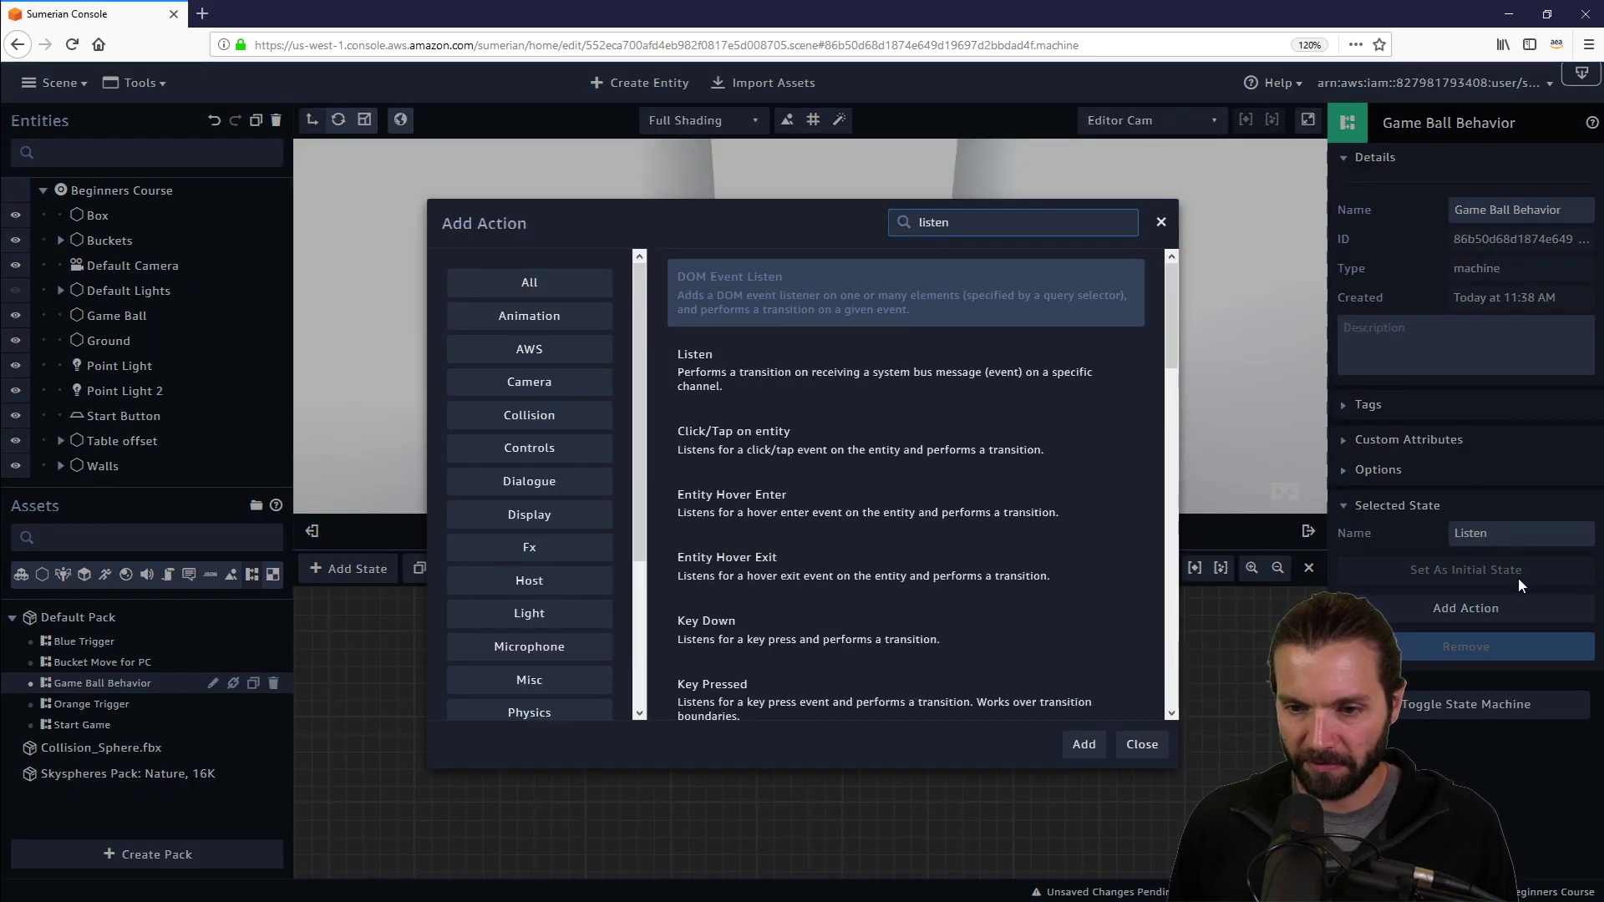
{"action": "key", "text": "Down"}
{"action": "key", "text": "Return"}
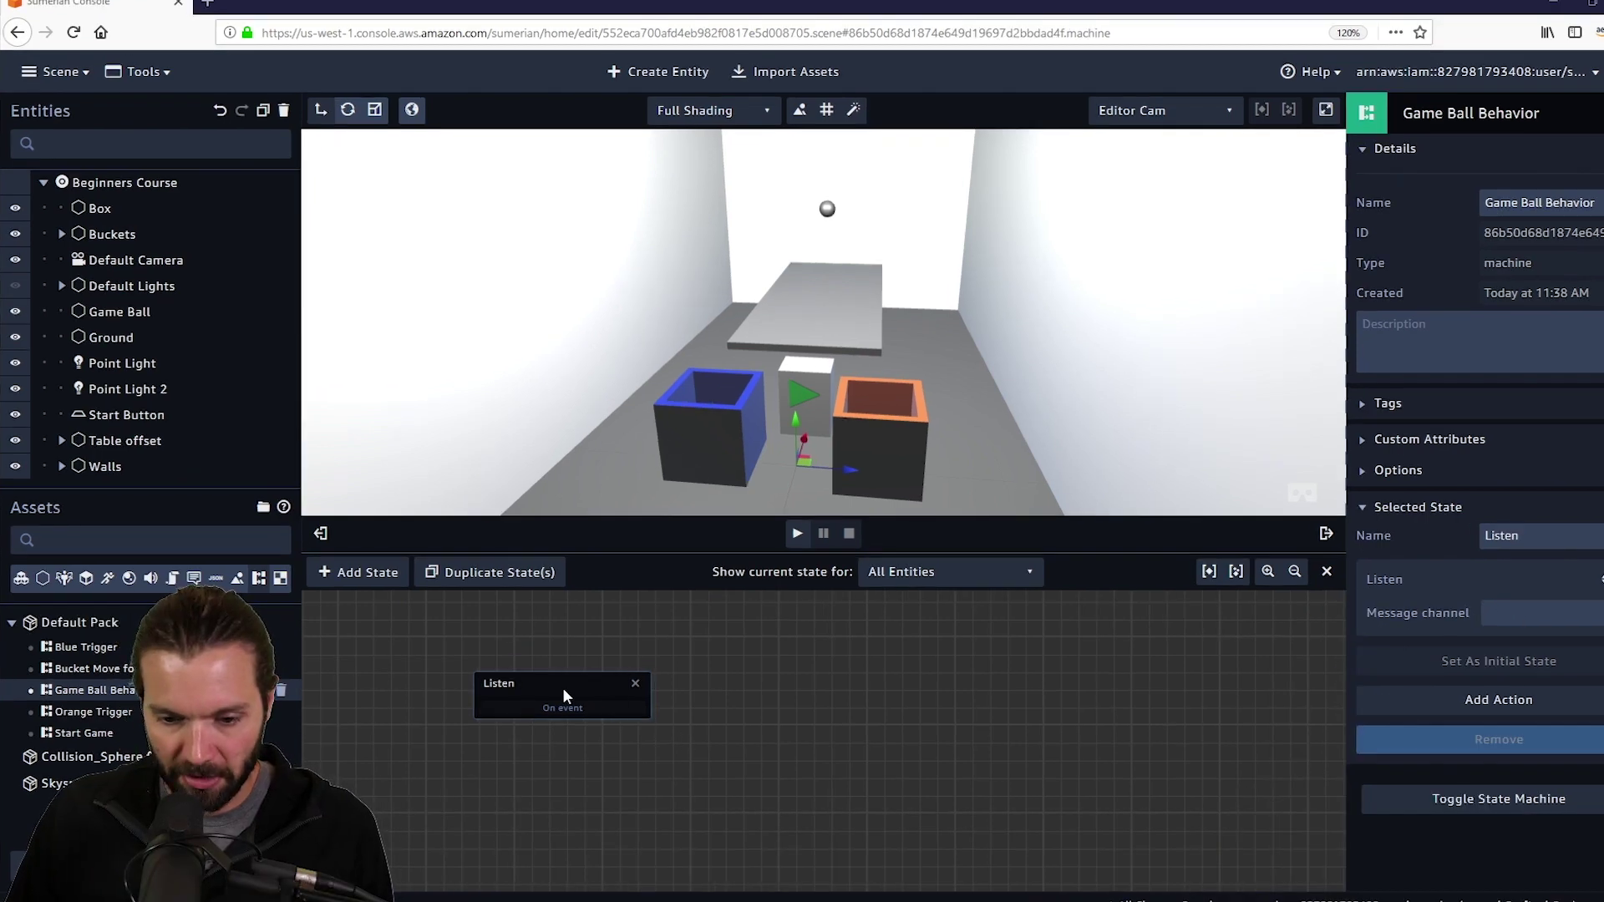
{"action": "mouse_move", "coordinate": [564, 690]}
{"action": "left_mouse_down"}
{"action": "mouse_move", "coordinate": [562, 666]}
{"action": "mouse_move", "coordinate": [536, 682]}
{"action": "left_mouse_up"}
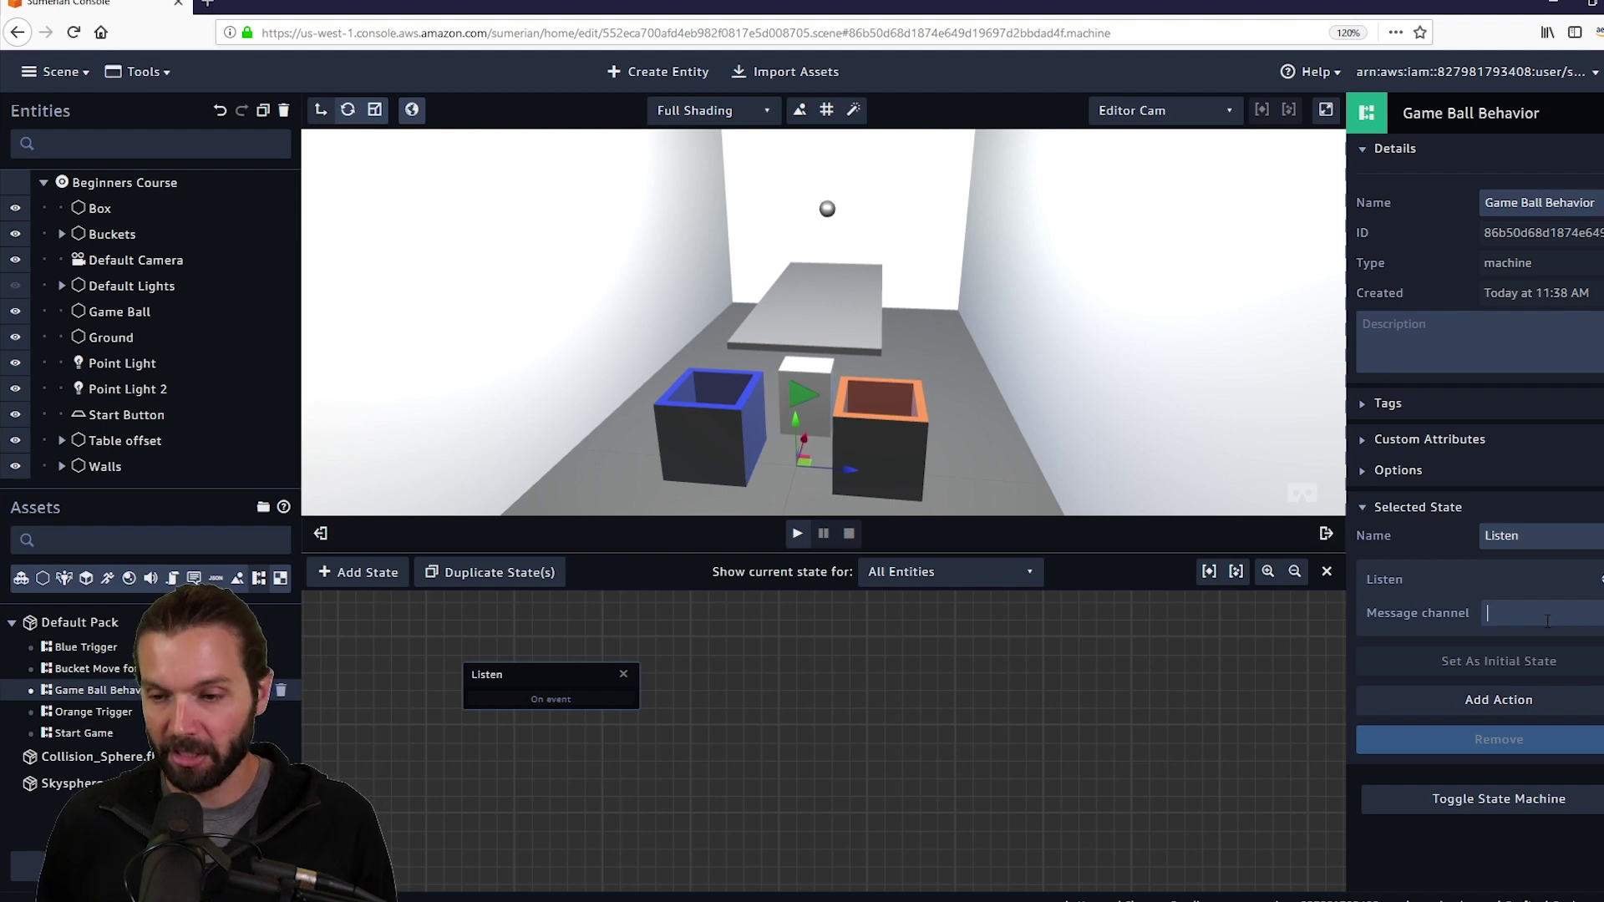
{"action": "type", "text": "start"}
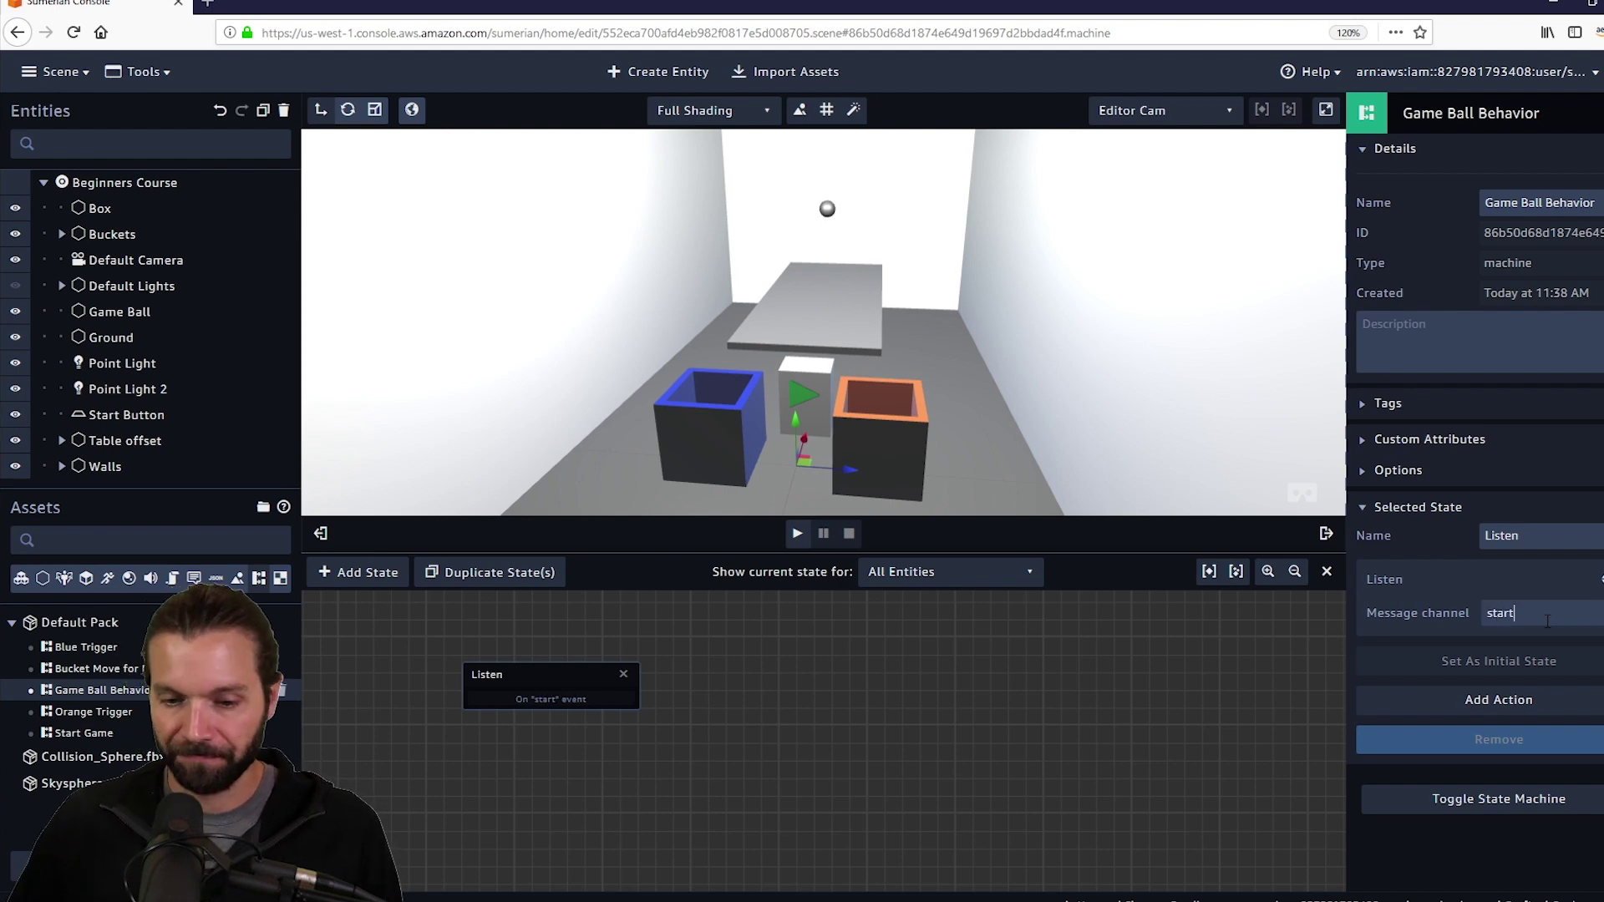
Add a second state named Execute Script Exp. & Wait and arrange it below the Listen state in the graph.
{"action": "left_click_drag", "start_coordinate": [860, 750], "coordinate": [828, 732]}
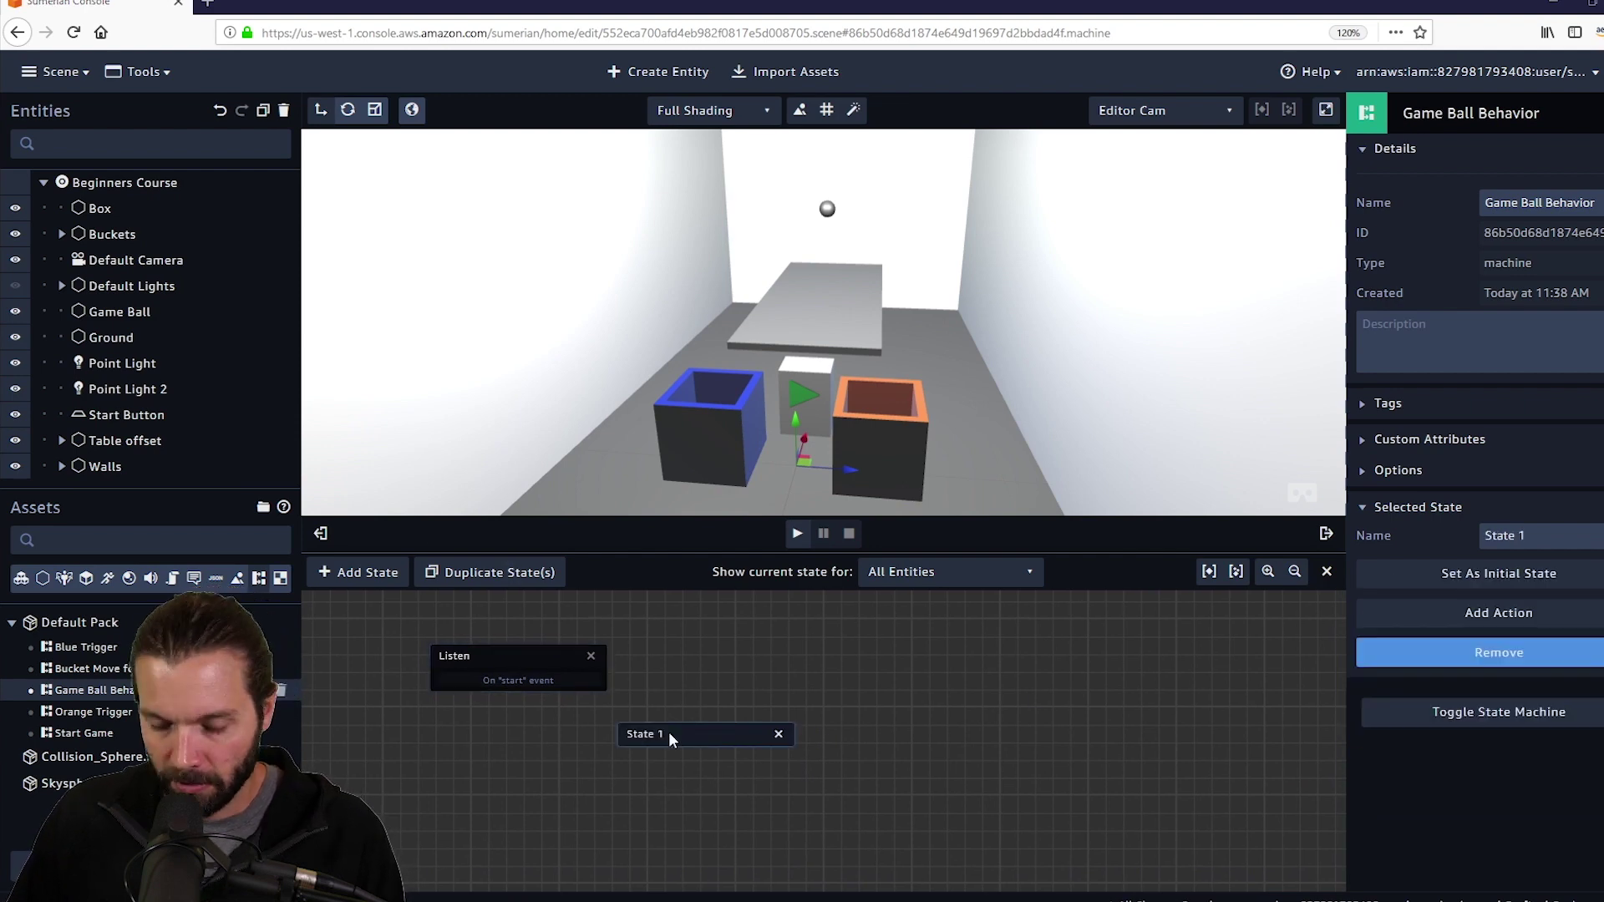
{"action": "left_click_drag", "start_coordinate": [672, 734], "coordinate": [628, 750]}
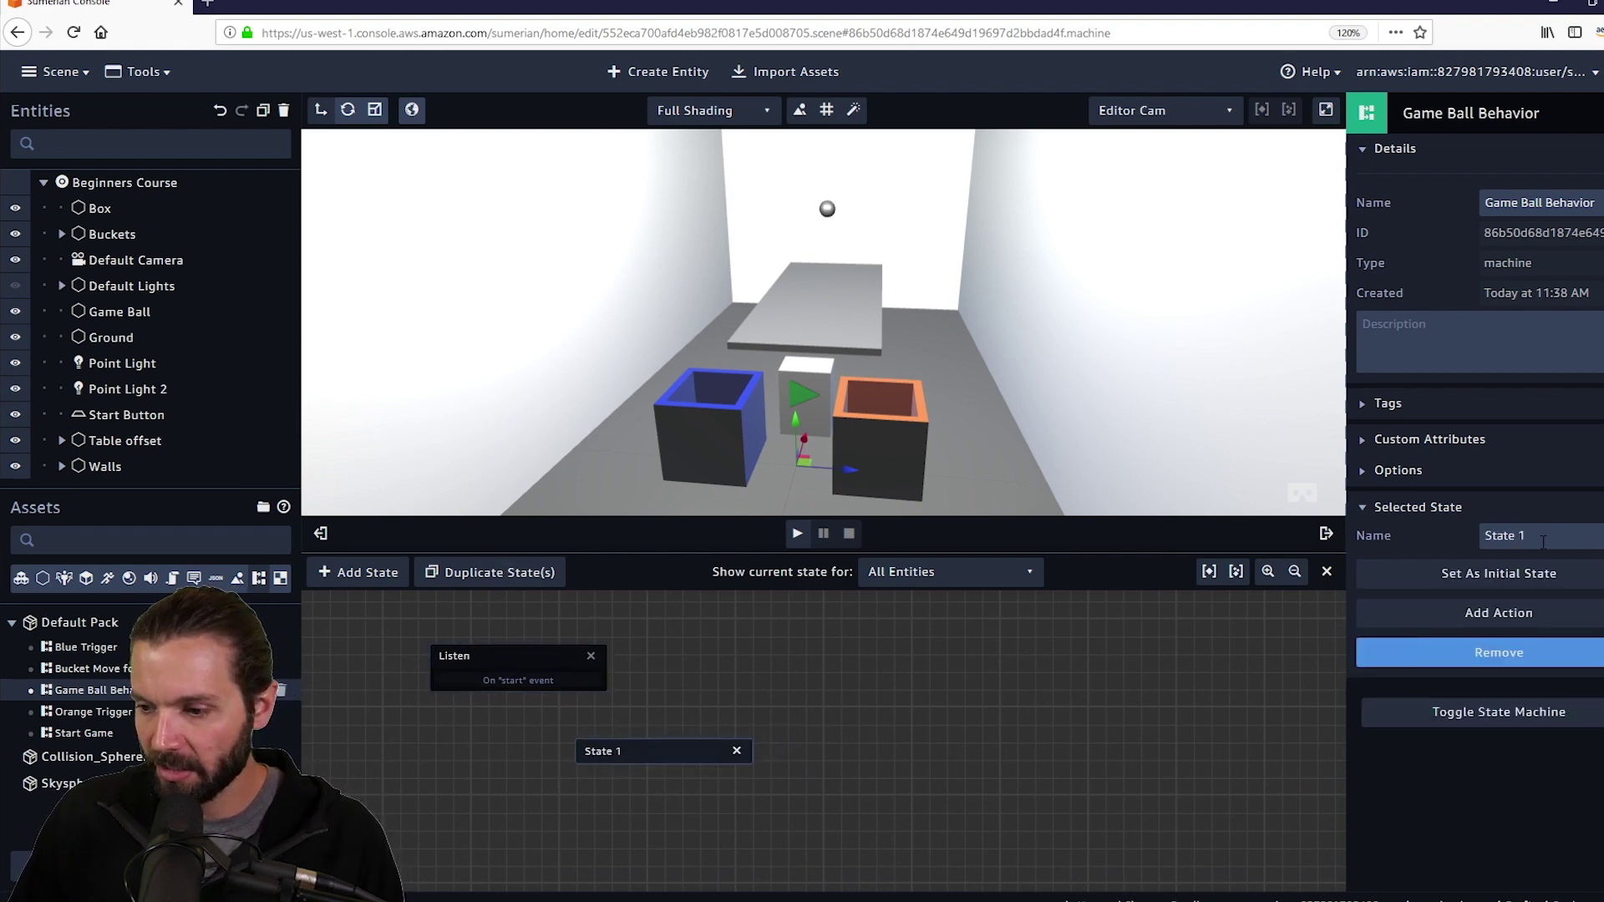
{"action": "left_click_drag", "start_coordinate": [1543, 542], "coordinate": [1402, 526]}
{"action": "type", "text": "Execute Script Exp. &"}
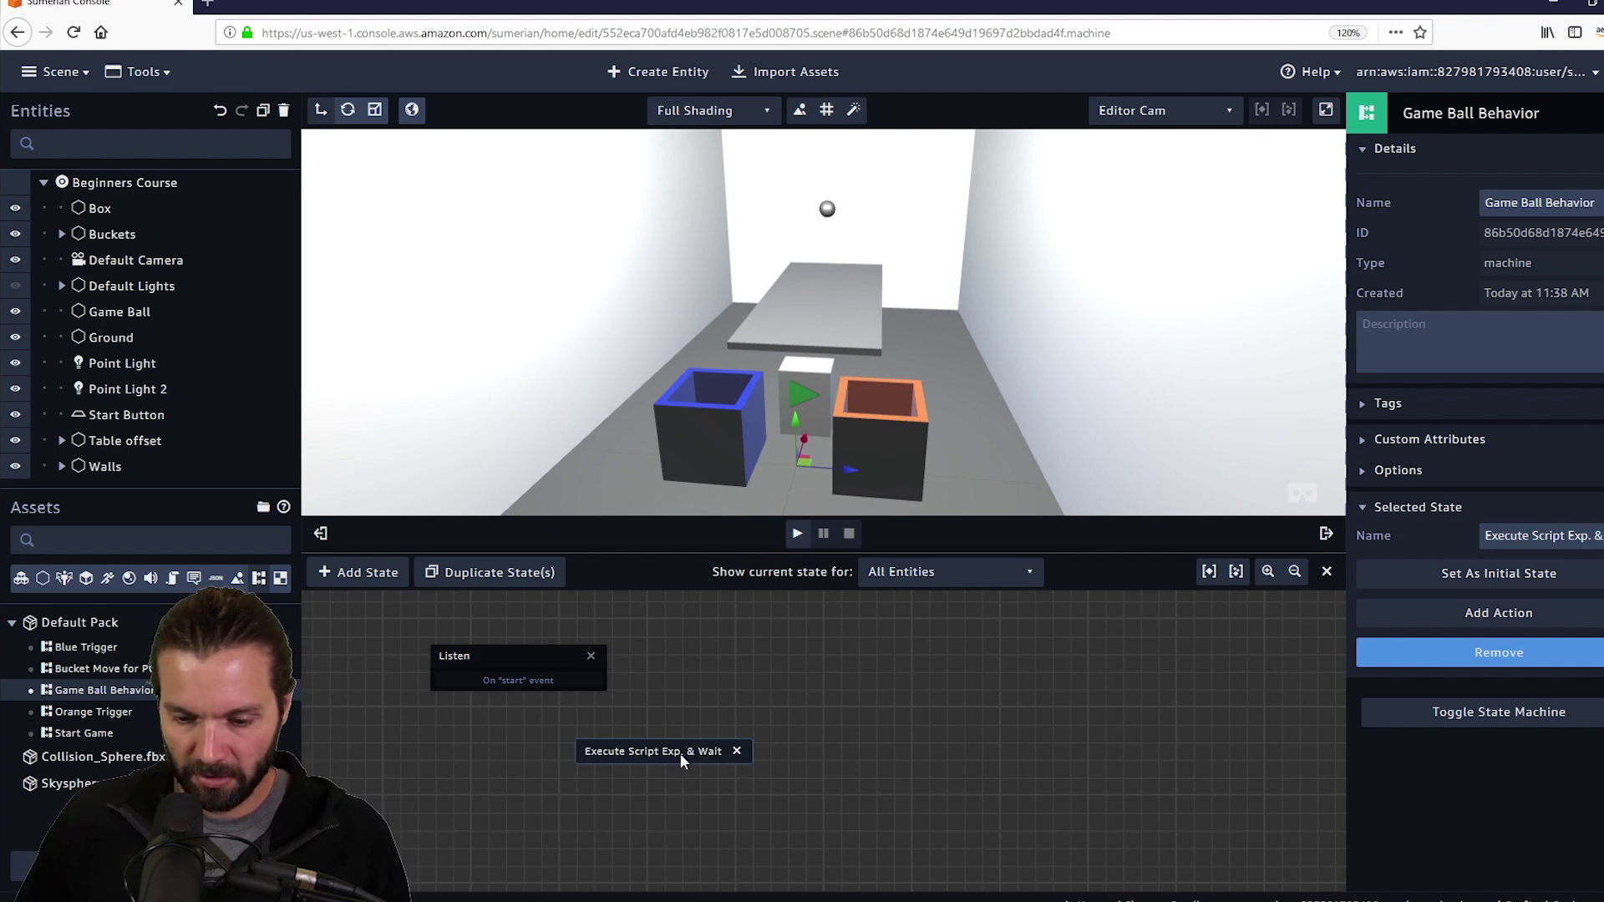
{"action": "left_click_drag", "start_coordinate": [682, 759], "coordinate": [643, 760]}
{"action": "left_click_drag", "start_coordinate": [507, 662], "coordinate": [463, 669]}
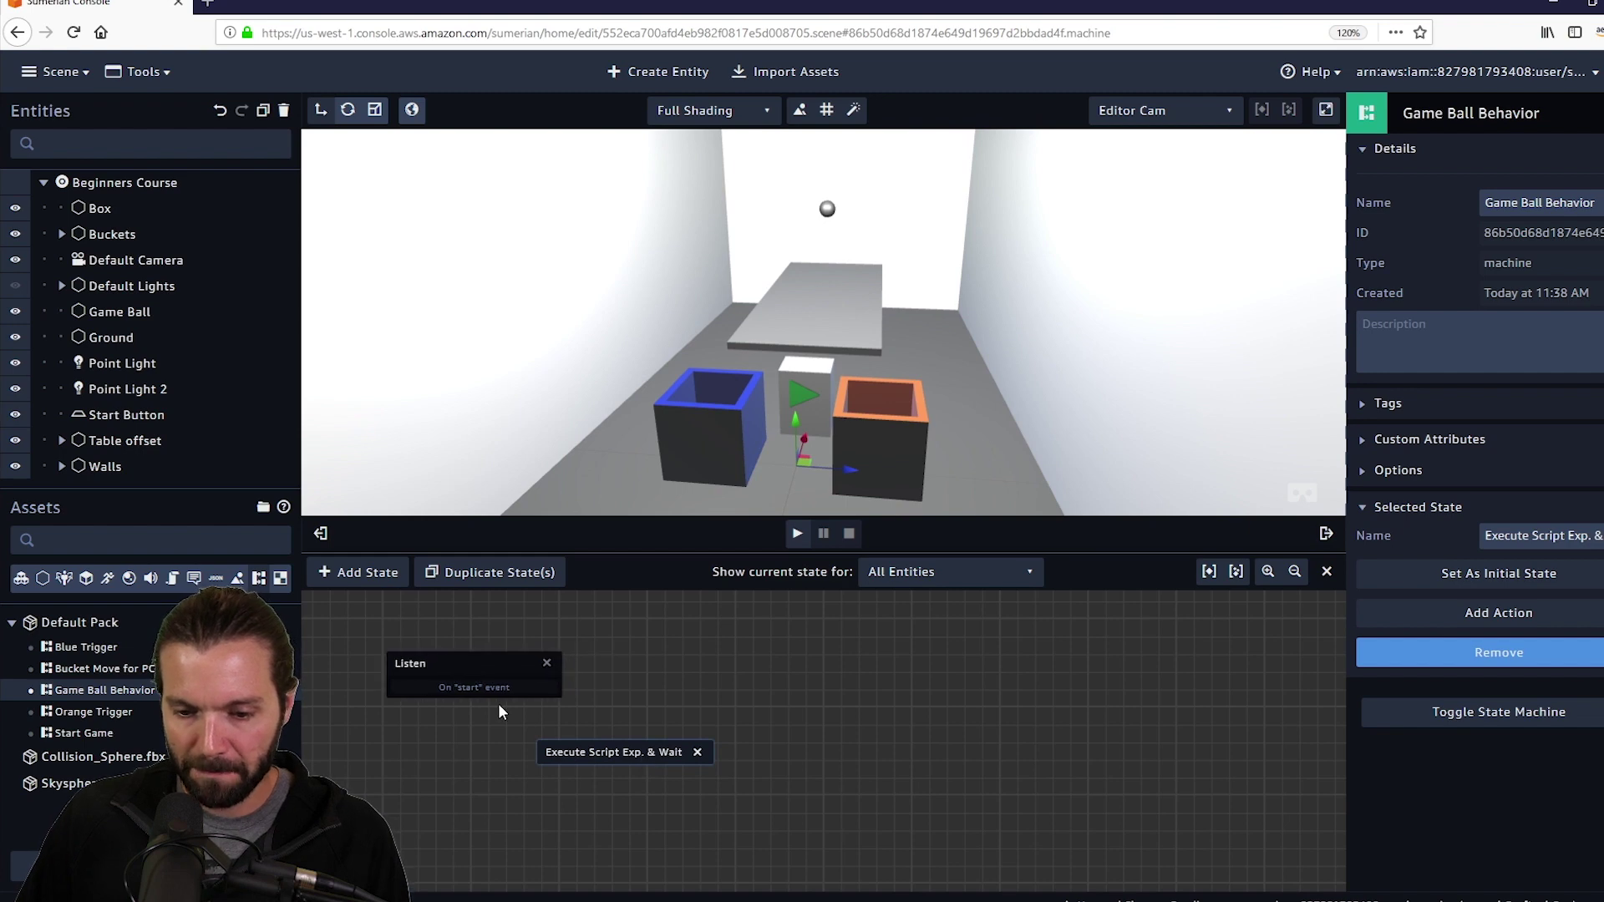
{"action": "left_click_drag", "start_coordinate": [583, 753], "coordinate": [559, 744]}
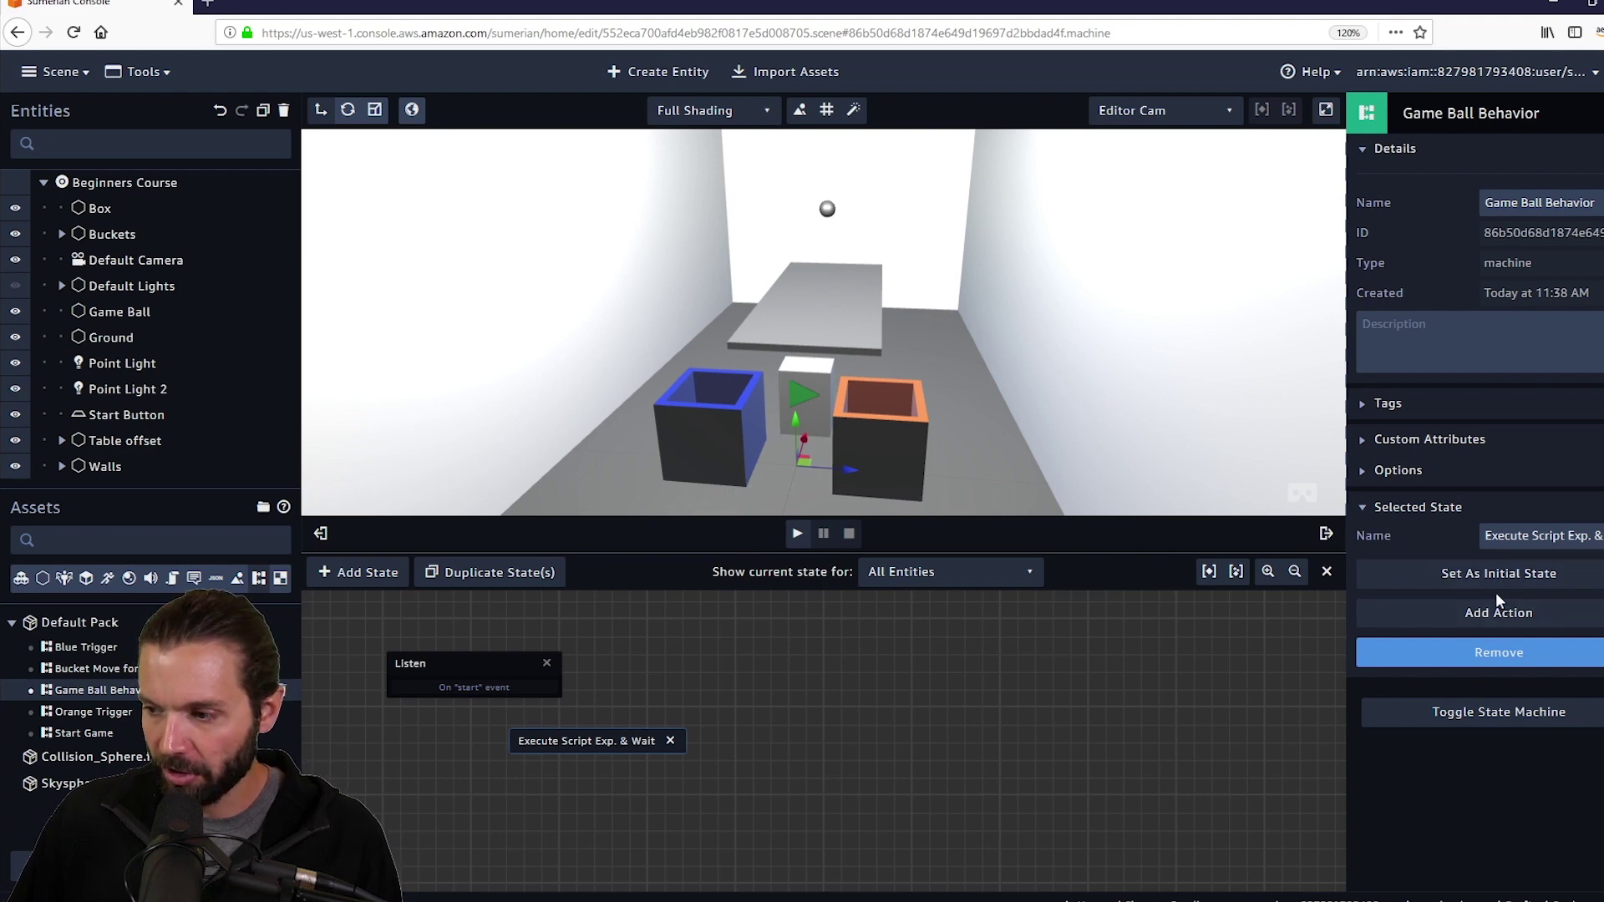
{"action": "left_click", "coordinate": [1531, 615]}
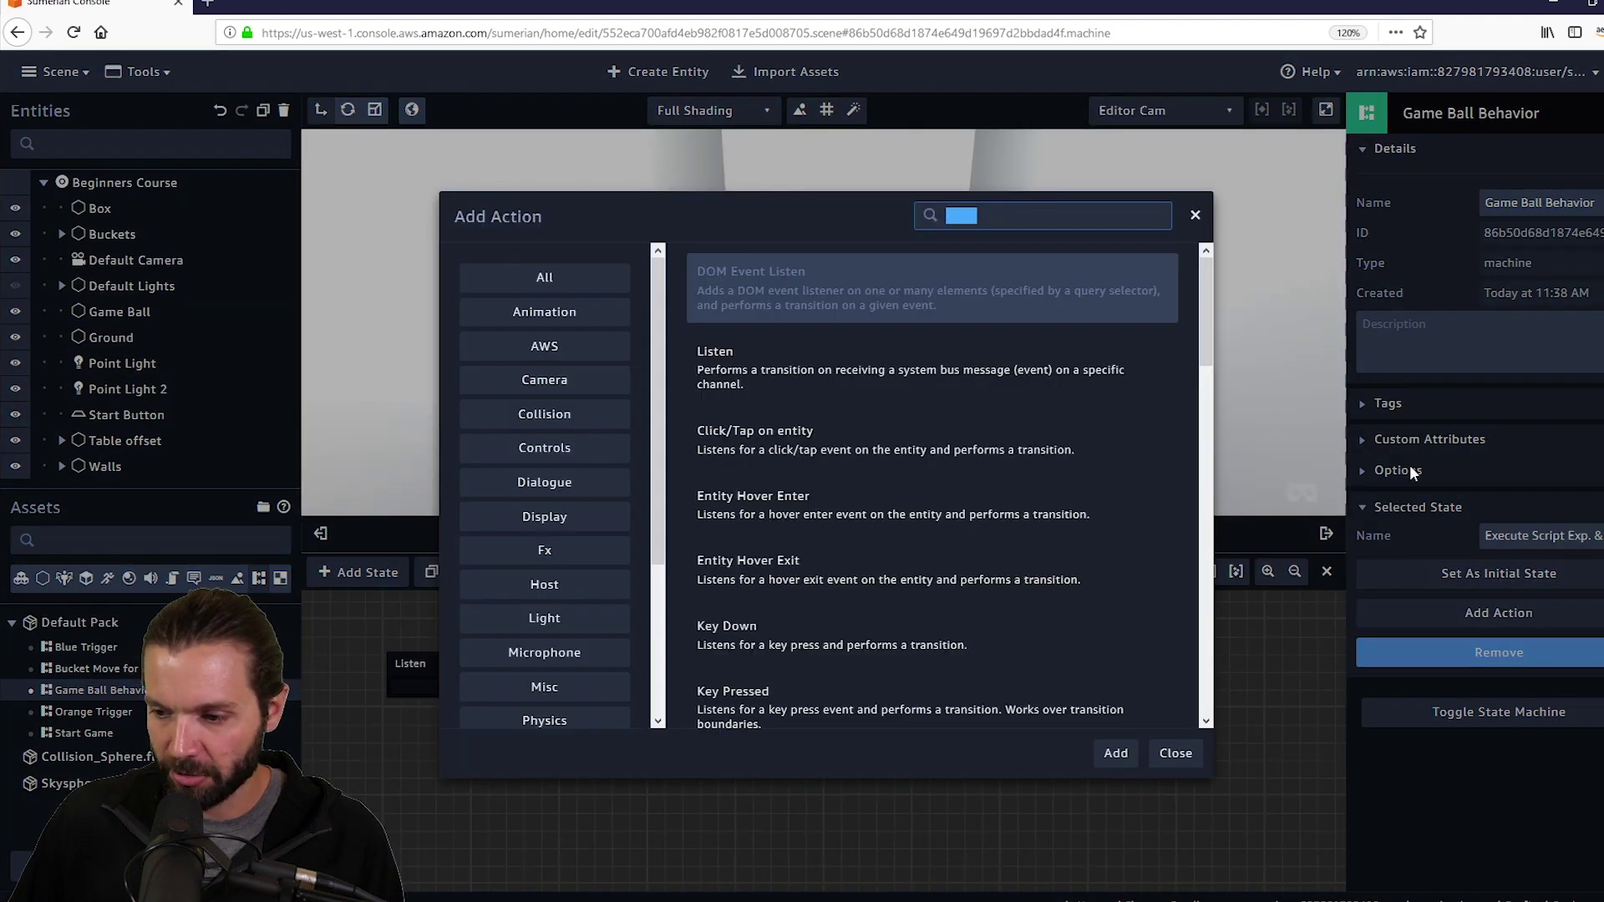
{"action": "type", "text": "exe"}
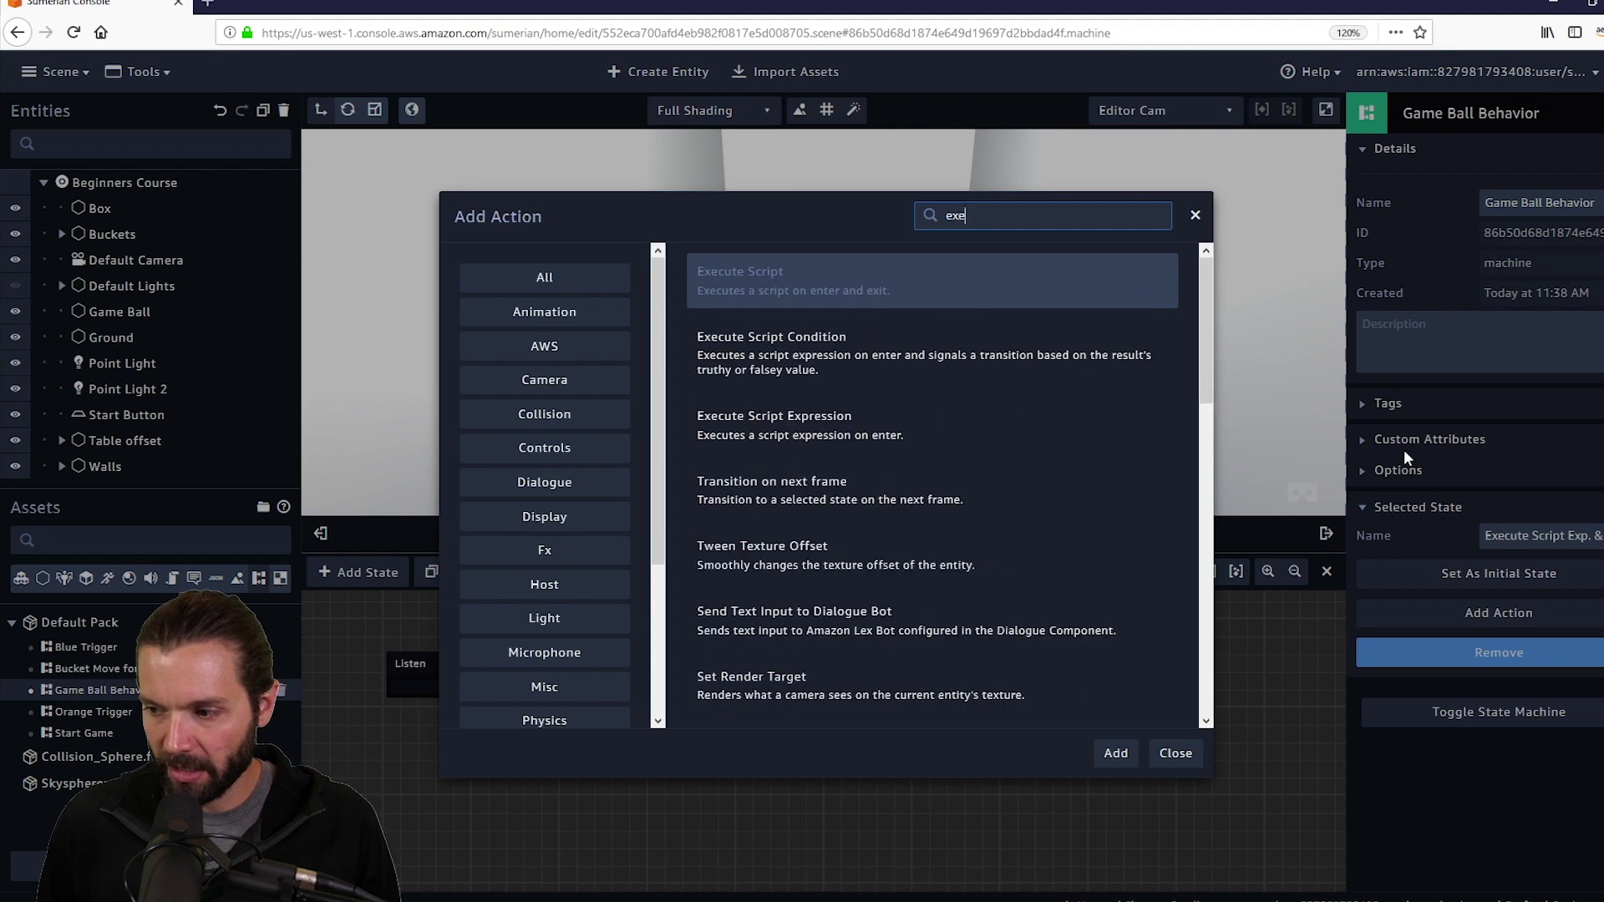
{"action": "left_click", "coordinate": [909, 282]}
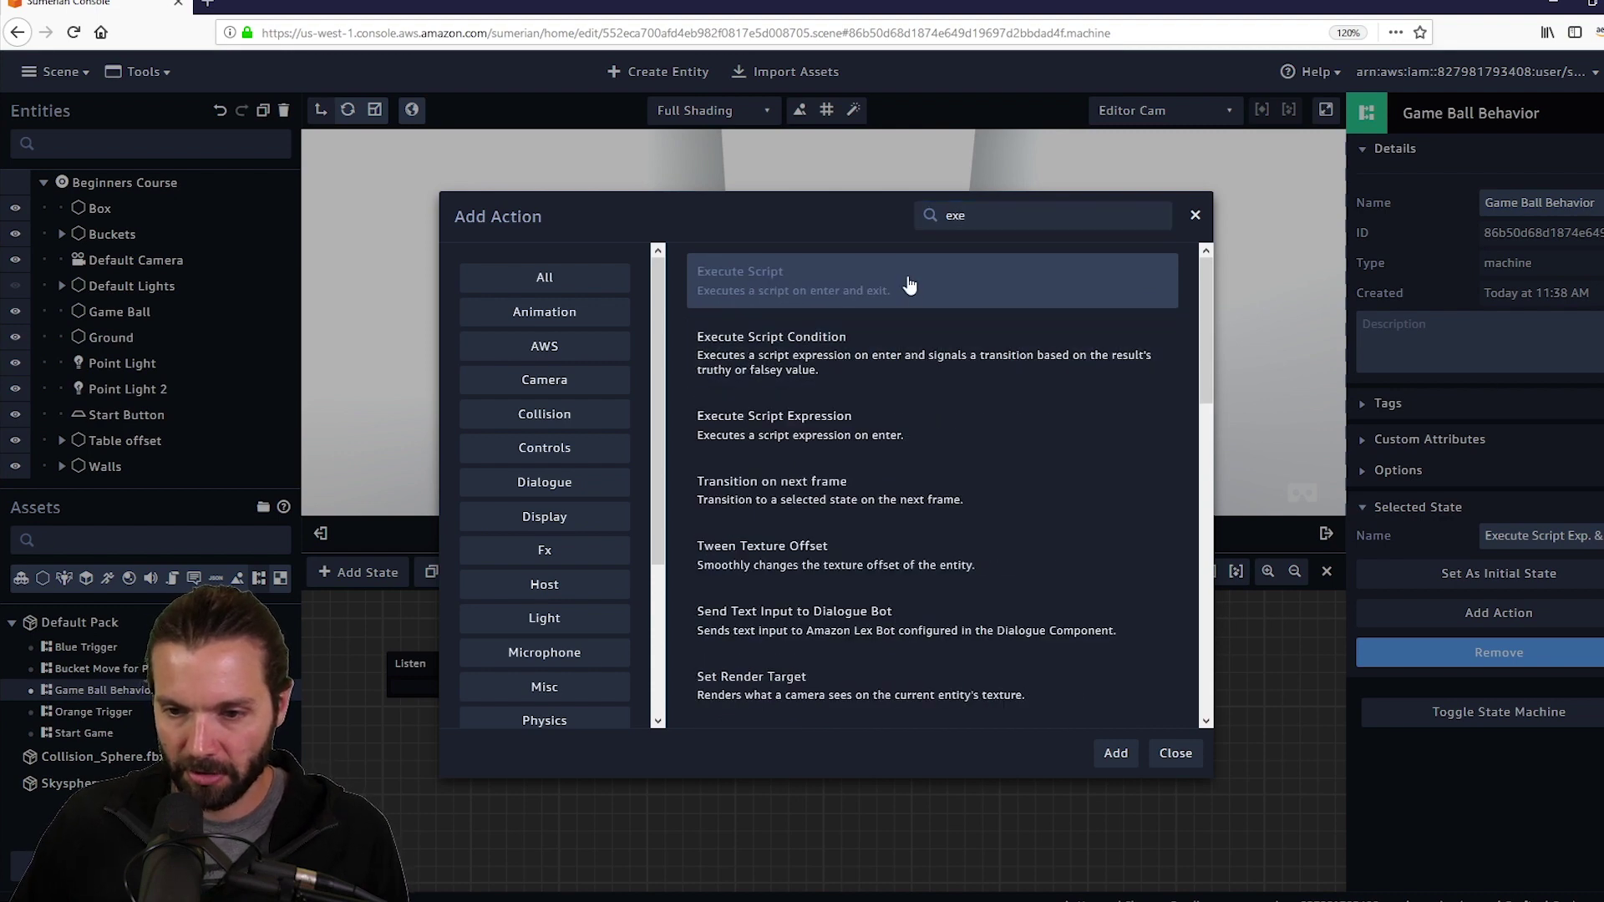
{"action": "left_click", "coordinate": [1118, 750]}
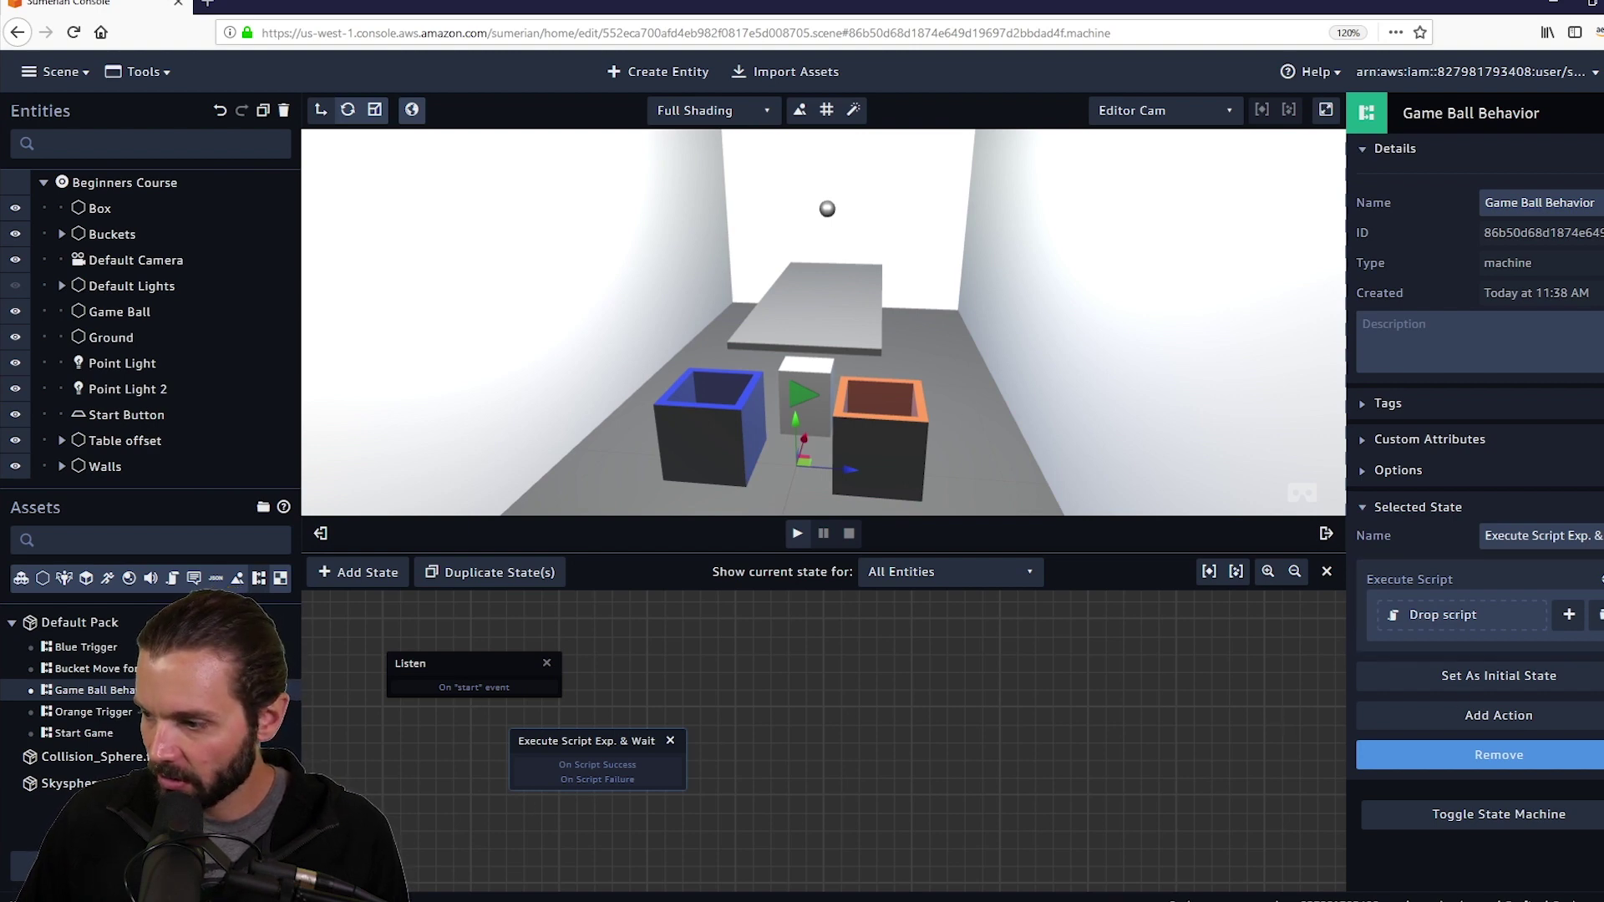
{"action": "left_click", "coordinate": [1600, 615]}
Add an Execute Script Expression action to the Execute Script Exp. & Wait state and replace its example expression with one assigning isKinematic.
{"action": "left_click", "coordinate": [1536, 613]}
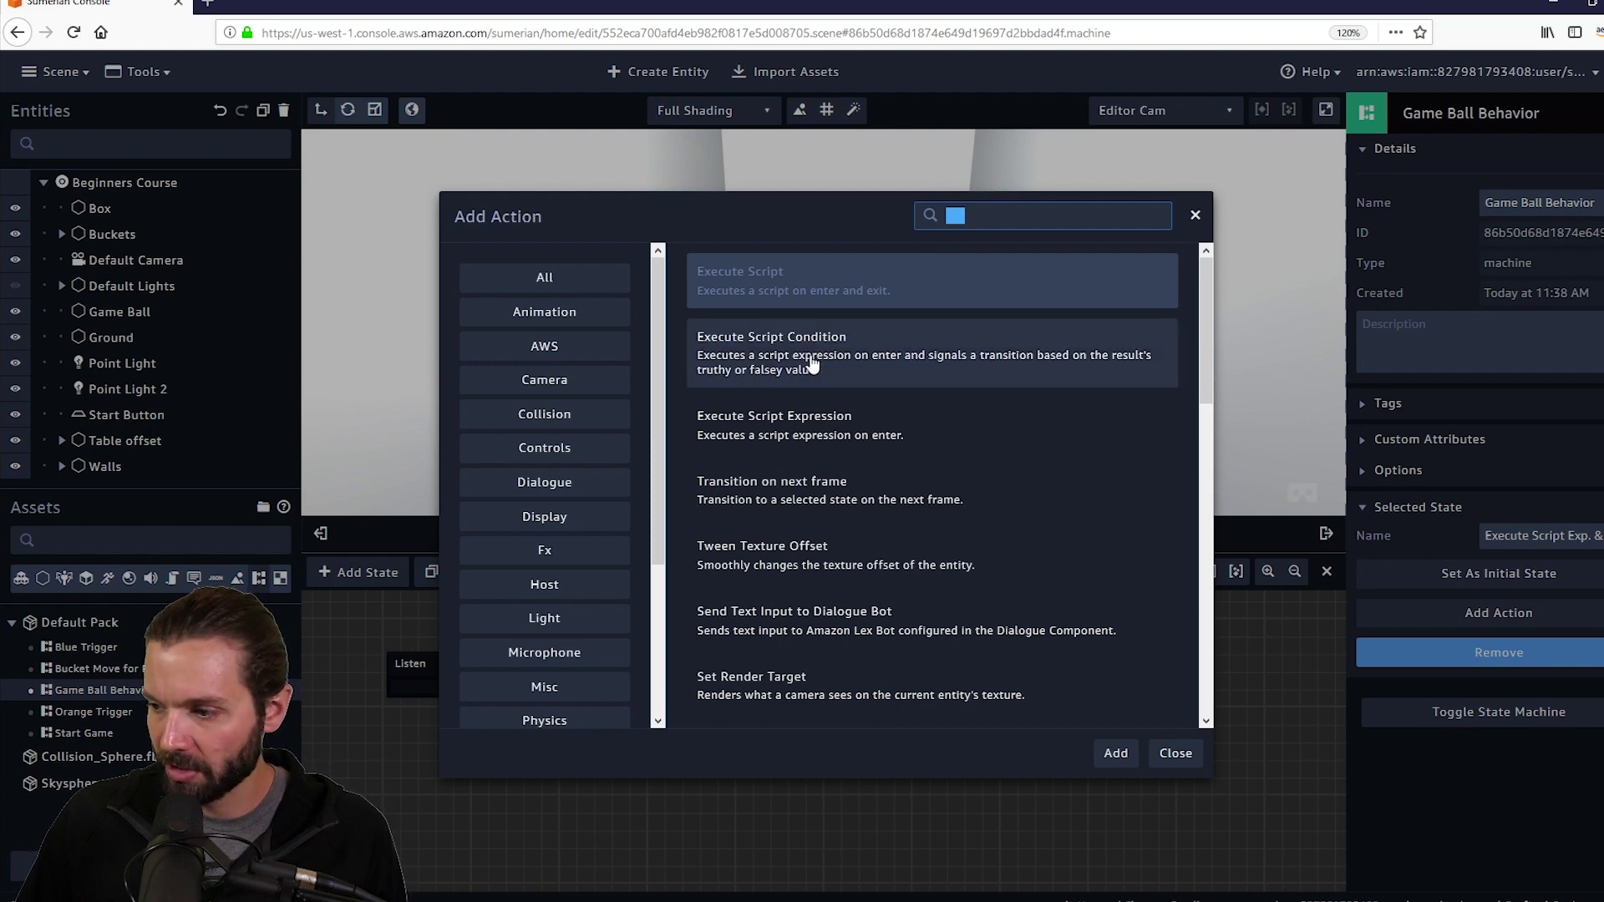
{"action": "type", "text": "exe"}
{"action": "left_click", "coordinate": [856, 432]}
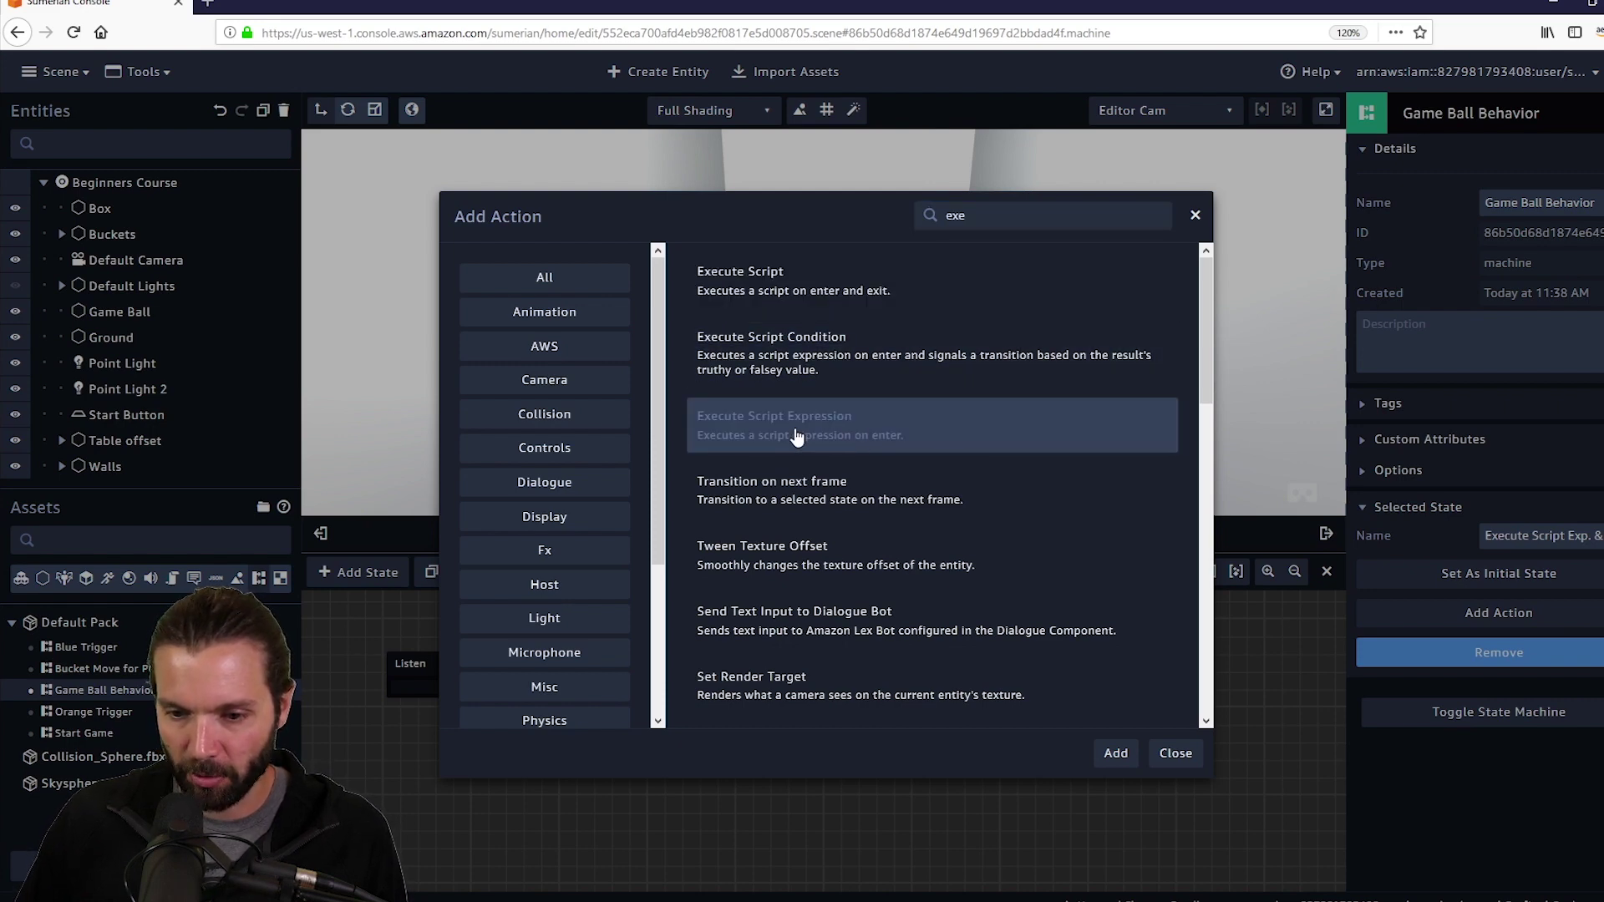
{"action": "left_click", "coordinate": [1118, 756]}
{"action": "left_click_drag", "start_coordinate": [592, 738], "coordinate": [580, 741]}
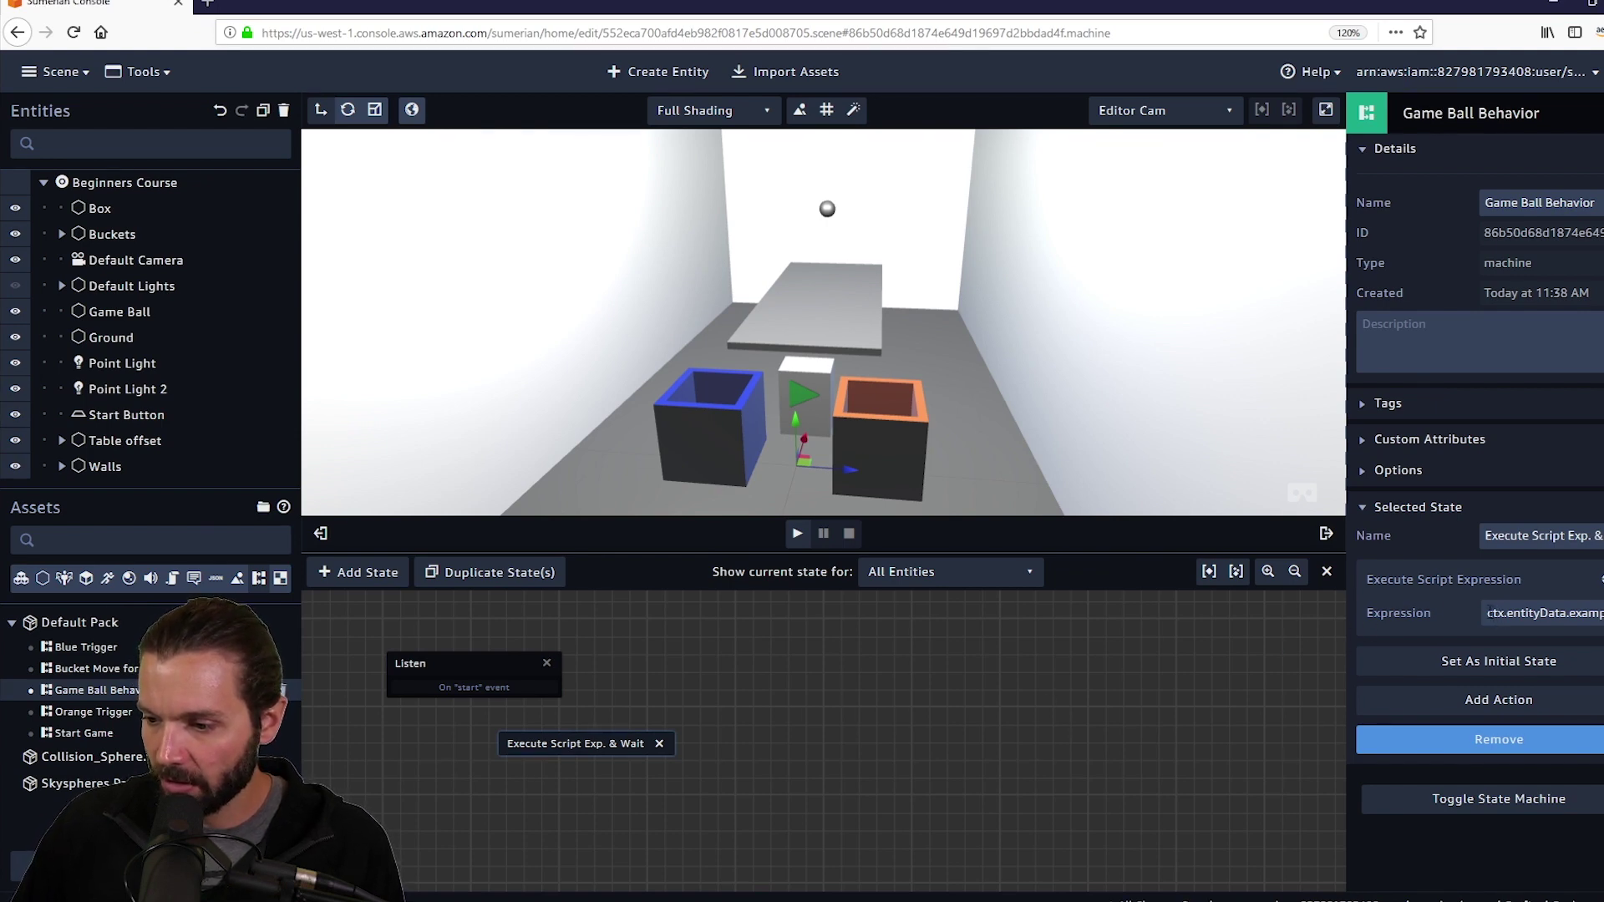
{"action": "left_click_drag", "start_coordinate": [1488, 613], "coordinate": [1600, 613]}
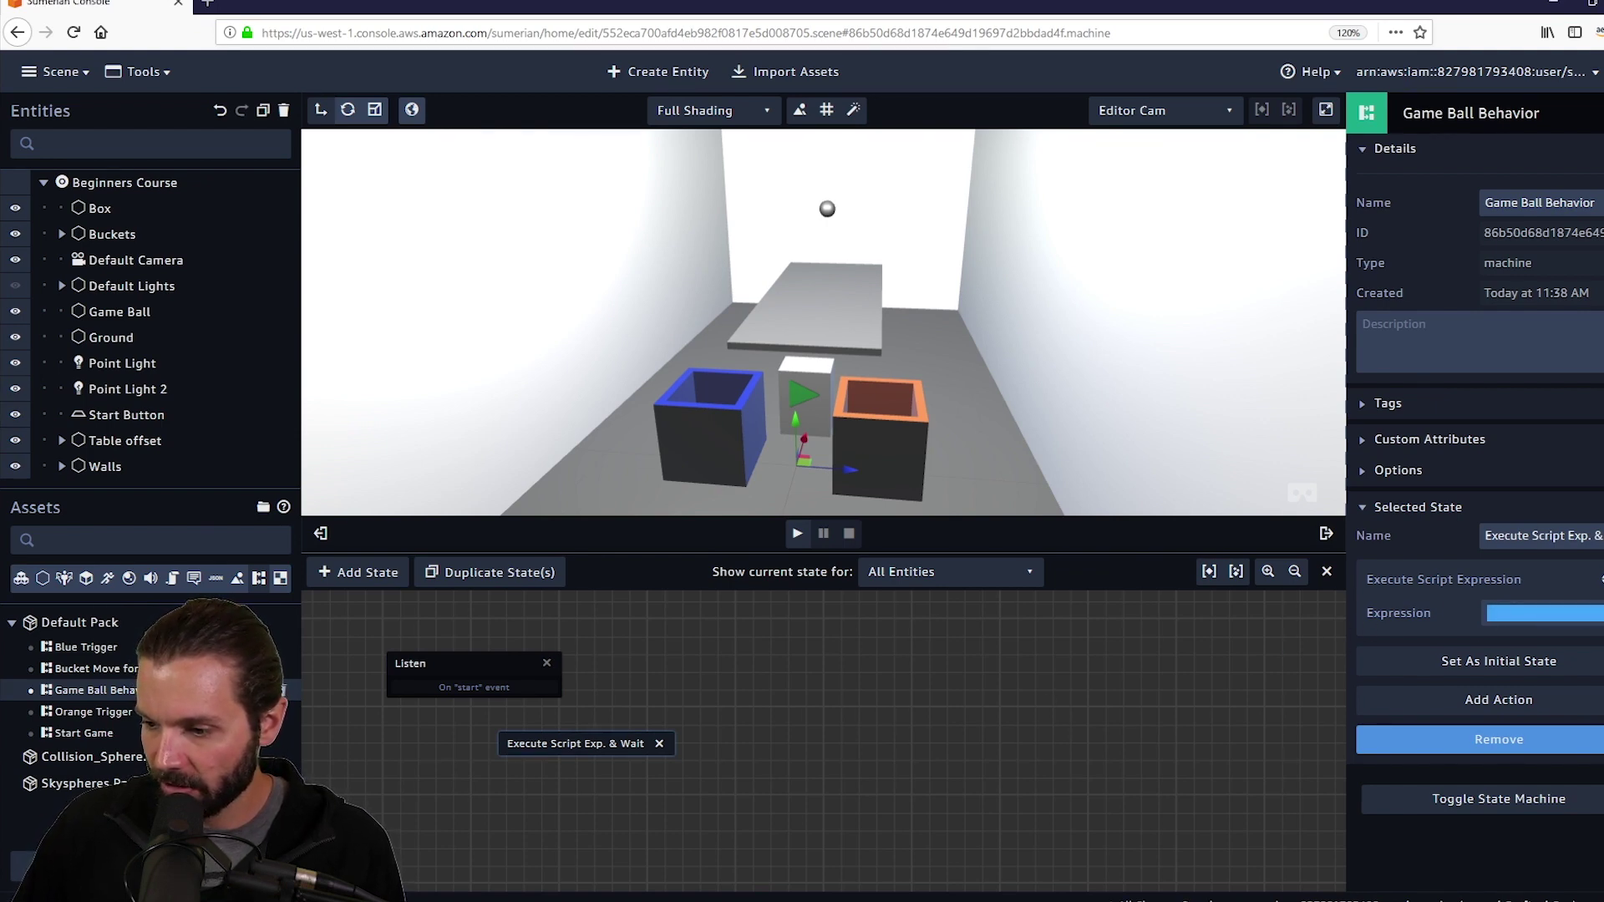
{"action": "left_click", "coordinate": [1420, 639]}
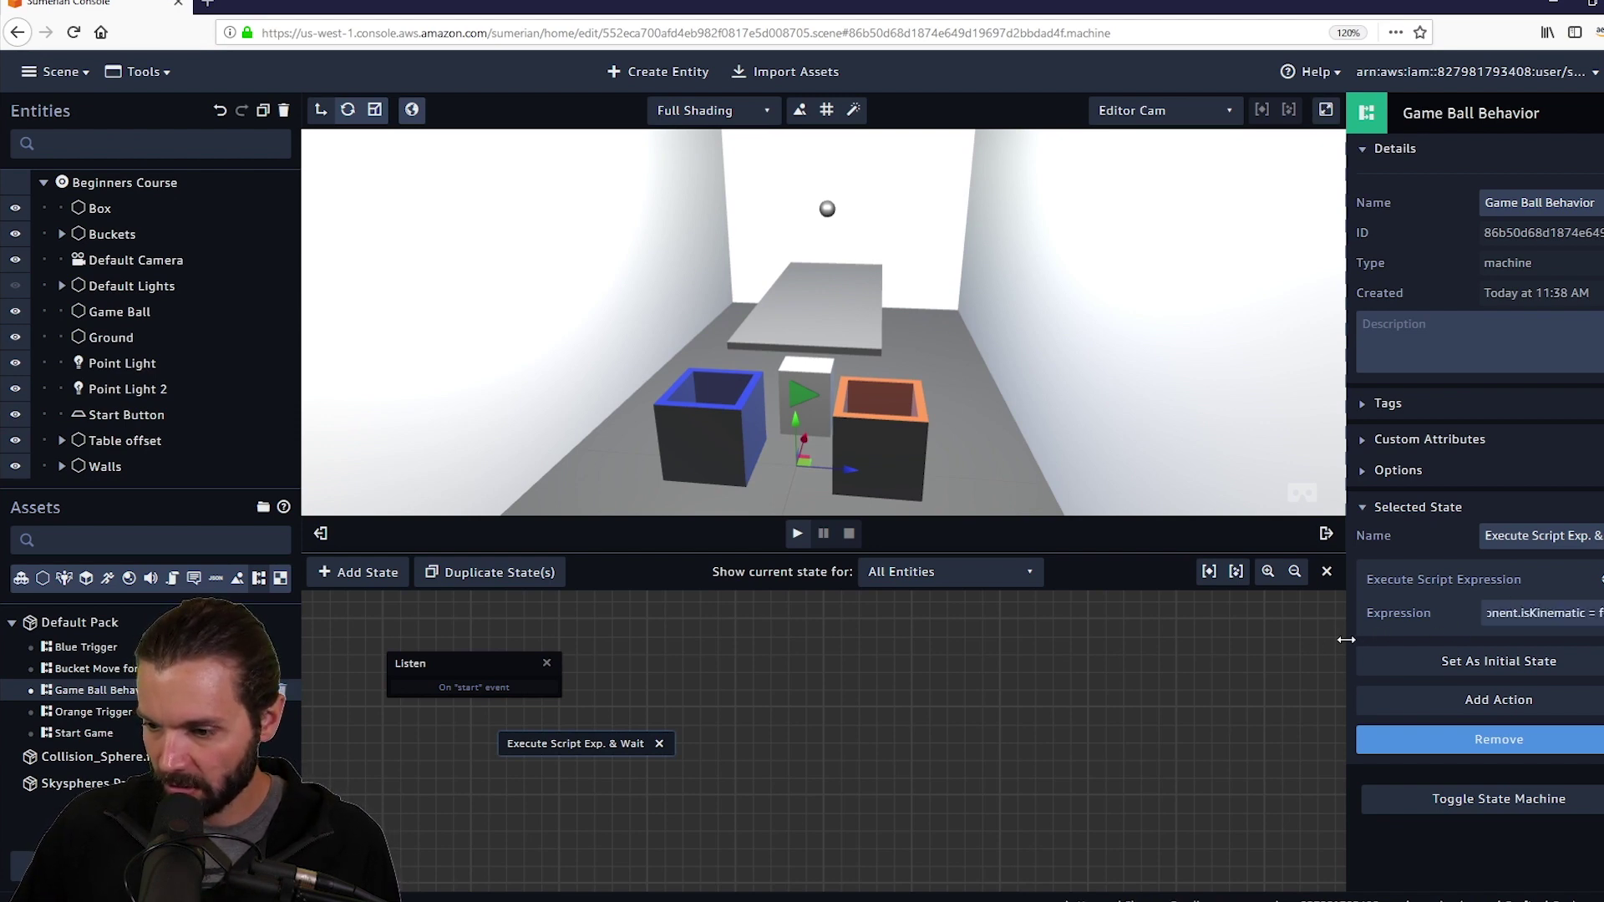
Review the full isKinematic expression in the Execute Script Expression action, checking it from the beginning through the equals sign.
{"action": "left_click_drag", "start_coordinate": [1348, 639], "coordinate": [1053, 666]}
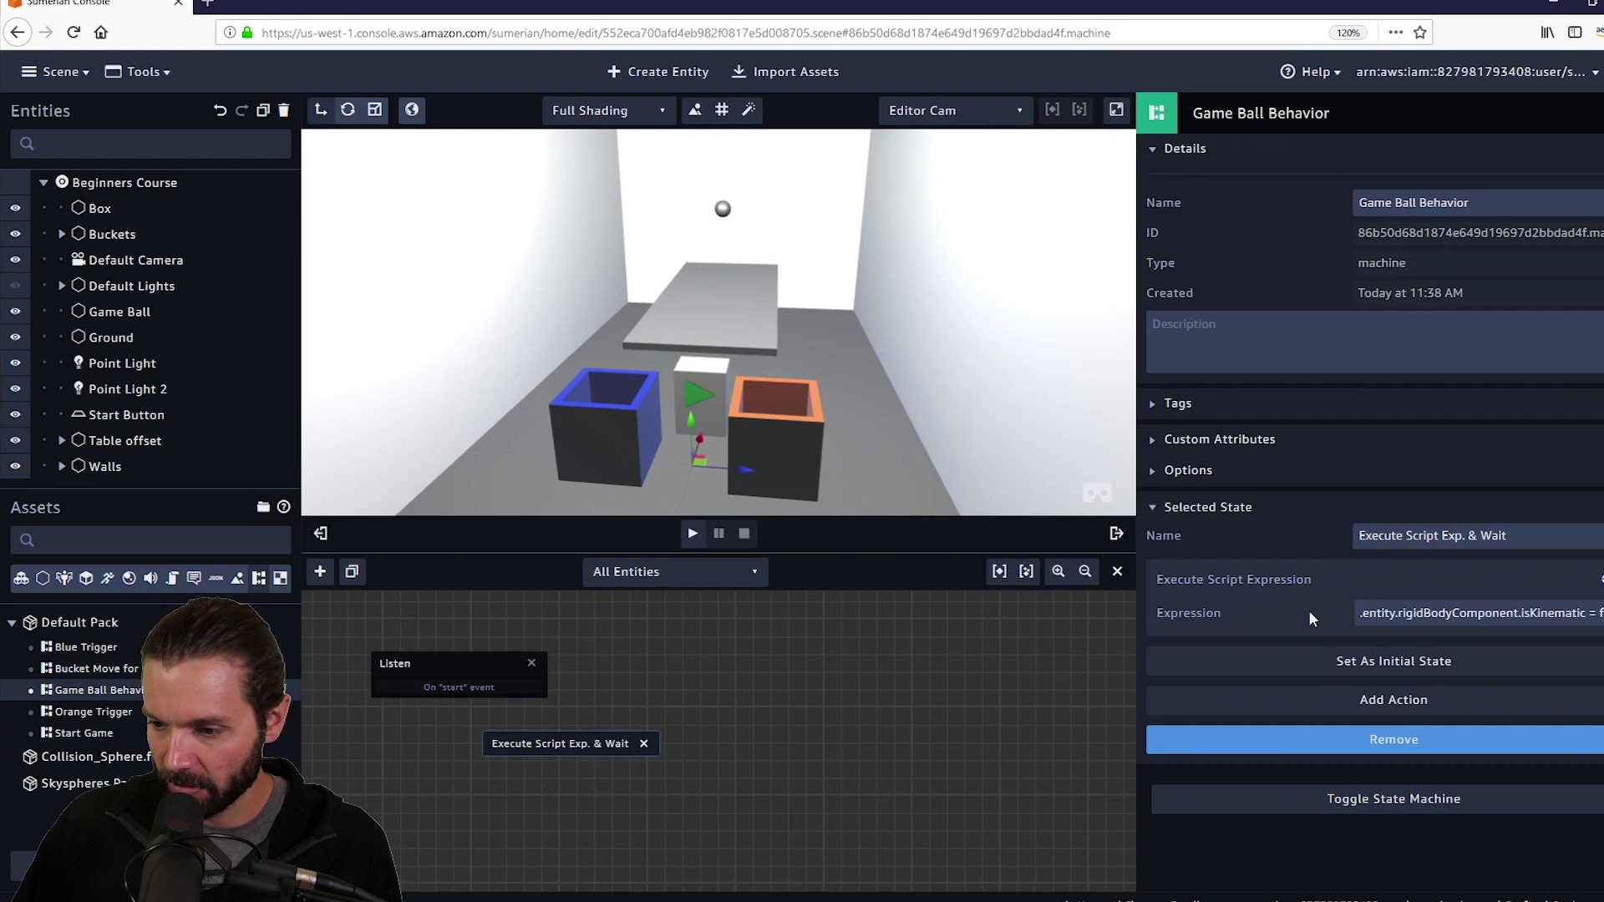
{"action": "double_click", "coordinate": [1388, 615]}
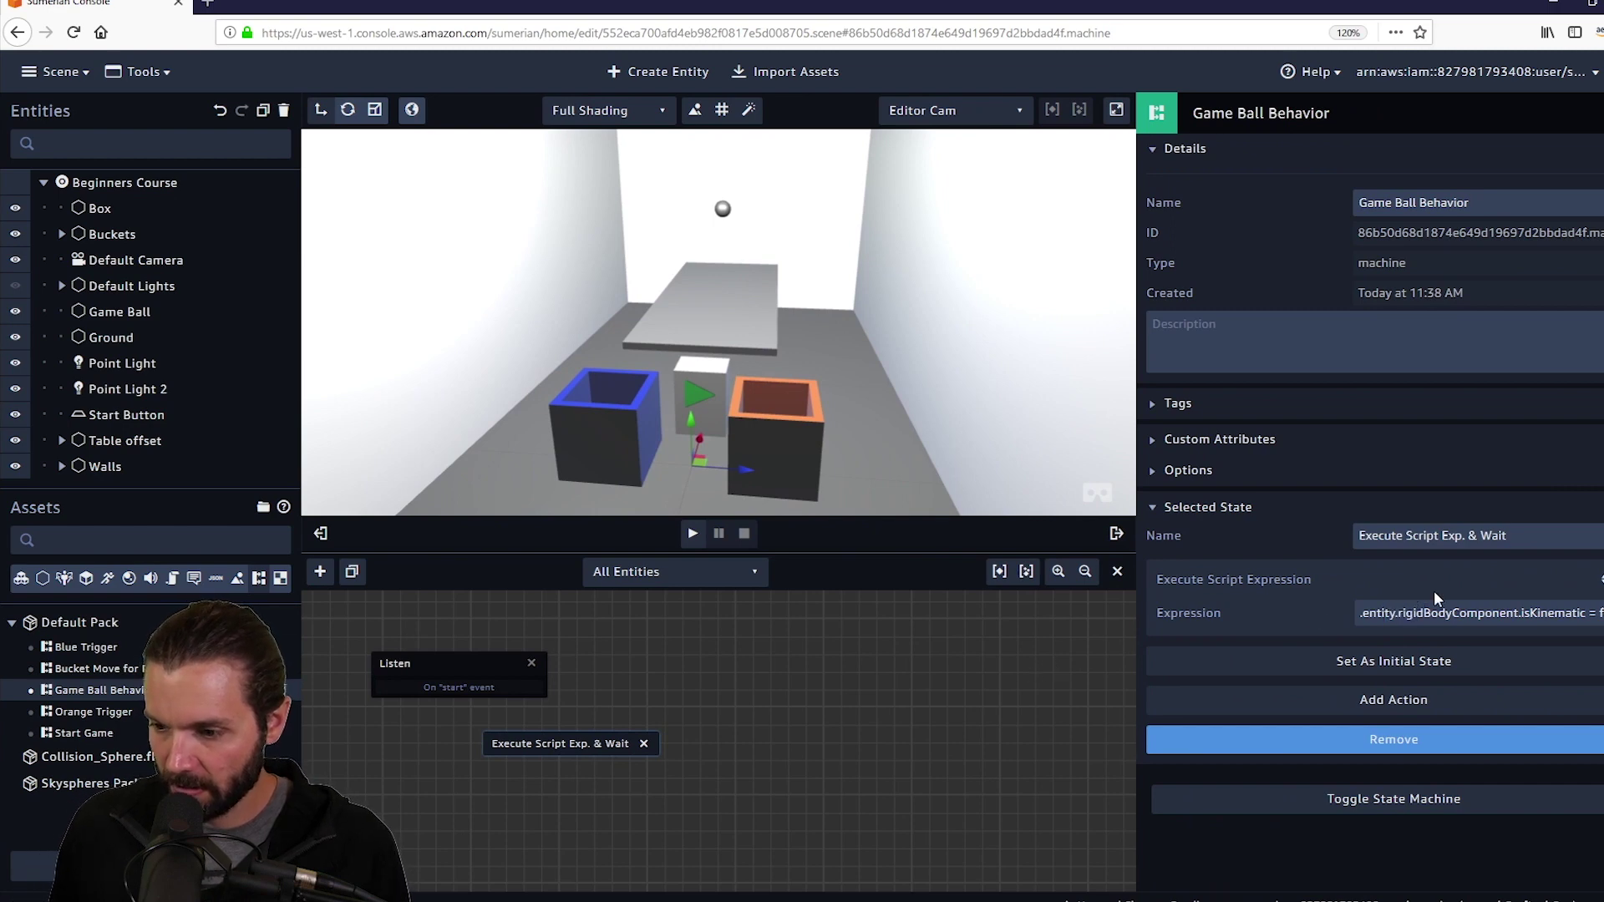
{"action": "key", "text": "Home"}
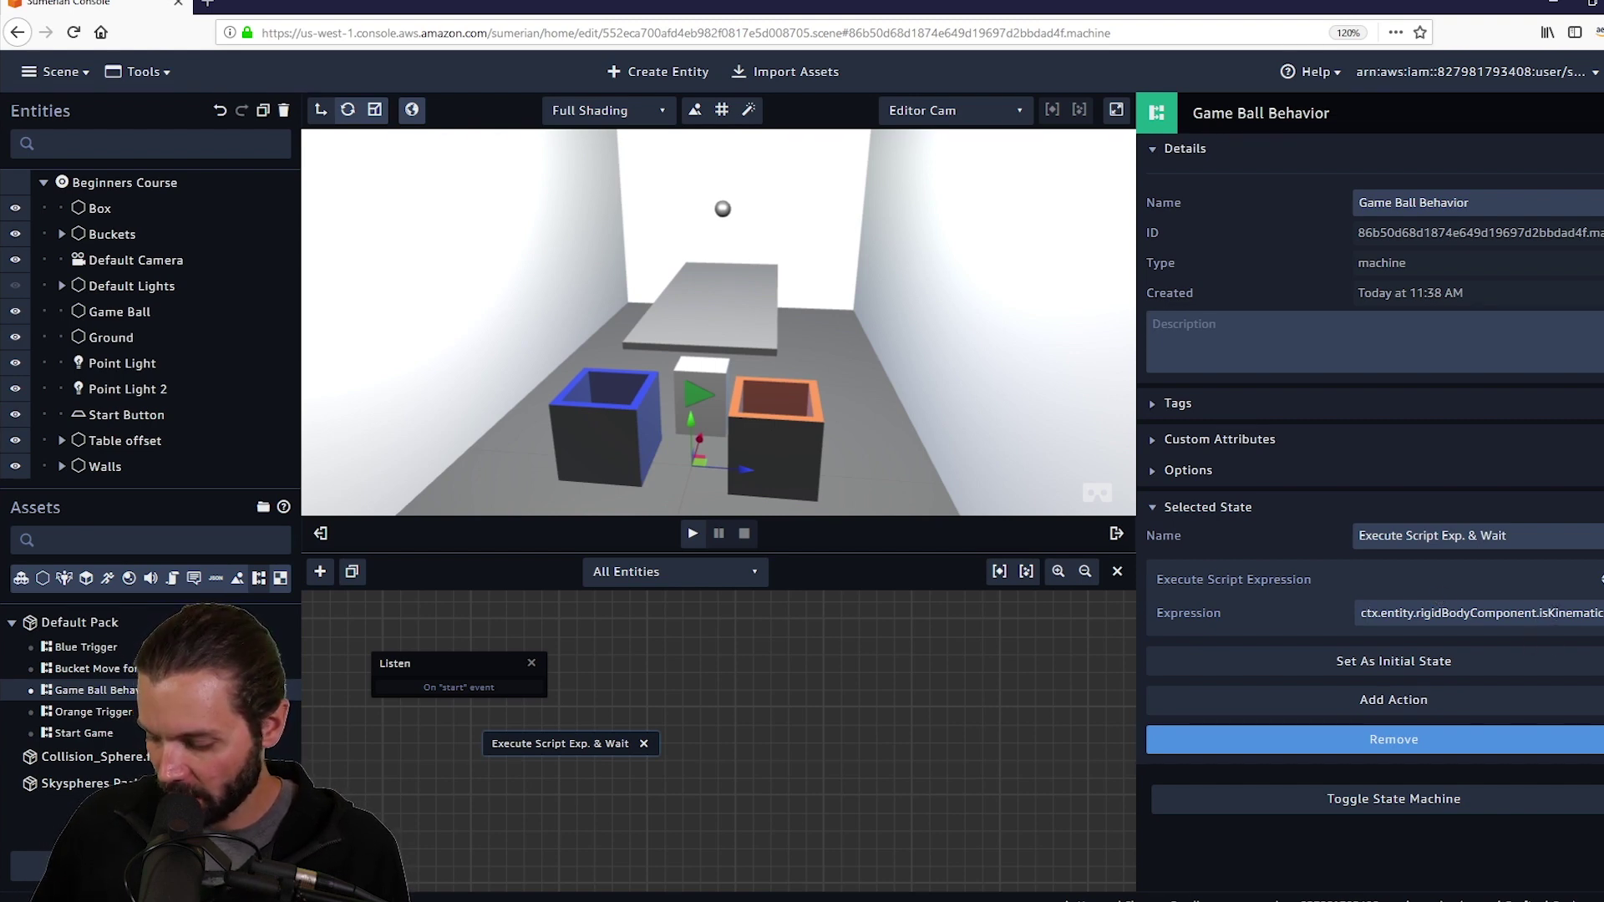
{"action": "type", "text": "= f"}
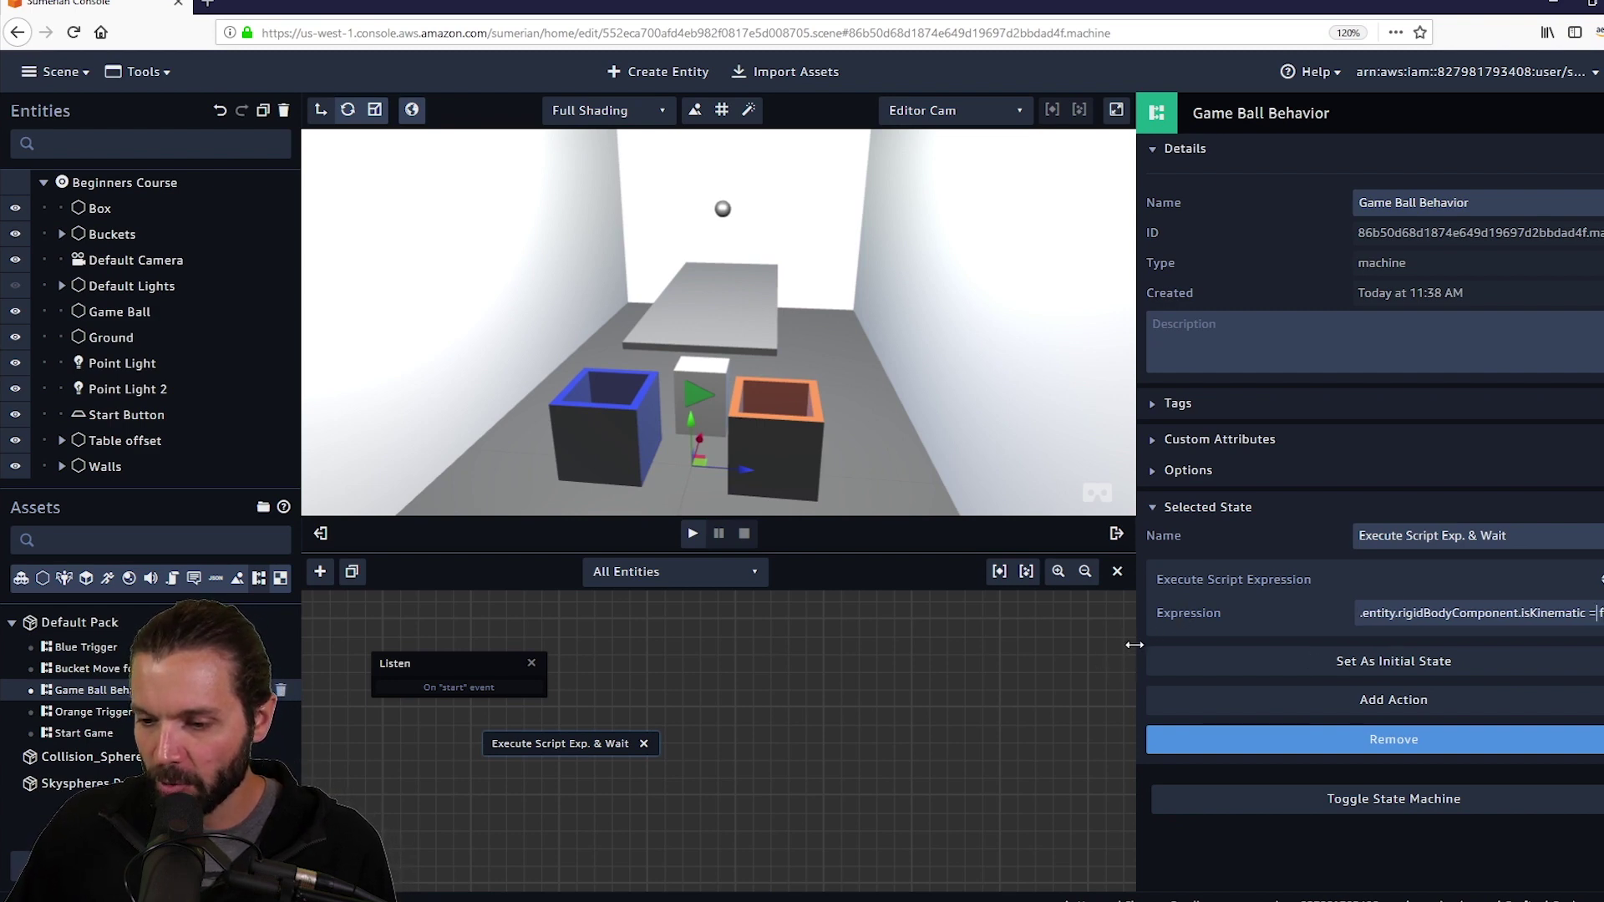
{"action": "left_click_drag", "start_coordinate": [1141, 639], "coordinate": [1288, 624]}
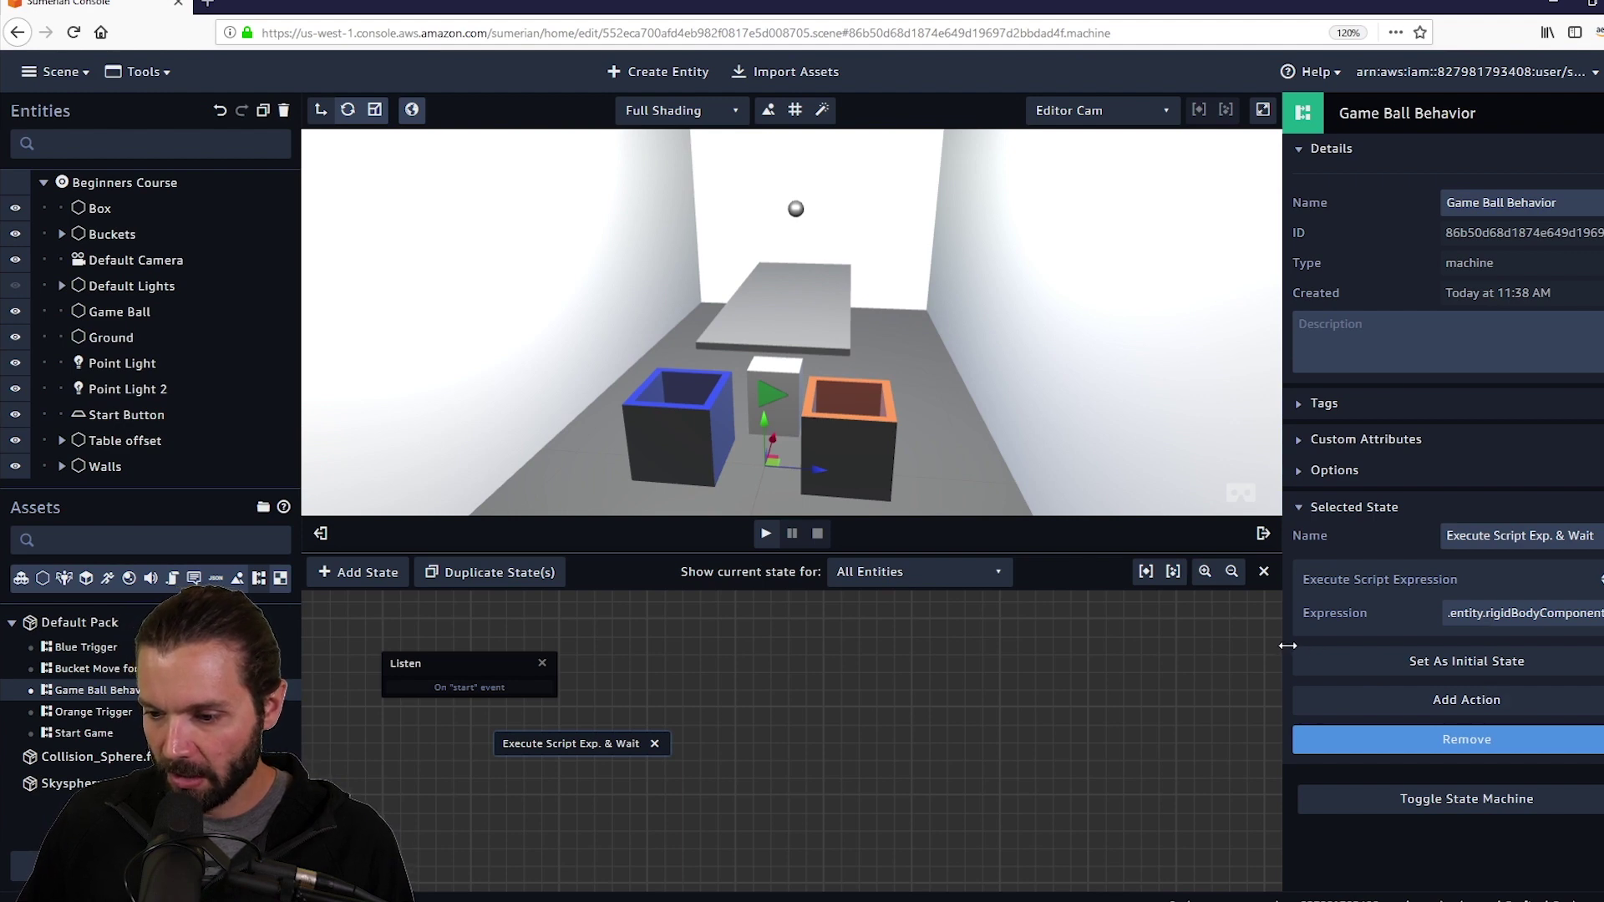
{"action": "left_click_drag", "start_coordinate": [1286, 648], "coordinate": [1335, 649]}
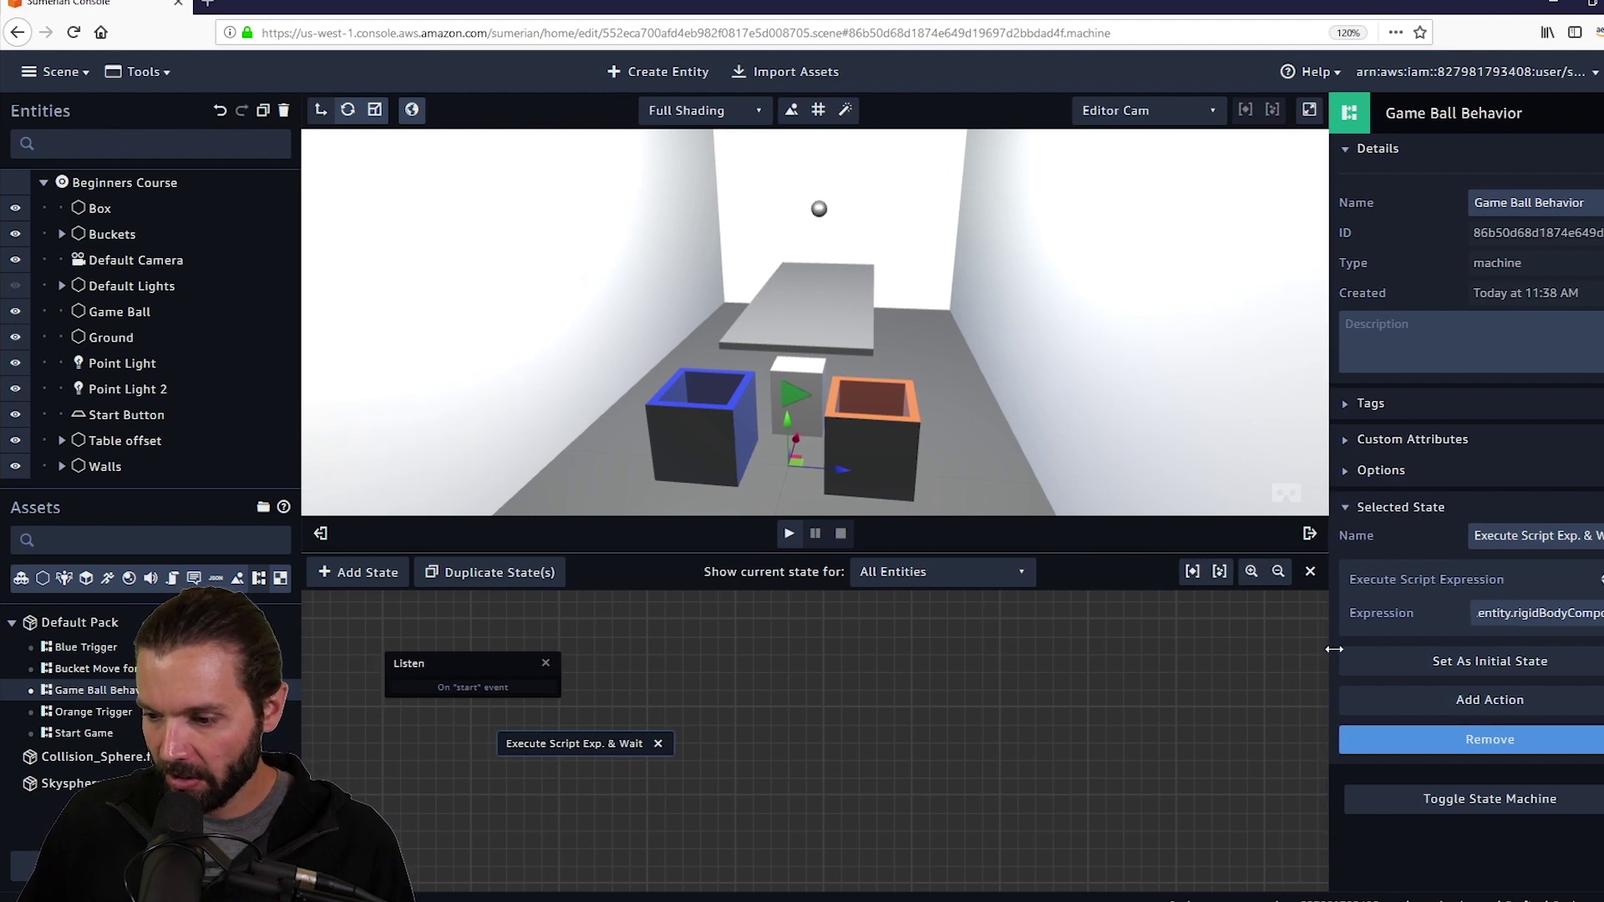
Add a Wait action to the Execute Script Exp. & Wait state, shorten its wait time, and nudge the state's position in the graph.
{"action": "left_click", "coordinate": [1485, 700]}
{"action": "type", "text": "wait"}
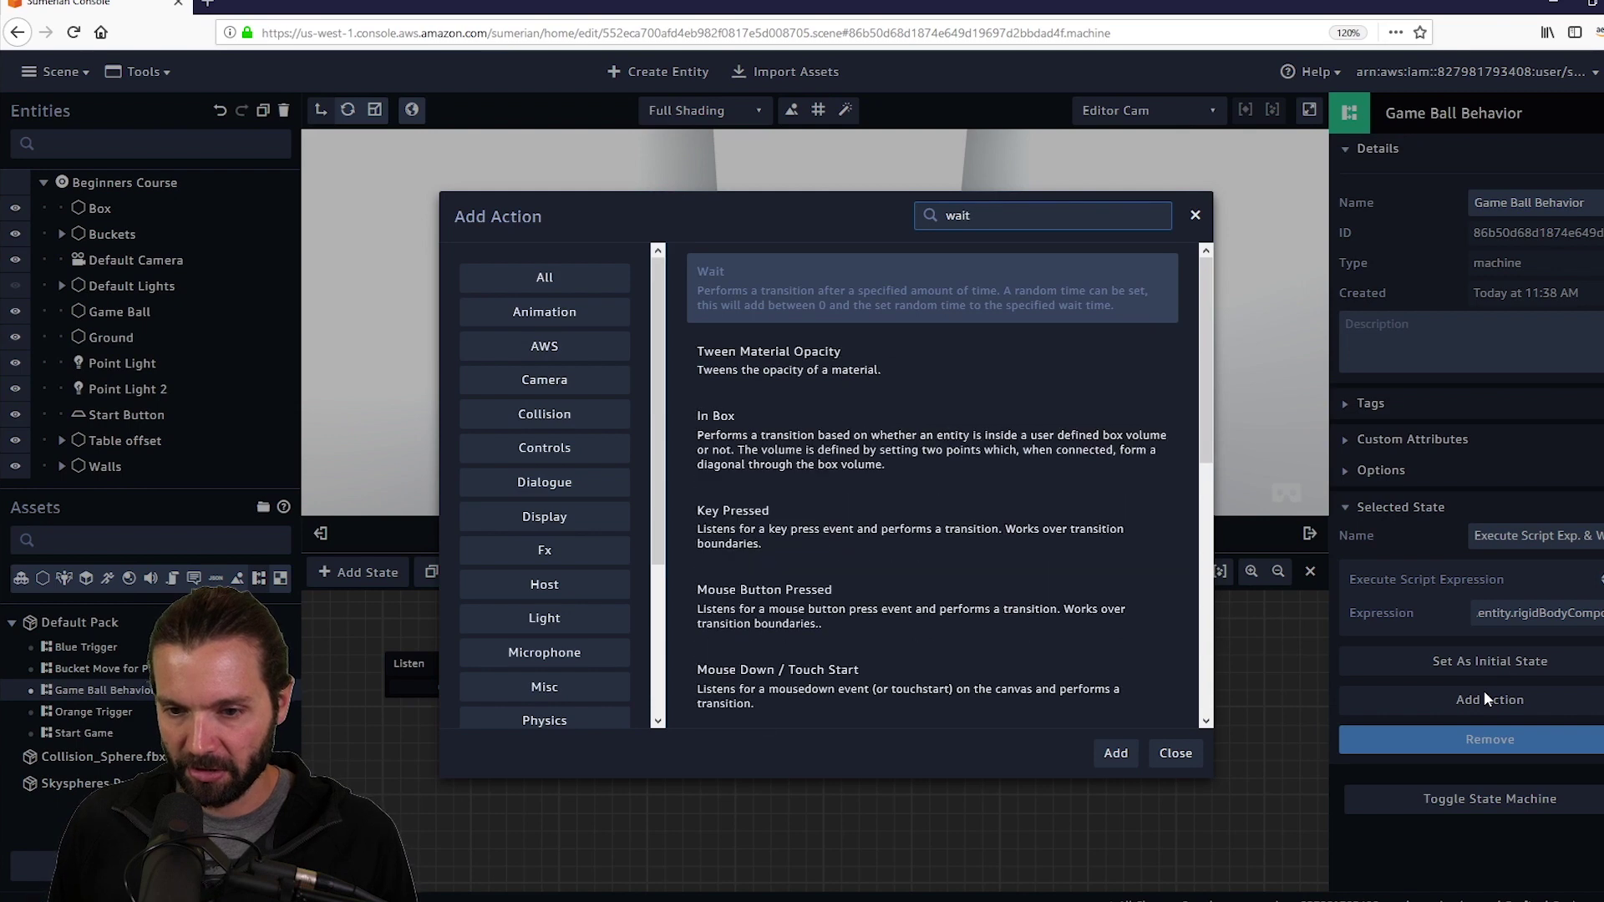
{"action": "key", "text": "Return"}
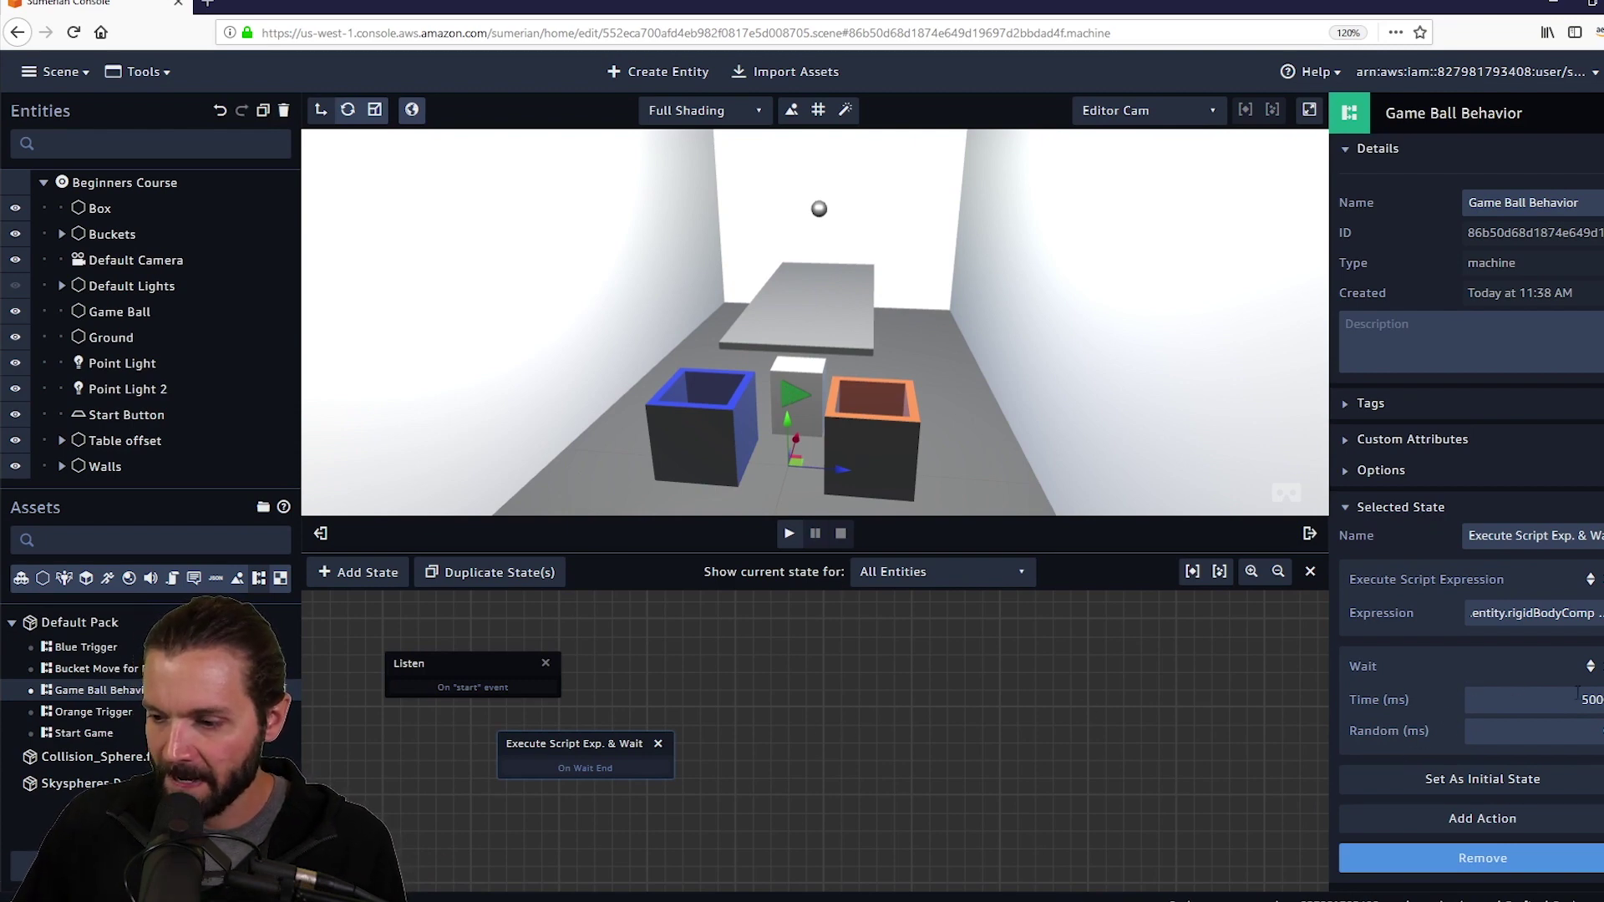
{"action": "key", "text": "shift+Left"}
{"action": "key", "text": "shift+Left"}
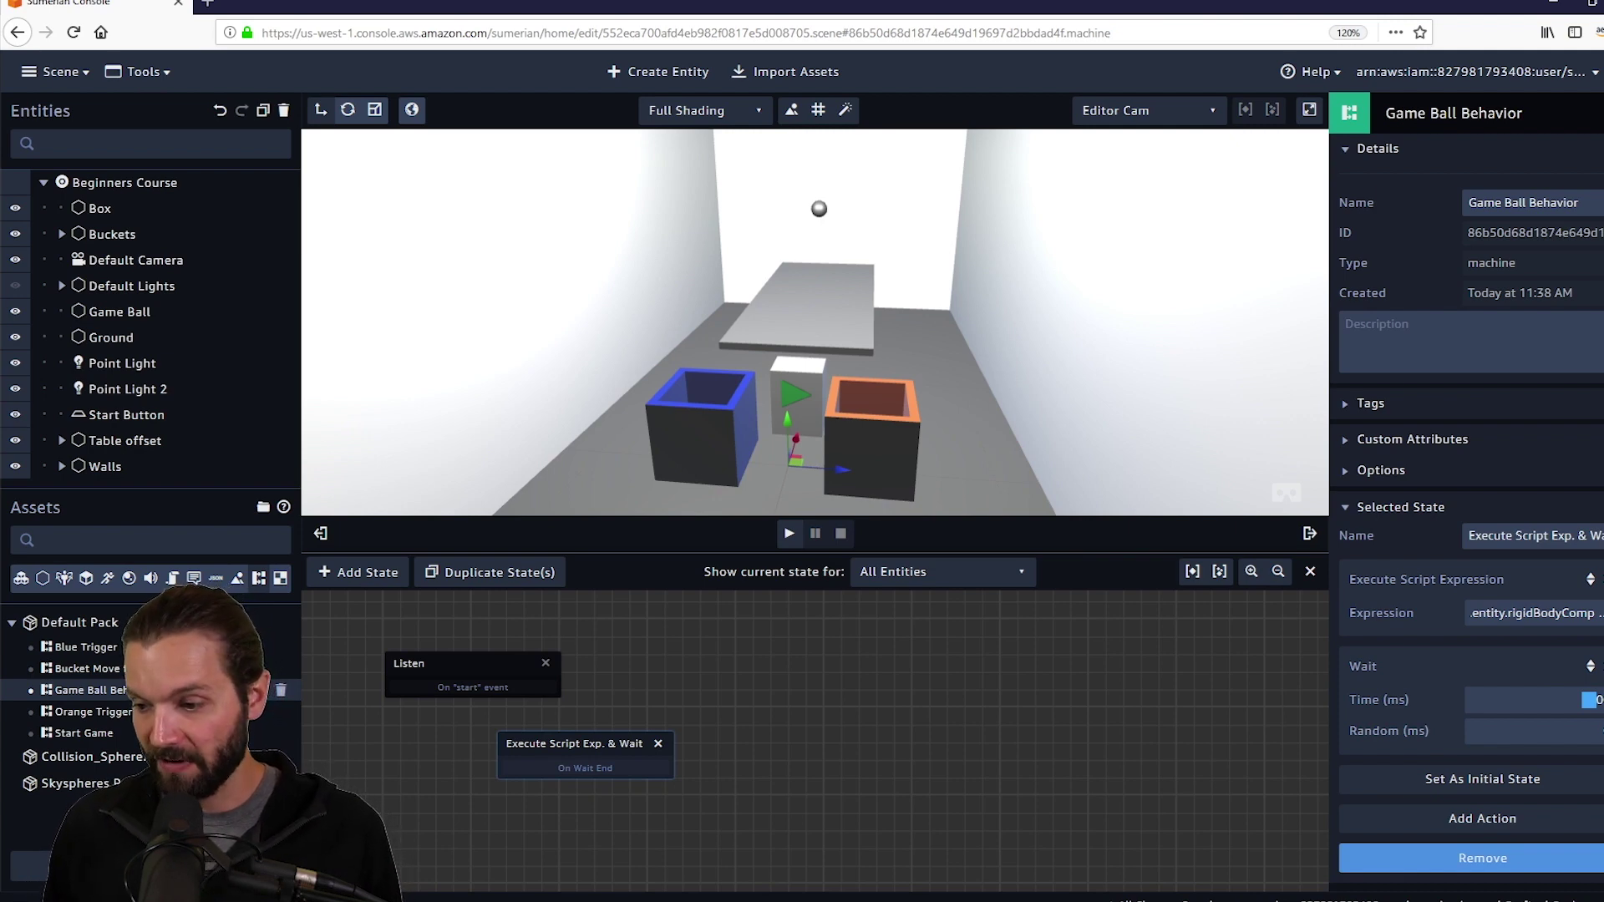
{"action": "type", "text": "5"}
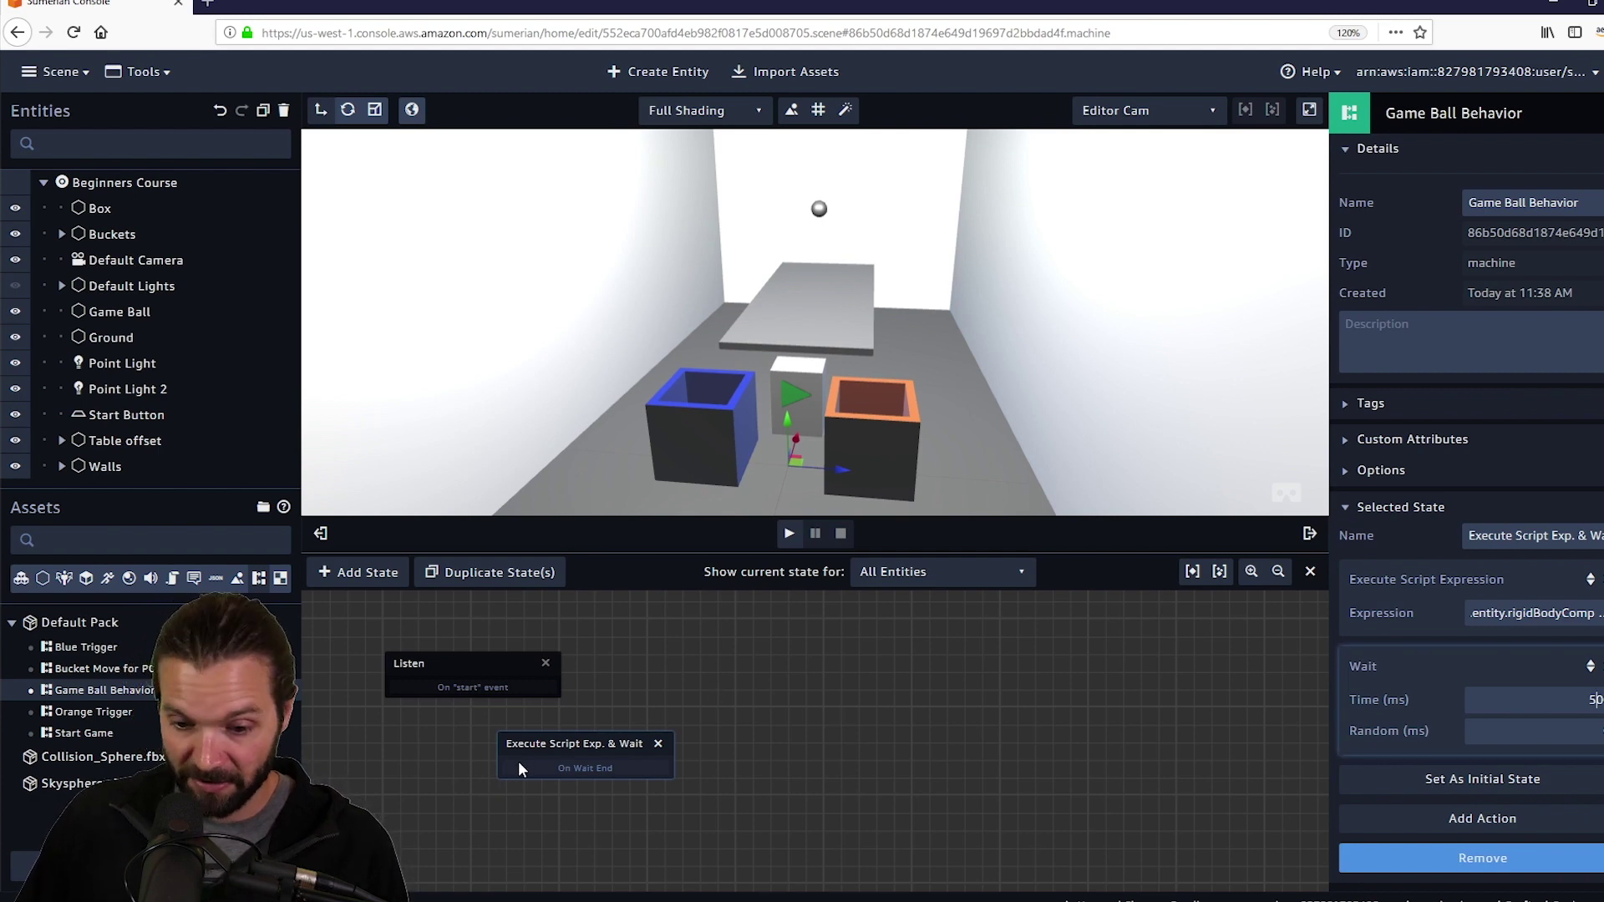
{"action": "left_click_drag", "start_coordinate": [571, 742], "coordinate": [589, 739]}
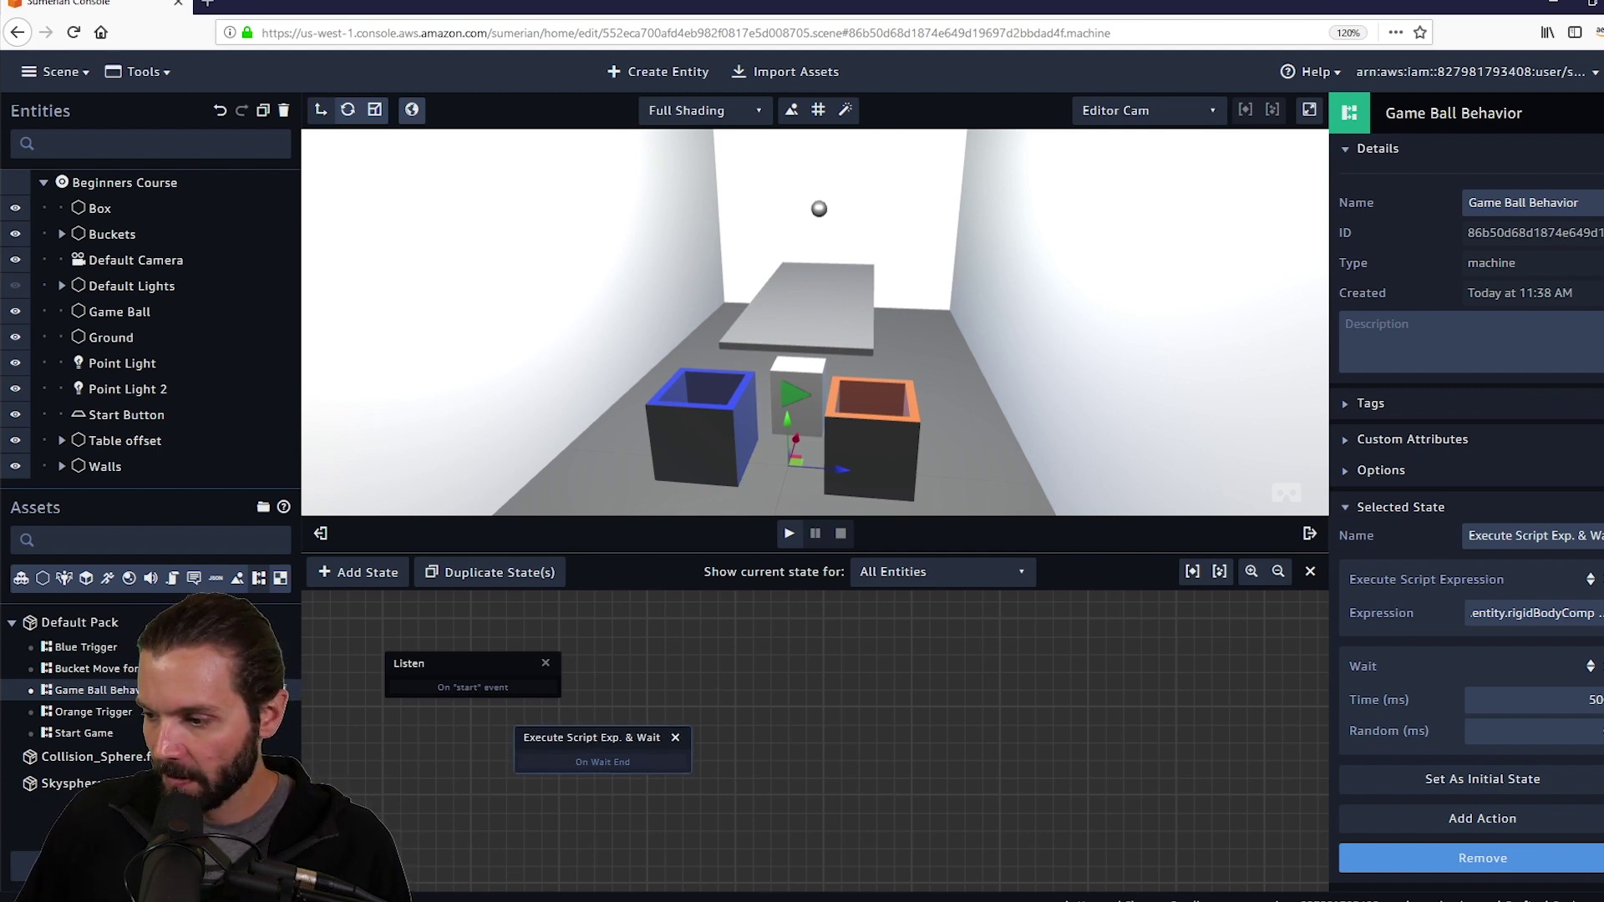
Add a third state named Random and place it beside the Execute Script Exp. & Wait state.
{"action": "left_click", "coordinate": [364, 575]}
{"action": "left_click_drag", "start_coordinate": [805, 744], "coordinate": [825, 704]}
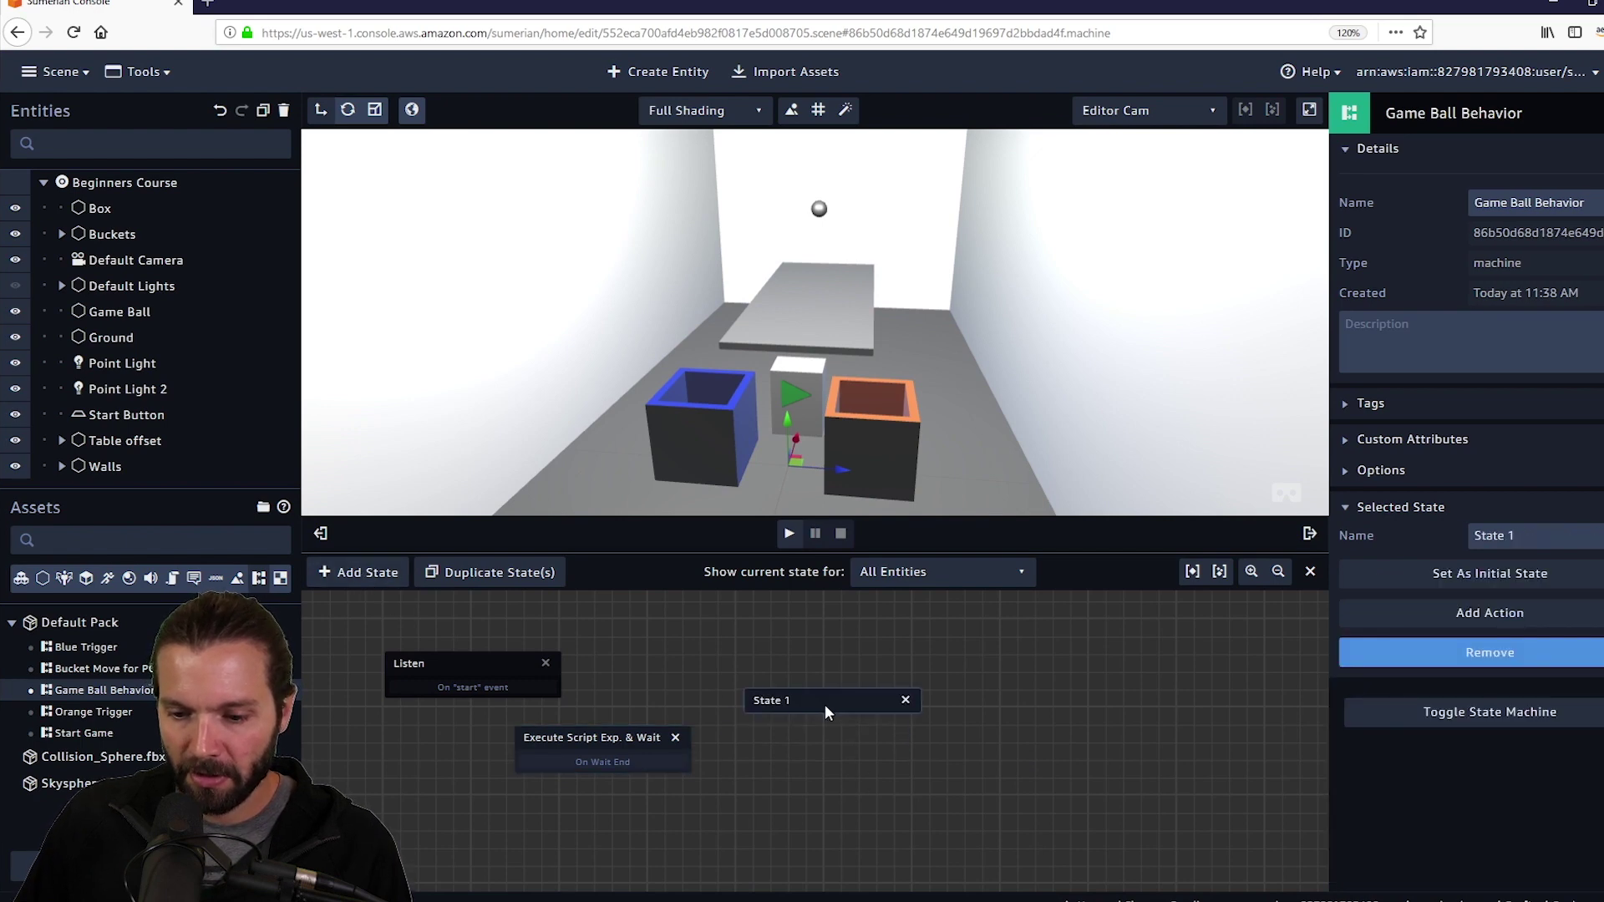
{"action": "left_click", "coordinate": [1466, 535]}
{"action": "key", "text": "ctrl+a"}
{"action": "type", "text": "R"}
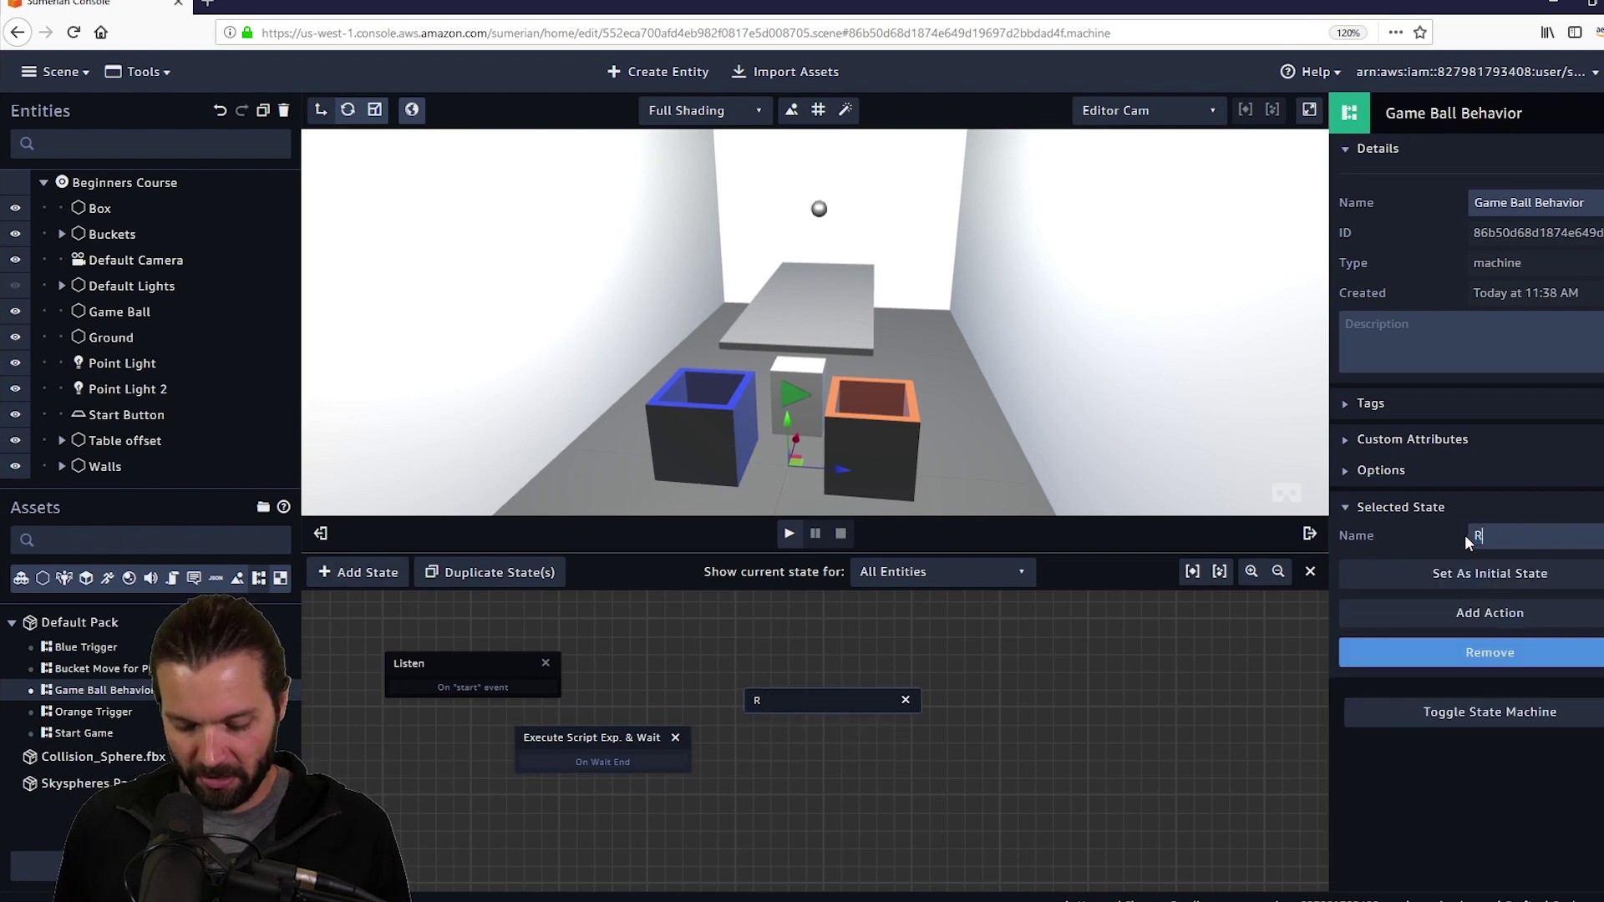
{"action": "type", "text": "andom"}
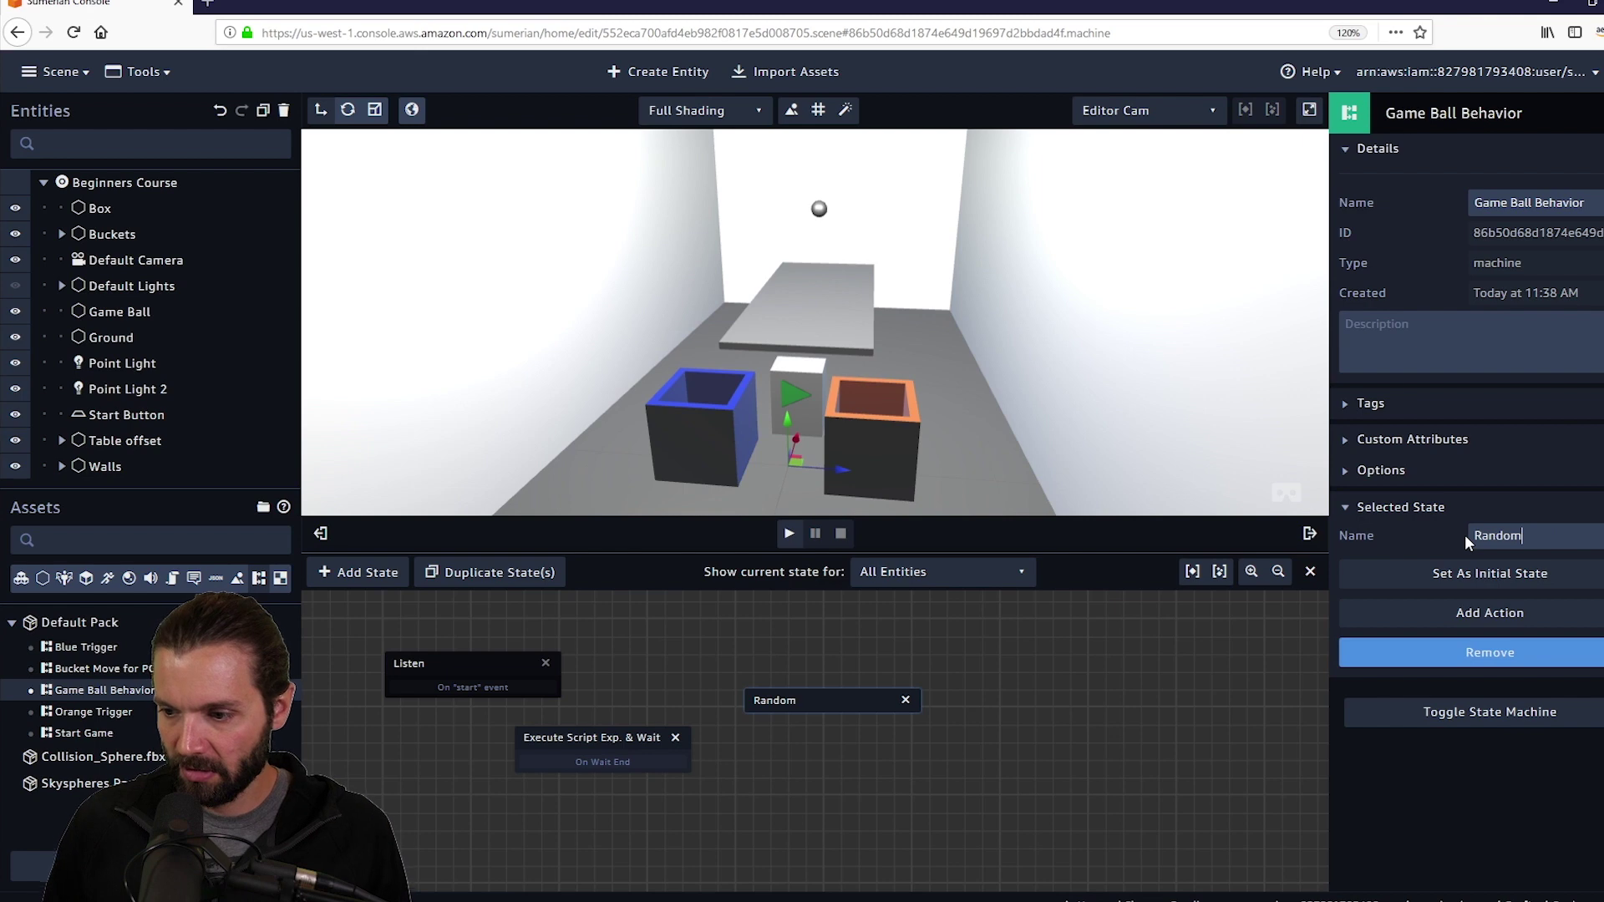
Add a Random Transition action to the Random state and move the state higher in the graph.
{"action": "left_click", "coordinate": [1472, 615]}
{"action": "type", "text": "rand"}
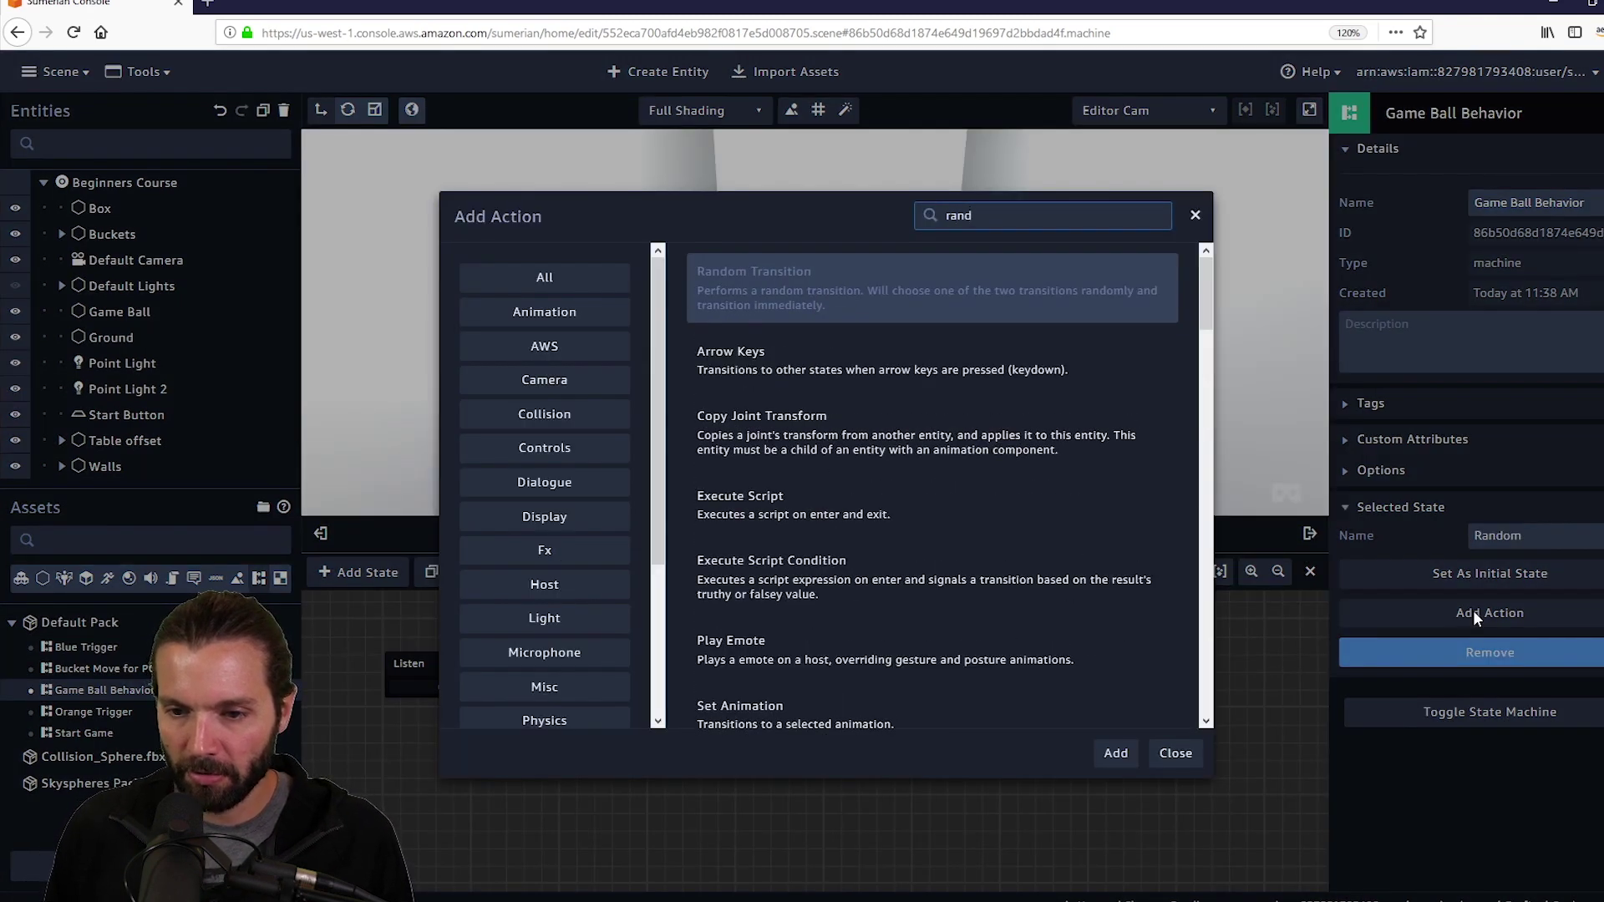
{"action": "key", "text": "Return"}
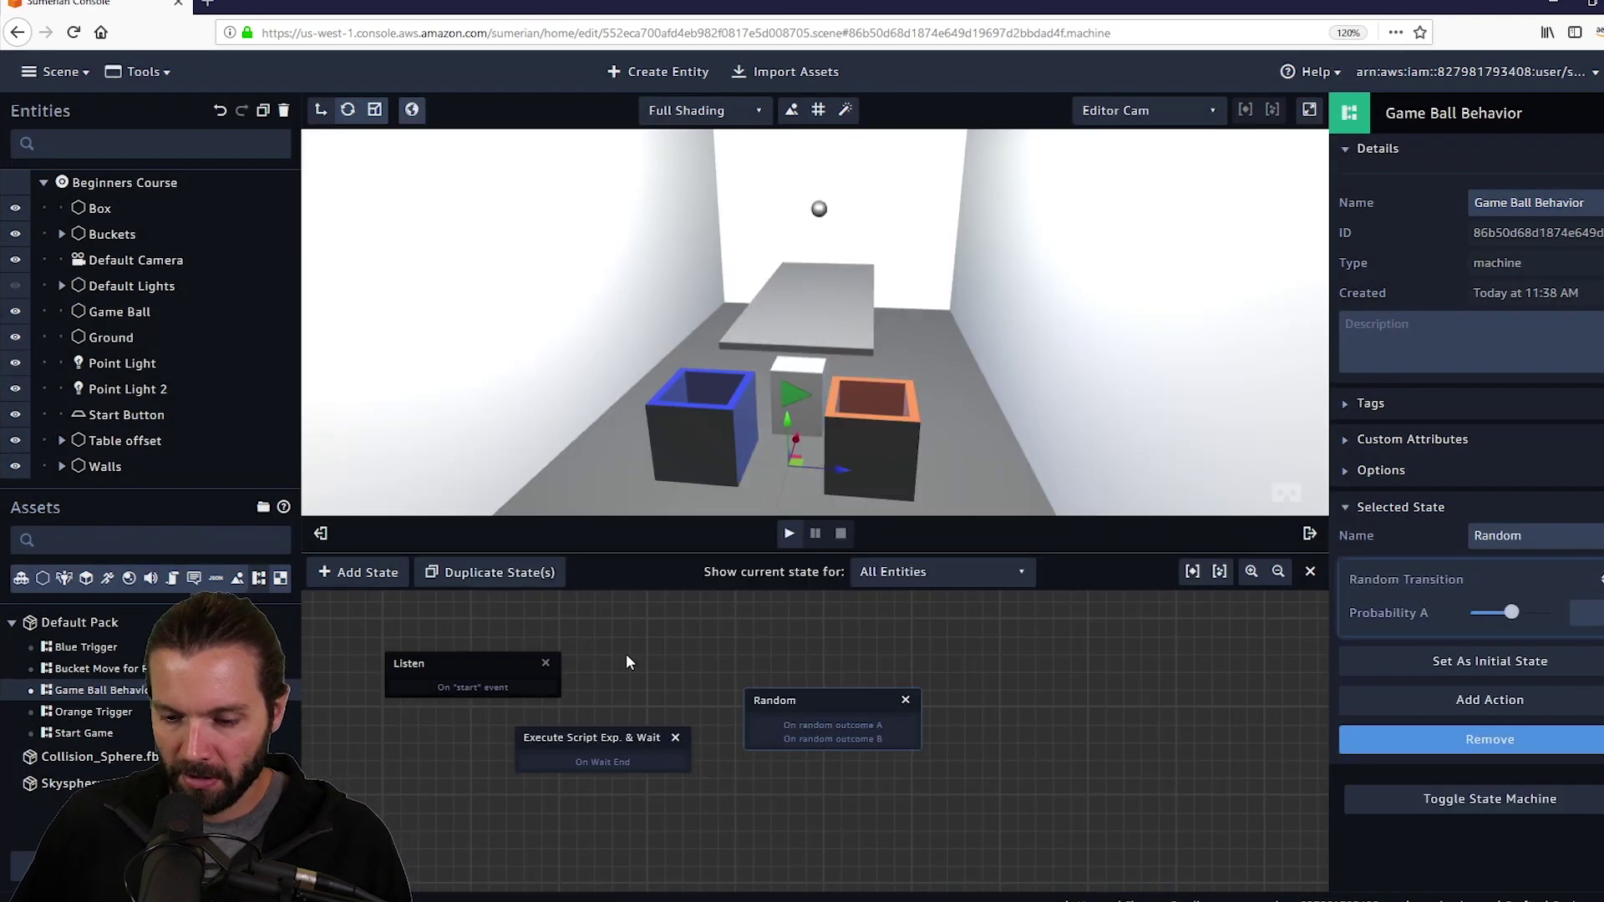
{"action": "left_click_drag", "start_coordinate": [816, 708], "coordinate": [819, 653]}
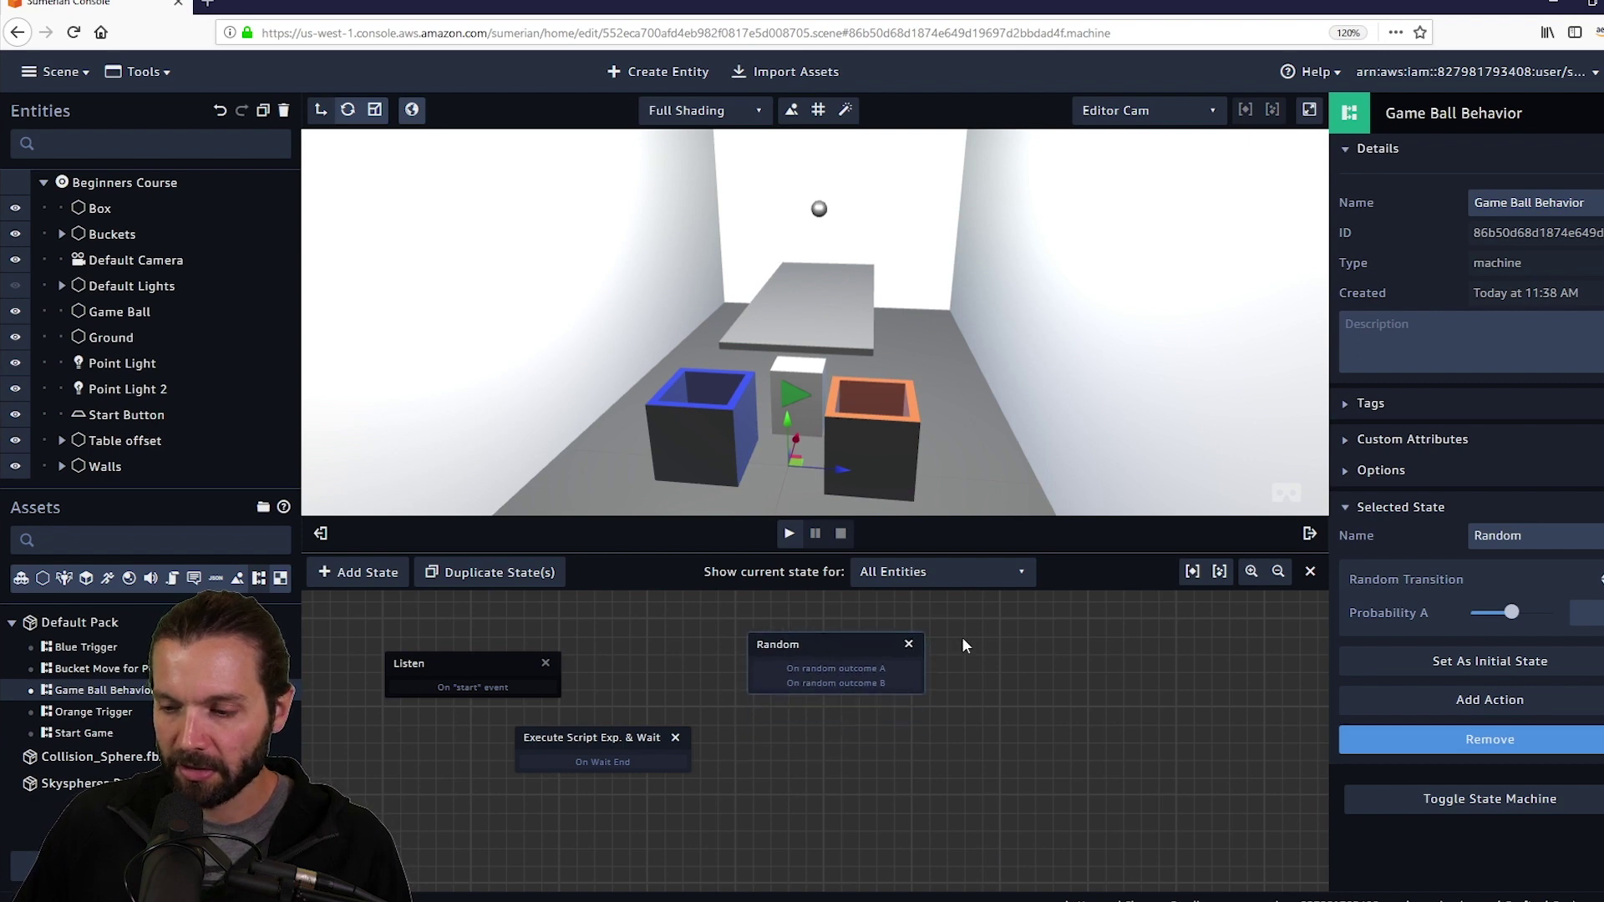
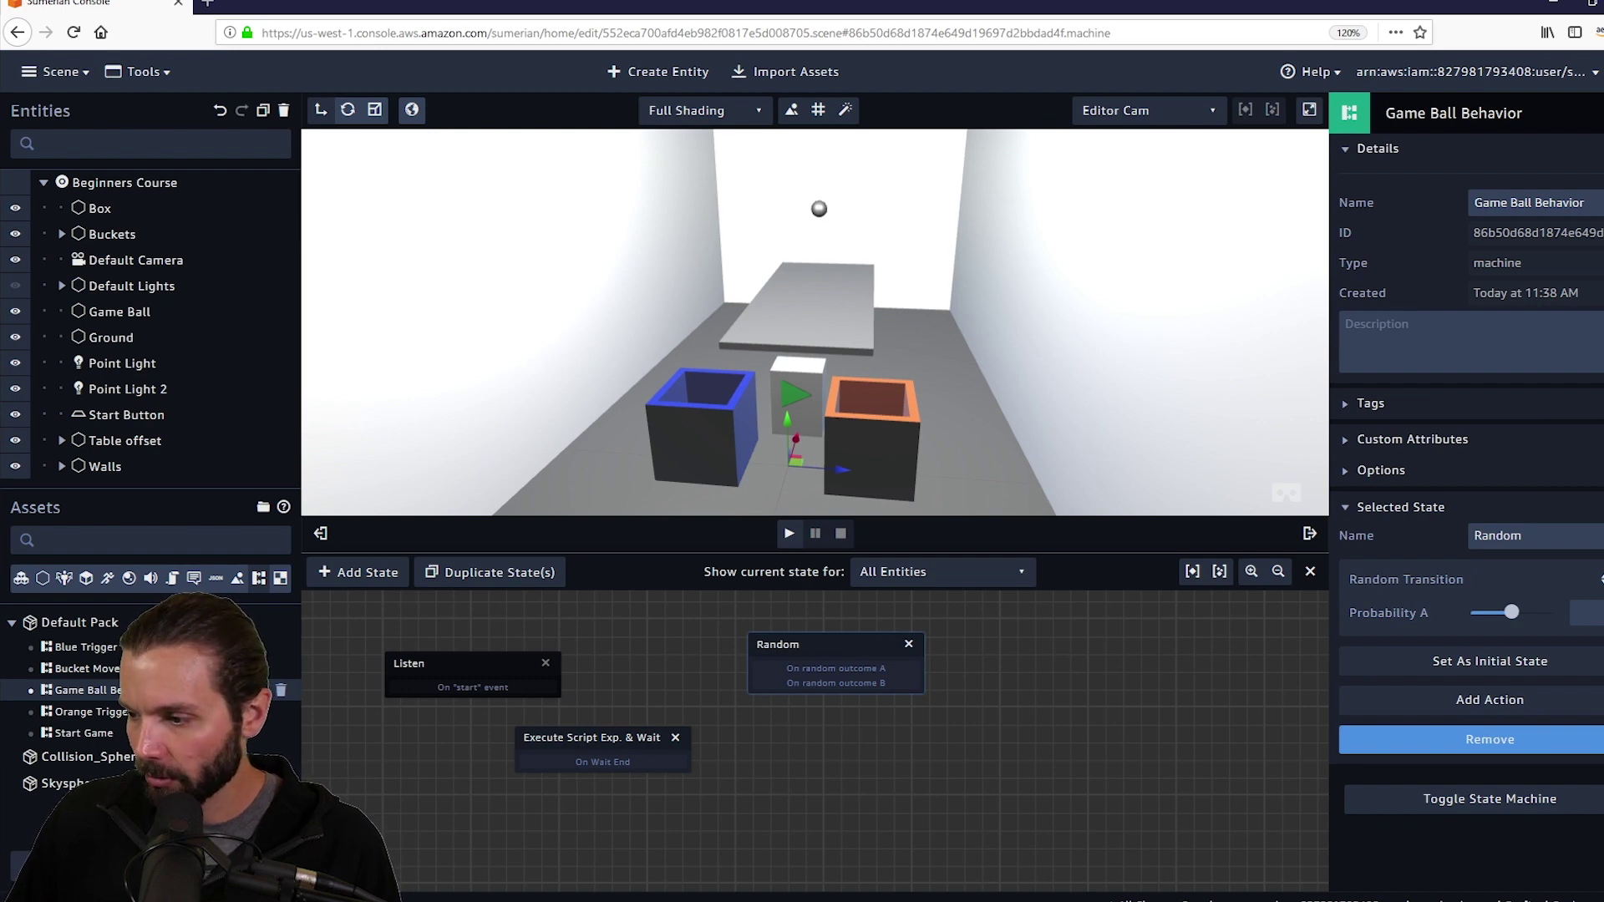
Add a state named Blue Reposition and place it beyond the Random state in the graph.
{"action": "left_click", "coordinate": [368, 573]}
{"action": "left_click_drag", "start_coordinate": [839, 739], "coordinate": [1086, 638]}
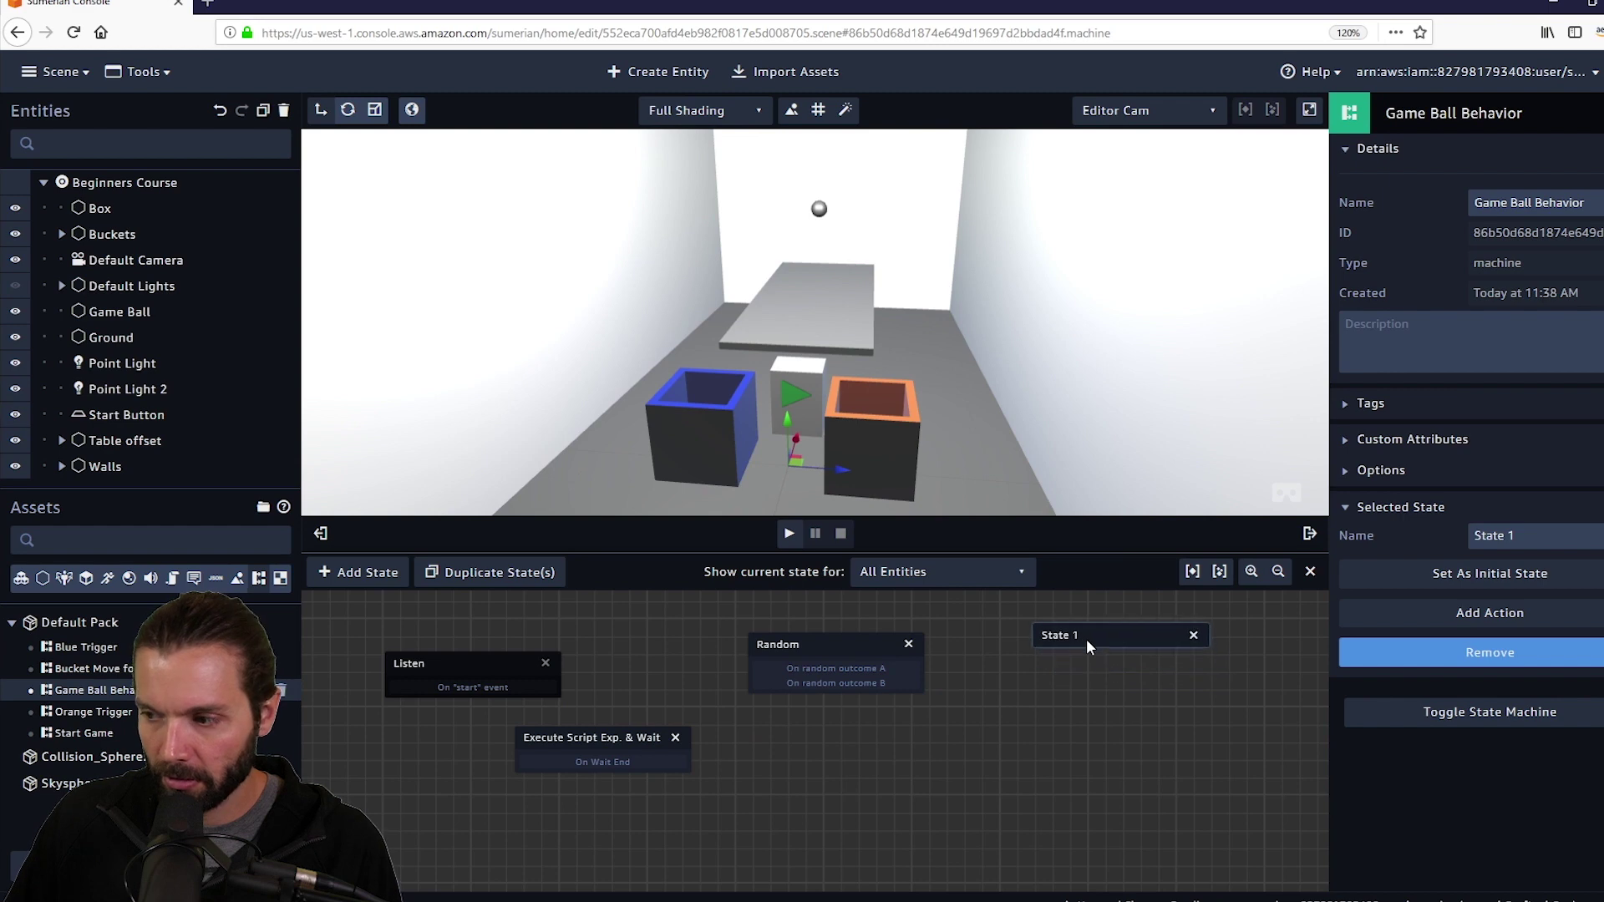
{"action": "triple_click", "coordinate": [1531, 536]}
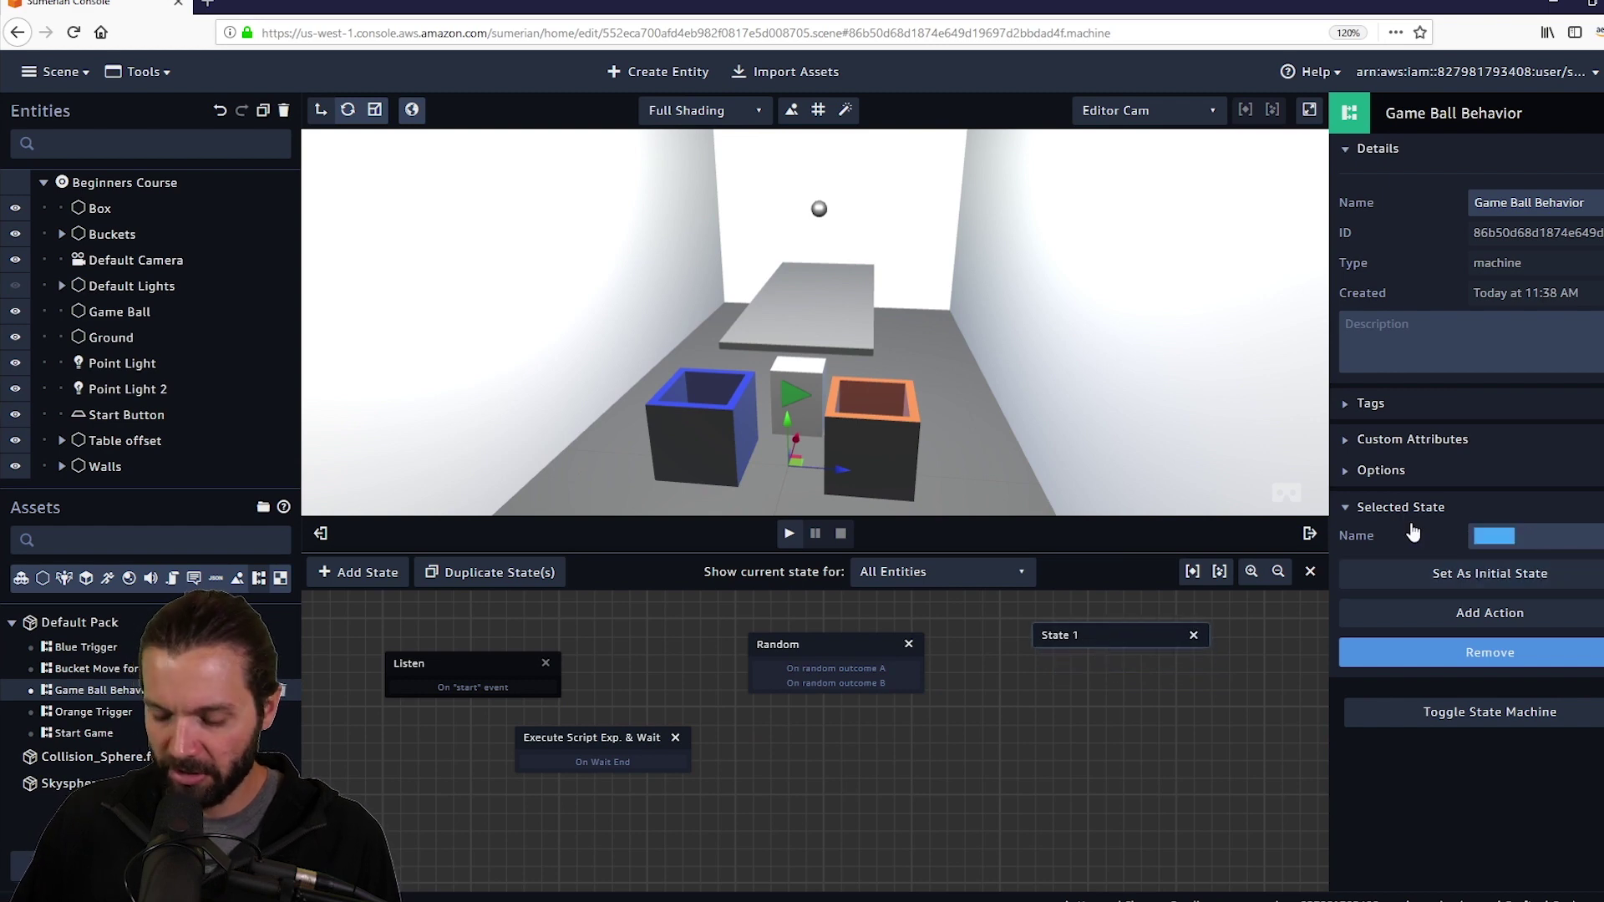
{"action": "type", "text": "Blue"}
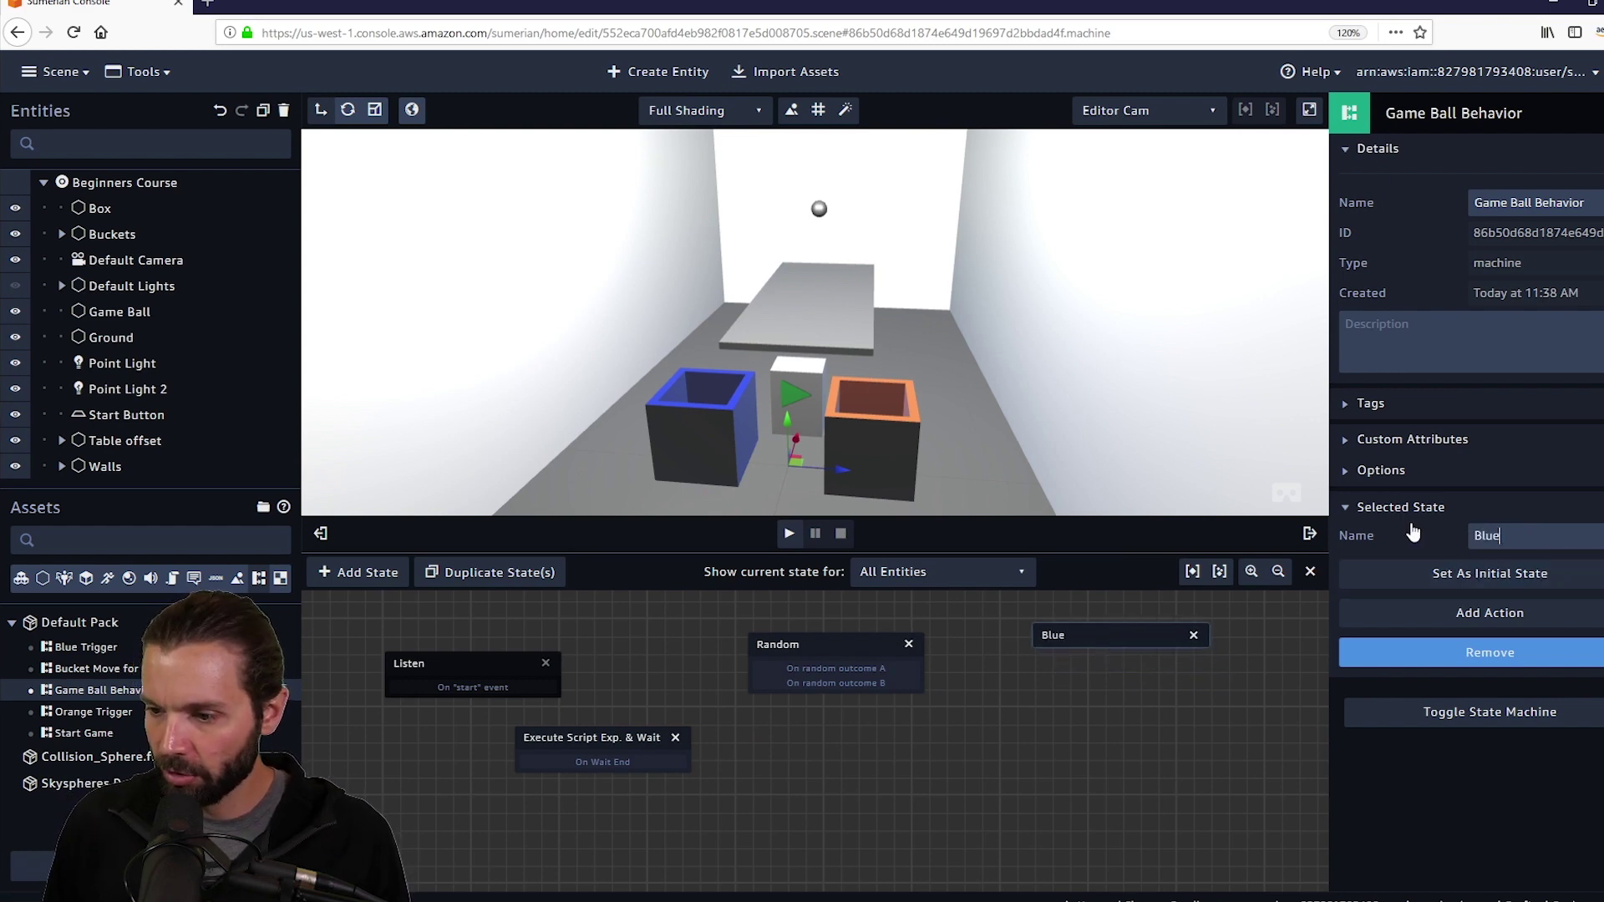
{"action": "type", "text": " Reposition"}
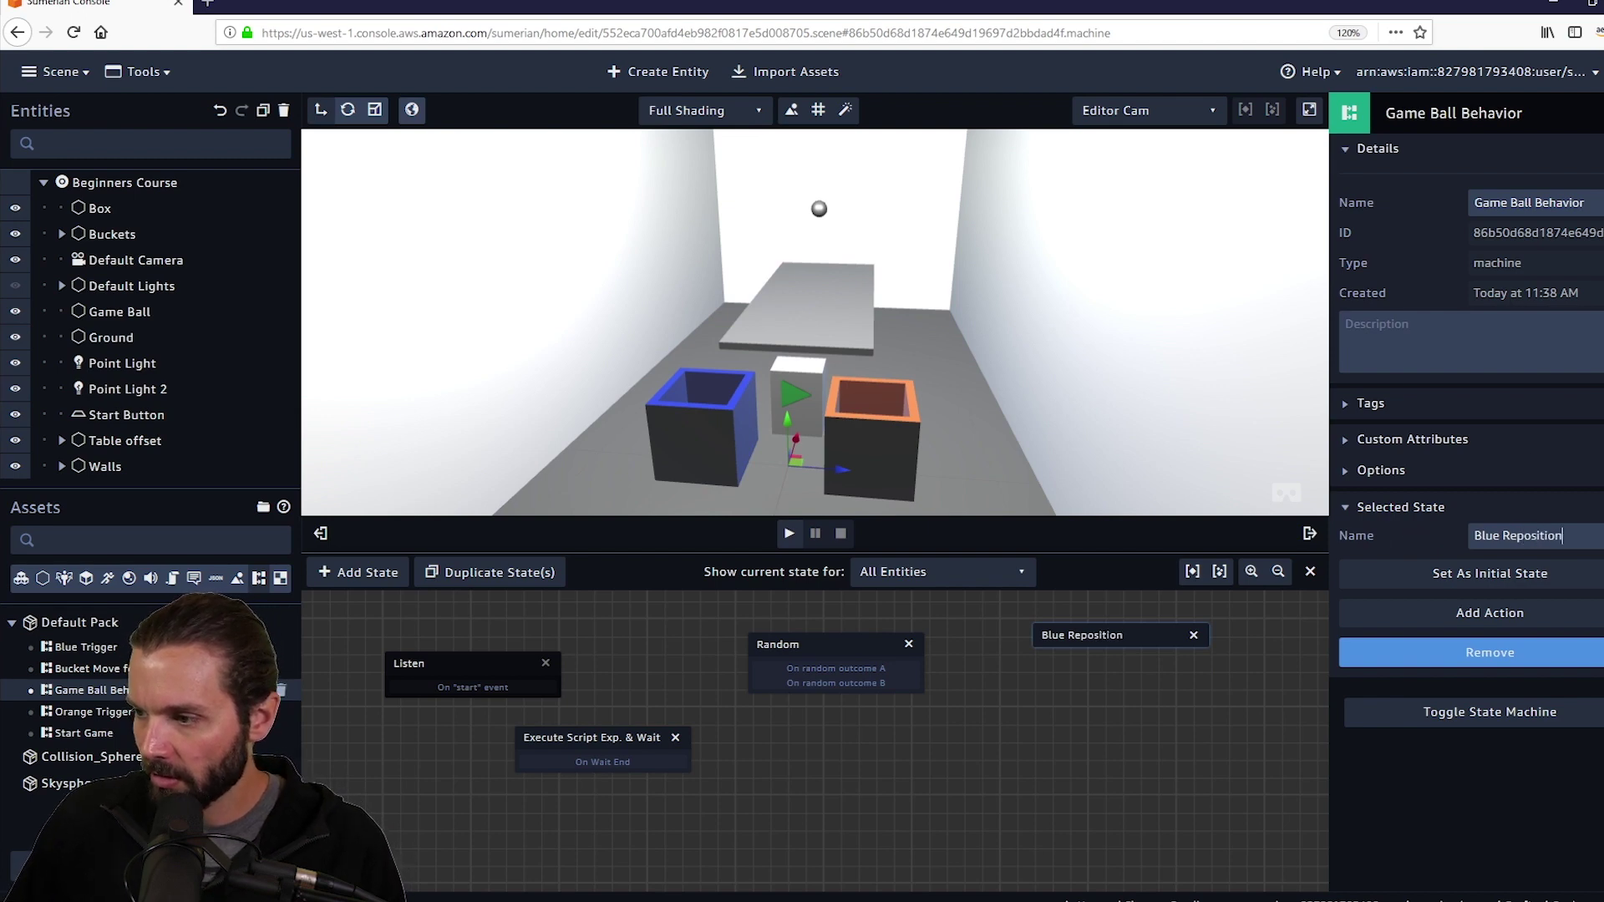
Add a Set Material Color action to the Blue Reposition state and reposition the state above the Random state.
{"action": "left_click", "coordinate": [1548, 618]}
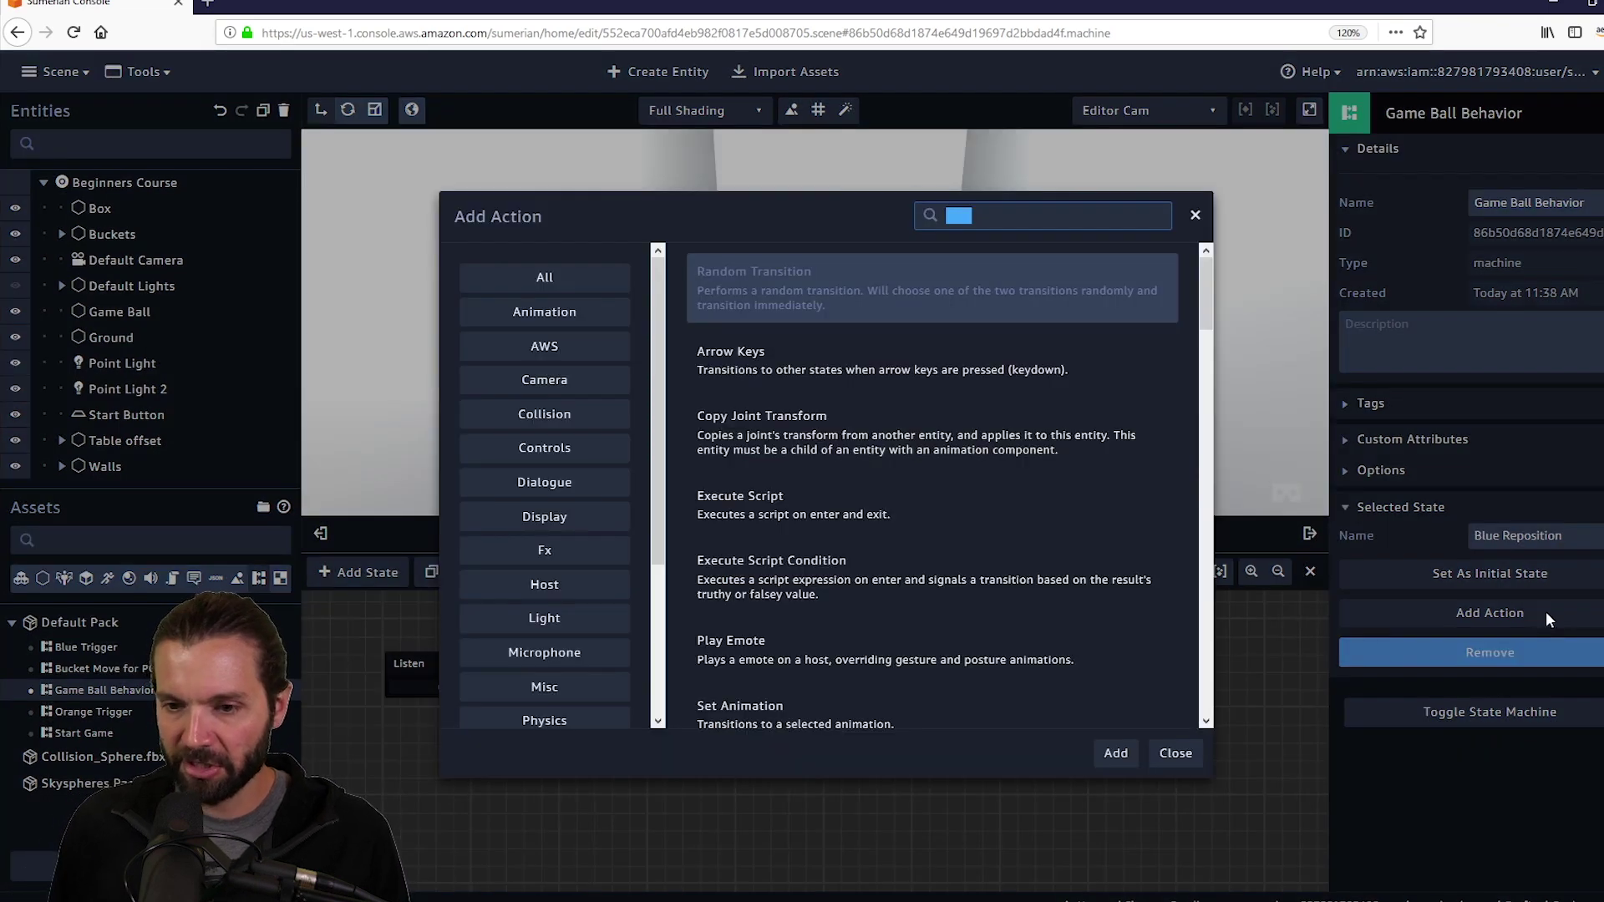
{"action": "type", "text": "set materia"}
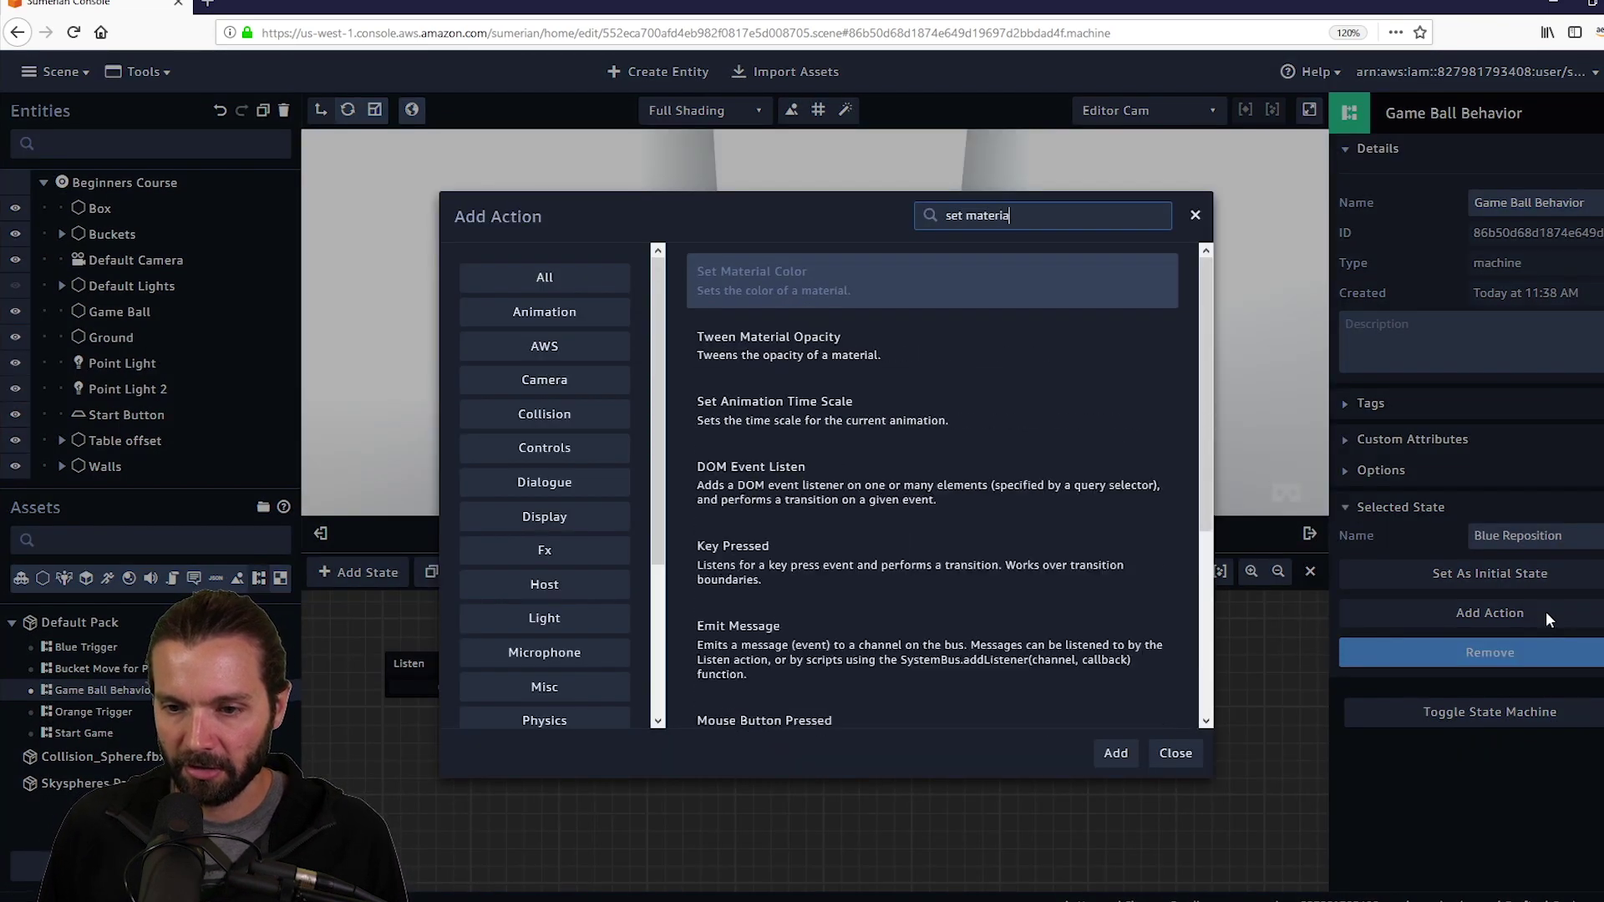
{"action": "type", "text": "l"}
{"action": "key", "text": "Return"}
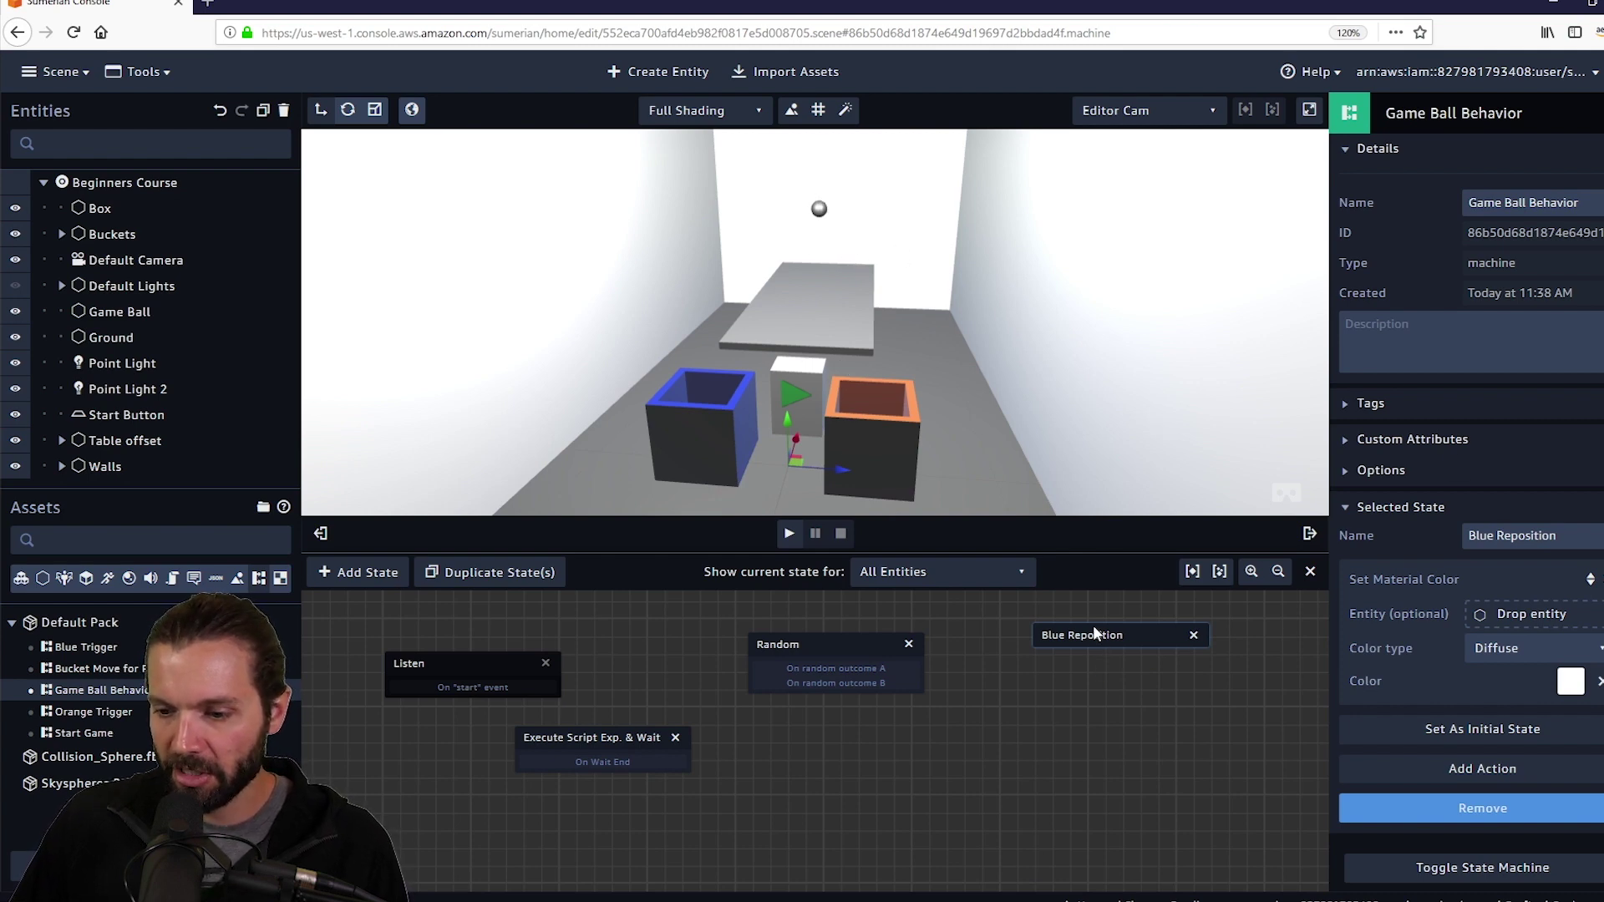
{"action": "left_click_drag", "start_coordinate": [982, 705], "coordinate": [1006, 761]}
{"action": "left_click_drag", "start_coordinate": [1095, 688], "coordinate": [1075, 655]}
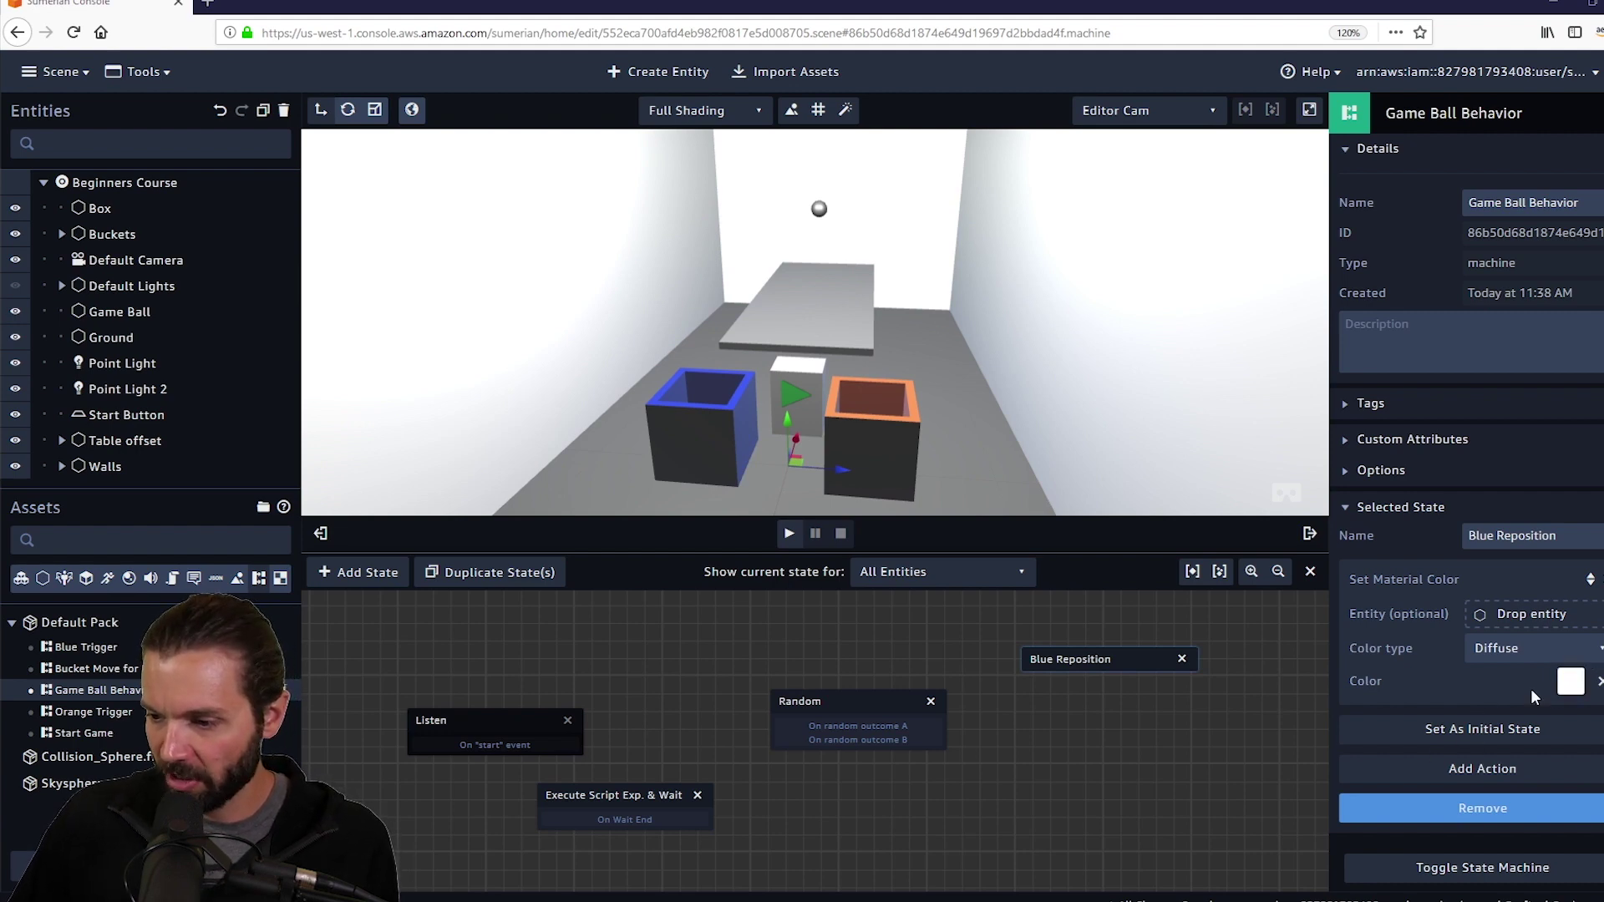
Set the Blue Reposition state's diffuse material color to hex 001489 and assign Game Ball as the action's entity.
{"action": "left_click", "coordinate": [1571, 683]}
{"action": "double_click", "coordinate": [1505, 756]}
{"action": "type", "text": "001489"}
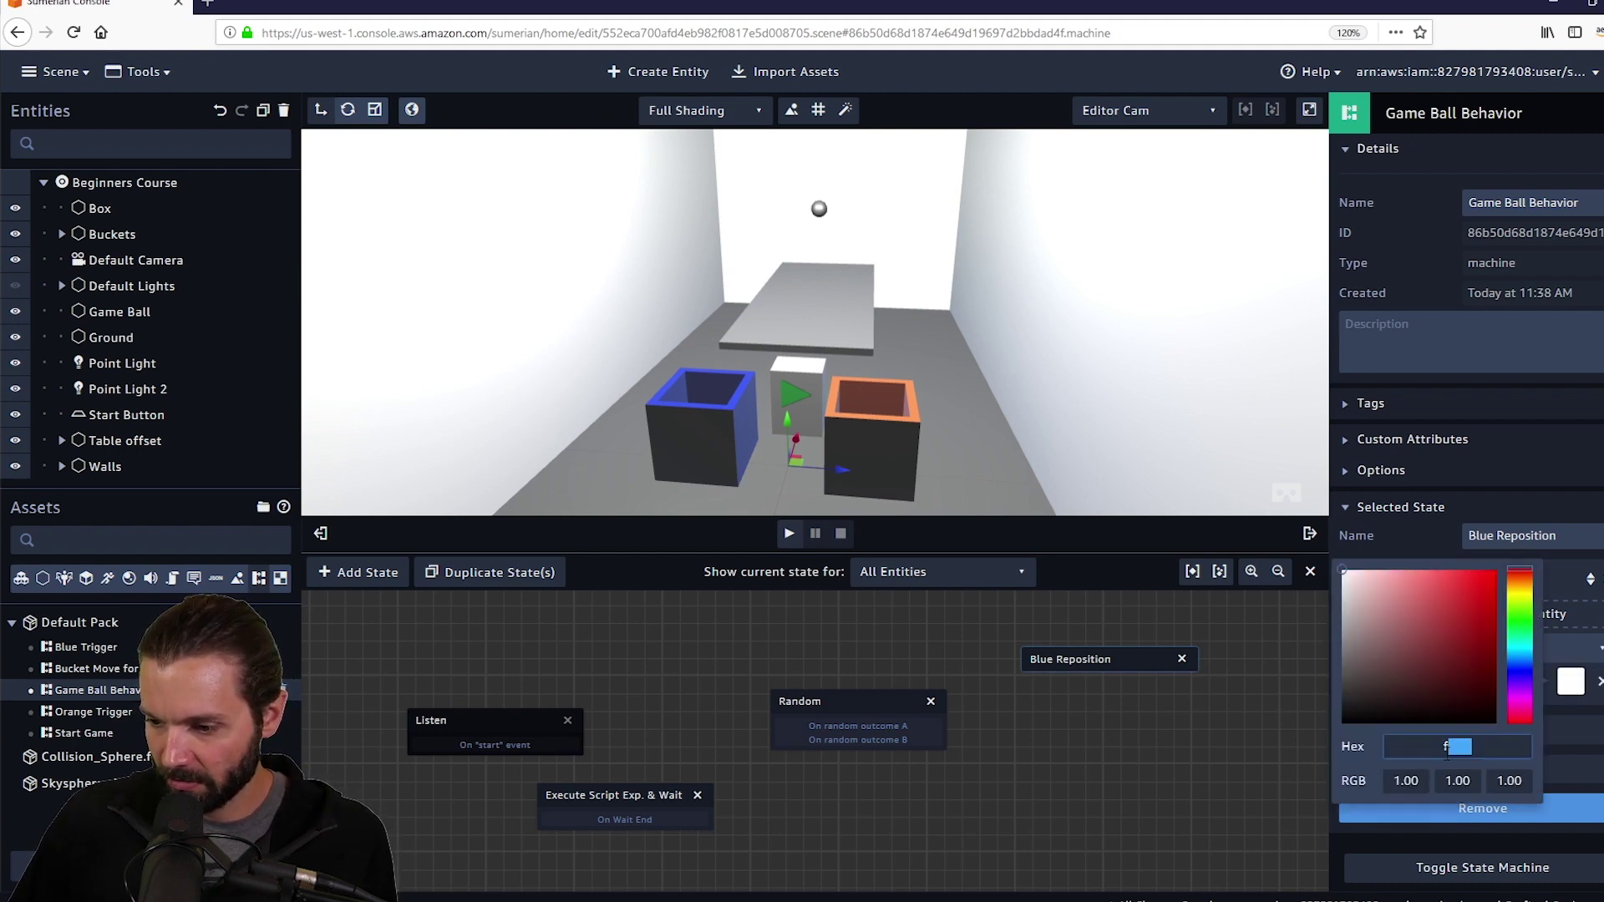
{"action": "key", "text": "Return"}
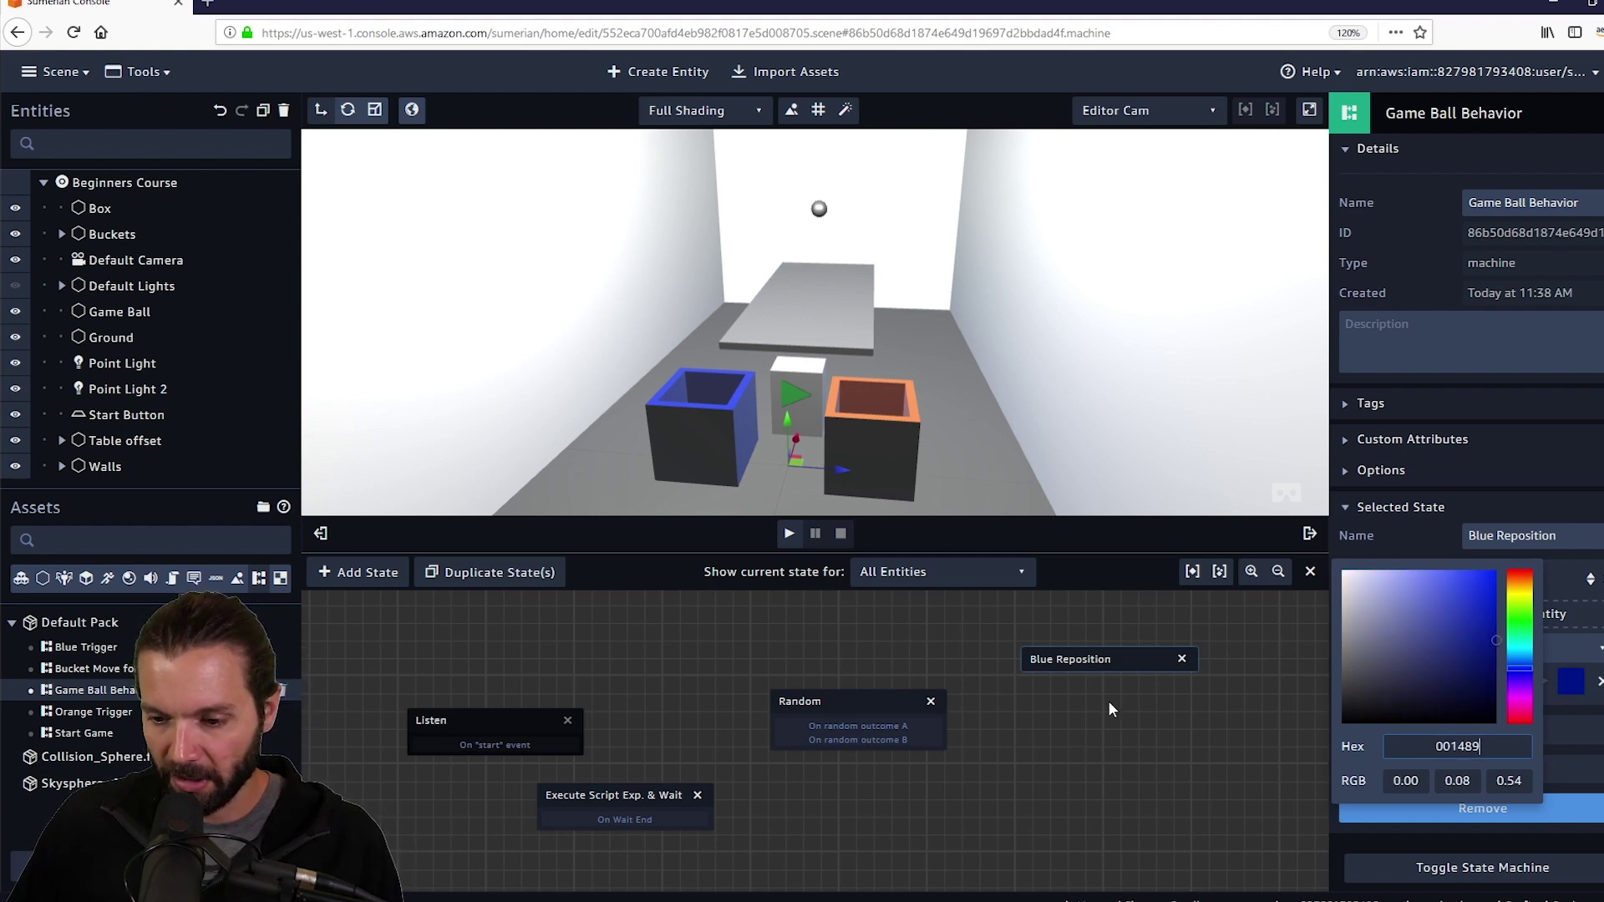
{"action": "left_click", "coordinate": [1128, 730]}
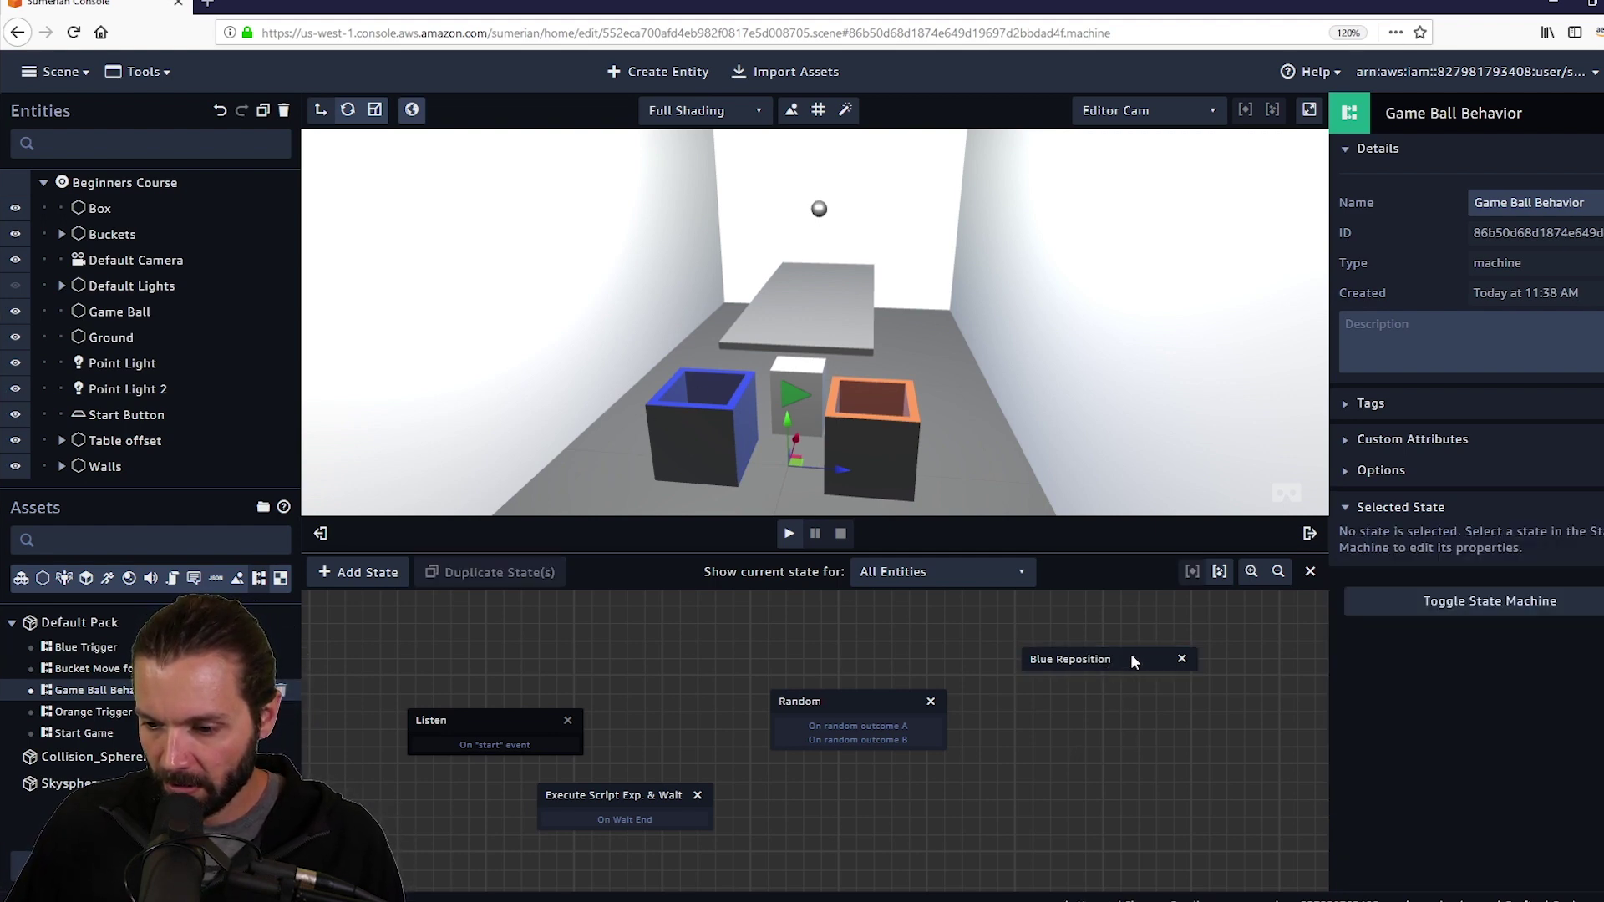
{"action": "left_click_drag", "start_coordinate": [1133, 661], "coordinate": [1138, 644]}
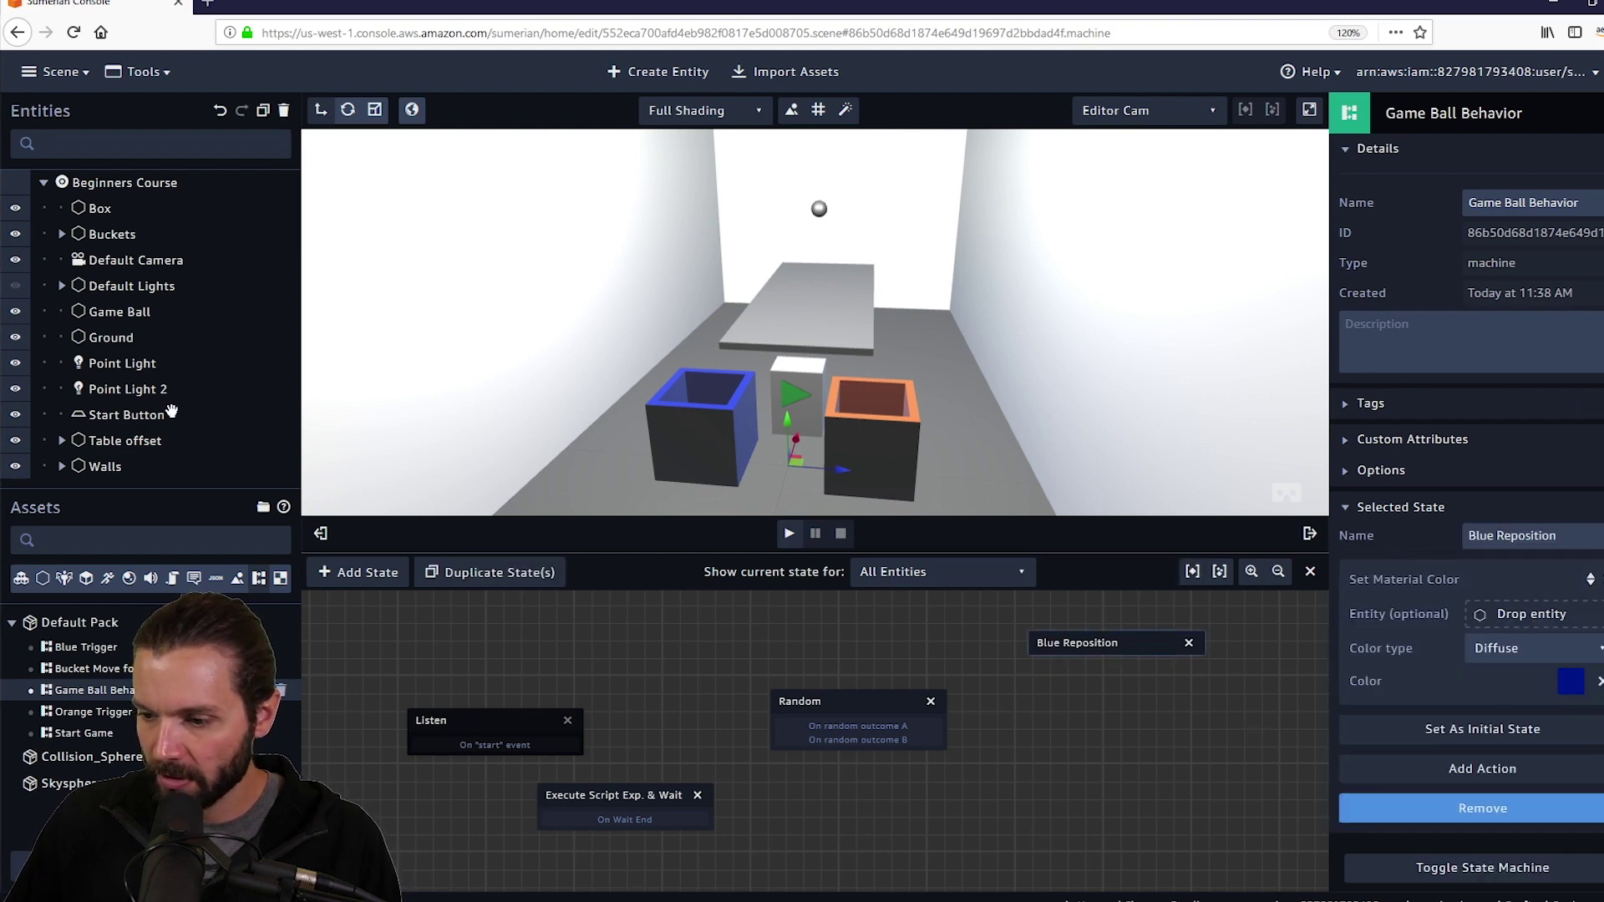
{"action": "left_click_drag", "start_coordinate": [108, 312], "coordinate": [1538, 615]}
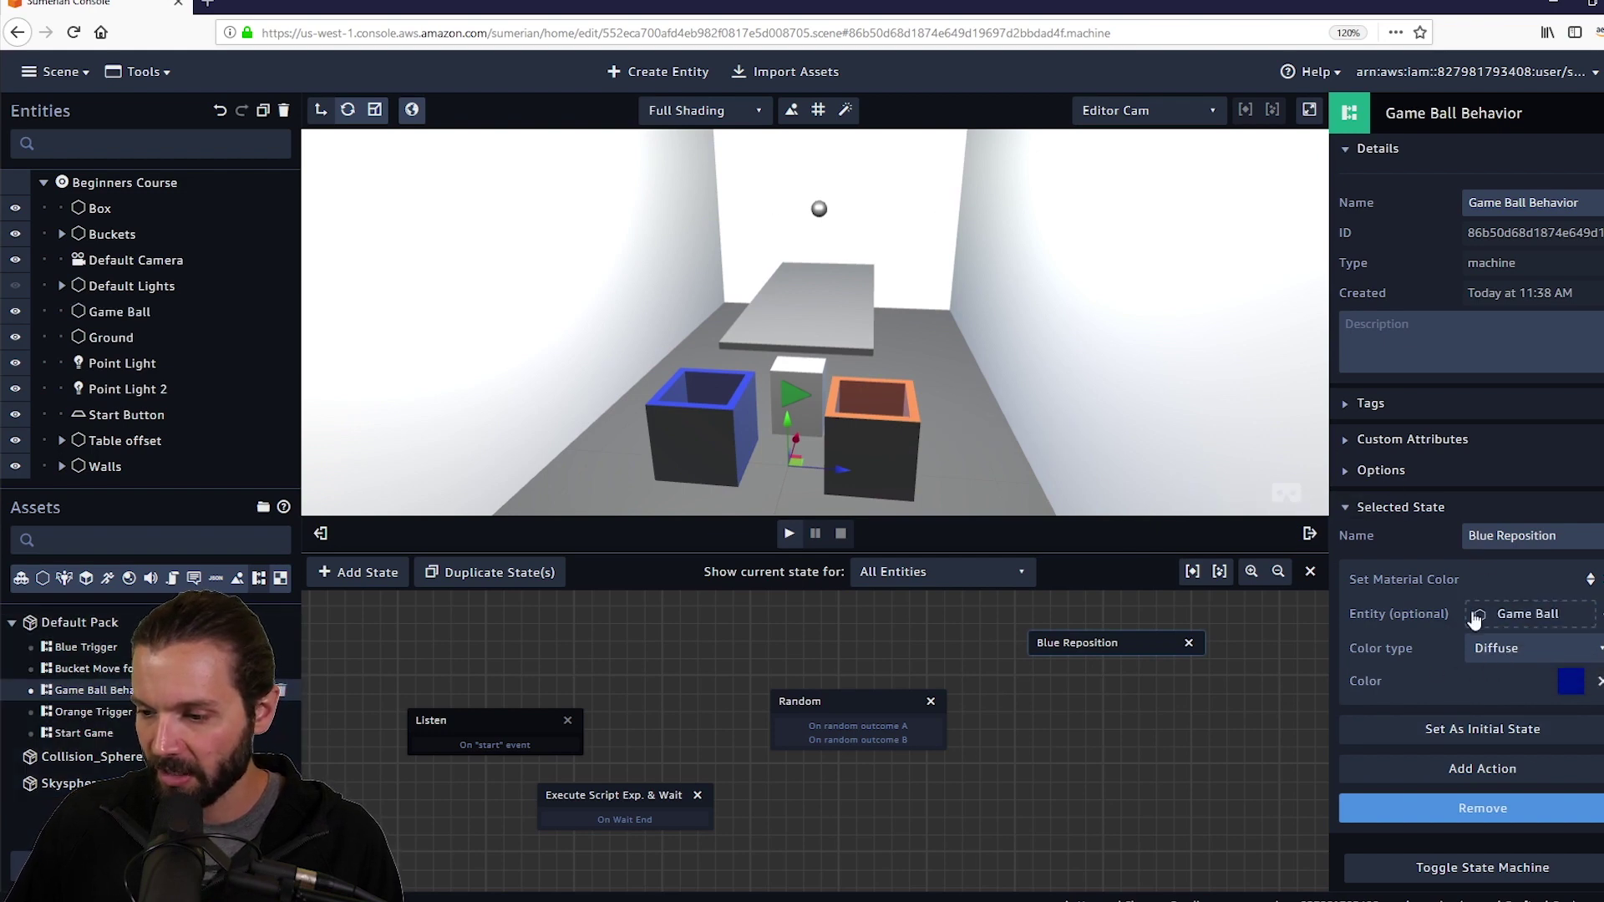
Add an Execute Script Expression action to the Blue Reposition state.
{"action": "left_click", "coordinate": [1488, 774]}
{"action": "type", "text": "set"}
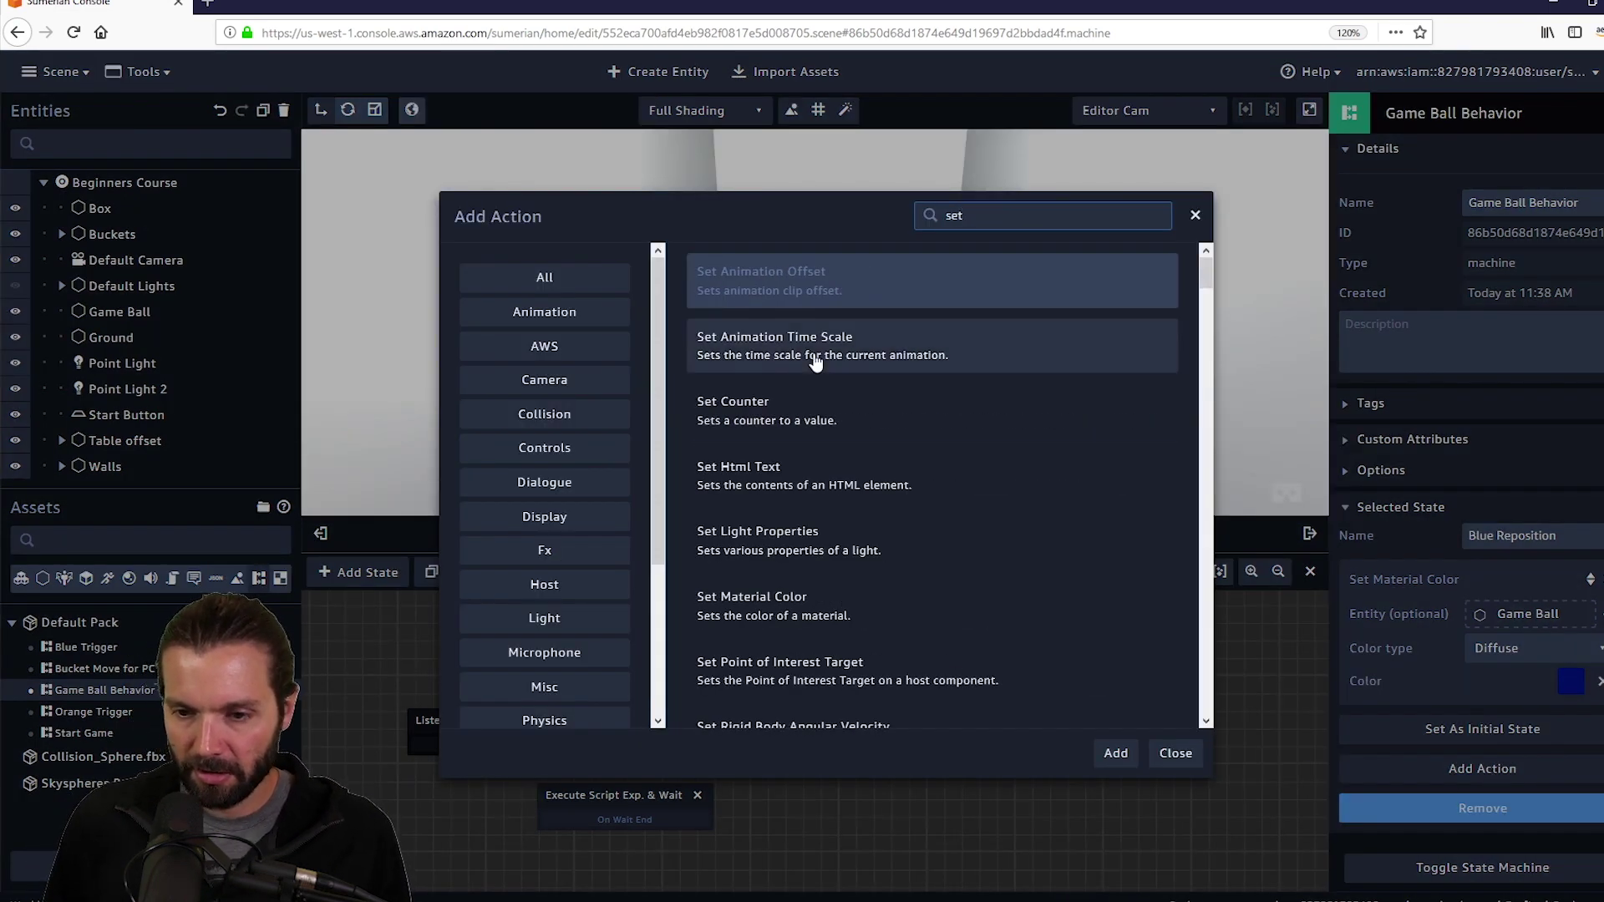
{"action": "type", "text": " a"}
{"action": "key", "text": "BackSpace"}
{"action": "key", "text": "BackSpace"}
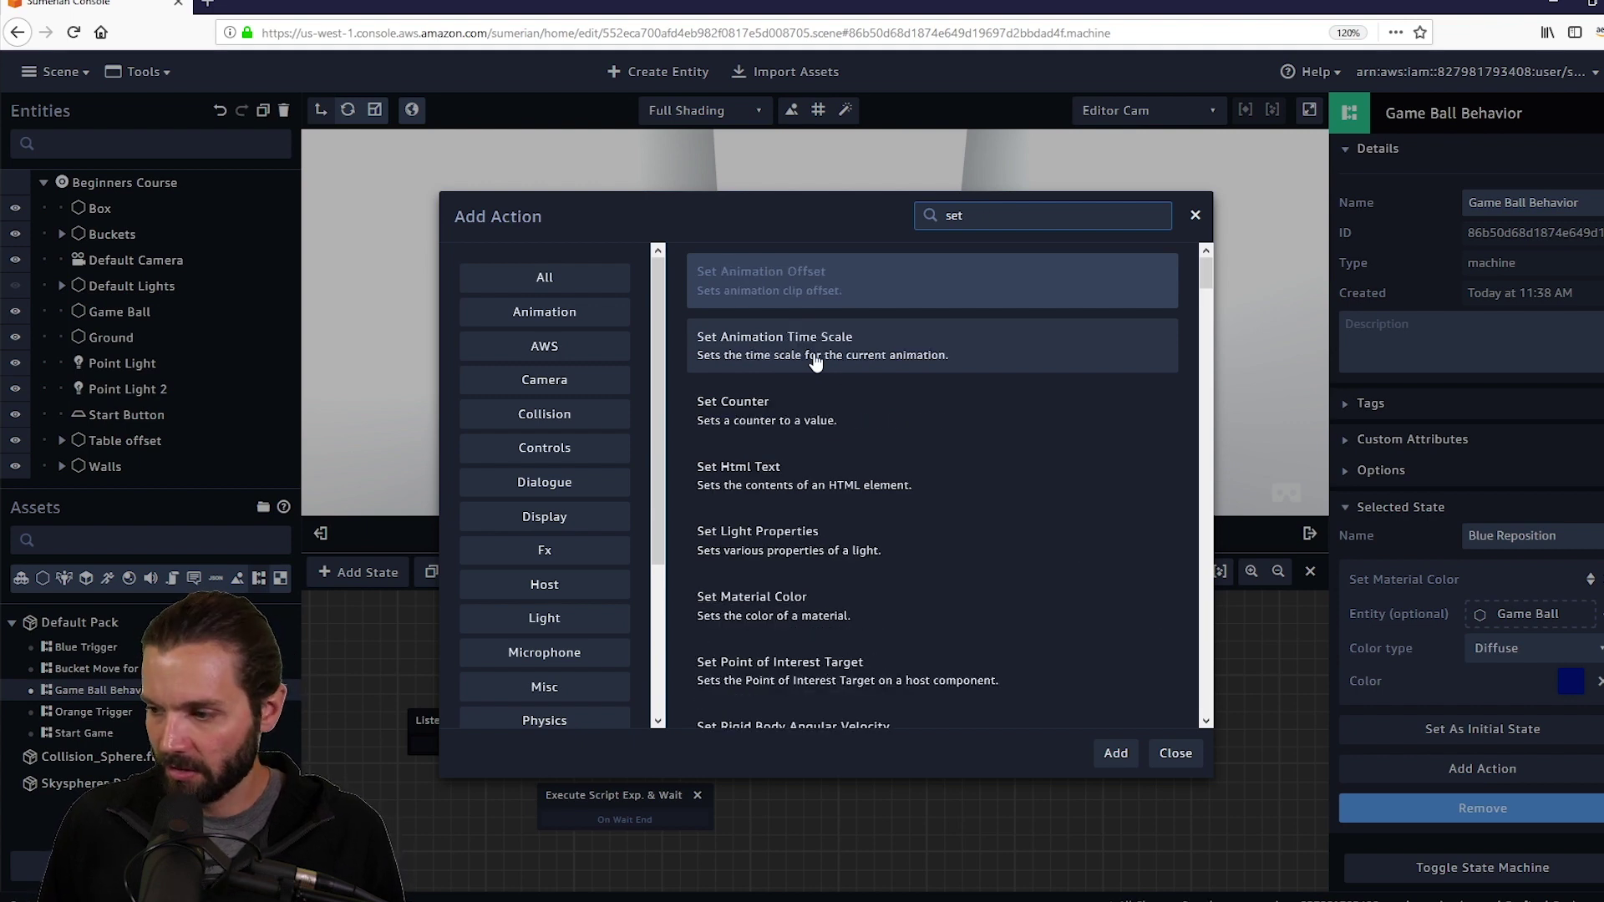
{"action": "type", "text": "script"}
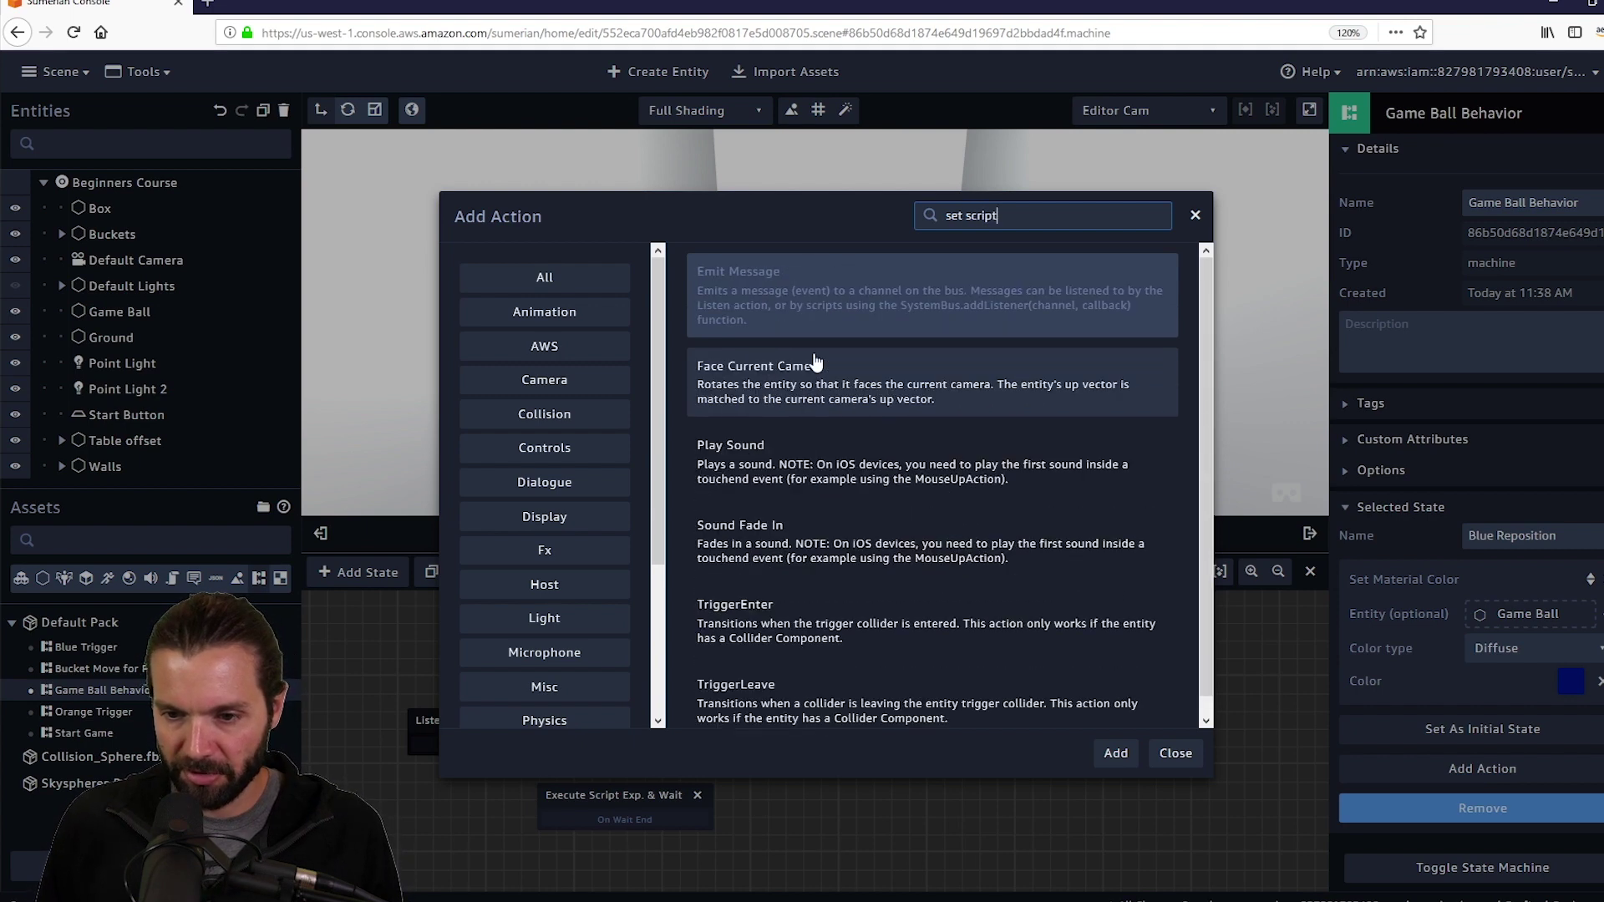
{"action": "key", "text": "BackSpace"}
{"action": "key", "text": "BackSpace"}
{"action": "key", "text": "BackSpace"}
{"action": "key", "text": "BackSpace"}
{"action": "key", "text": "BackSpace"}
{"action": "key", "text": "BackSpace"}
{"action": "key", "text": "BackSpace"}
{"action": "key", "text": "BackSpace"}
{"action": "key", "text": "BackSpace"}
{"action": "key", "text": "BackSpace"}
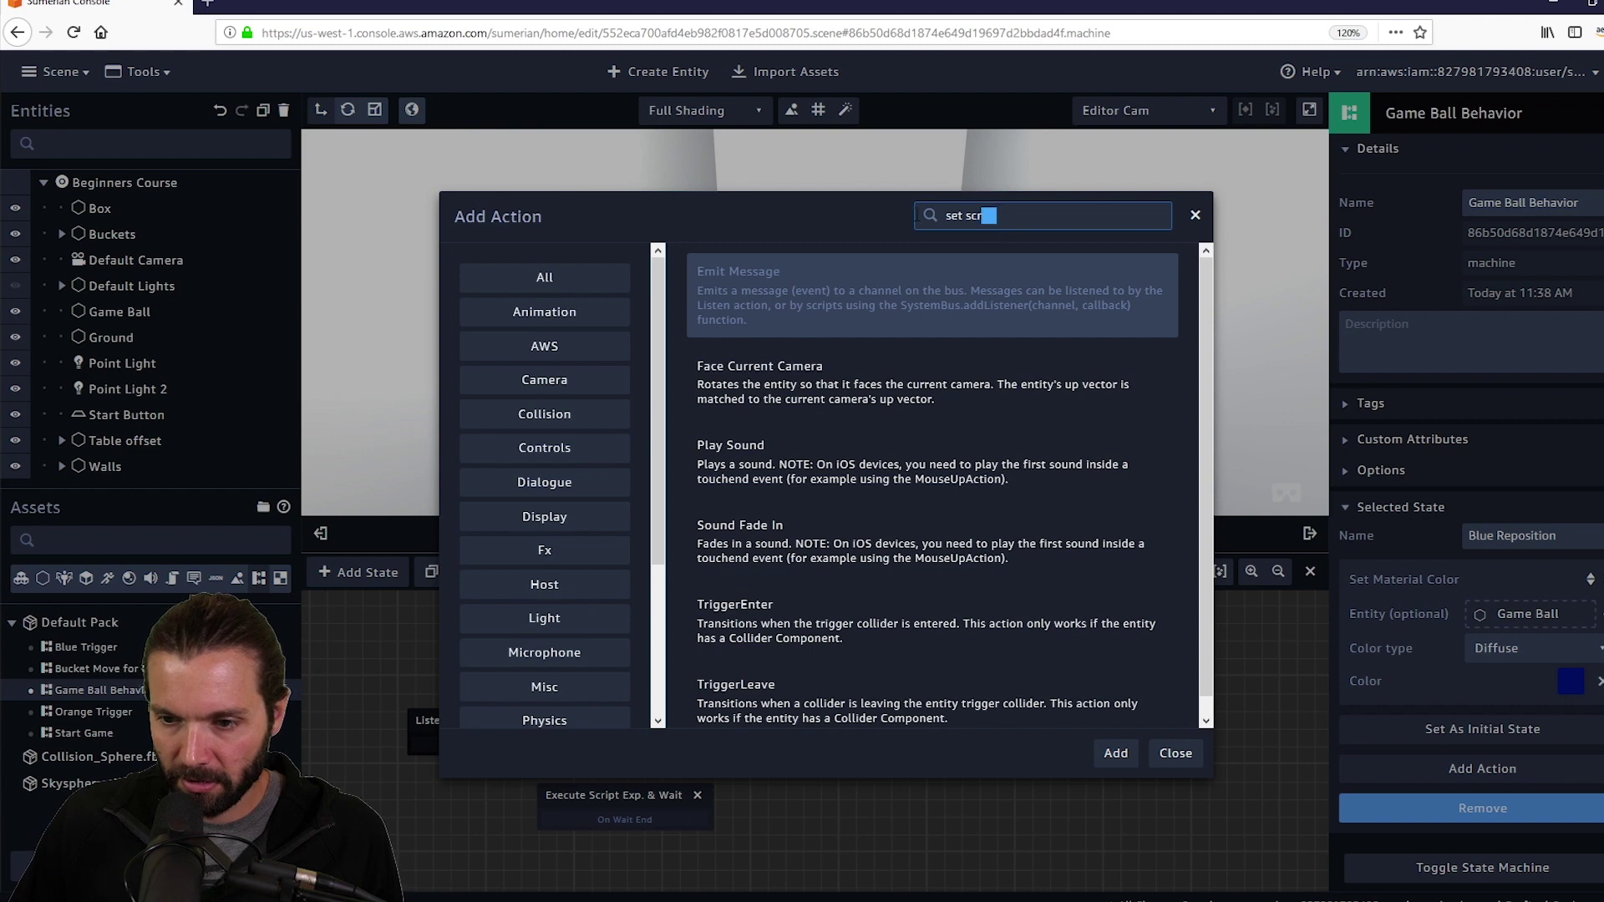
{"action": "type", "text": "execute"}
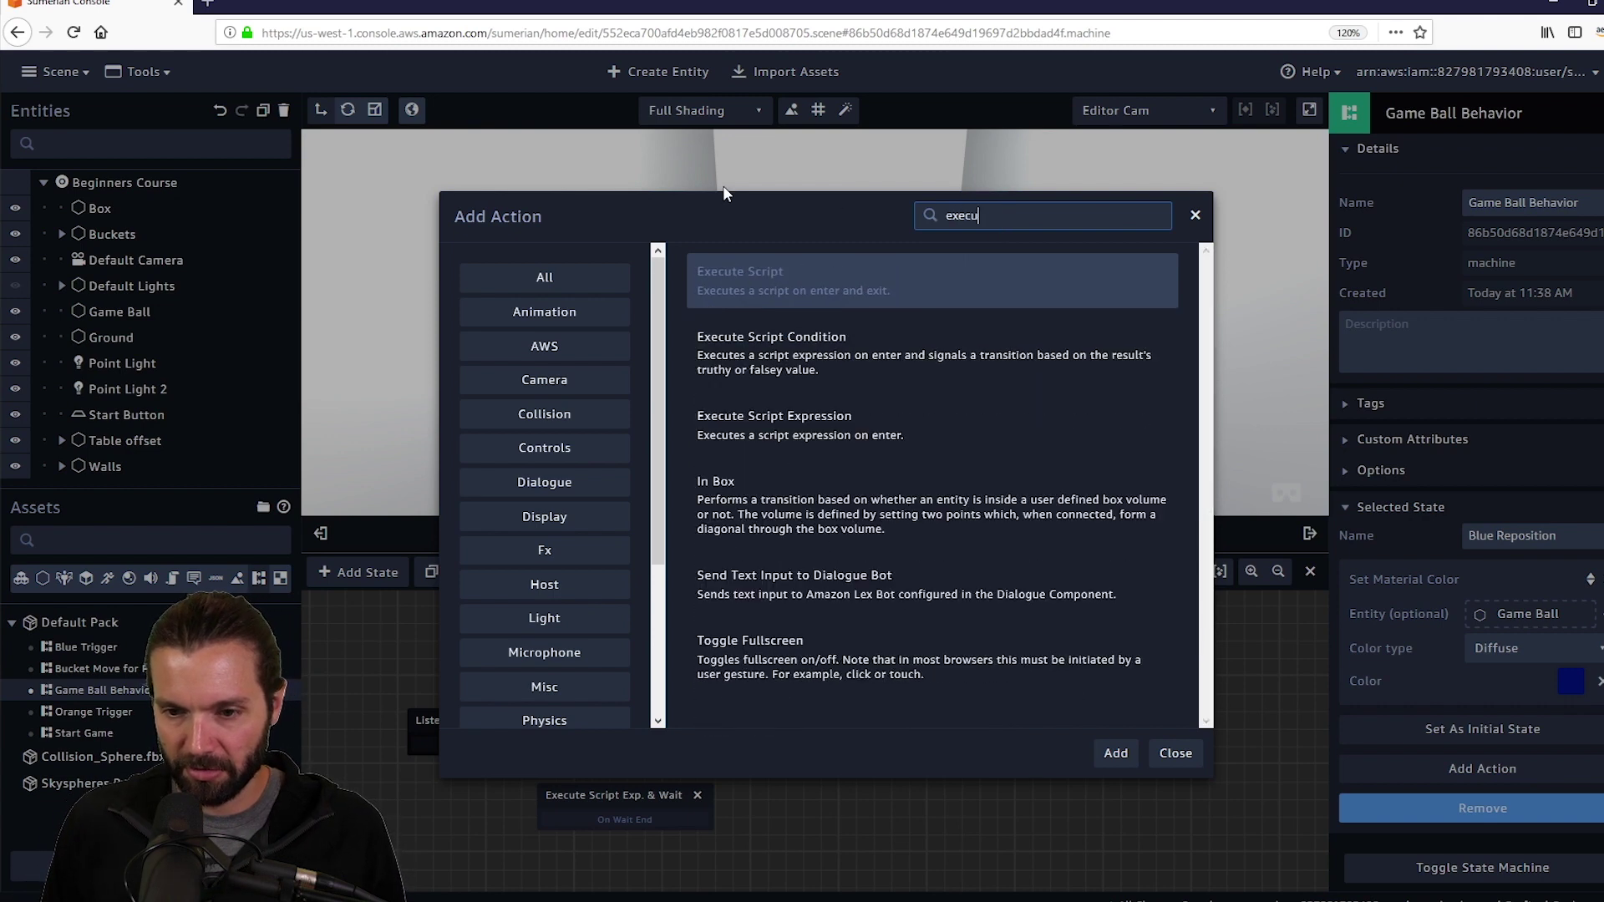
{"action": "left_click", "coordinate": [869, 428]}
{"action": "left_click", "coordinate": [1116, 756]}
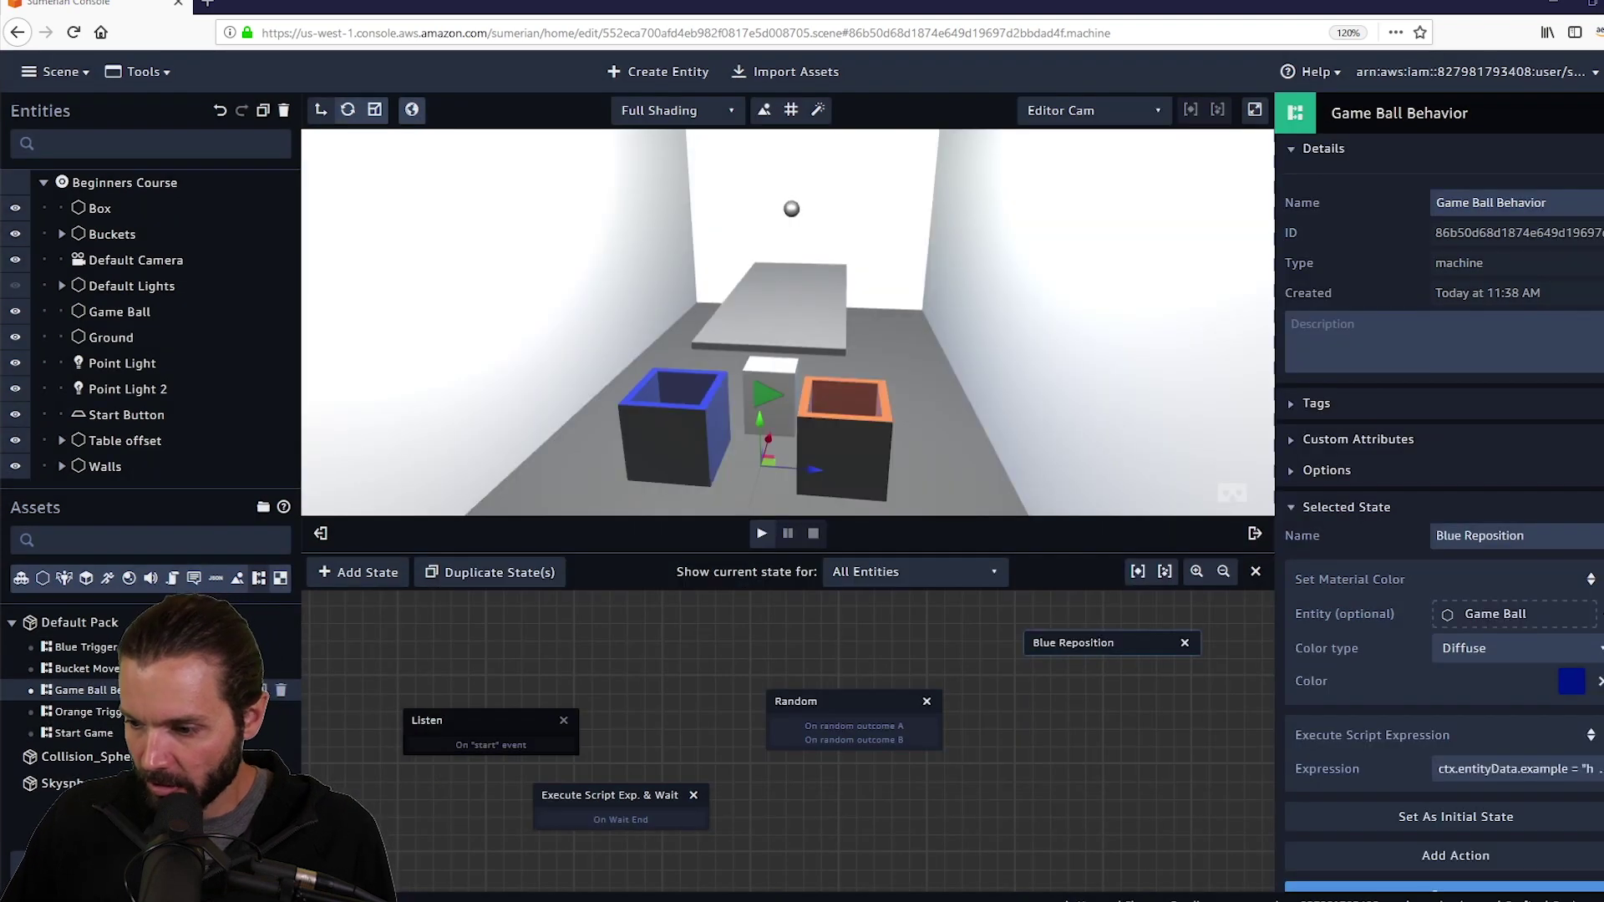
Set the Blue Reposition state's script expression to ctx.worldData.ballColor = "blue".
{"action": "left_click", "coordinate": [1463, 767]}
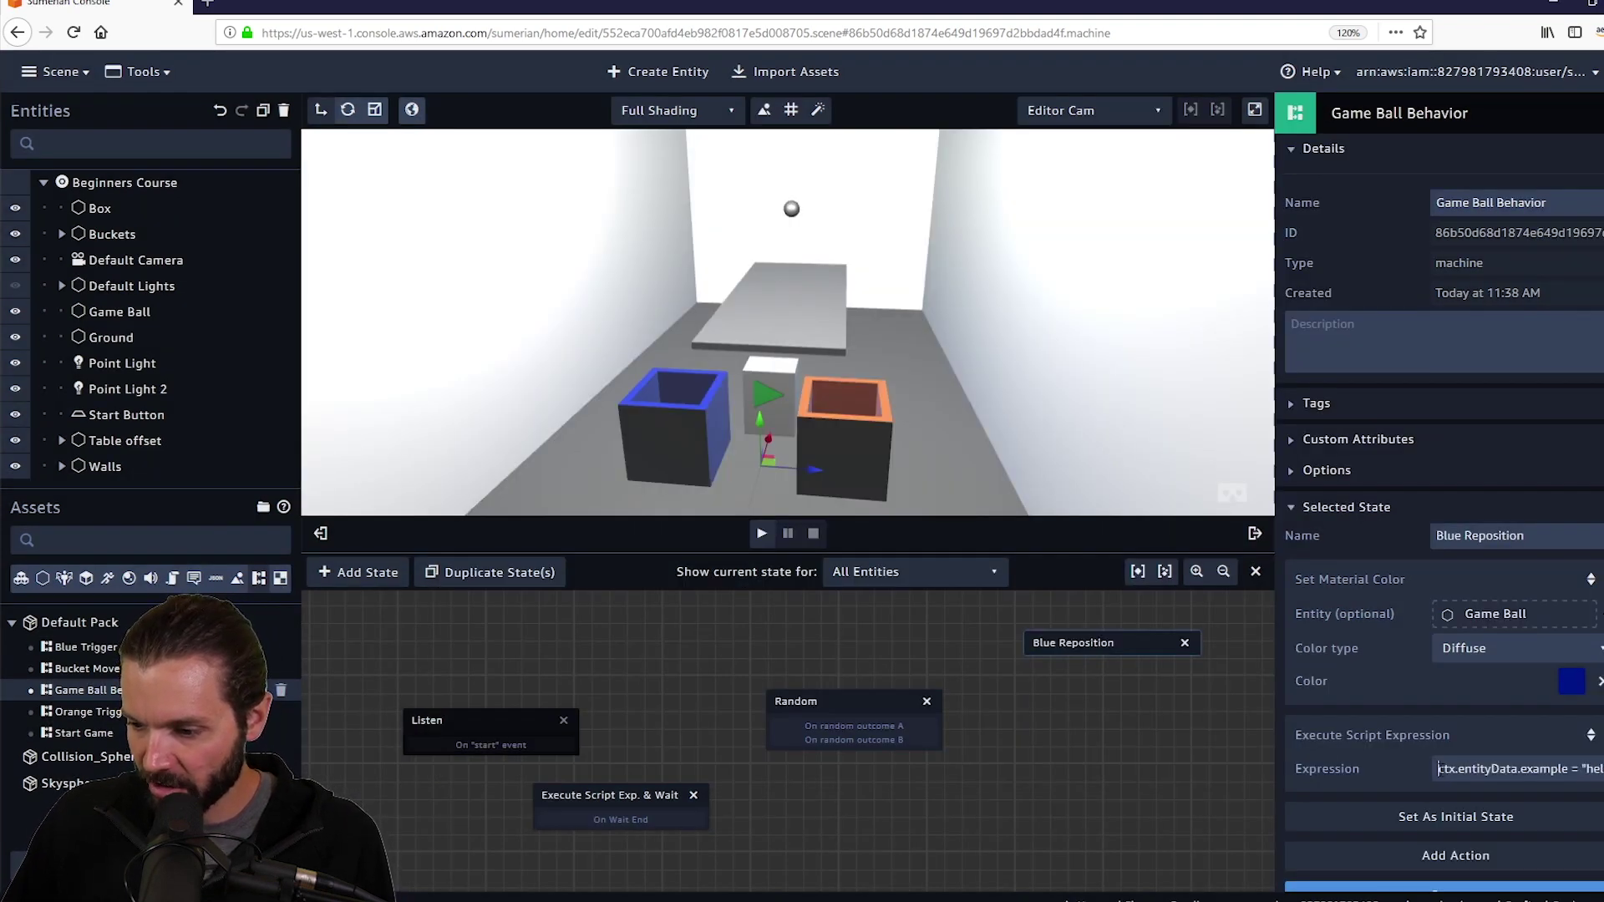
{"action": "key", "text": "ctrl+a"}
{"action": "key", "text": "ctrl+v"}
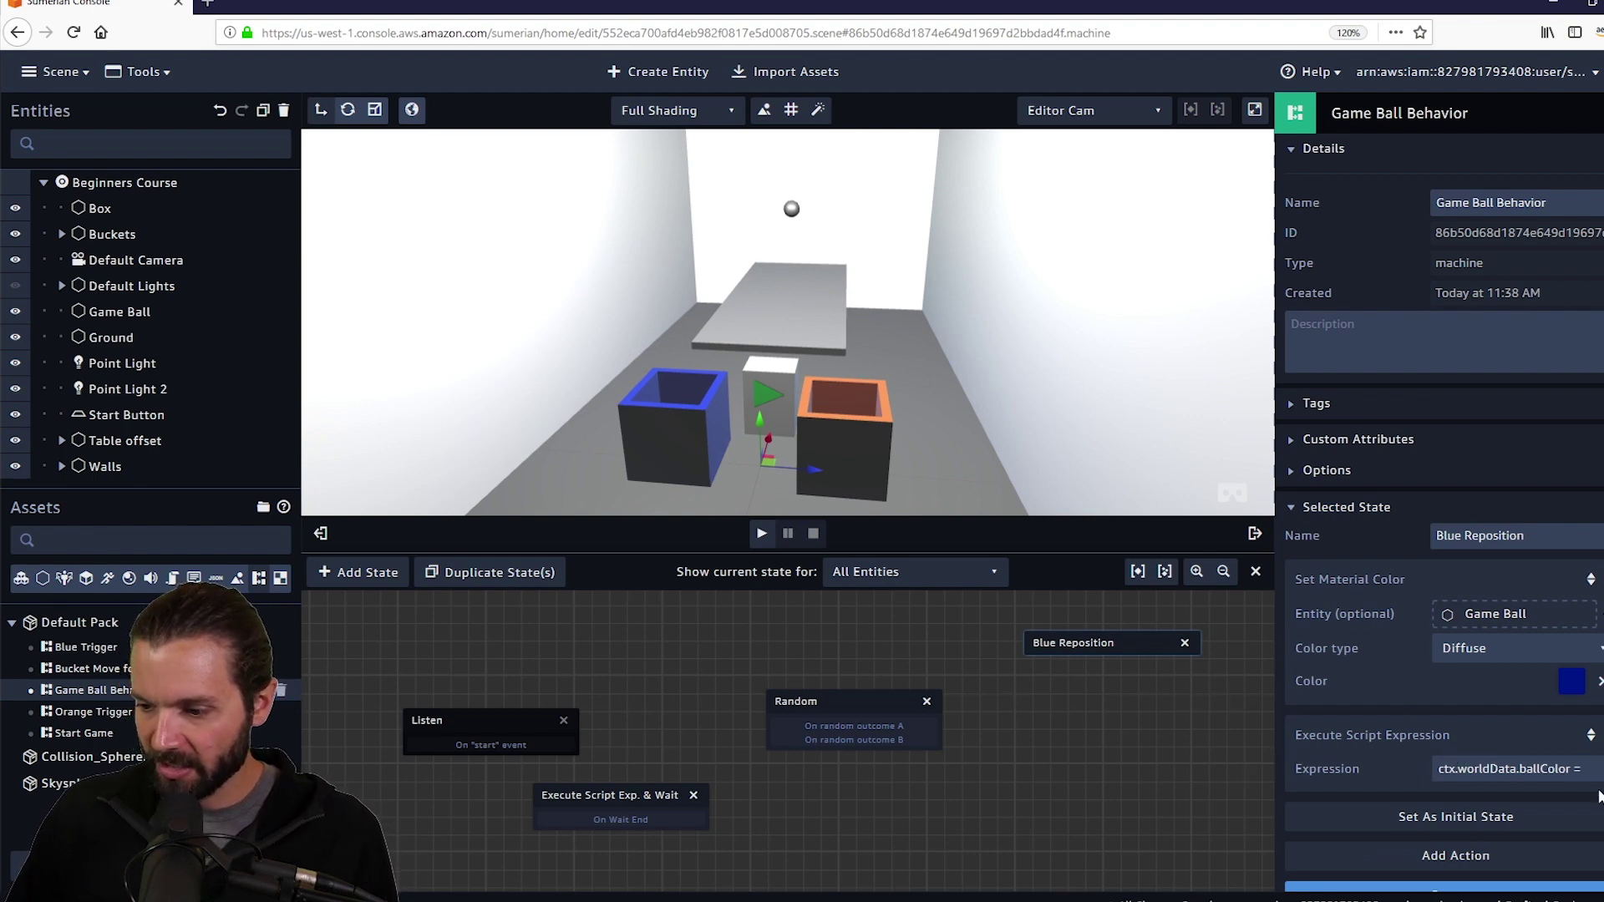
{"action": "type", "text": "\""}
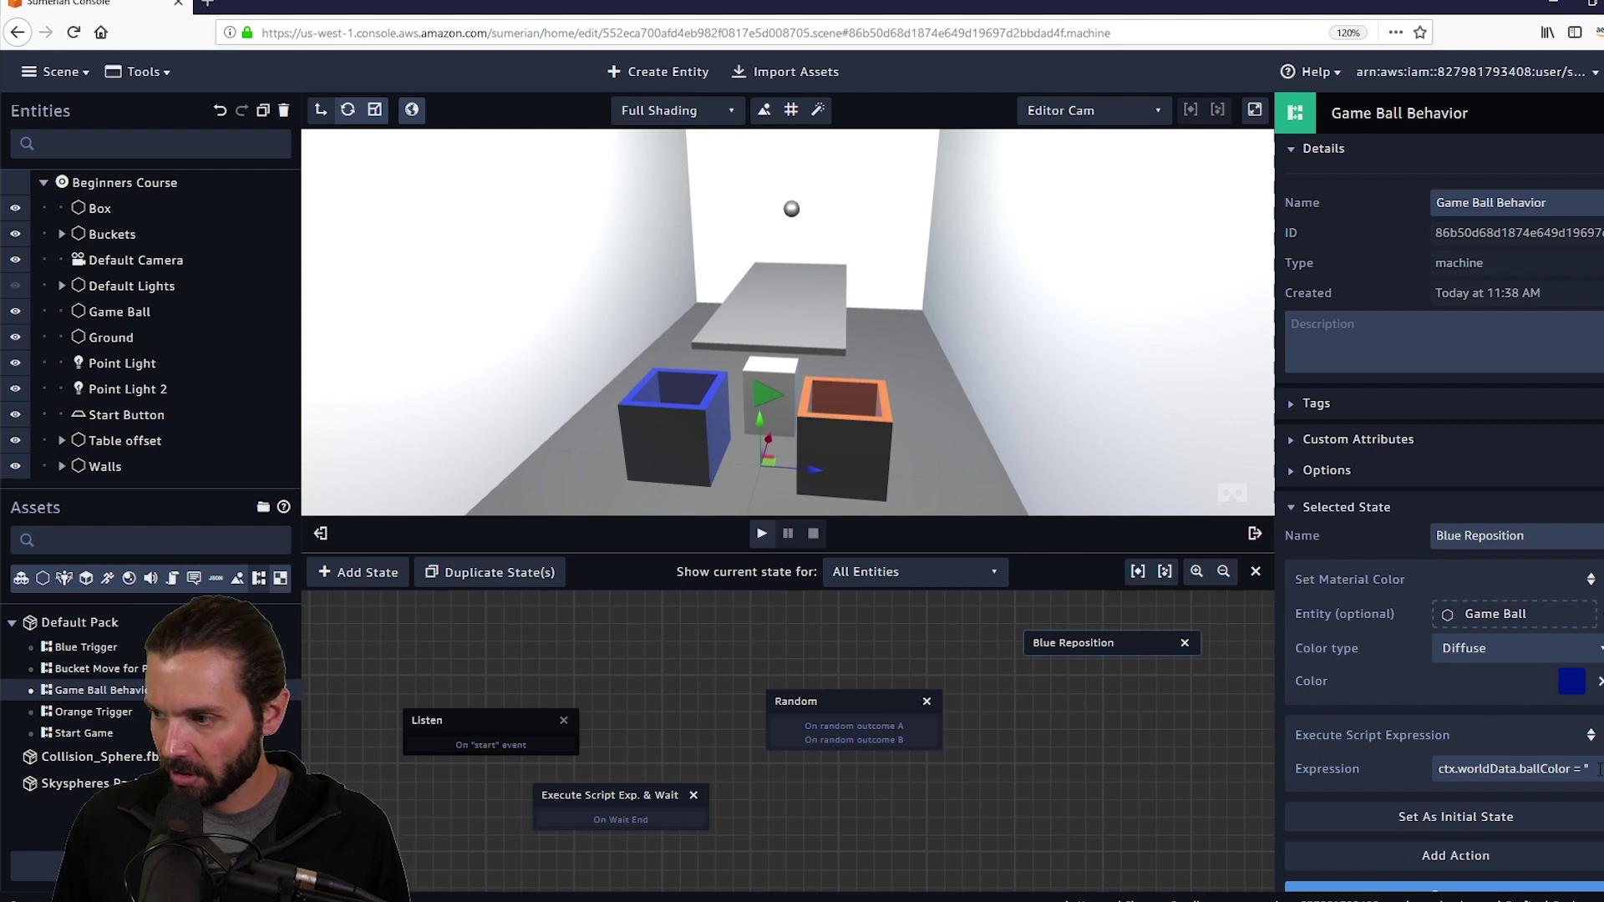
{"action": "type", "text": "blue"}
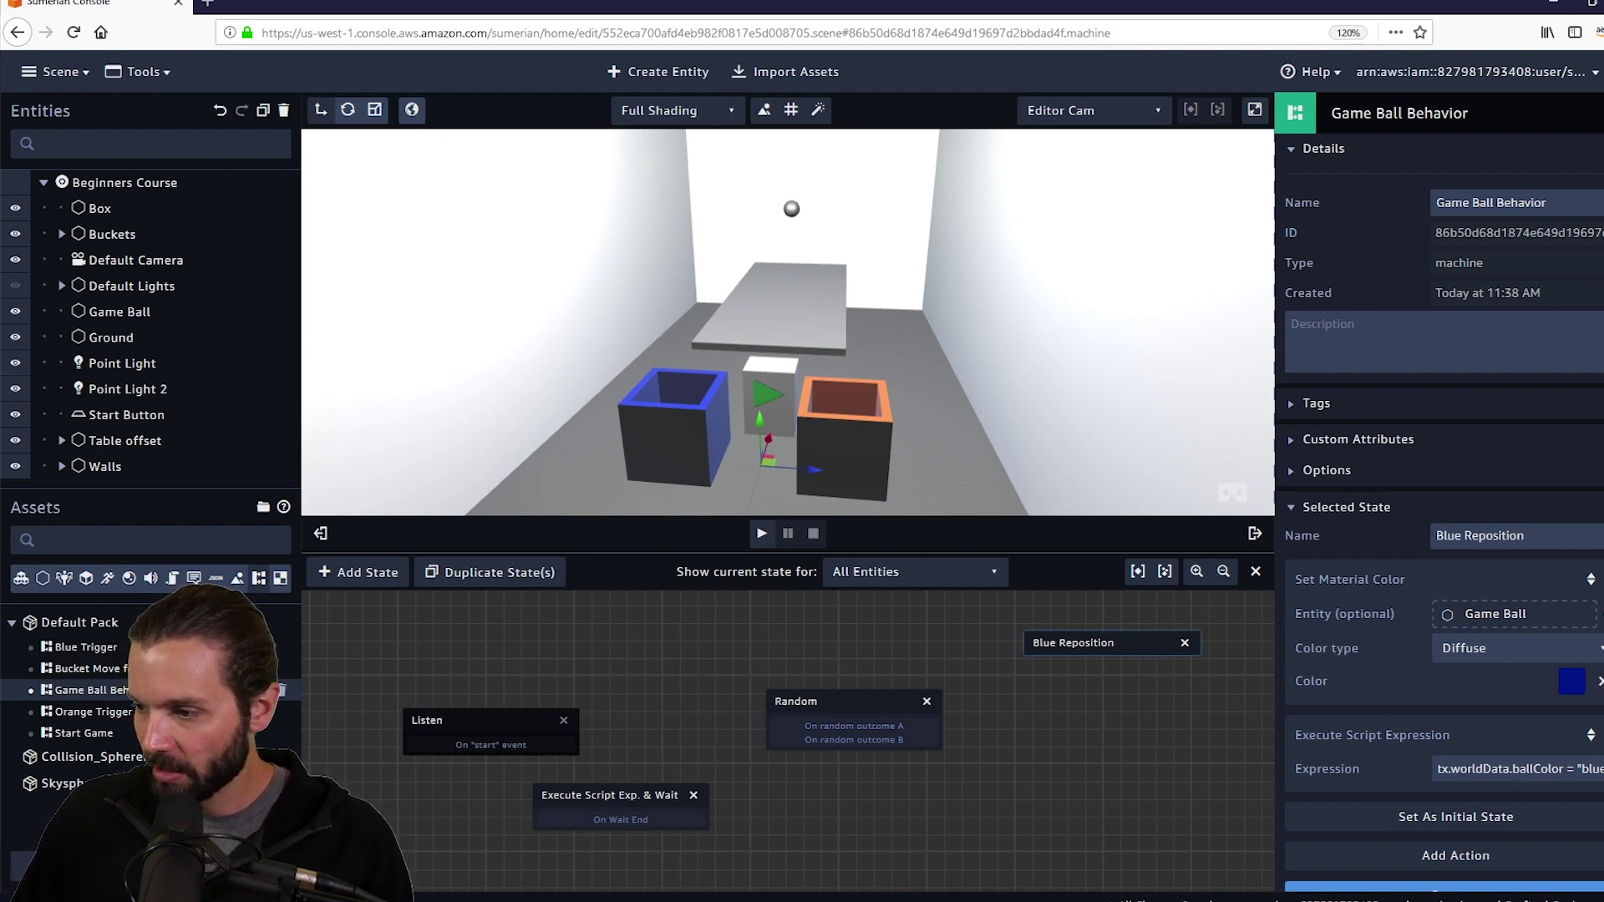
Add a Transition action to the Blue Reposition state.
{"action": "left_click", "coordinate": [1477, 865]}
{"action": "type", "text": "trans"}
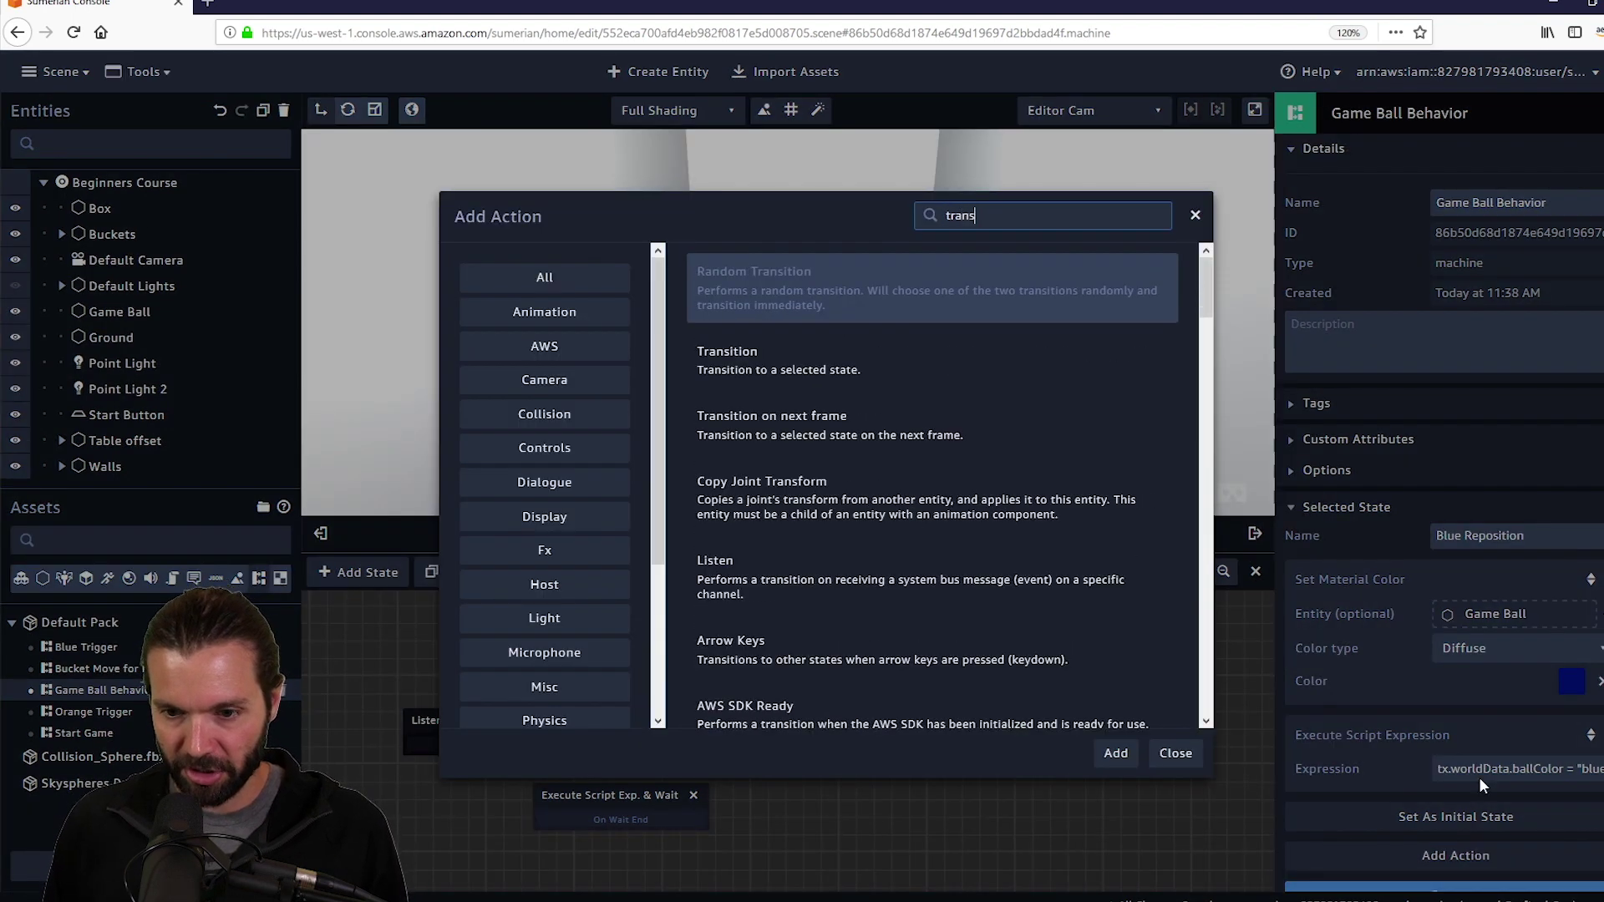
{"action": "key", "text": "Down"}
{"action": "key", "text": "Return"}
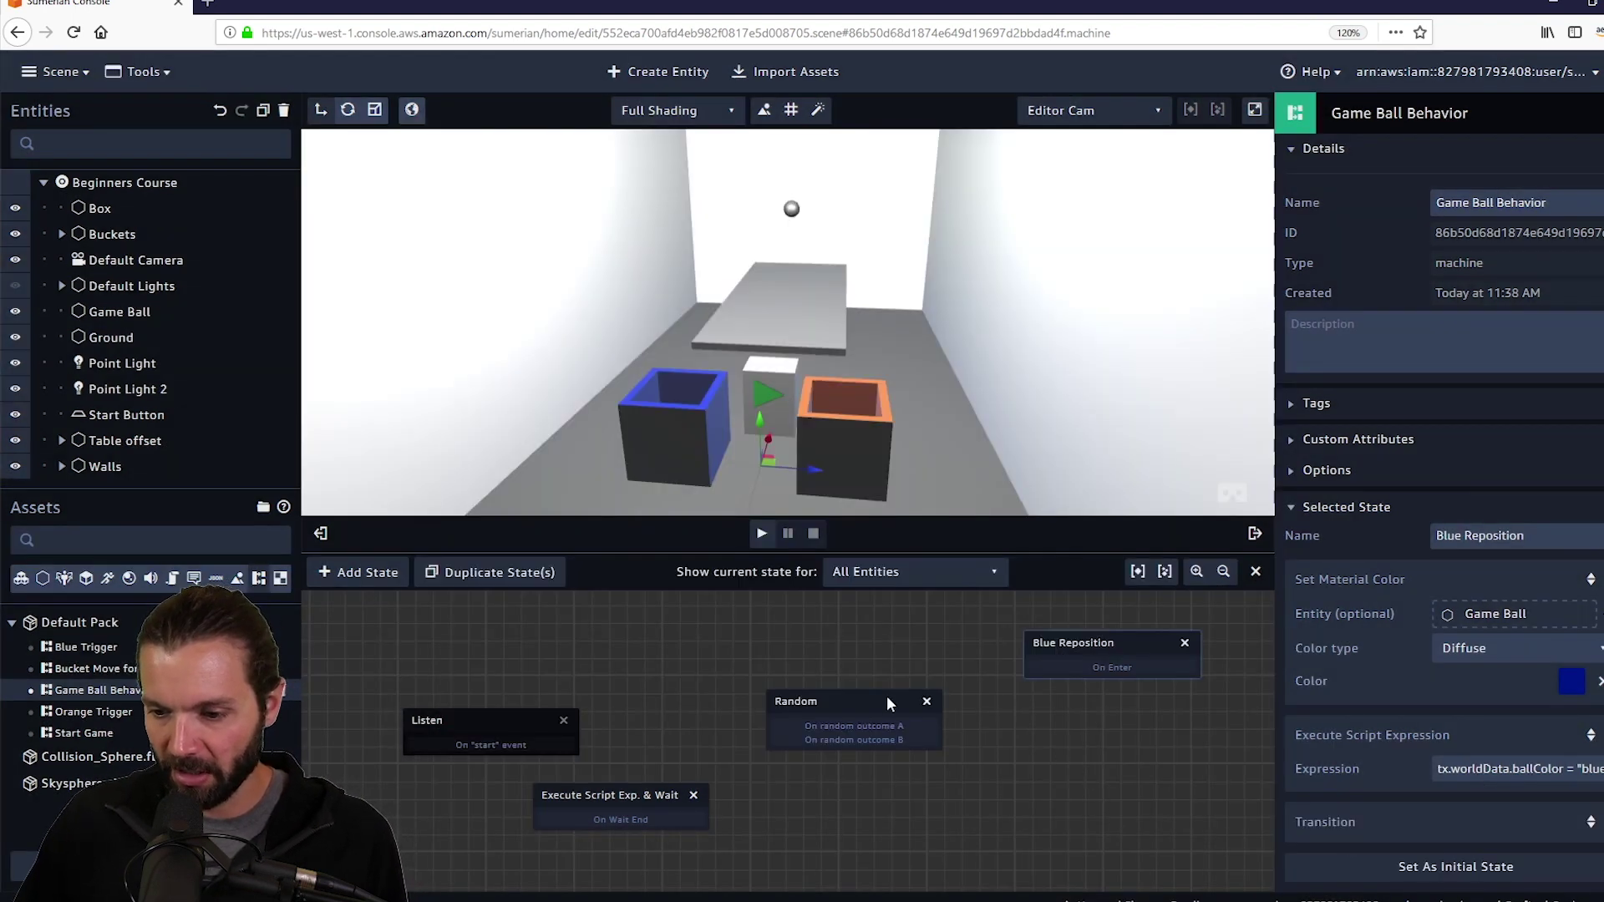
Move the Random state up in the graph and shift the Blue Reposition state slightly higher beside it.
{"action": "left_click_drag", "start_coordinate": [851, 709], "coordinate": [838, 654]}
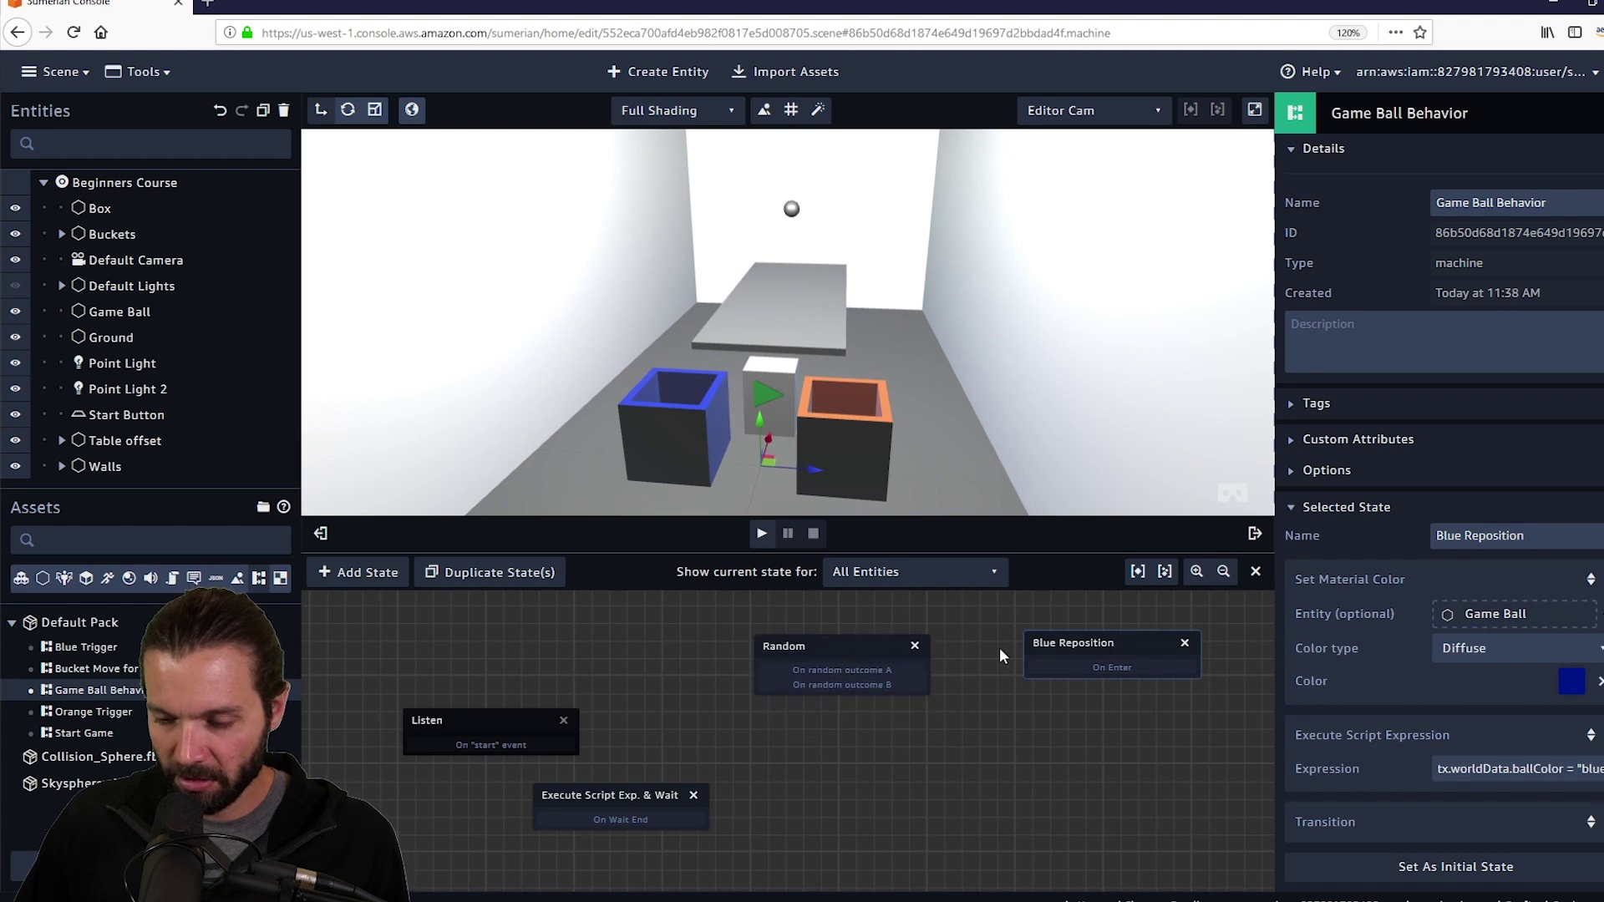
{"action": "left_click_drag", "start_coordinate": [1077, 649], "coordinate": [1091, 654]}
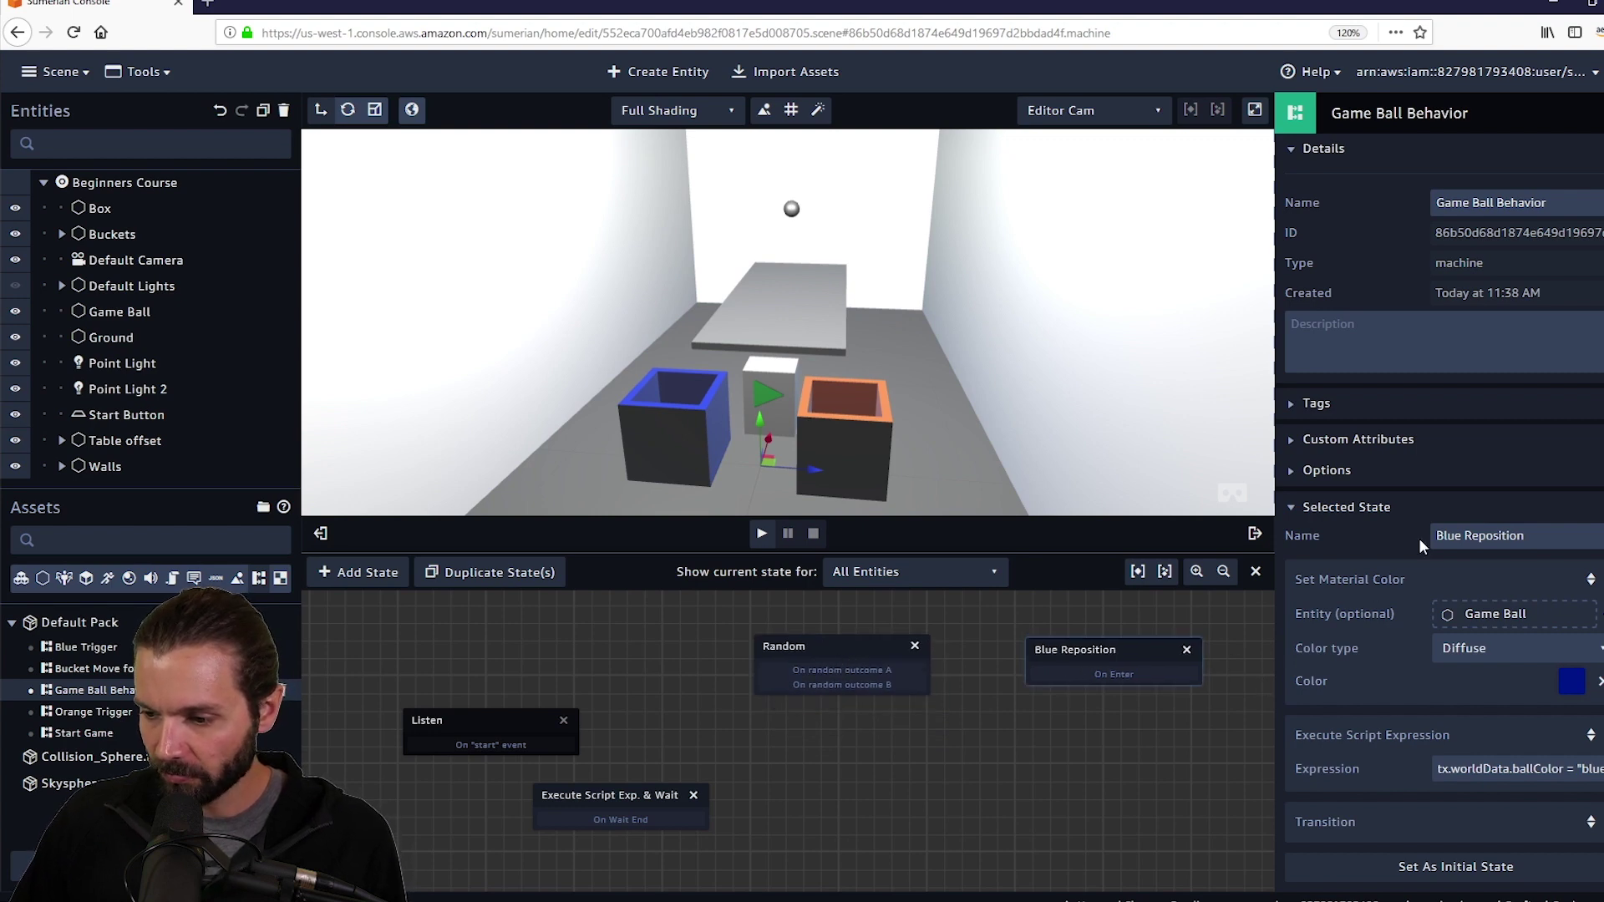
{"action": "scroll", "coordinate": [1419, 539], "scroll_direction": "down", "scroll_amount": 3}
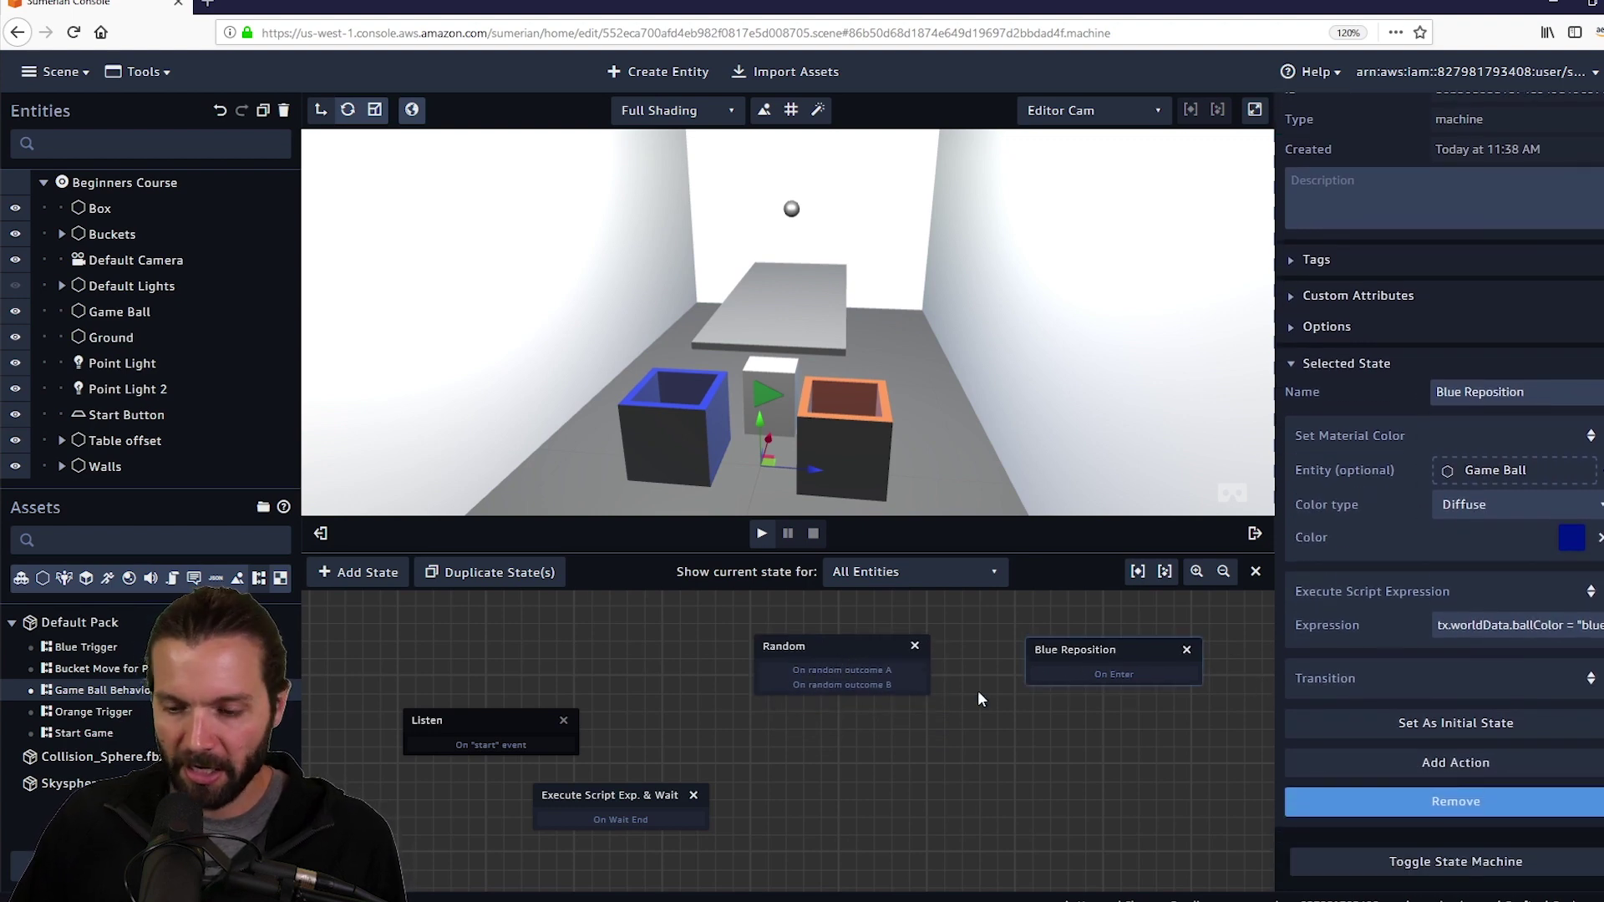
{"action": "left_click_drag", "start_coordinate": [1115, 648], "coordinate": [1125, 628]}
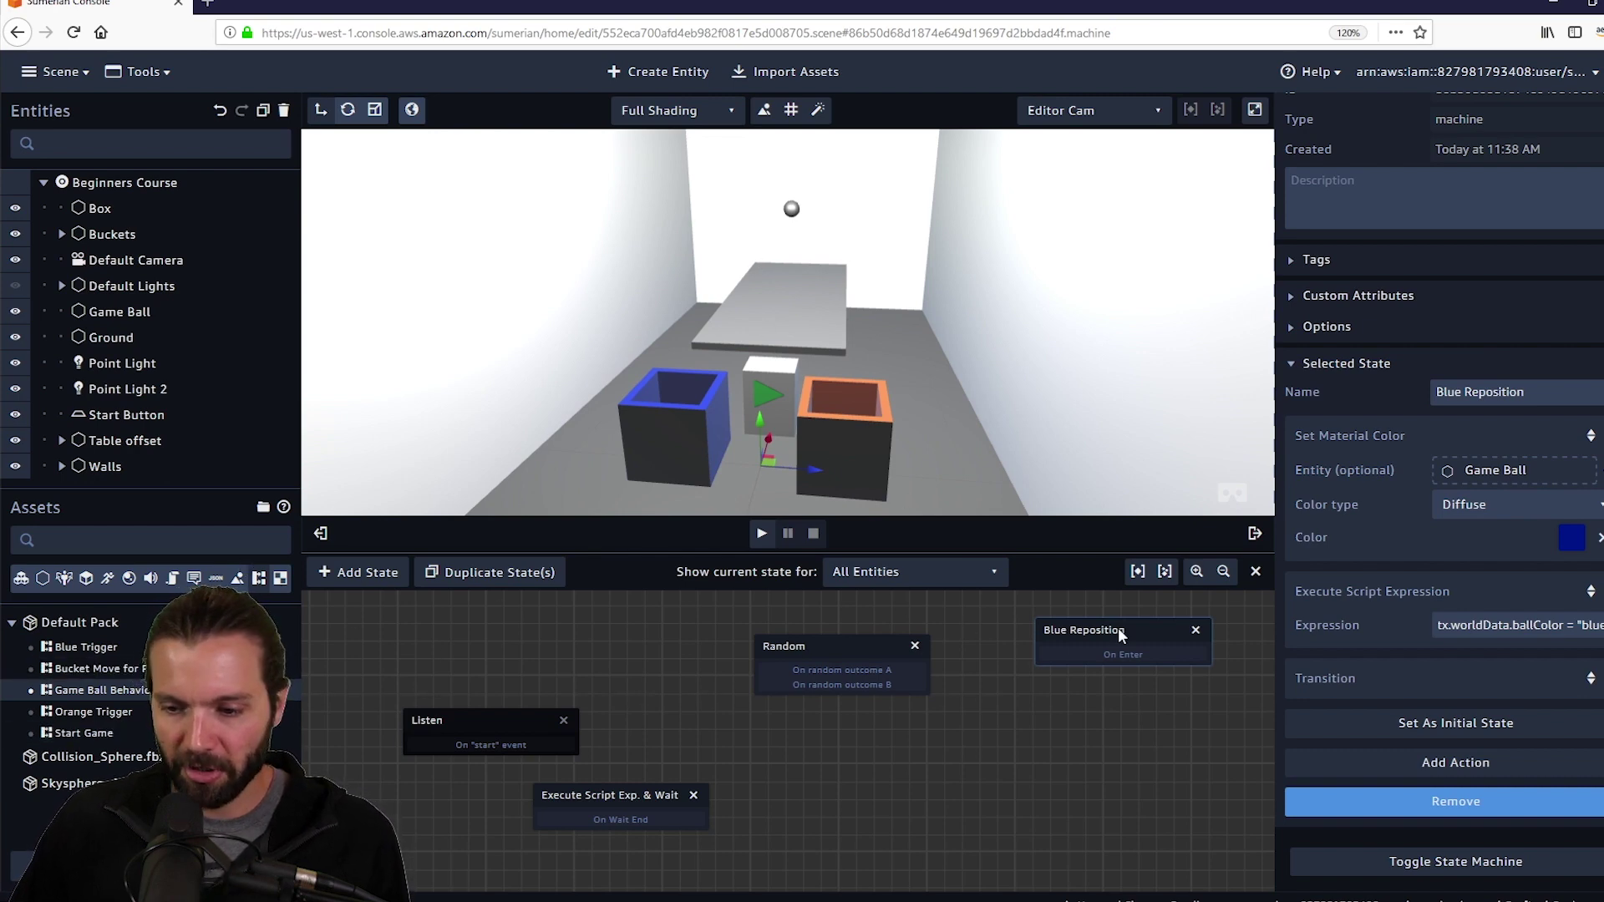
Duplicate the Blue Reposition state as Orange Reposition, placed directly below the original in the graph.
{"action": "left_click", "coordinate": [523, 573]}
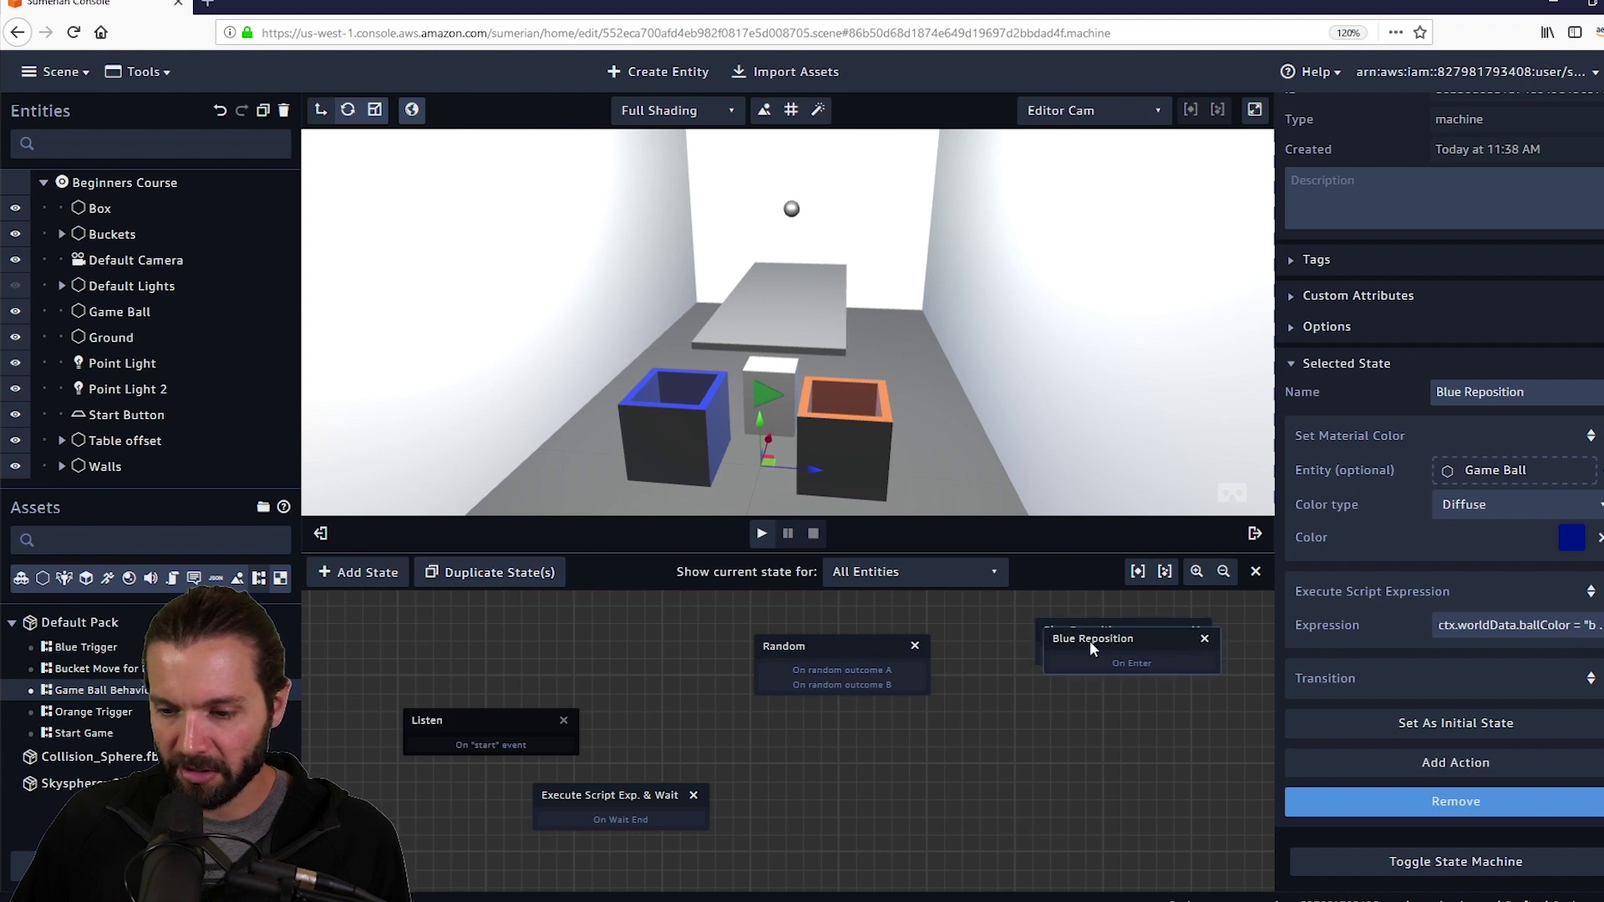
{"action": "left_click_drag", "start_coordinate": [1089, 641], "coordinate": [1082, 740]}
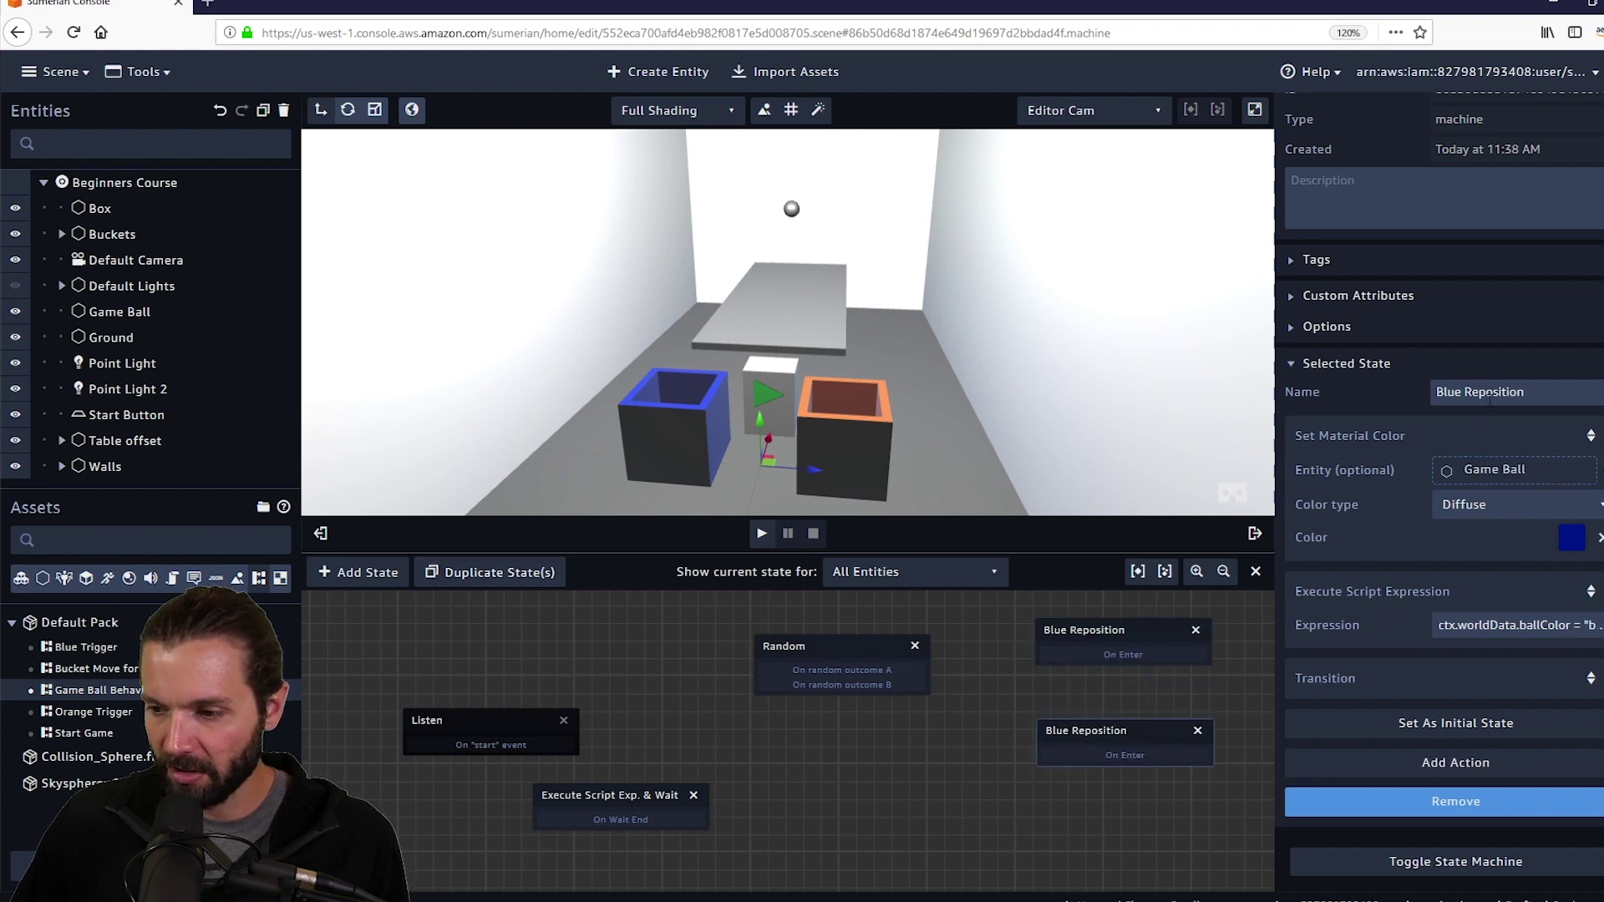
{"action": "left_click_drag", "start_coordinate": [1458, 390], "coordinate": [1426, 378]}
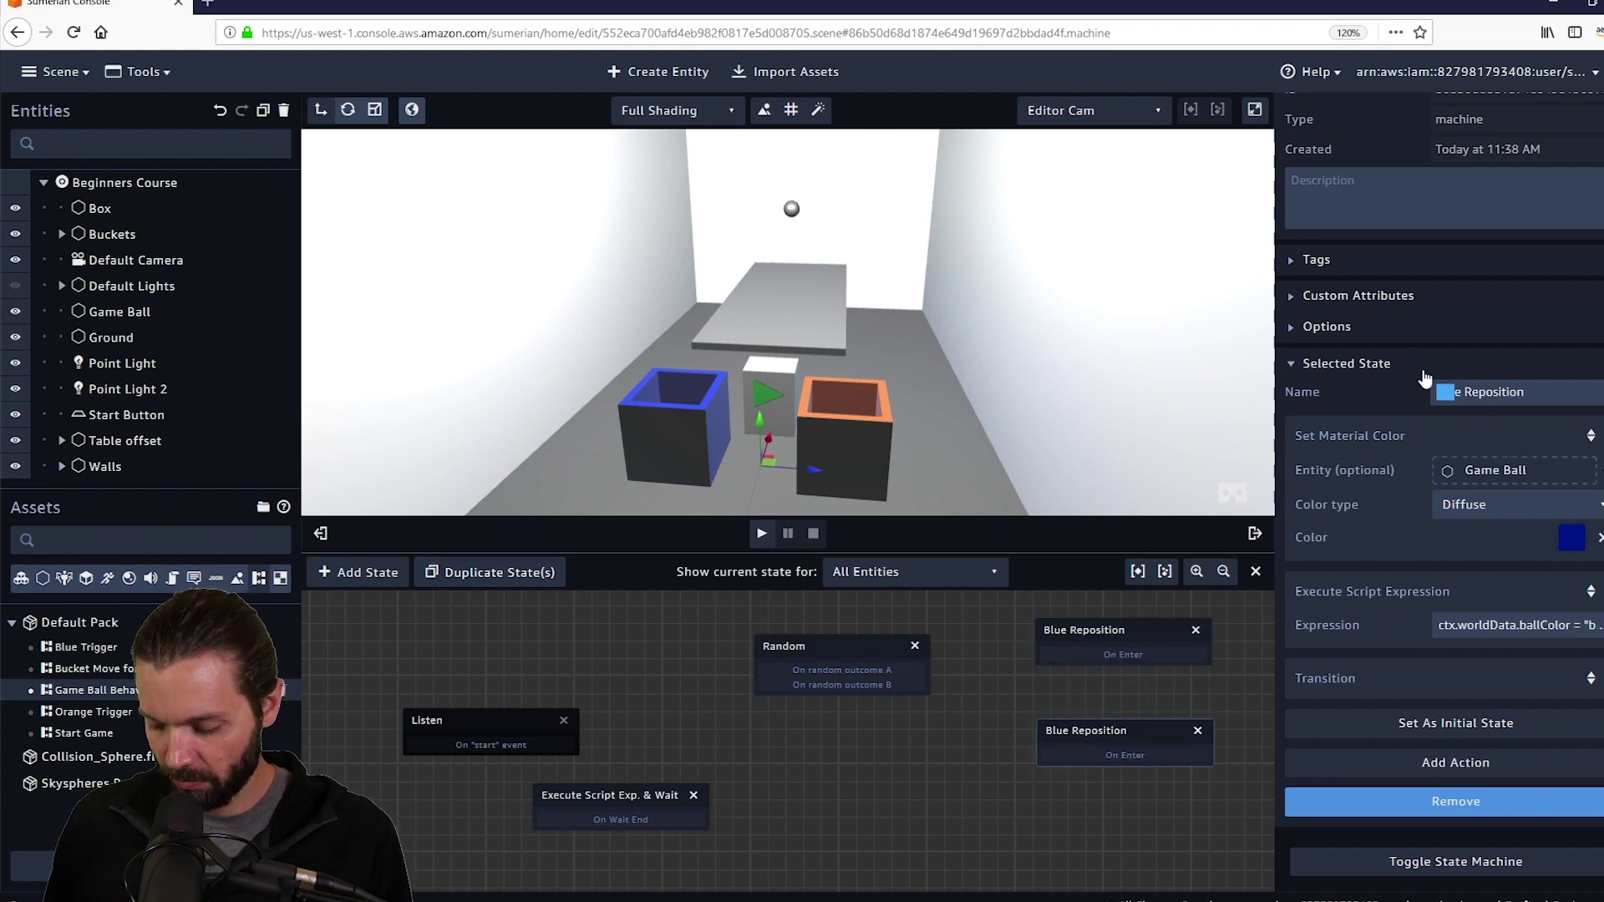
{"action": "type", "text": "Orane"}
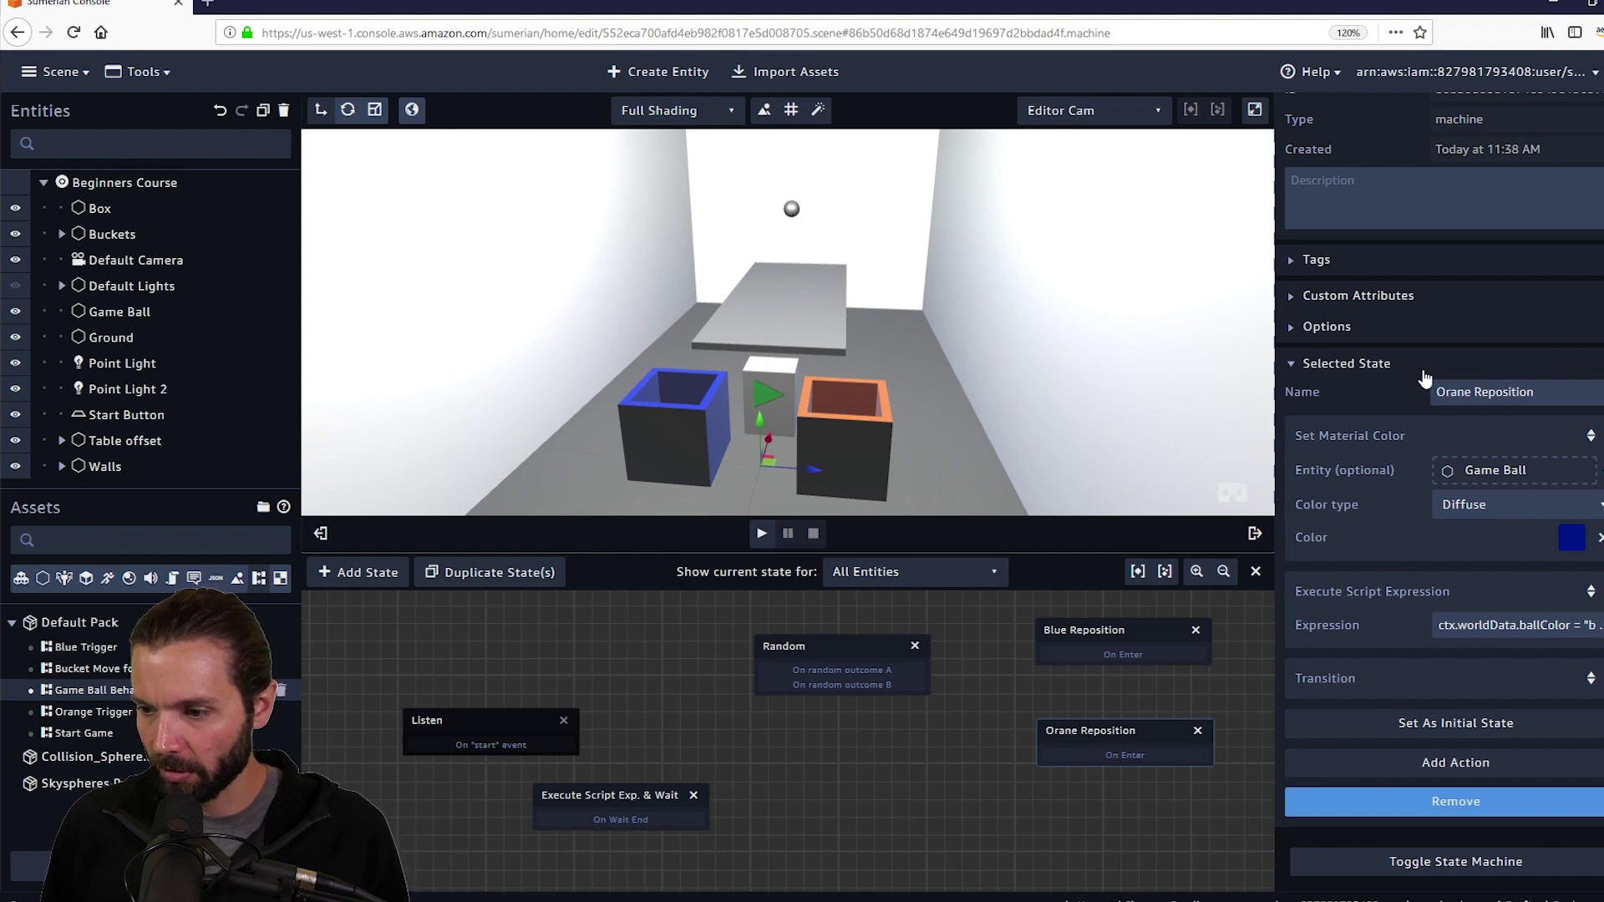
{"action": "key", "text": "BackSpace"}
{"action": "type", "text": "ge"}
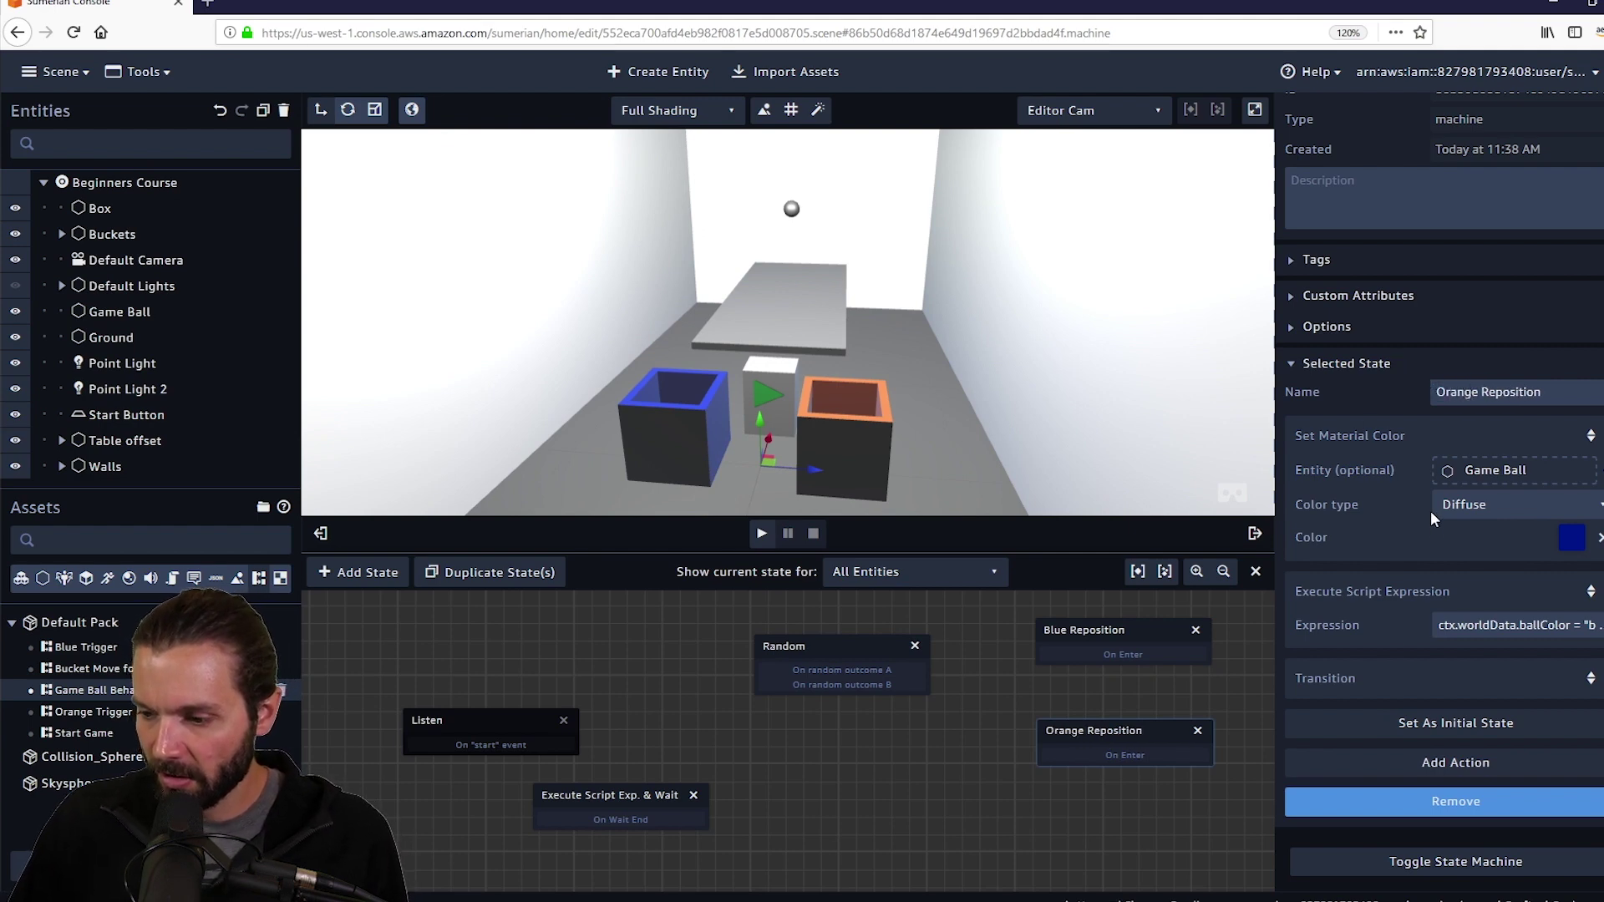
Change the Orange Reposition state's script expression to ctx.worldData.ballColor = "orange".
{"action": "left_click", "coordinate": [1536, 625]}
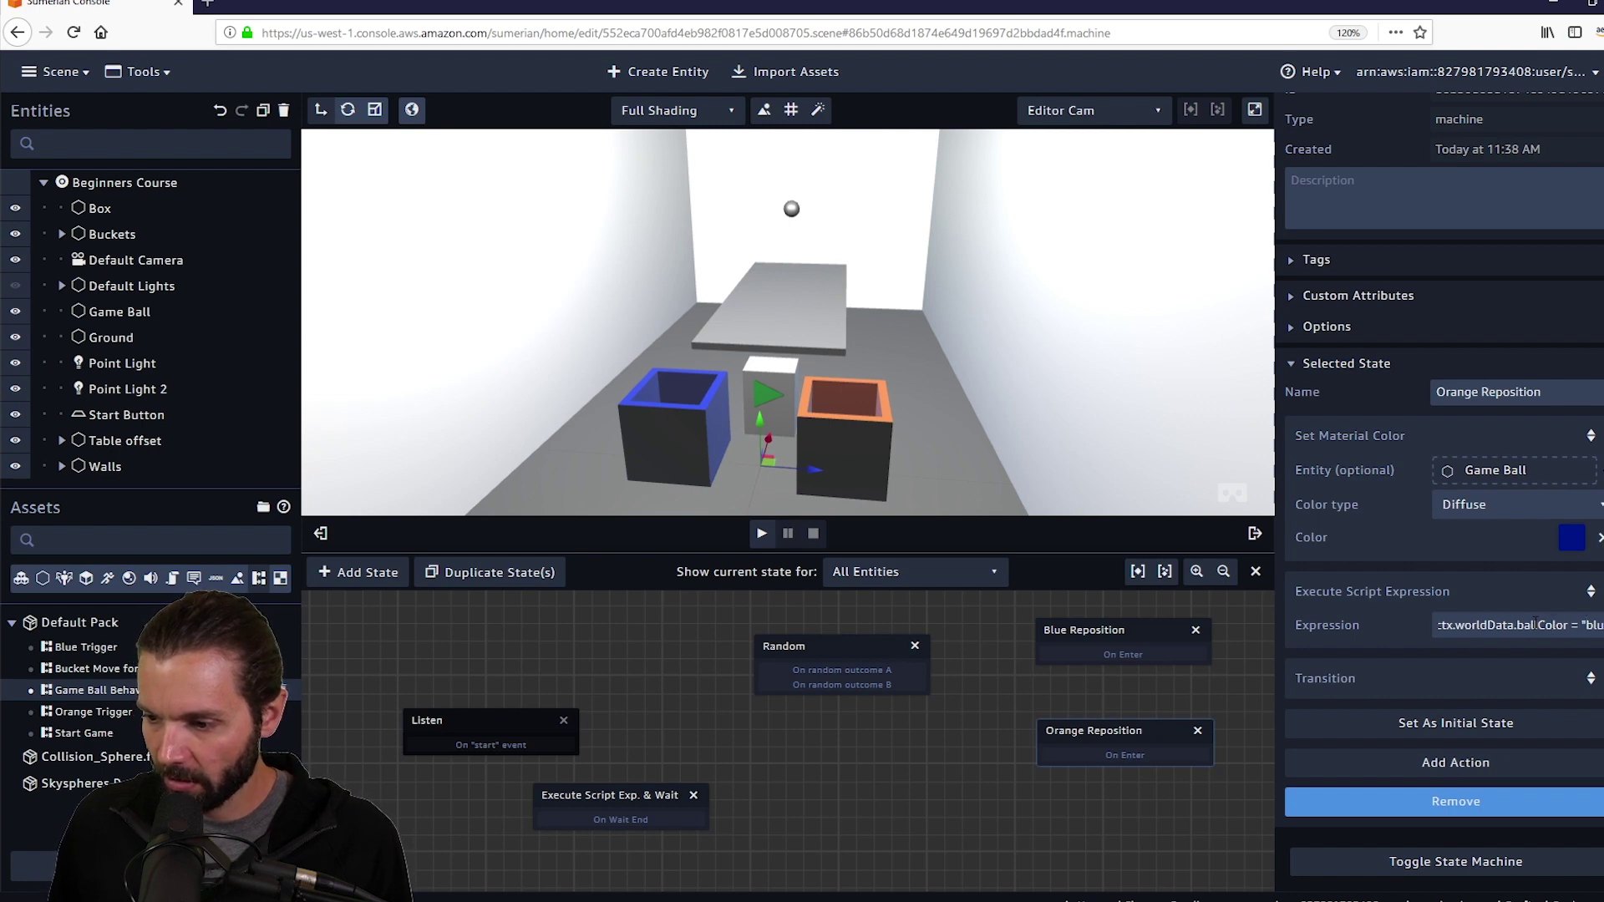
{"action": "key", "text": "Delete"}
{"action": "key", "text": "Delete"}
{"action": "key", "text": "Delete"}
{"action": "key", "text": "Delete"}
{"action": "type", "text": "oran"}
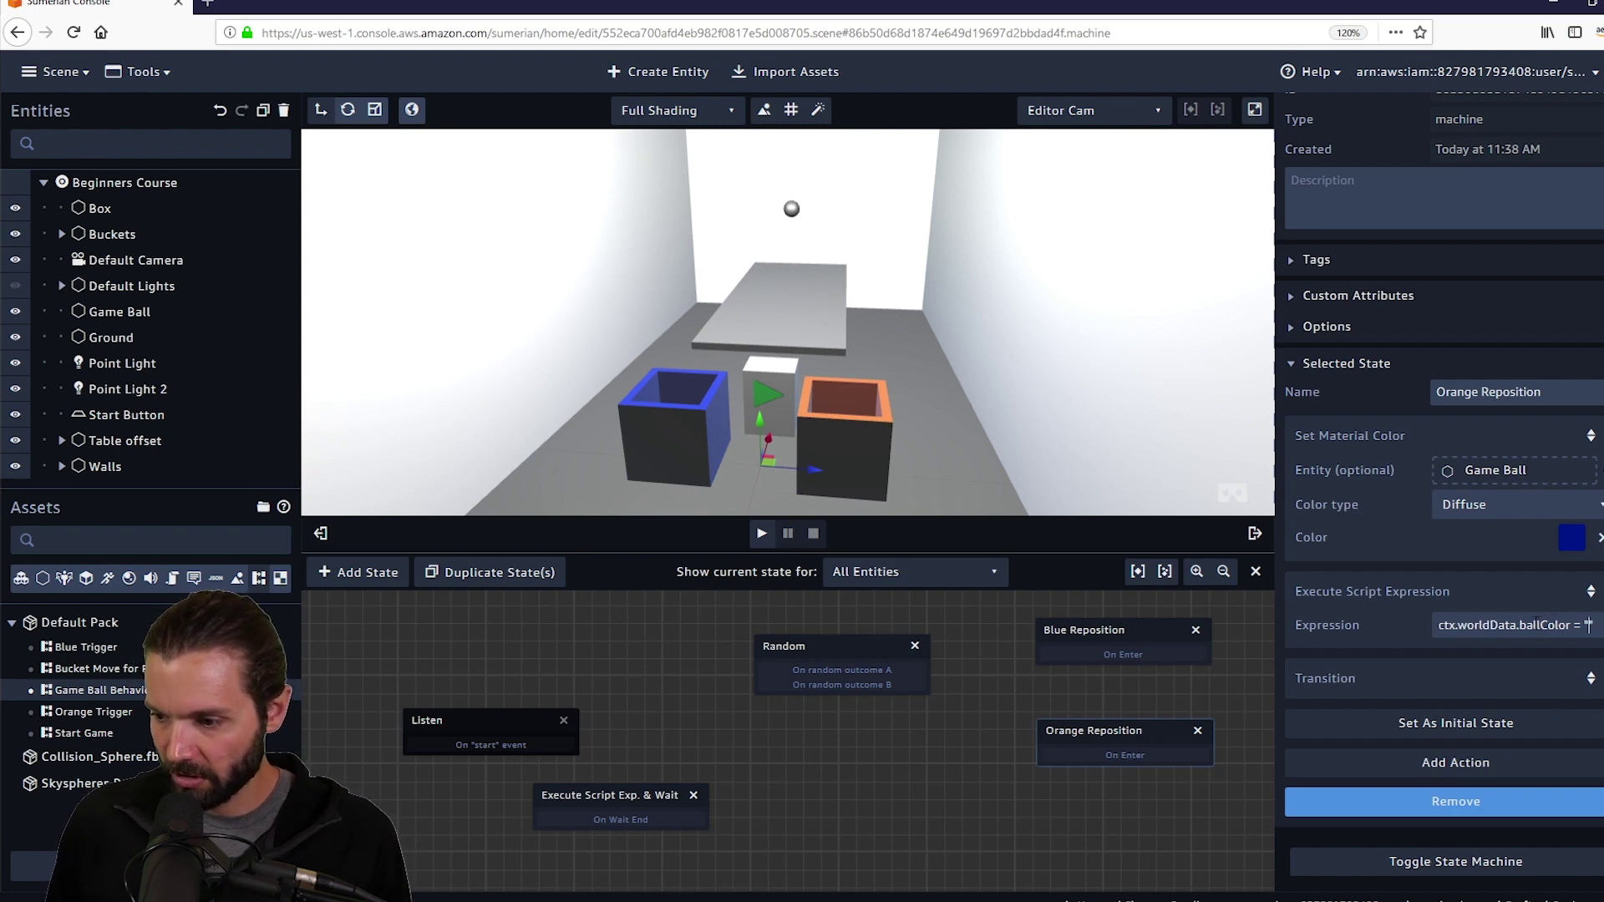
{"action": "type", "text": "g"}
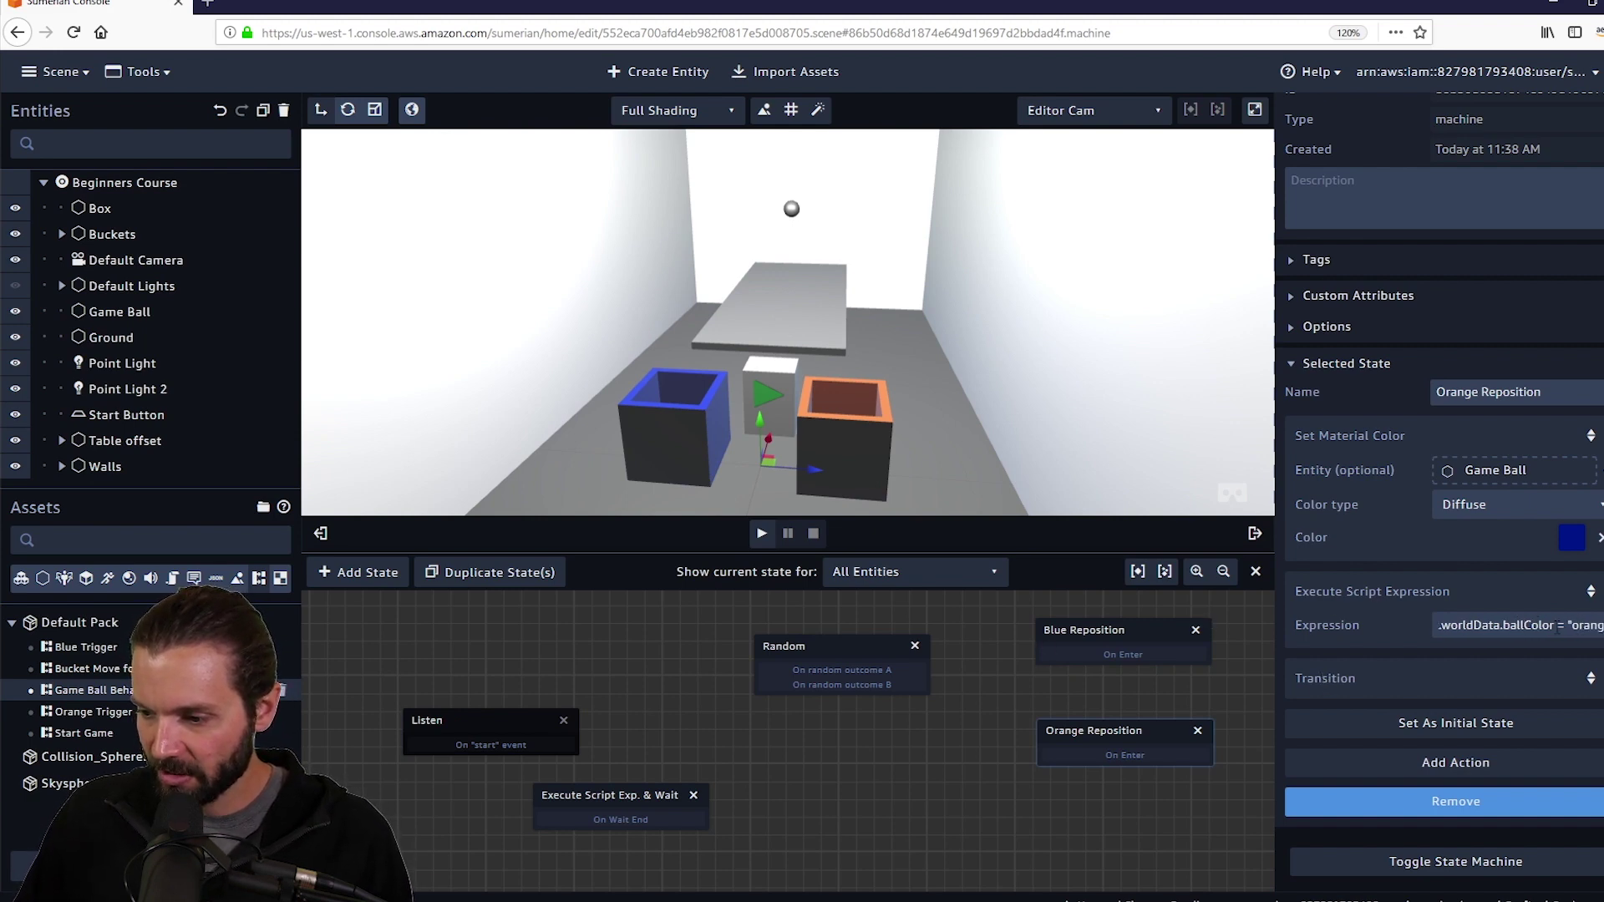
{"action": "type", "text": "e"}
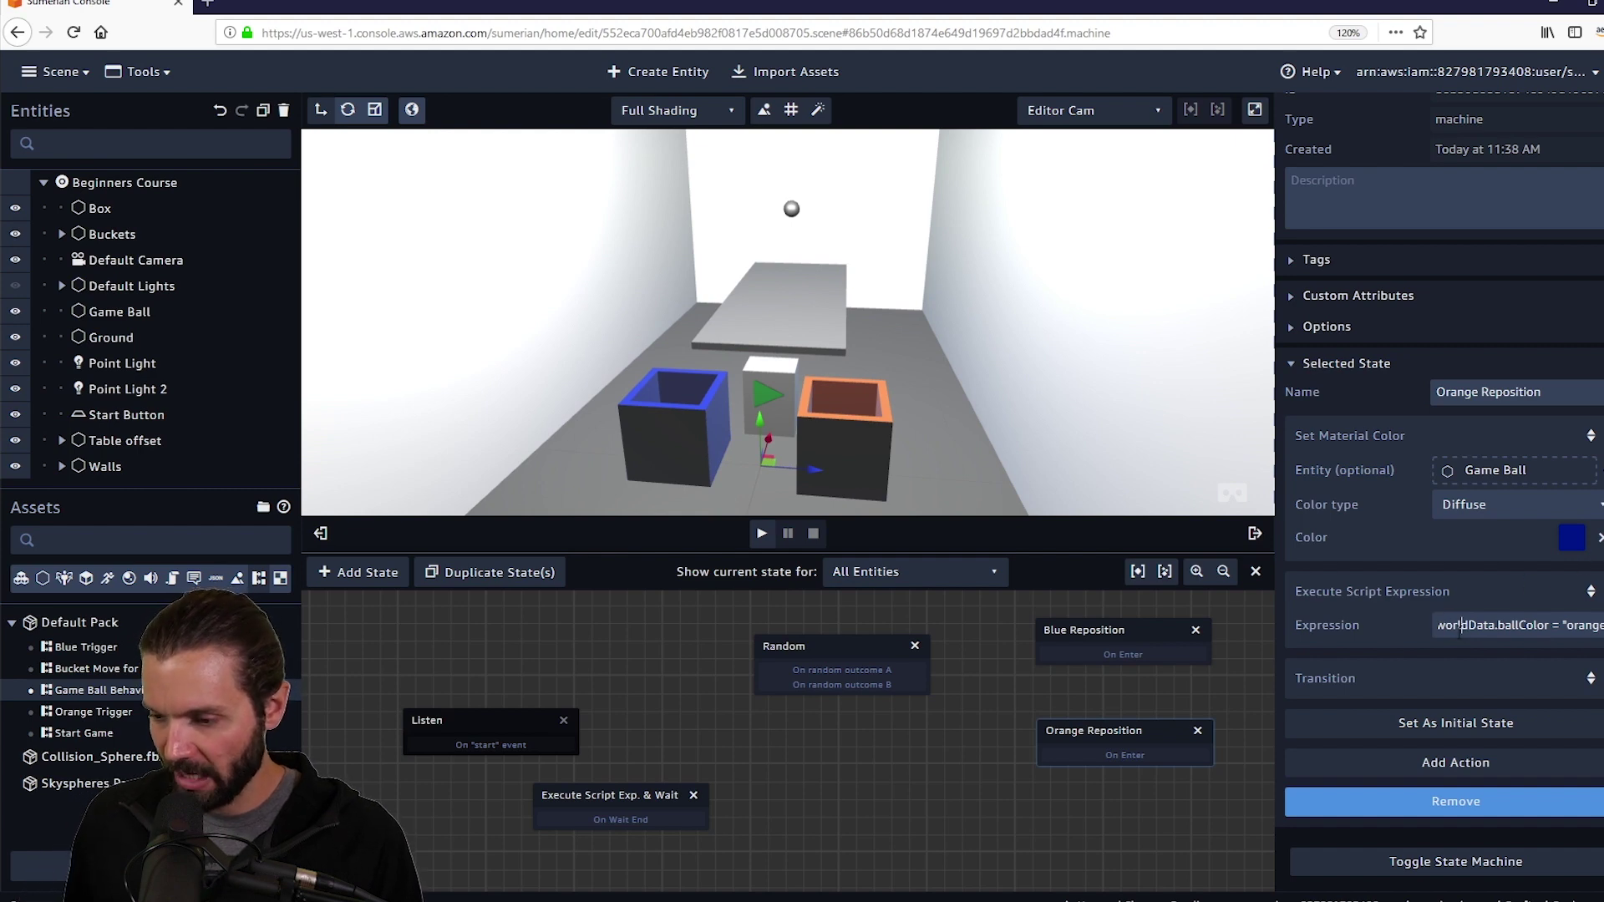
Review the Orange Reposition state's script expression from its beginning to its end.
{"action": "key", "text": "Home"}
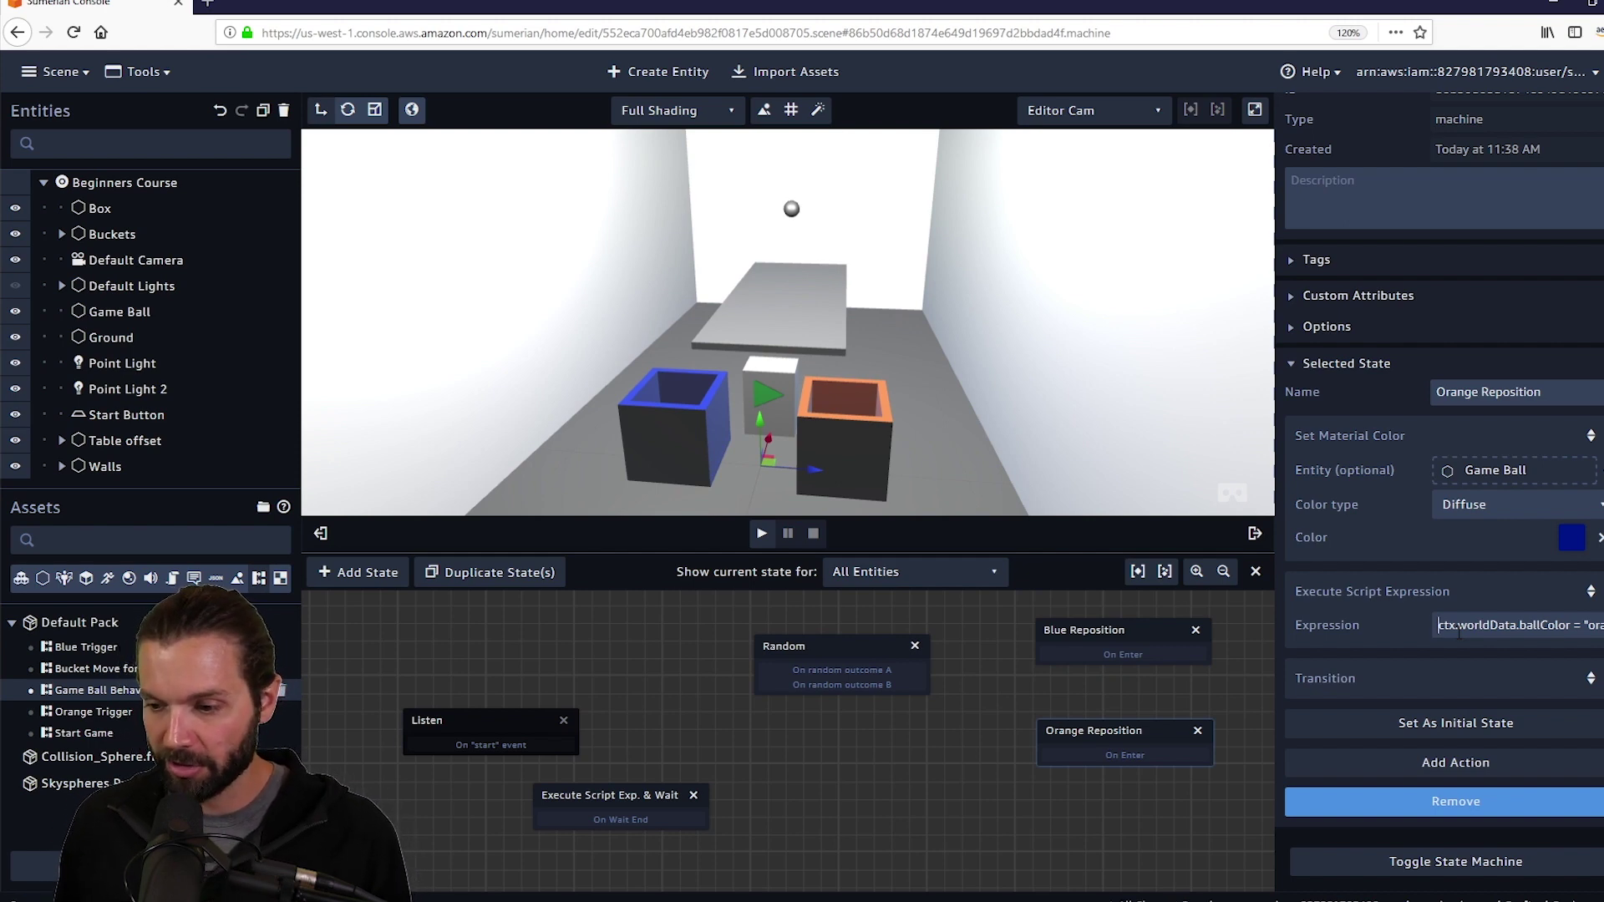
{"action": "left_click", "coordinate": [1459, 627]}
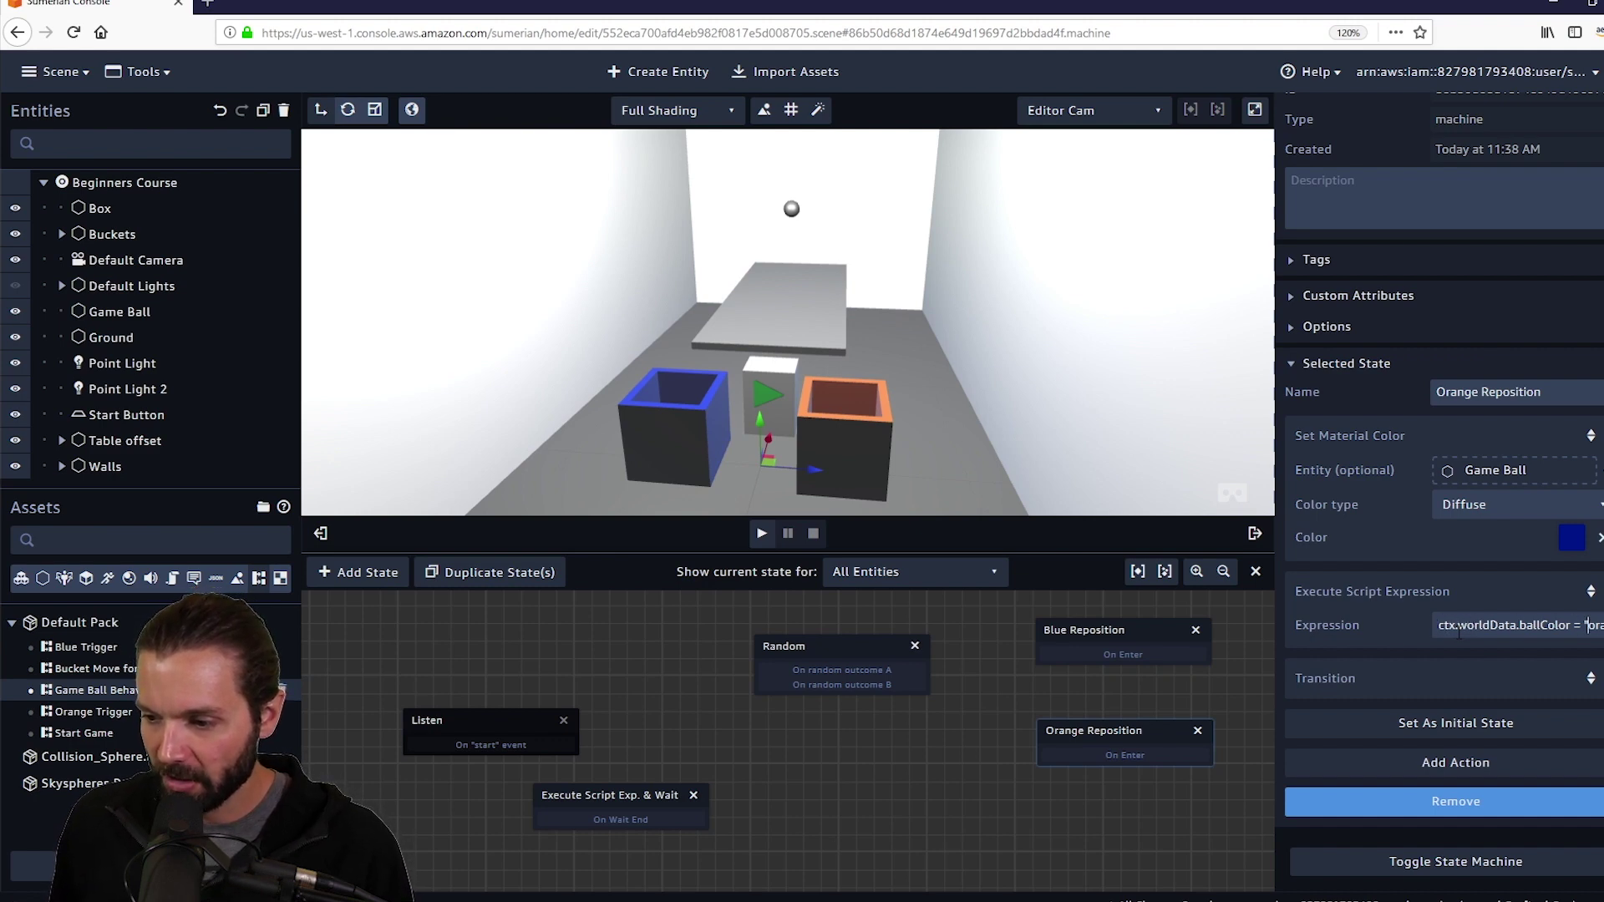
{"action": "key", "text": "Right"}
{"action": "key", "text": "Right"}
{"action": "key", "text": "Right"}
{"action": "key", "text": "Right"}
{"action": "key", "text": "Right"}
{"action": "key", "text": "Right"}
{"action": "key", "text": "Right"}
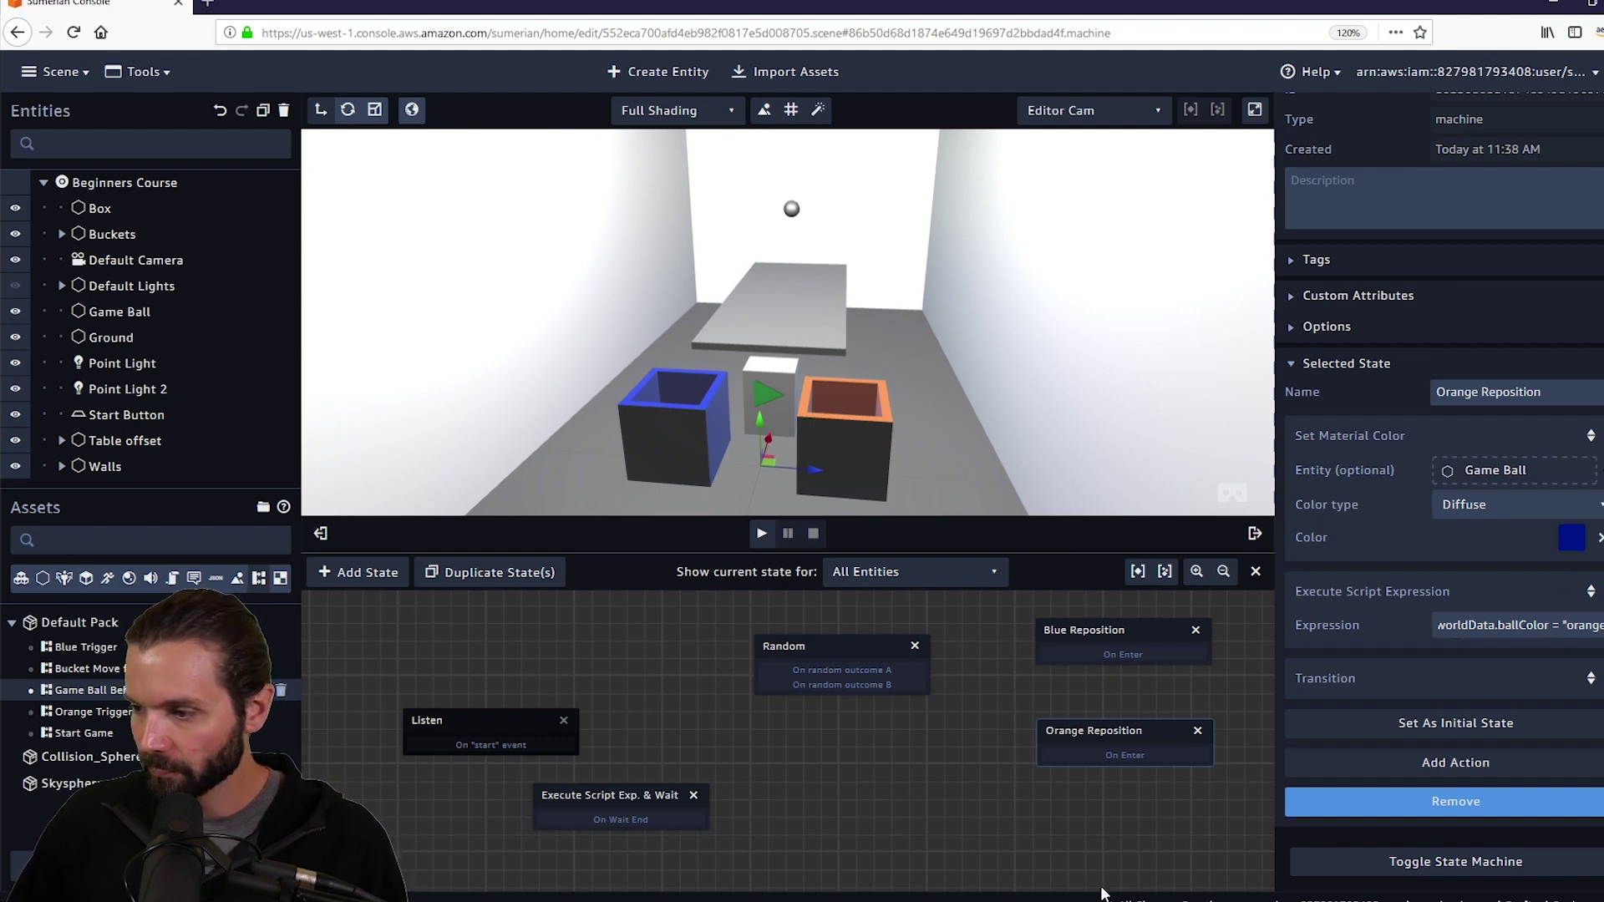
Add a state named Wait for Trigger and place it in the graph below the Random and Orange Reposition states.
{"action": "scroll", "coordinate": [1132, 732], "scroll_direction": "down", "scroll_amount": 1}
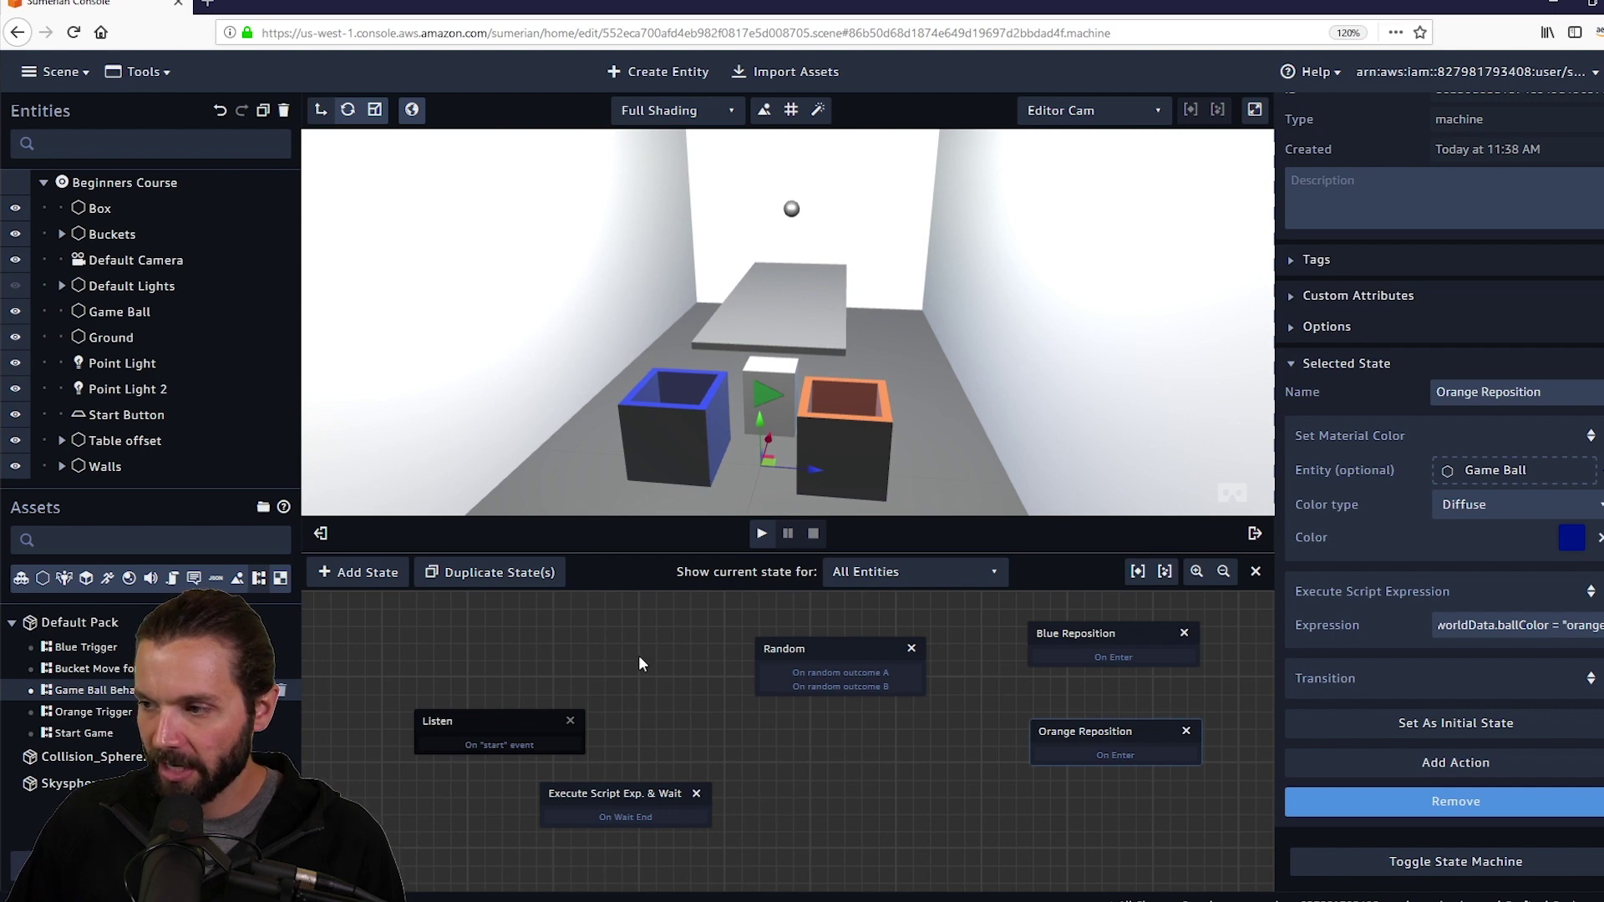
{"action": "left_click", "coordinate": [355, 573]}
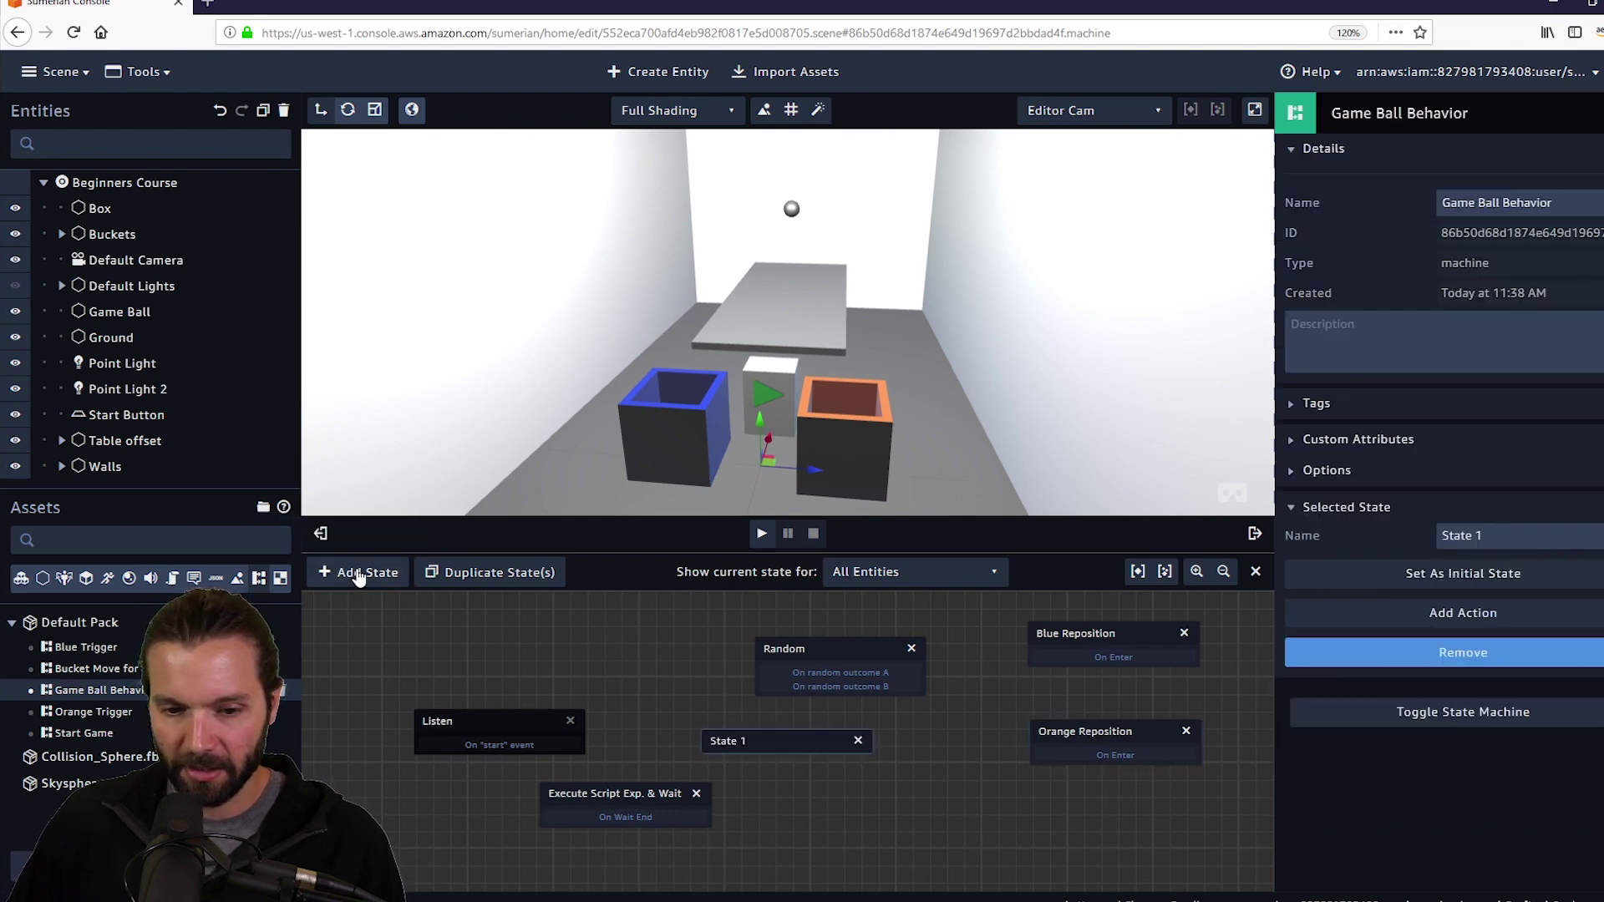
{"action": "left_click_drag", "start_coordinate": [782, 743], "coordinate": [961, 819]}
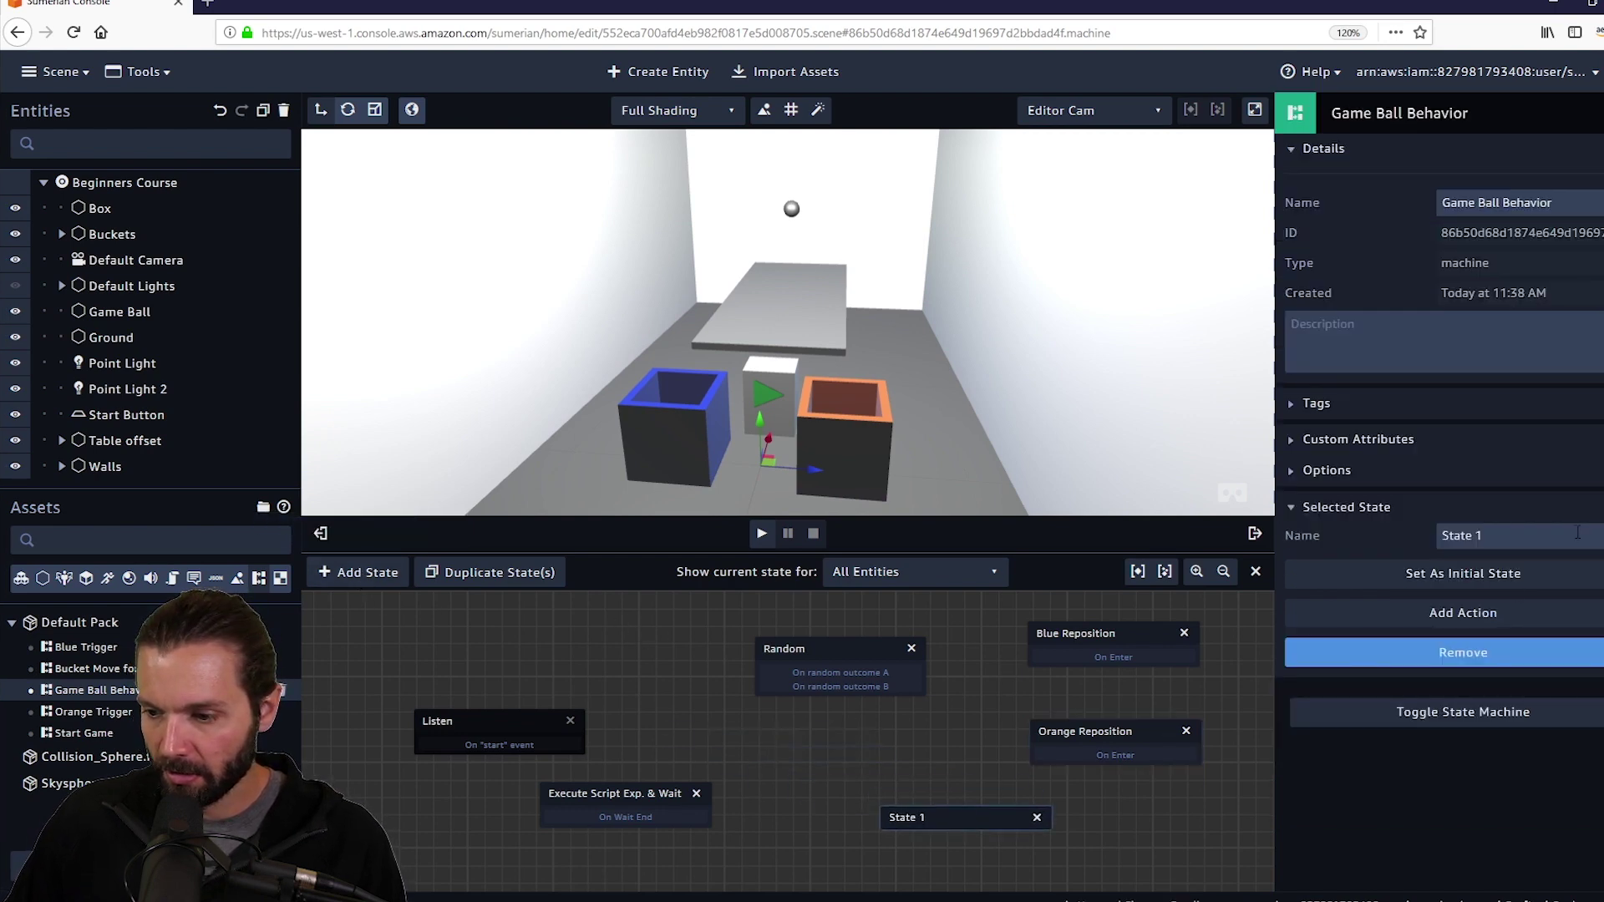
{"action": "left_click_drag", "start_coordinate": [1510, 543], "coordinate": [1369, 534]}
{"action": "type", "text": "W"}
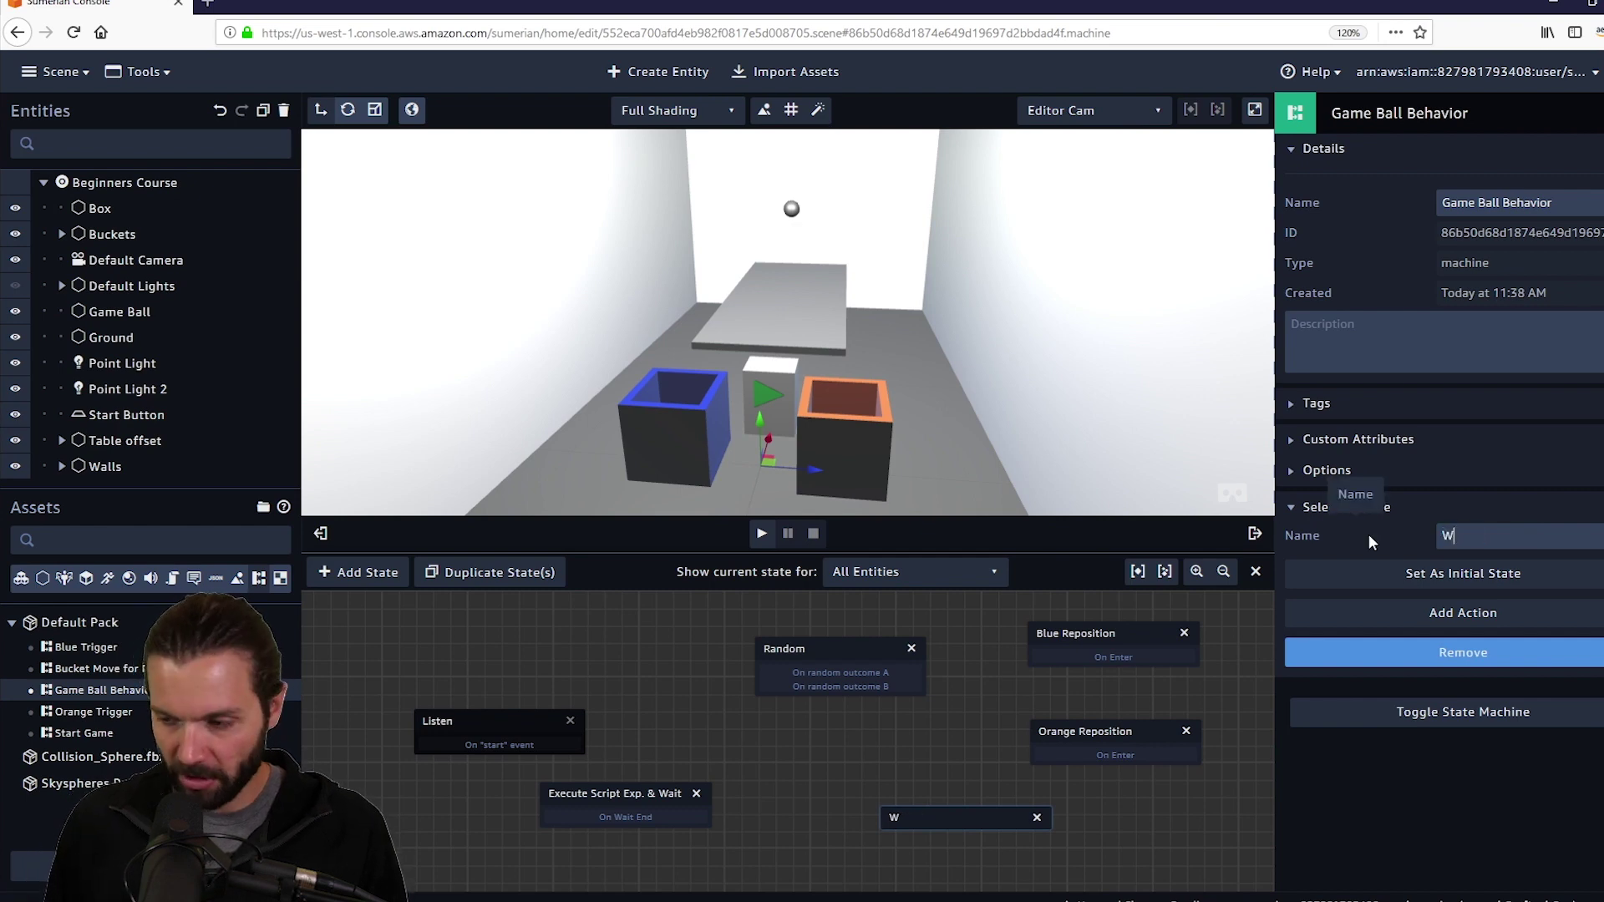
{"action": "type", "text": "ait for Trigger"}
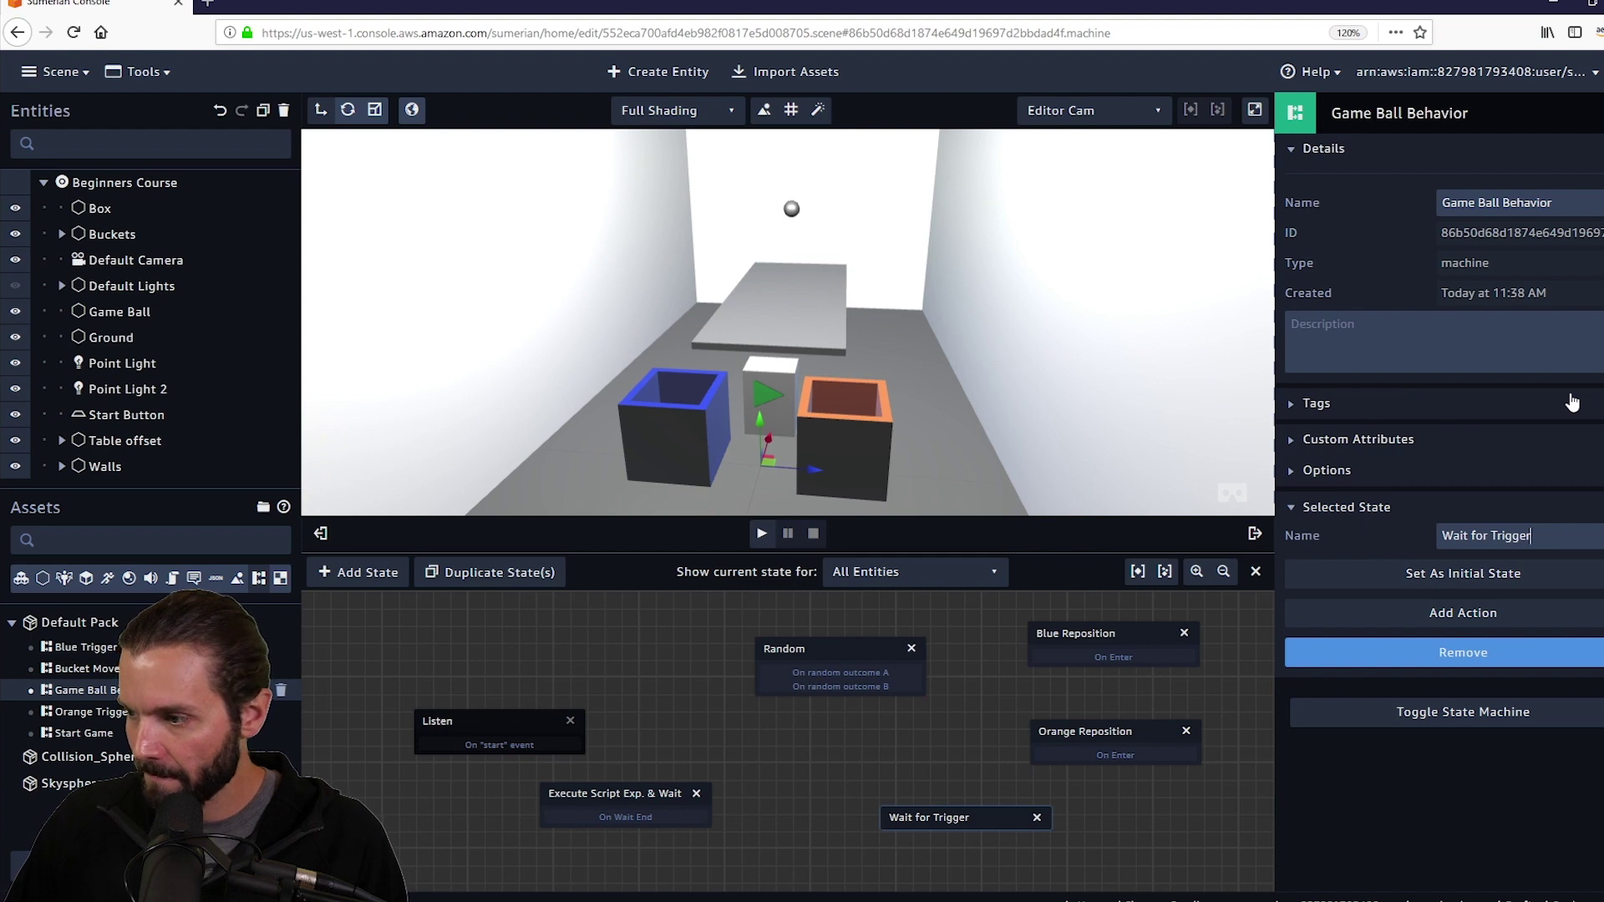
Add a Listen action to the Wait for Trigger state with the message channel IntoBucketOrange.
{"action": "left_click", "coordinate": [1511, 614]}
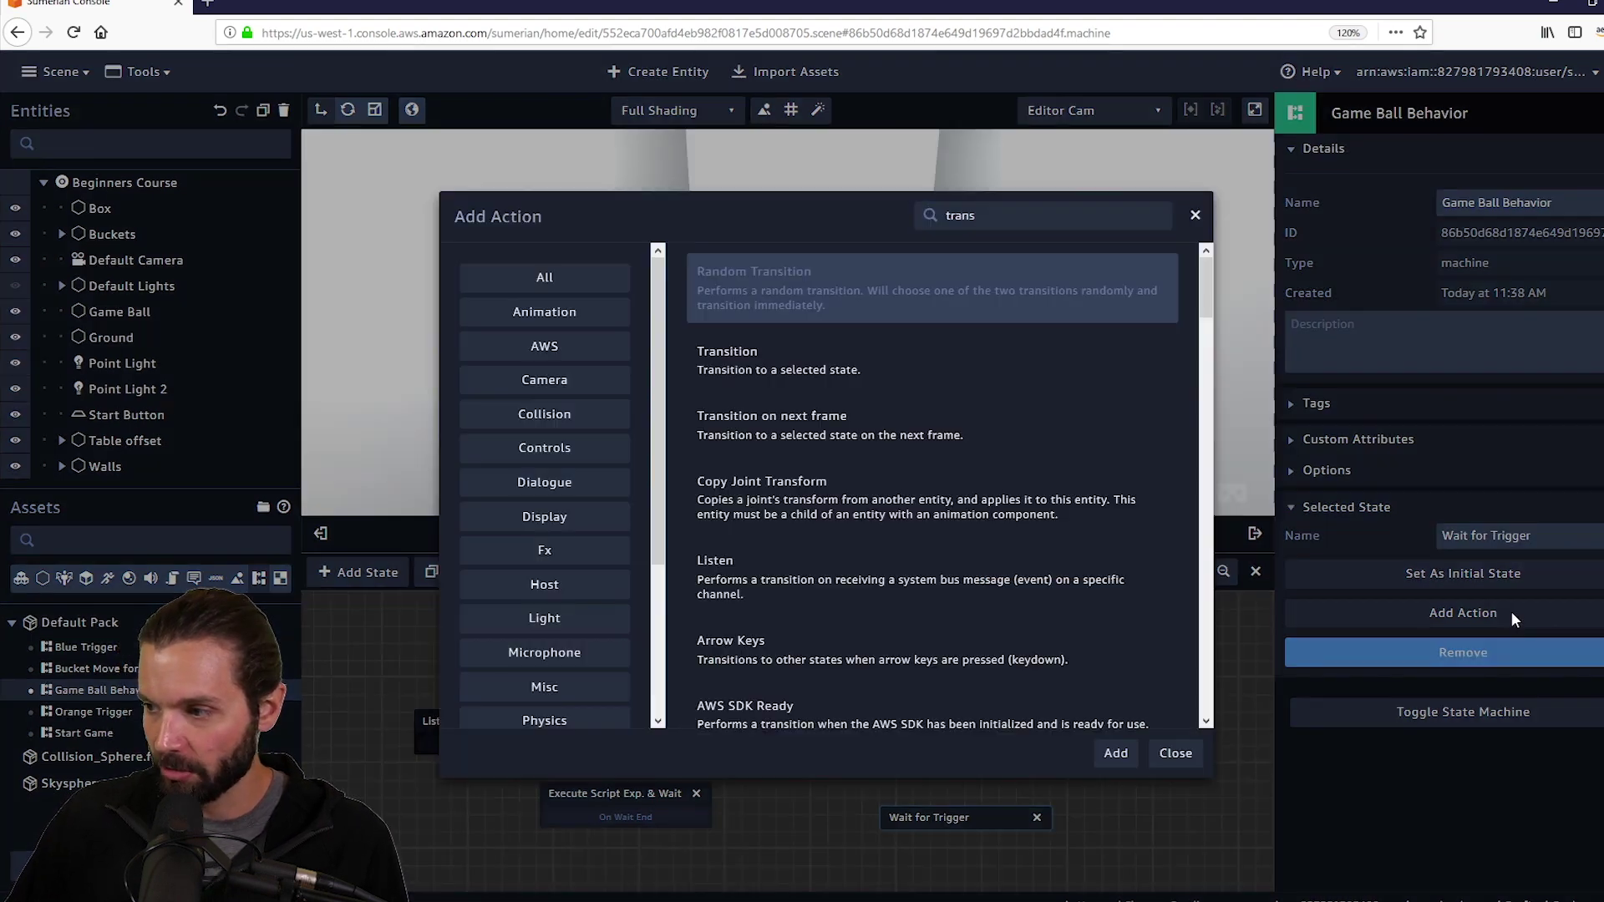
{"action": "type", "text": "Listen"}
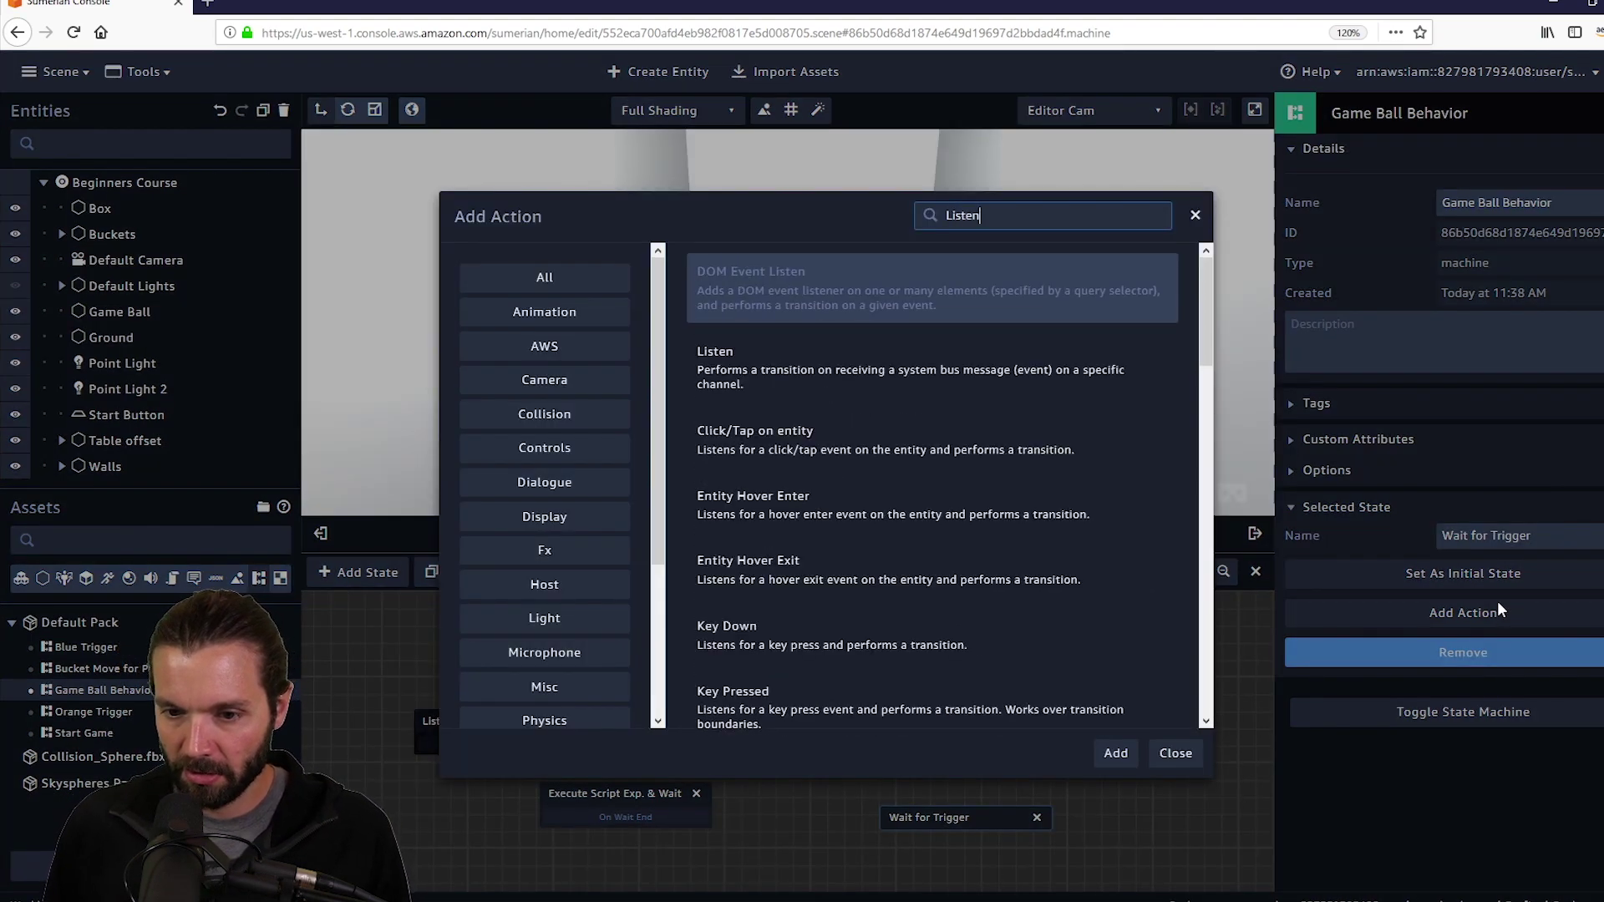
{"action": "left_click", "coordinate": [809, 365]}
{"action": "left_click", "coordinate": [1115, 753]}
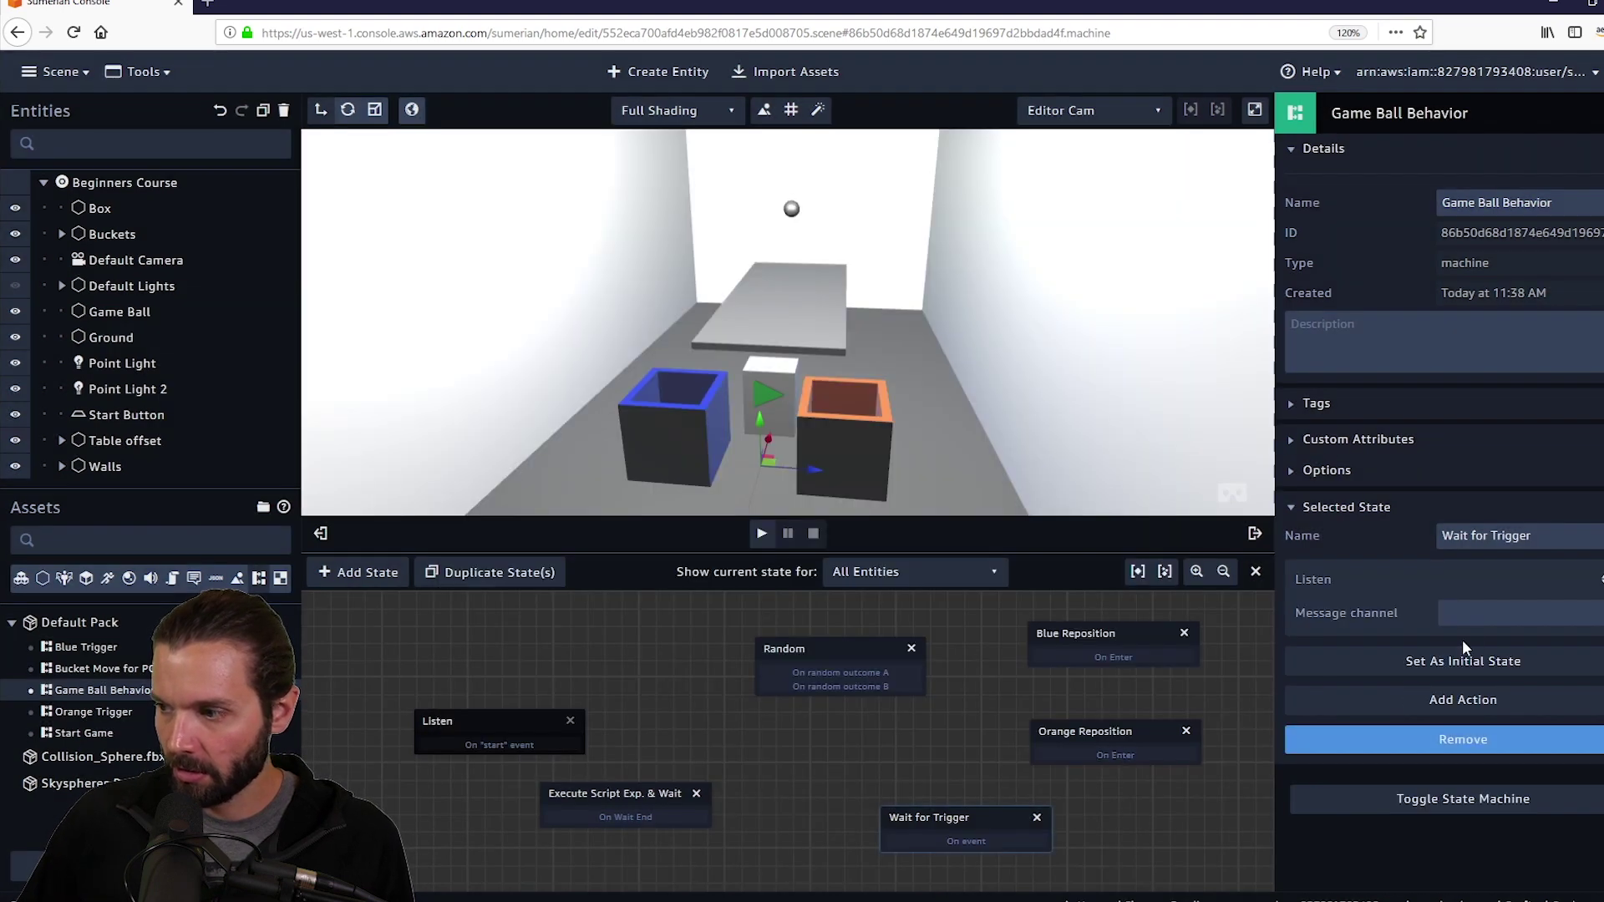
{"action": "type", "text": "IntoBu"}
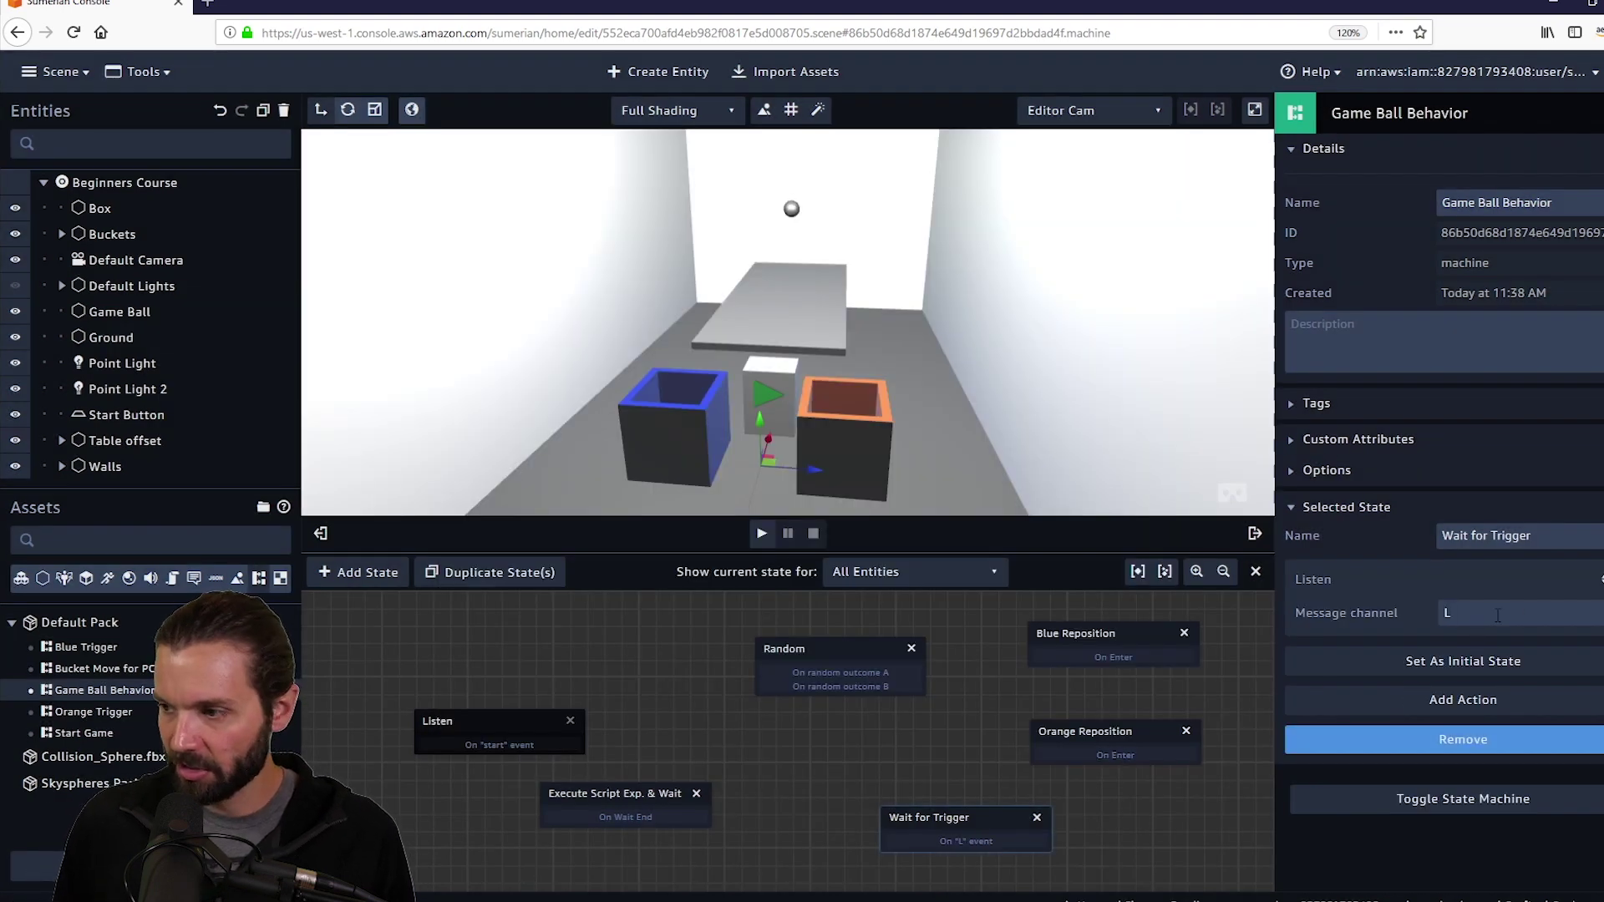
{"action": "type", "text": "cketOrang"}
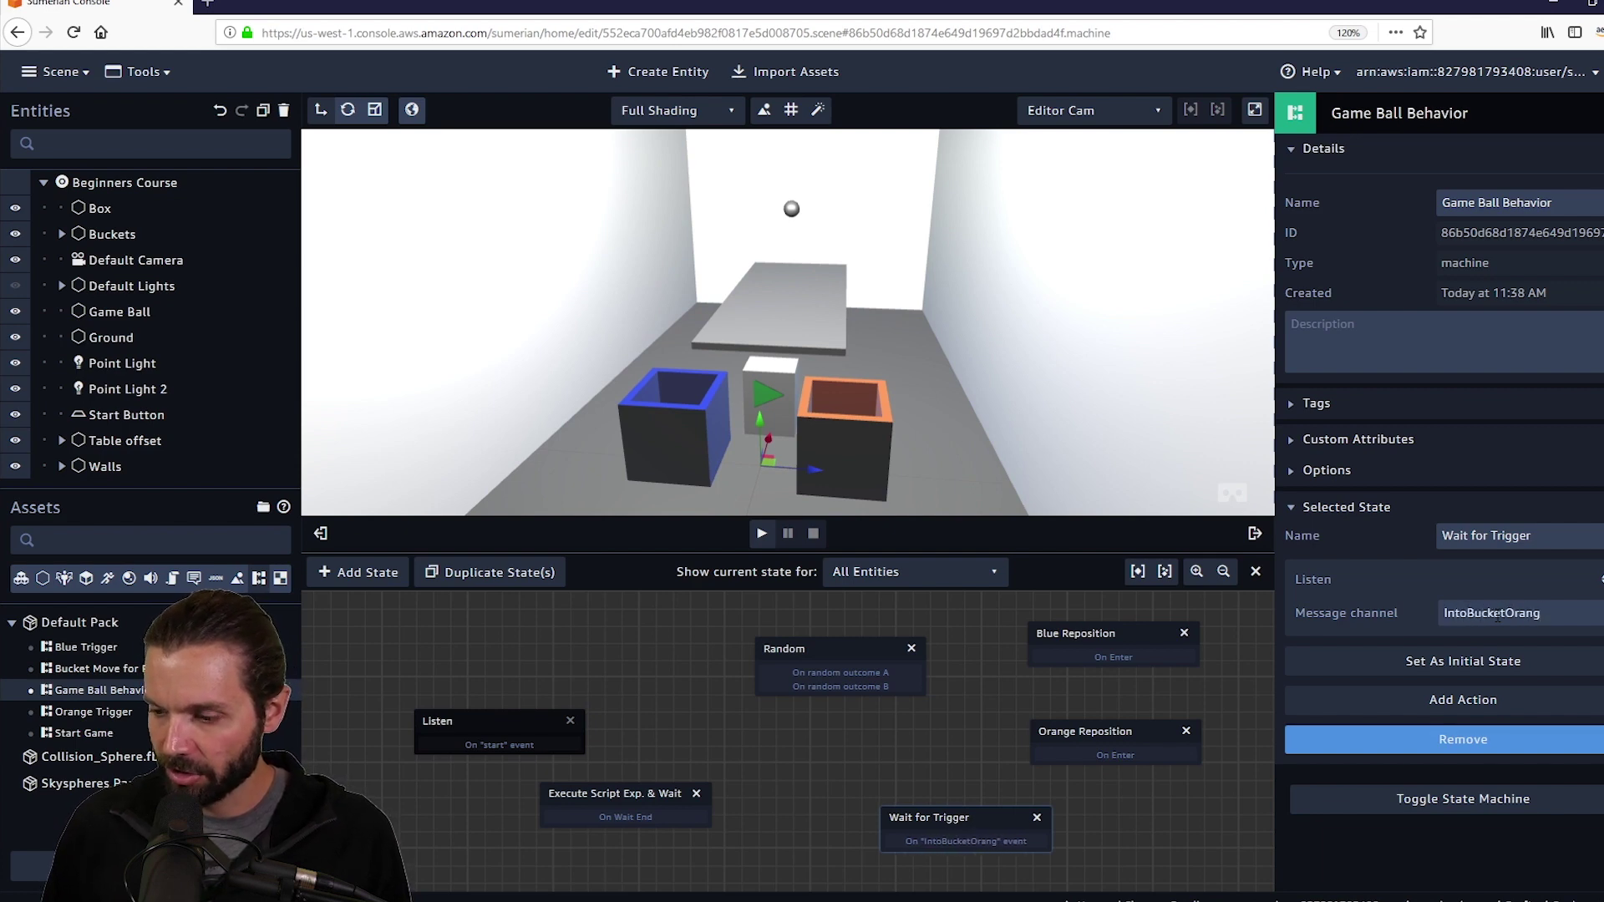
{"action": "type", "text": "e"}
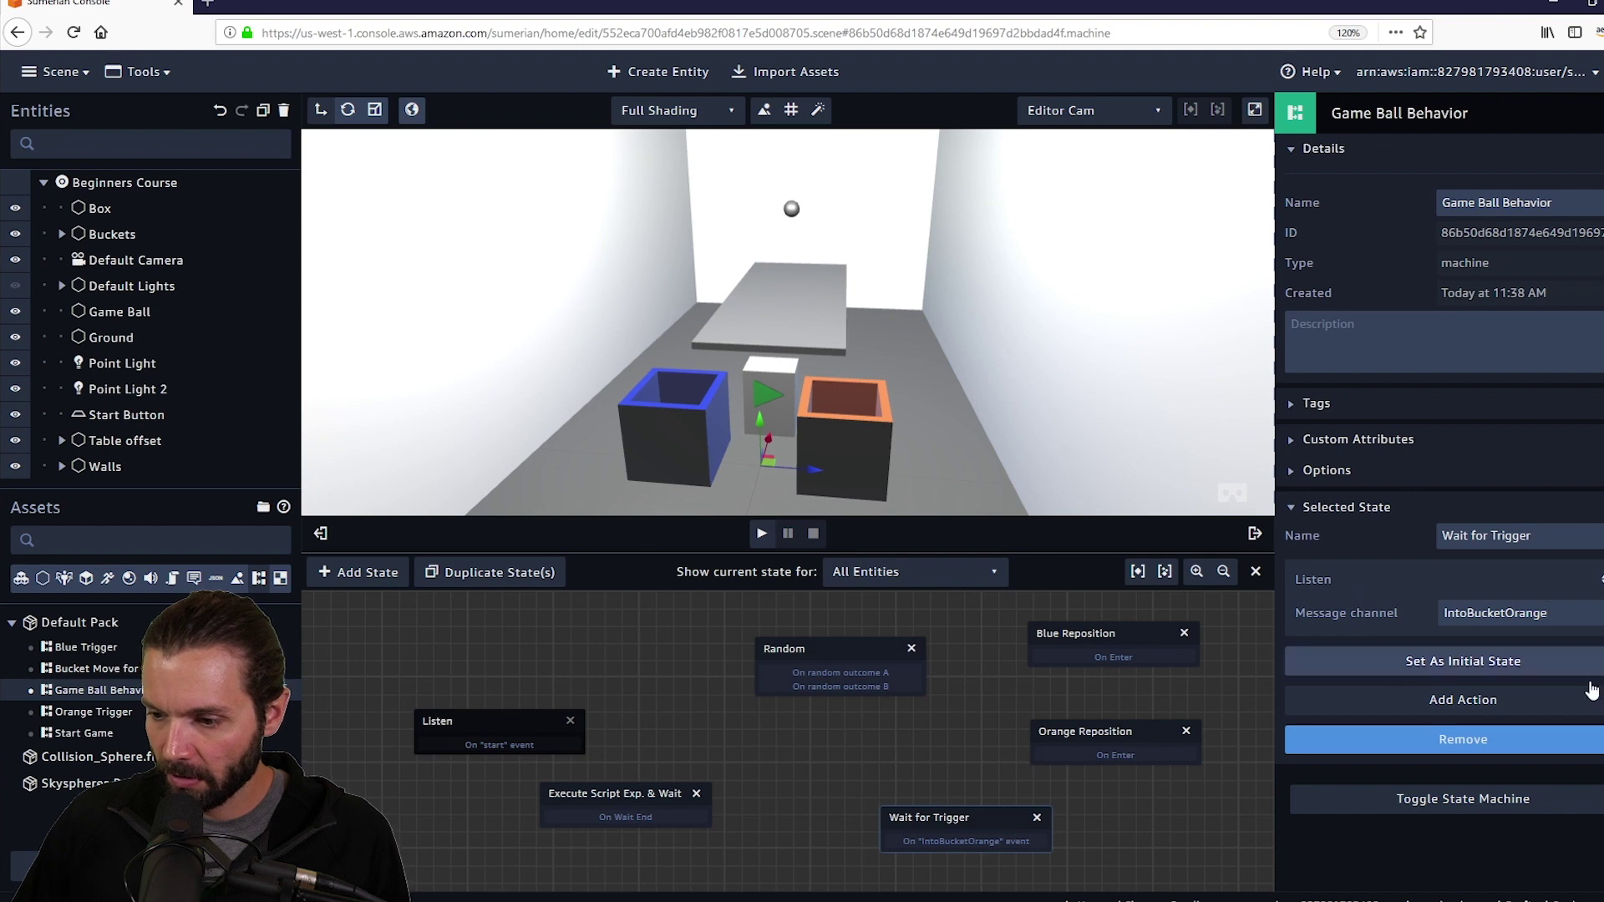
Add a second Listen action with the message channel IntoBucketBlue and move it above the IntoBucketOrange one.
{"action": "left_click", "coordinate": [1552, 702]}
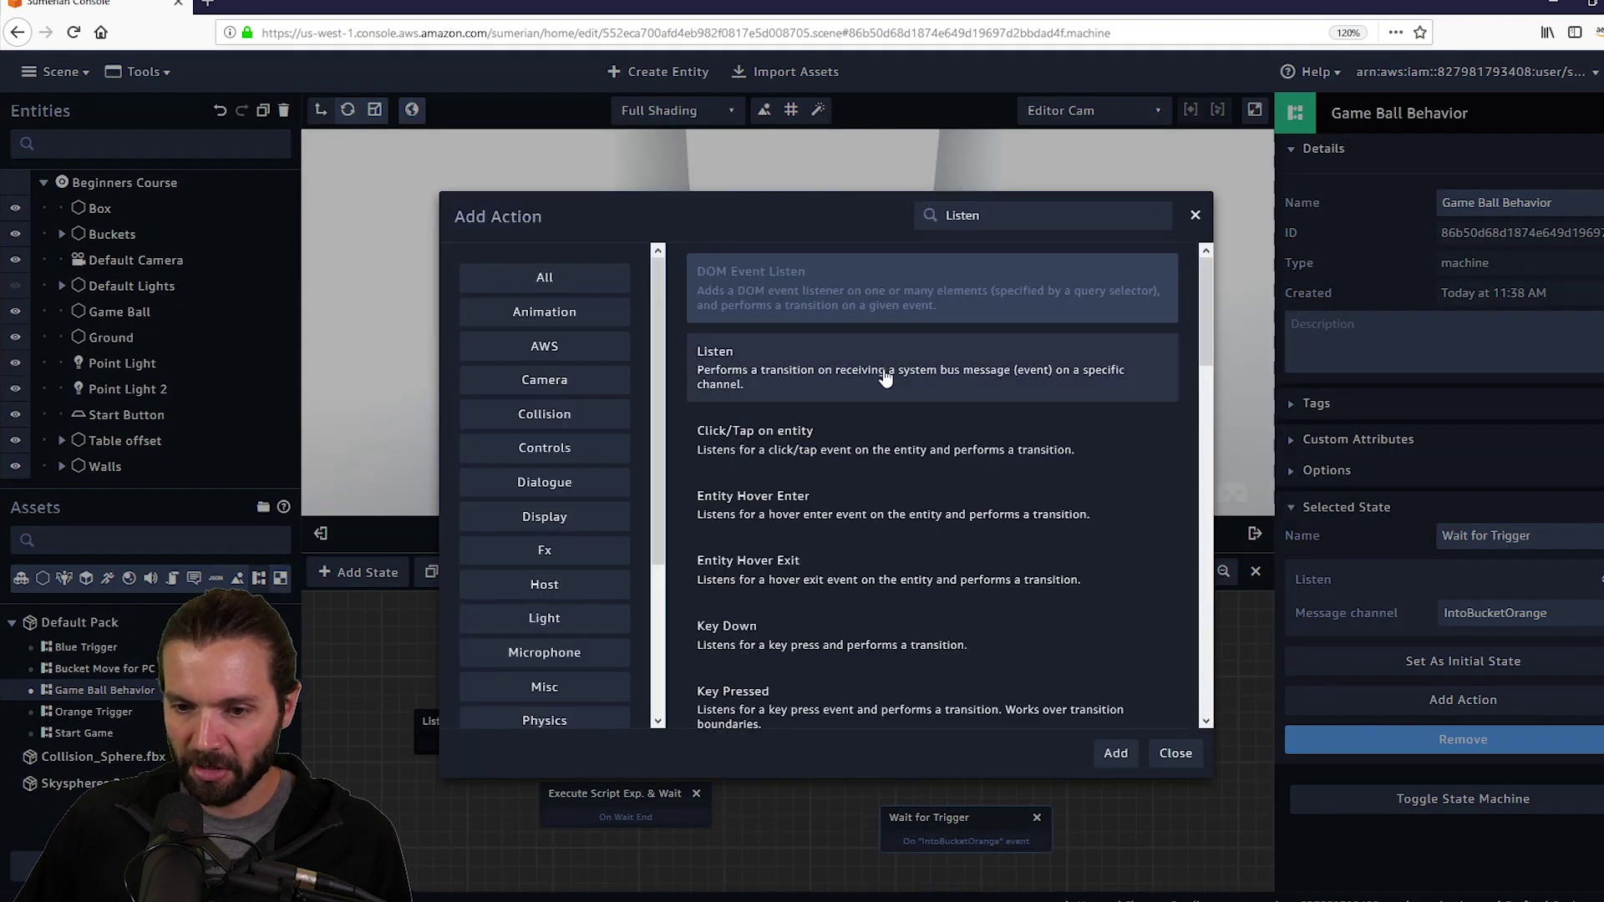
{"action": "left_click", "coordinate": [890, 360]}
{"action": "left_click", "coordinate": [1114, 752]}
{"action": "left_click", "coordinate": [1497, 696]}
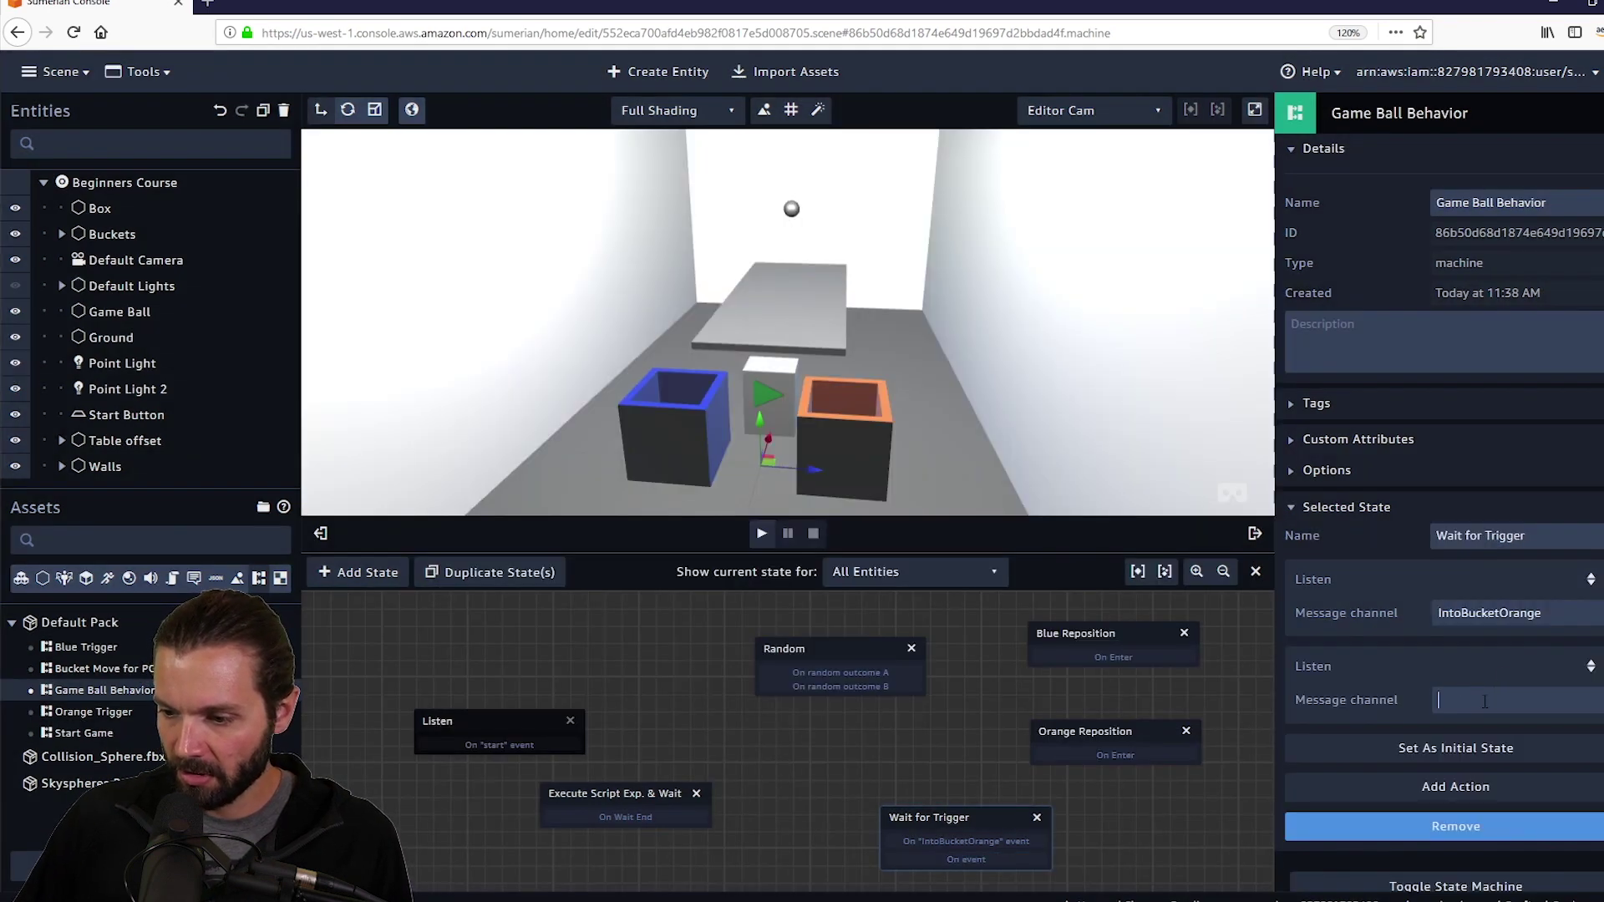
{"action": "type", "text": "INto"}
{"action": "key", "text": "BackSpace"}
{"action": "key", "text": "BackSpace"}
{"action": "key", "text": "BackSpace"}
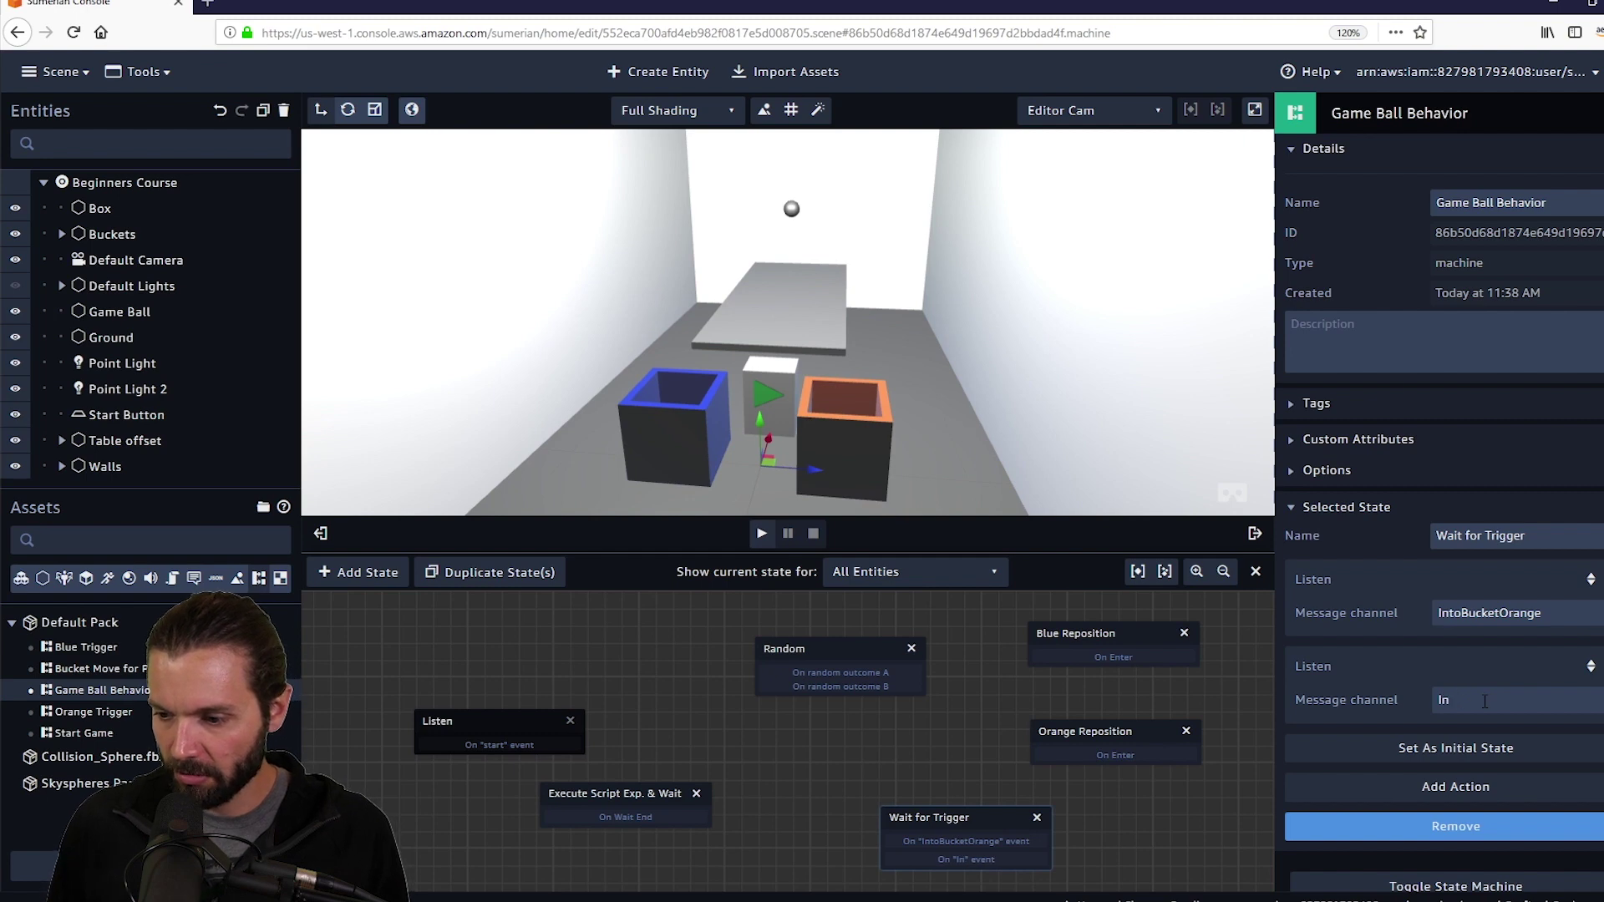
{"action": "type", "text": "ntoBucket"}
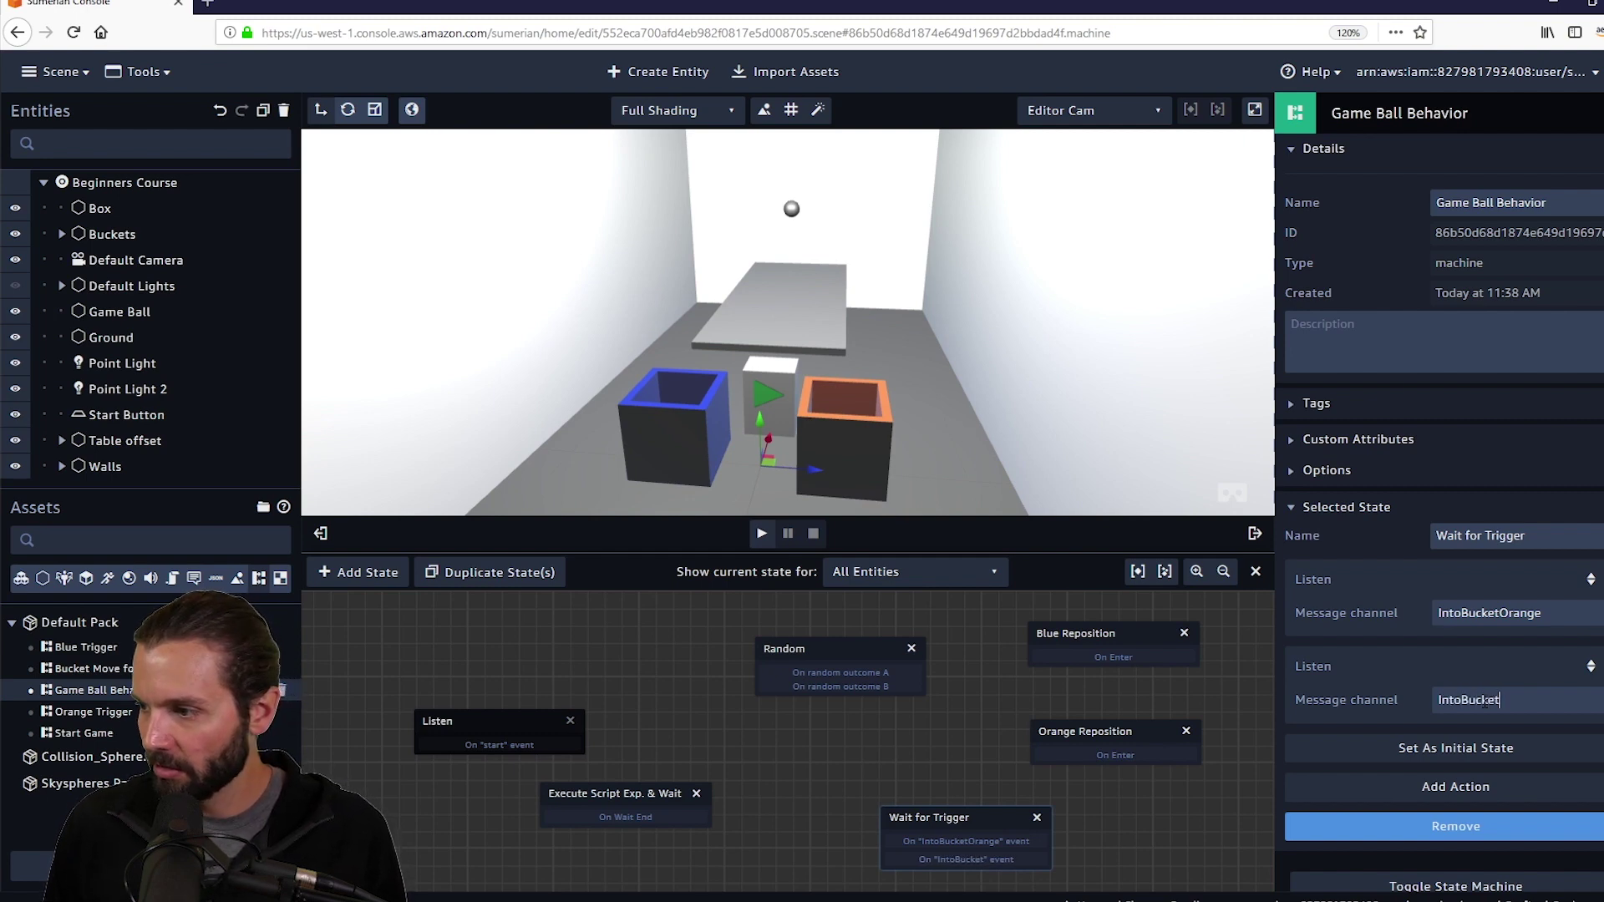
{"action": "type", "text": "Blue"}
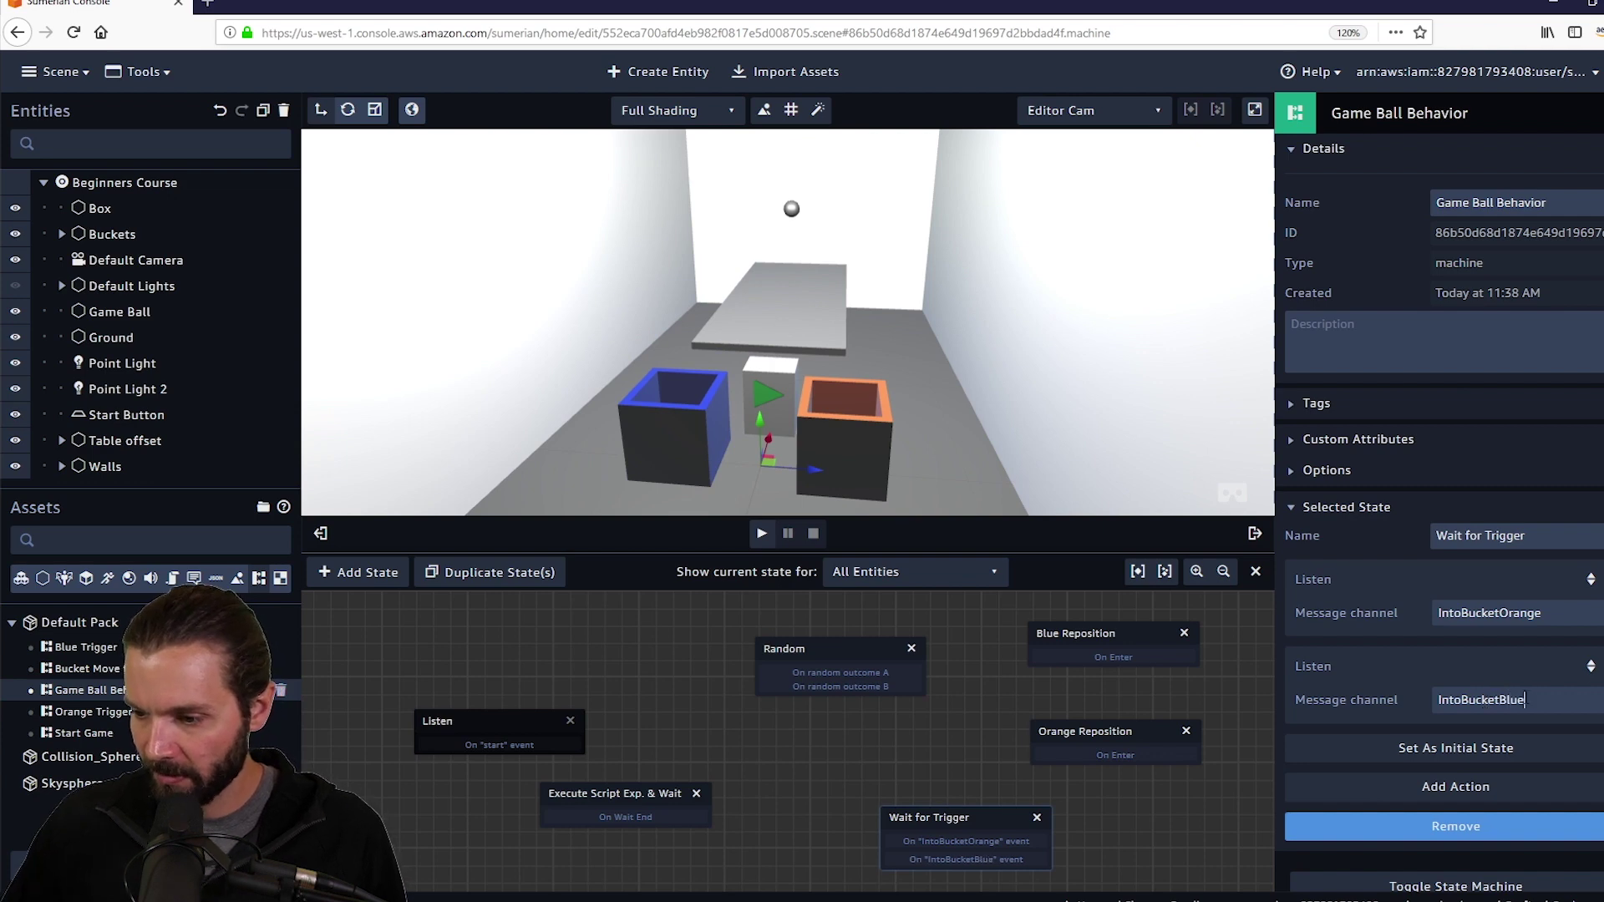
{"action": "left_click_drag", "start_coordinate": [1591, 666], "coordinate": [1589, 598]}
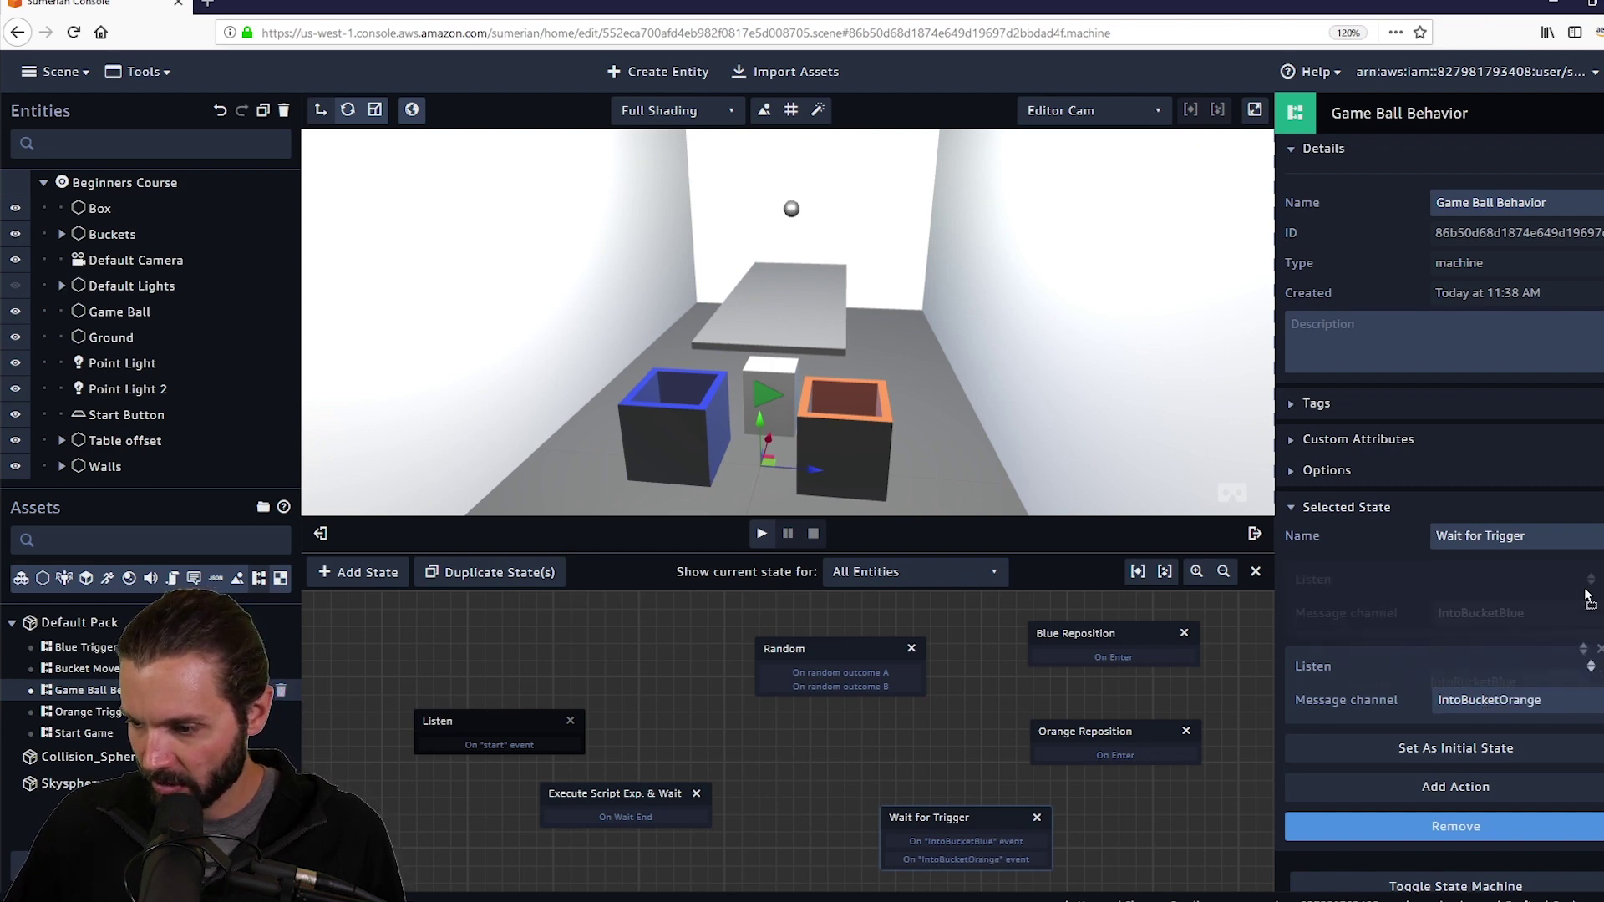
{"action": "scroll", "coordinate": [1505, 629], "scroll_direction": "down", "scroll_amount": 1}
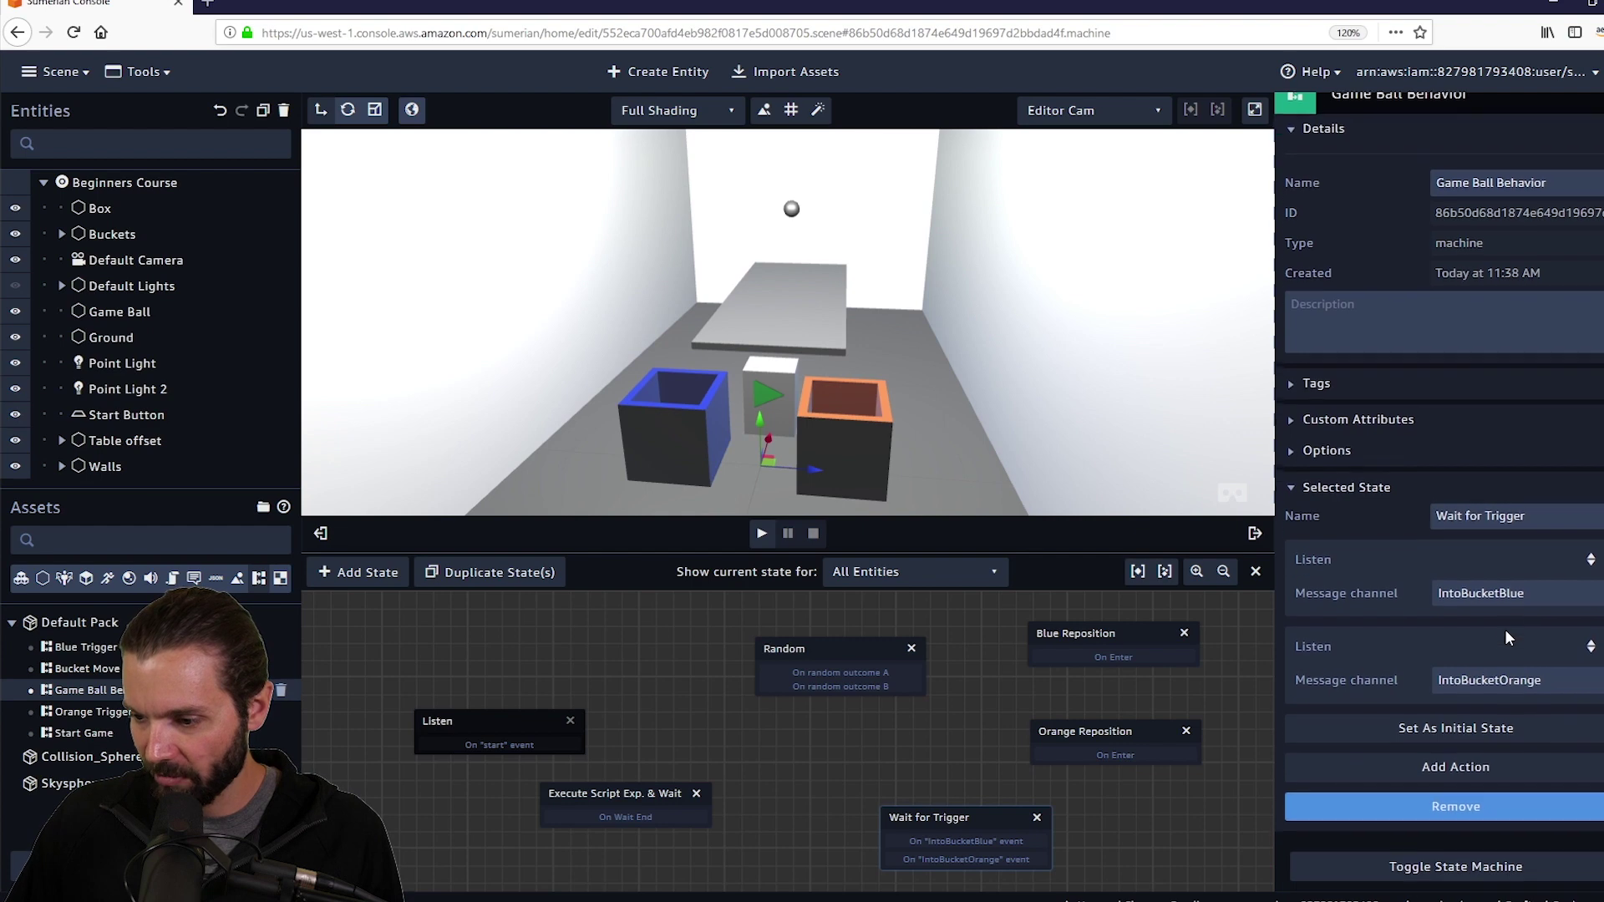
Add a Set Rigid Body Position action to the Wait for Trigger state with the position 4, 4, 0.
{"action": "left_click_drag", "start_coordinate": [869, 752], "coordinate": [840, 729]}
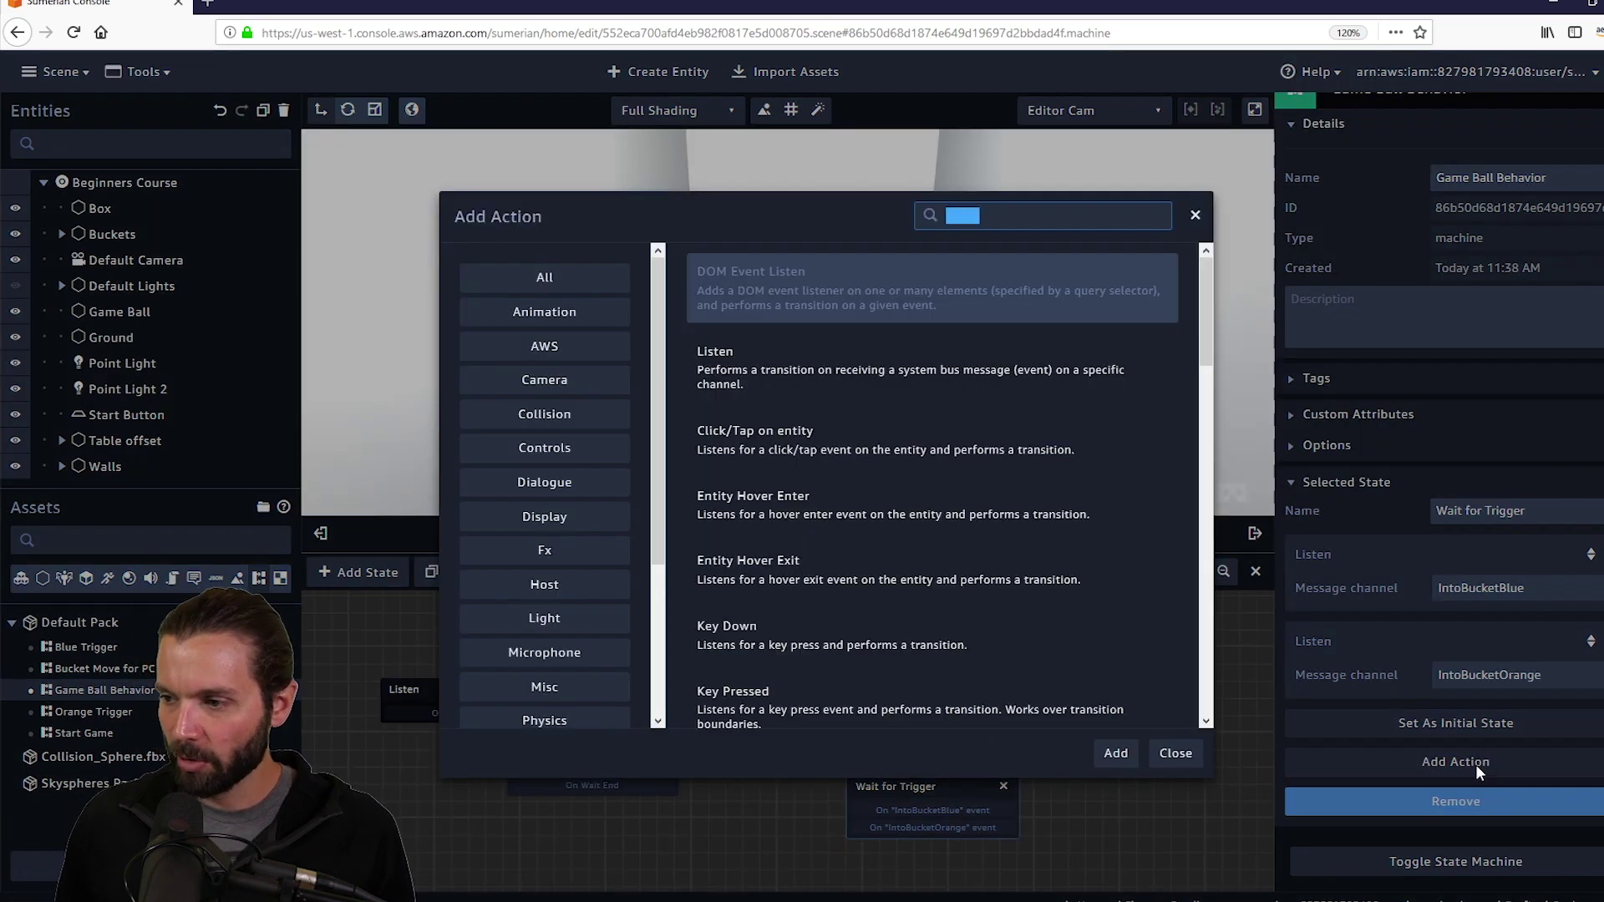
{"action": "type", "text": "set rigi"}
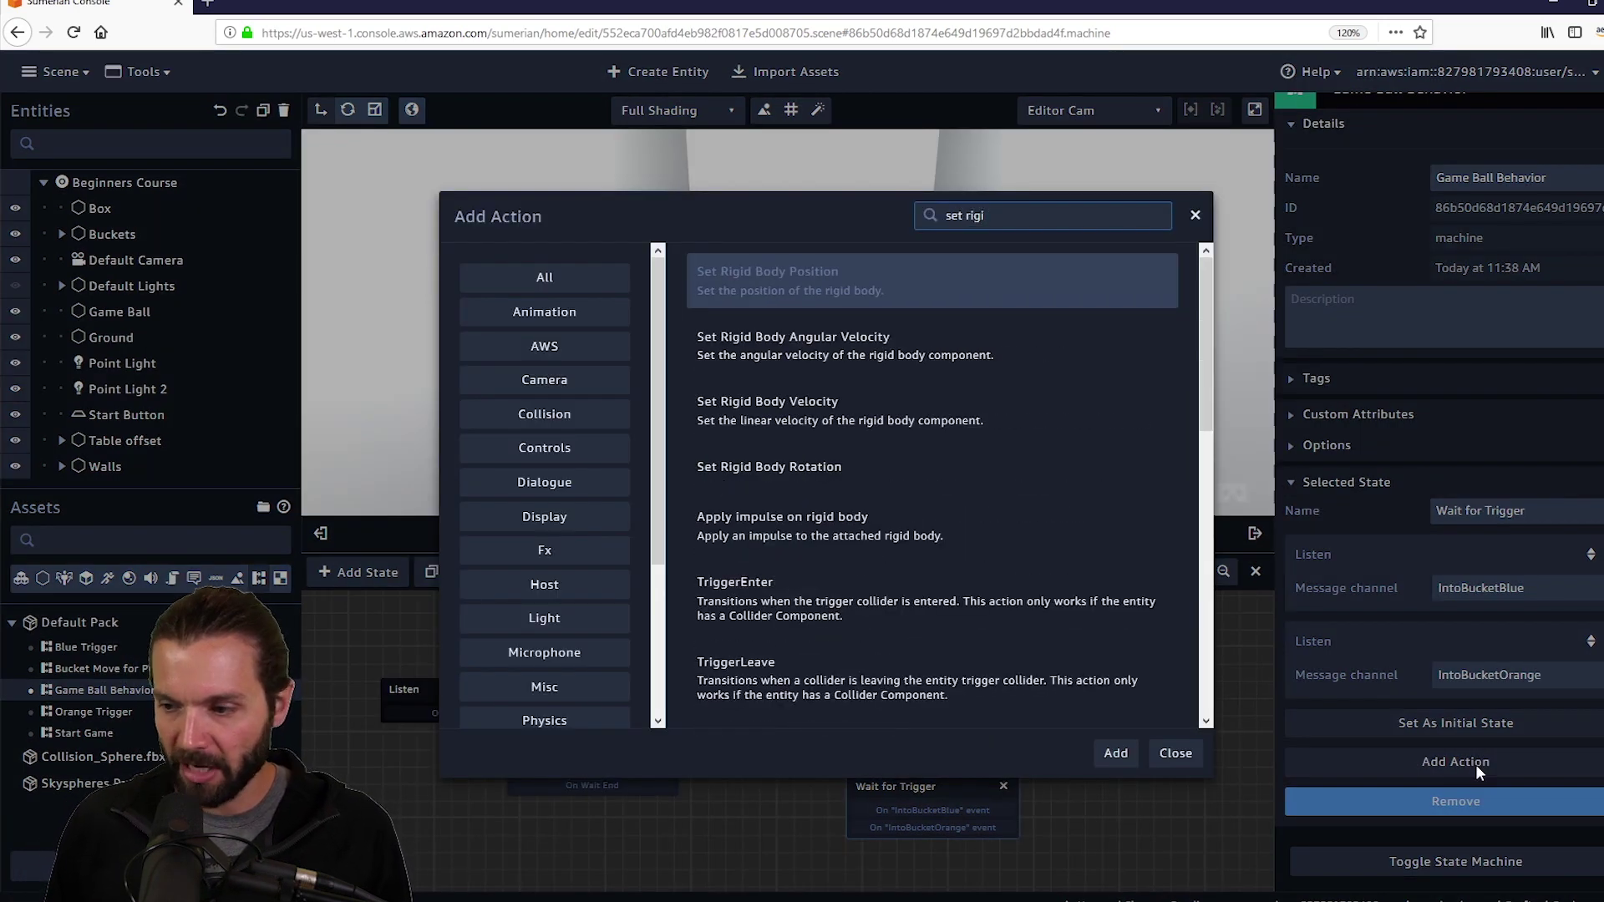
{"action": "key", "text": "Return"}
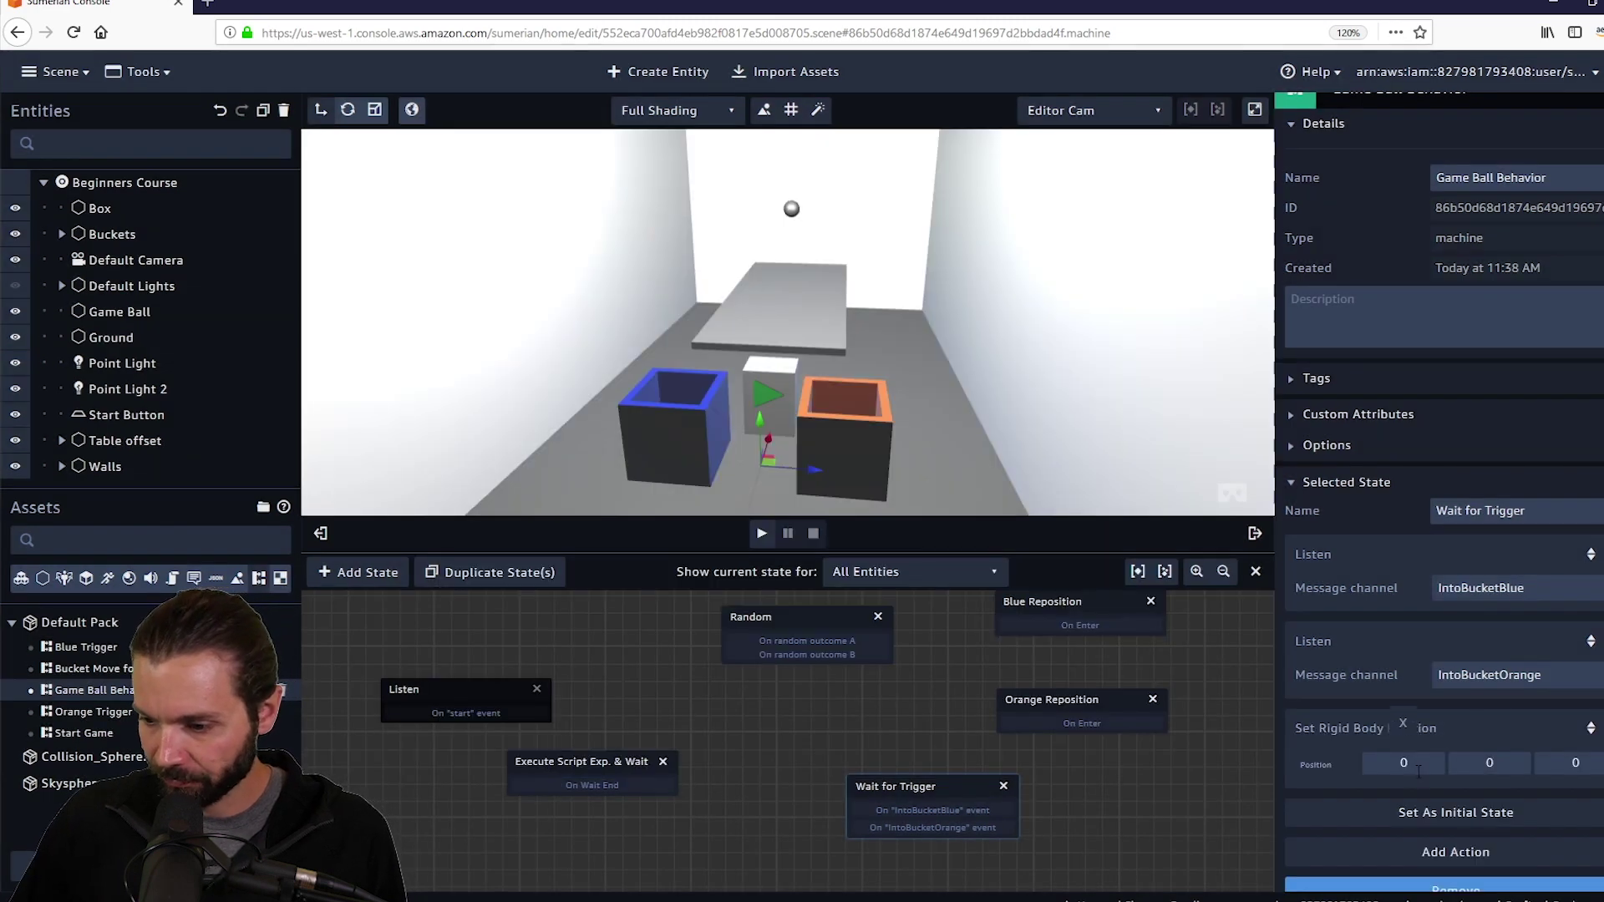
{"action": "left_click", "coordinate": [1394, 763]}
{"action": "type", "text": "4"}
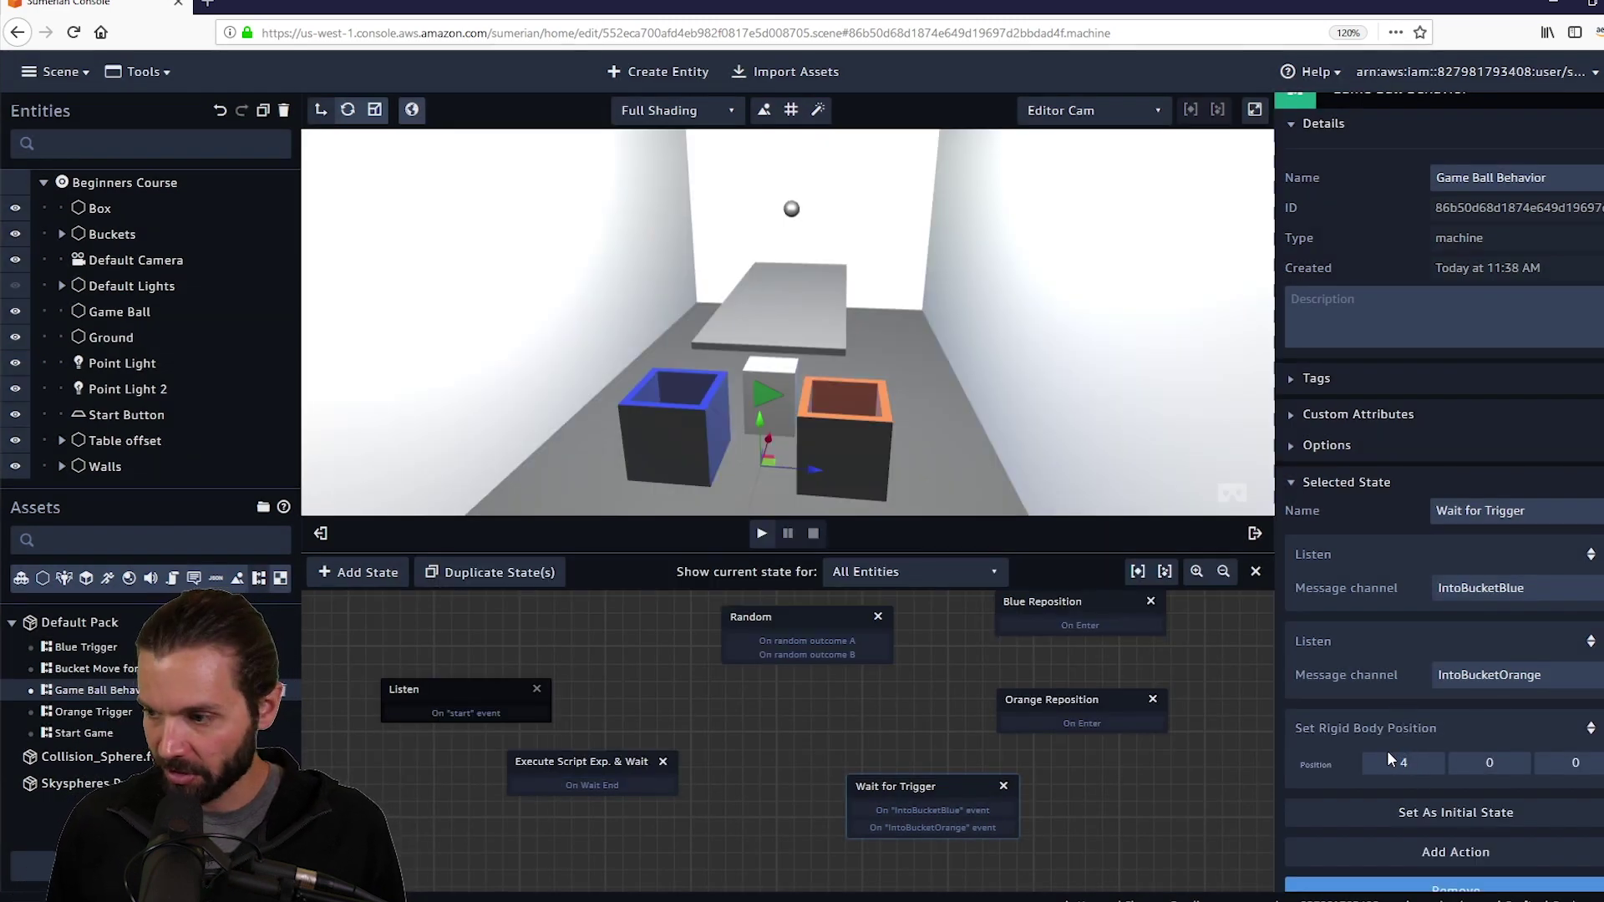
{"action": "key", "text": "Tab"}
{"action": "type", "text": "4"}
{"action": "key", "text": "Tab"}
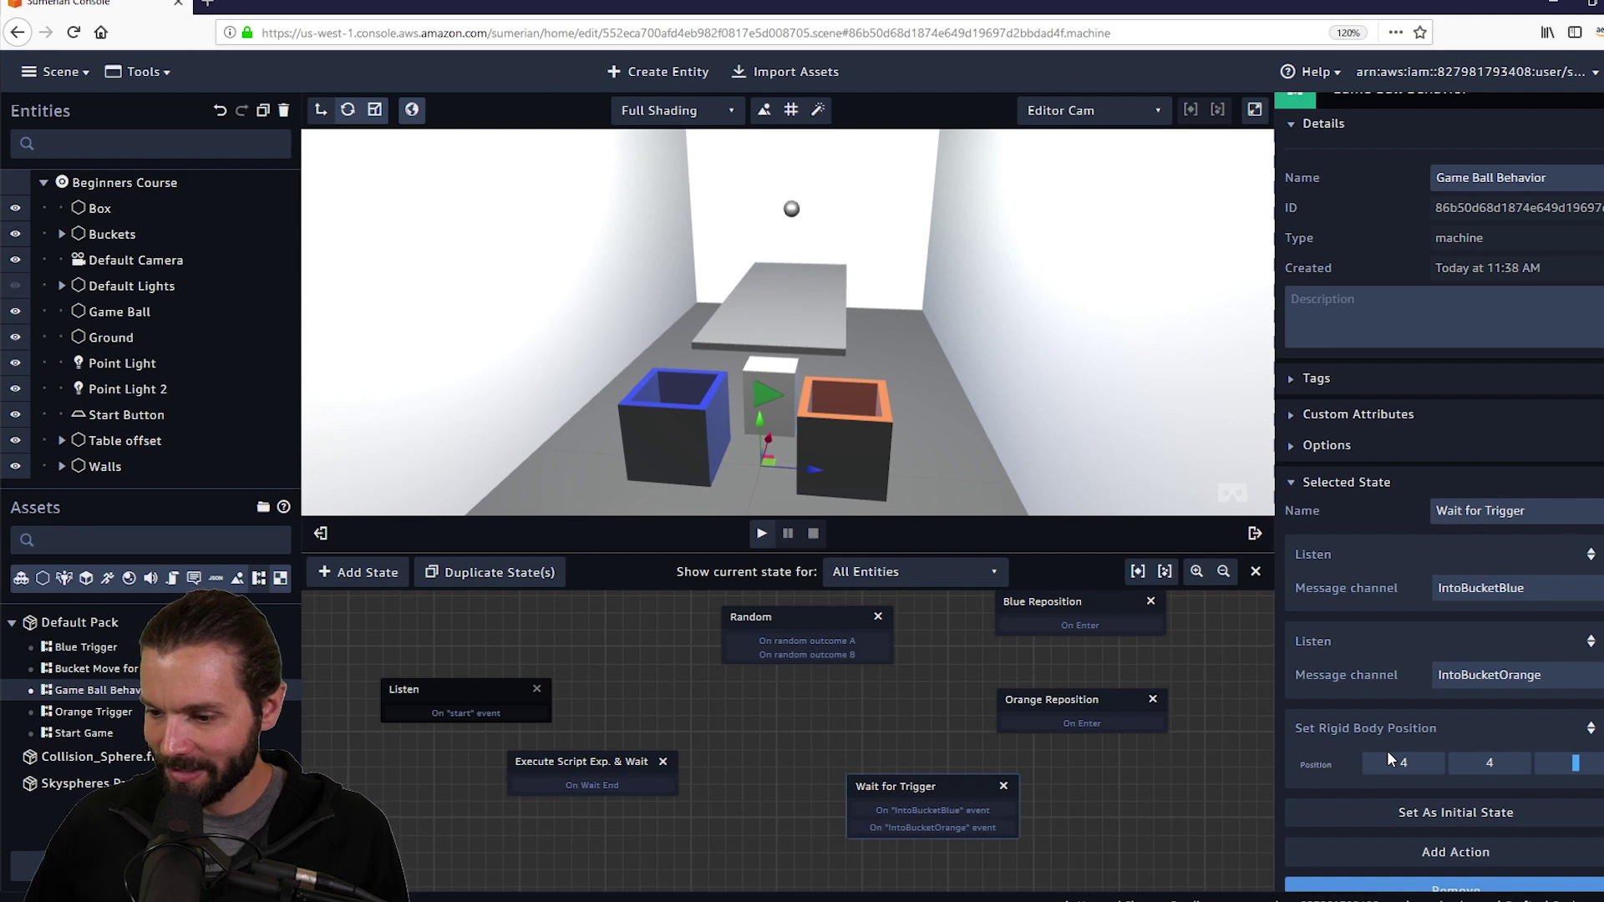
{"action": "left_click_drag", "start_coordinate": [1103, 355], "coordinate": [966, 240]}
{"action": "left_click_drag", "start_coordinate": [887, 403], "coordinate": [802, 187]}
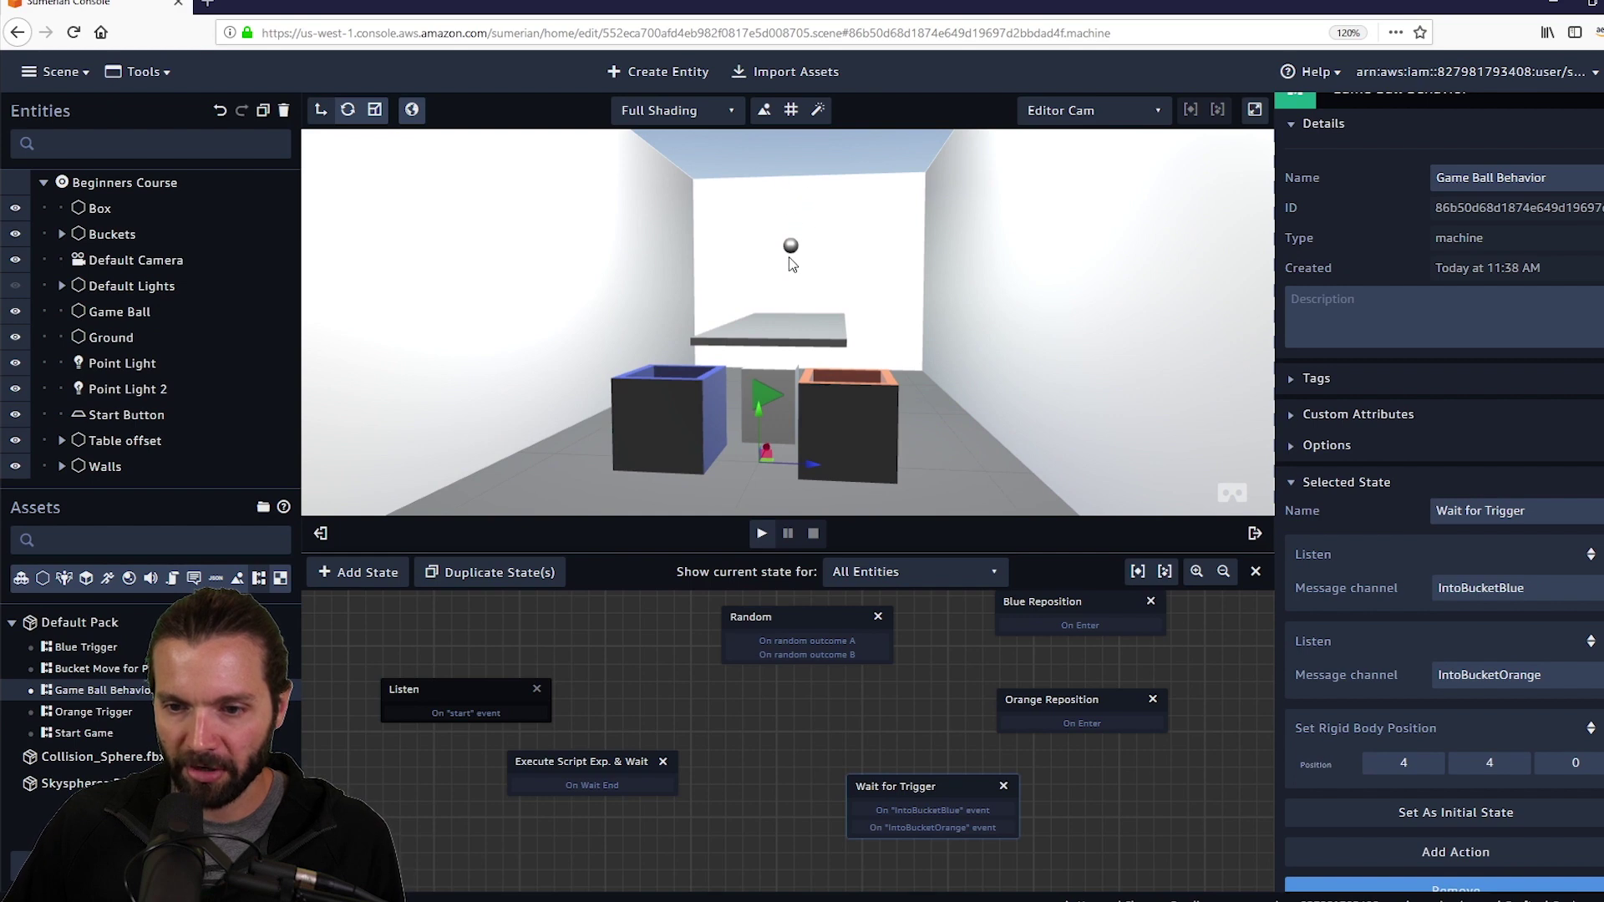
{"action": "left_click_drag", "start_coordinate": [1010, 301], "coordinate": [1009, 340]}
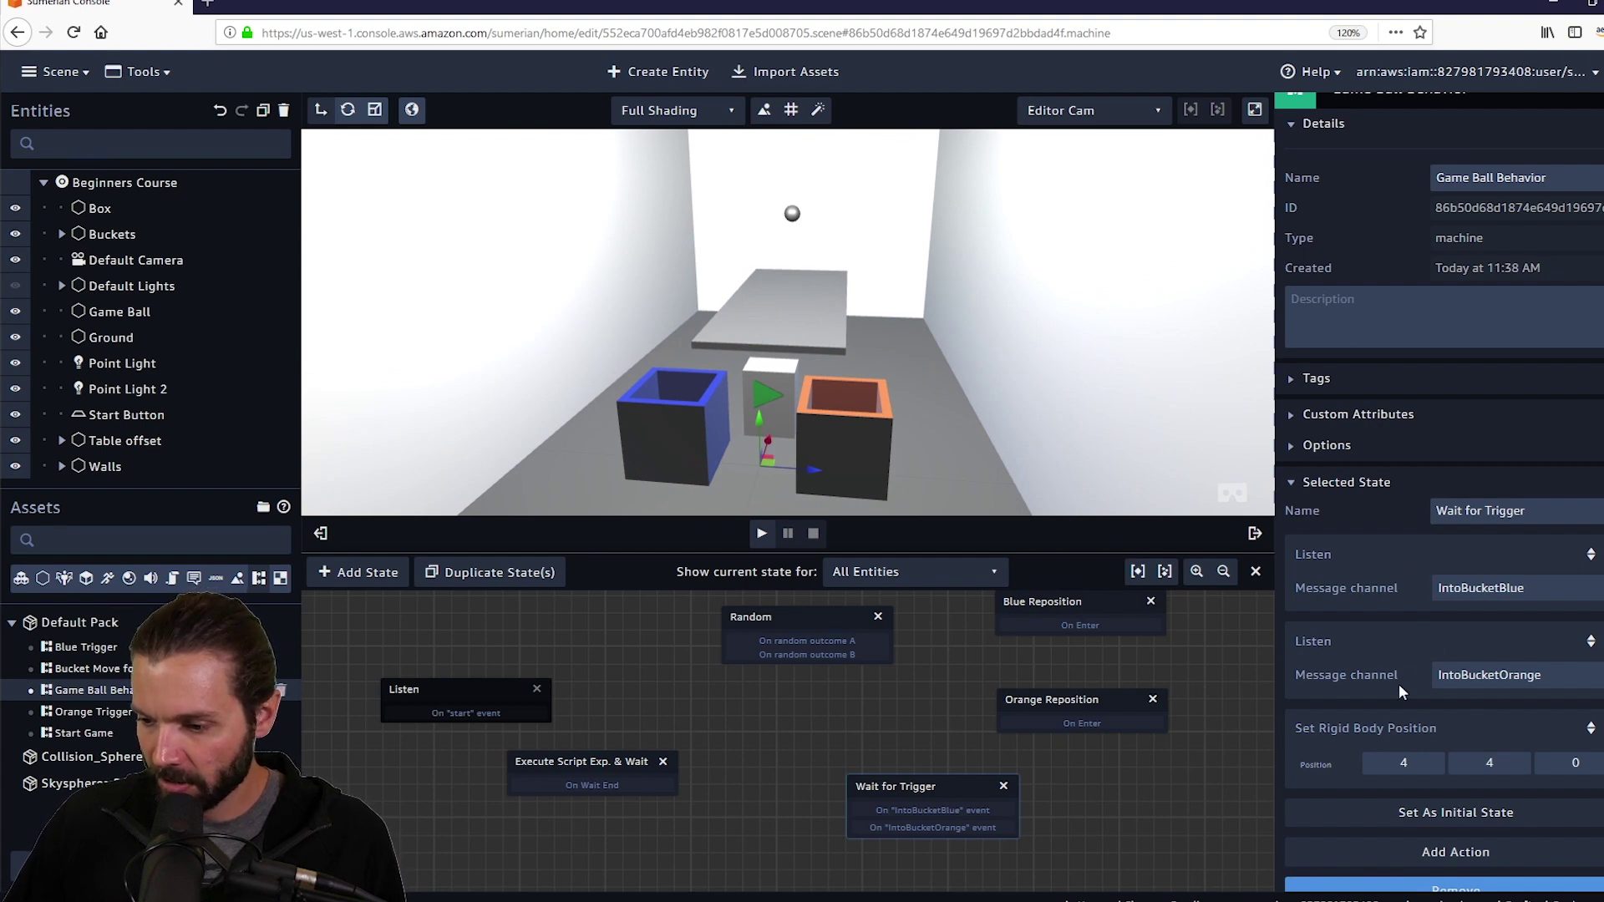
Add another Set Rigid Body Position action to the Wait for Trigger state.
{"action": "scroll", "coordinate": [1399, 684], "scroll_direction": "down", "scroll_amount": 1}
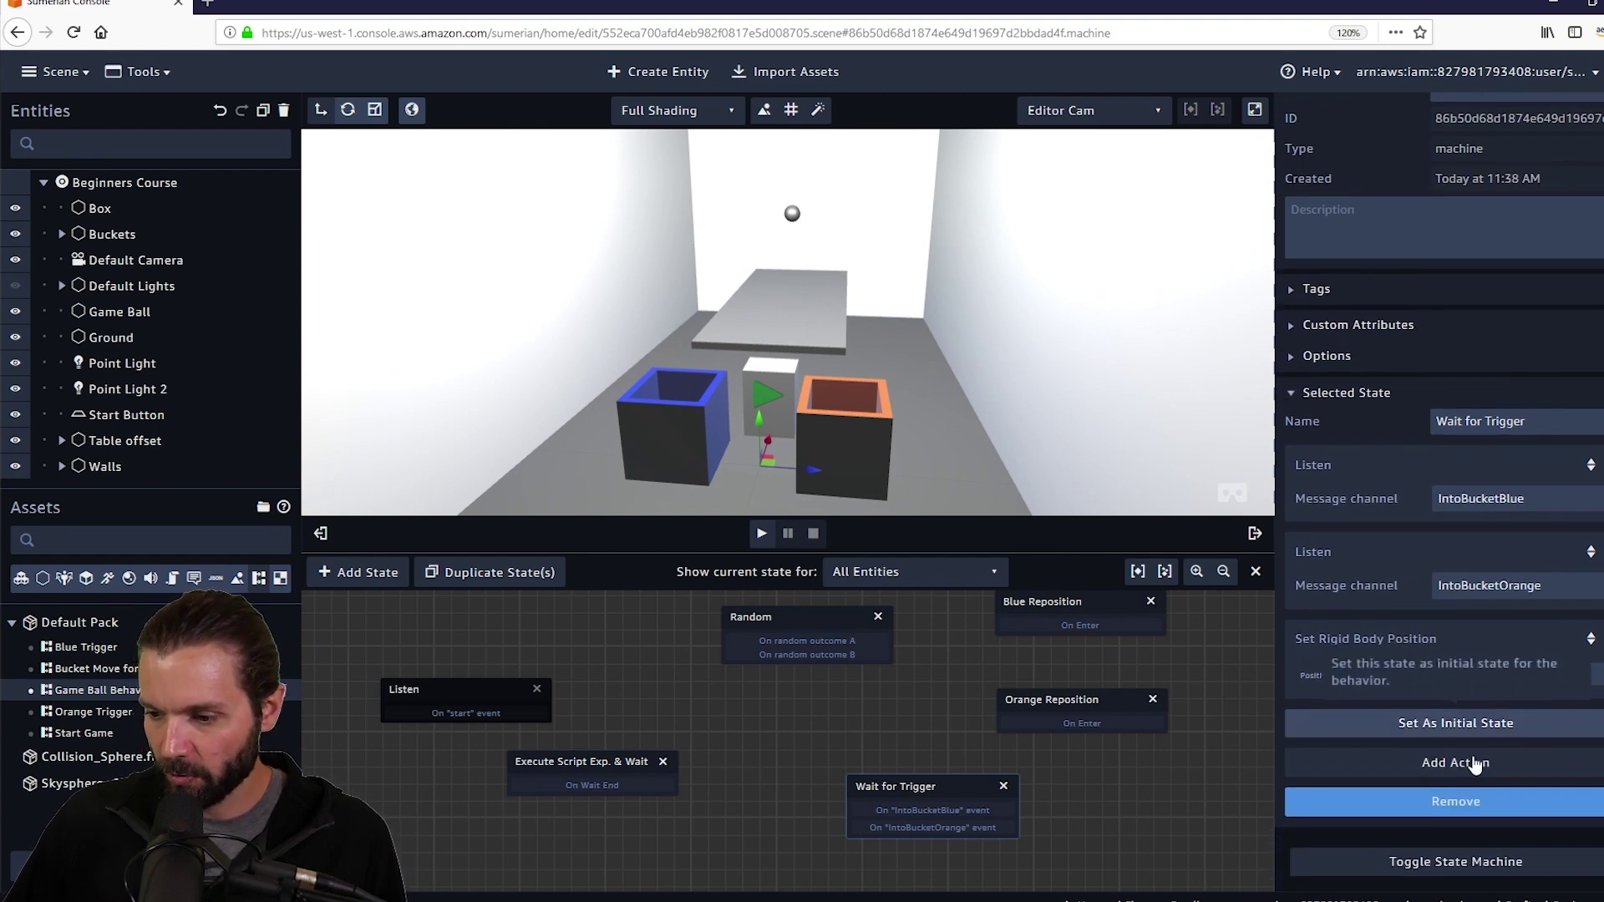
{"action": "left_click", "coordinate": [1456, 763]}
{"action": "type", "text": "set"}
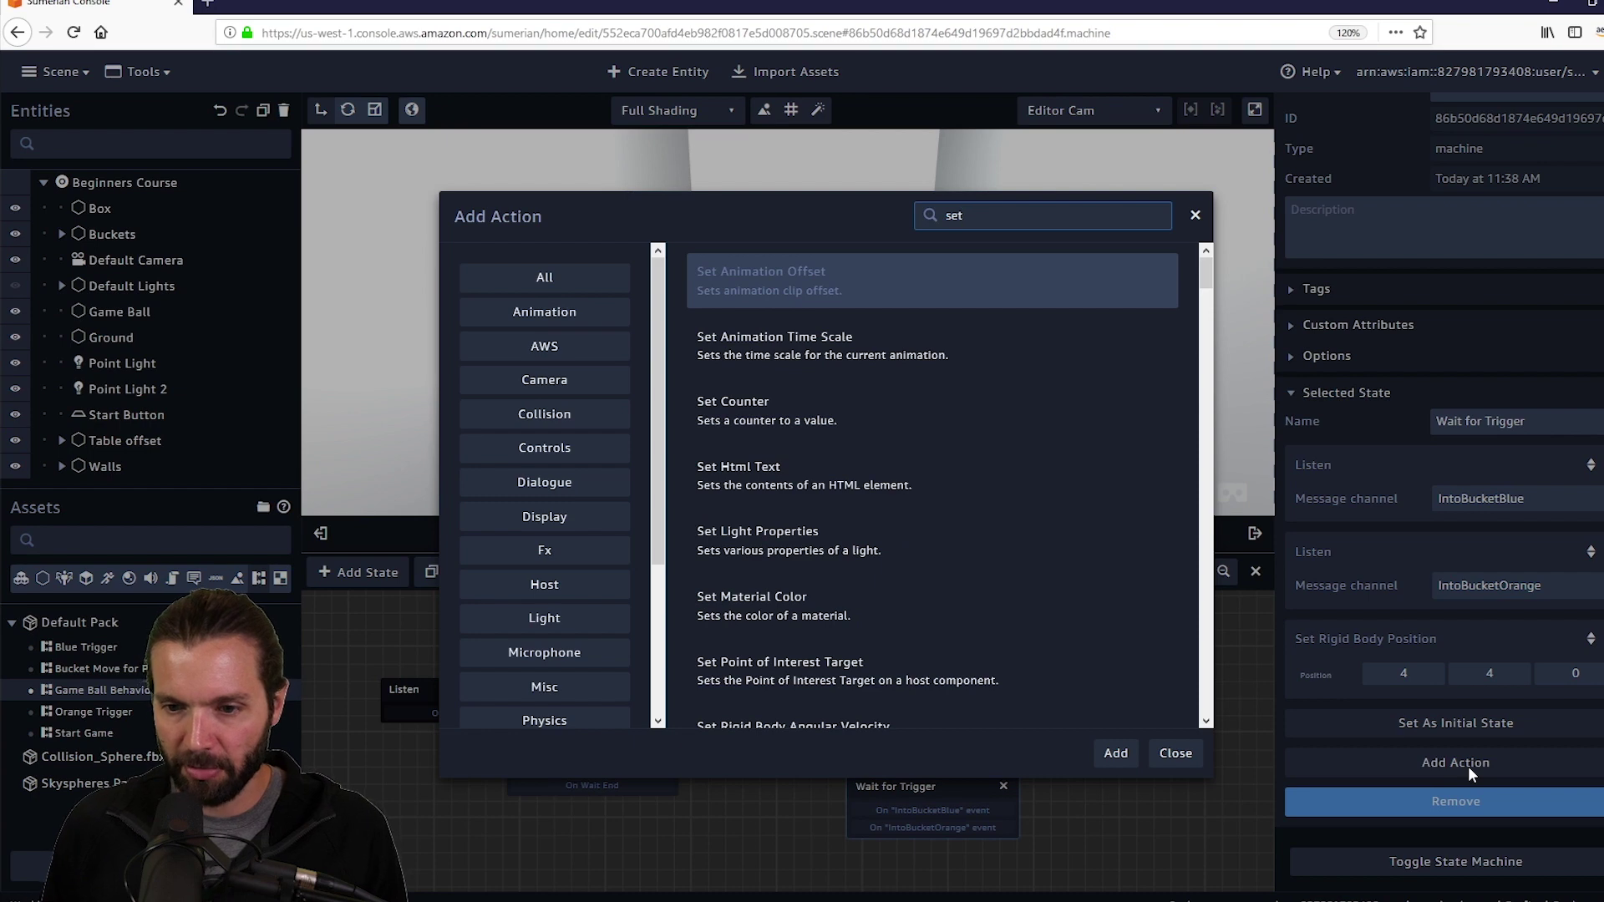
{"action": "type", "text": " rigo"}
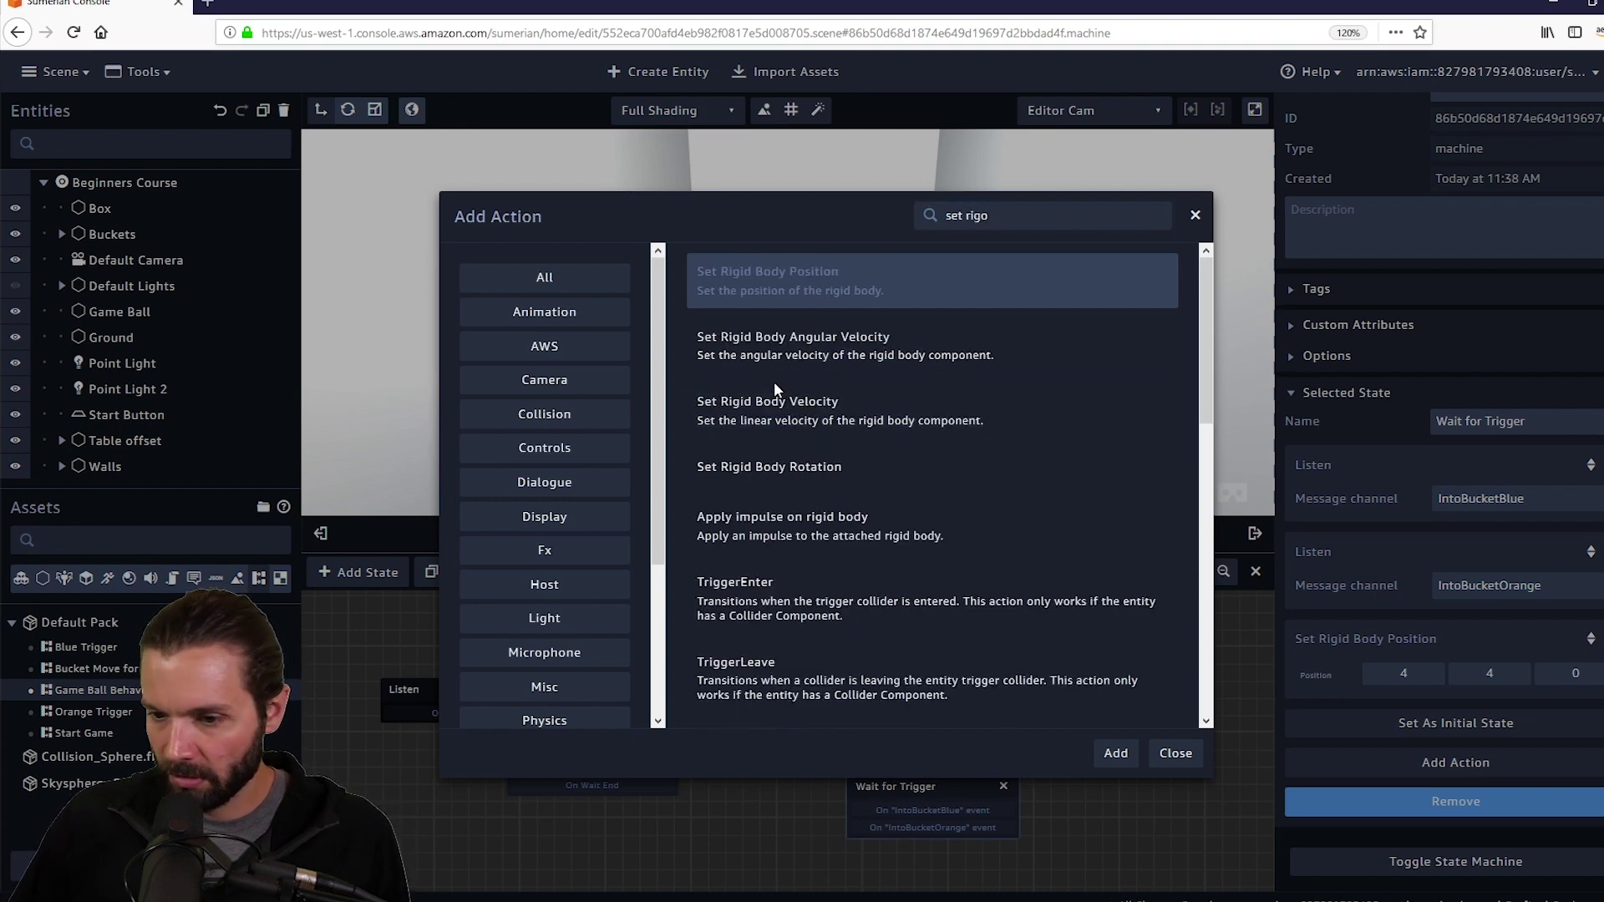
{"action": "left_click", "coordinate": [1116, 753]}
{"action": "scroll", "coordinate": [1526, 748], "scroll_direction": "down", "scroll_amount": 2}
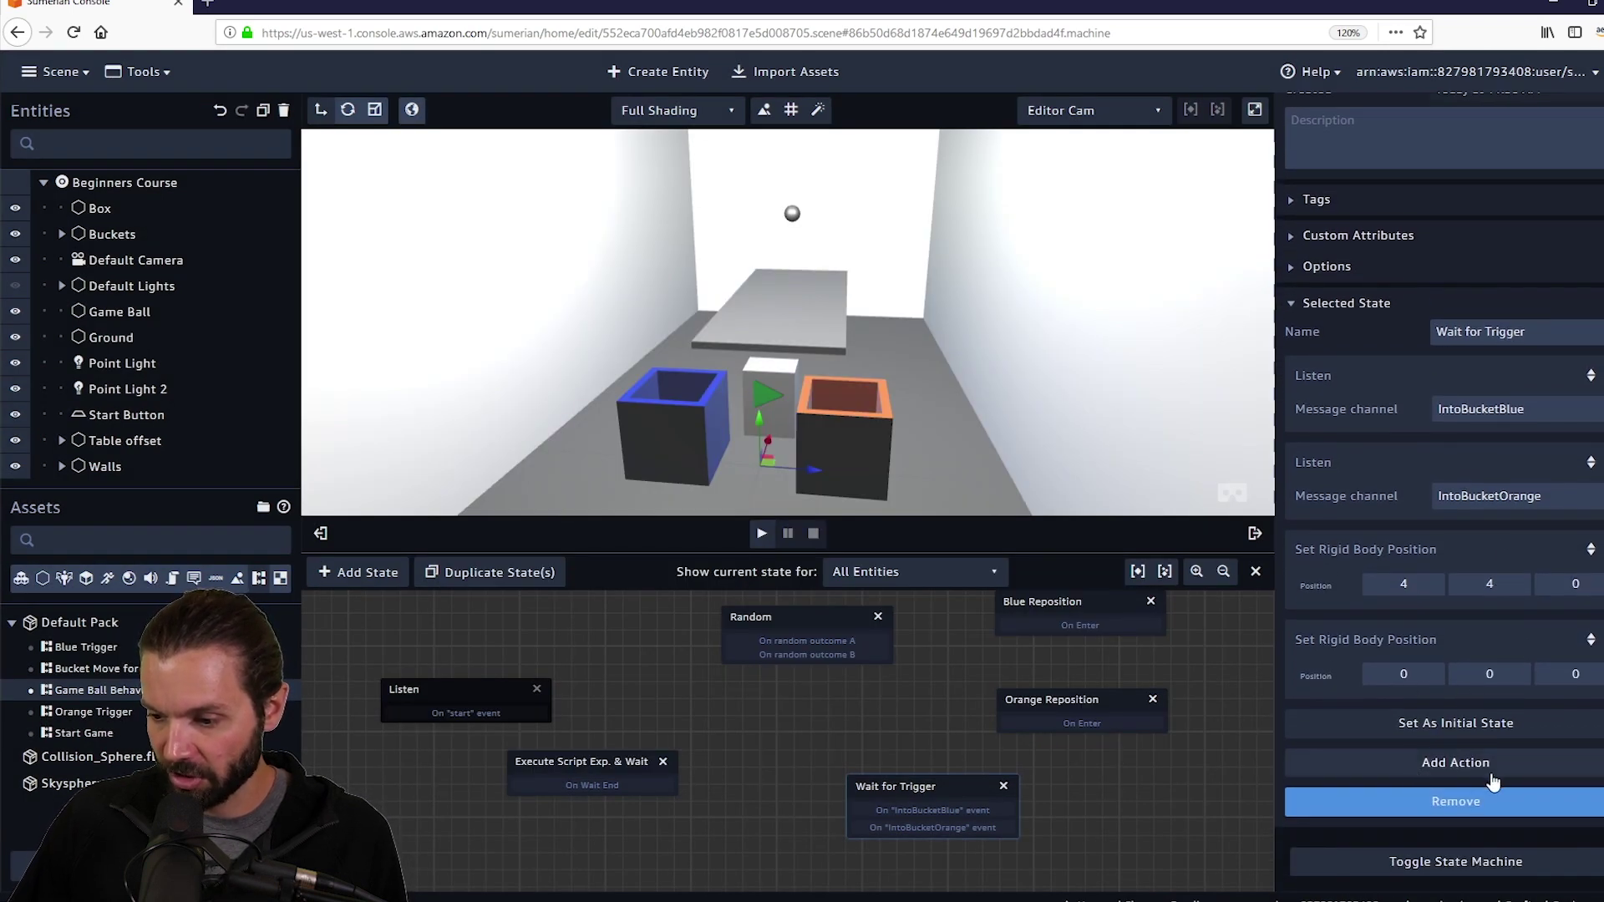
Add a Set Rigid Body Angular Velocity action to the Wait for Trigger state.
{"action": "left_click", "coordinate": [1469, 769]}
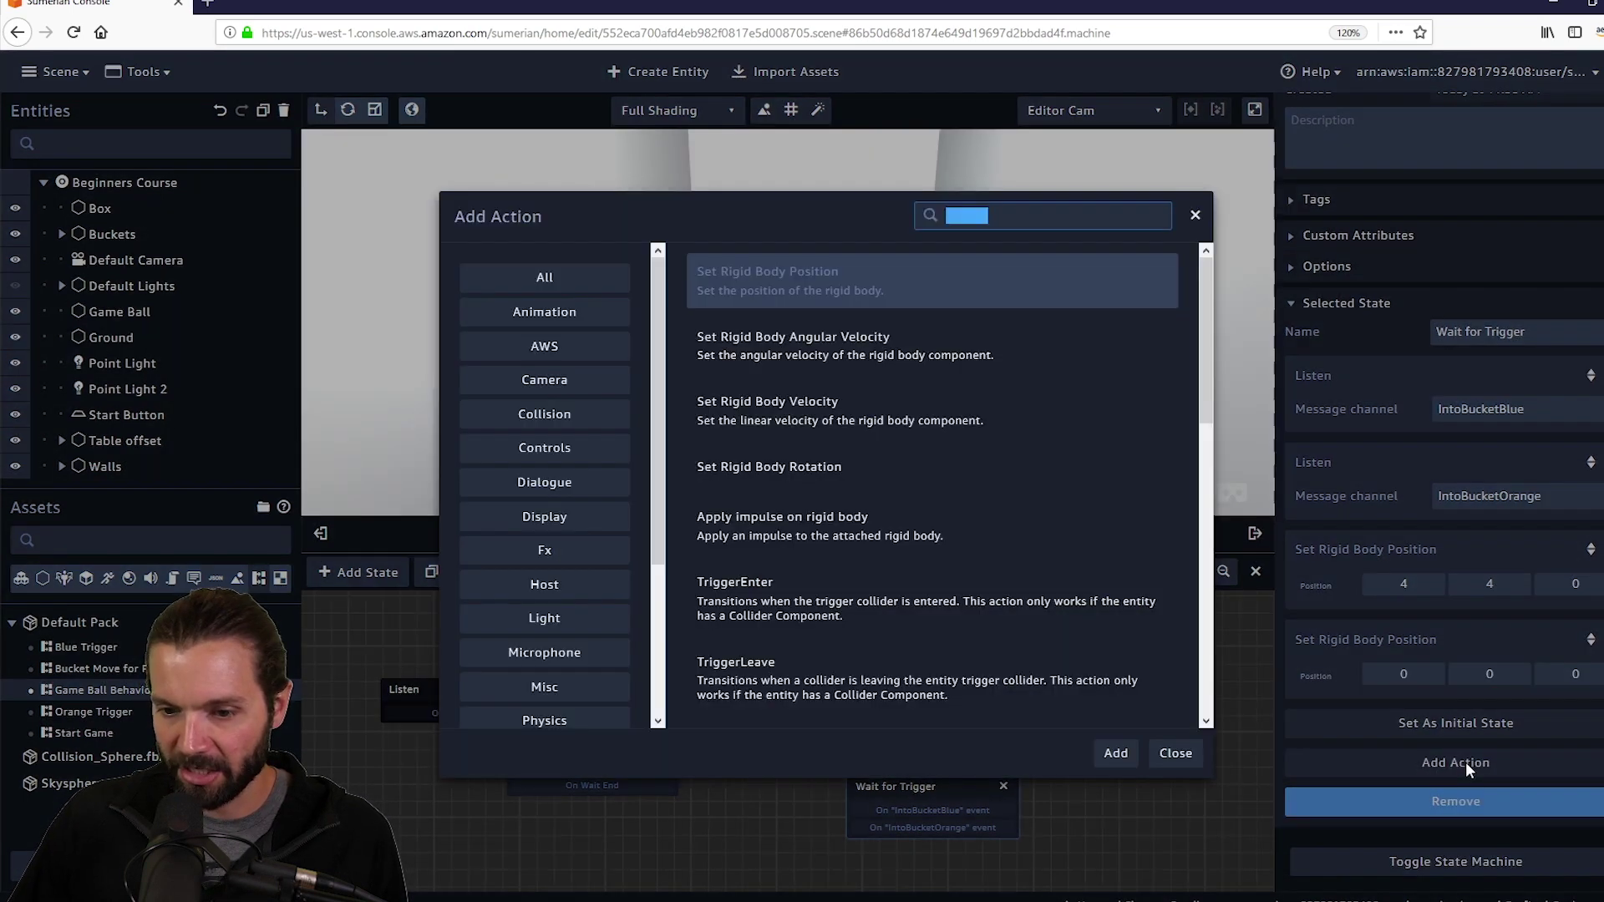
{"action": "left_click", "coordinate": [830, 346]}
{"action": "left_click", "coordinate": [1116, 753]}
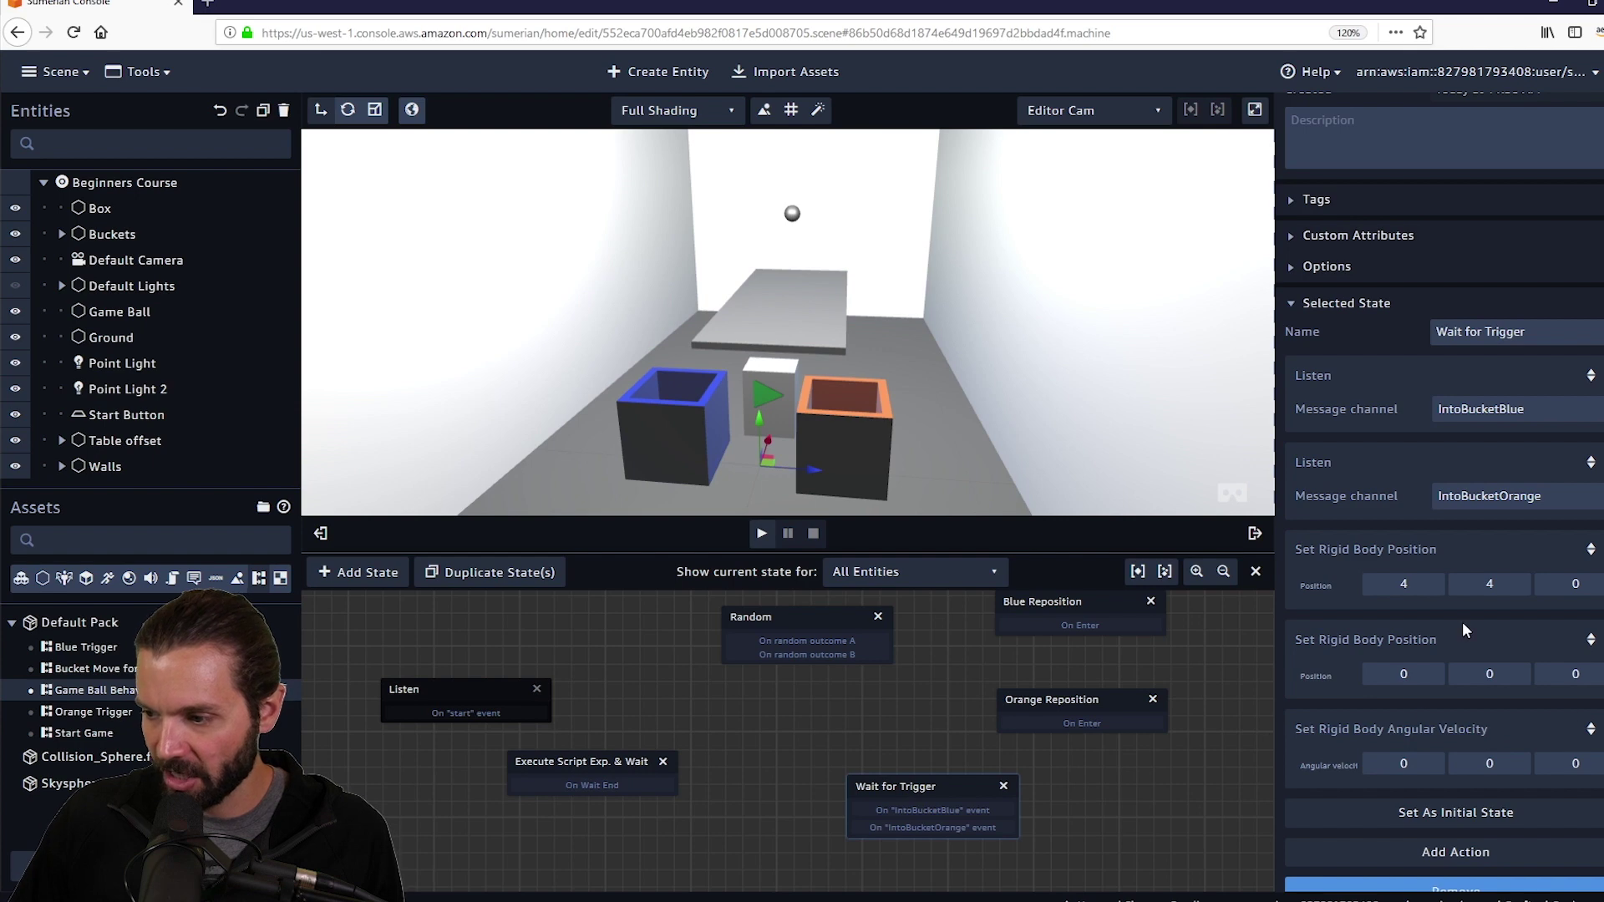
{"action": "scroll", "coordinate": [1462, 622], "scroll_direction": "down", "scroll_amount": 1}
{"action": "scroll", "coordinate": [1453, 619], "scroll_direction": "down", "scroll_amount": 1}
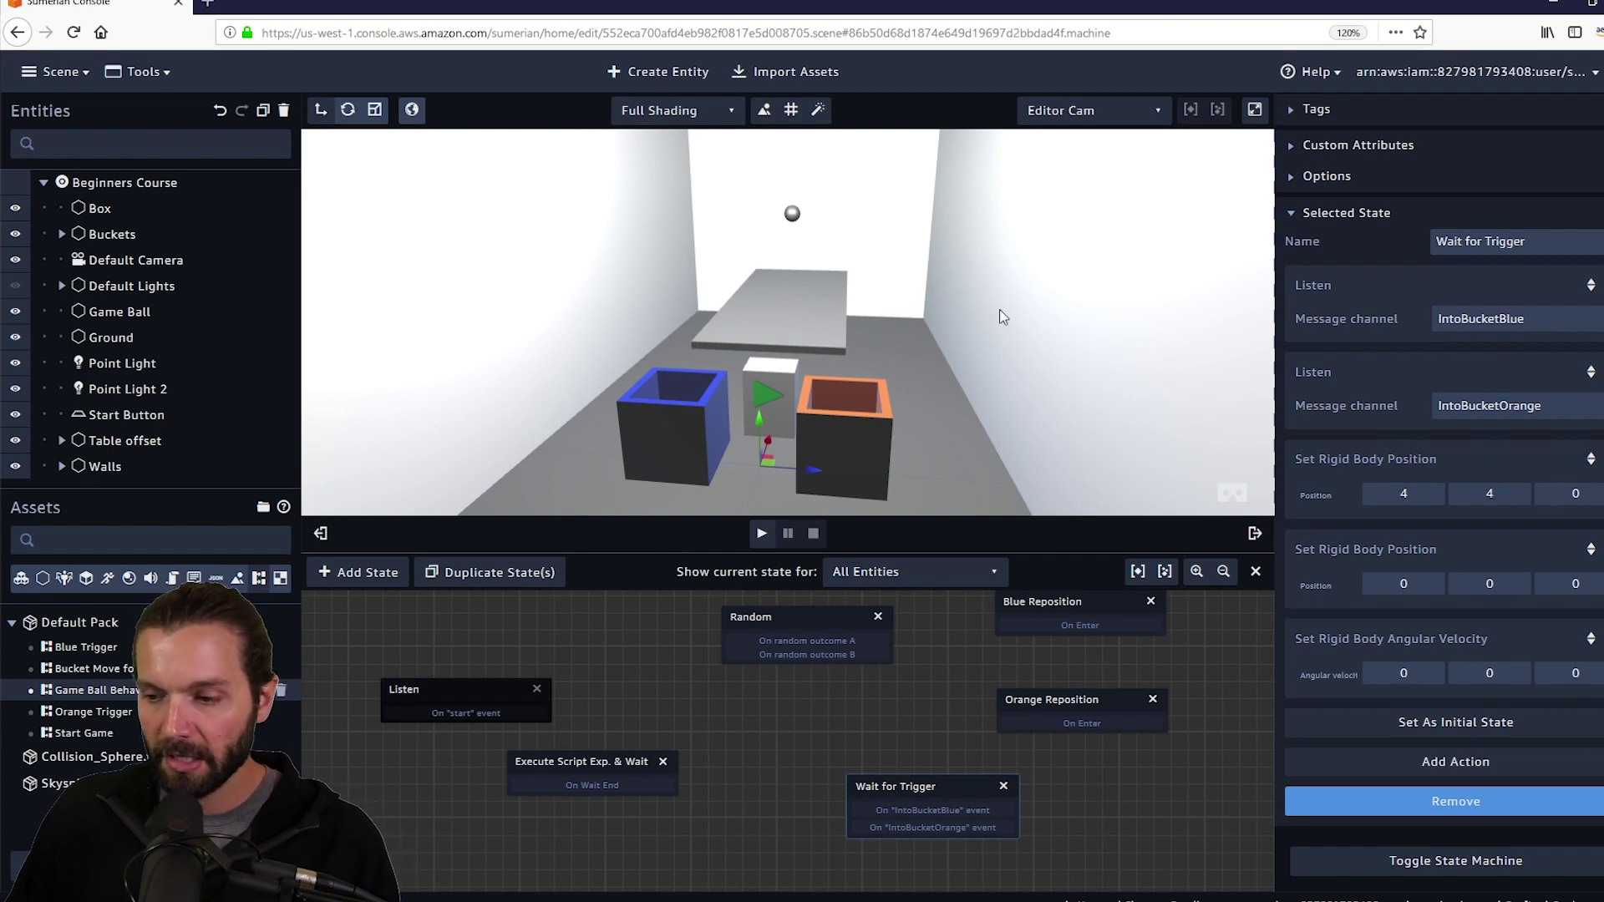
Remove the duplicate Set Rigid Body Position action with the 0, 0, 0 position from the Wait for Trigger state.
{"action": "left_click_drag", "start_coordinate": [1018, 298], "coordinate": [968, 253]}
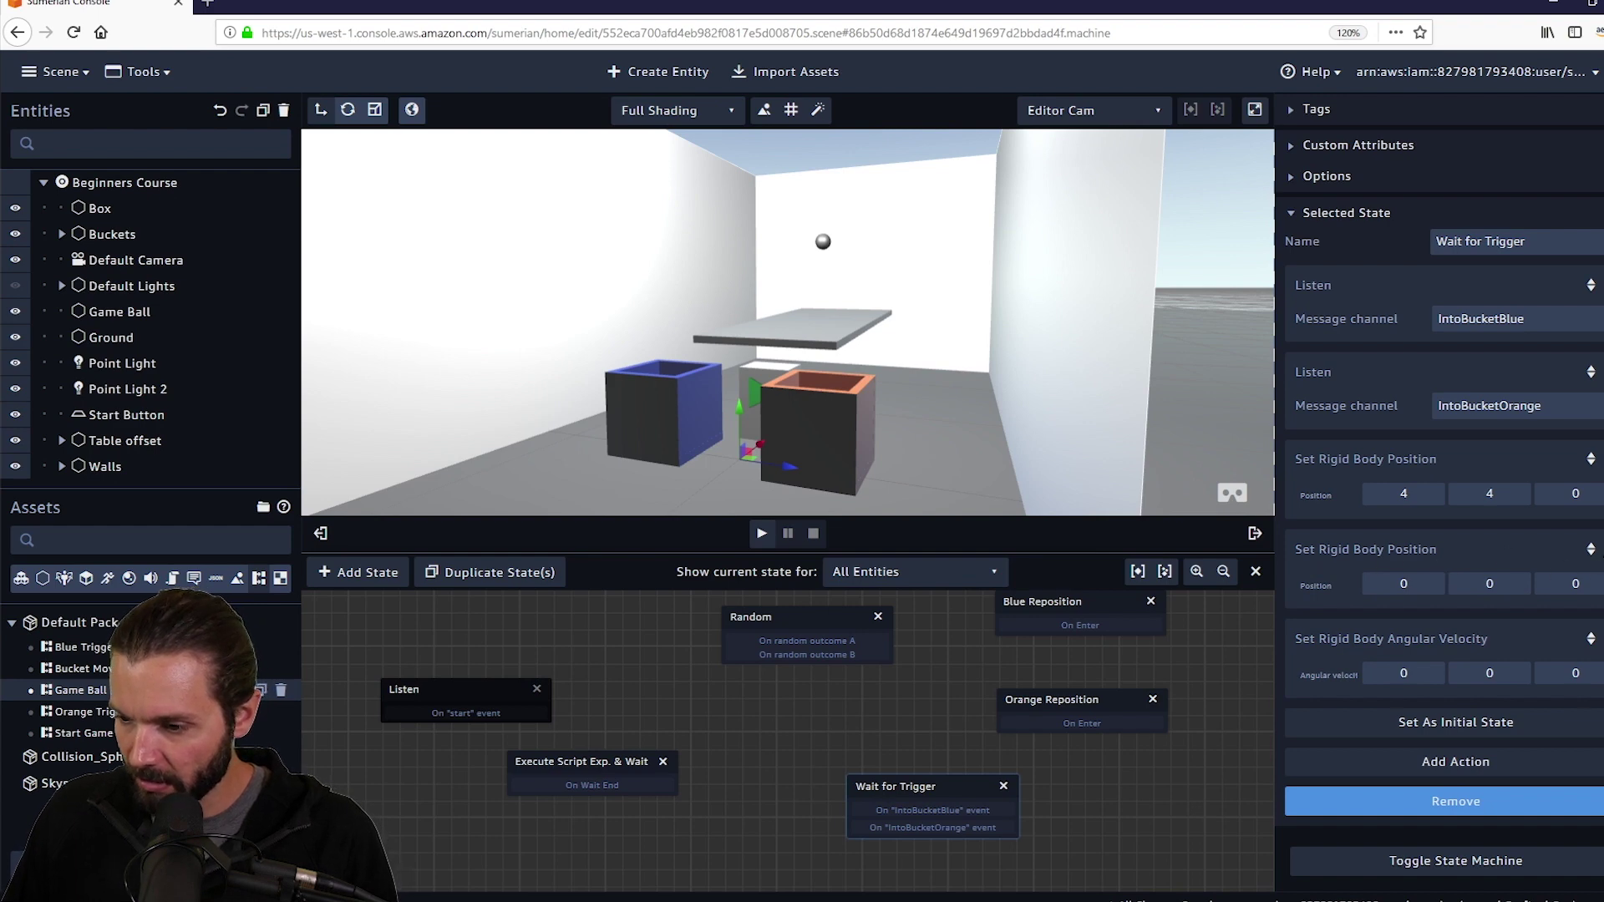
{"action": "mouse_move", "coordinate": [1591, 549]}
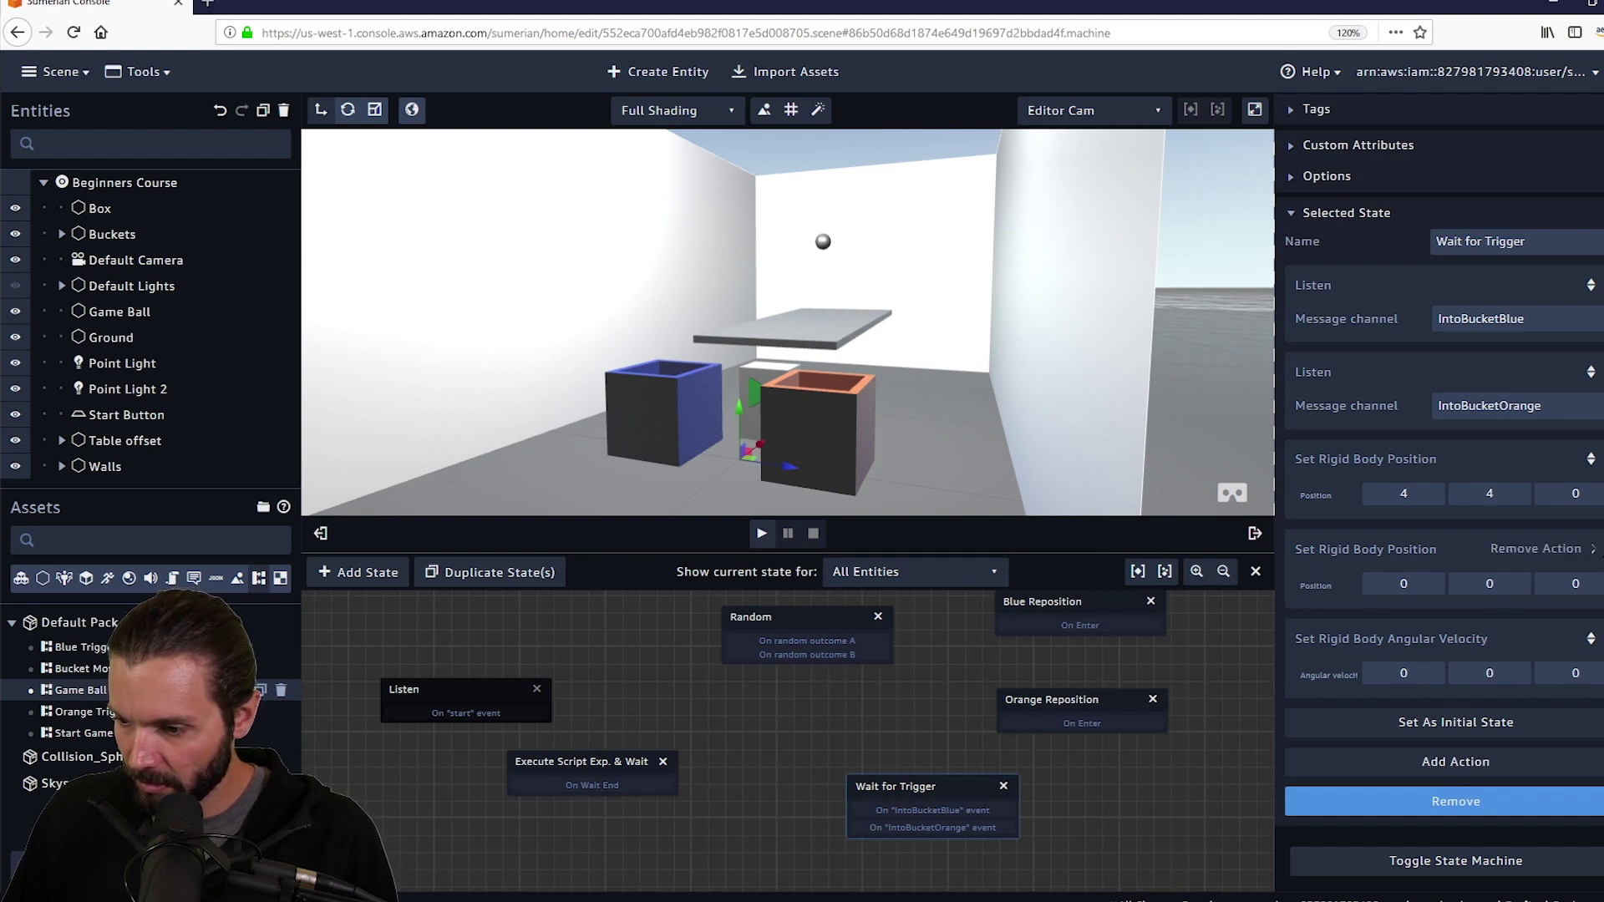
{"action": "left_click", "coordinate": [1587, 549]}
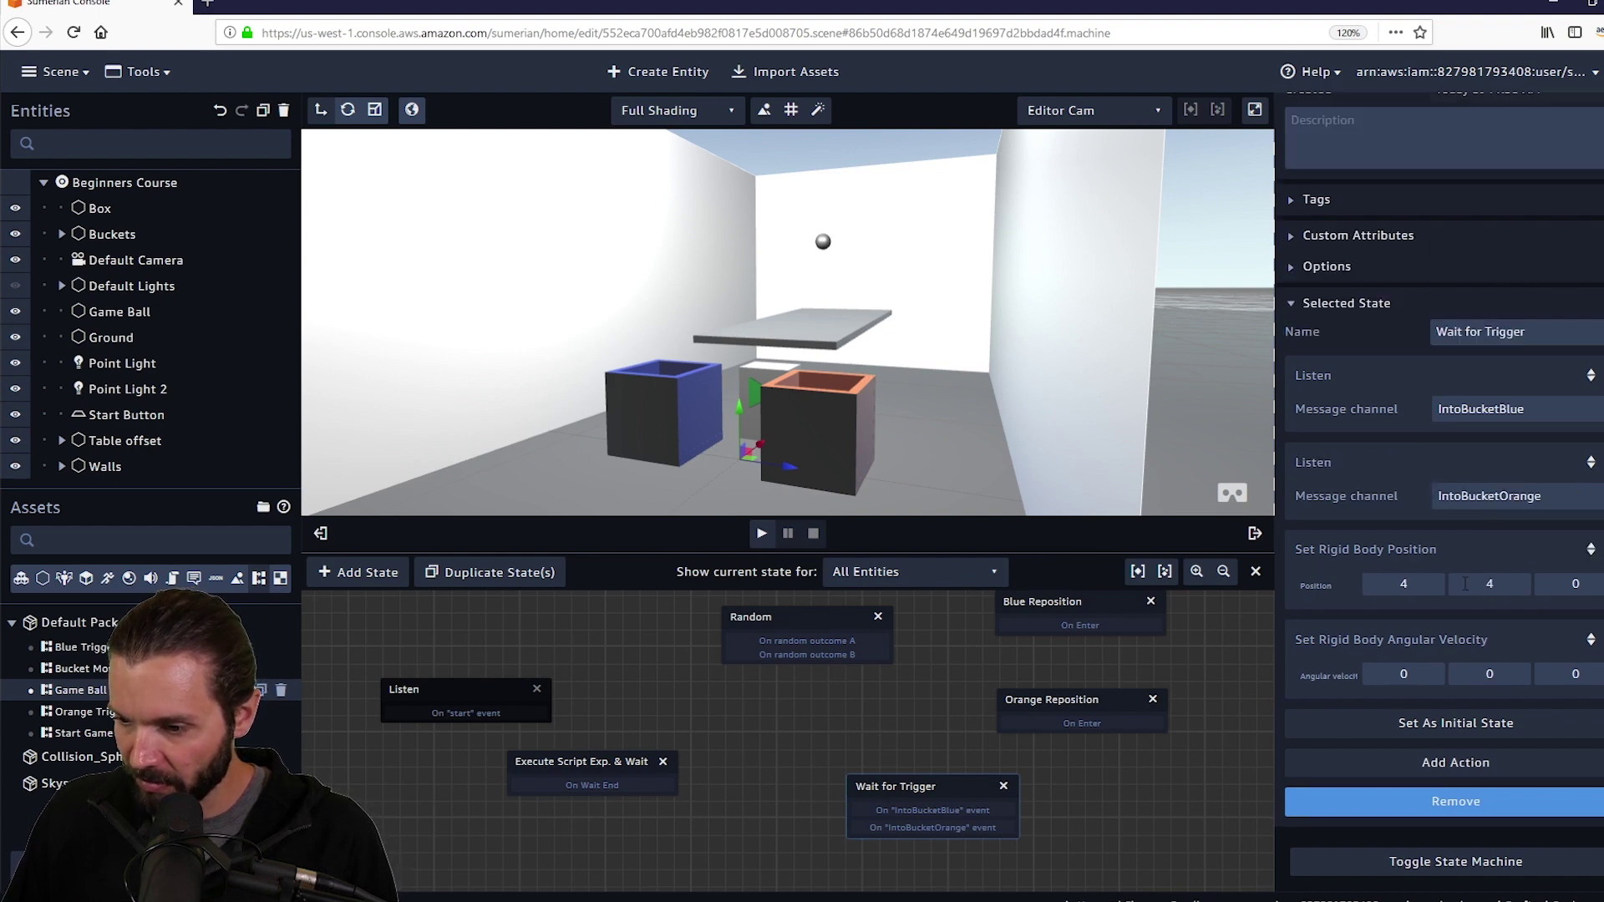
Add a Set Rigid Body Velocity action and move it above the Set Rigid Body Angular Velocity action.
{"action": "left_click", "coordinate": [1456, 763]}
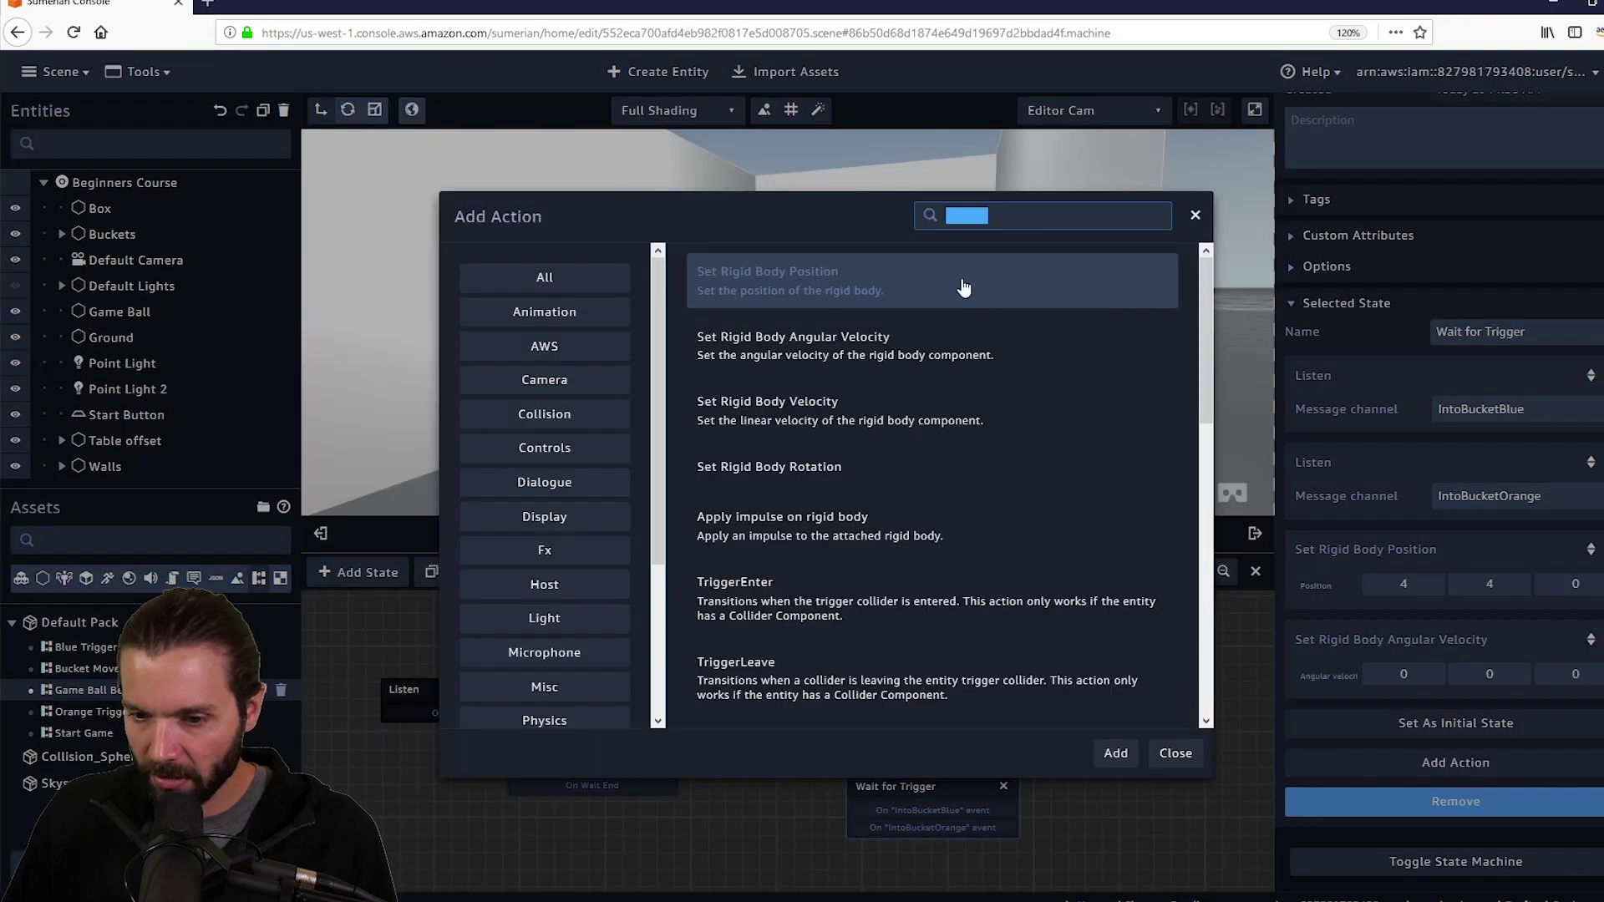
{"action": "left_click", "coordinate": [865, 405]}
{"action": "left_click", "coordinate": [1117, 753]}
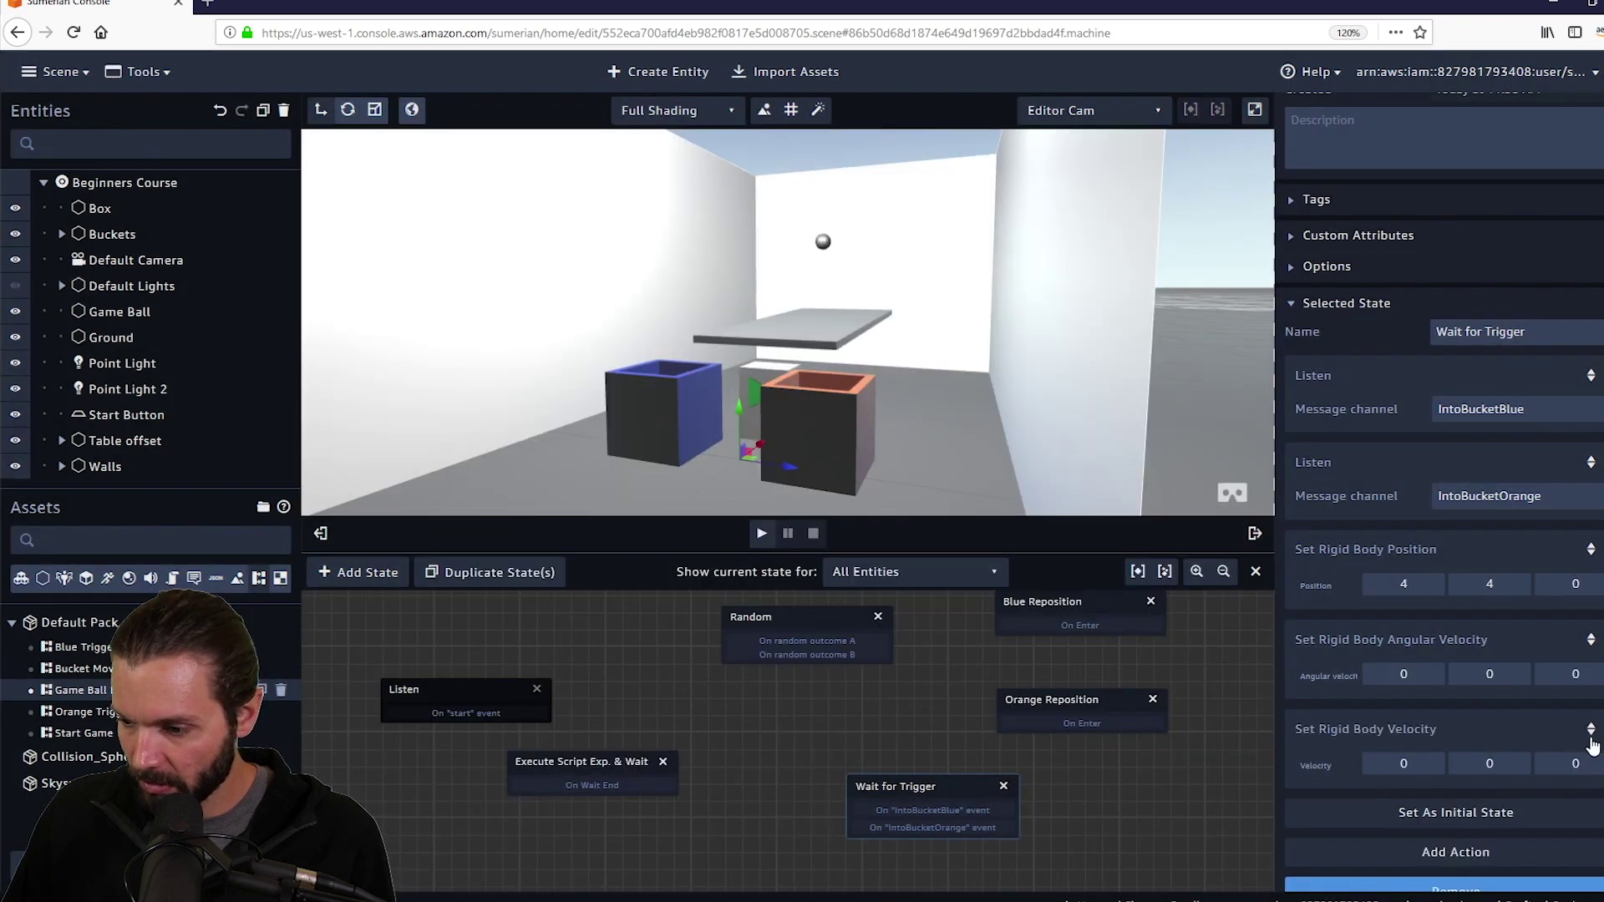
{"action": "left_click_drag", "start_coordinate": [1594, 727], "coordinate": [1590, 640]}
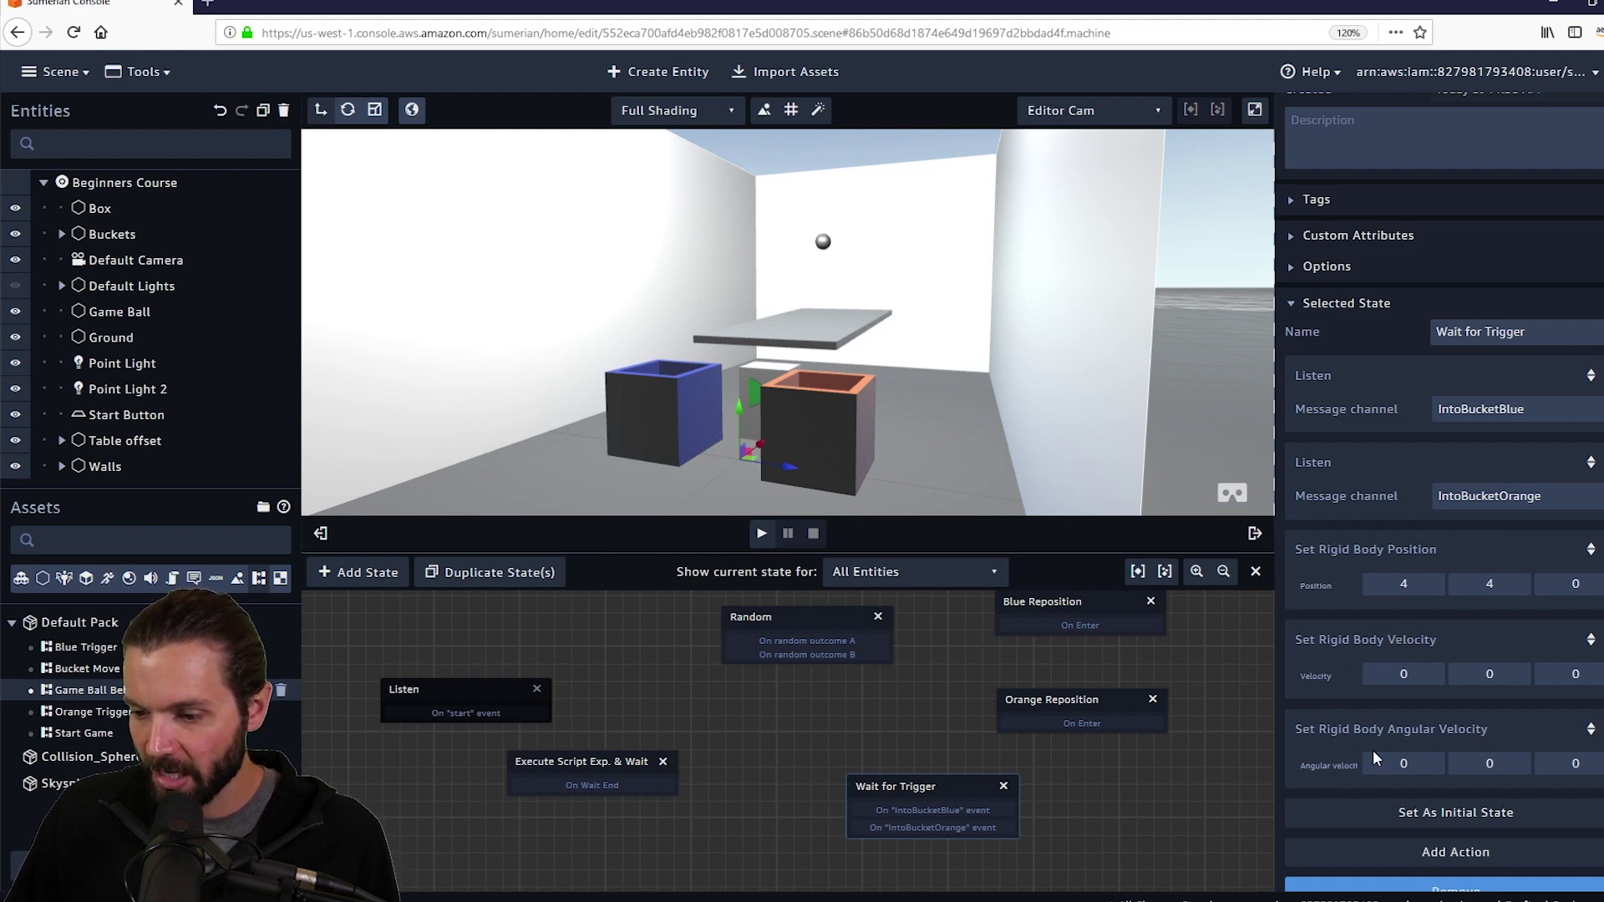
{"action": "left_click", "coordinate": [1585, 765]}
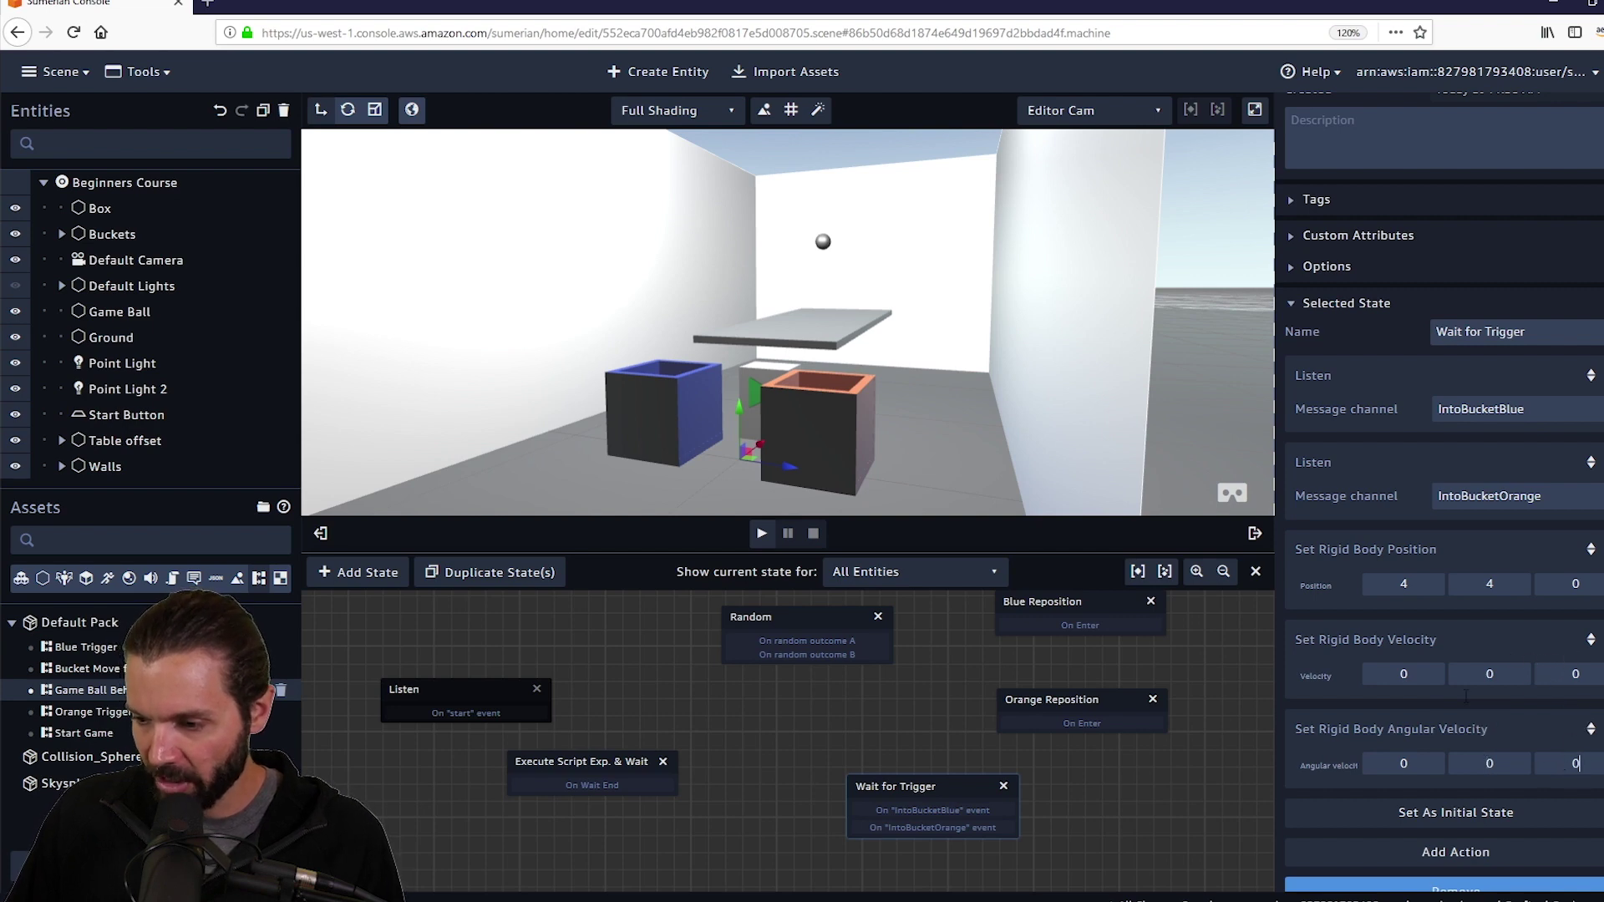
{"action": "scroll", "coordinate": [1547, 656], "scroll_direction": "down", "scroll_amount": 1}
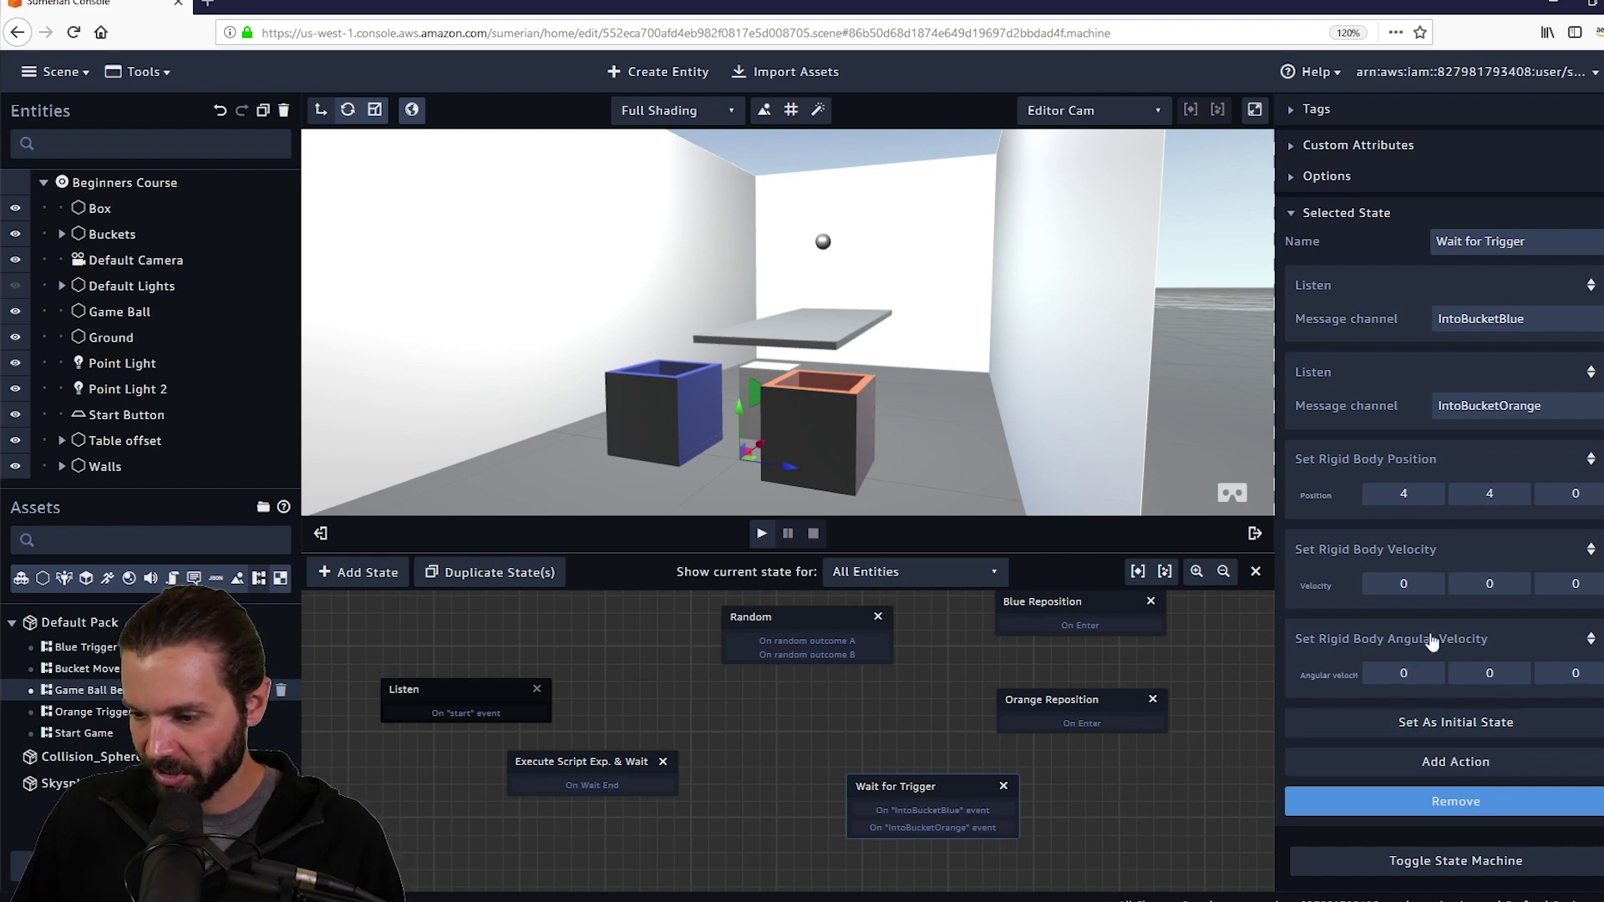
Add a Show action to the Wait for Trigger state.
{"action": "left_click", "coordinate": [1442, 765]}
{"action": "type", "text": "show"}
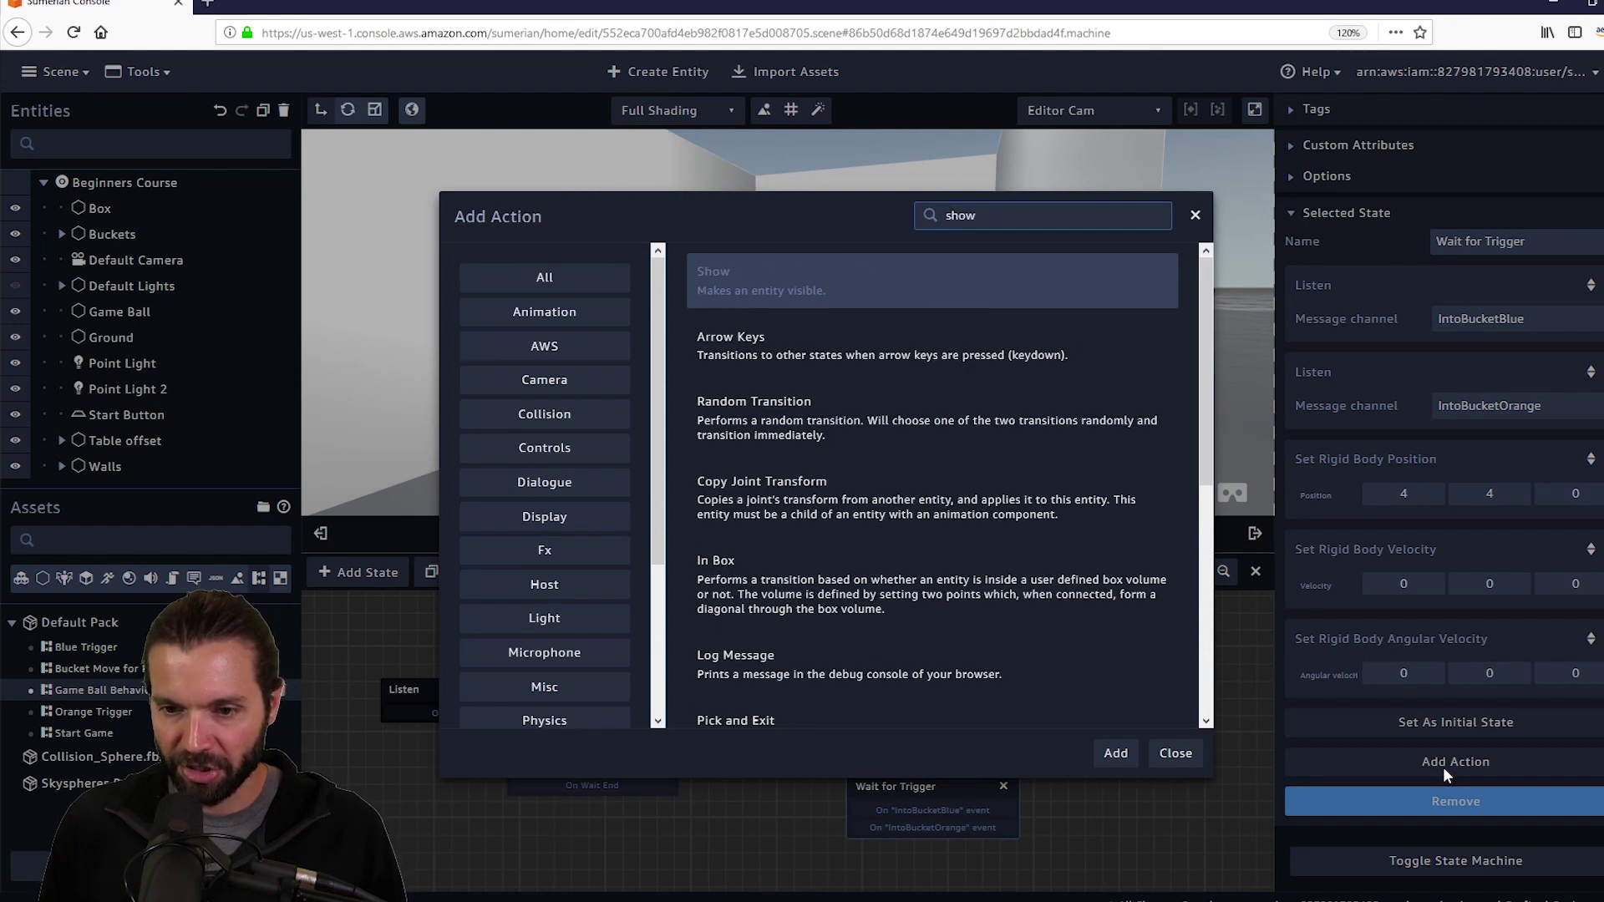
{"action": "key", "text": "Return"}
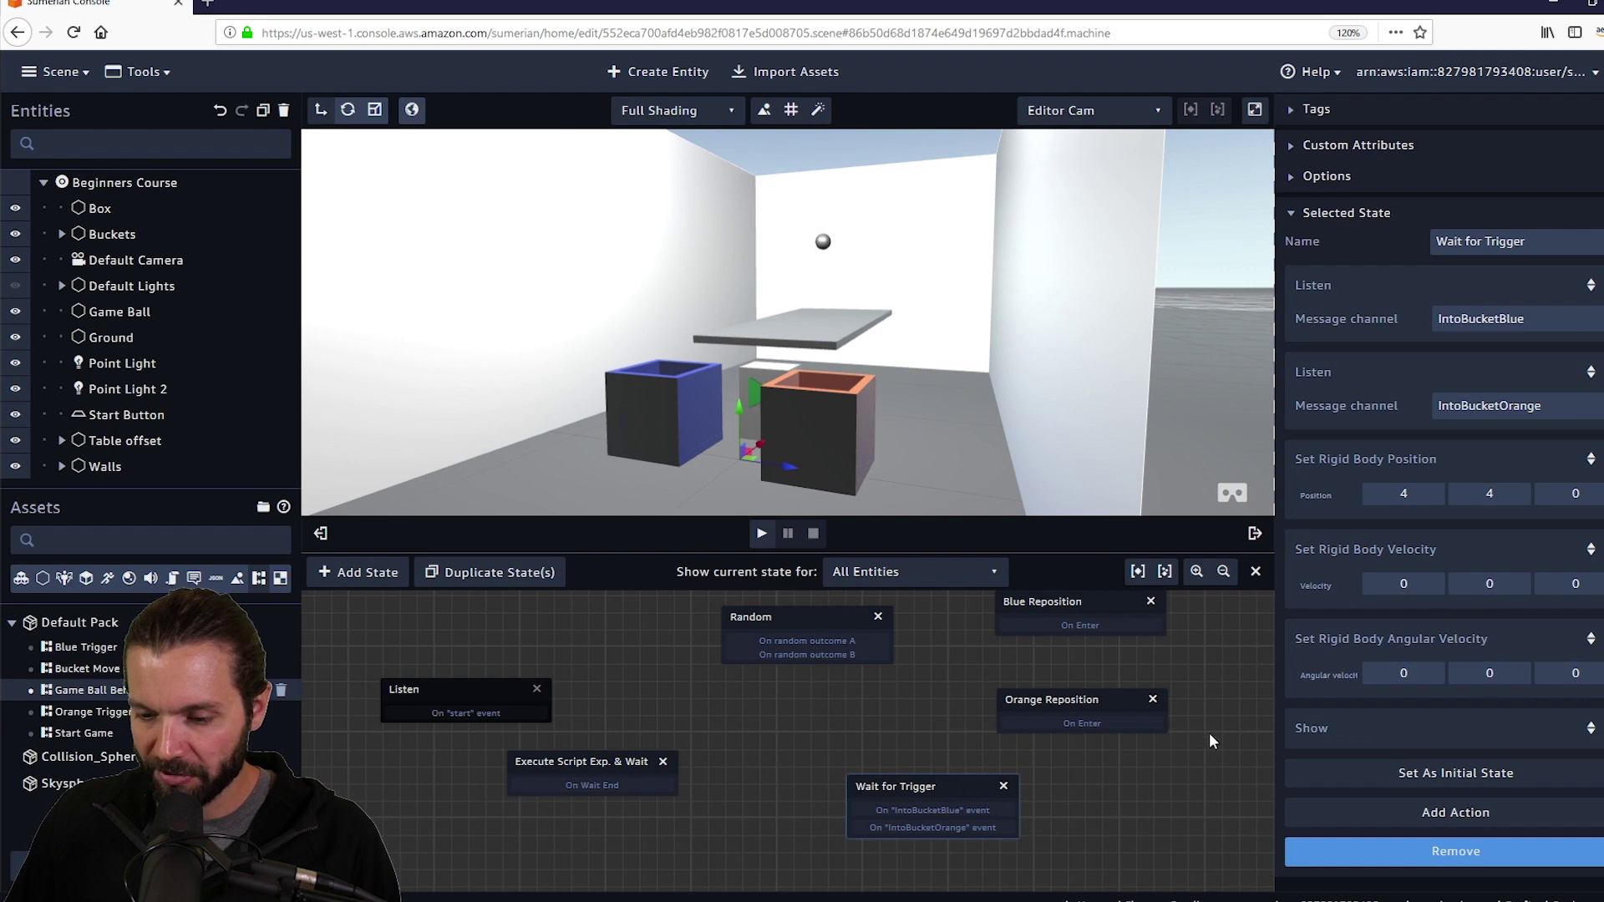
Rearrange the state graph, moving Random slightly up and Wait for Trigger up beneath it to make room for transitions.
{"action": "left_click_drag", "start_coordinate": [513, 734], "coordinate": [489, 663]}
{"action": "left_click_drag", "start_coordinate": [605, 804], "coordinate": [588, 767]}
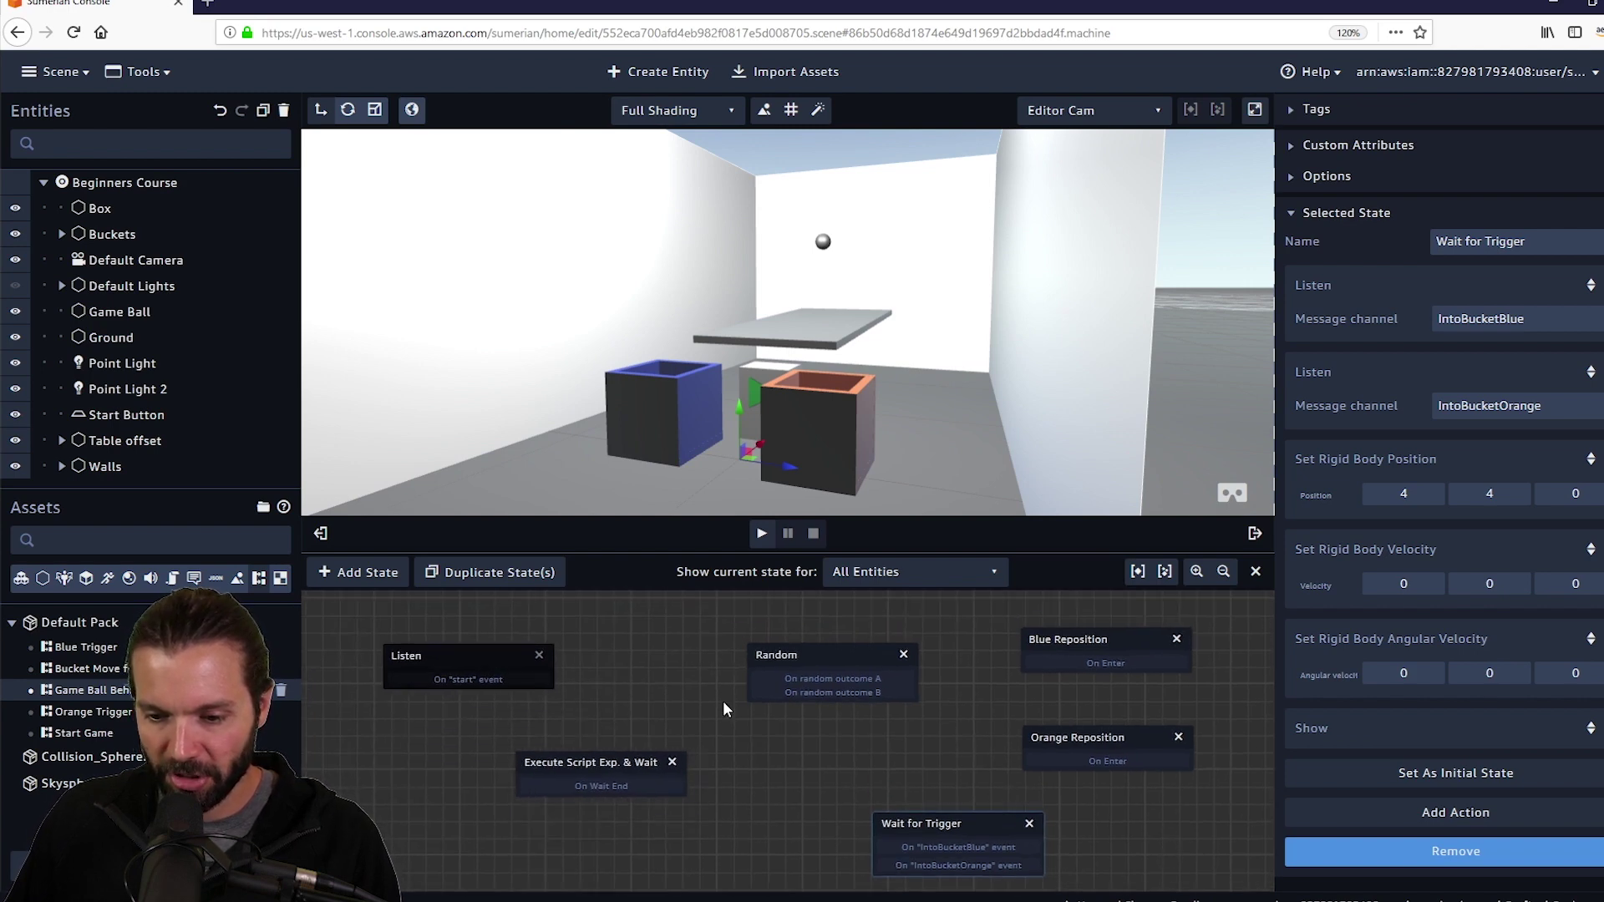
{"action": "left_click_drag", "start_coordinate": [841, 655], "coordinate": [849, 632]}
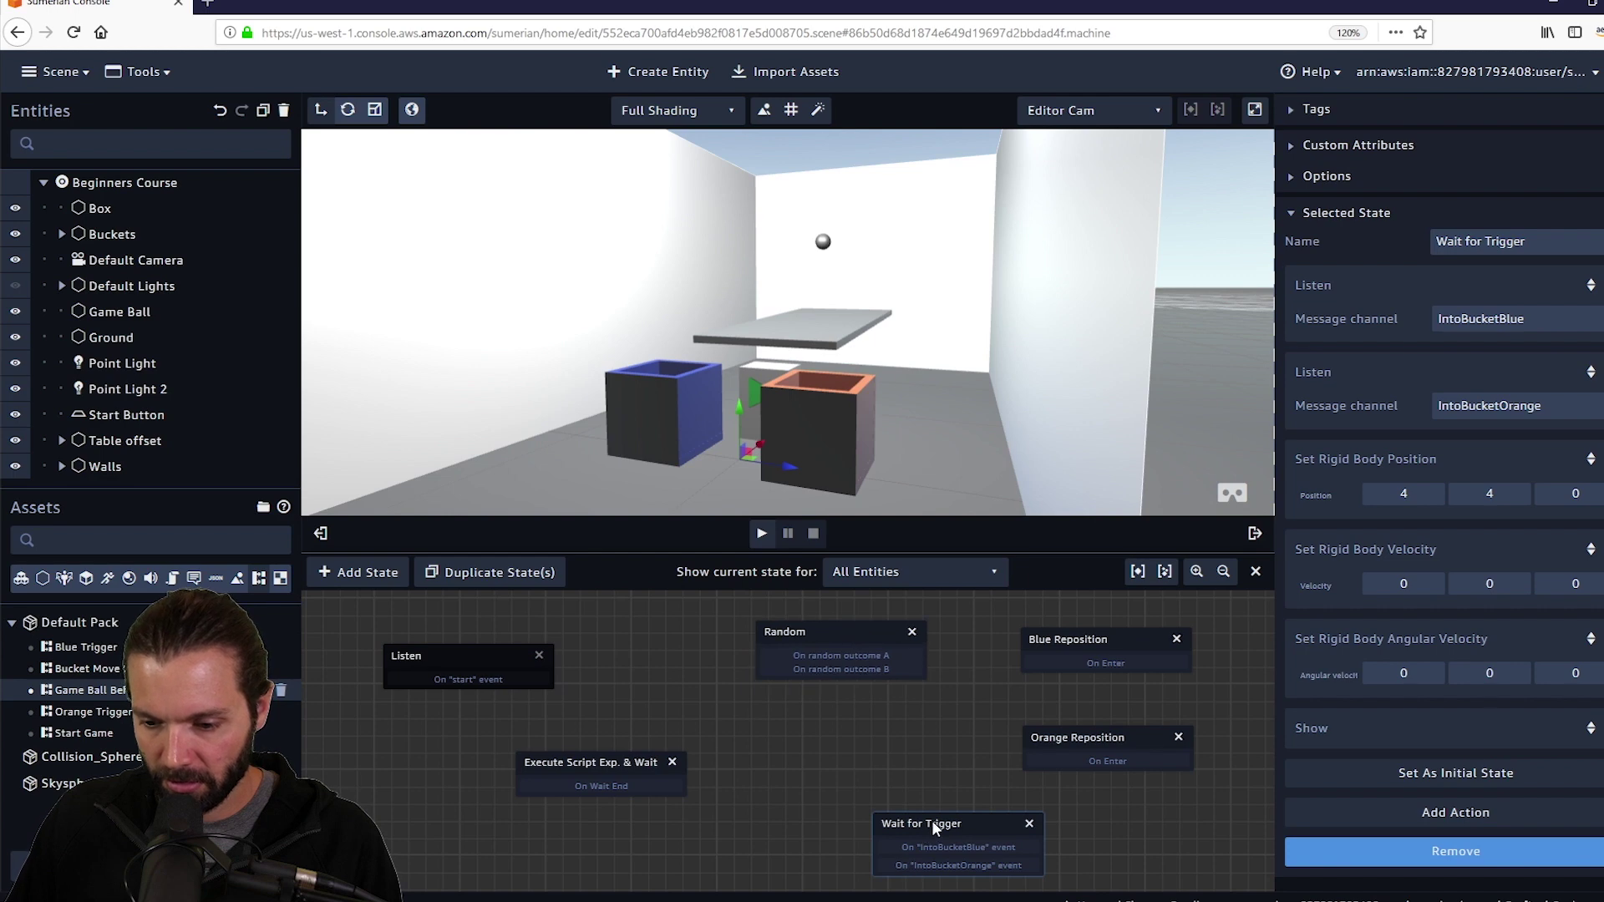
{"action": "left_click_drag", "start_coordinate": [926, 826], "coordinate": [863, 778]}
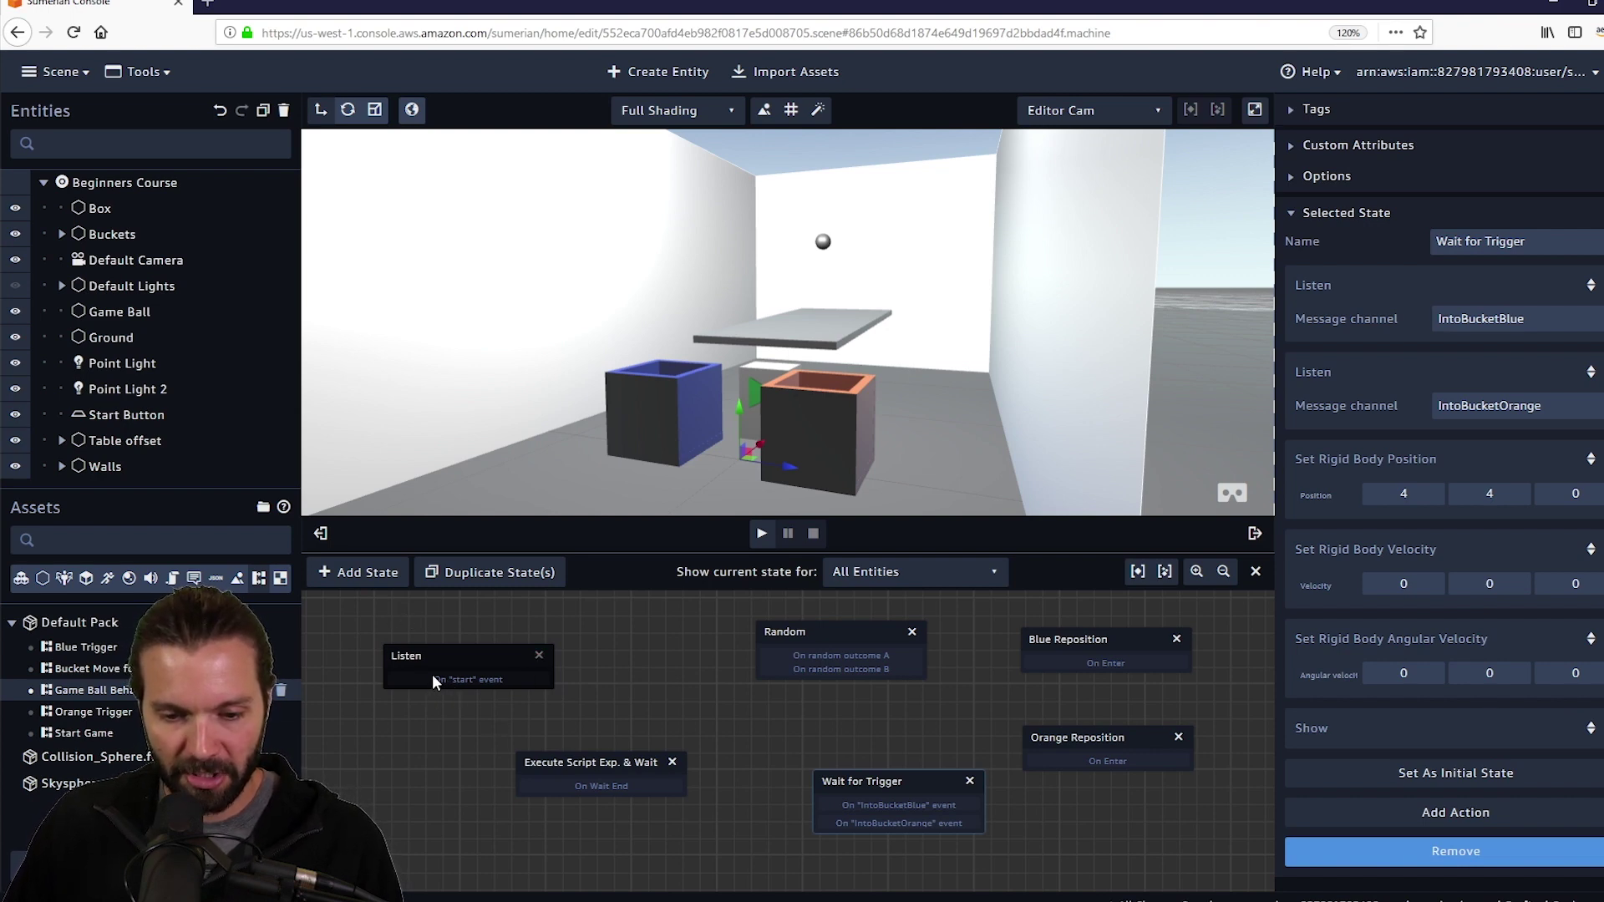
Link Listen's start event to Execute Script Exp. & Wait, and that state's On Wait End to Random.
{"action": "left_click_drag", "start_coordinate": [441, 679], "coordinate": [538, 774]}
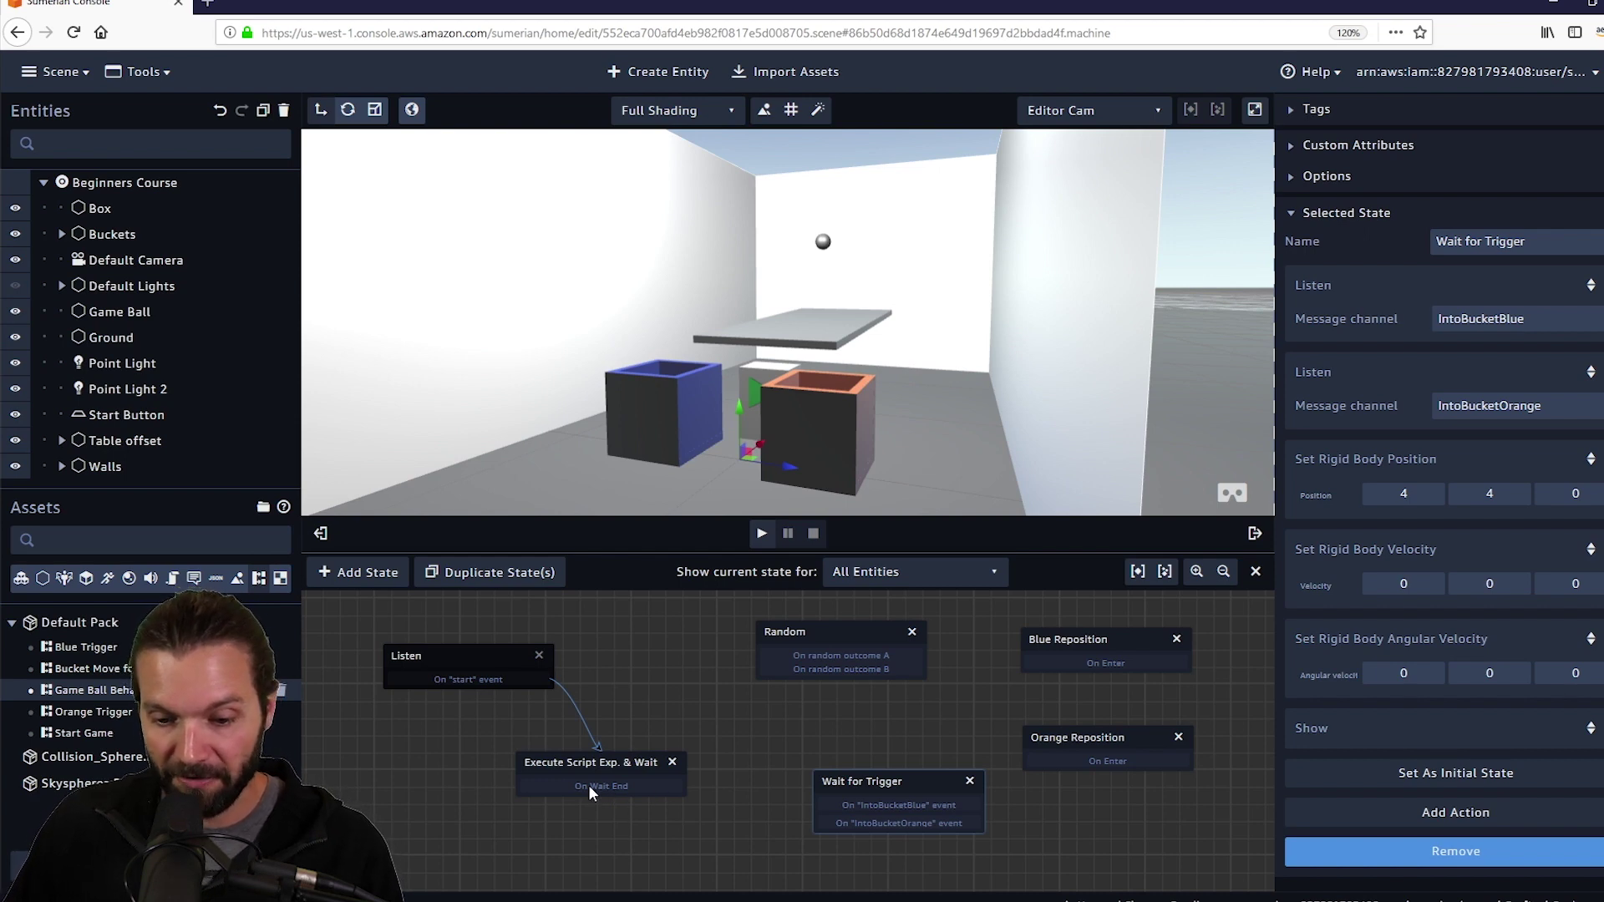
{"action": "left_click", "coordinate": [639, 773]}
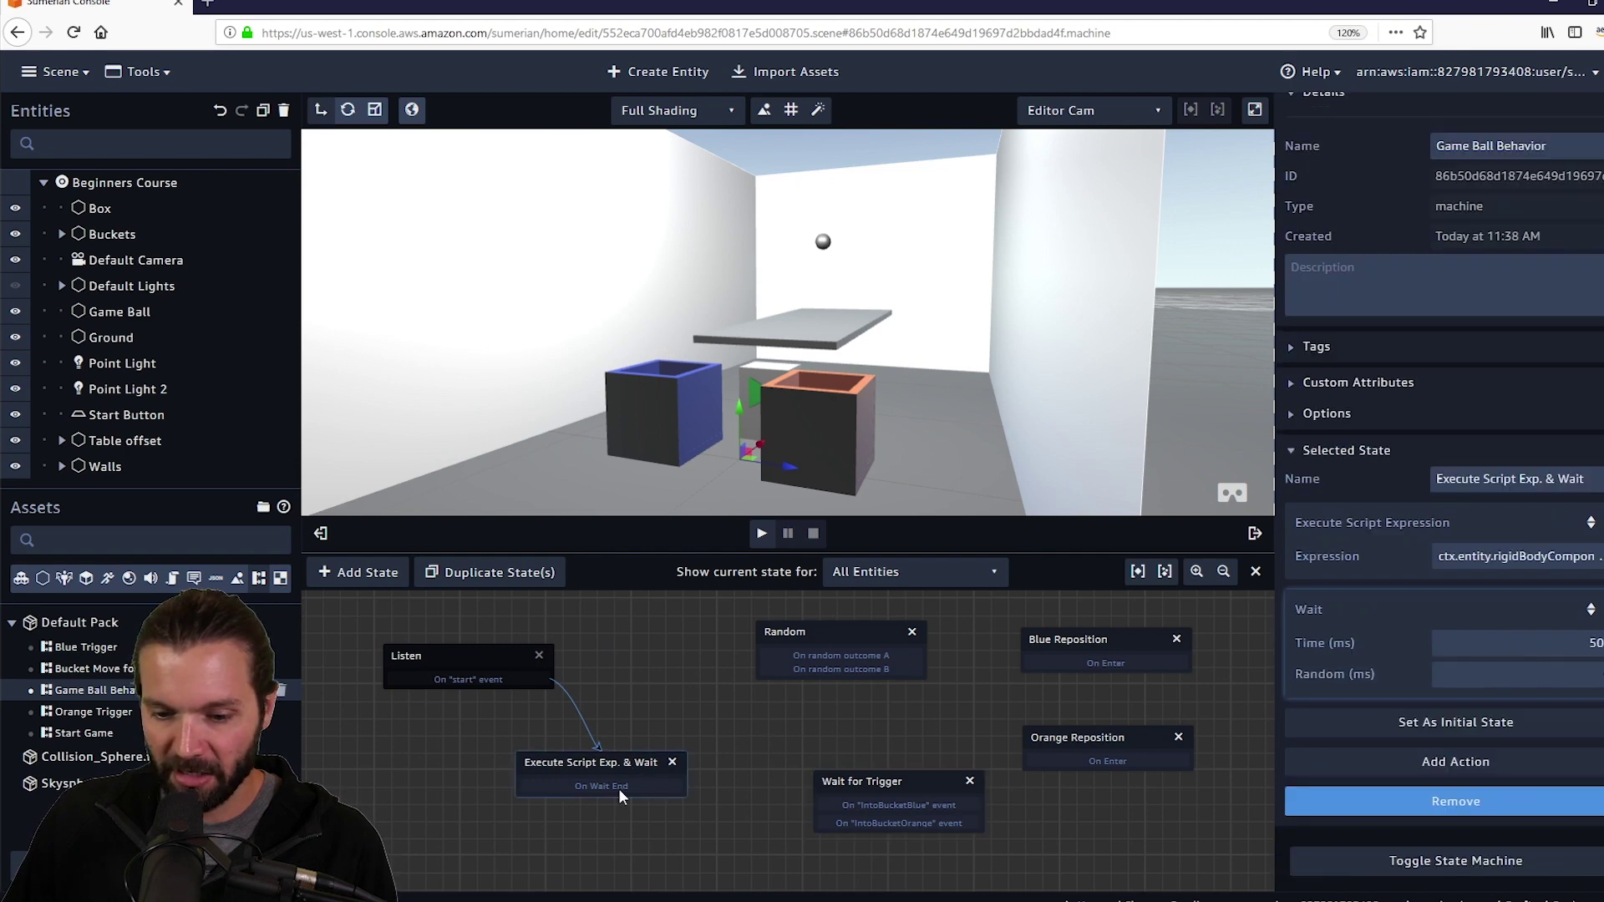
{"action": "left_click_drag", "start_coordinate": [620, 789], "coordinate": [770, 630]}
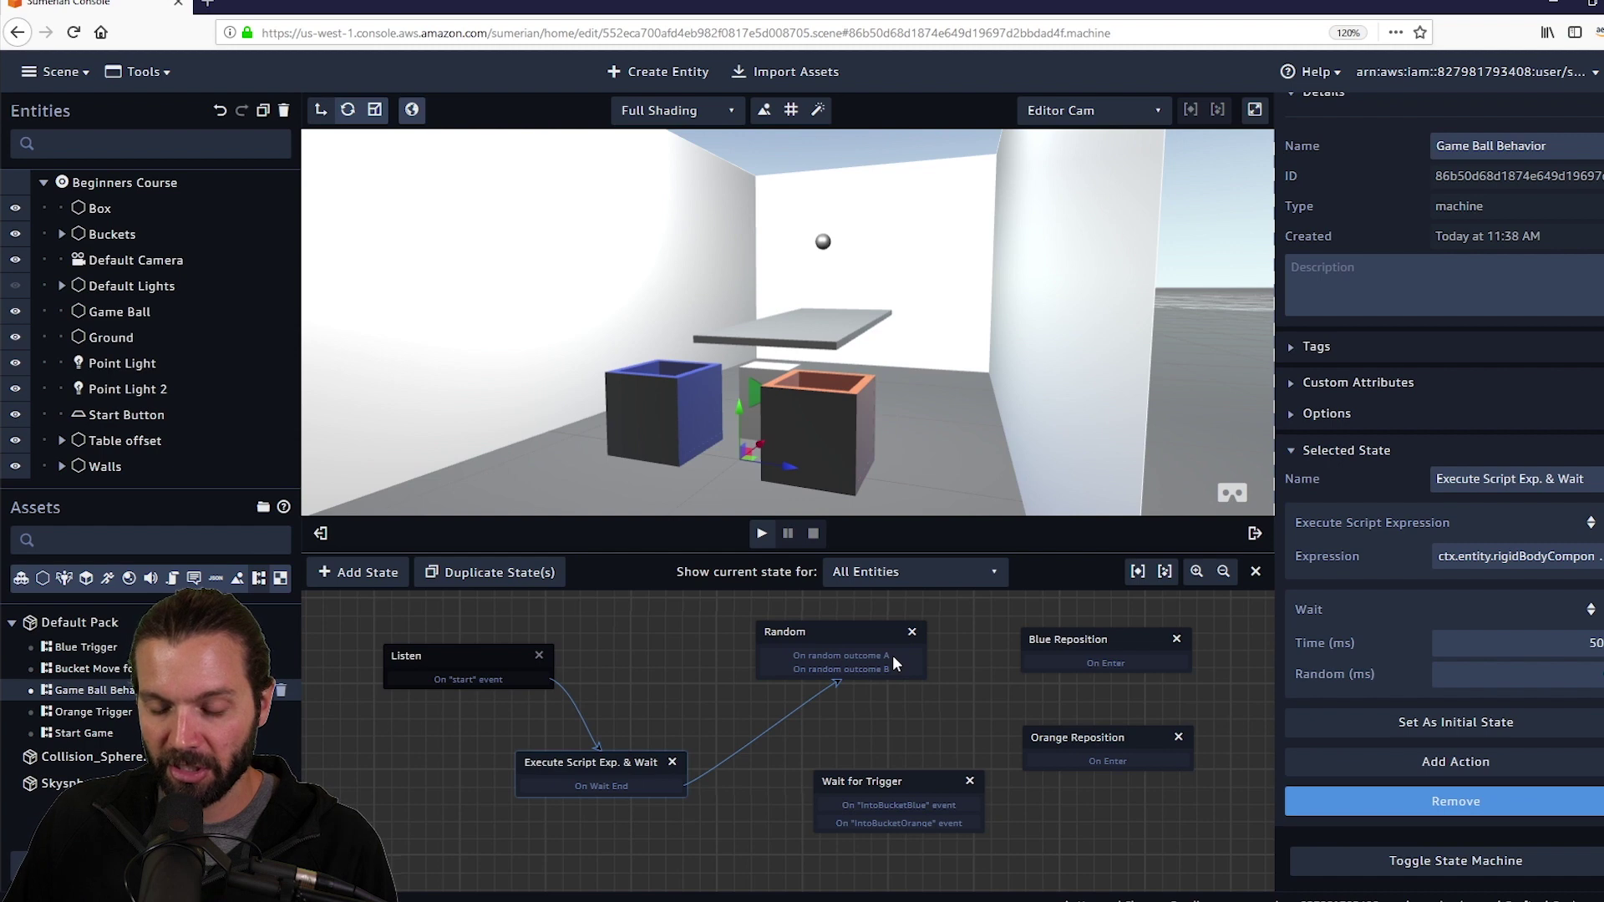
Link random outcome A to Blue Reposition and outcome B to Orange Reposition, shifting both states farther from Random.
{"action": "left_click_drag", "start_coordinate": [892, 655], "coordinate": [1036, 641]}
{"action": "left_click_drag", "start_coordinate": [905, 670], "coordinate": [1044, 735]}
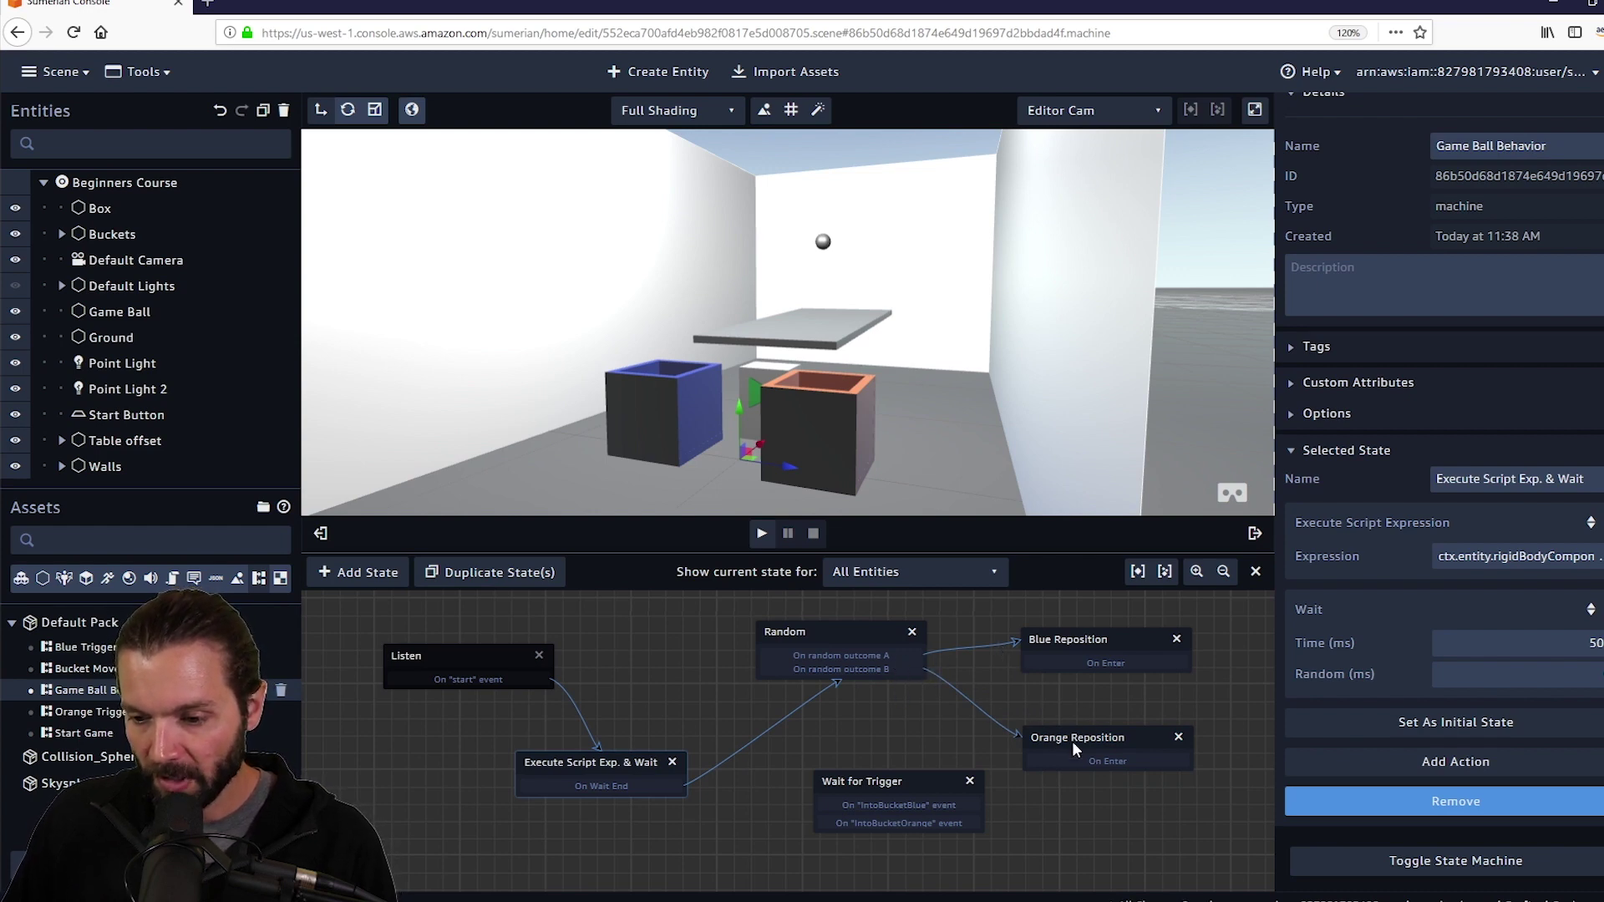
{"action": "left_click_drag", "start_coordinate": [1074, 744], "coordinate": [1095, 748]}
{"action": "left_click_drag", "start_coordinate": [1104, 640], "coordinate": [1097, 632]}
Link Blue Reposition's On Enter to Wait for Trigger and shift Orange Reposition slightly aside.
{"action": "left_click", "coordinate": [1108, 628]}
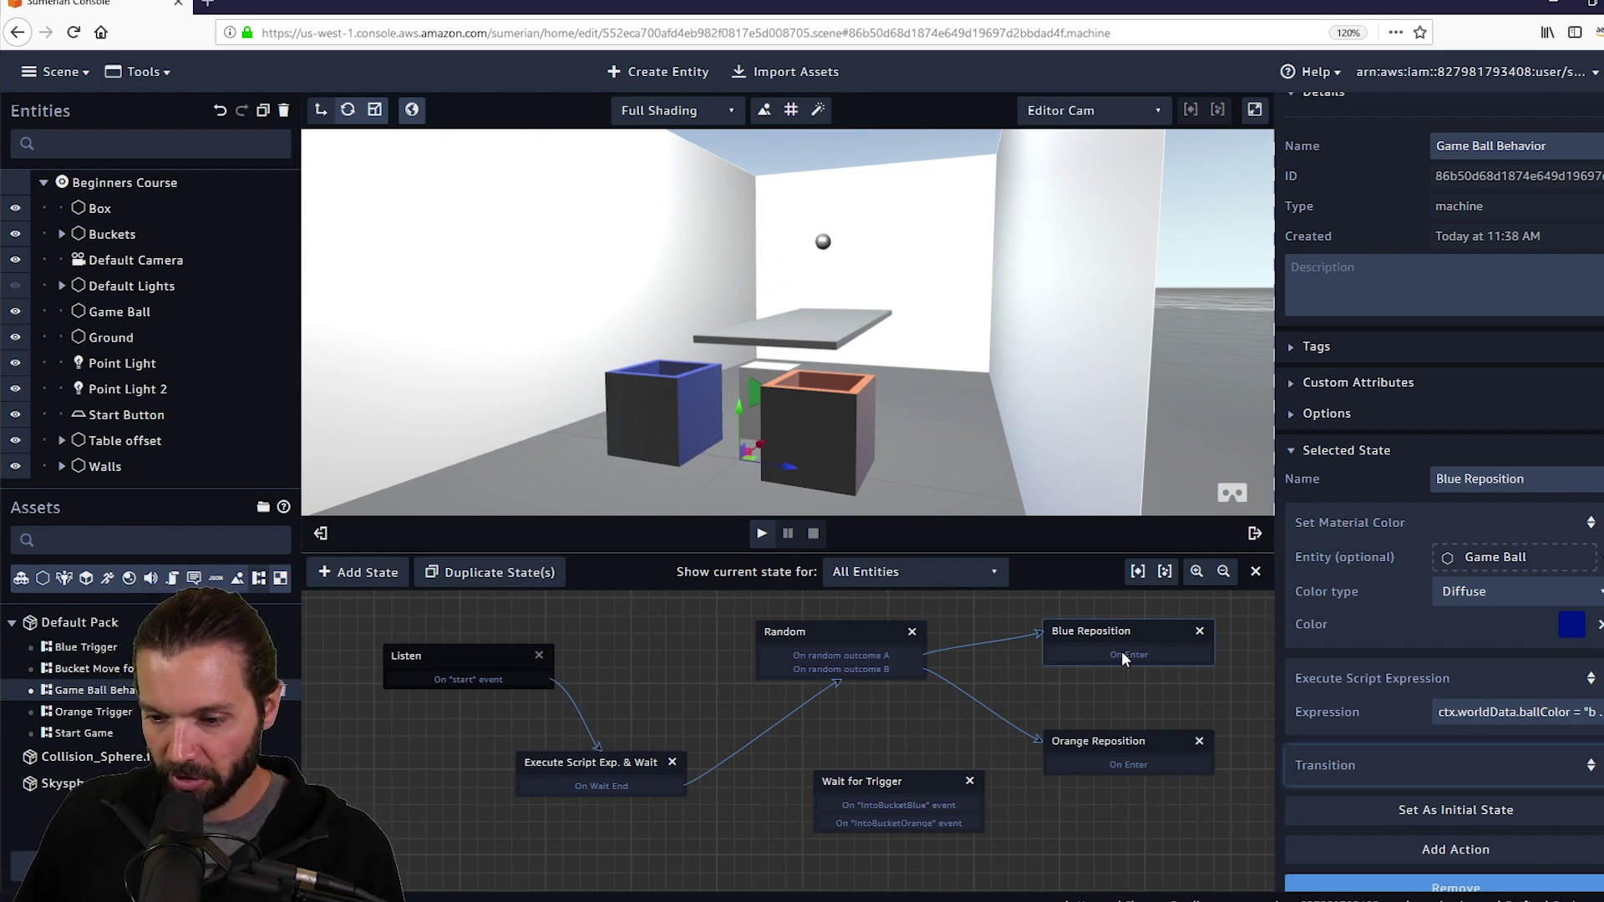
{"action": "left_click_drag", "start_coordinate": [1121, 650], "coordinate": [924, 773]}
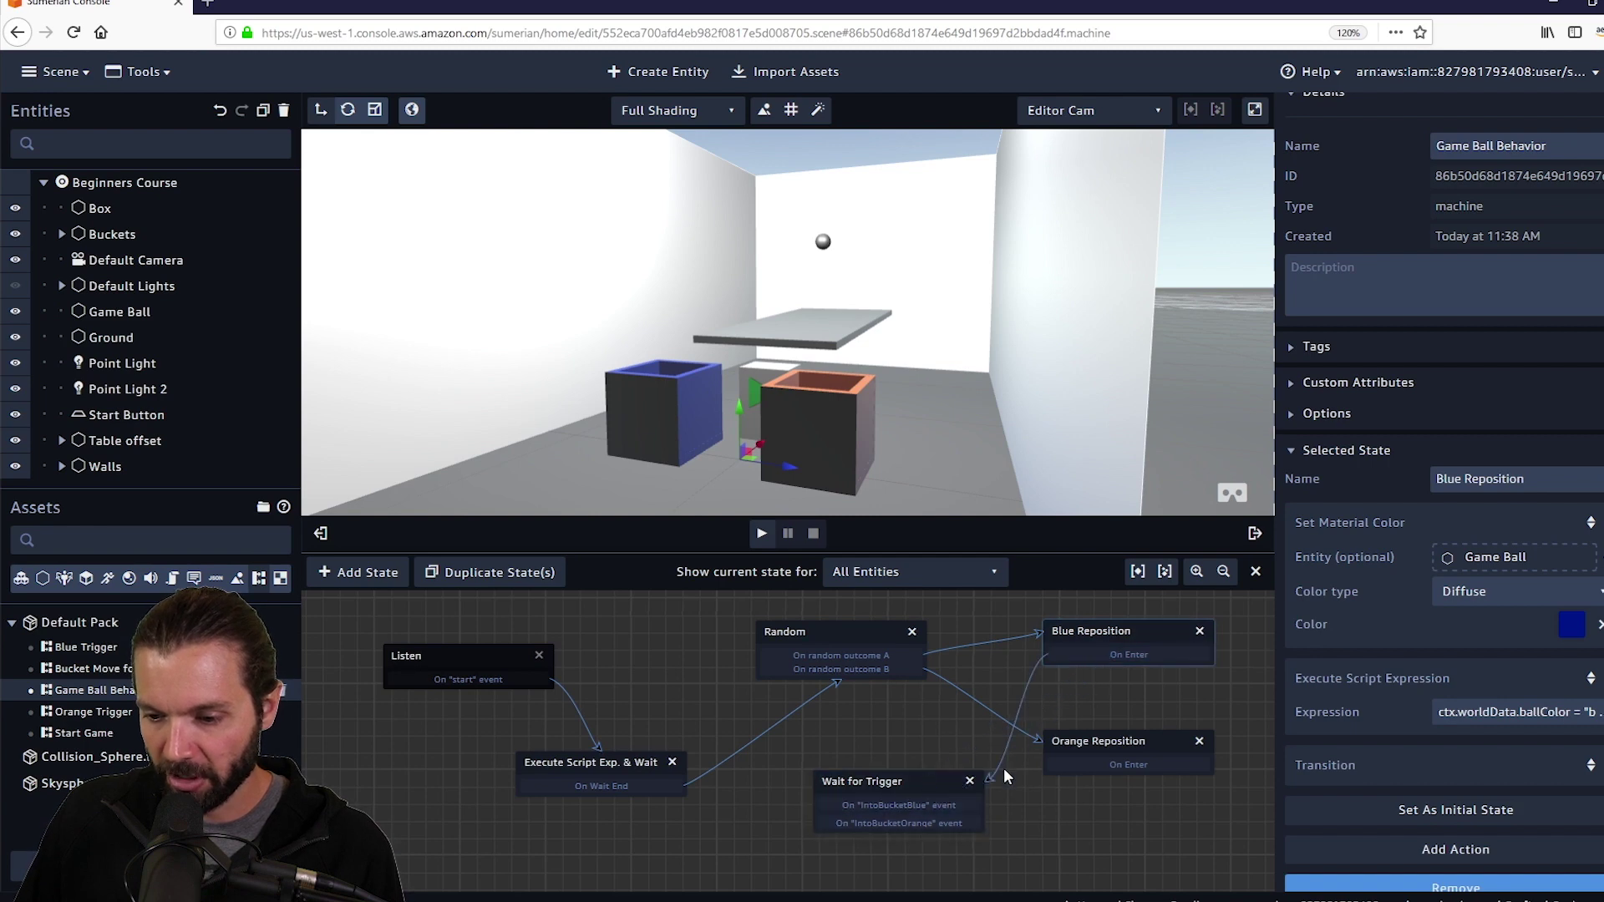
{"action": "left_click_drag", "start_coordinate": [1072, 739], "coordinate": [1085, 730]}
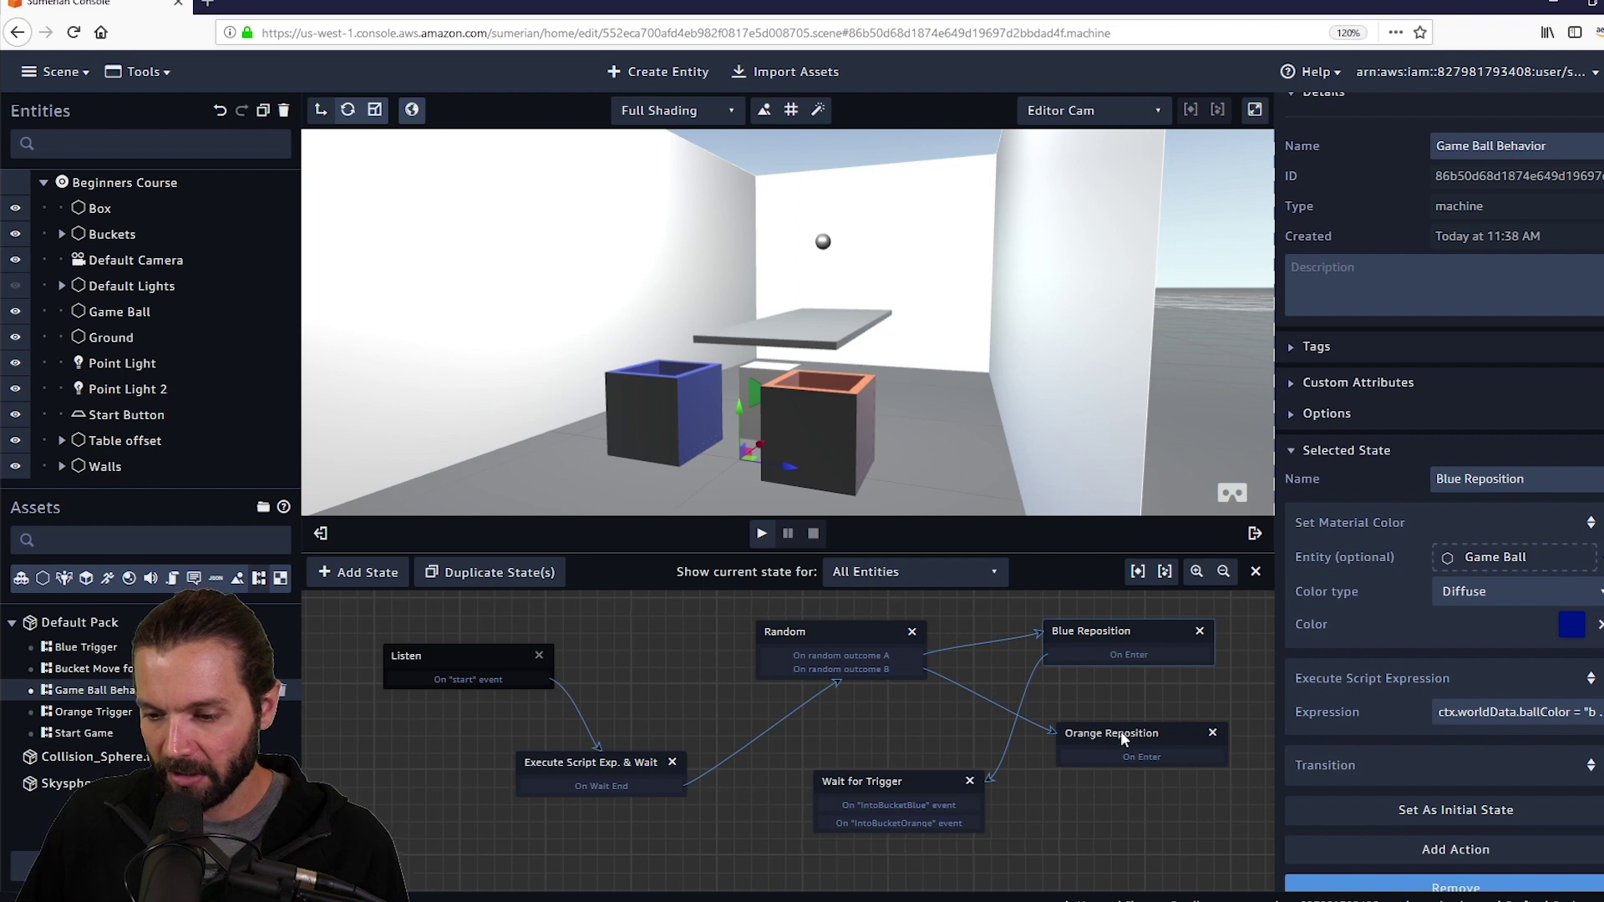
Set the material color in the Orange Reposition state to hex FA4616.
{"action": "left_click", "coordinate": [1121, 737]}
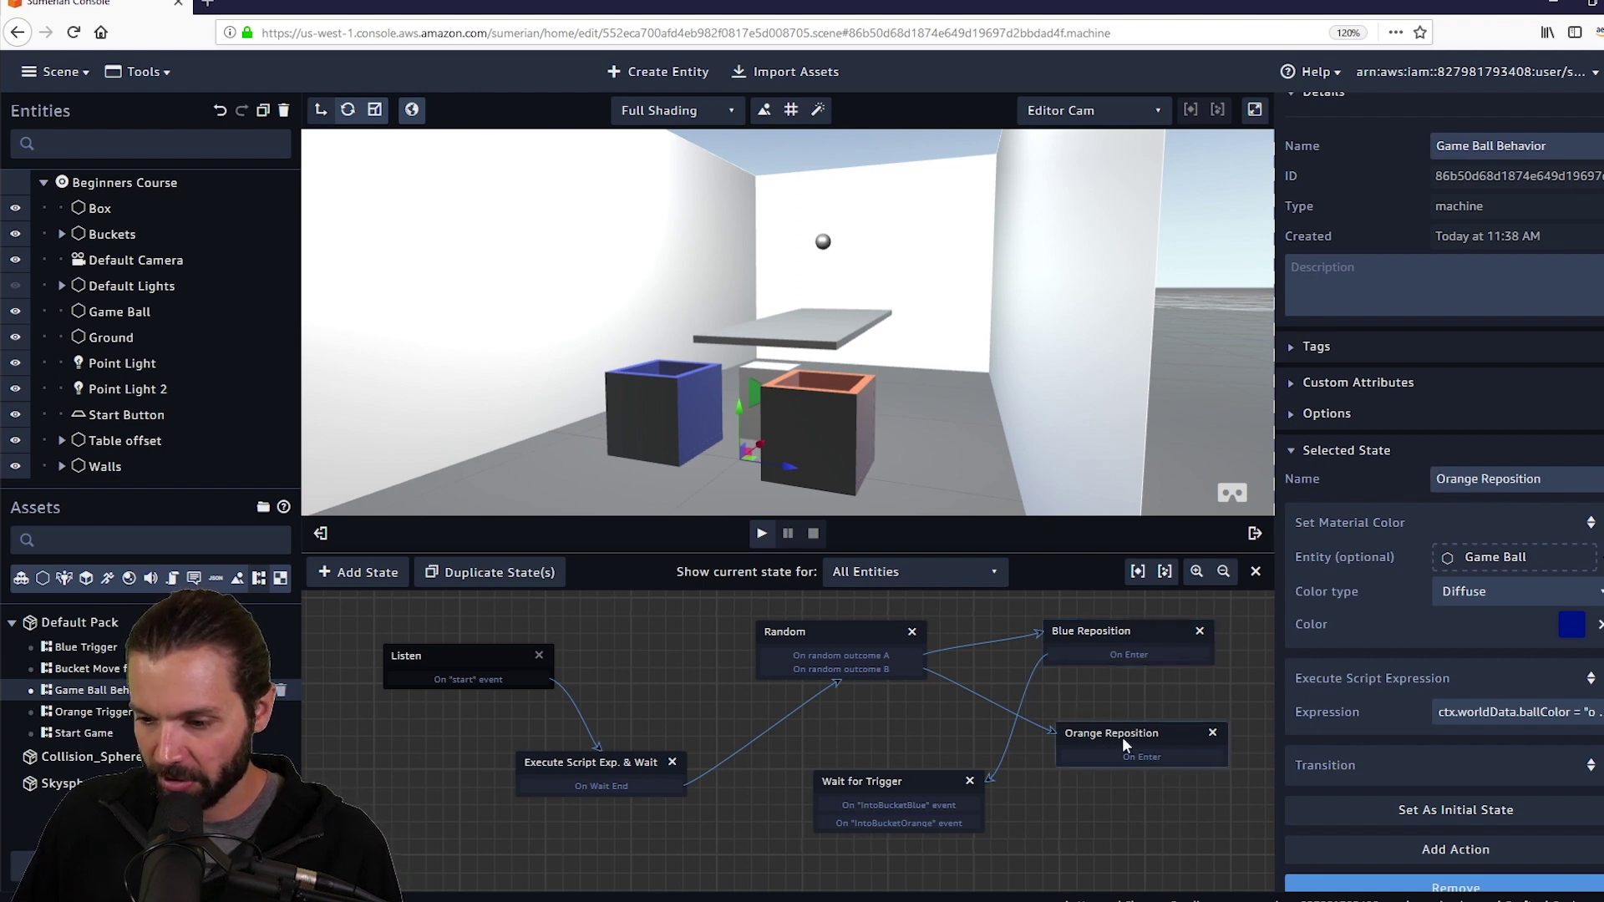
{"action": "left_click", "coordinate": [1572, 624]}
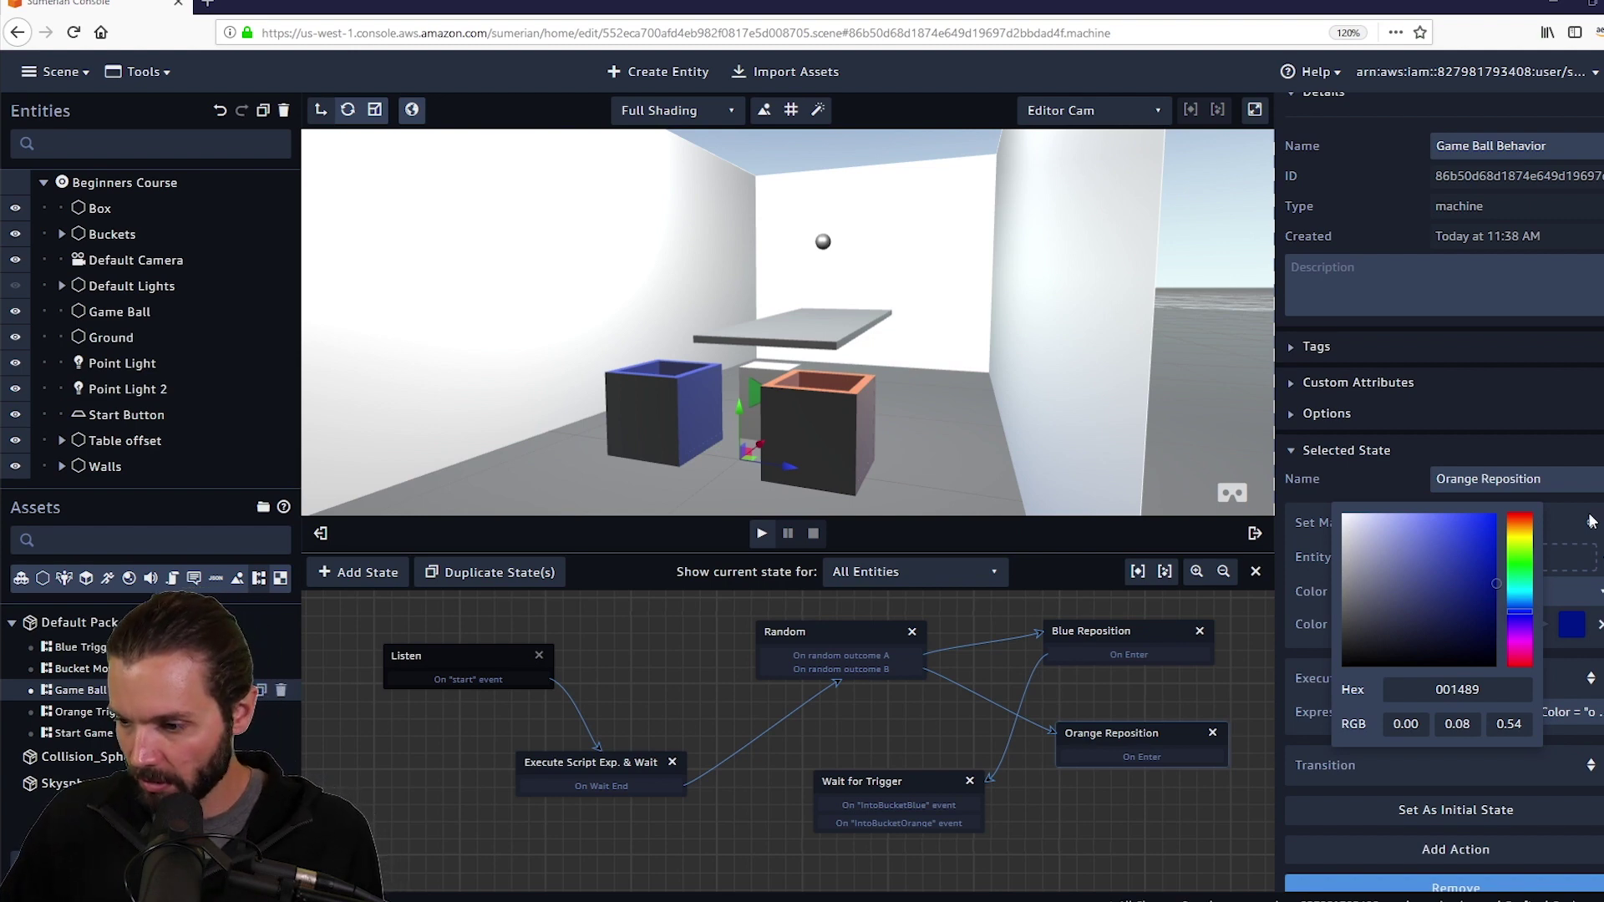
{"action": "double_click", "coordinate": [1458, 689]}
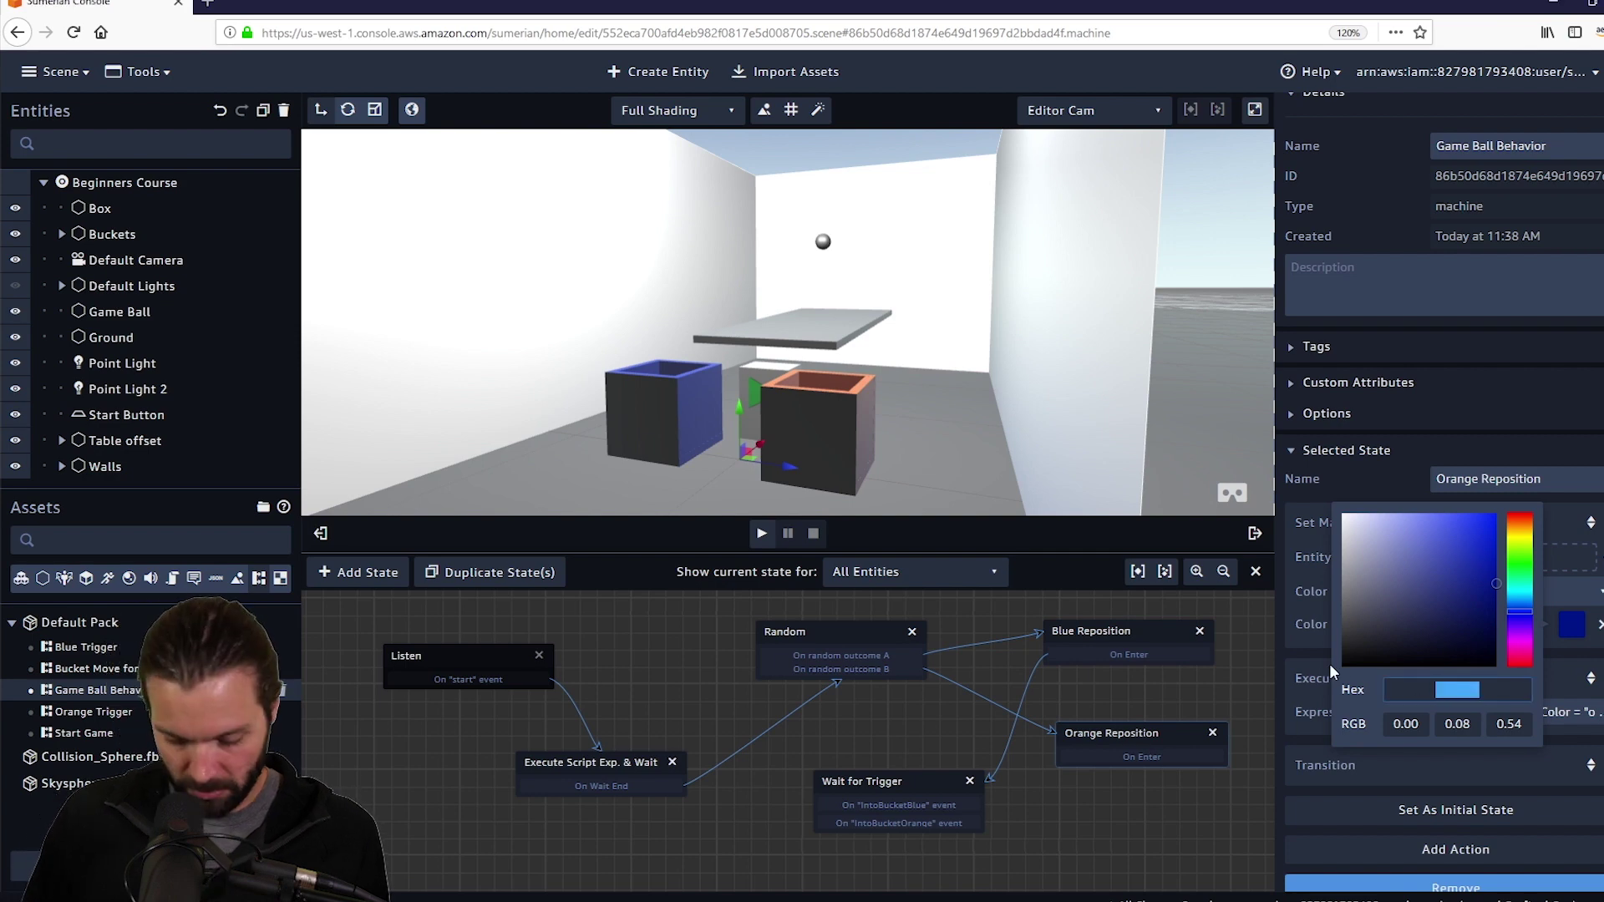
{"action": "type", "text": "FA4616"}
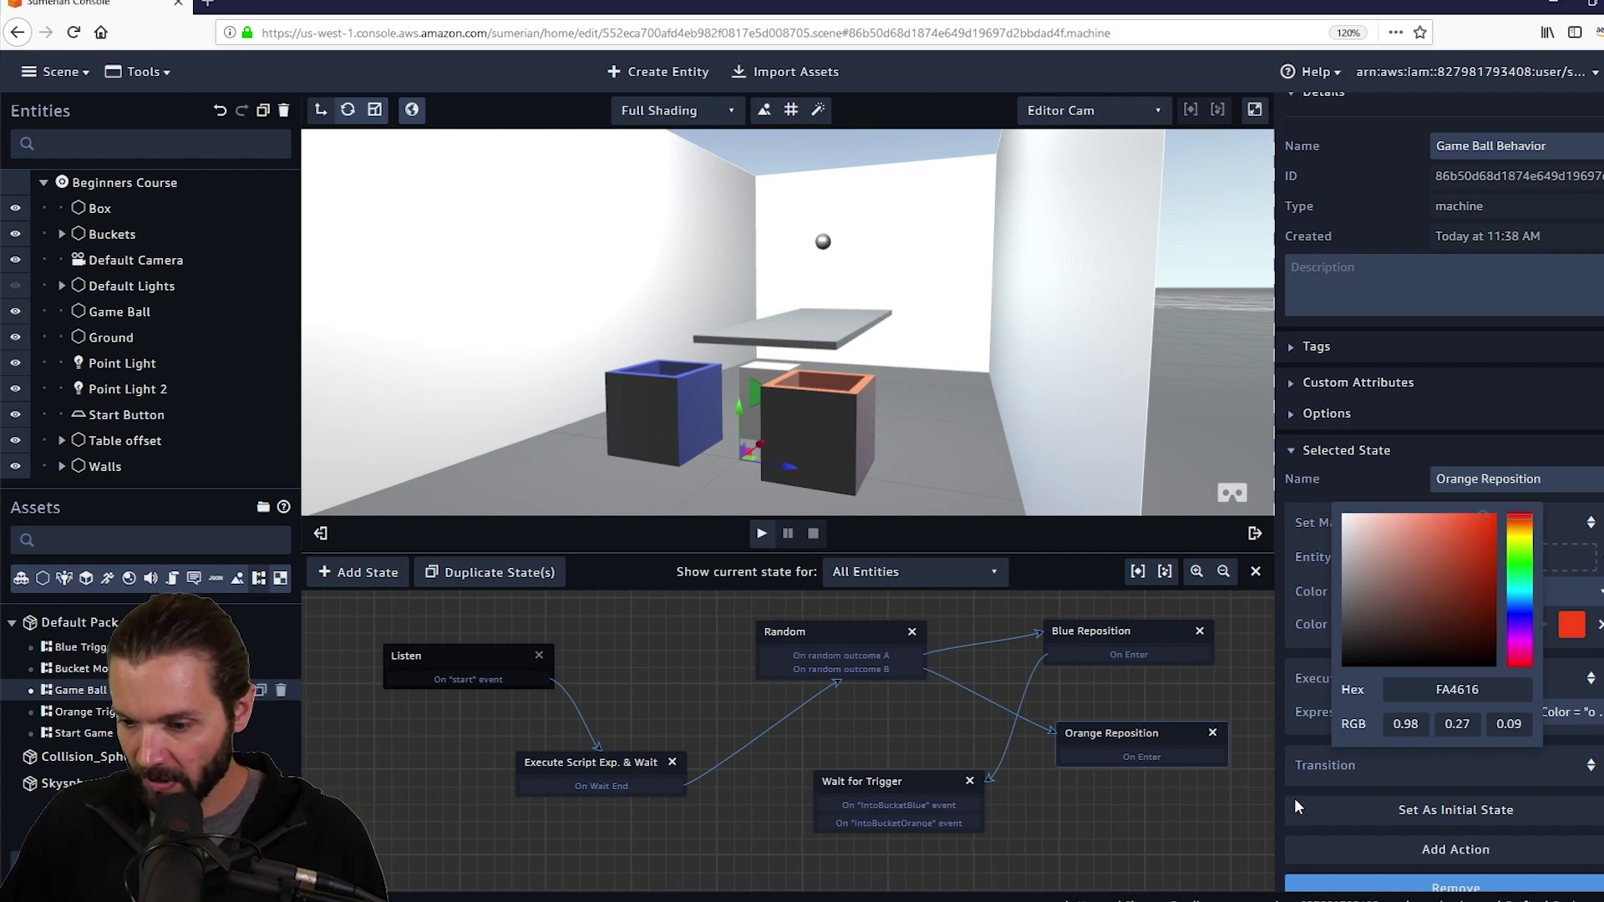
{"action": "left_click", "coordinate": [1190, 732]}
Make Orange Reposition's script expression set ctx.worldData.ballColor to "orange", and link its On Enter to Wait for Trigger.
{"action": "left_click", "coordinate": [1128, 635]}
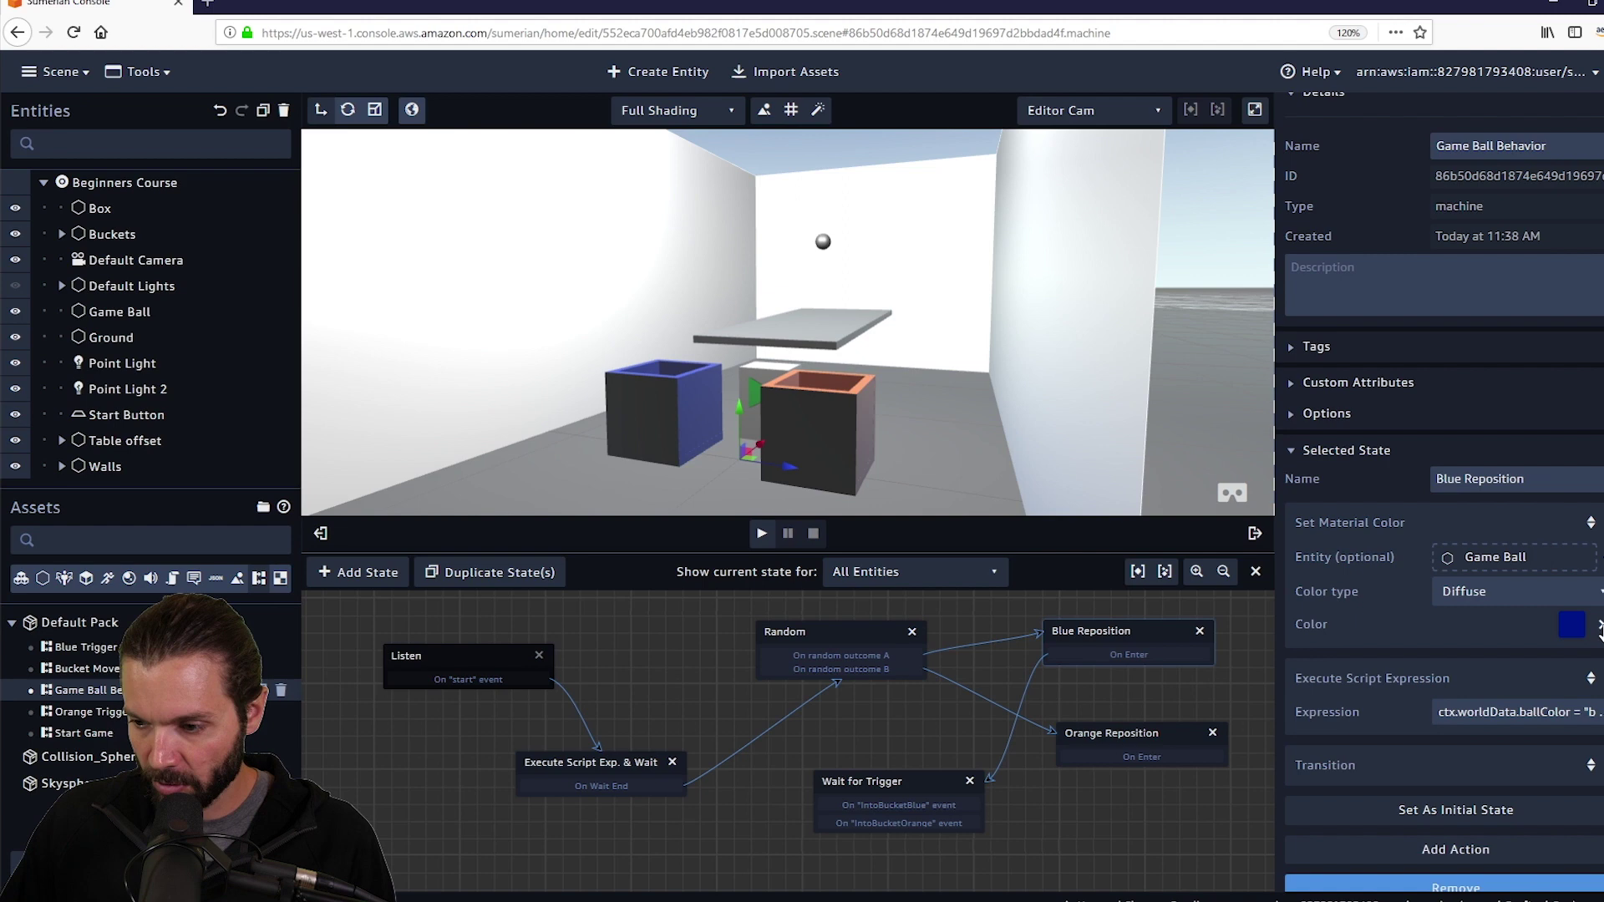
{"action": "left_click", "coordinate": [1143, 734]}
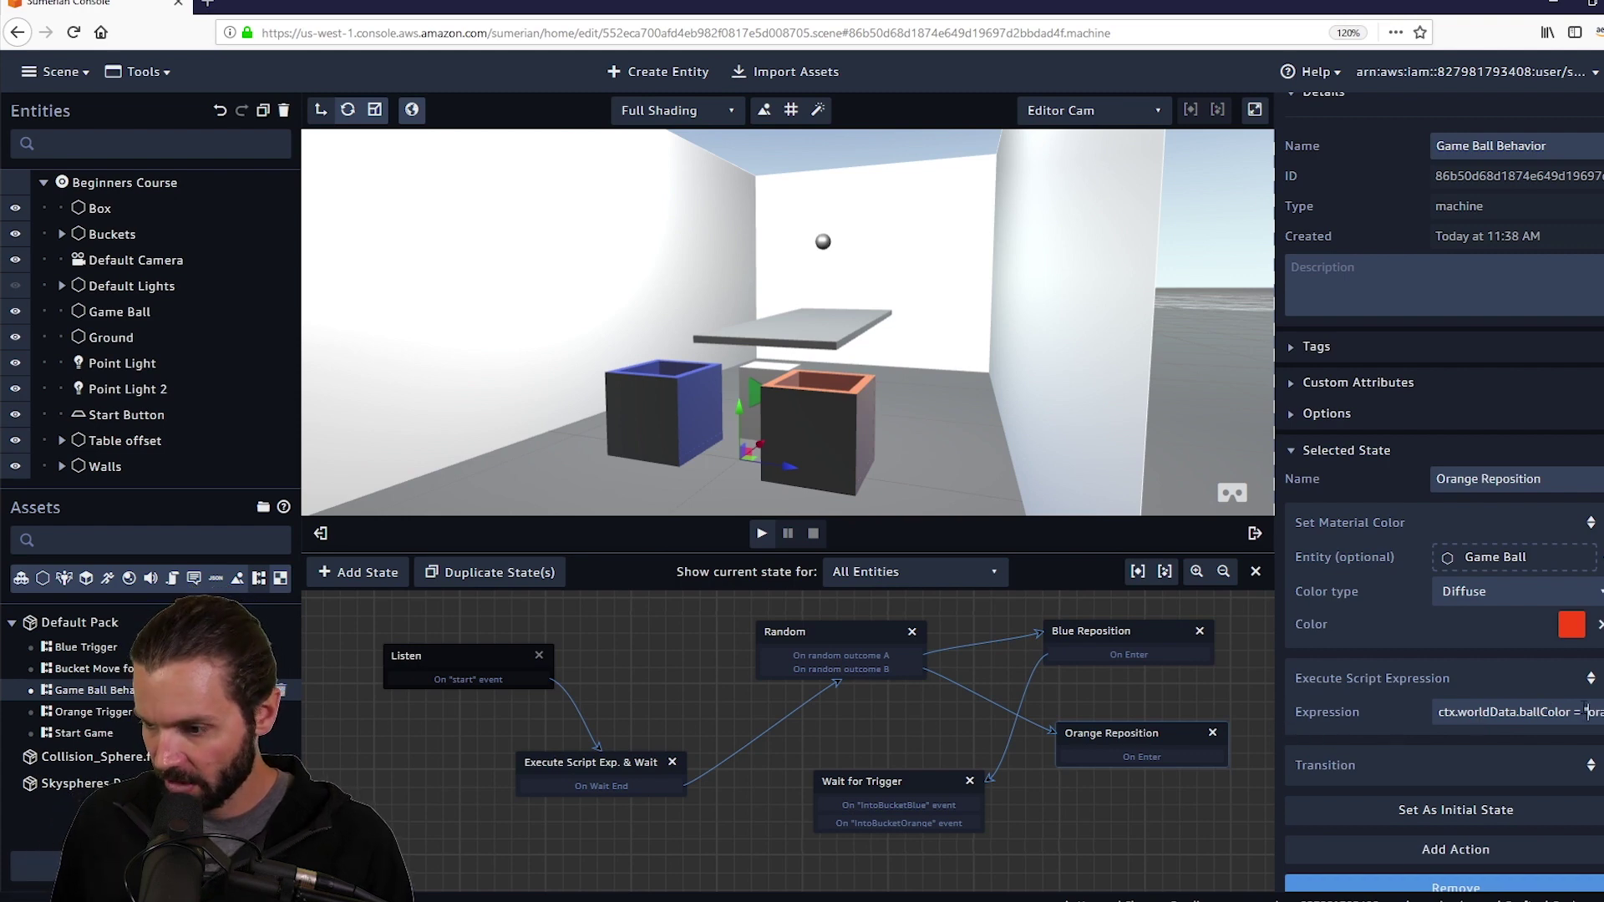
{"action": "type", "text": "nge"}
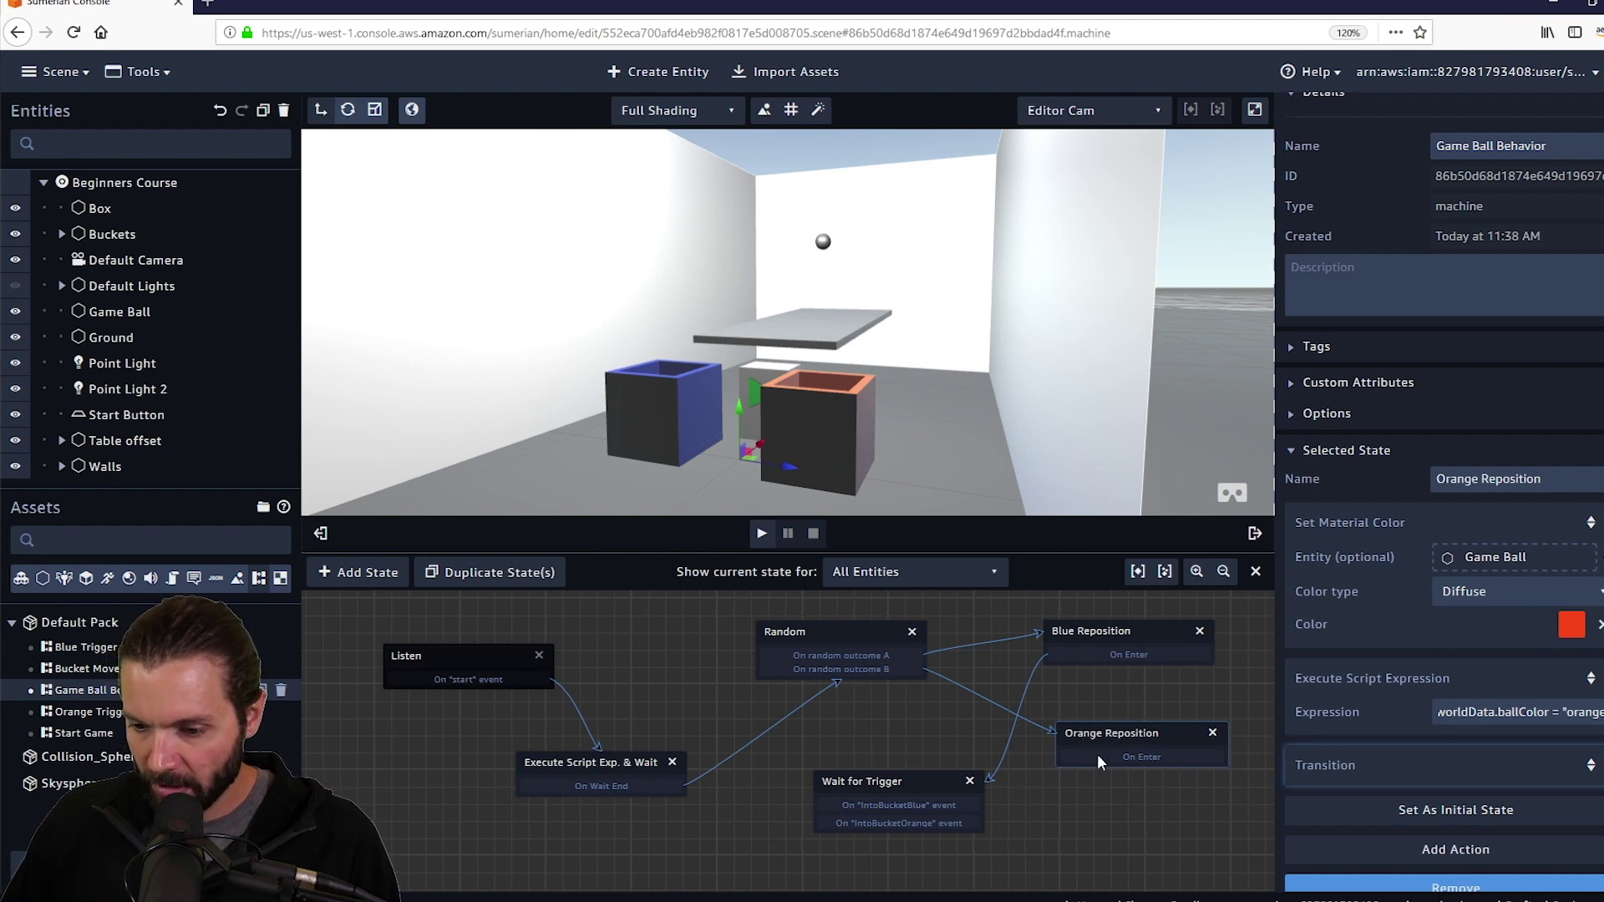
{"action": "left_click_drag", "start_coordinate": [1096, 754], "coordinate": [877, 790]}
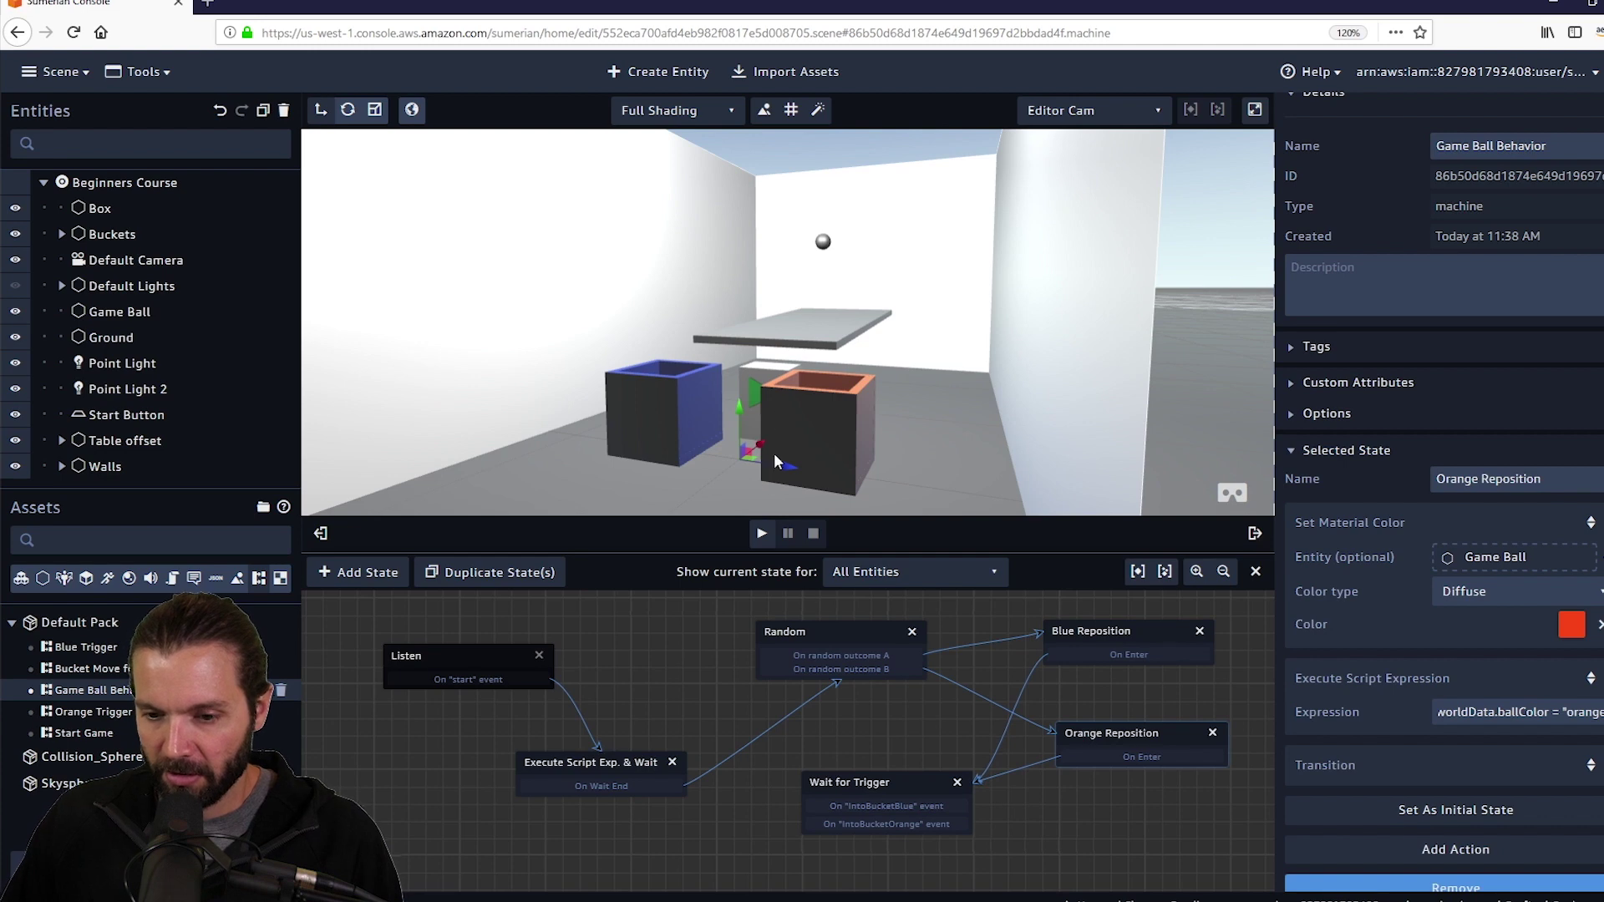
Review the Wait for Trigger actions and link both its IntoBucketBlue and IntoBucketOrange events back to Random.
{"action": "left_click_drag", "start_coordinate": [950, 315], "coordinate": [1014, 382]}
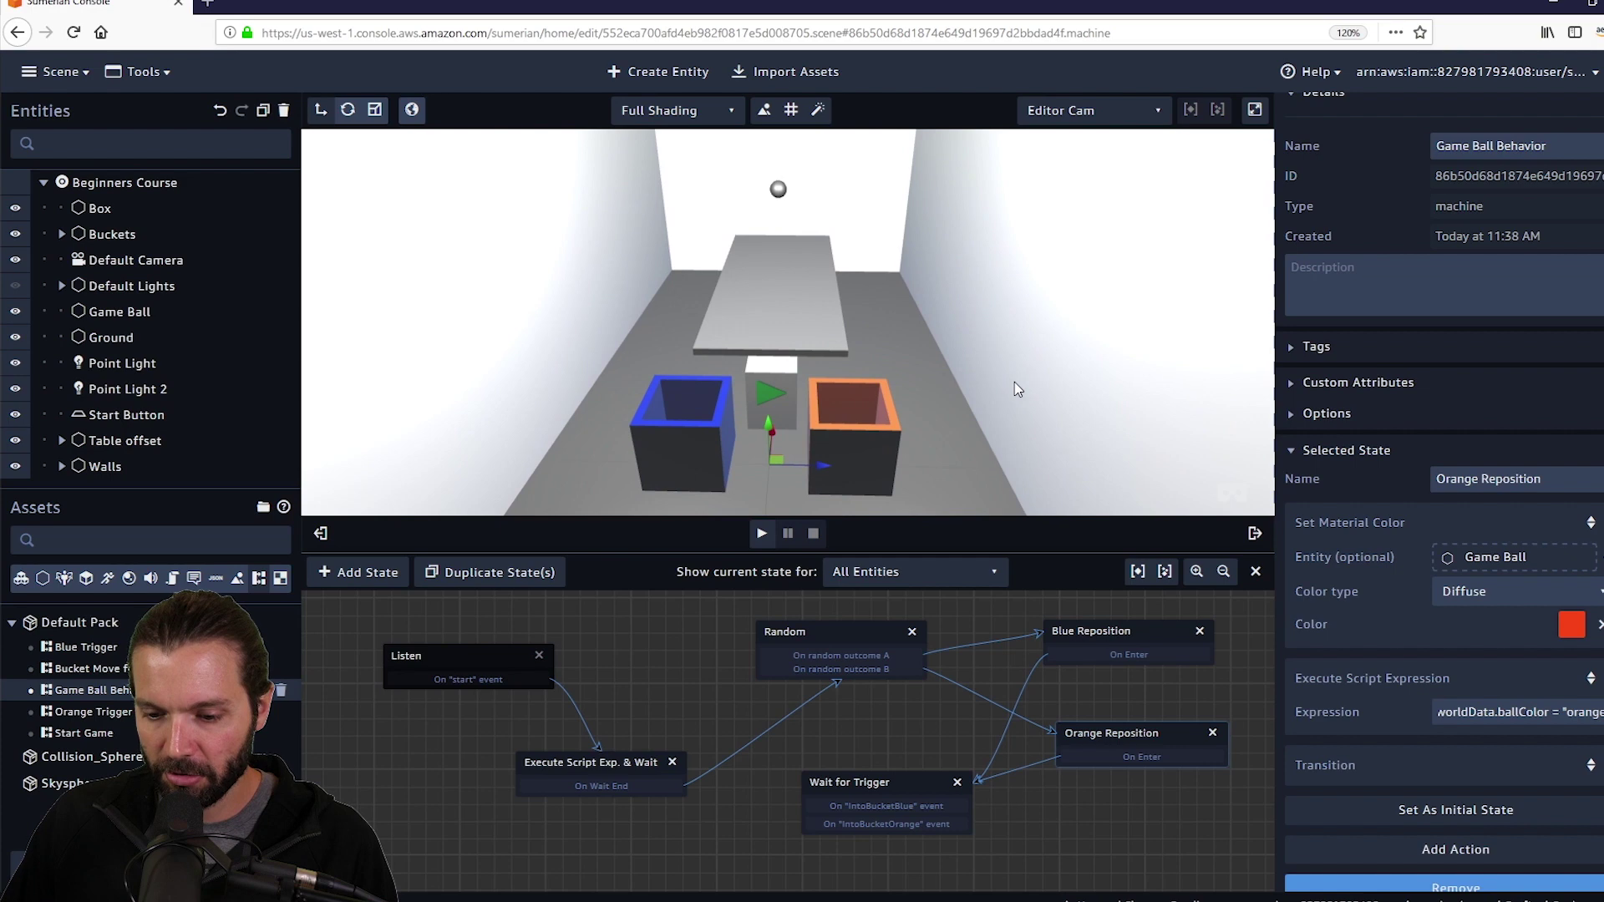
{"action": "left_click", "coordinate": [900, 781]}
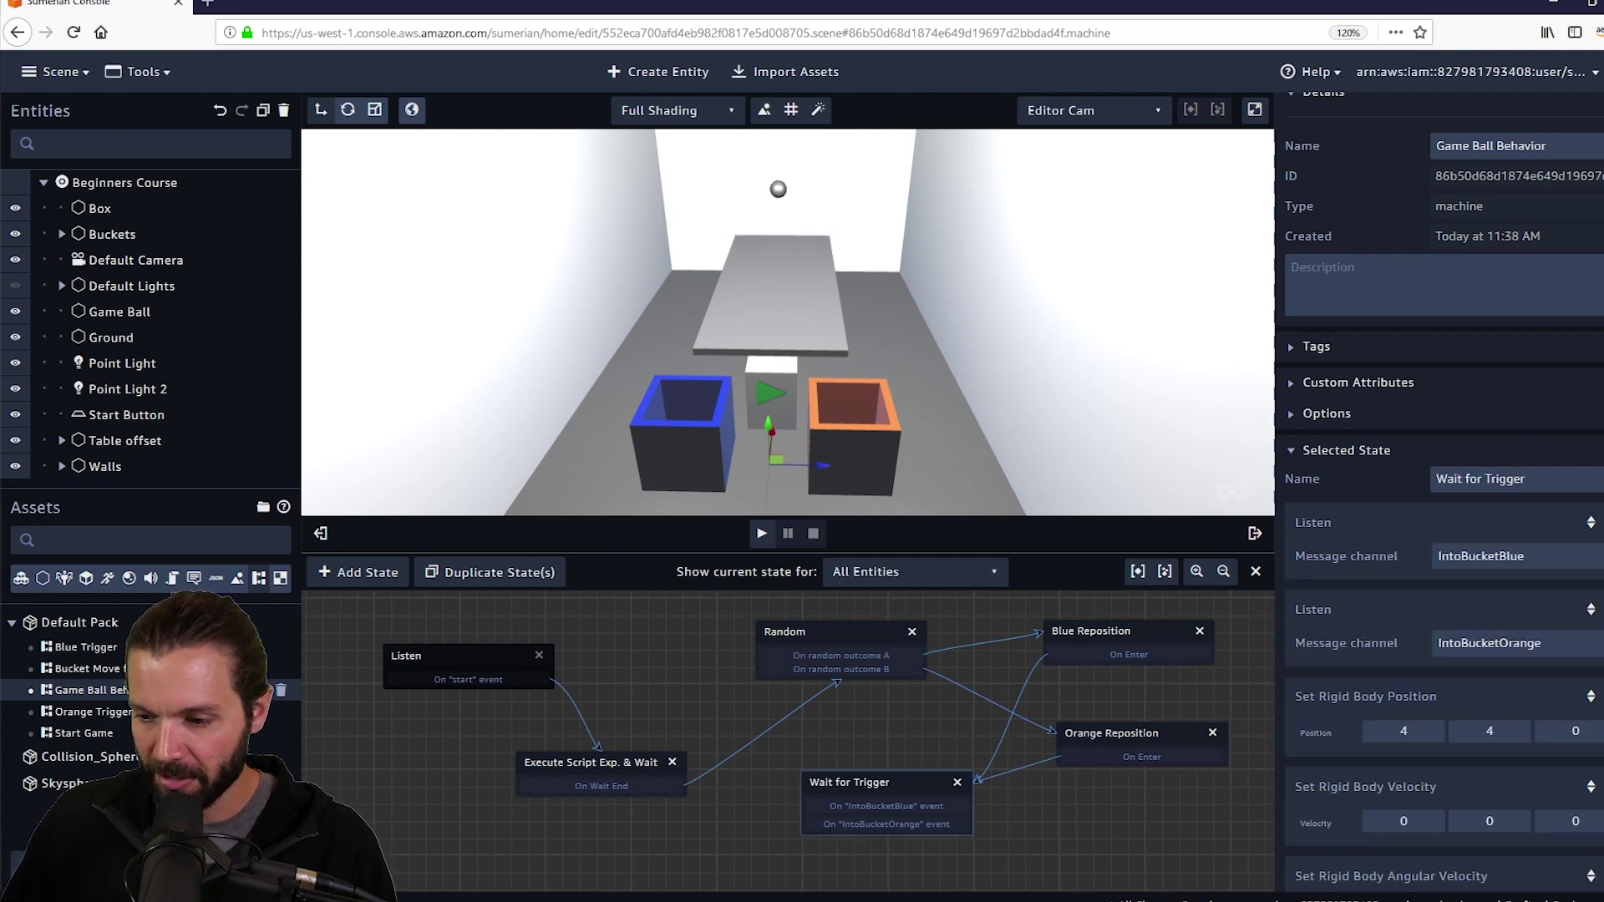
{"action": "scroll", "coordinate": [1436, 560], "scroll_direction": "down", "scroll_amount": 3}
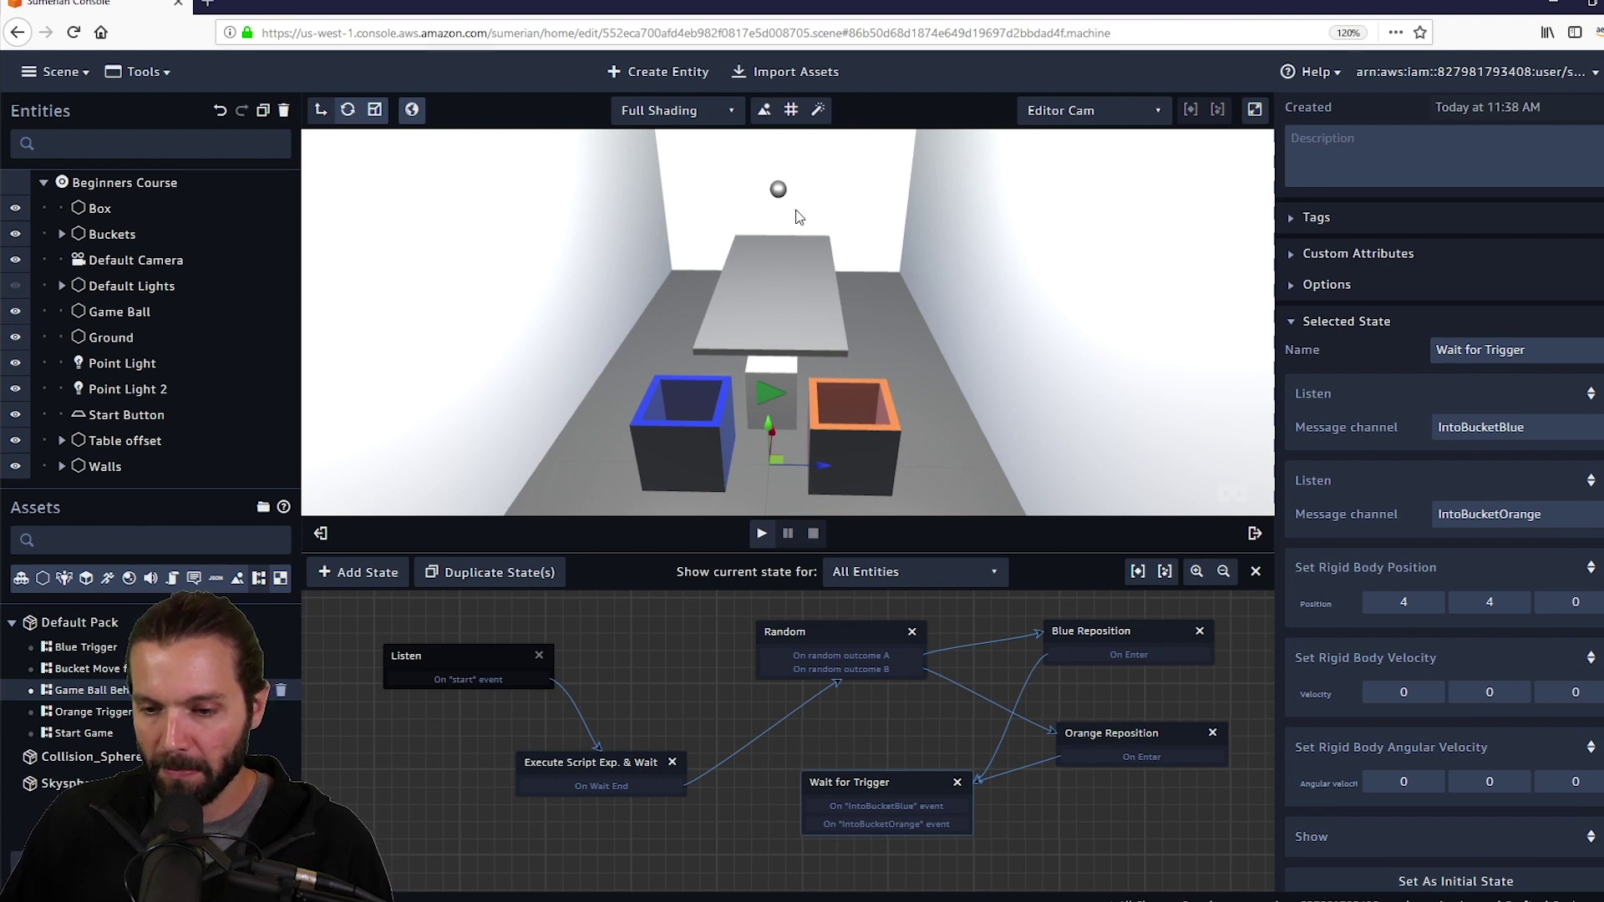
{"action": "left_click_drag", "start_coordinate": [974, 274], "coordinate": [965, 285]}
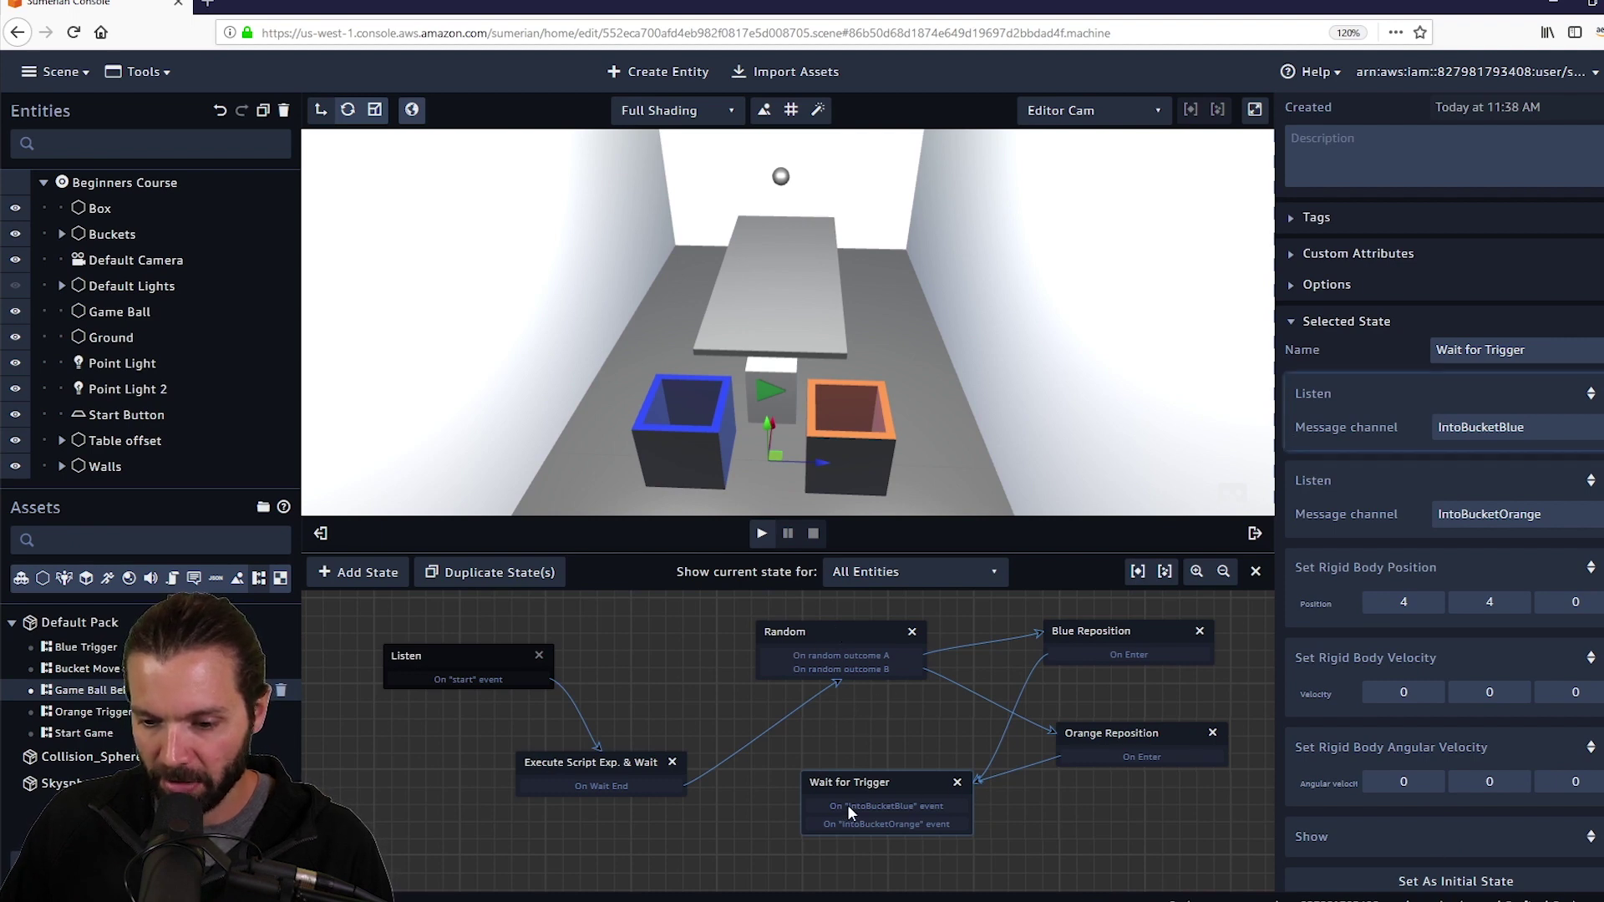
{"action": "left_click_drag", "start_coordinate": [848, 804], "coordinate": [809, 630]}
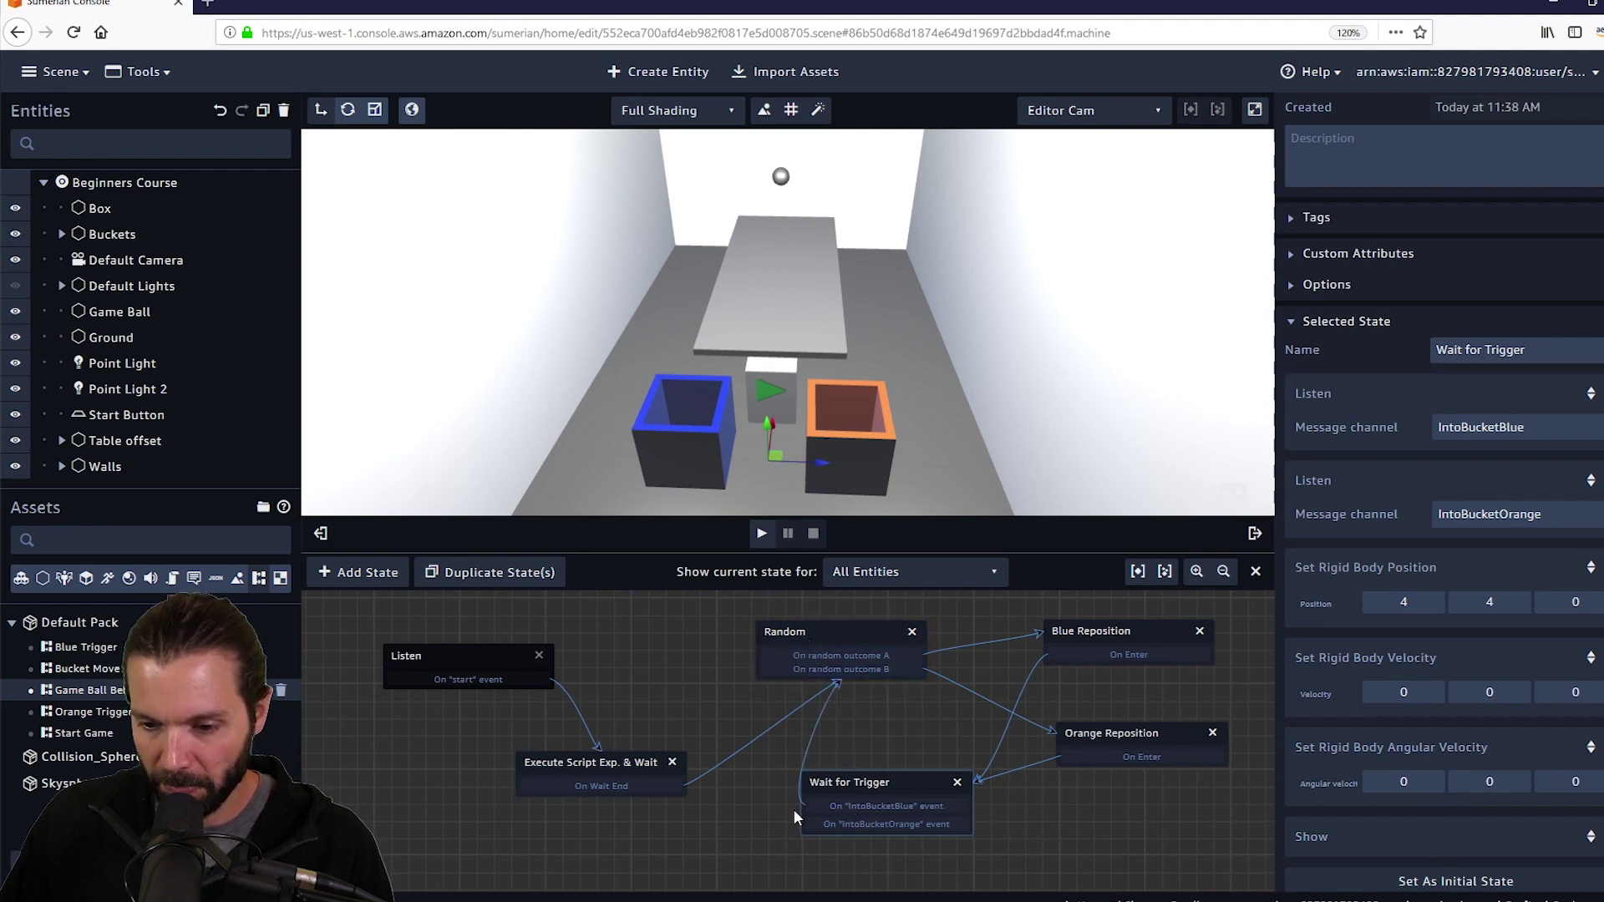
{"action": "left_click_drag", "start_coordinate": [810, 819], "coordinate": [823, 641]}
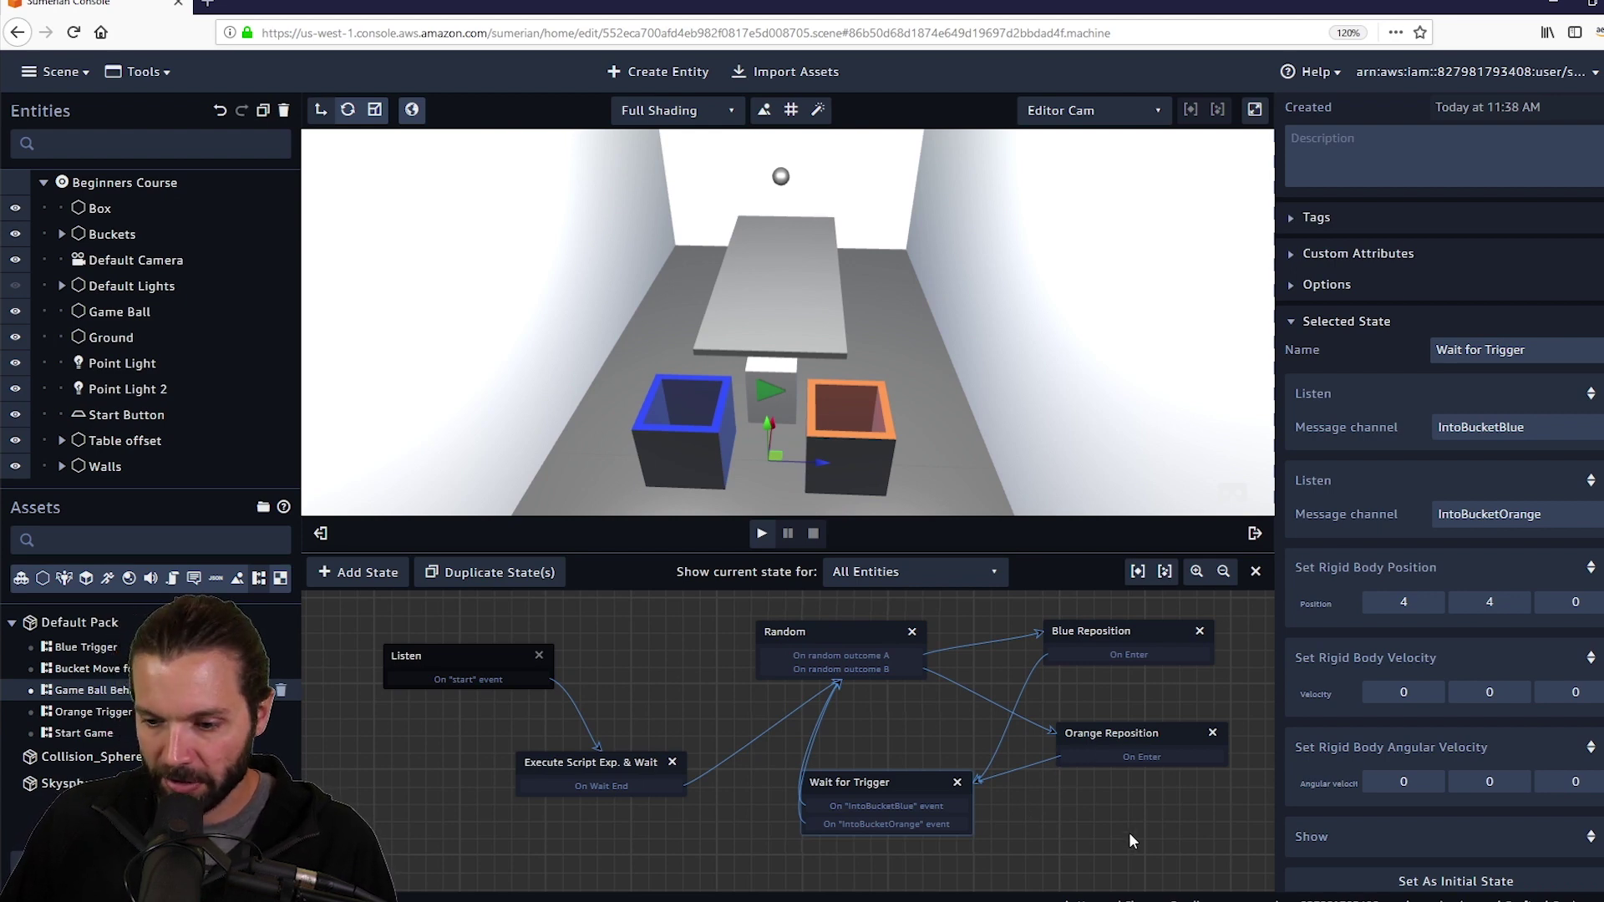
Play the scene to see how the ball behaves before the start event, and stop playback.
{"action": "left_click_drag", "start_coordinate": [1130, 832], "coordinate": [1112, 855]}
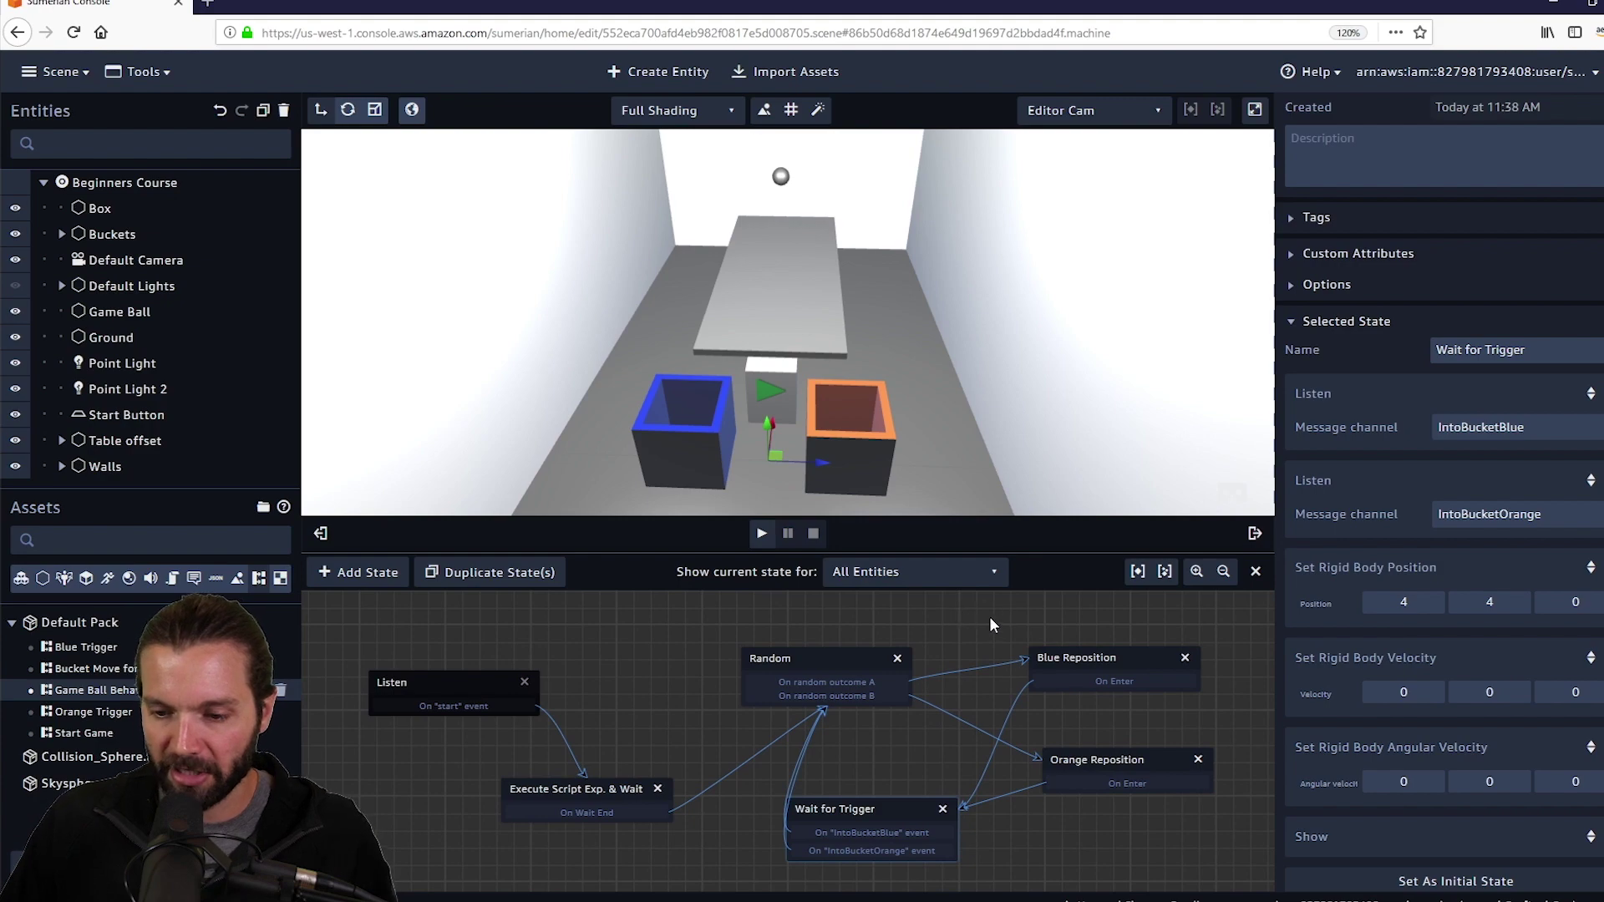
{"action": "left_click_drag", "start_coordinate": [990, 619], "coordinate": [993, 618]}
{"action": "left_click_drag", "start_coordinate": [886, 348], "coordinate": [946, 349]}
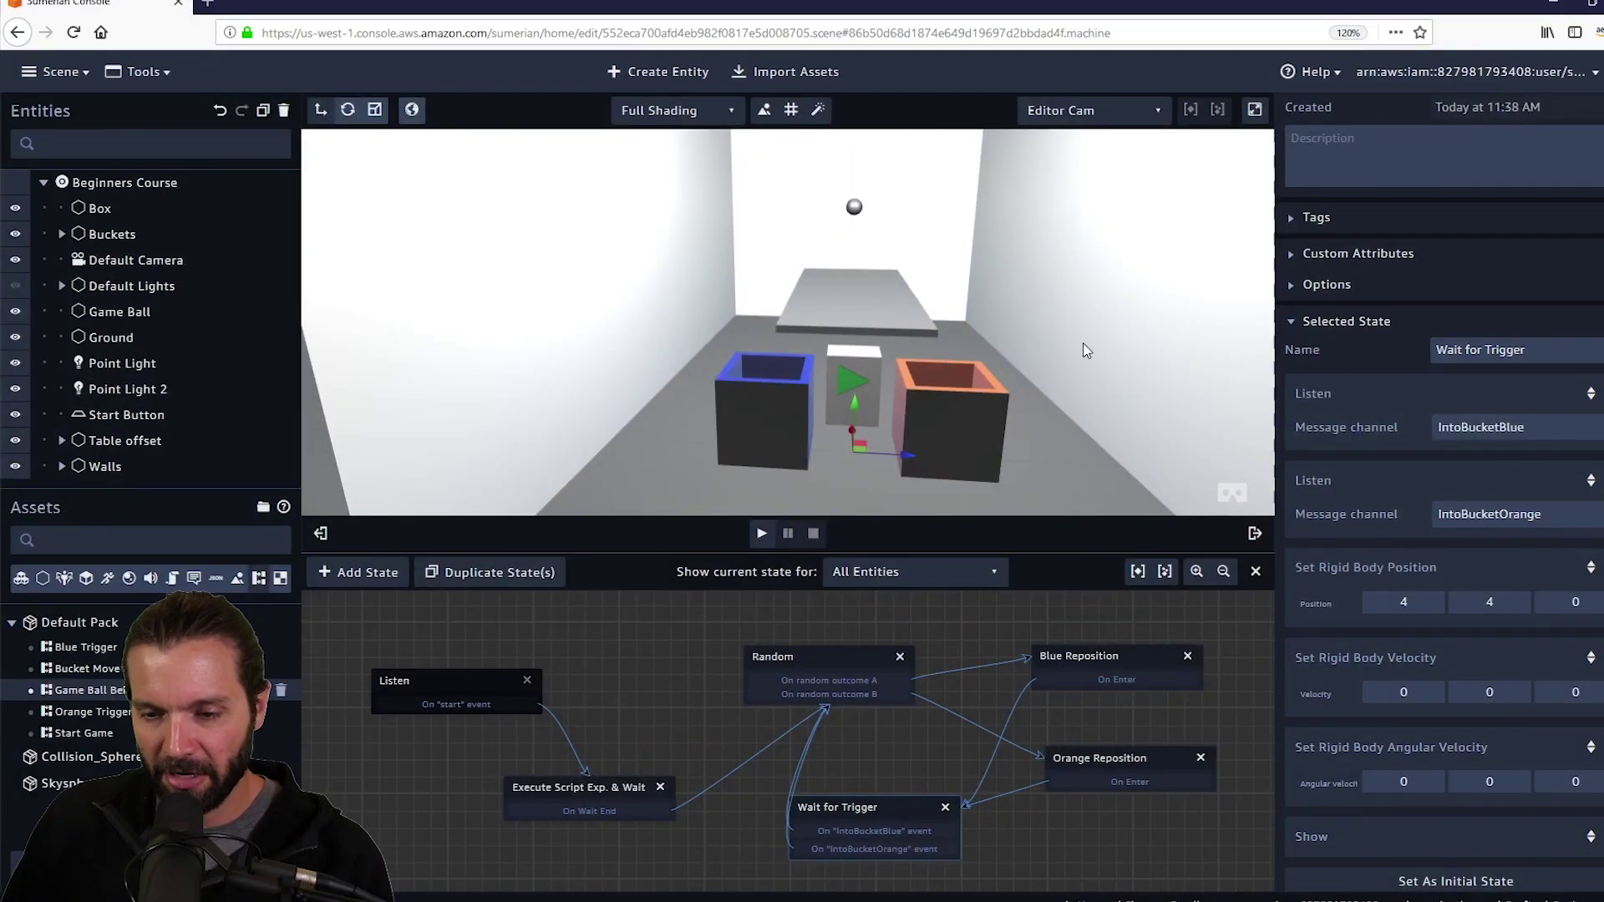
{"action": "left_click_drag", "start_coordinate": [1083, 343], "coordinate": [1101, 330]}
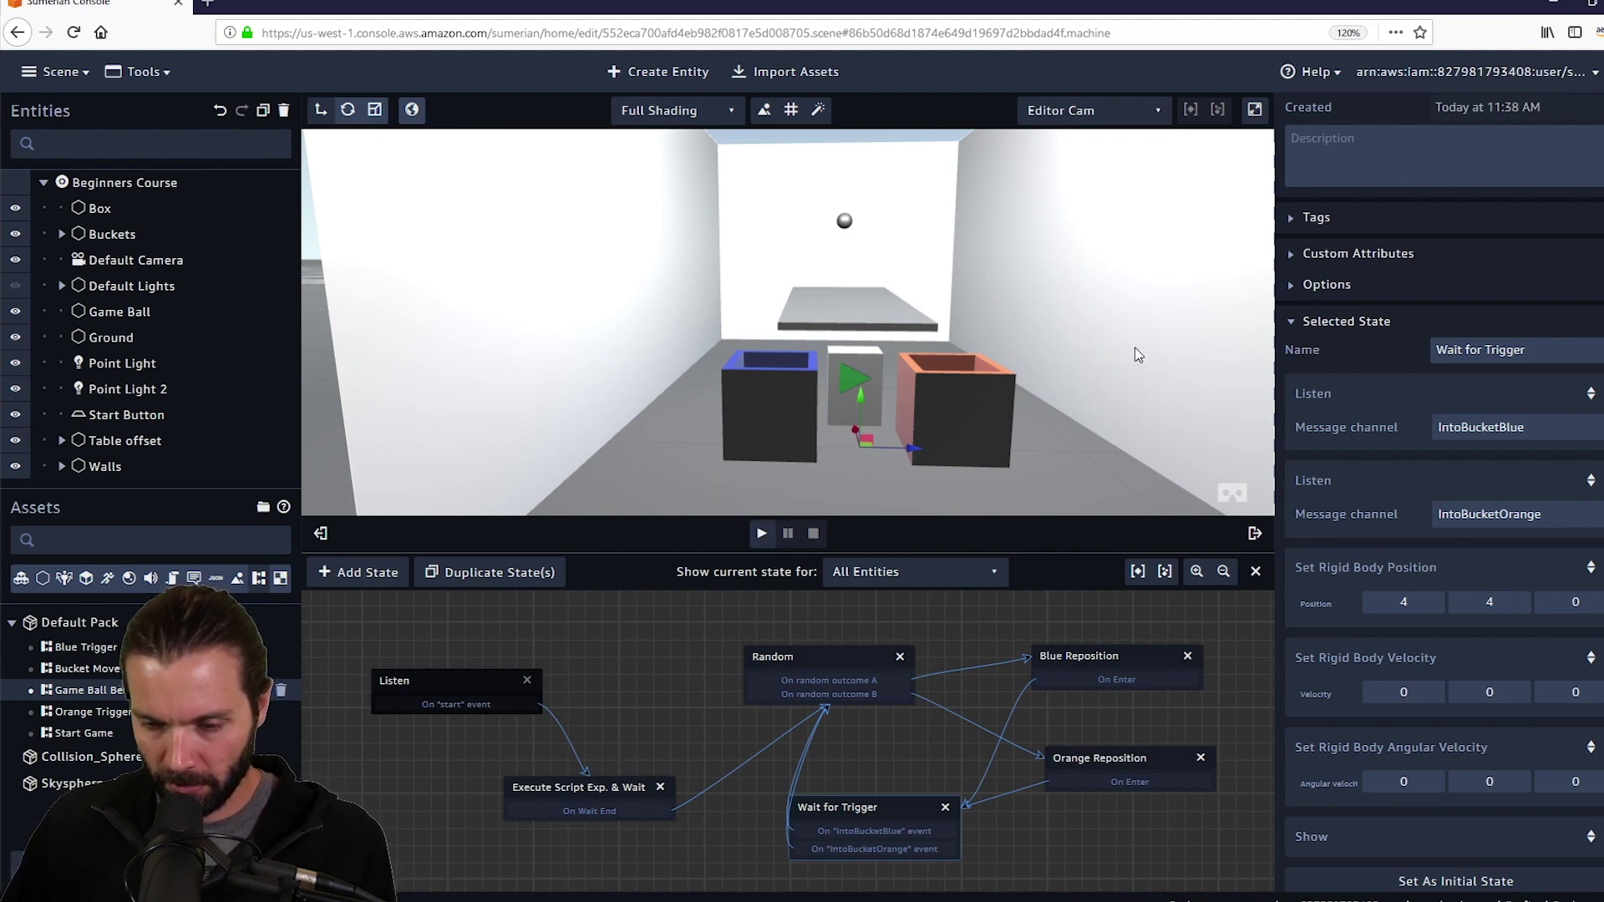
{"action": "key", "text": "space"}
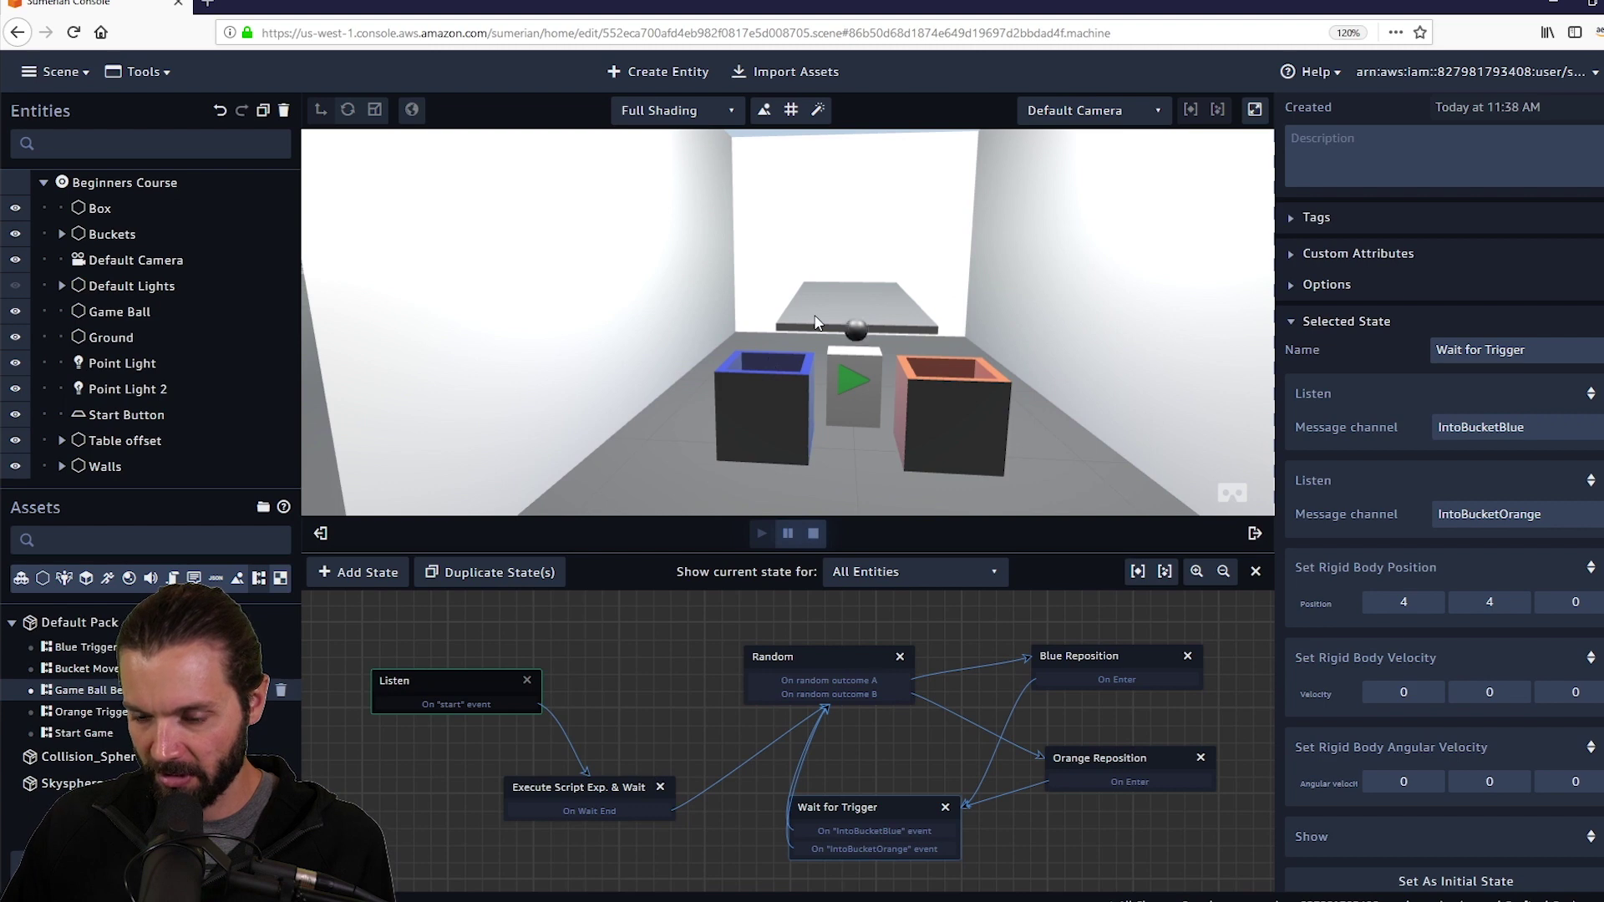
{"action": "left_click", "coordinate": [814, 538]}
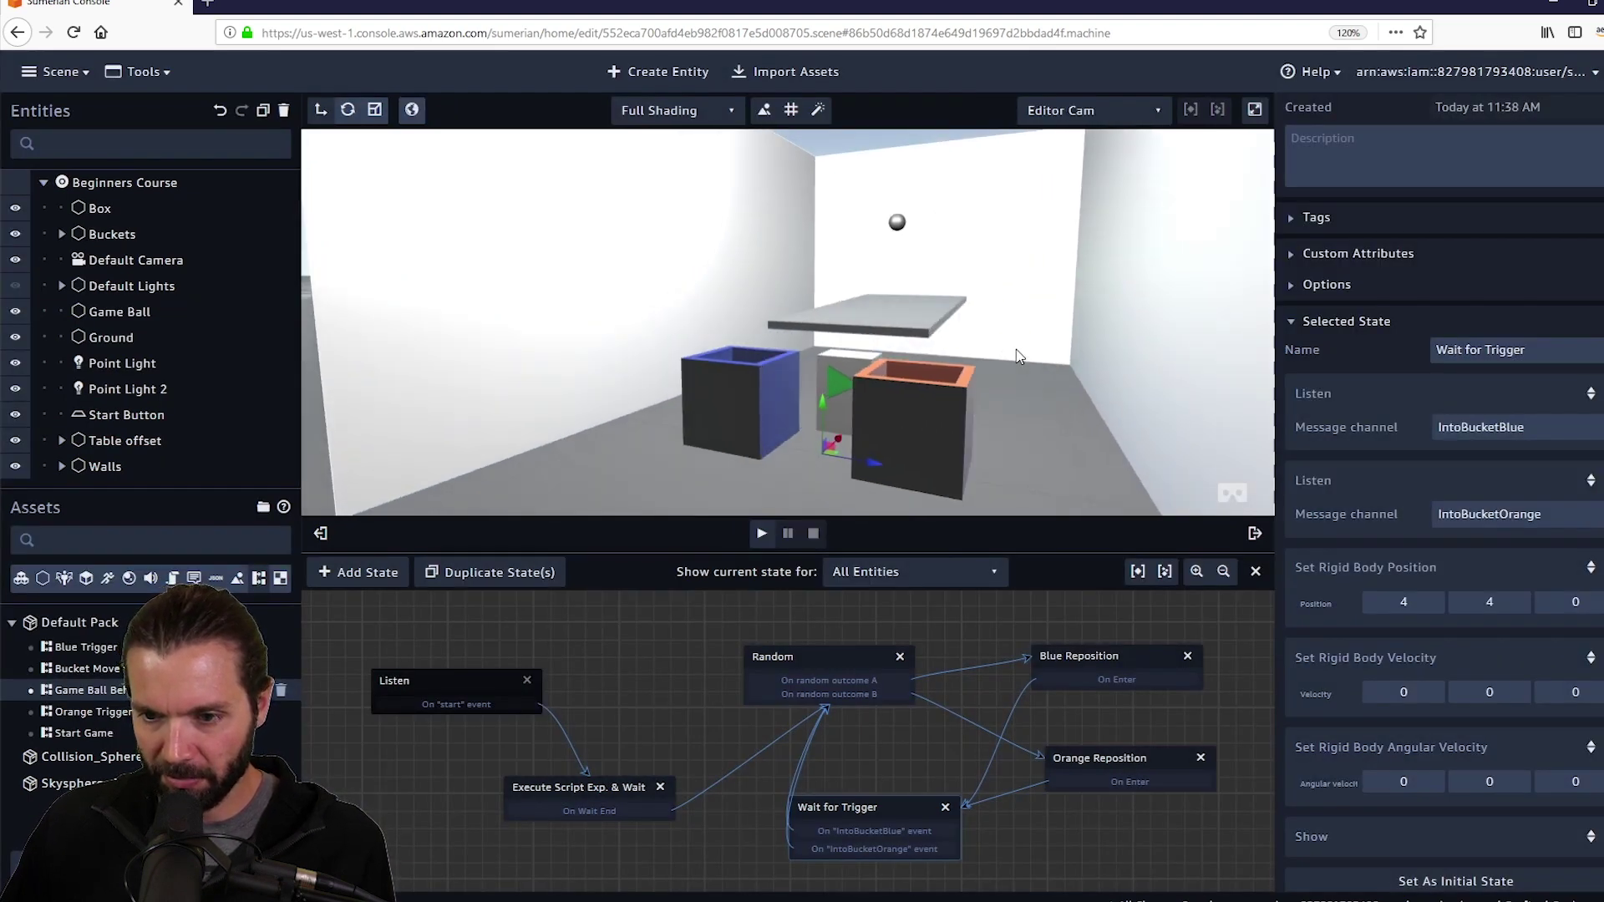
Lower the Game Ball straight down until it is hidden inside the box behind the start button.
{"action": "left_click", "coordinate": [909, 221]}
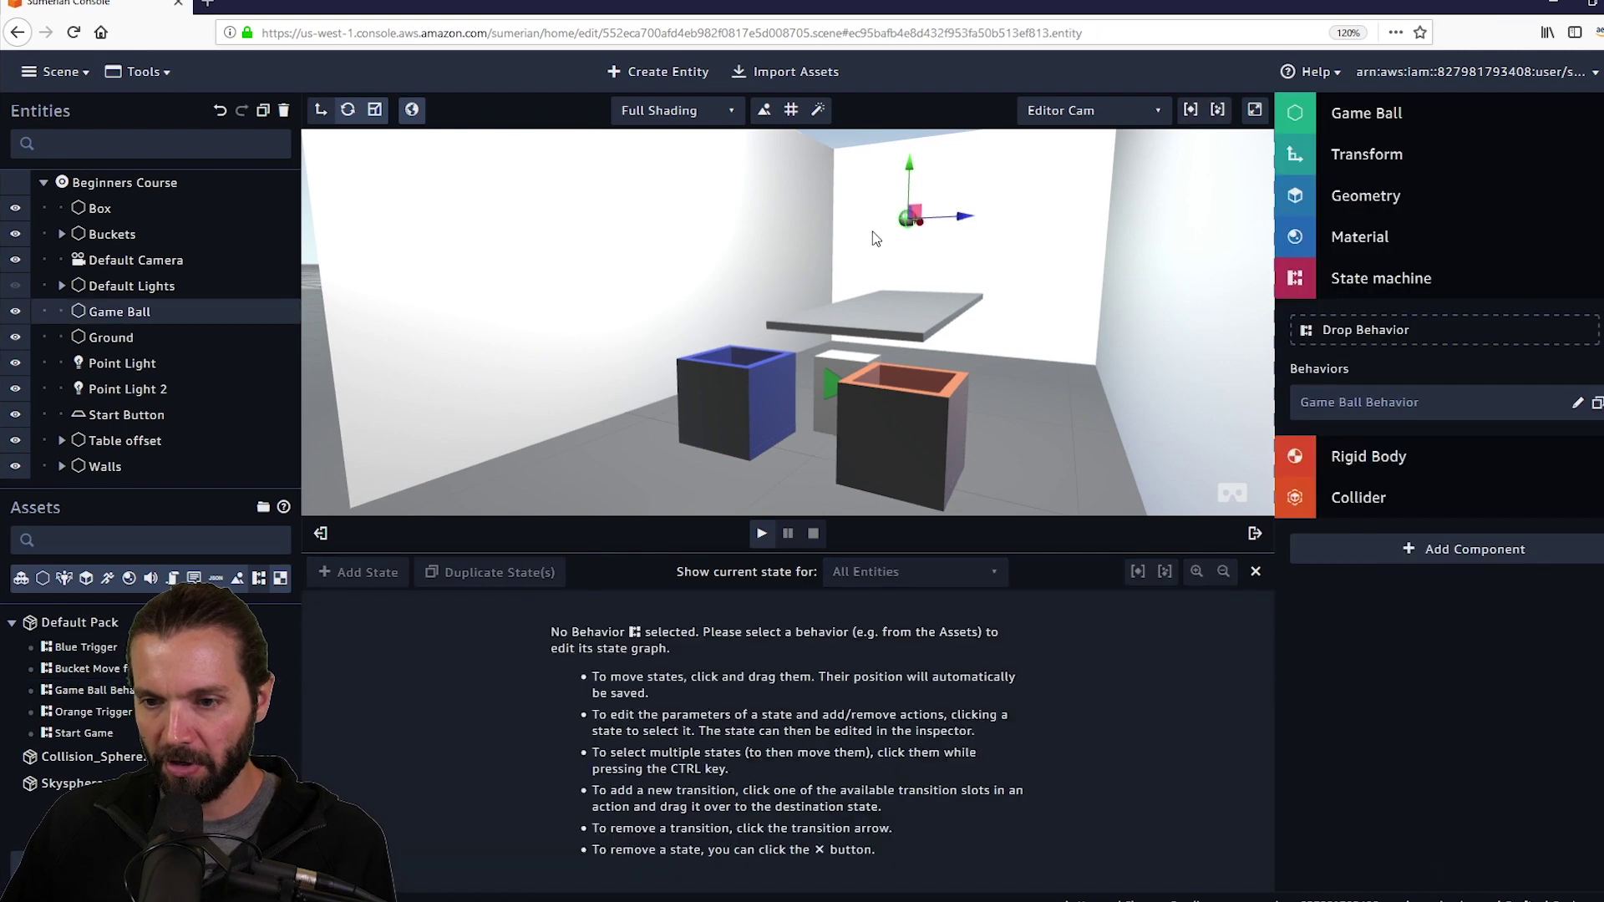
{"action": "left_click_drag", "start_coordinate": [909, 159], "coordinate": [924, 387]}
{"action": "left_click_drag", "start_coordinate": [1017, 475], "coordinate": [1130, 520]}
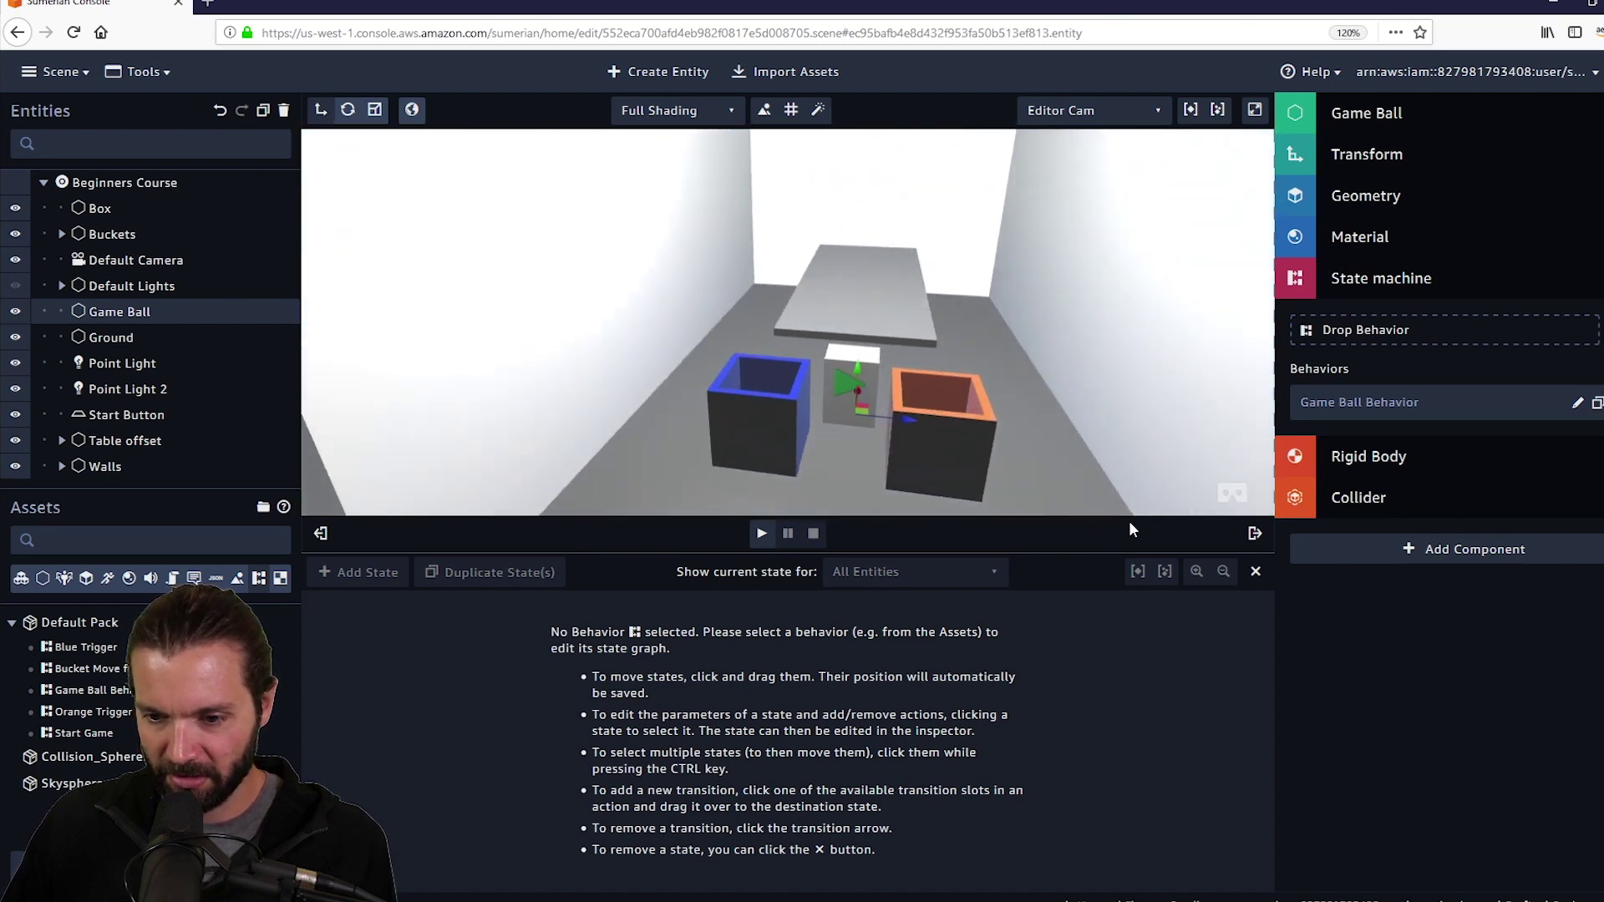
{"action": "right_click", "coordinate": [1130, 519]}
{"action": "left_click", "coordinate": [1120, 441]}
{"action": "left_click_drag", "start_coordinate": [1066, 426], "coordinate": [1090, 418]}
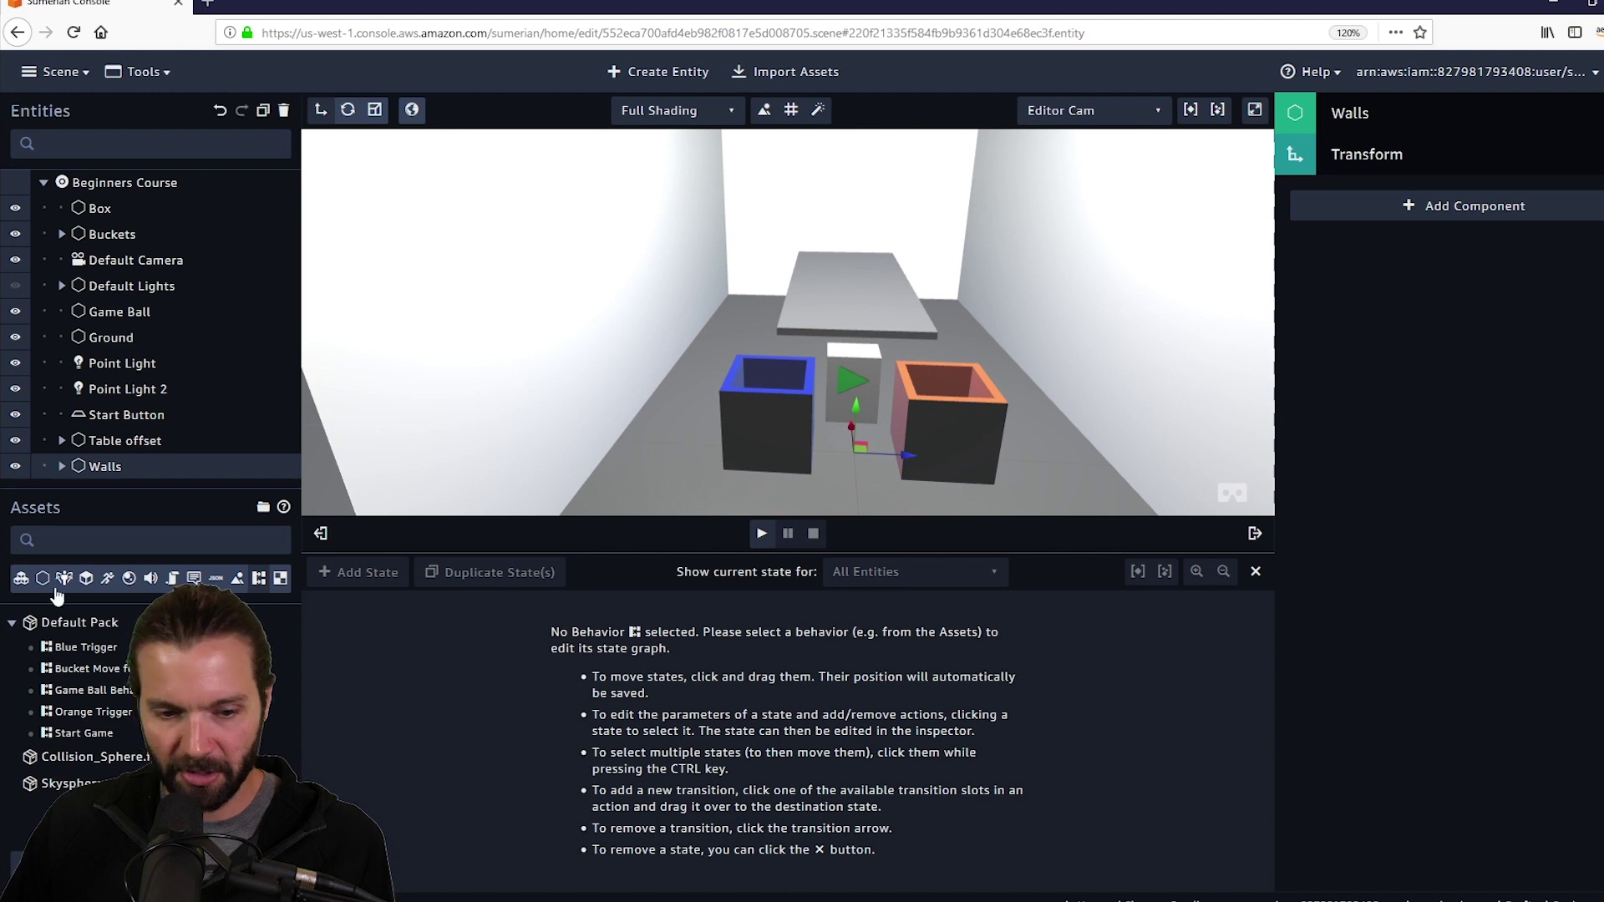
Open the Game Ball Behavior state graph, play the scene to check the hidden ball's starting position, and stop playback.
{"action": "left_click", "coordinate": [98, 691]}
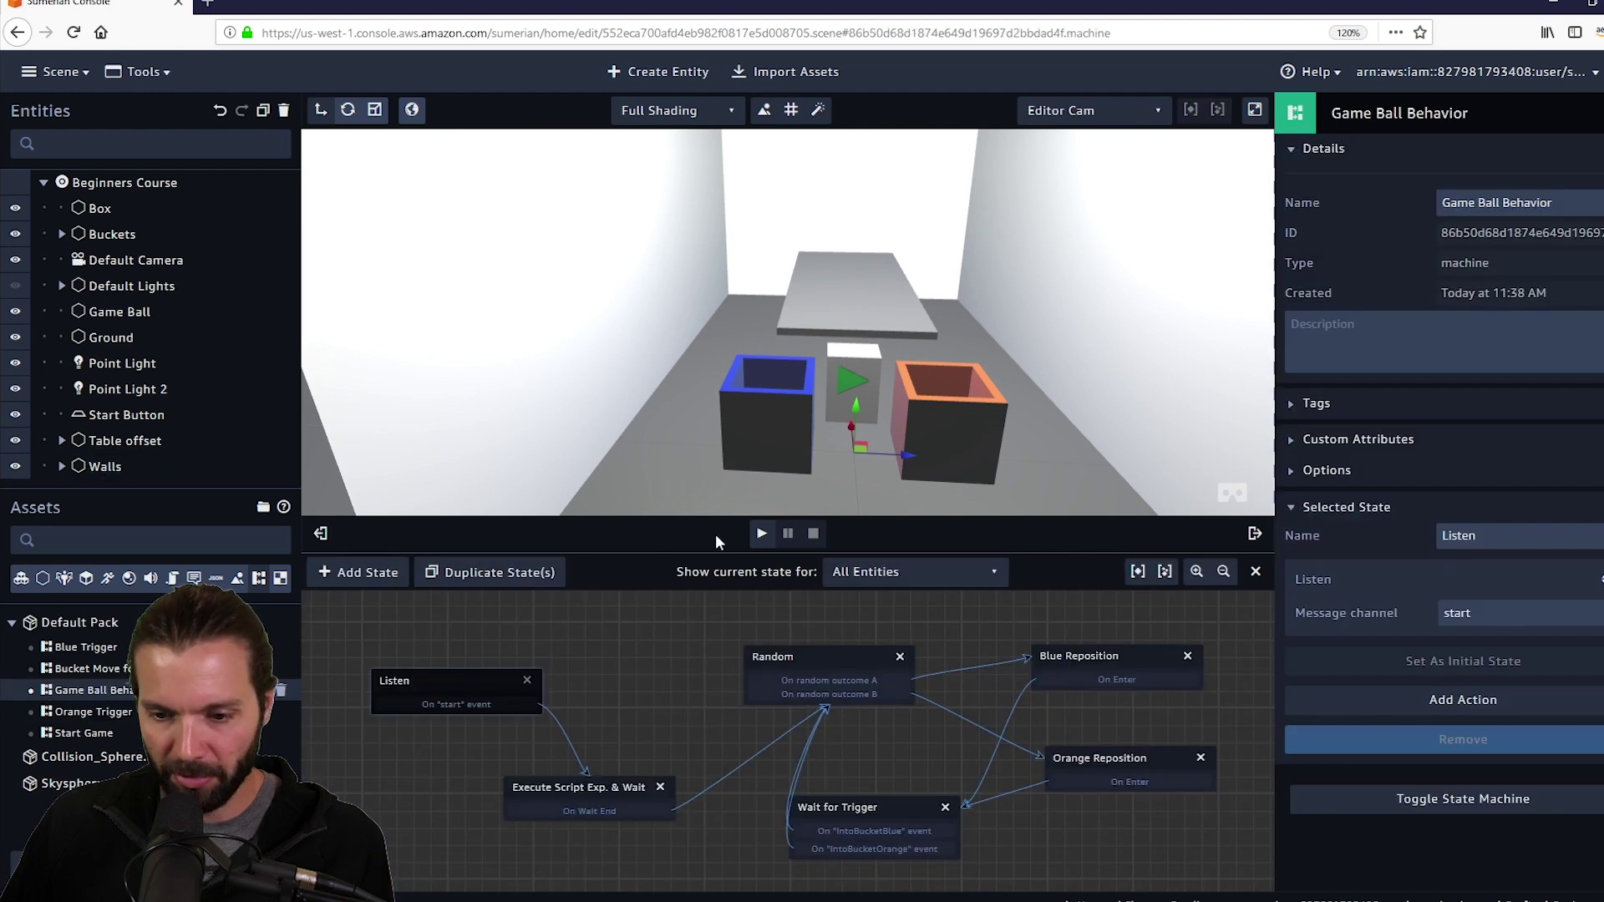
{"action": "left_click_drag", "start_coordinate": [1135, 302], "coordinate": [1160, 292]}
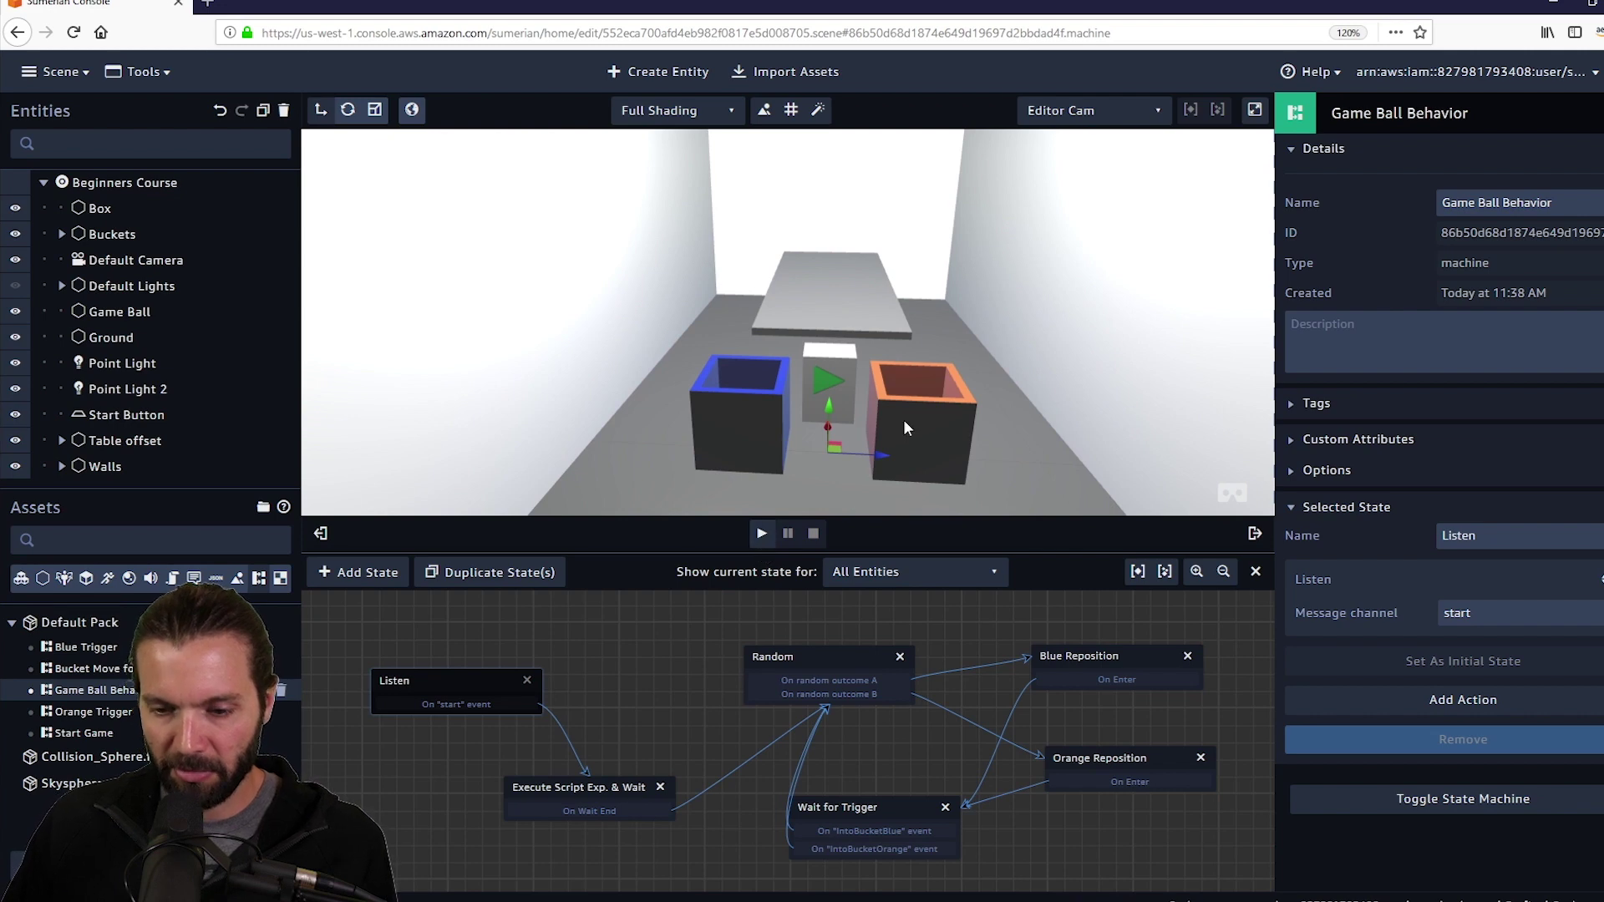
{"action": "key", "text": "space"}
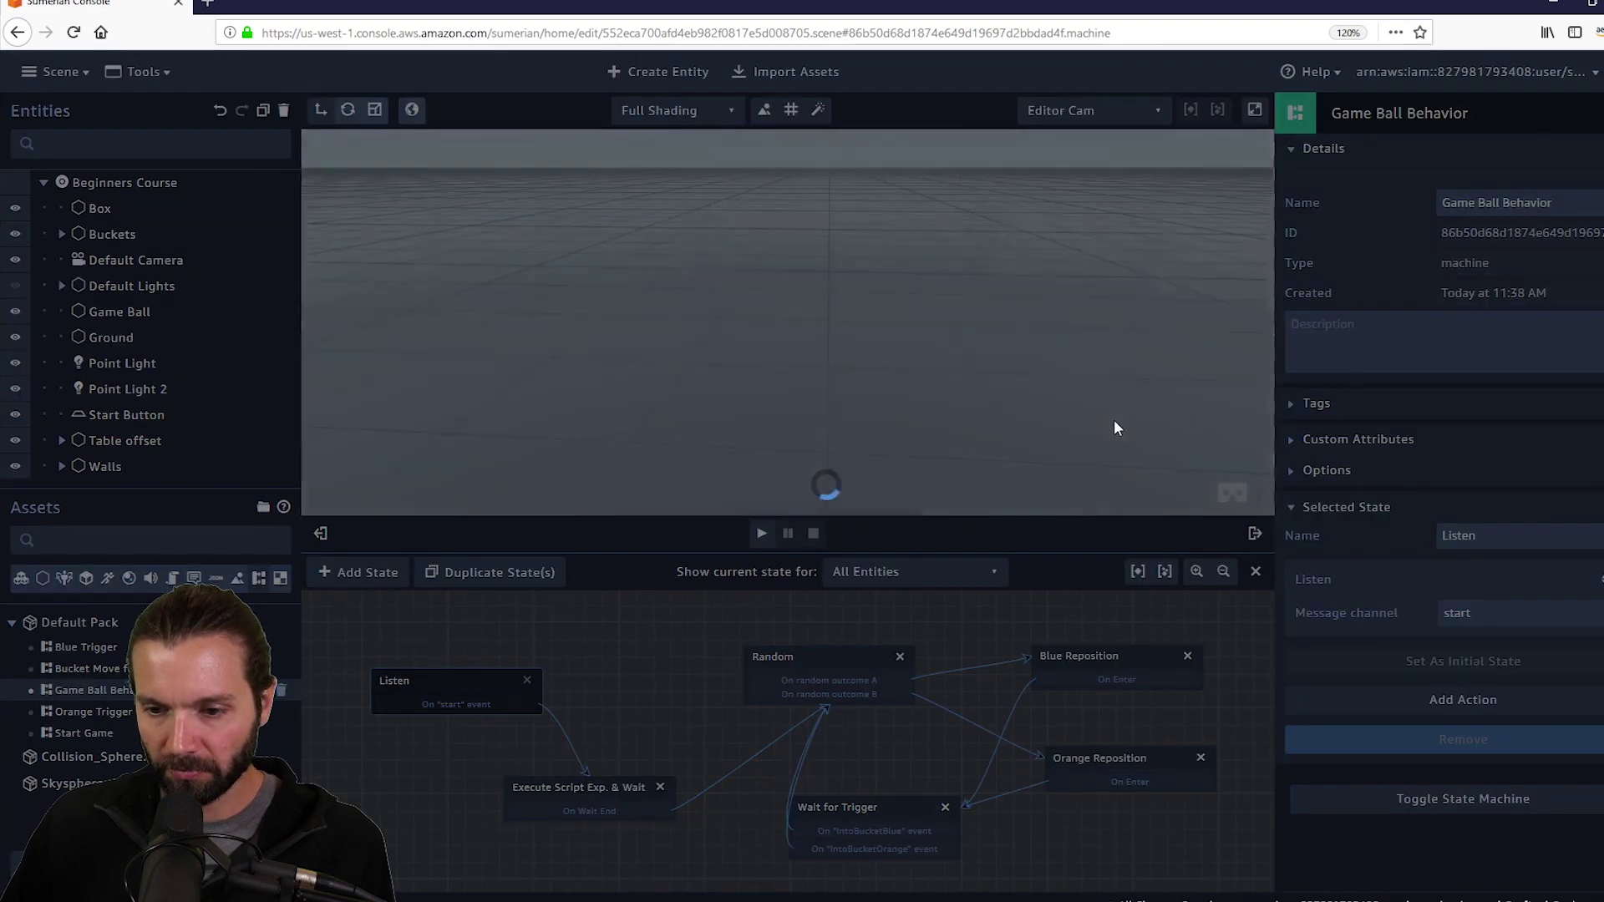
{"action": "key", "text": "space"}
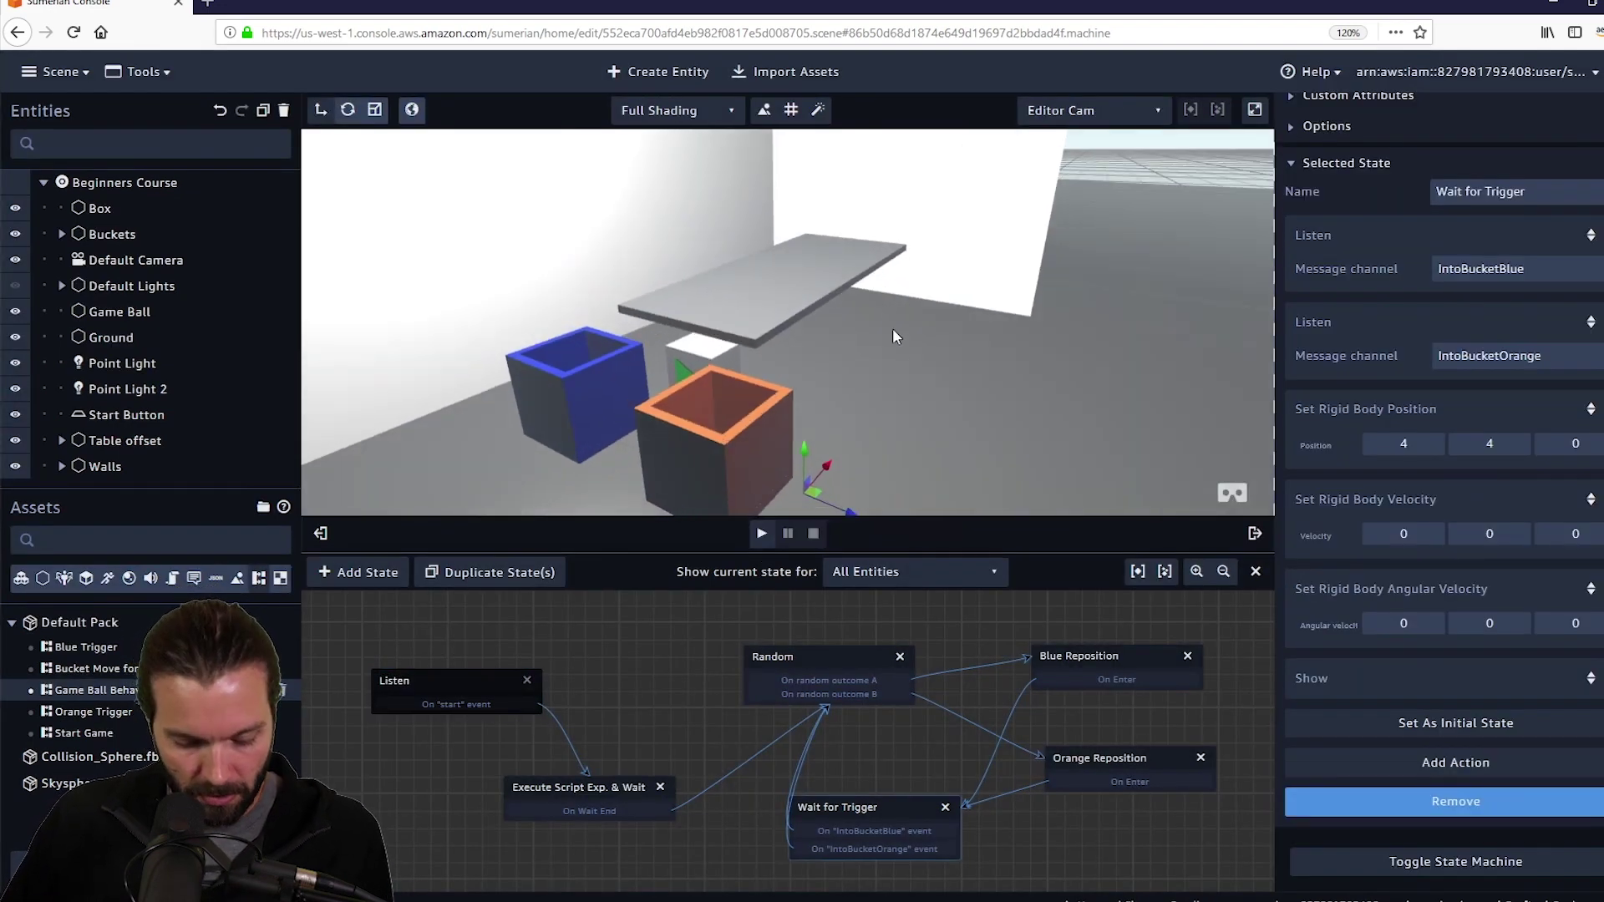
Hide the Game Ball entity so it is invisible in the scene before the game starts.
{"action": "left_click_drag", "start_coordinate": [921, 284], "coordinate": [1049, 386]}
{"action": "left_click_drag", "start_coordinate": [1046, 243], "coordinate": [1062, 321]}
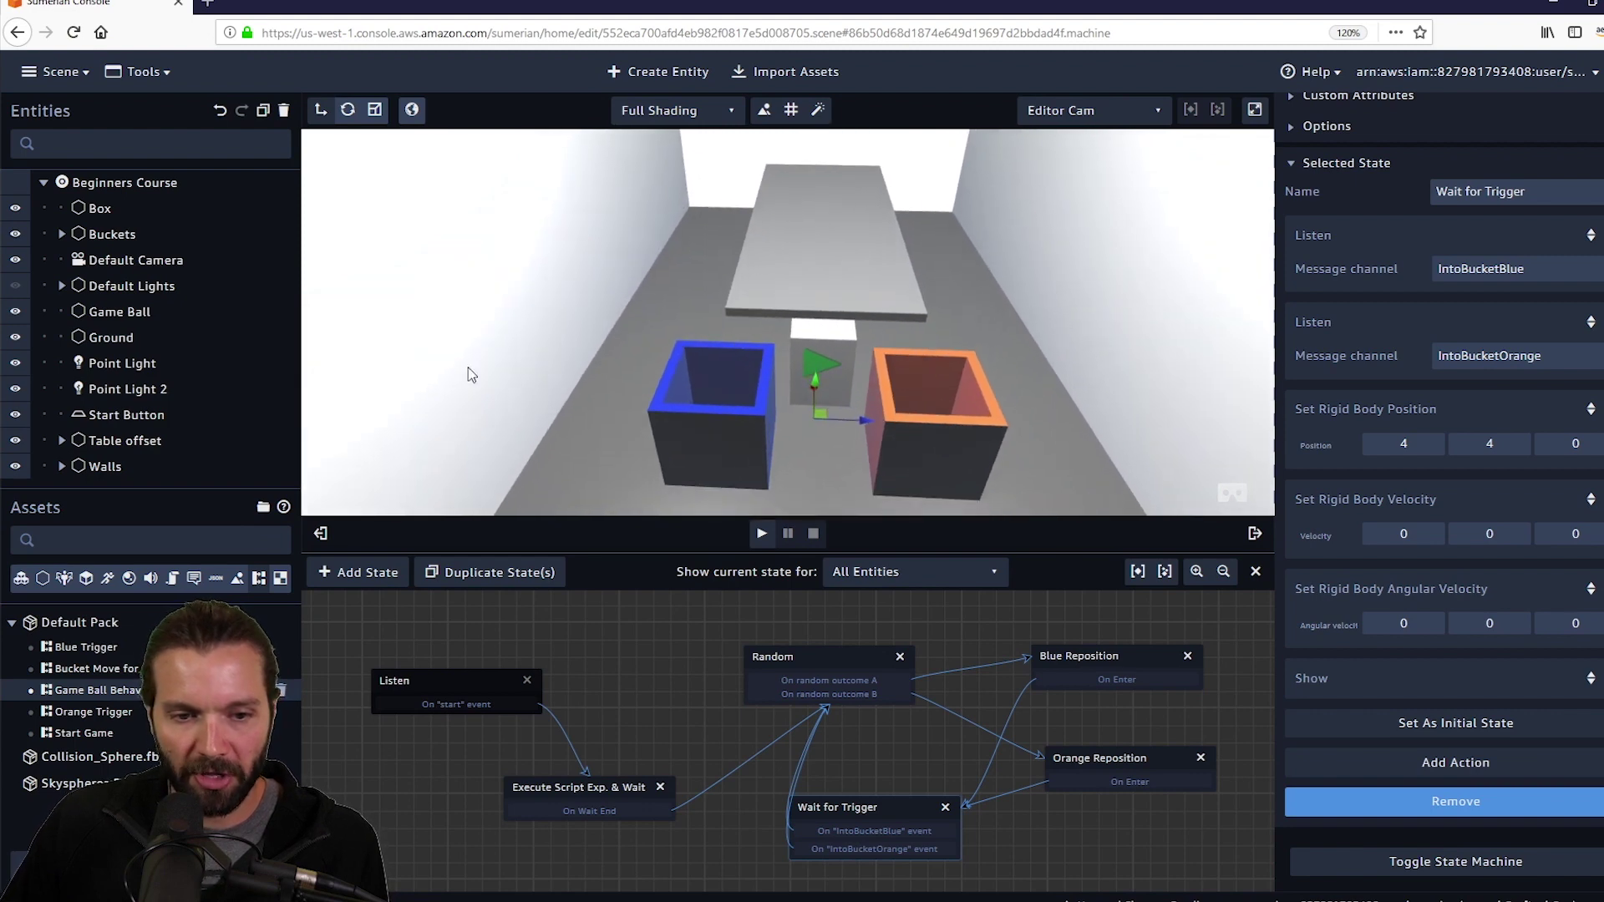
{"action": "left_click", "coordinate": [16, 316]}
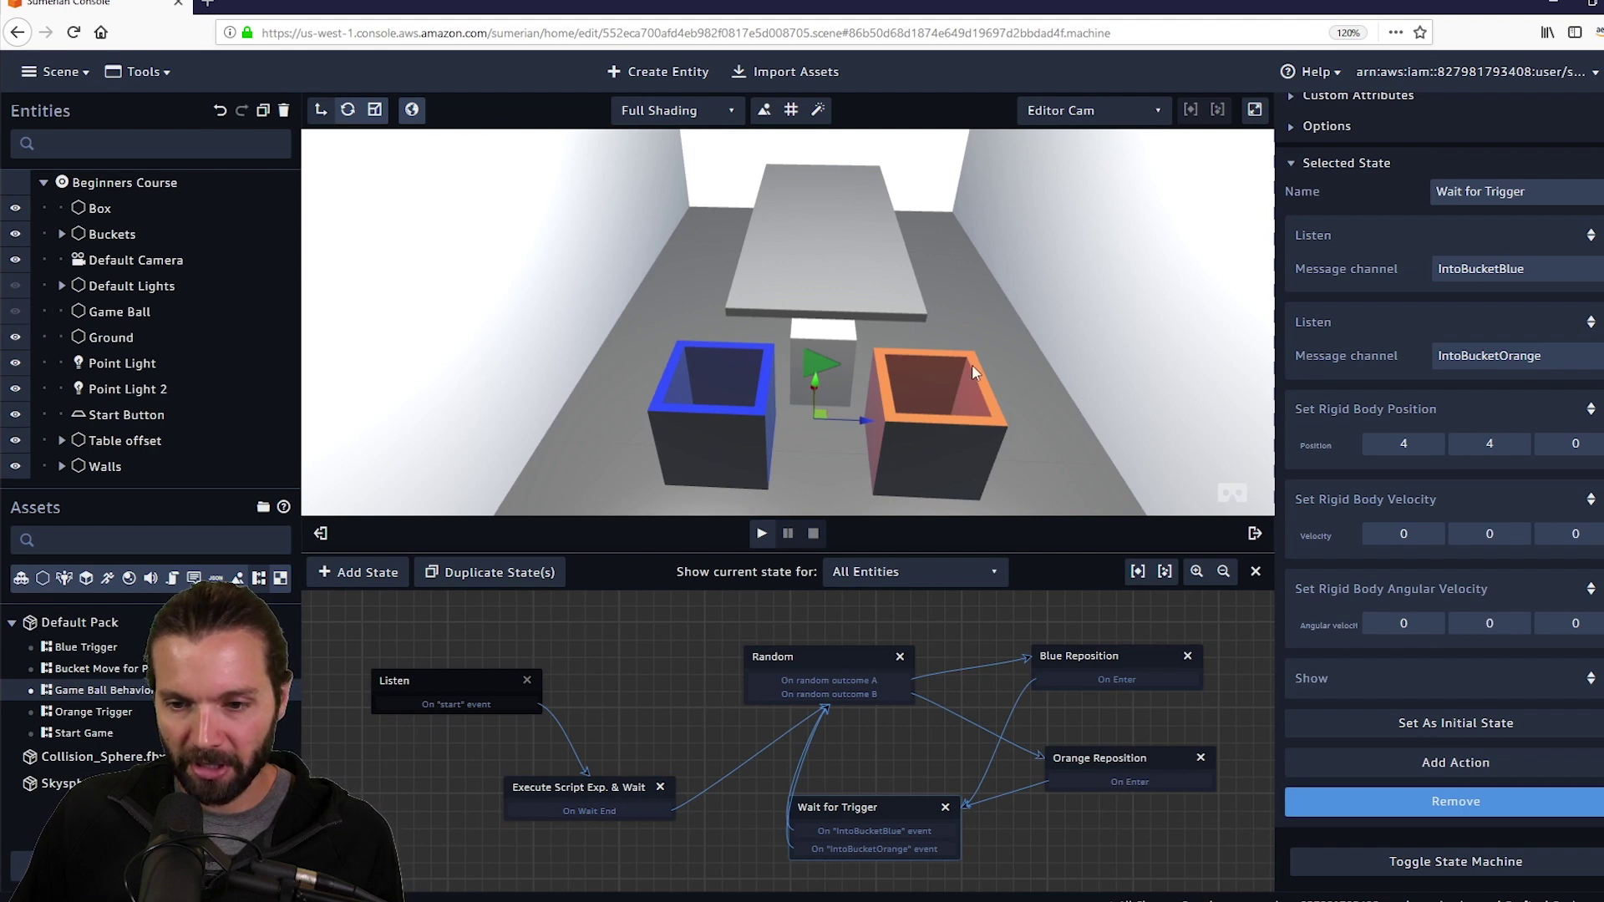
Play the scene, start the game with the green start button to test the ball's behavior, and stop playback.
{"action": "left_click_drag", "start_coordinate": [1092, 358], "coordinate": [1092, 322]}
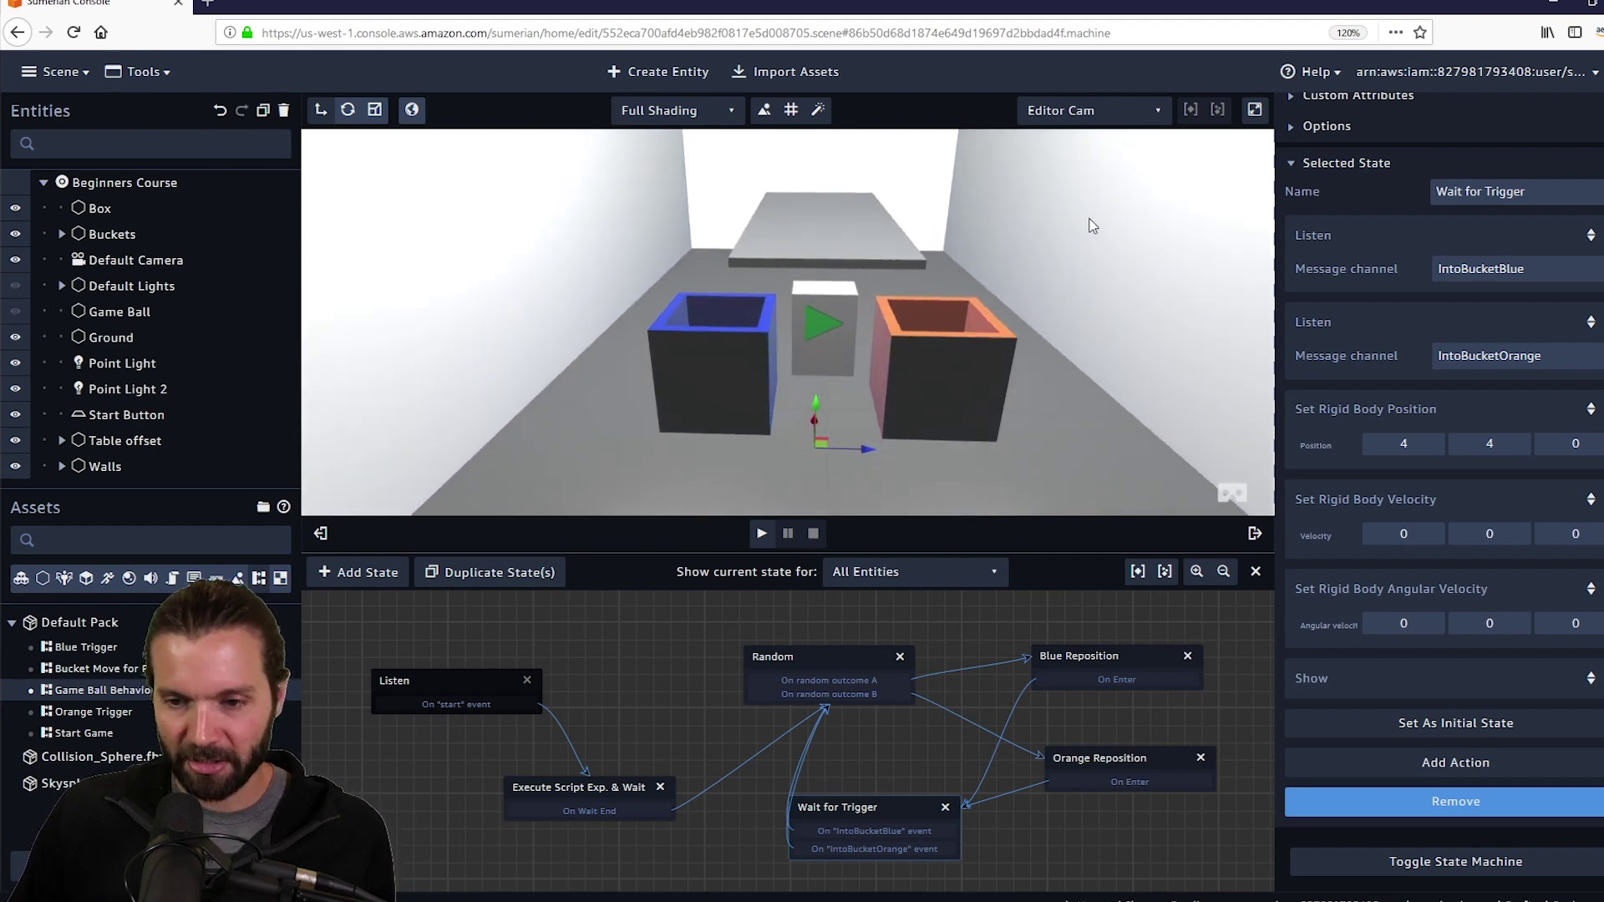
{"action": "left_click_drag", "start_coordinate": [1092, 226], "coordinate": [1092, 329]}
{"action": "left_click_drag", "start_coordinate": [951, 326], "coordinate": [967, 316]}
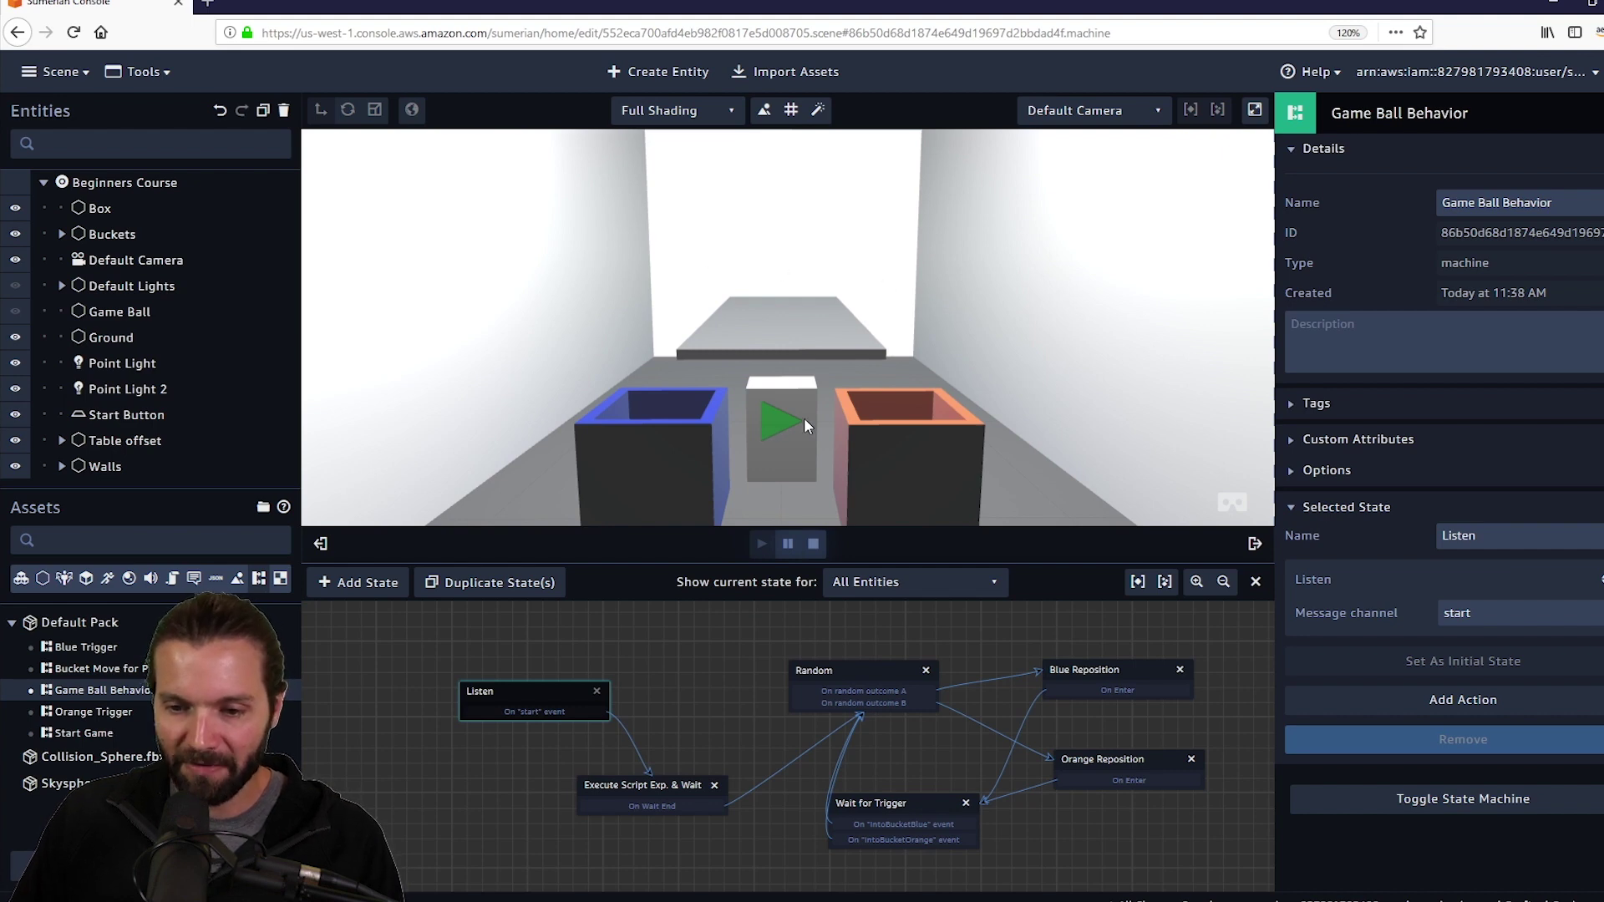
{"action": "left_click", "coordinate": [774, 419]}
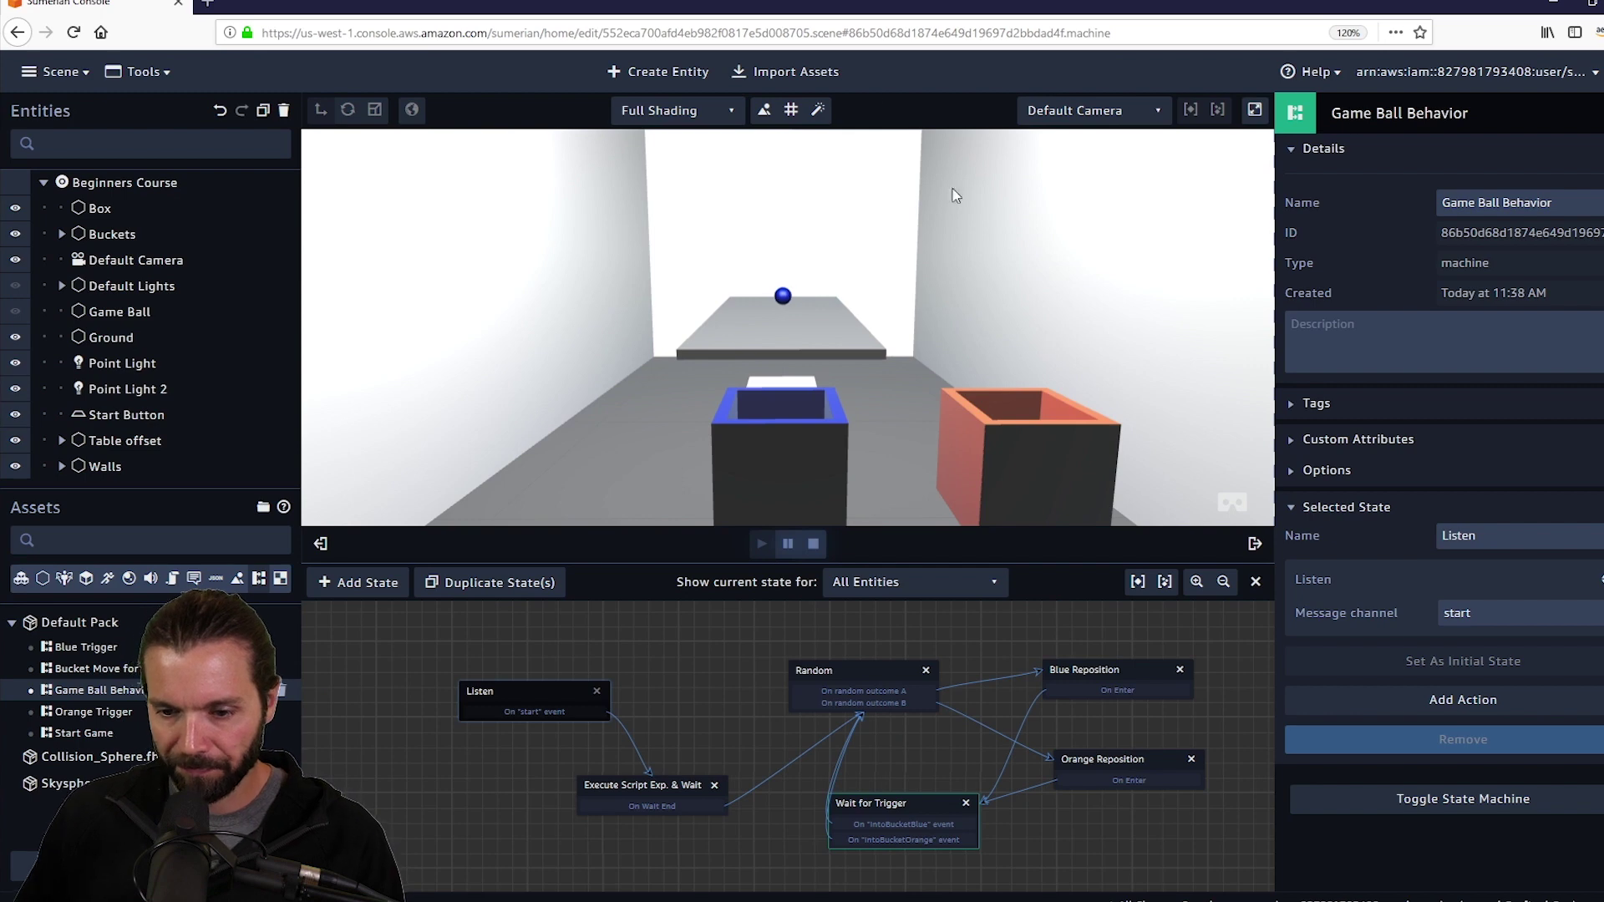
{"action": "left_click", "coordinate": [813, 544]}
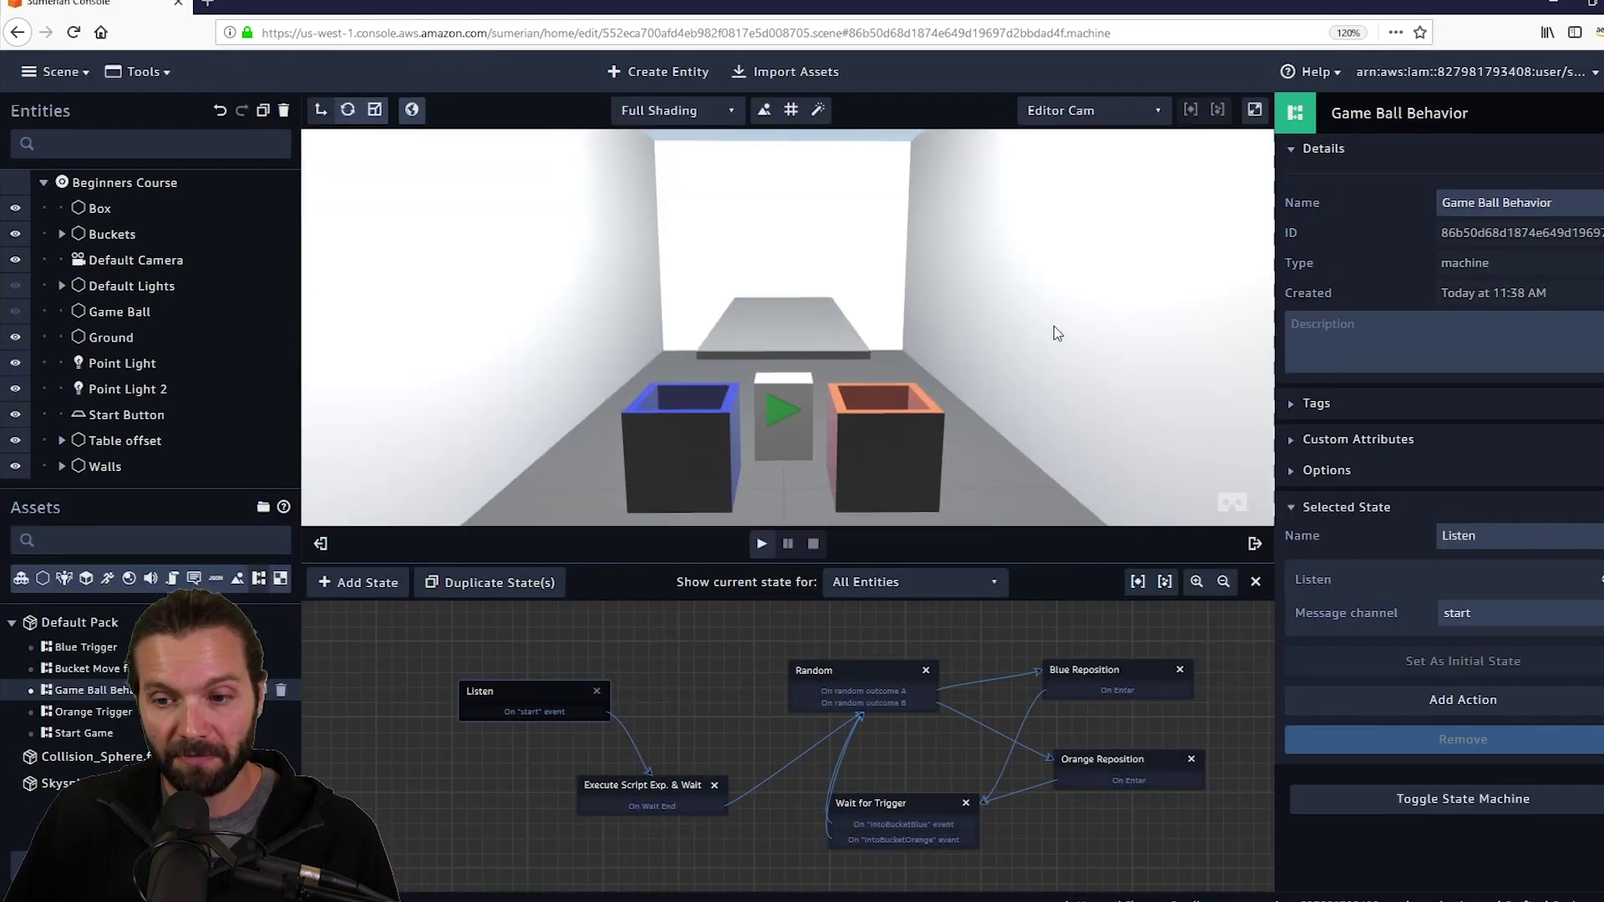
{"action": "right_click_drag", "start_coordinate": [1059, 315], "coordinate": [1050, 314]}
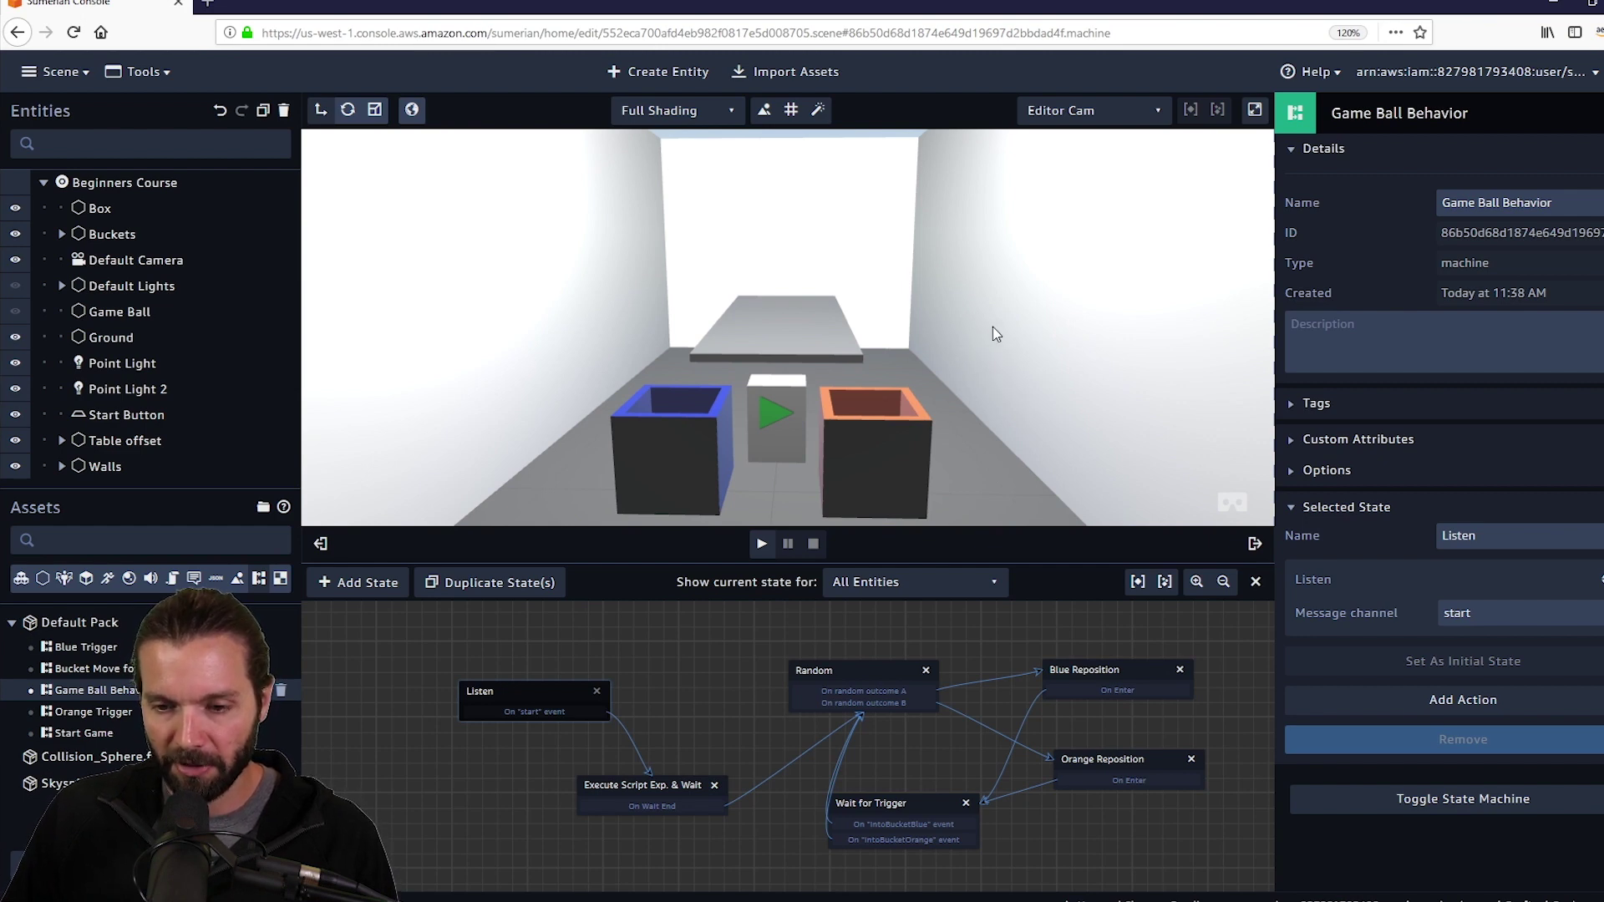
{"action": "right_click_drag", "start_coordinate": [993, 327], "coordinate": [998, 303]}
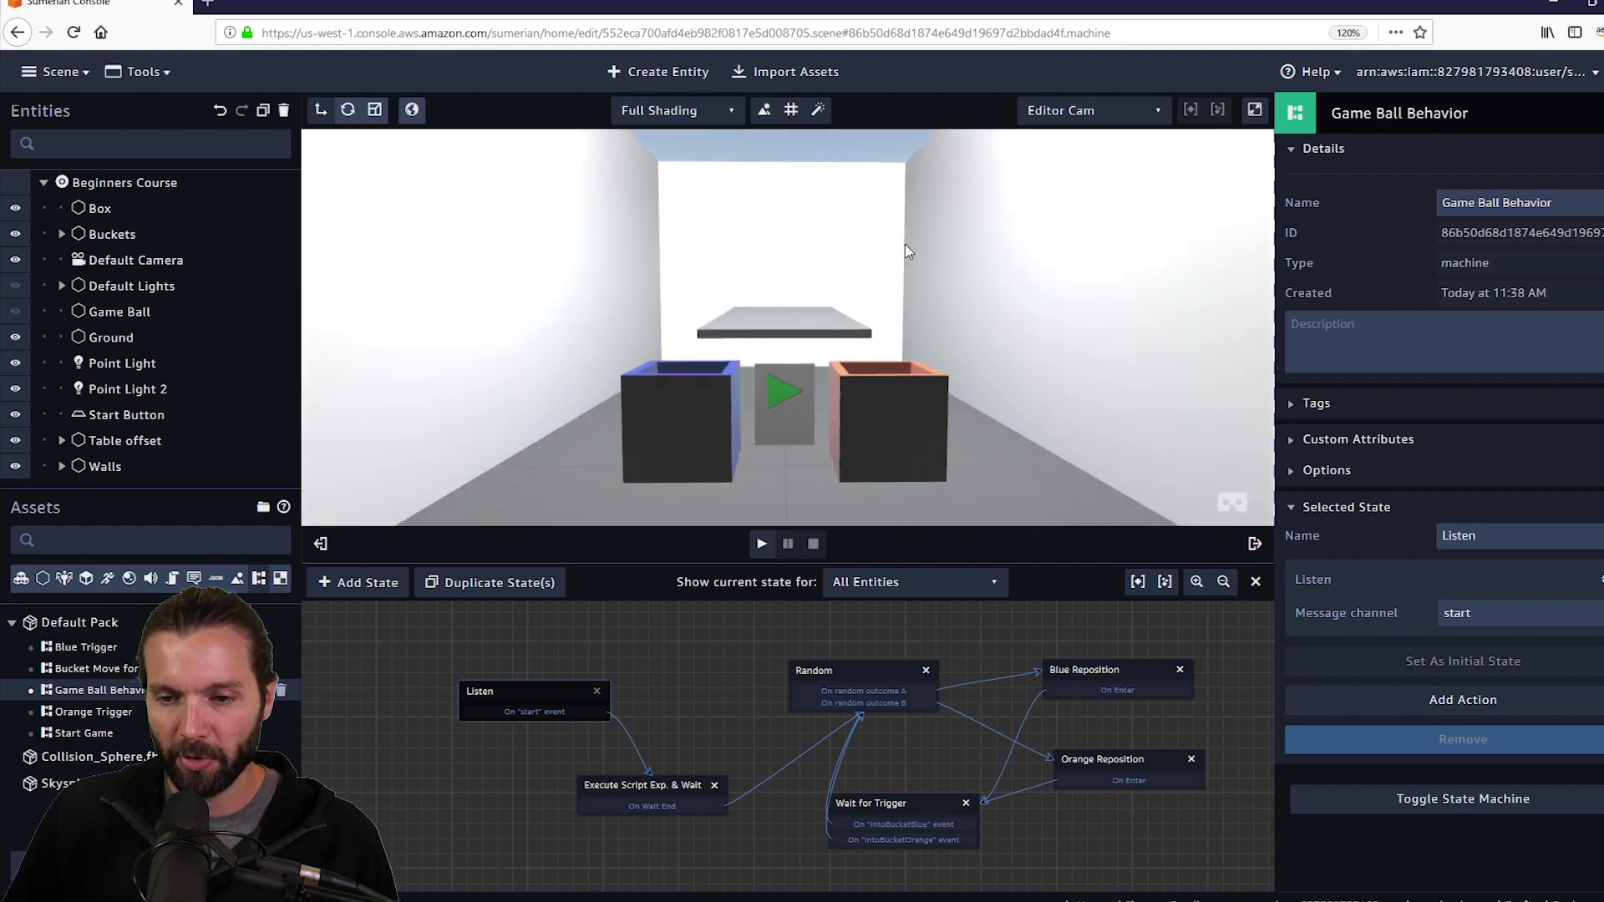